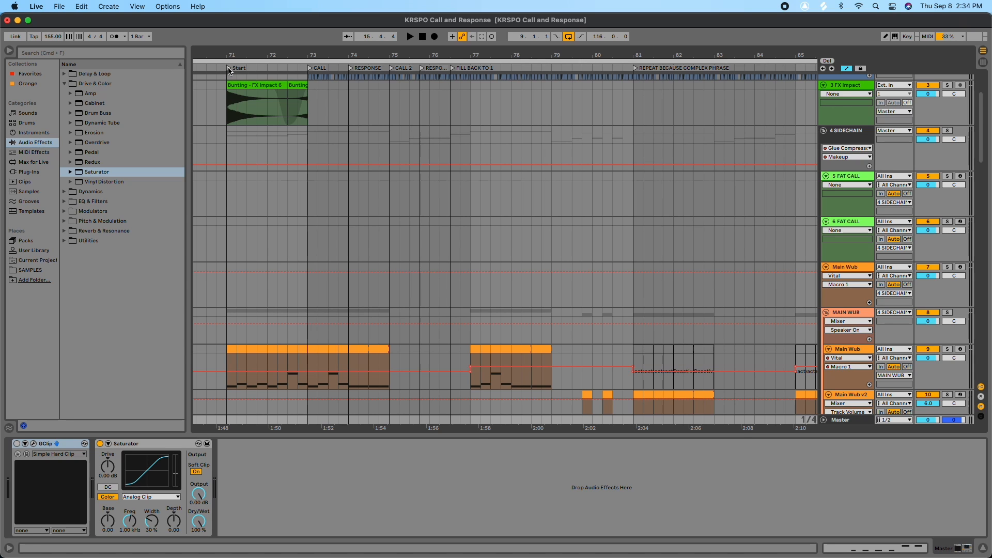
# - Play the arrangement from the Start locator past the Outro locator, following the playback, and return the song position to the beginning
pyautogui.click(229, 69)
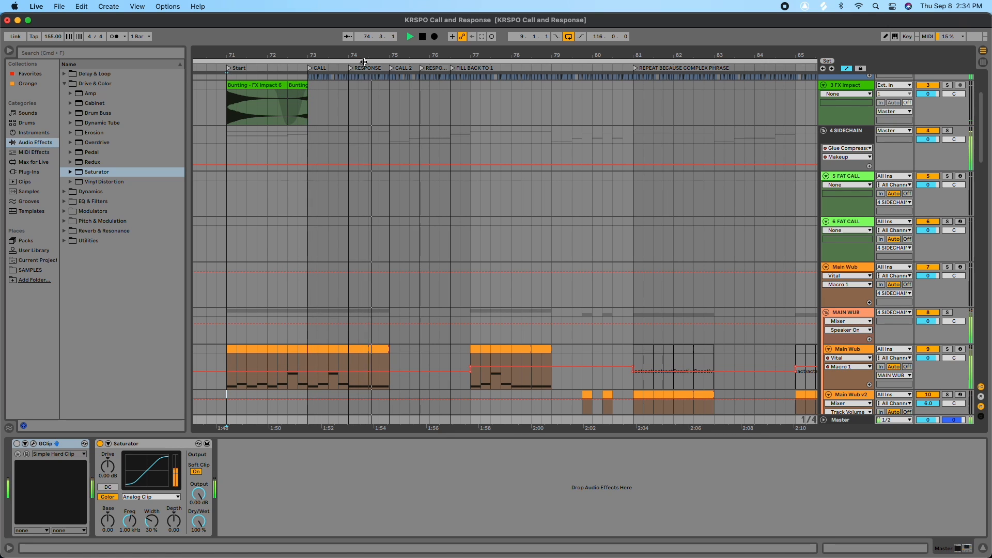
pyautogui.moveTo(417, 56); pyautogui.dragTo(417, 43)
pyautogui.scroll(-2, 461, 105)
pyautogui.scroll(-5, 462, 108)
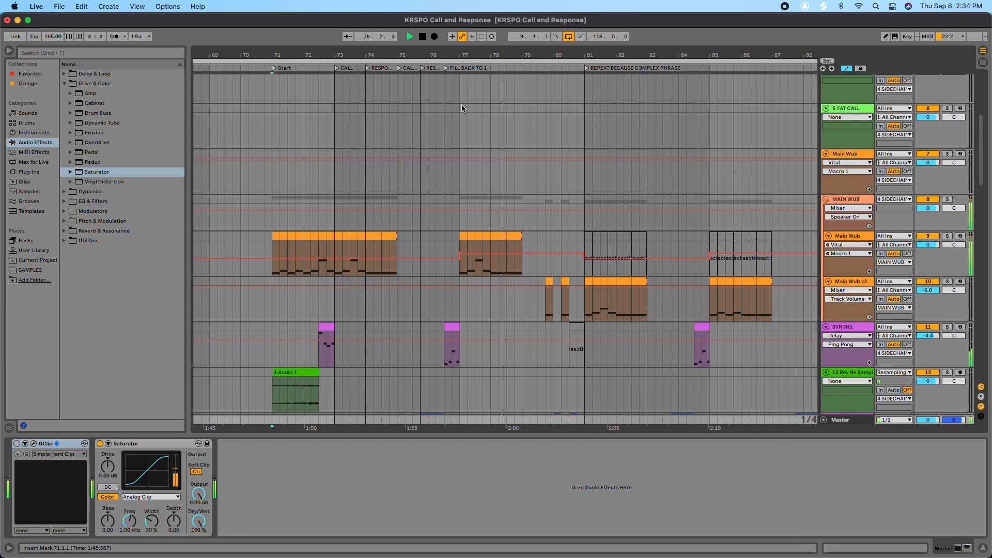
pyautogui.scroll(1, 462, 108)
pyautogui.moveTo(518, 54); pyautogui.dragTo(518, 46)
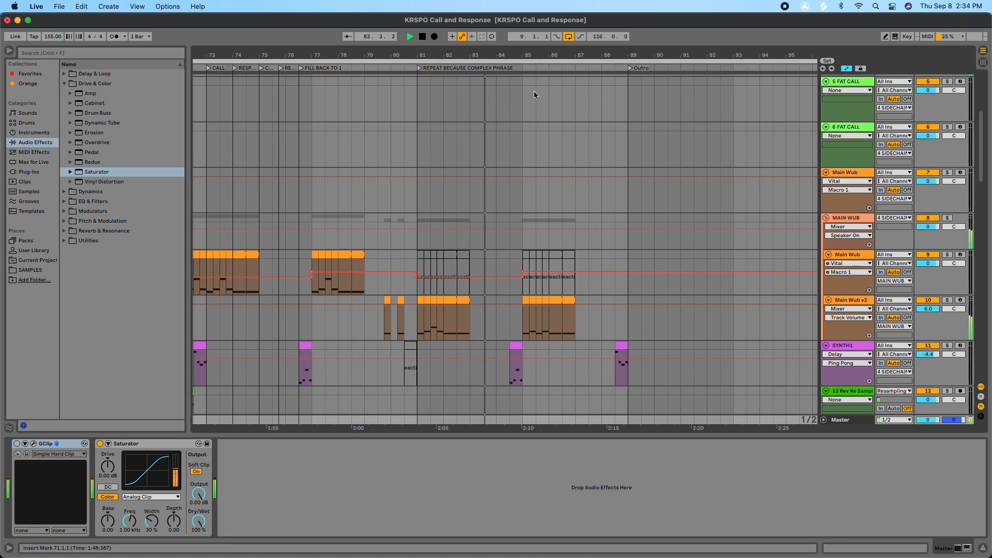
pyautogui.scroll(-2, 535, 91)
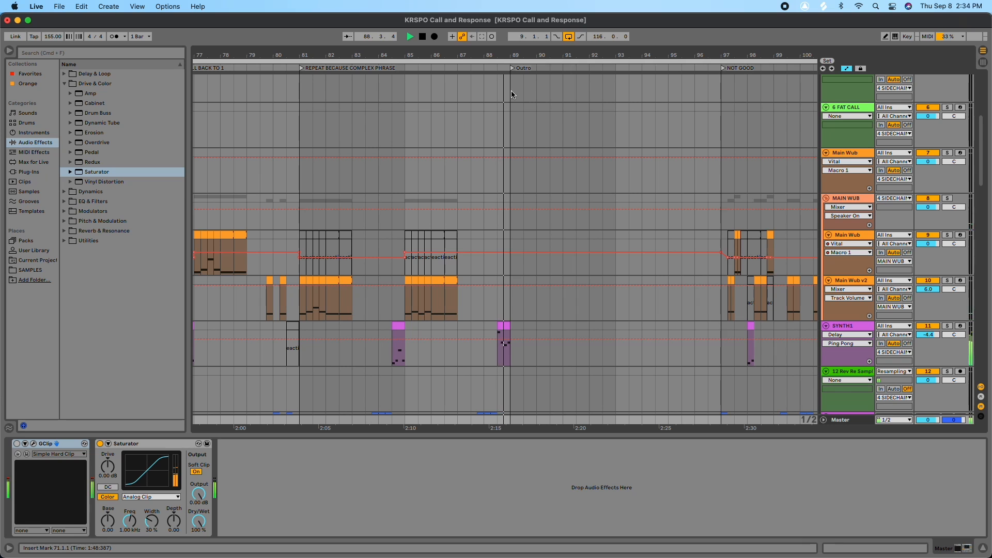
pyautogui.moveTo(465, 55); pyautogui.dragTo(447, 32)
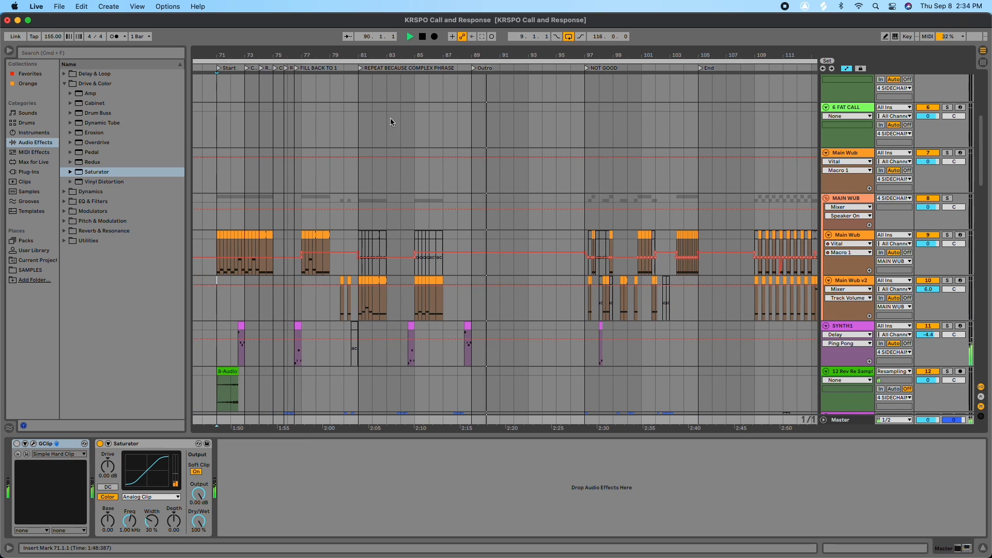
pyautogui.hscroll(-5, 391, 118)
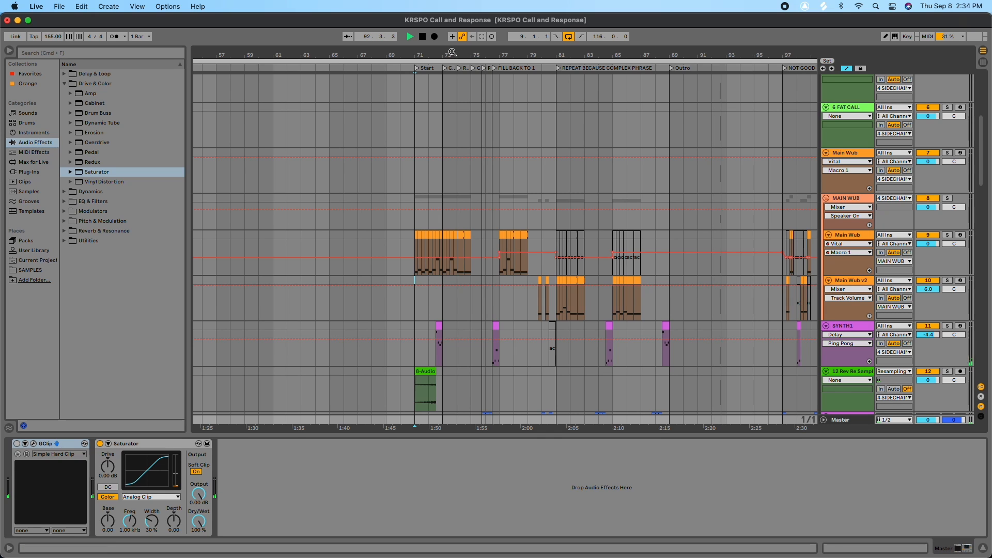
pyautogui.moveTo(452, 51)
pyautogui.mouseDown()
pyautogui.moveTo(512, 78)
pyautogui.moveTo(525, 52)
pyautogui.moveTo(443, 48)
pyautogui.mouseUp()
pyautogui.doubleClick(422, 38)
# - Play the section starting at the CALL locator on bar 73 again and stop before CALL 2
pyautogui.moveTo(439, 50); pyautogui.dragTo(393, 50)
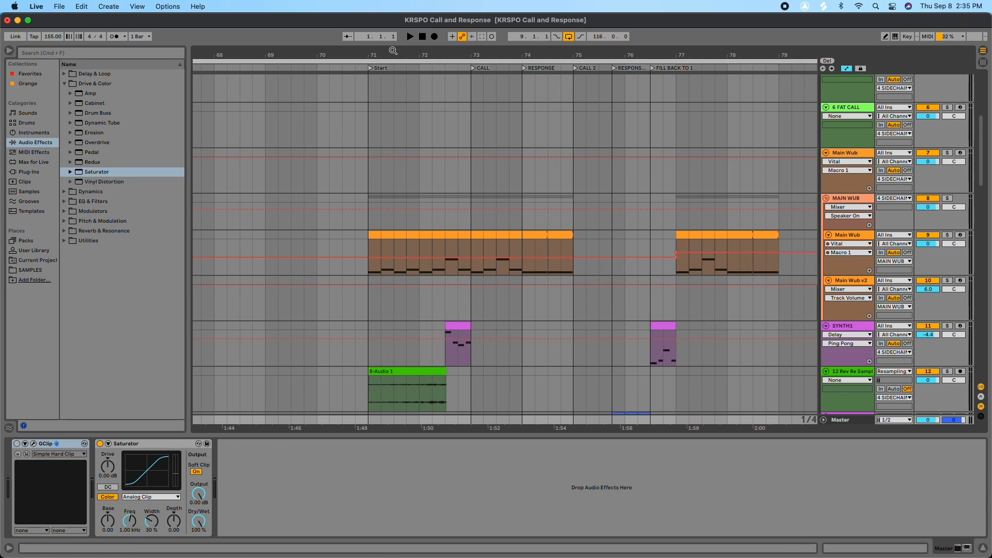
pyautogui.moveTo(442, 51); pyautogui.dragTo(378, 51)
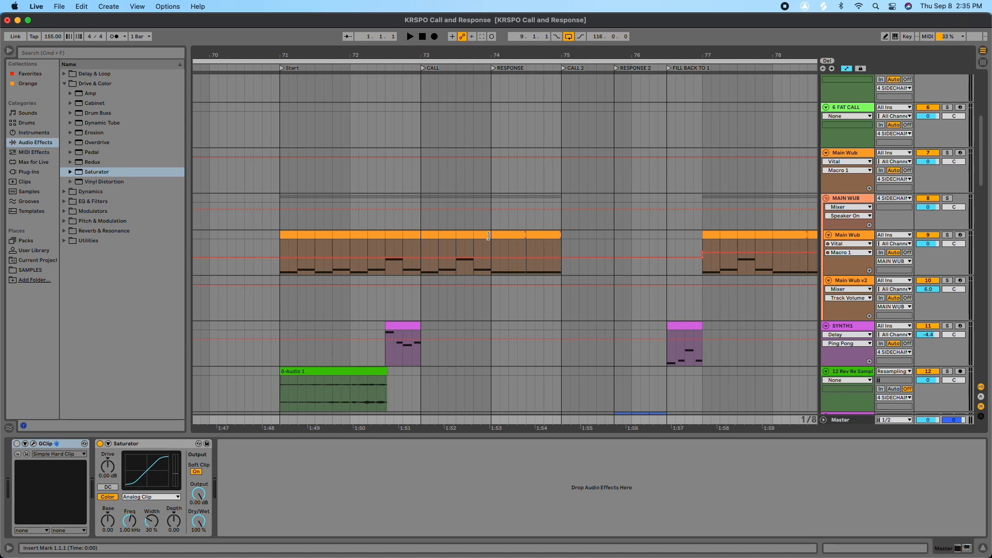
pyautogui.scroll(1, 488, 236)
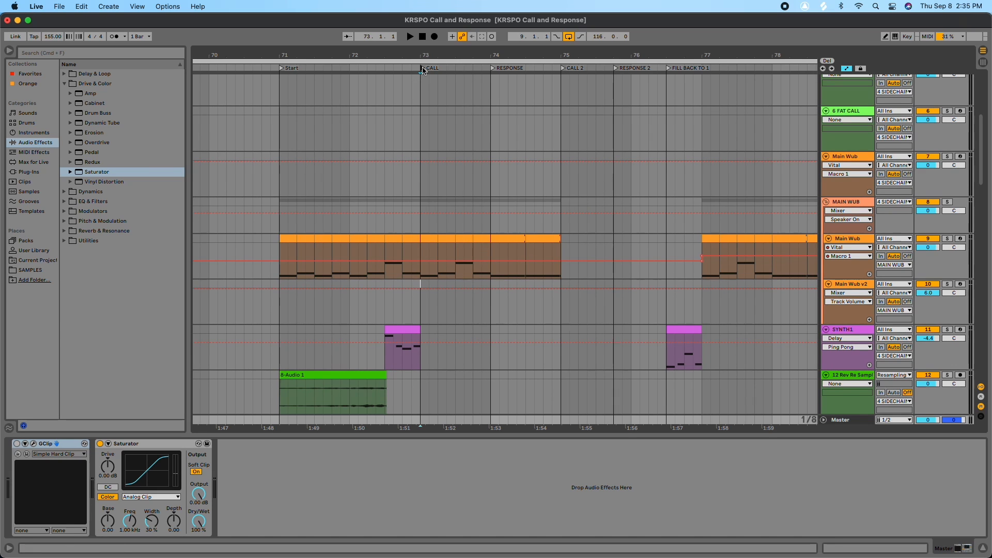
pyautogui.click(423, 70)
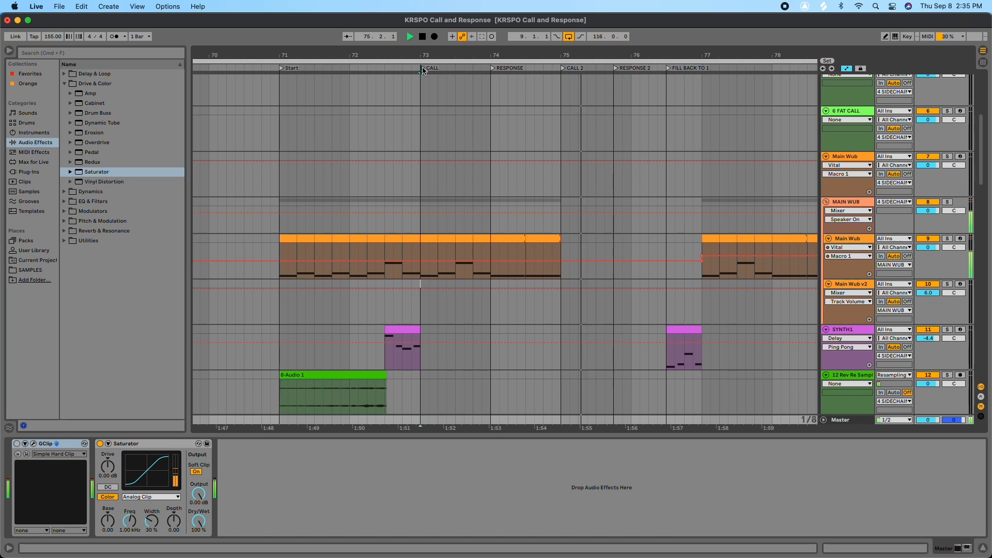
pyautogui.click(422, 69)
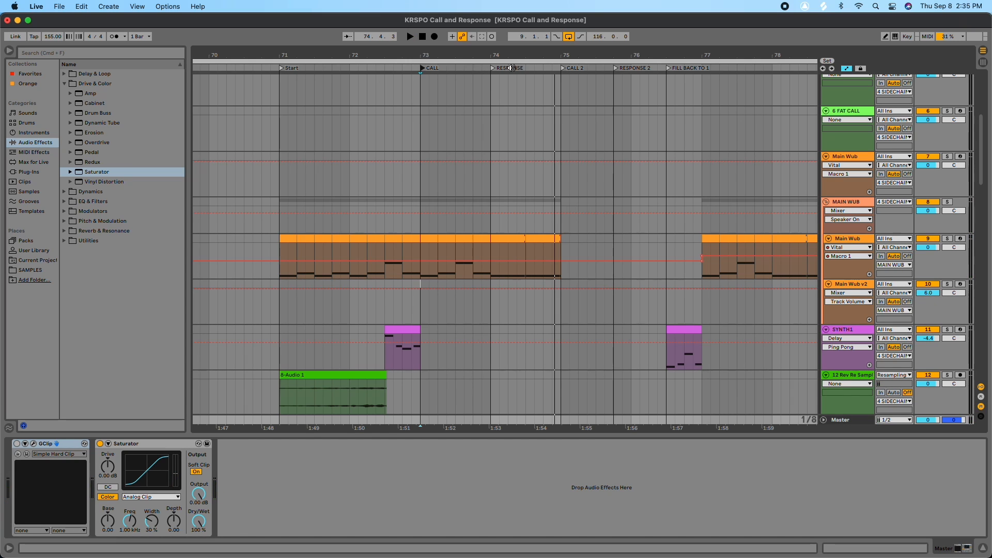
# - Move the CALL 2 locator to bar 77 and the RESPONSE locator to bar 75
pyautogui.moveTo(564, 68); pyautogui.dragTo(700, 69)
pyautogui.moveTo(499, 71); pyautogui.dragTo(563, 67)
# - Show the devices of SYNTH1 track 16 and play the section from the RESPONSE locator to about bar 77
pyautogui.scroll(-1, 577, 117)
pyautogui.scroll(-10, 578, 121)
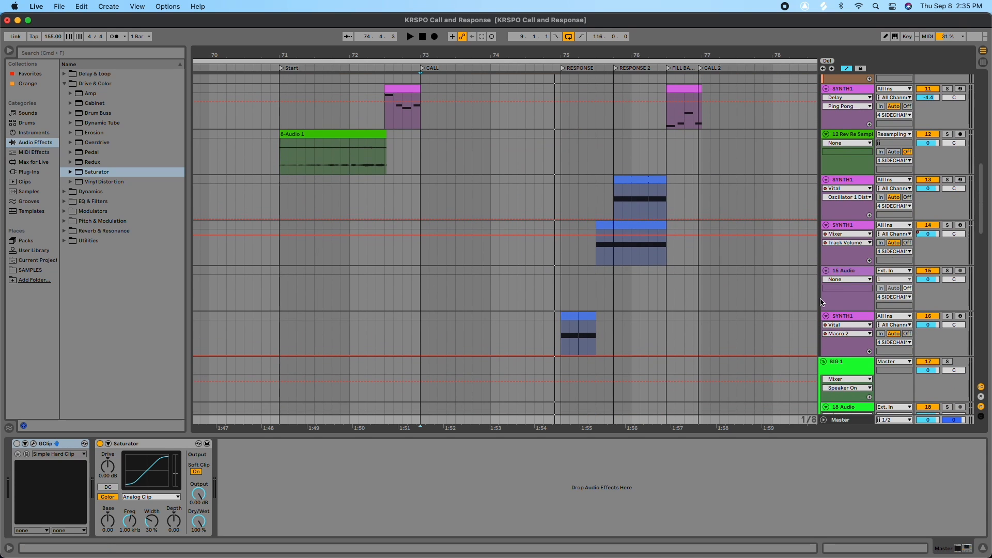
pyautogui.click(860, 317)
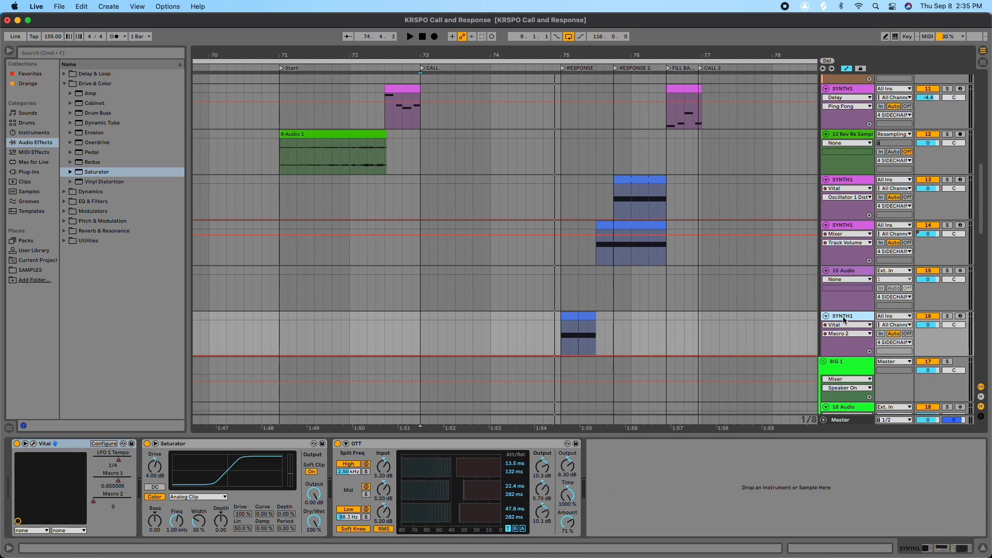
pyautogui.click(563, 70)
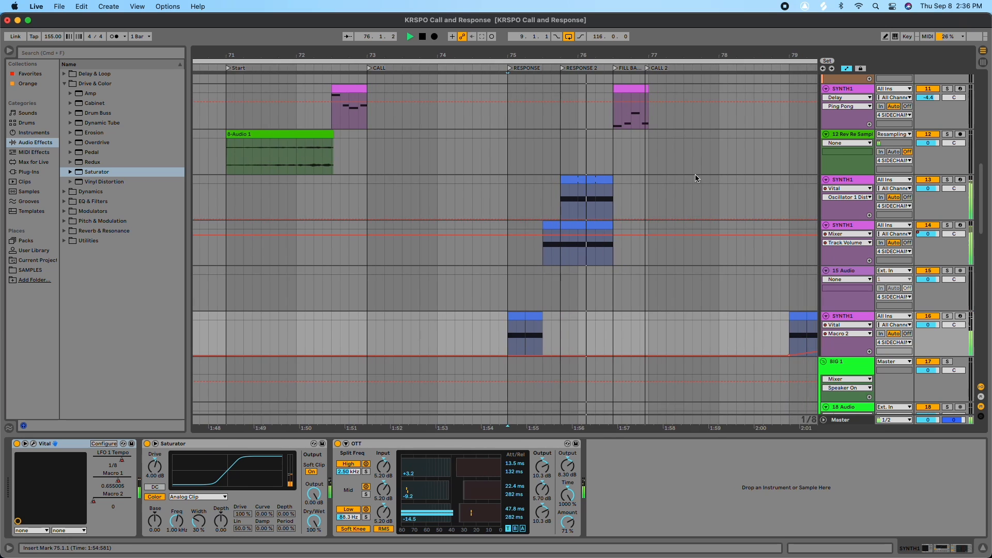
pyautogui.hscroll(1, 695, 175)
pyautogui.scroll(1, 695, 174)
pyautogui.press('space')
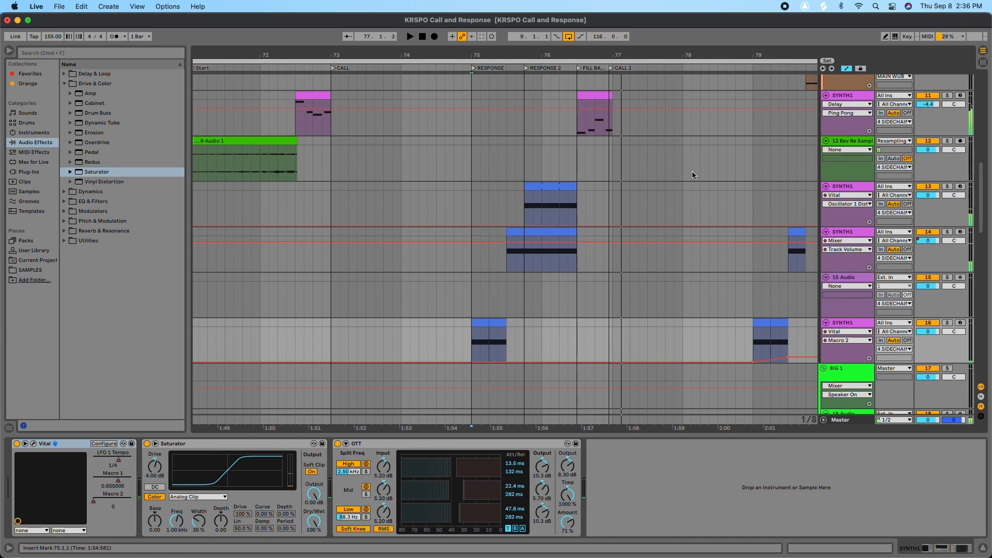
# - Play from the CALL locator through the response and fill clips, then stop playback near bar 77
pyautogui.scroll(-1, 688, 170)
pyautogui.hscroll(-2, 685, 168)
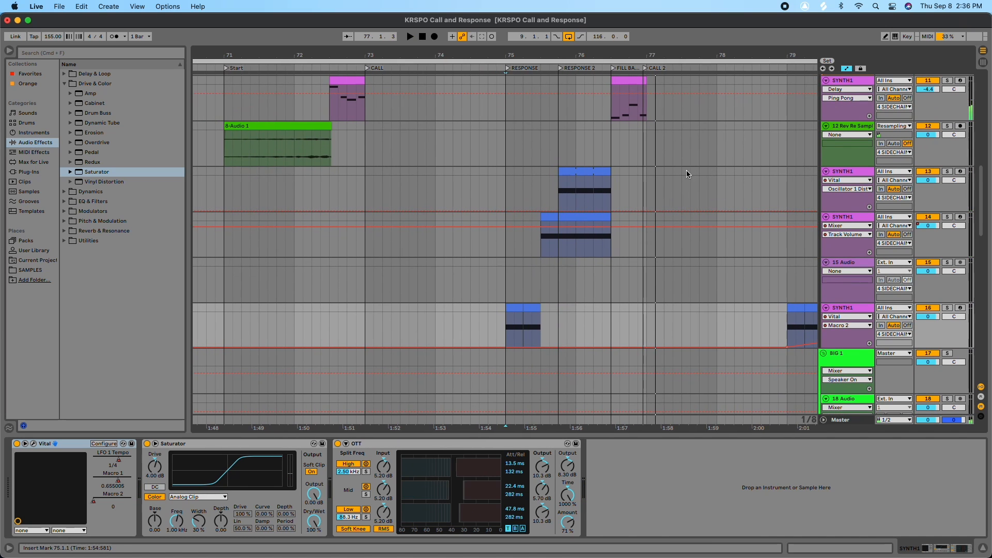
pyautogui.scroll(4, 687, 173)
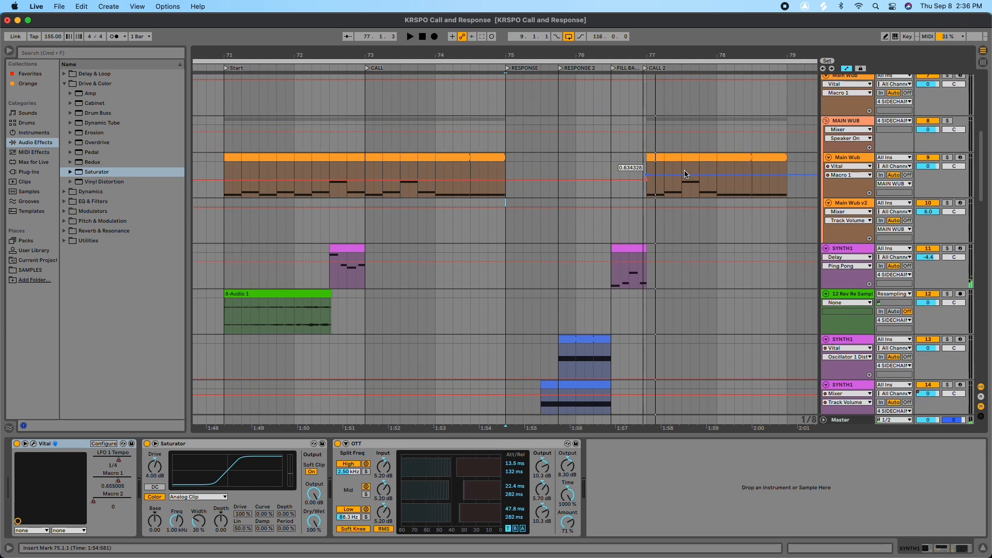
pyautogui.scroll(1, 685, 174)
pyautogui.click(366, 70)
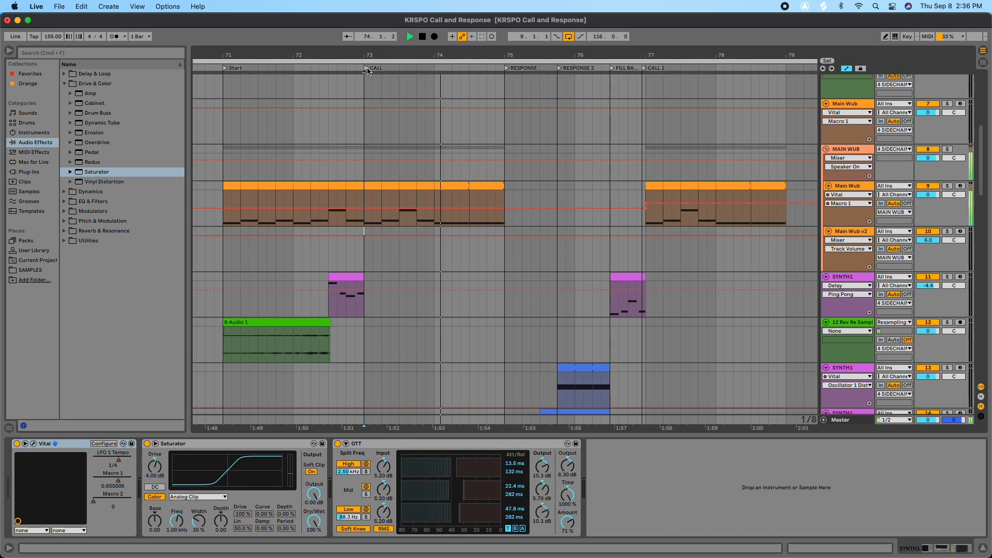
pyautogui.scroll(-1, 541, 114)
pyautogui.scroll(-4, 541, 114)
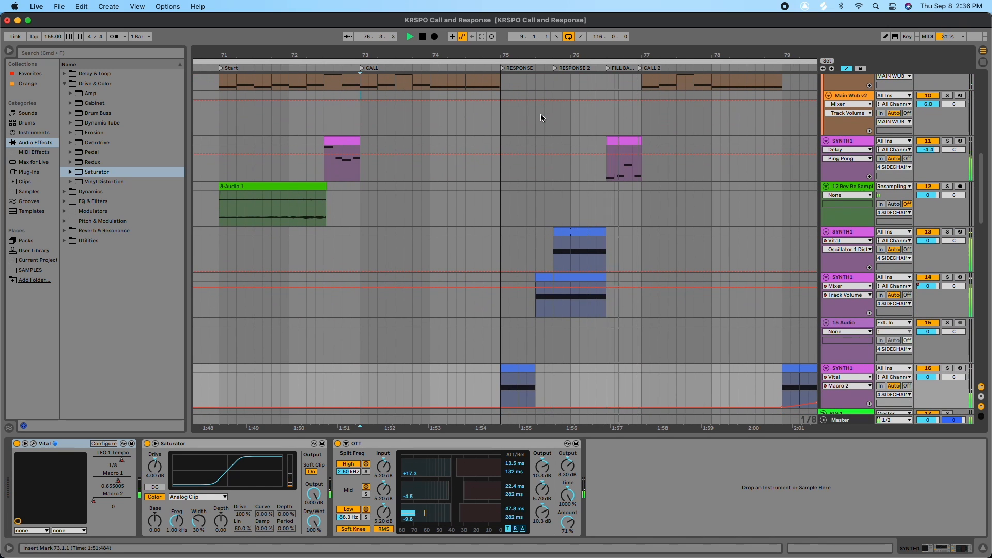
pyautogui.press('space')
# - Move the RESPONSE 2 locator to just before bar 79 and the CALL 2 locator to just after bar 79
pyautogui.scroll(-1, 578, 182)
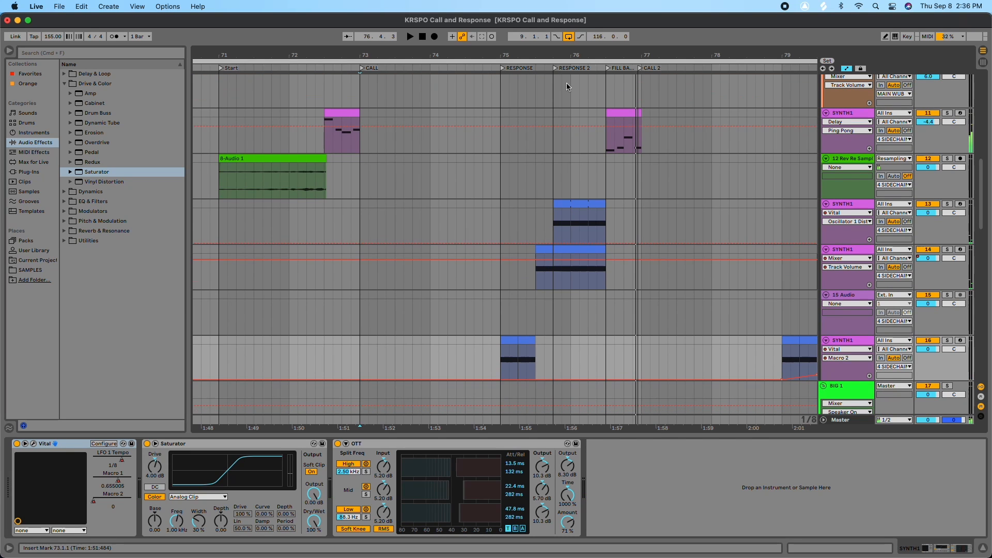
pyautogui.moveTo(555, 67); pyautogui.dragTo(740, 69)
pyautogui.moveTo(641, 70); pyautogui.dragTo(805, 73)
pyautogui.moveTo(742, 72); pyautogui.dragTo(764, 71)
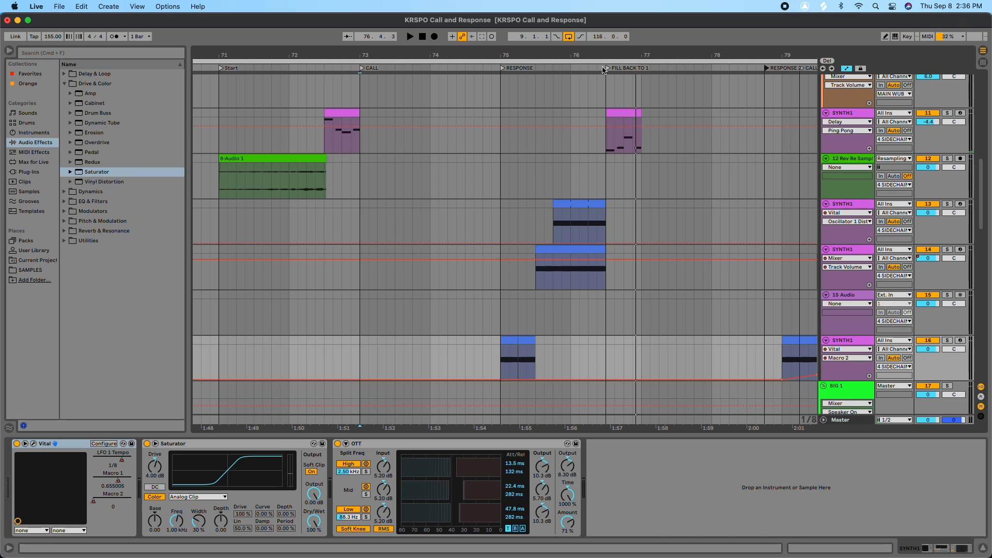
# - Play from the blue SYNTH1 clip on track 16 at bar 75 and stop at bar 77
pyautogui.scroll(-2, 557, 139)
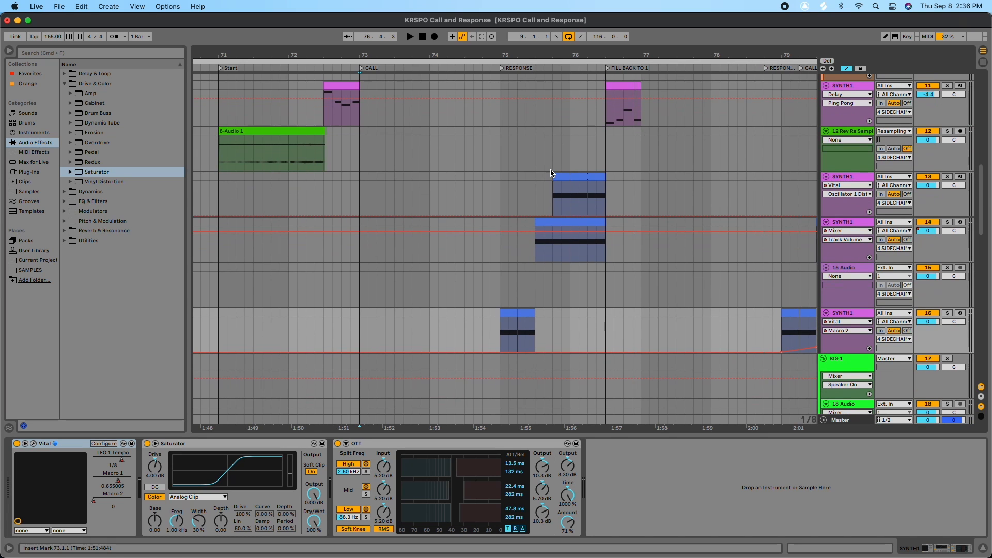
pyautogui.click(501, 317)
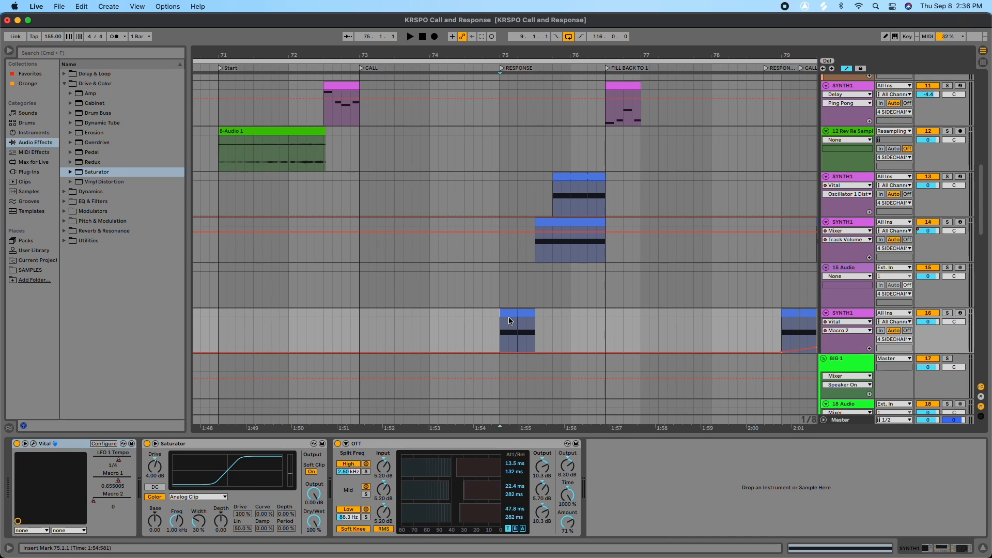
pyautogui.press('space')
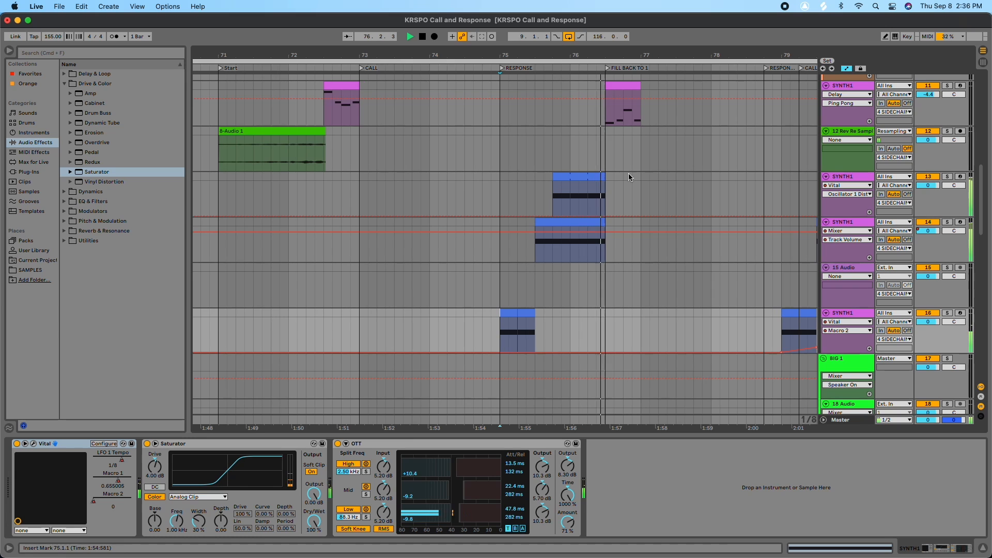
pyautogui.press('space')
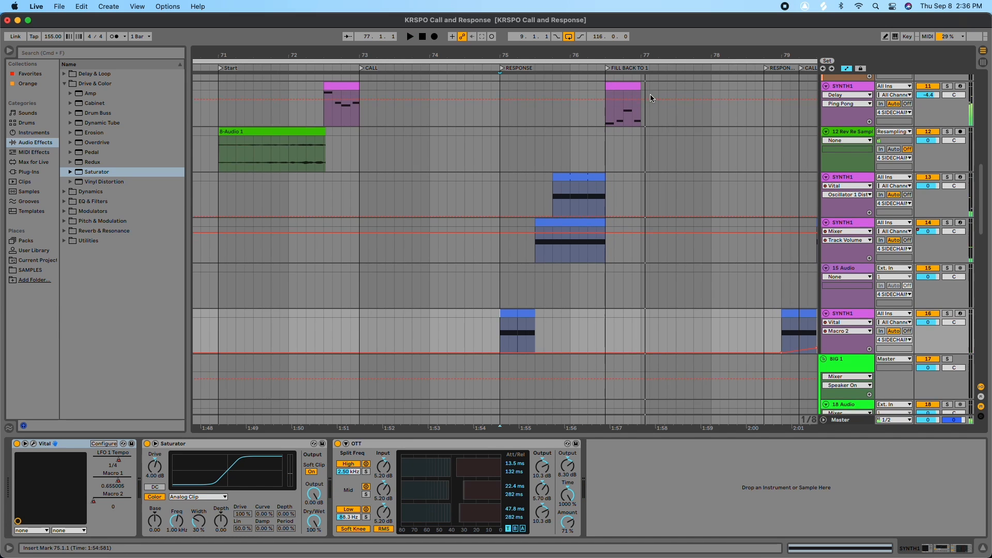
# - Examine the tracks from the kick and hats down to the wub and synth clips, and play from the Start locator
pyautogui.scroll(4, 600, 114)
pyautogui.scroll(1, 594, 155)
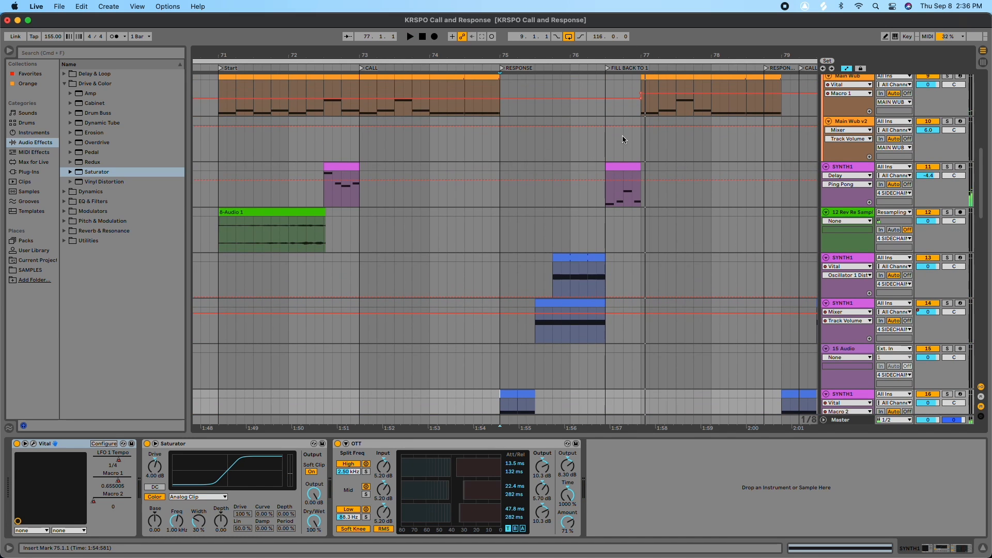
pyautogui.scroll(2, 622, 136)
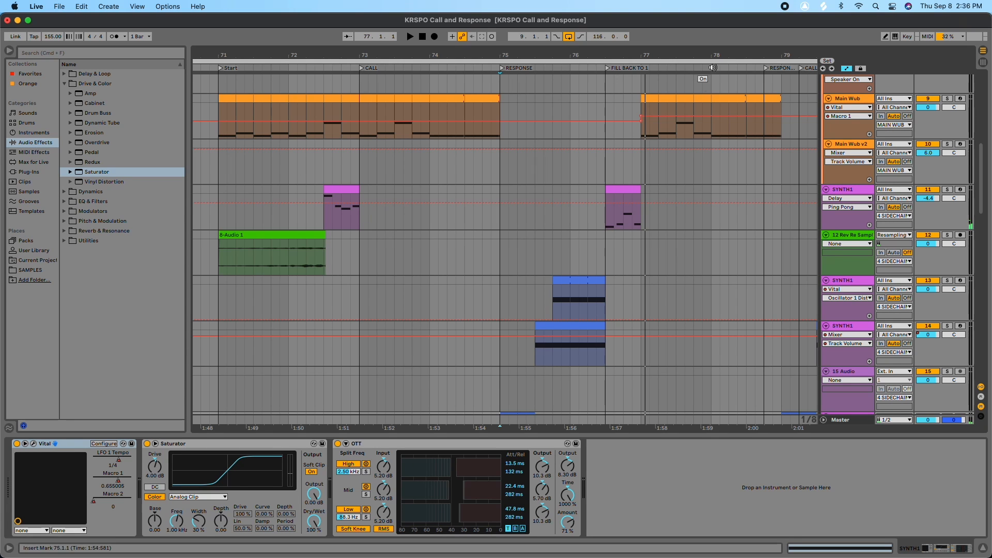
pyautogui.scroll(8, 646, 116)
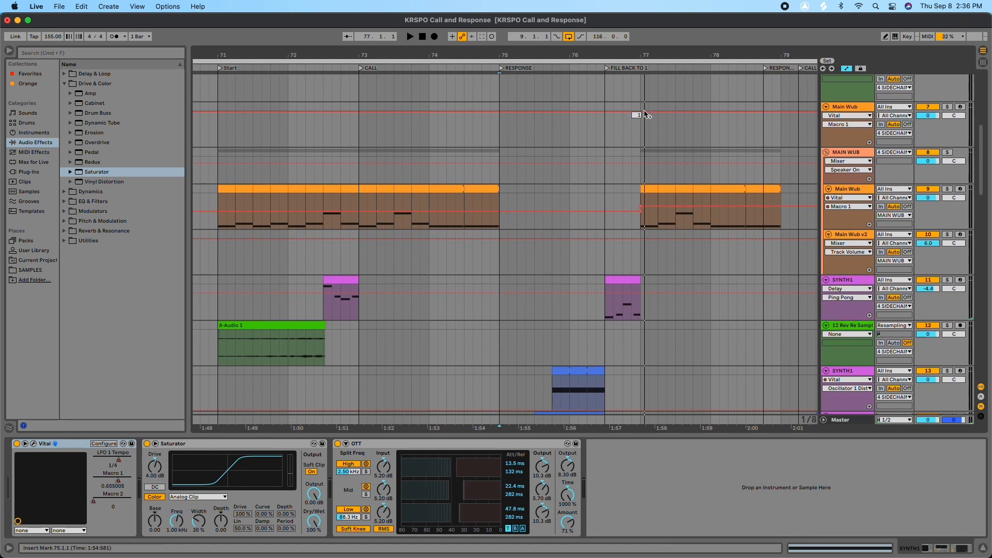
pyautogui.scroll(2, 656, 154)
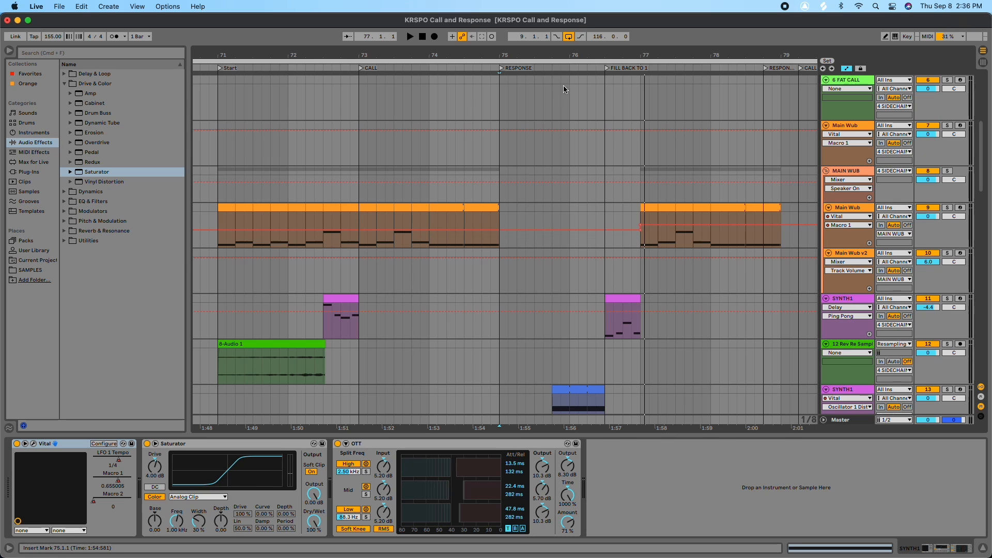
pyautogui.scroll(20, 378, 83)
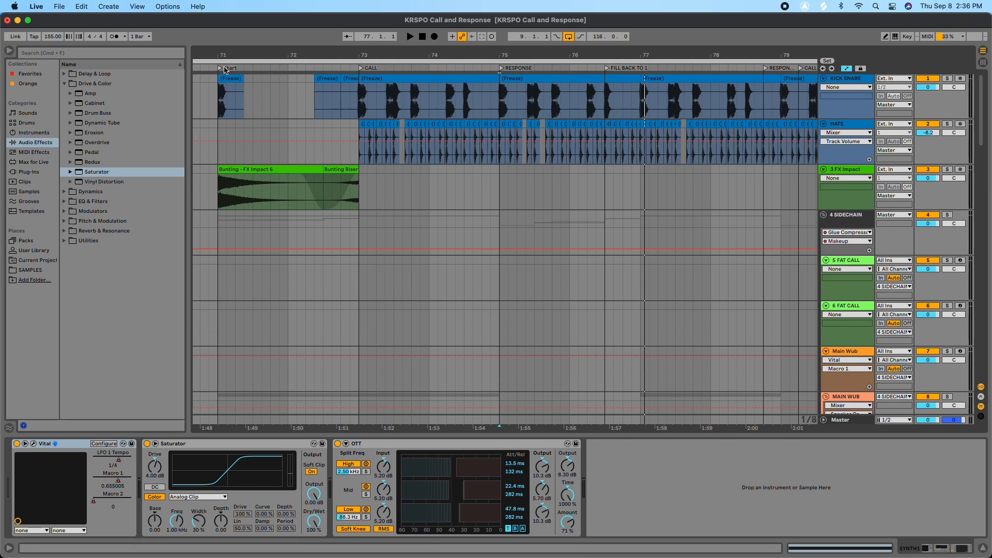
pyautogui.scroll(-20, 465, 175)
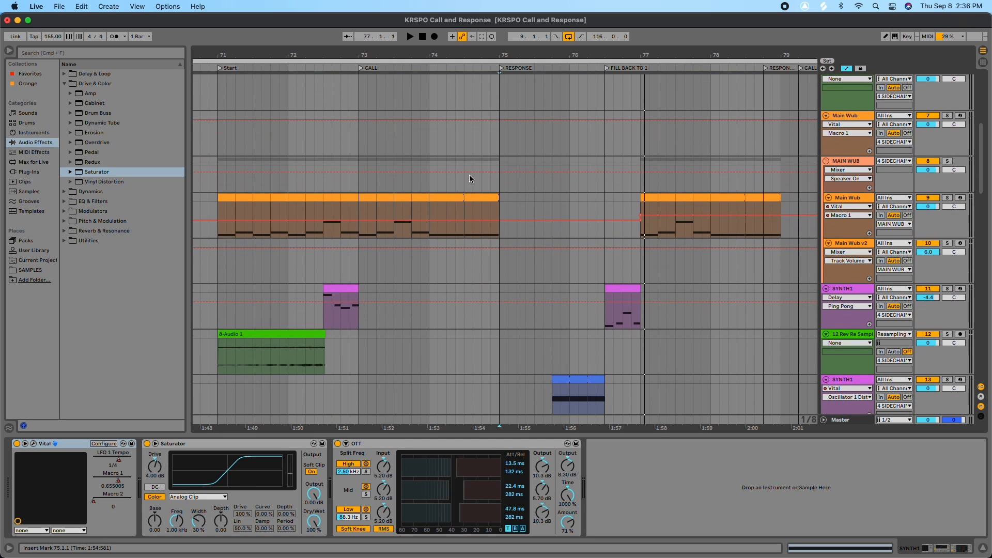
pyautogui.scroll(-3, 377, 157)
pyautogui.hscroll(1, 234, 81)
pyautogui.click(218, 70)
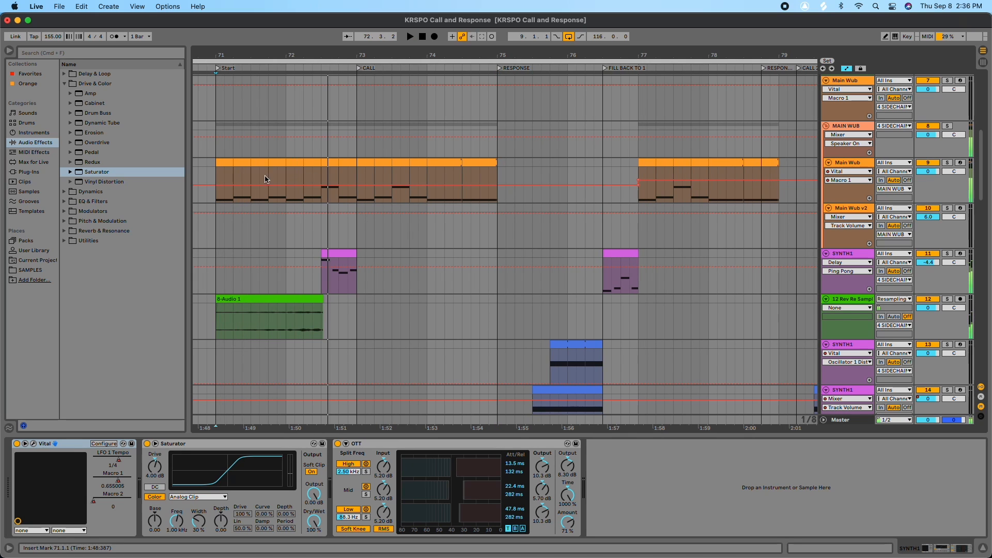
# - Select the Main Wub clips on track 9 from bar 71 to 73, then place the insert marker at bar 71 on track 7
pyautogui.click(222, 164)
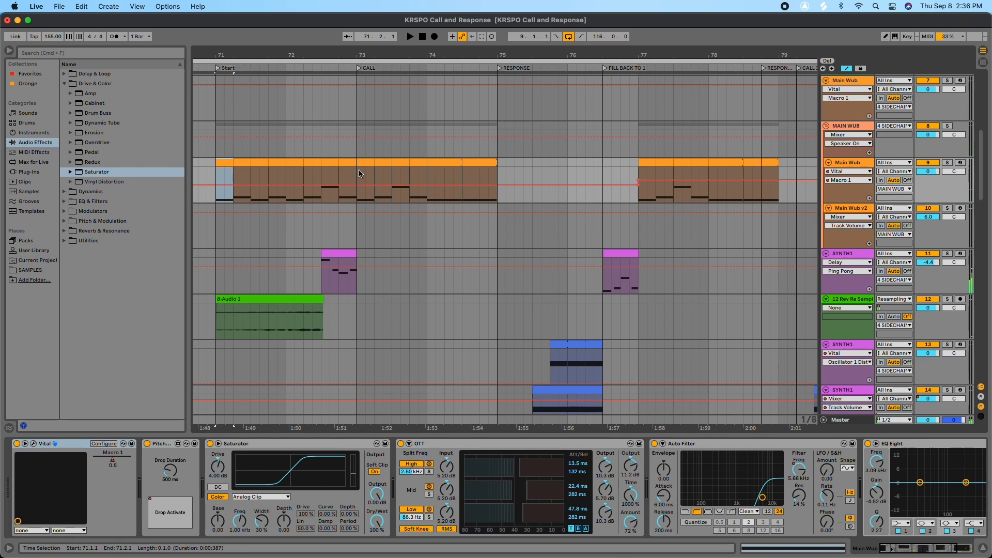
pyautogui.keyDown('shift'); pyautogui.click(350, 164); pyautogui.keyUp('shift')
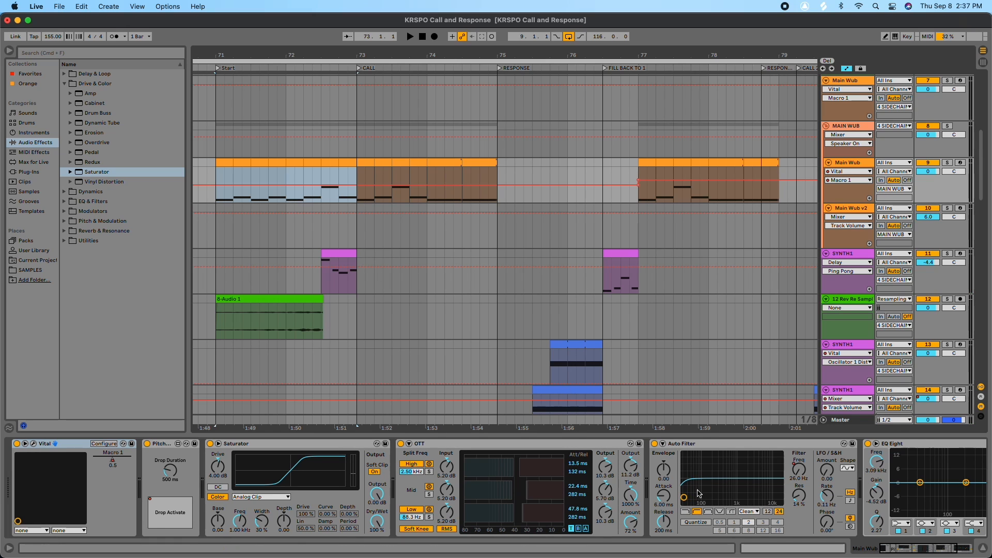
pyautogui.click(215, 93)
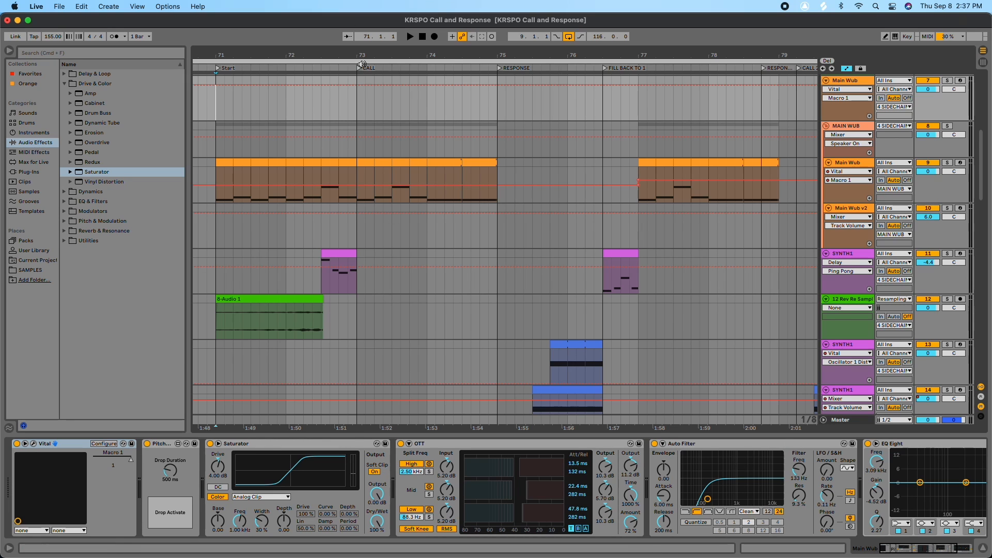
# - Play from the Start locator at bar 71 and inspect the Main Wub device chain through to EQ Eight
pyautogui.click(218, 70)
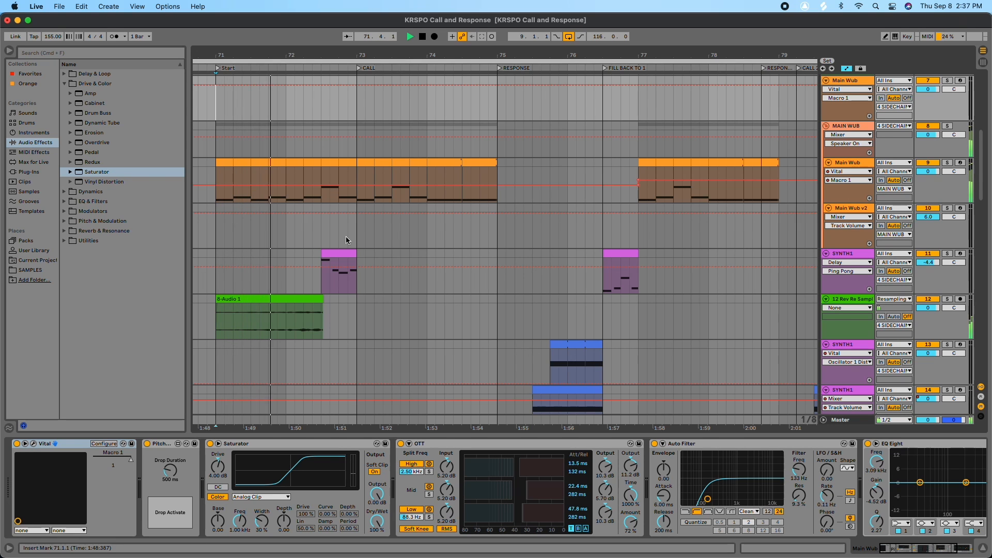
pyautogui.hscroll(5, 680, 489)
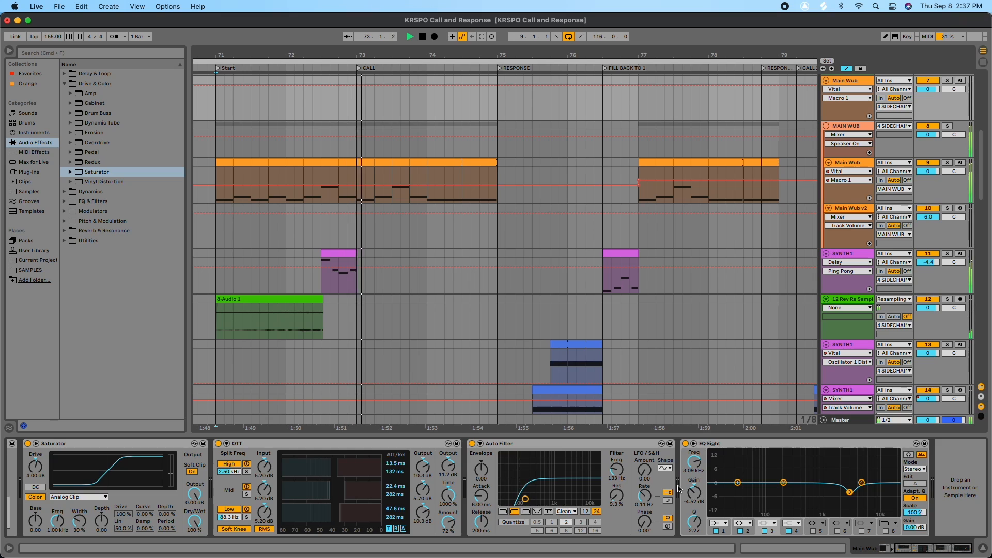
pyautogui.hscroll(-5, 680, 489)
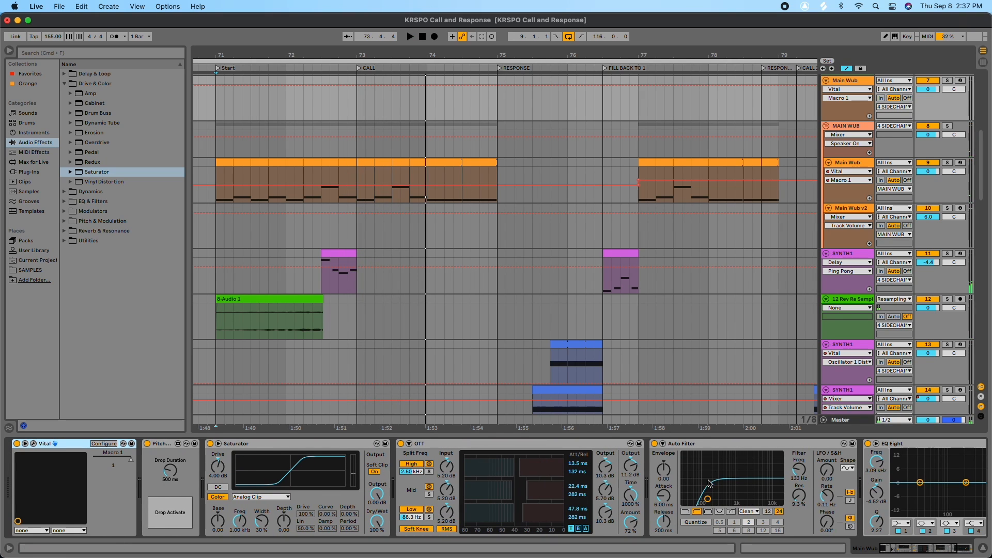
# - Show the Auto Filter Frequency automation on the Main Wub track 9
pyautogui.click(844, 173)
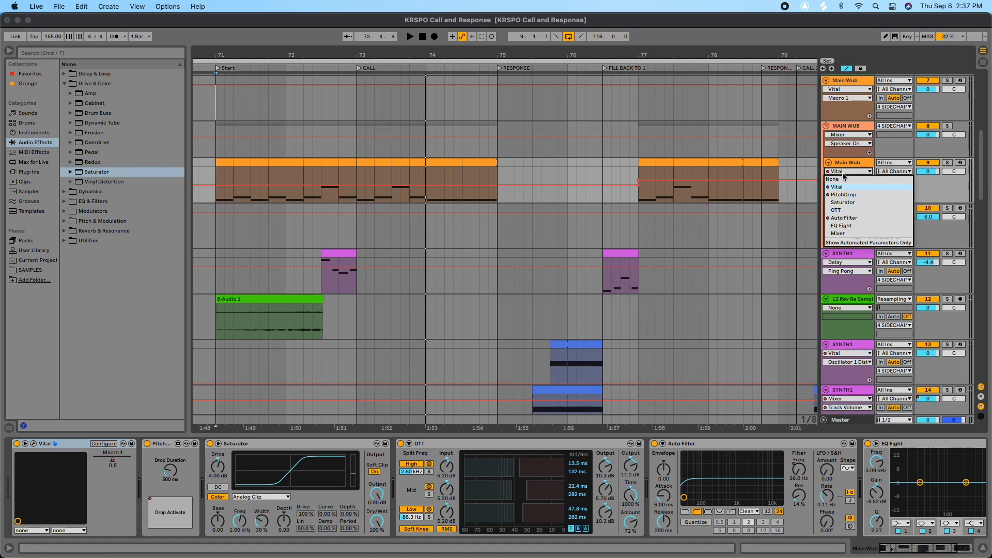
pyautogui.click(842, 187)
pyautogui.click(843, 180)
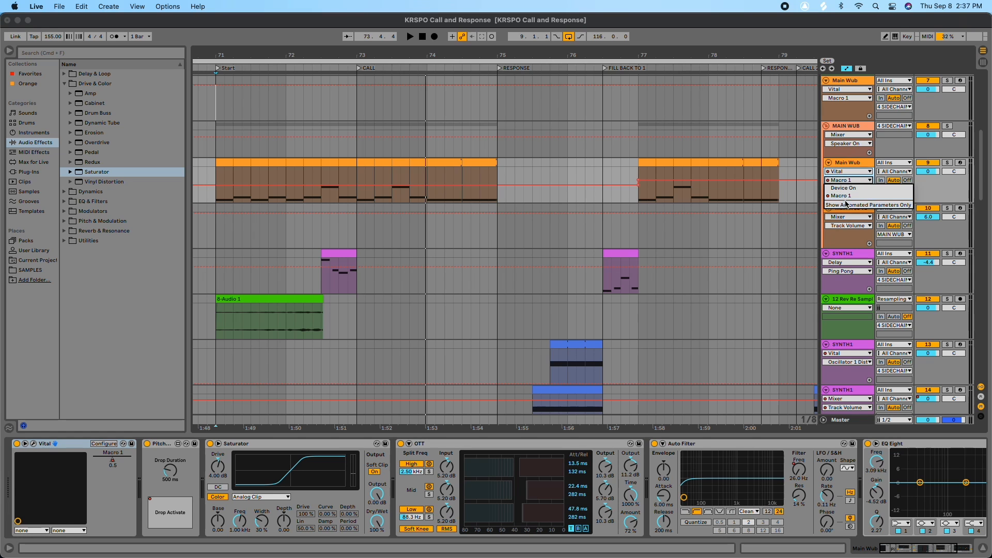
pyautogui.click(840, 175)
pyautogui.click(842, 172)
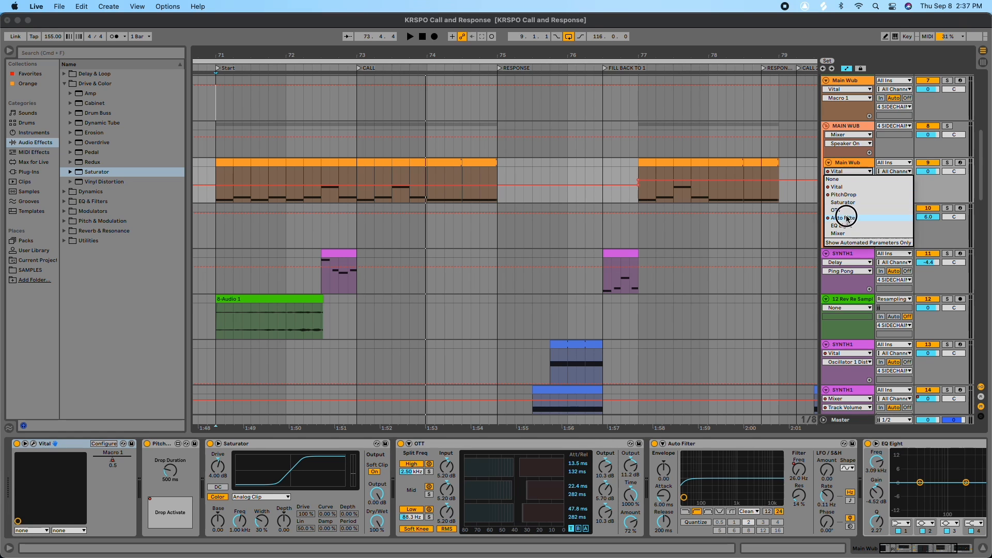
pyautogui.click(847, 218)
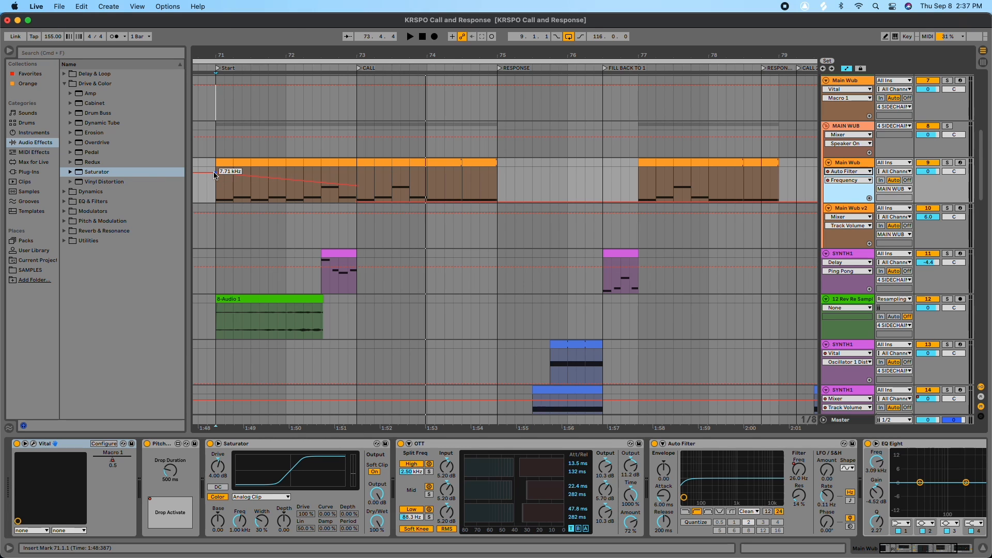
# - Play the filtered Main Wub intro from bar 71 and stop in bar 73, watching the Auto Filter
pyautogui.press('space')
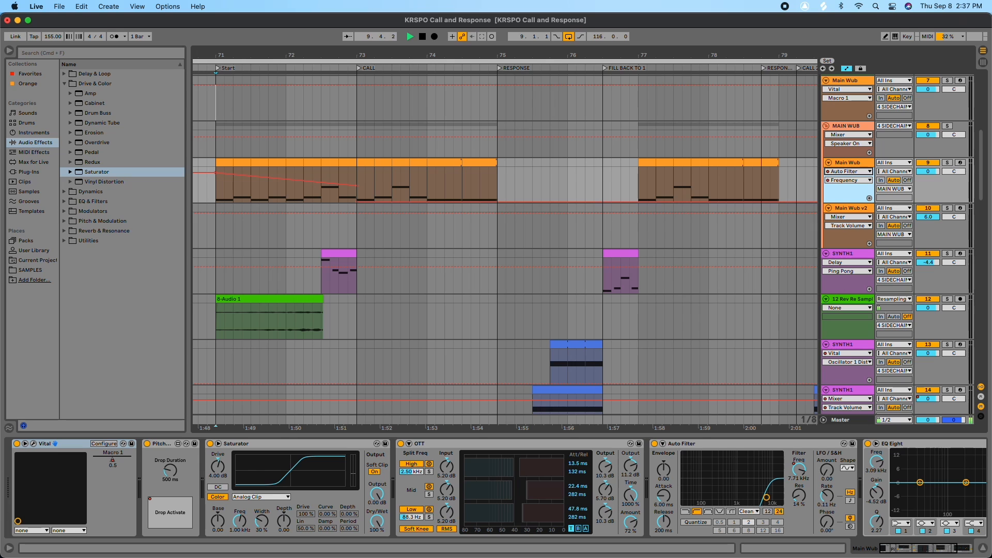
pyautogui.moveTo(218, 54); pyautogui.dragTo(334, 52)
pyautogui.press('space')
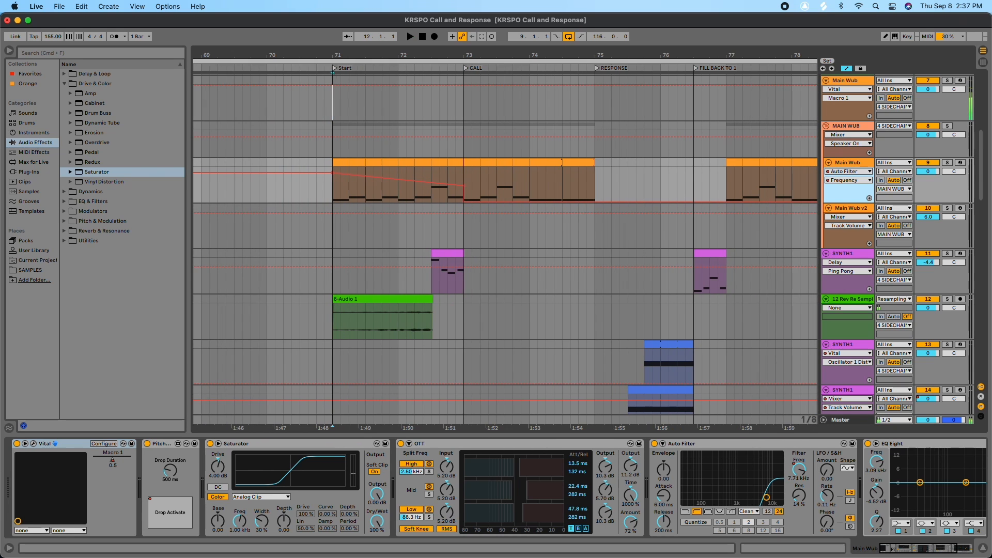
pyautogui.press('space')
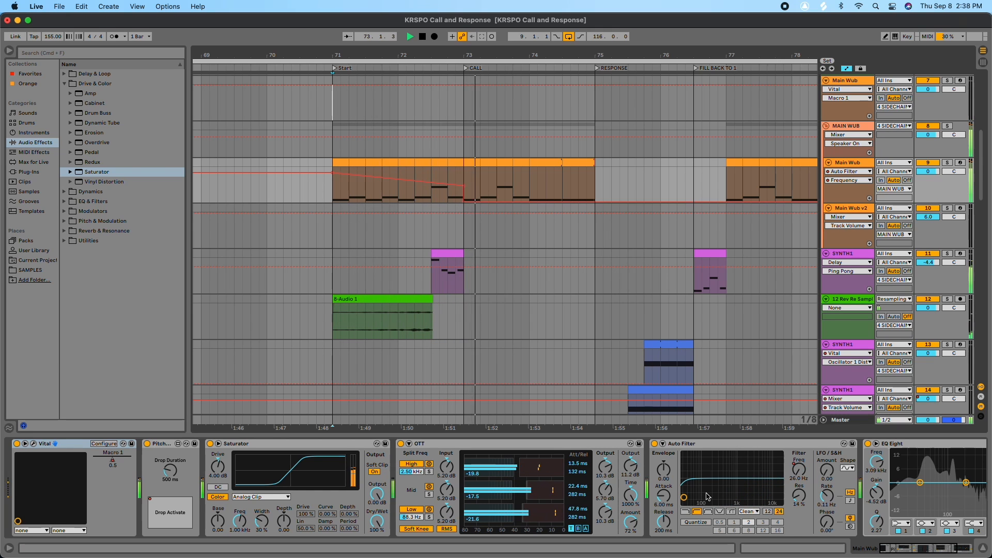
pyautogui.press('space')
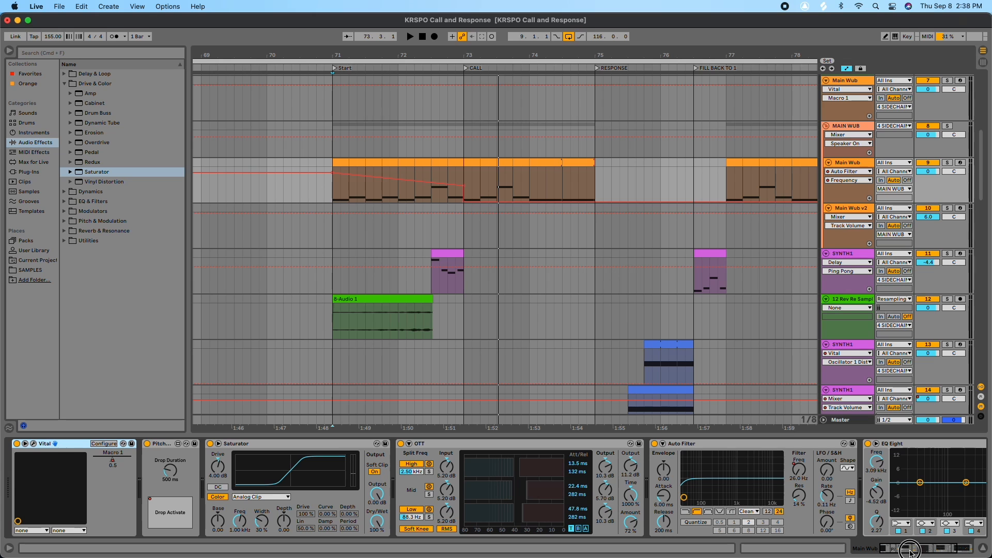
# - Play from the Start locator through the call, response and fill, and stop at bar 79
pyautogui.moveTo(910, 550)
pyautogui.mouseDown()
pyautogui.moveTo(950, 547)
pyautogui.moveTo(896, 550)
pyautogui.mouseUp()
pyautogui.click(333, 71)
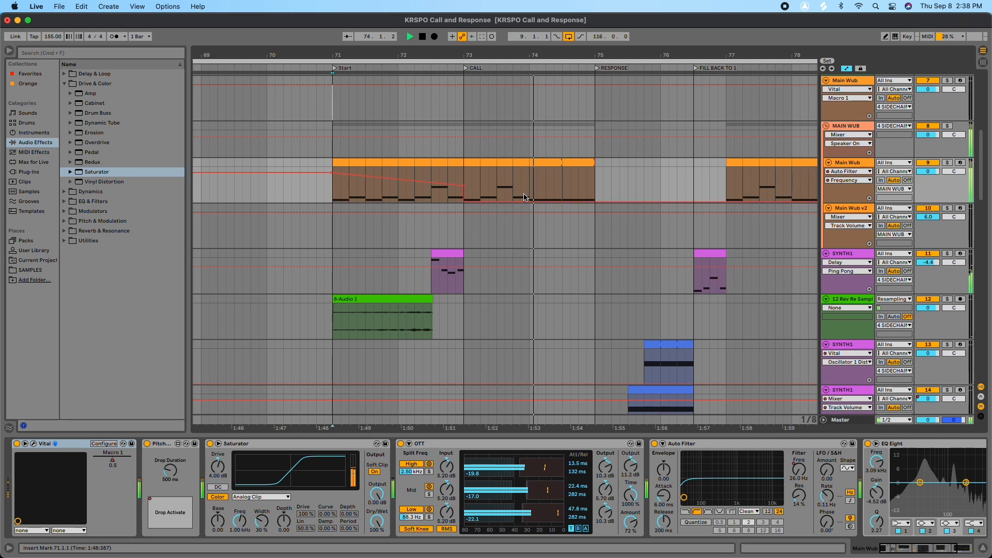
pyautogui.hscroll(5, 523, 197)
pyautogui.hscroll(-1, 523, 194)
pyautogui.hscroll(2, 524, 194)
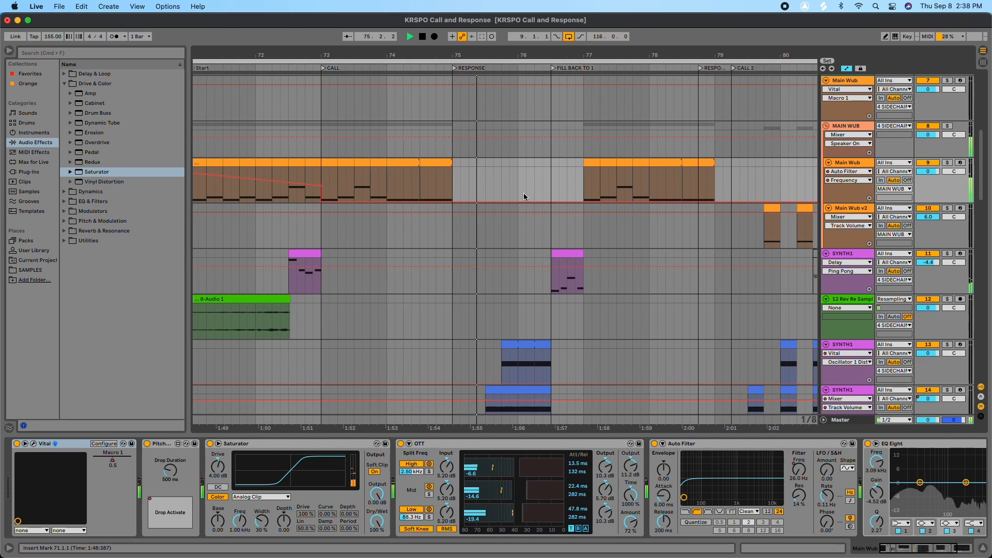
pyautogui.hscroll(1, 523, 194)
pyautogui.hscroll(1, 524, 196)
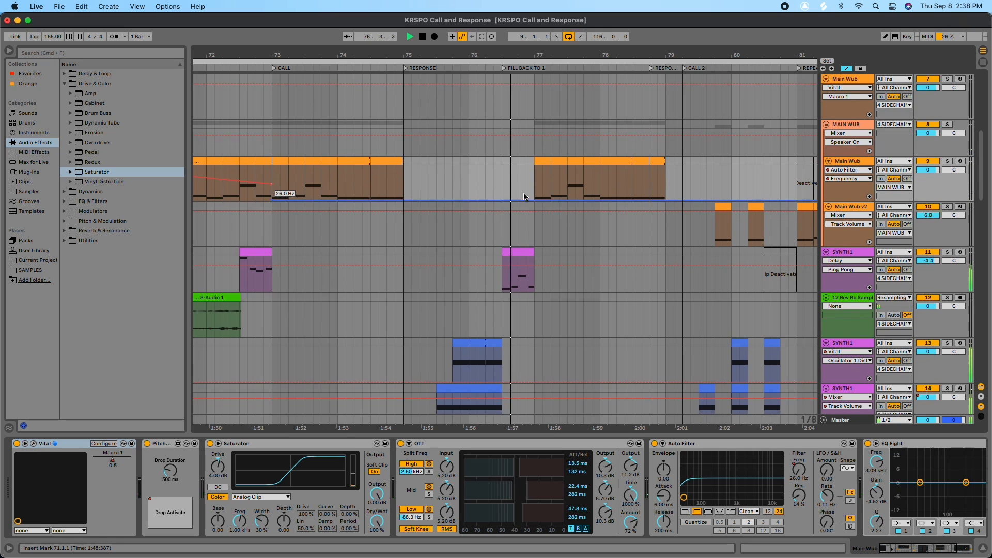
pyautogui.hscroll(1, 524, 195)
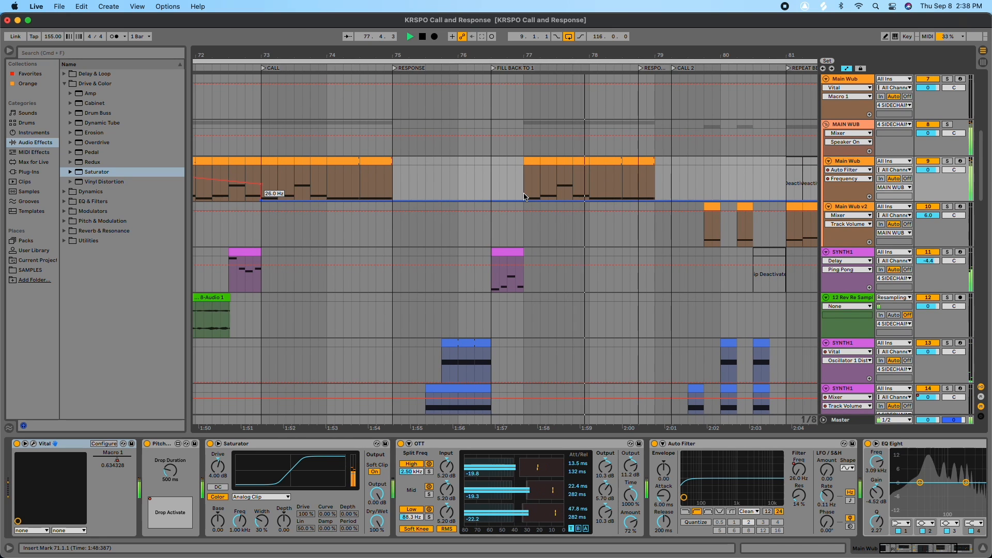
pyautogui.hscroll(2, 527, 184)
pyautogui.hscroll(1, 528, 182)
pyautogui.press('space')
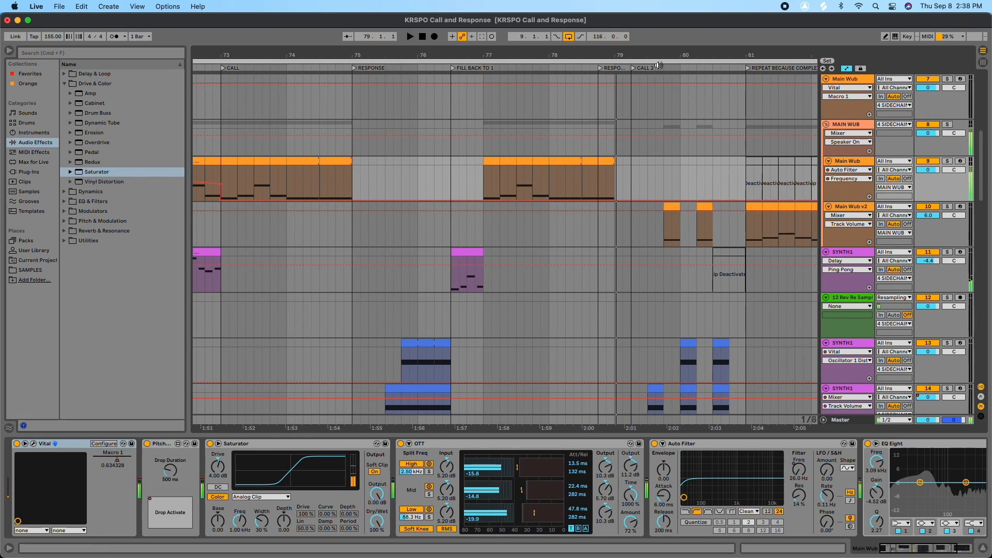
# - Move the CALL 2 locator to bar 77 and the RESPONSE 2 locator to just after bar 79
pyautogui.click(634, 68)
pyautogui.moveTo(633, 68); pyautogui.dragTo(484, 68)
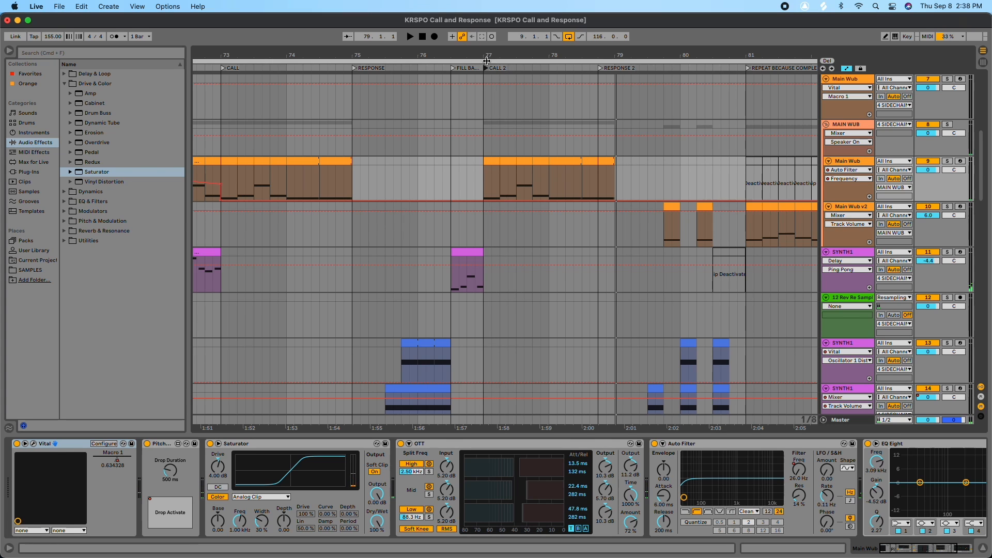
pyautogui.hscroll(-1, 461, 79)
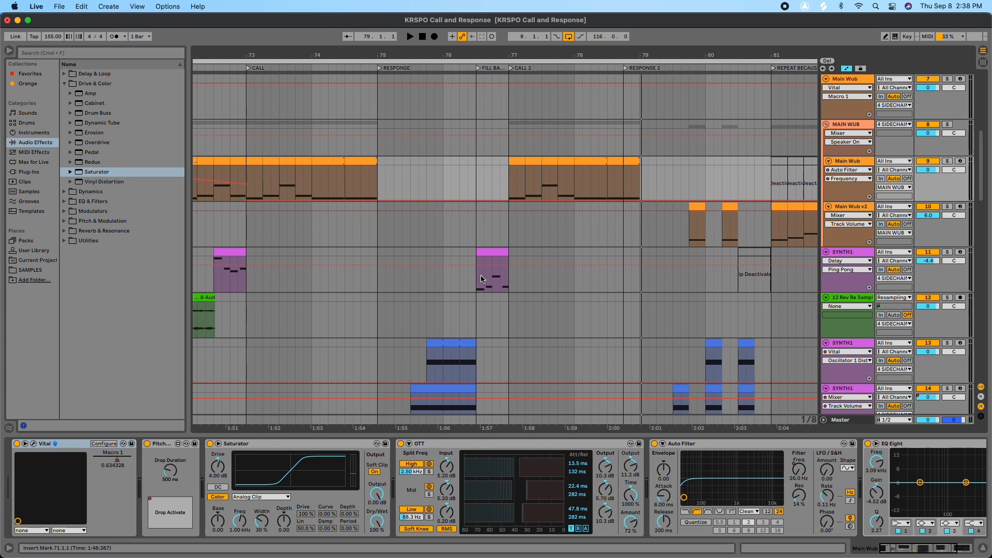
pyautogui.moveTo(626, 69); pyautogui.dragTo(646, 68)
# - Play from CALL 2, align the RESPONSE 2 locator with the end of the Main Wub clips at bar 79, and stop in bar 81
pyautogui.click(518, 69)
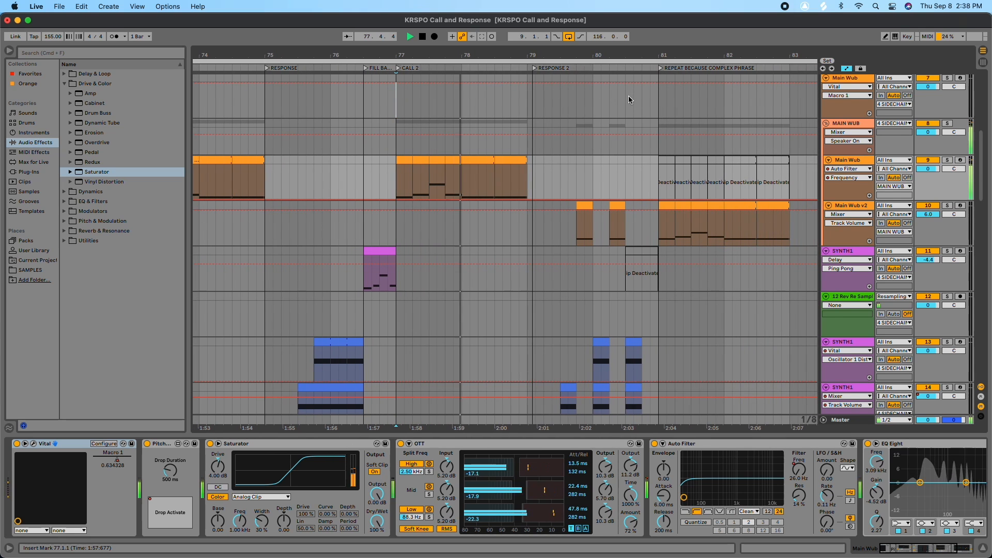
pyautogui.moveTo(536, 69); pyautogui.dragTo(528, 68)
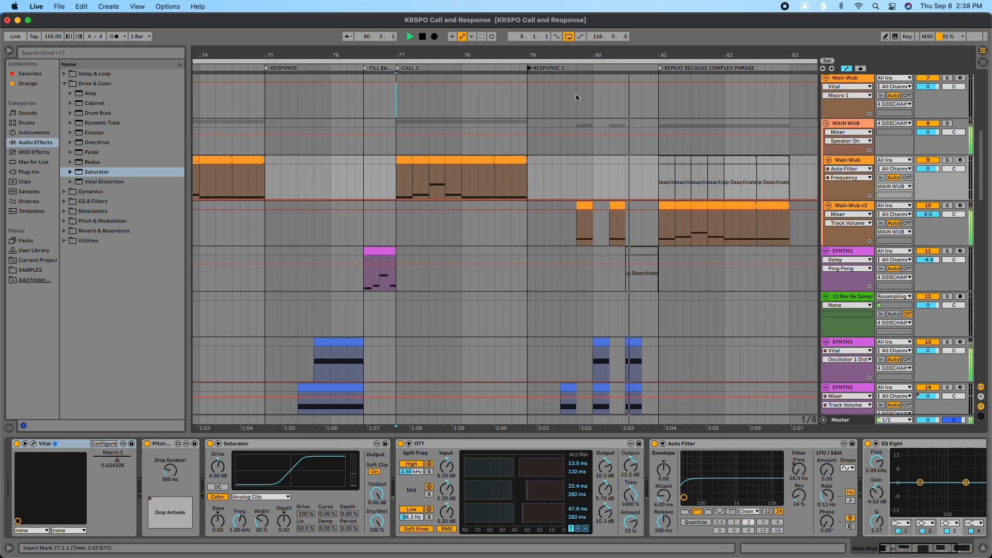
pyautogui.scroll(-1, 575, 94)
pyautogui.press('space')
# - Move the REPEAT BECAUSE COMPLEX PHRASE locator to bar 83
pyautogui.hscroll(2, 594, 91)
pyautogui.hscroll(1, 593, 92)
pyautogui.moveTo(597, 68); pyautogui.dragTo(731, 77)
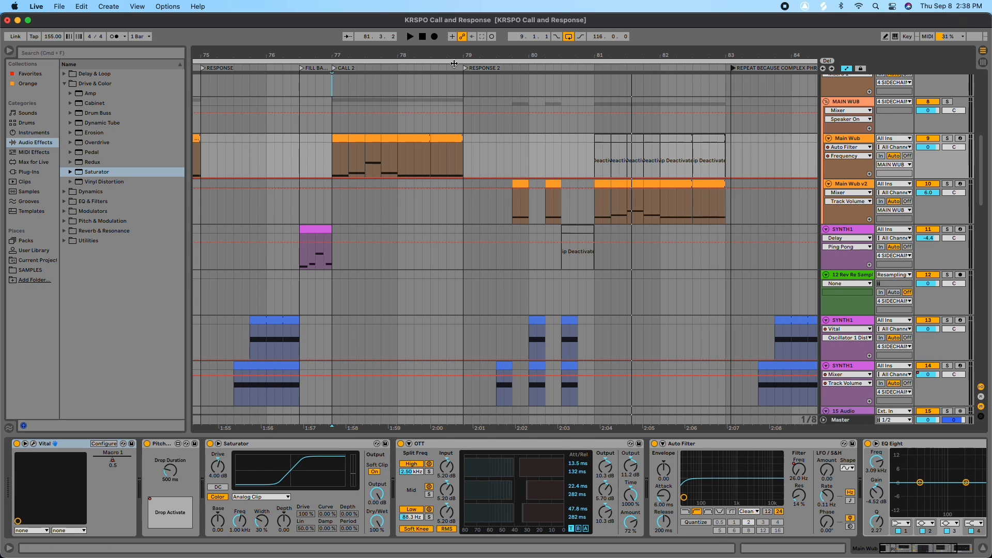
# - Select the first short Main Wub v2 clip on track 10 just before bar 80 and start playback
pyautogui.scroll(-3, 461, 67)
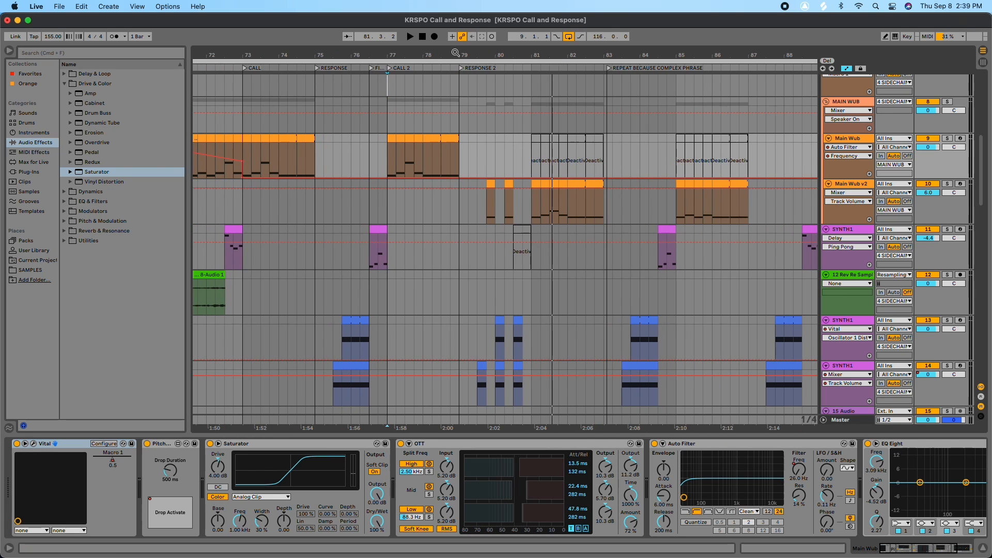
pyautogui.hscroll(-3, 481, 89)
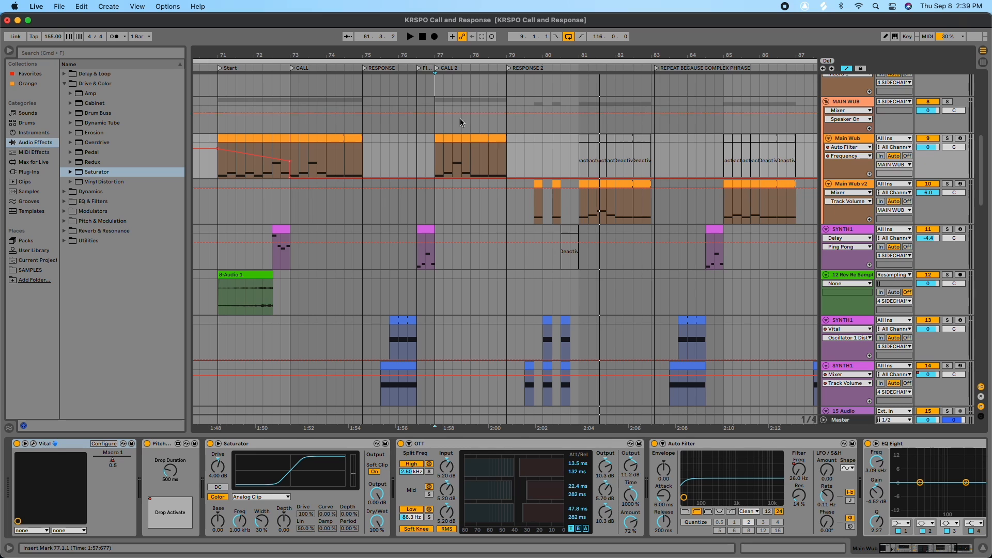
pyautogui.scroll(-1, 537, 98)
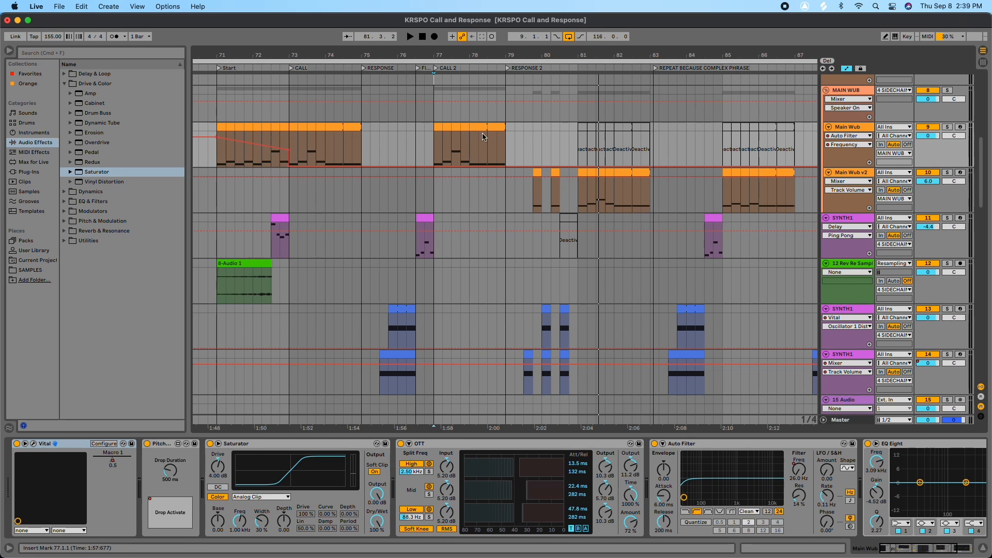
pyautogui.click(538, 171)
pyautogui.press('space')
pyautogui.scroll(-1, 535, 79)
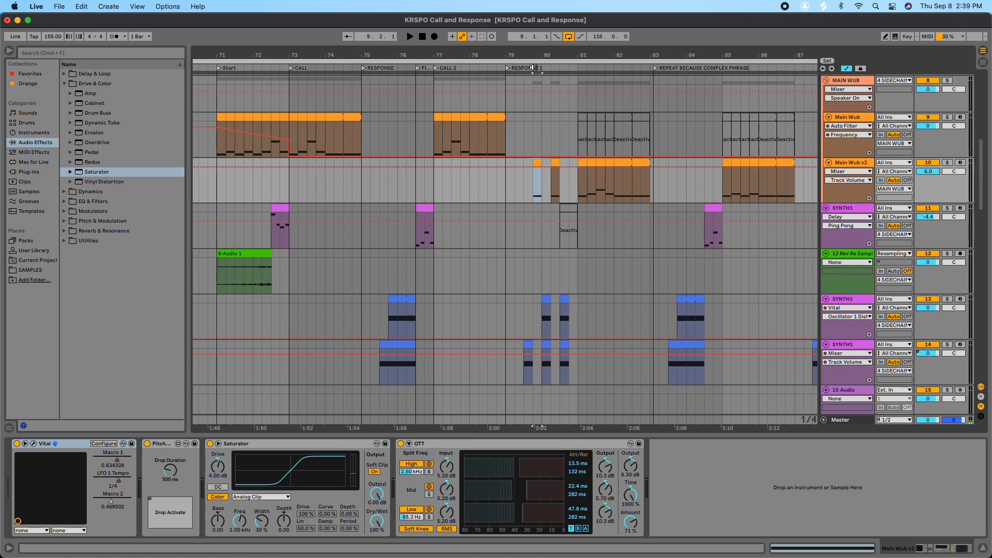
# - Audition the short Main Wub v2 clip before bar 80, the second call from bar 77, and that clip again
pyautogui.click(534, 68)
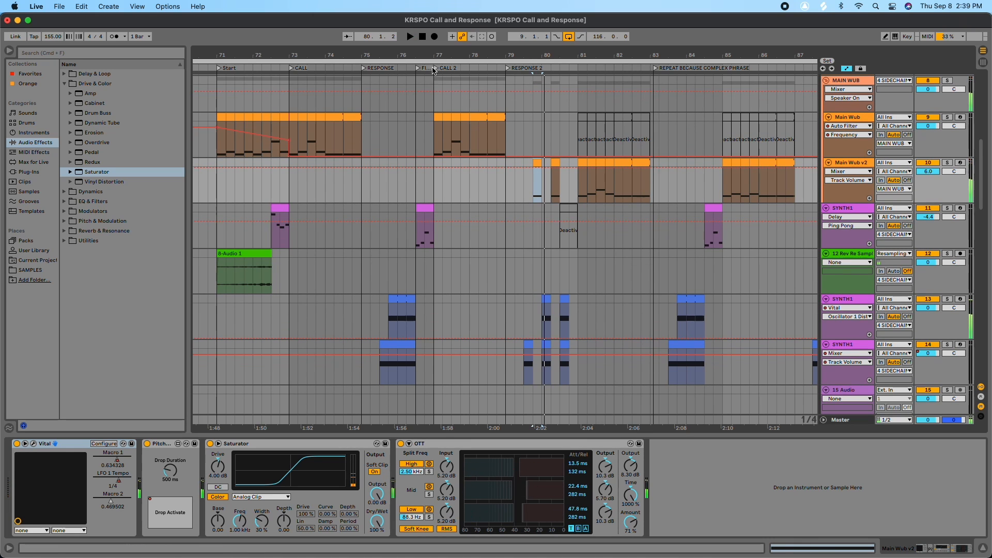
pyautogui.click(434, 69)
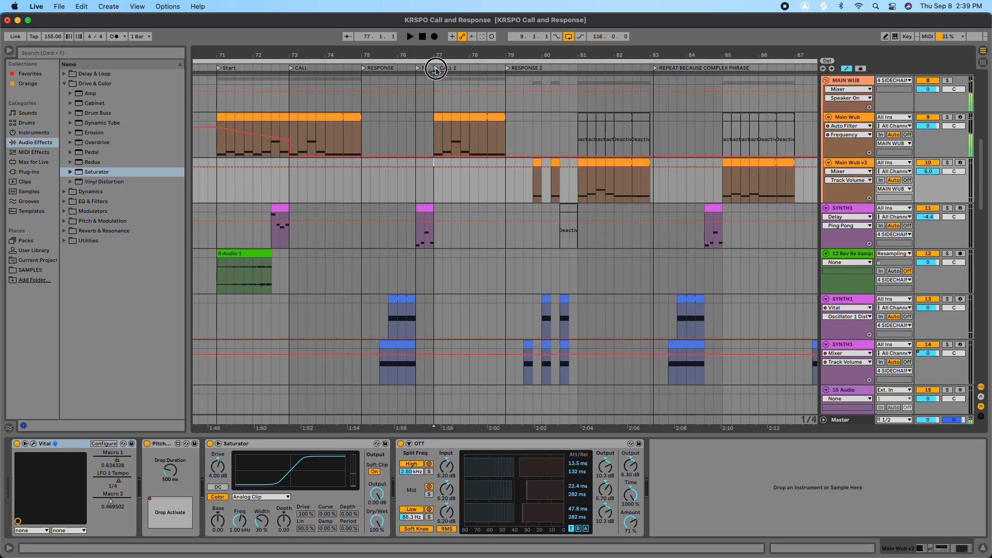
pyautogui.click(530, 68)
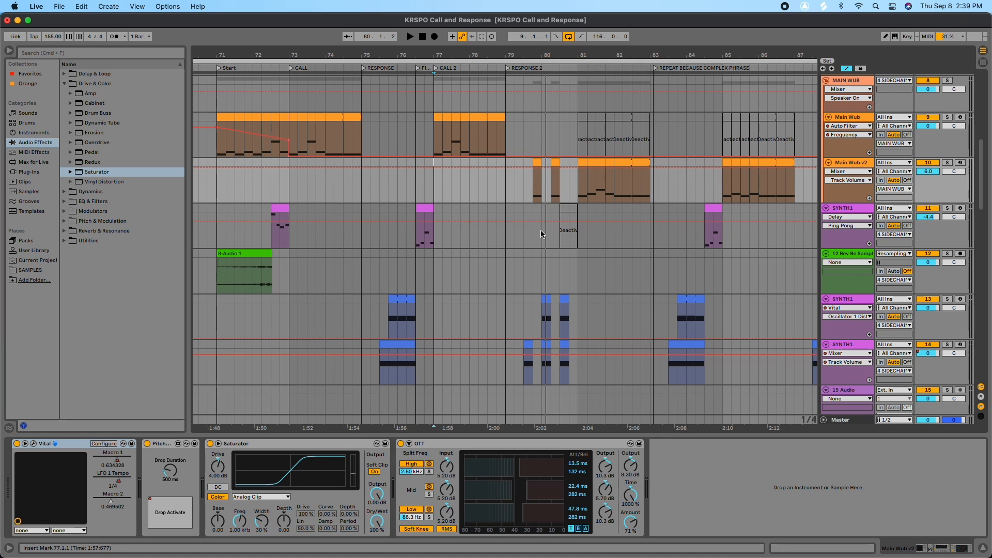
# - Examine the synth tracks down to track 16 and return to the Main Wub tracks around the Start locator
pyautogui.scroll(-5, 523, 310)
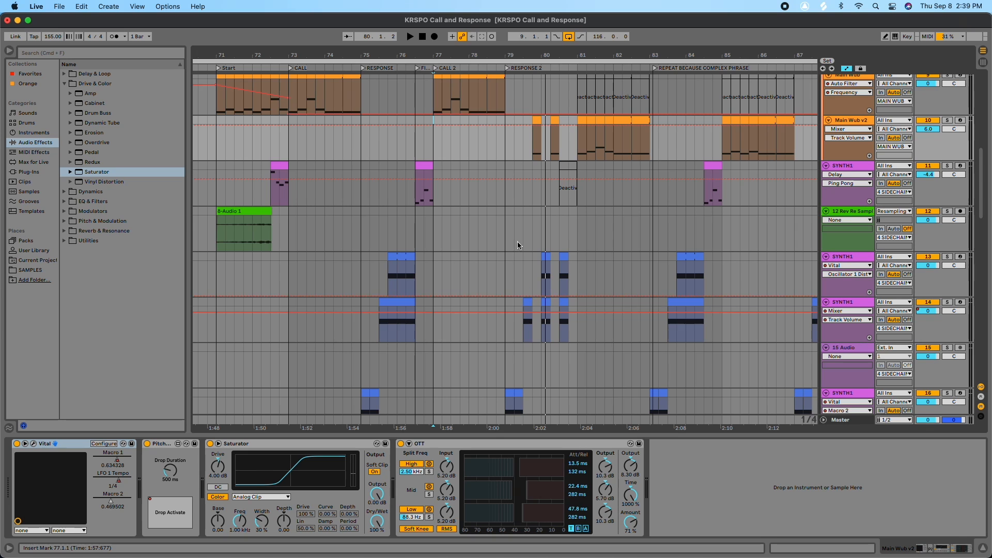
pyautogui.scroll(-2, 513, 247)
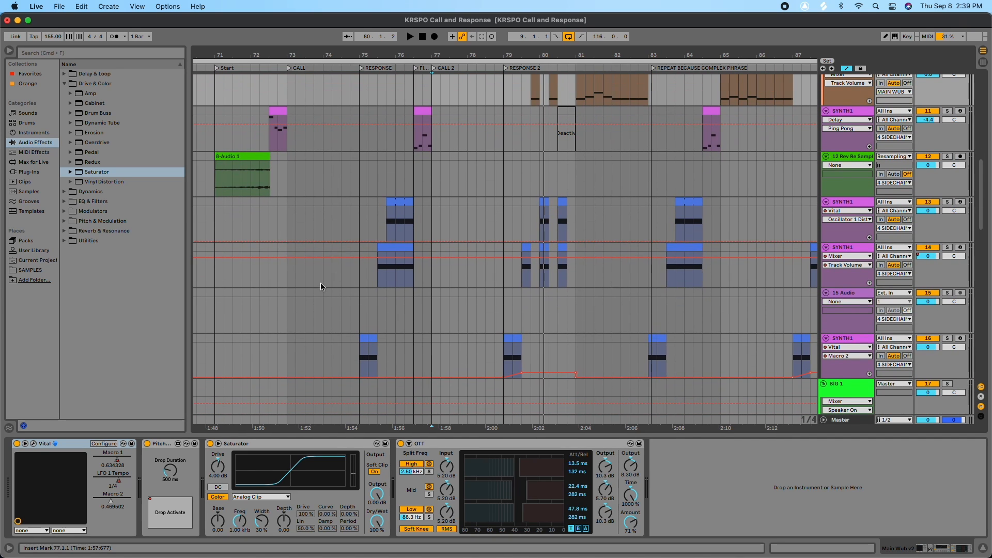
pyautogui.hscroll(-2, 317, 286)
pyautogui.hscroll(-4, 317, 284)
pyautogui.scroll(10, 355, 238)
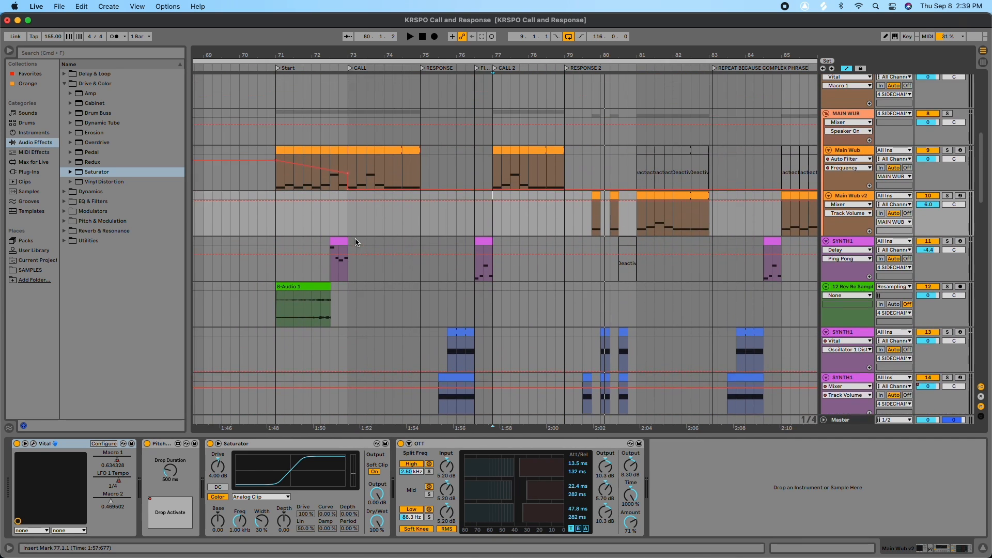
pyautogui.scroll(1, 349, 97)
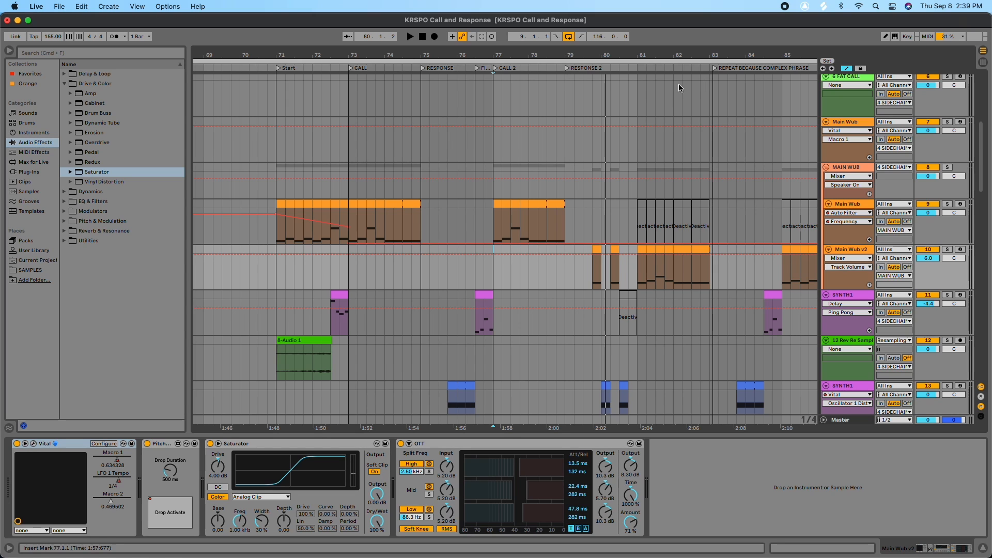
# - Move the REPEAT BECAUSE COMPLEX PHRASE locator to bar 81, where the long Main Wub v2 clips start
pyautogui.moveTo(715, 70); pyautogui.dragTo(640, 72)
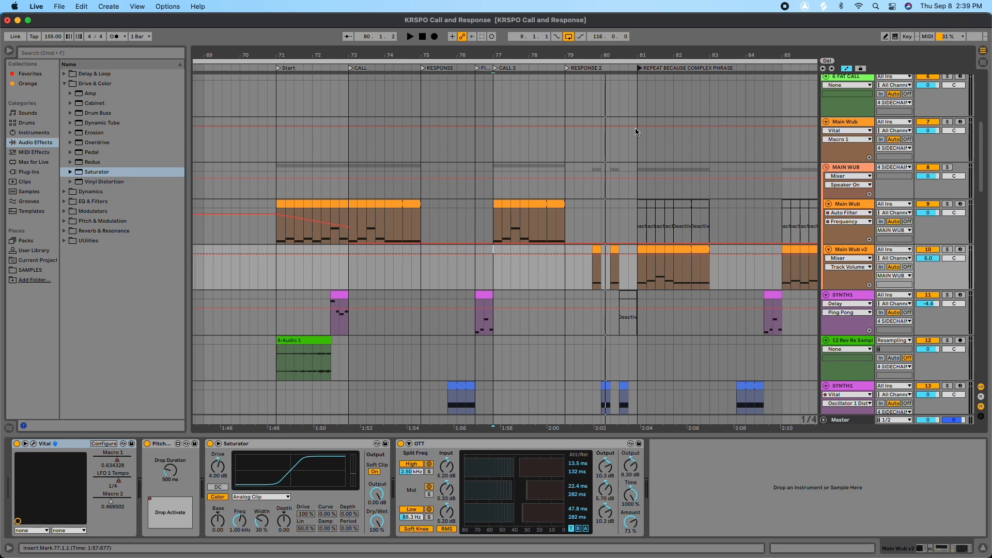
pyautogui.scroll(1, 631, 199)
pyautogui.moveTo(630, 54); pyautogui.dragTo(561, 55)
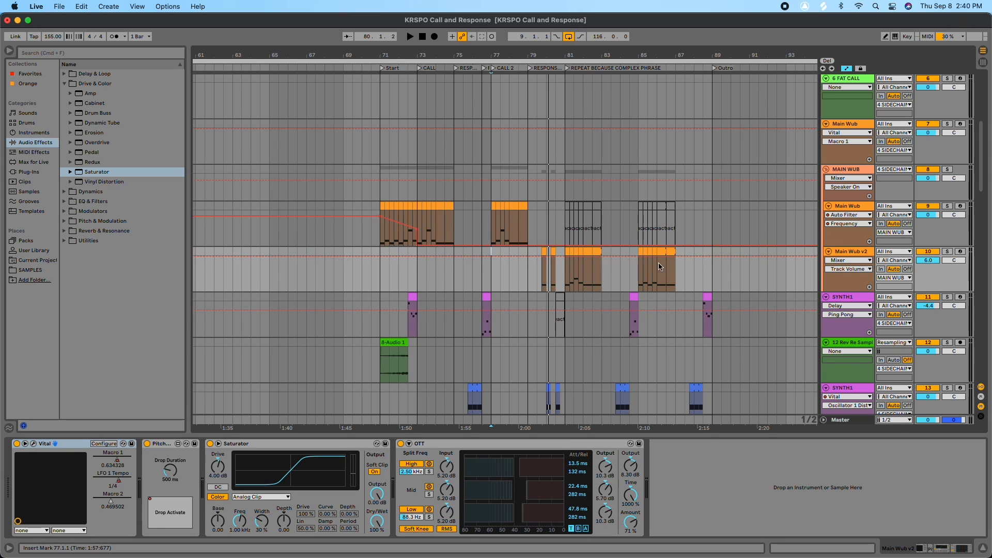
pyautogui.scroll(-3, 683, 289)
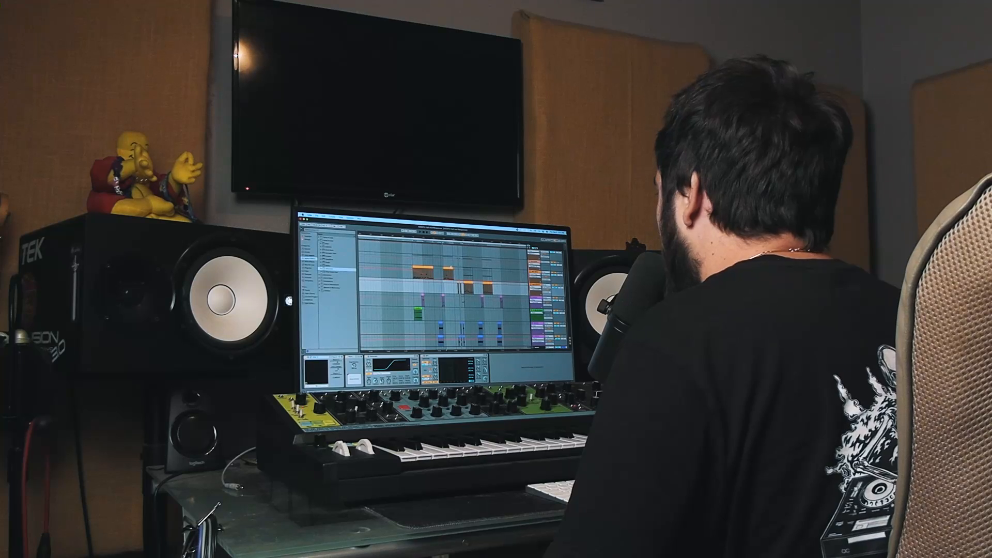
# - Play the NOT GOOD section from its locator at bar 97 through to the End locator, and stop playback
pyautogui.scroll(1, 456, 270)
pyautogui.hscroll(3, 455, 270)
pyautogui.hscroll(5, 456, 271)
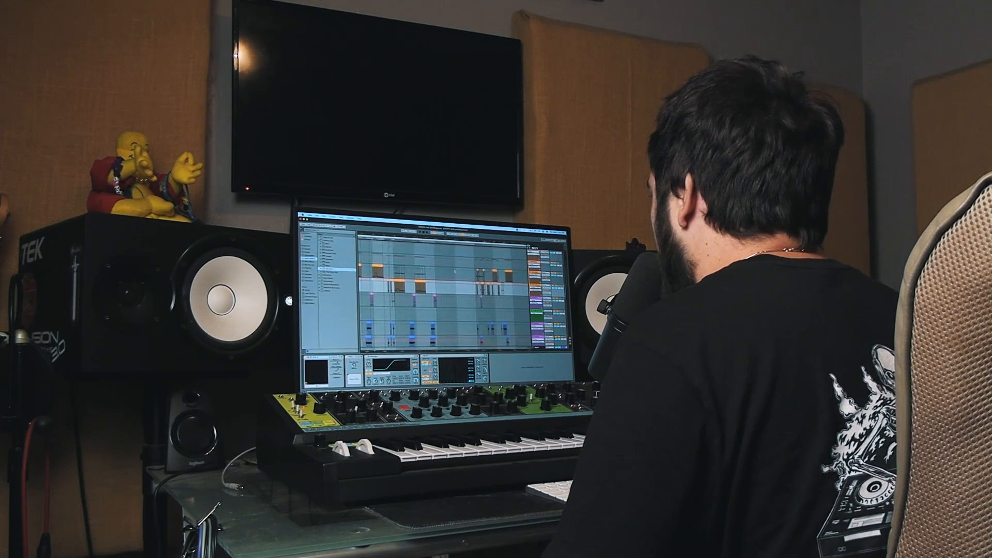
pyautogui.hscroll(5, 456, 271)
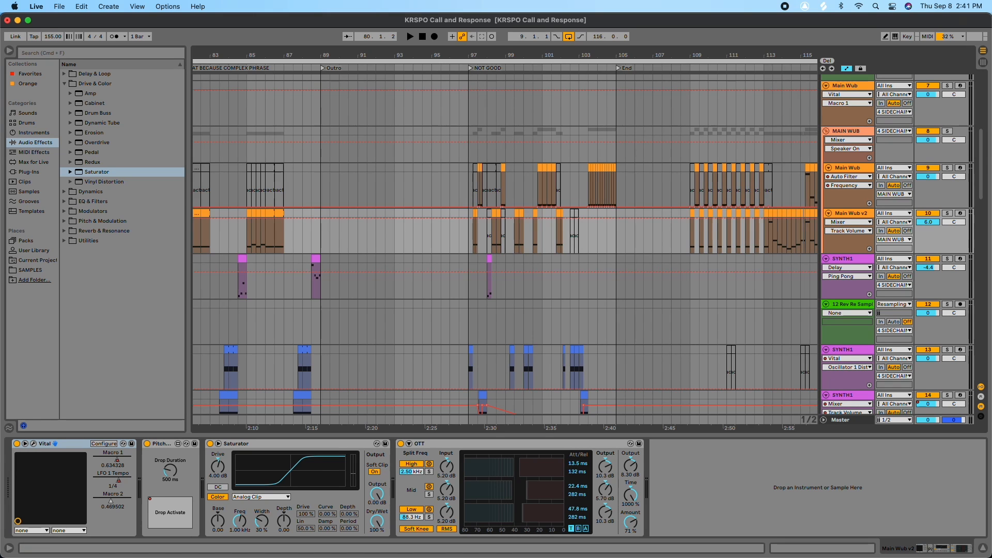
pyautogui.moveTo(471, 55); pyautogui.dragTo(405, 85)
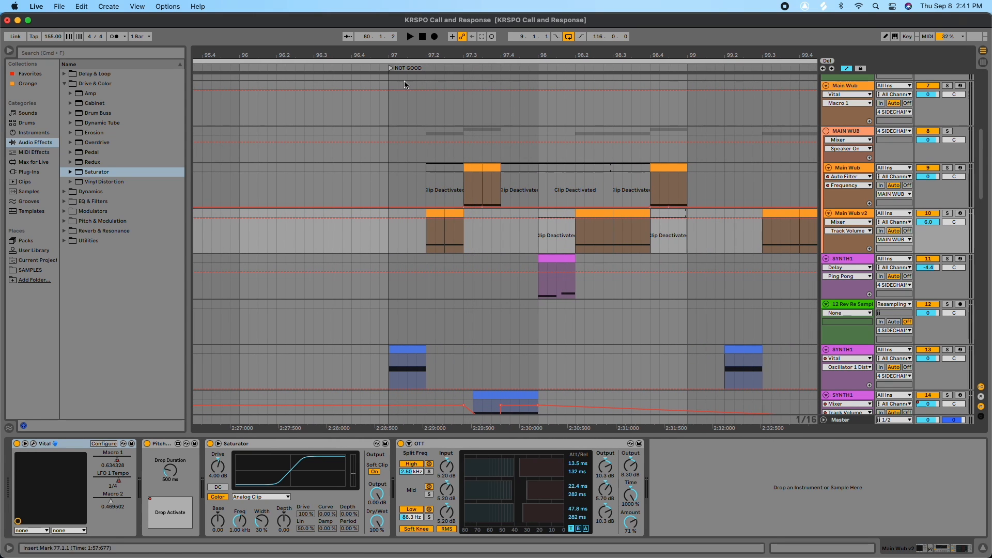
pyautogui.press('space')
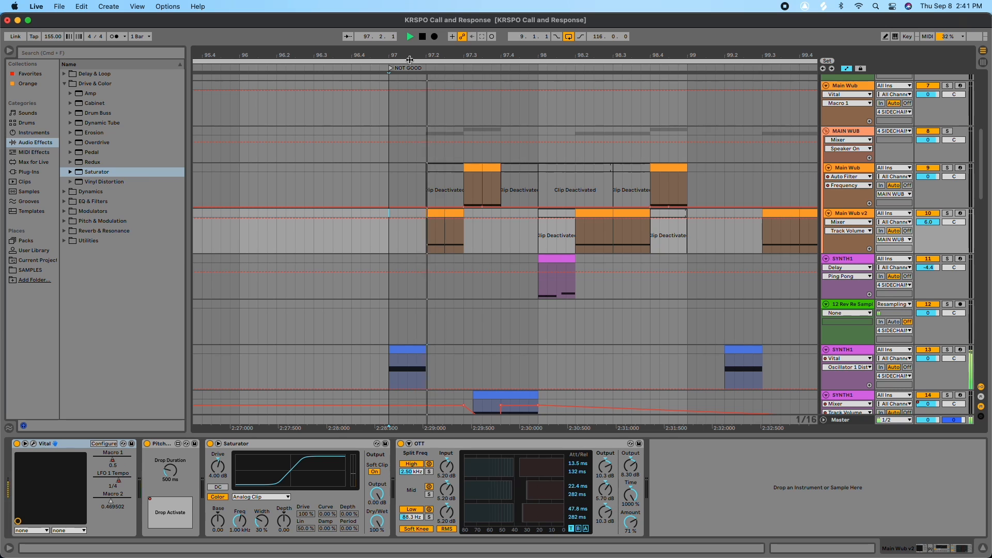
pyautogui.moveTo(451, 55); pyautogui.dragTo(406, 47)
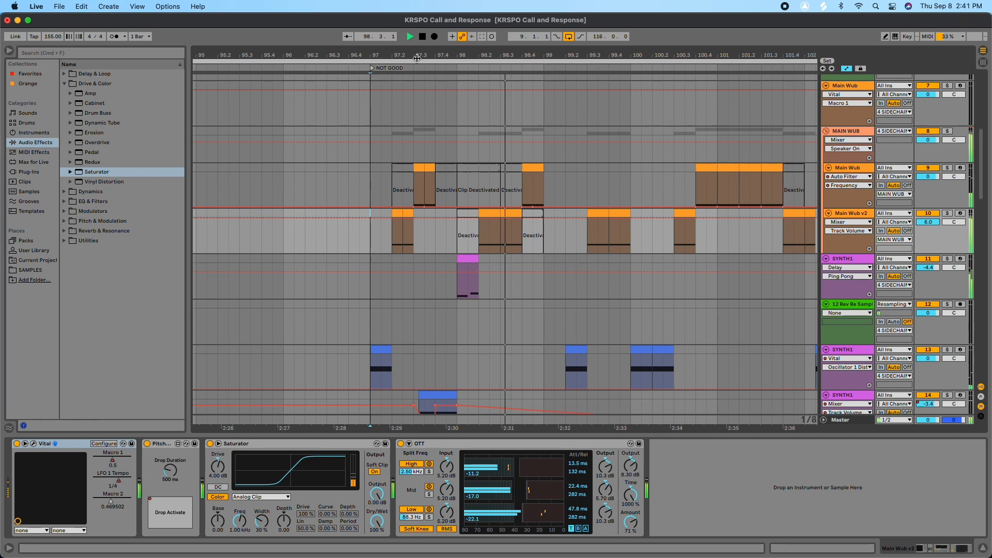
pyautogui.moveTo(499, 55); pyautogui.dragTo(454, 54)
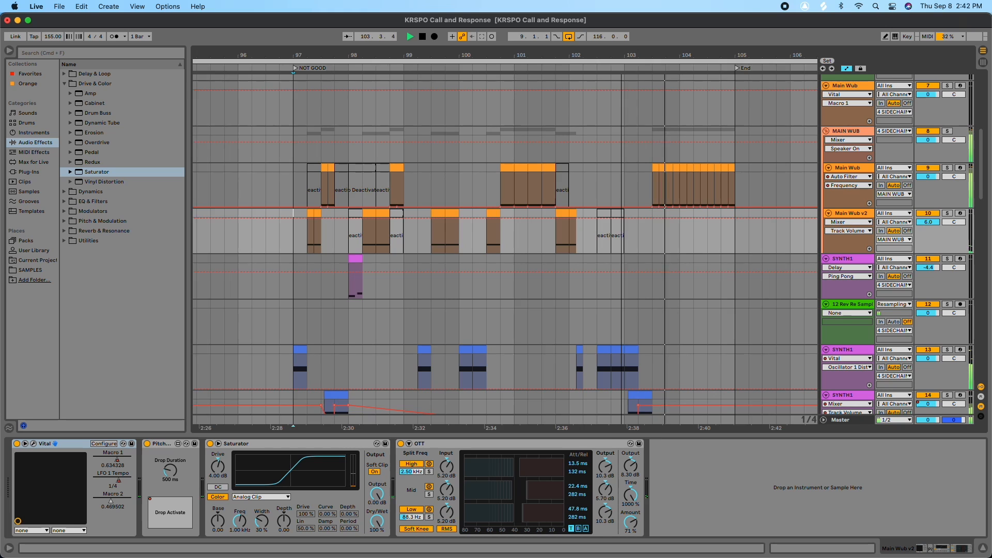
pyautogui.moveTo(613, 55); pyautogui.dragTo(614, 47)
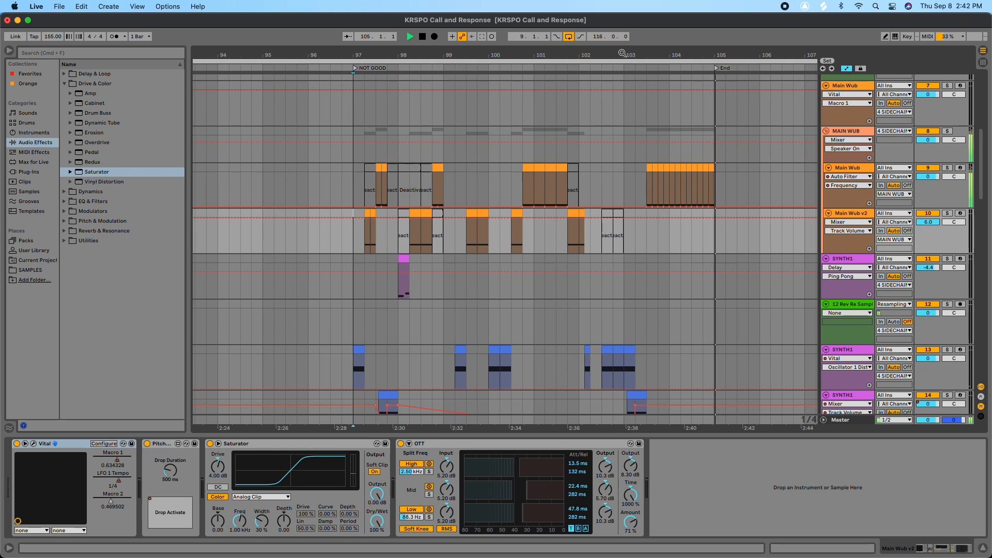
pyautogui.press('space')
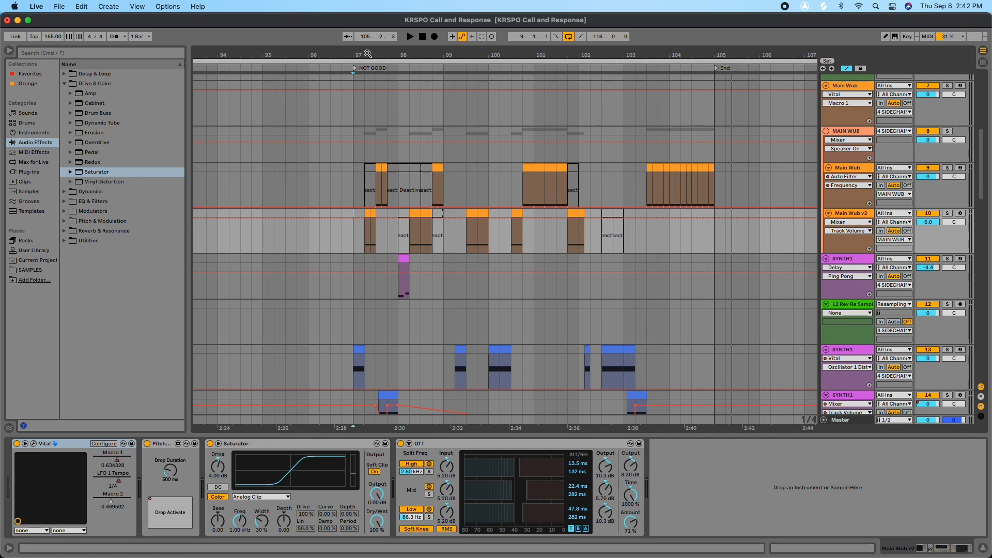
# - Examine the NOT GOOD section's clips on the Main Wub tracks and the synth tracks down to track 16
pyautogui.scroll(-3, 389, 86)
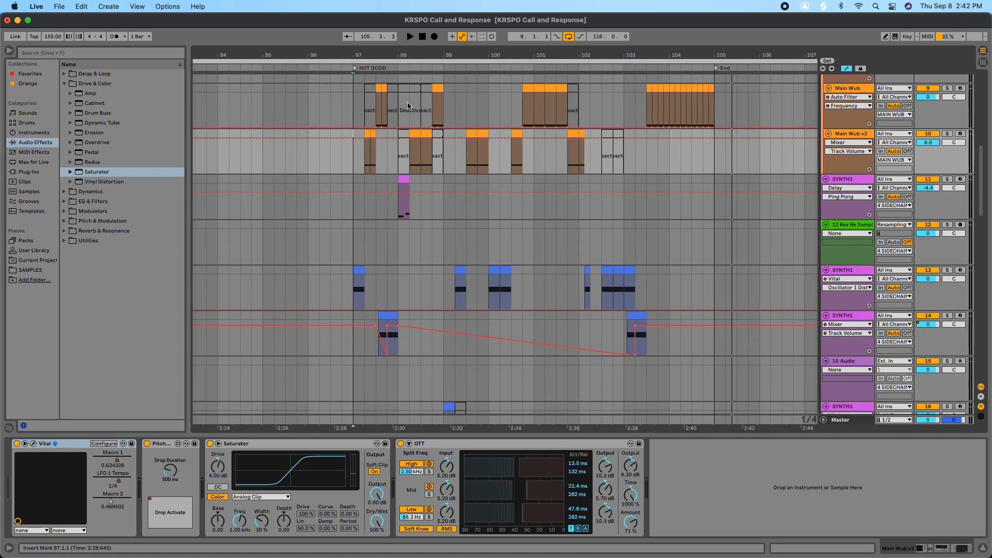
pyautogui.scroll(-5, 401, 159)
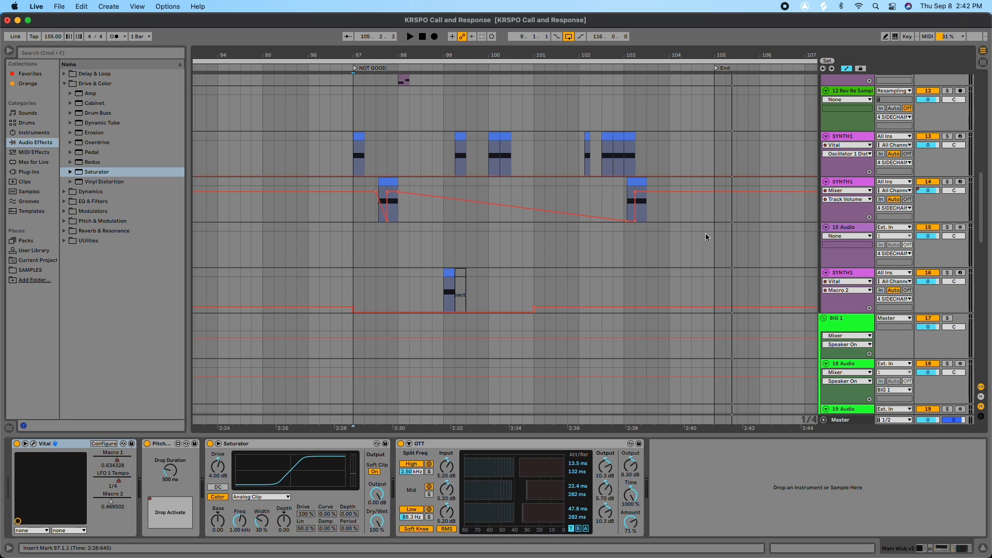
pyautogui.scroll(5, 718, 230)
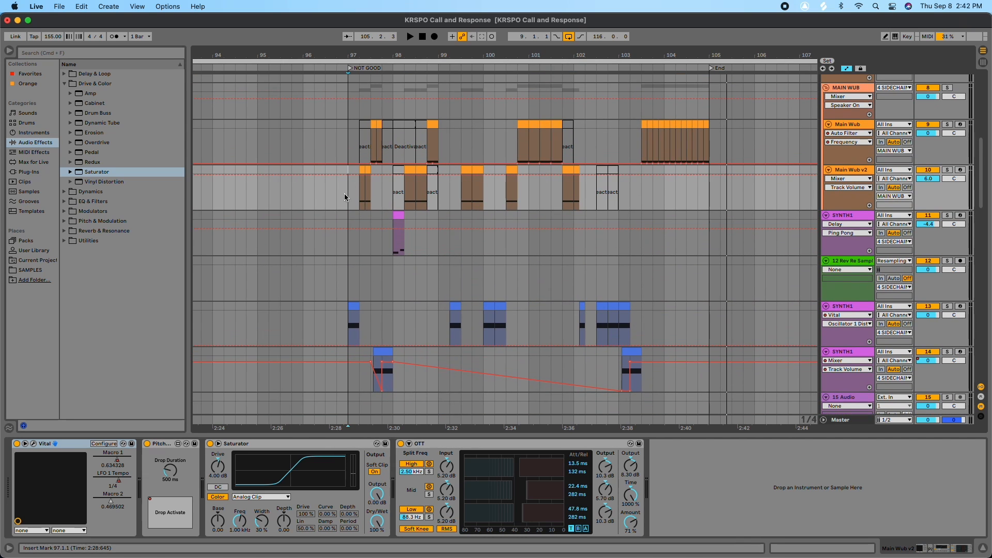
pyautogui.scroll(3, 371, 262)
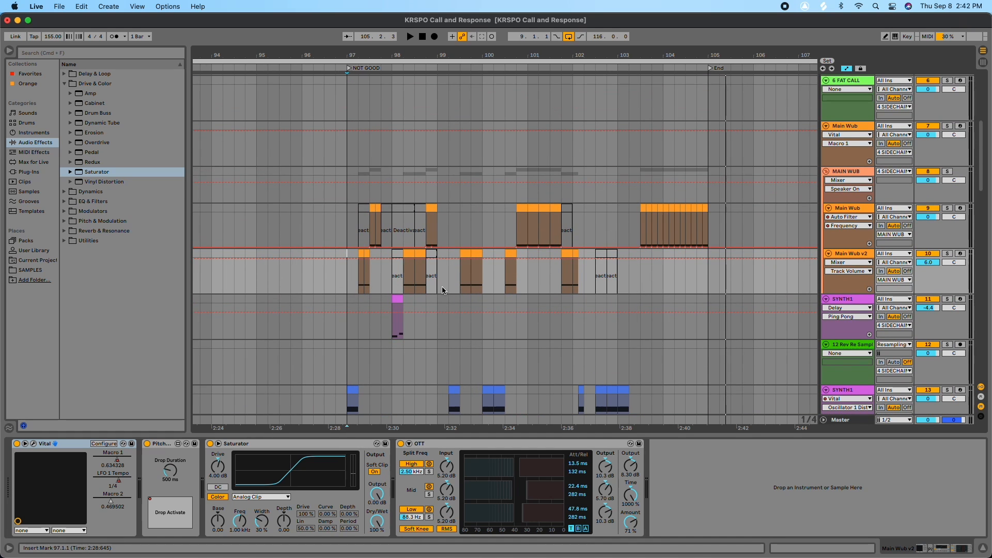
pyautogui.scroll(-1, 442, 291)
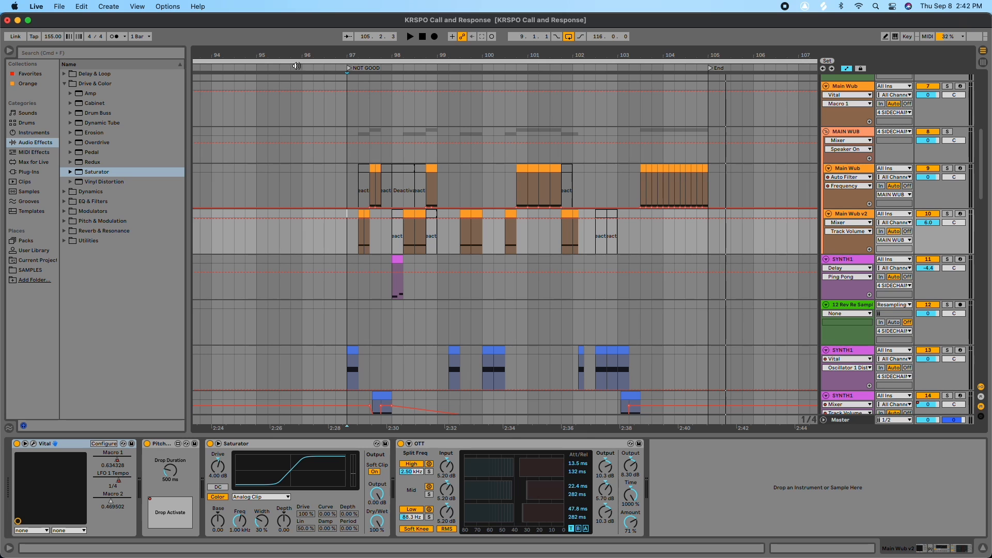
pyautogui.scroll(-5, 433, 129)
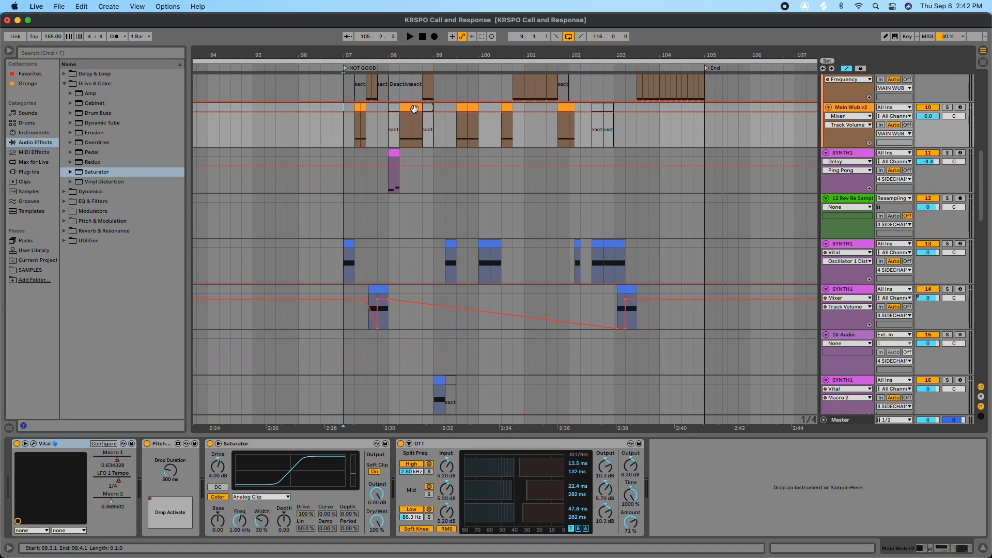
pyautogui.scroll(-1, 406, 111)
pyautogui.scroll(-2, 403, 164)
# - Audition the opening of the NOT GOOD section twice from its locator at bar 97, stopping during bar 98
pyautogui.moveTo(363, 57); pyautogui.dragTo(500, 77)
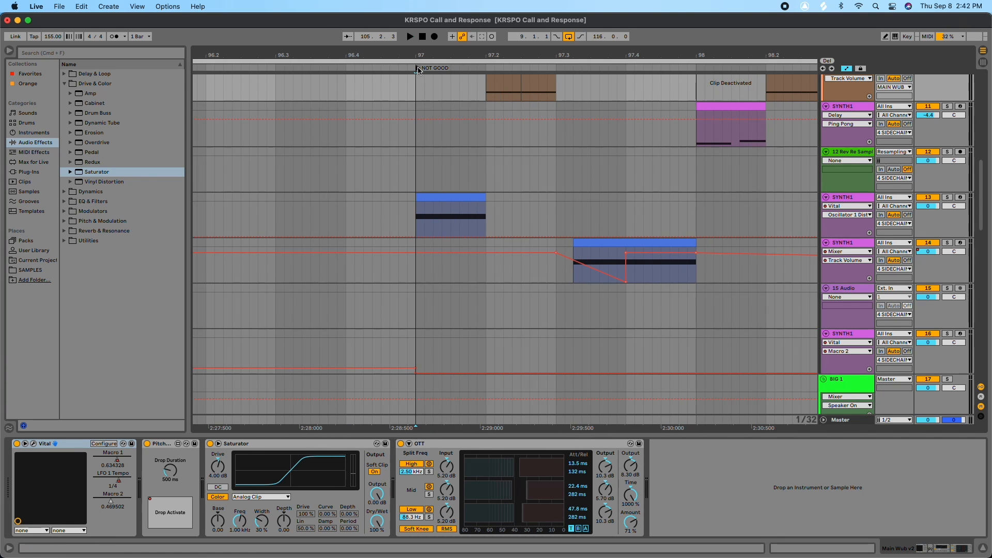
pyautogui.click(420, 69)
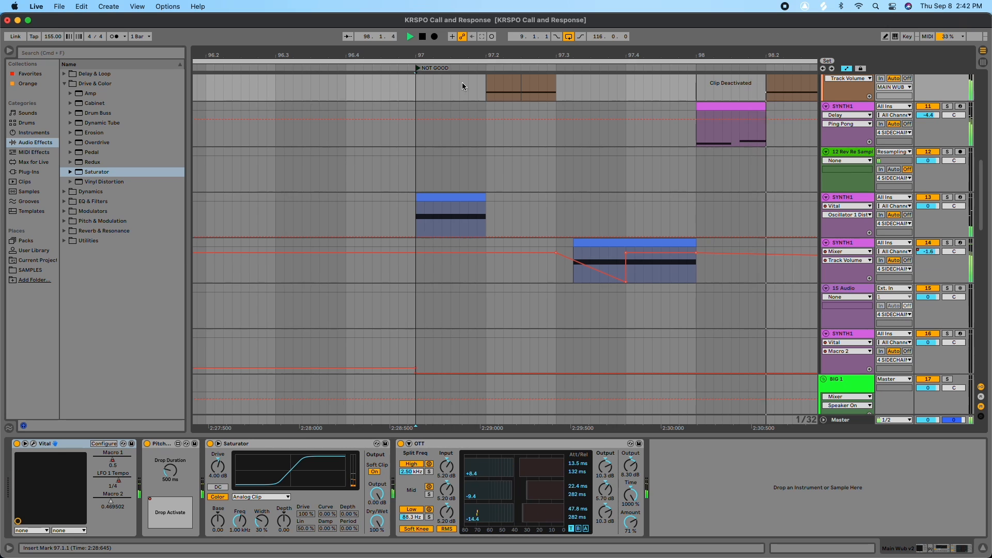
pyautogui.click(425, 36)
pyautogui.hscroll(2, 498, 82)
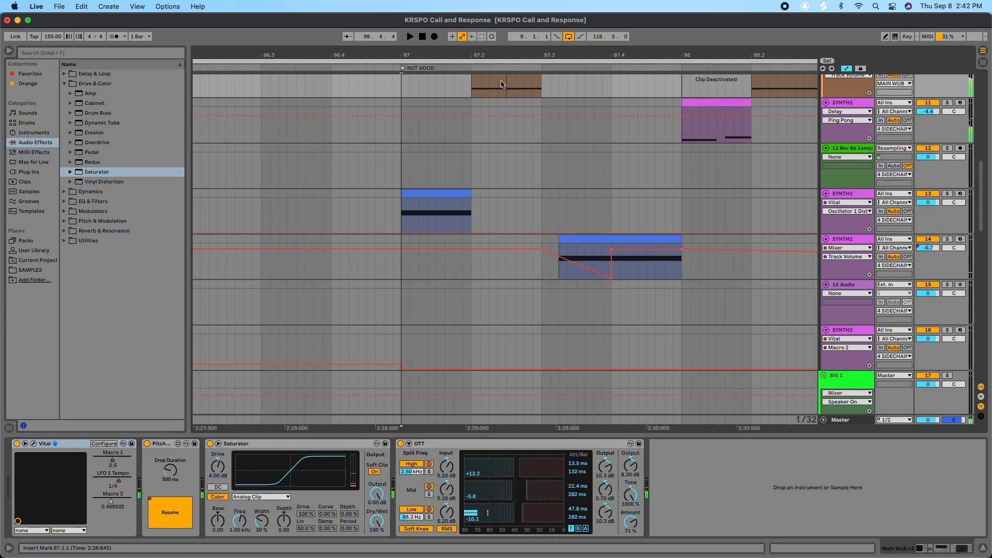
pyautogui.scroll(5, 498, 83)
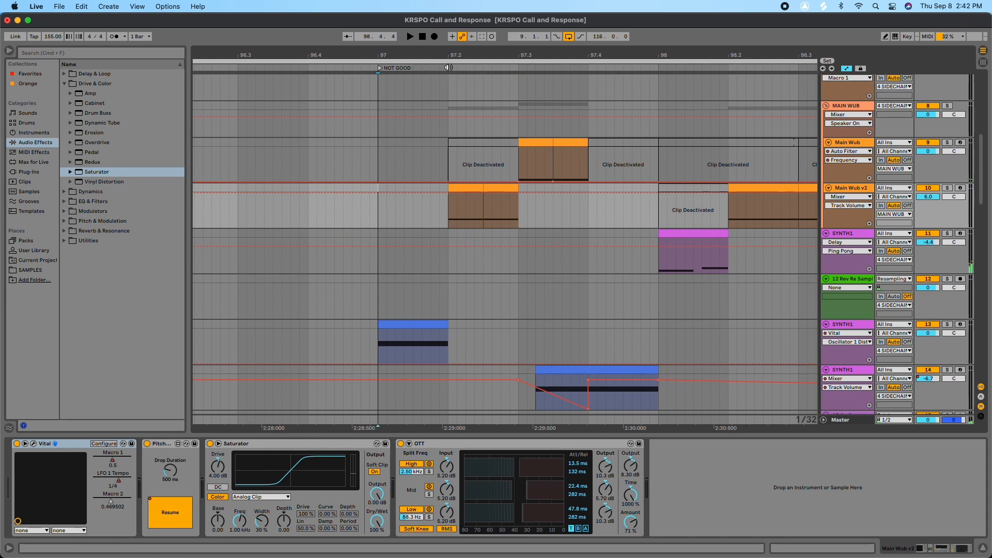
pyautogui.click(448, 68)
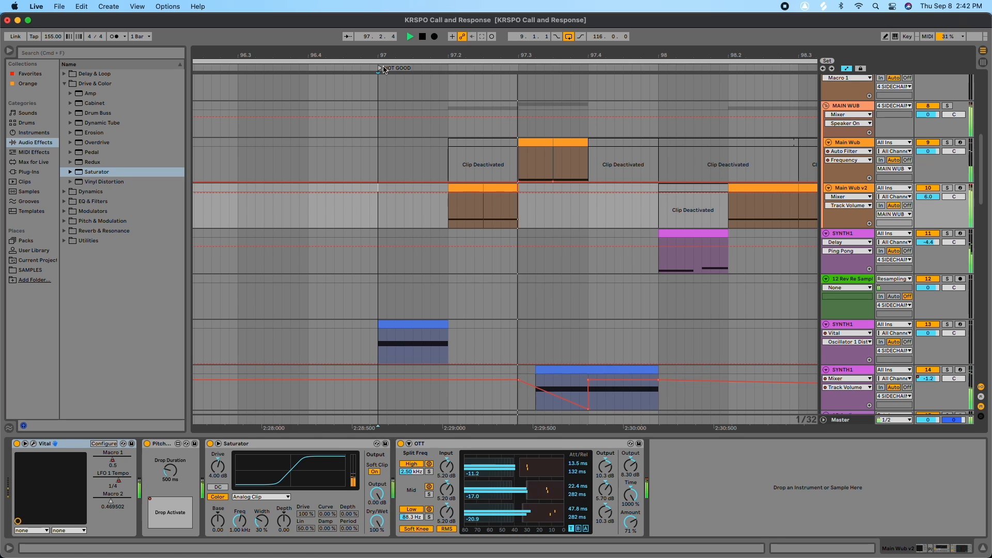
pyautogui.press('space')
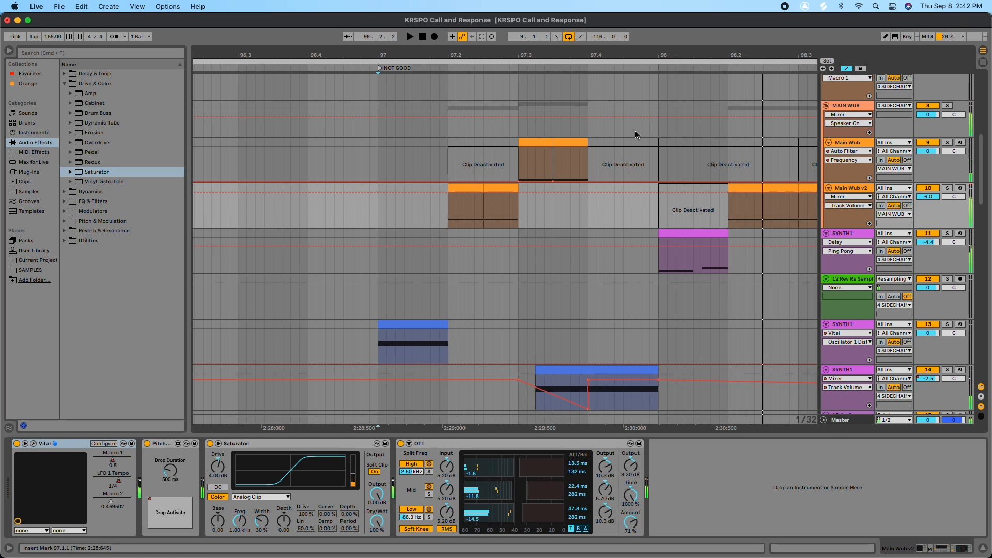
# - Examine the clips of bars 97 to 99 from the Main Wub tracks down to the BIG 1 group and back
pyautogui.hscroll(5, 638, 135)
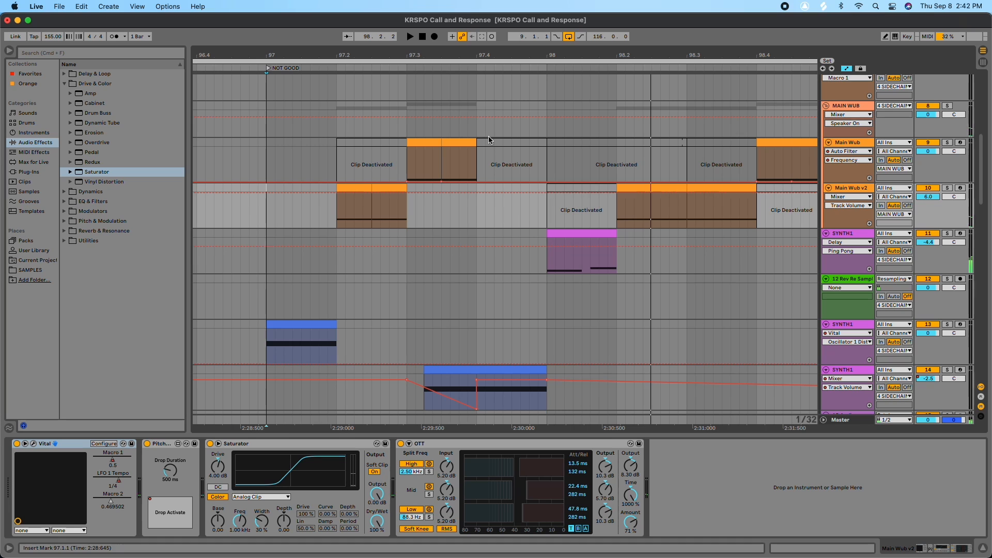
pyautogui.moveTo(449, 53); pyautogui.dragTo(449, 49)
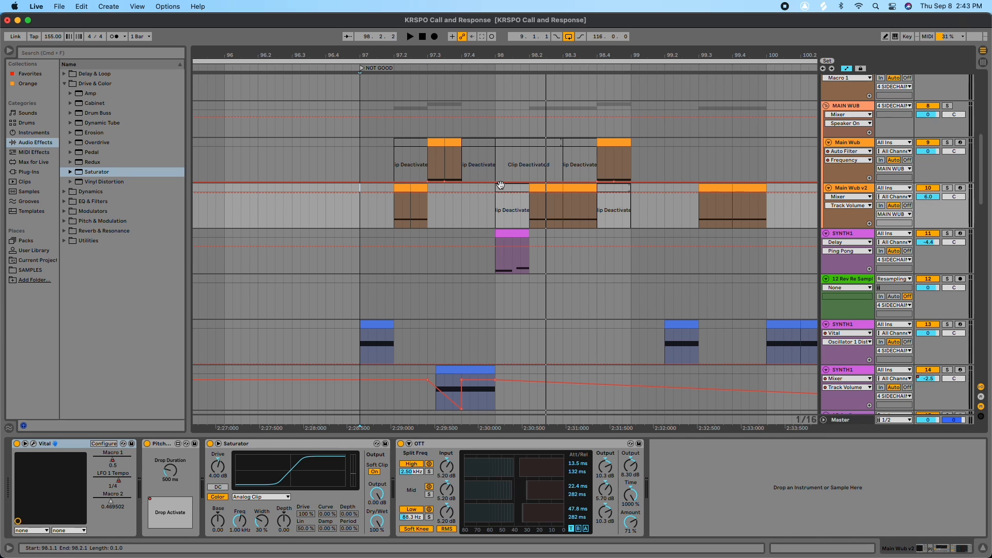
pyautogui.scroll(-10, 501, 185)
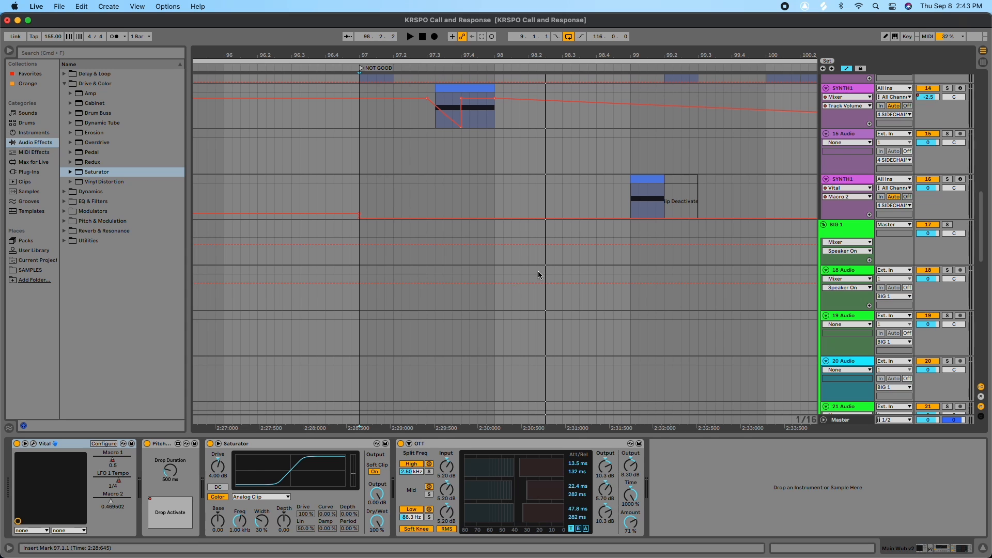
pyautogui.scroll(-3, 538, 190)
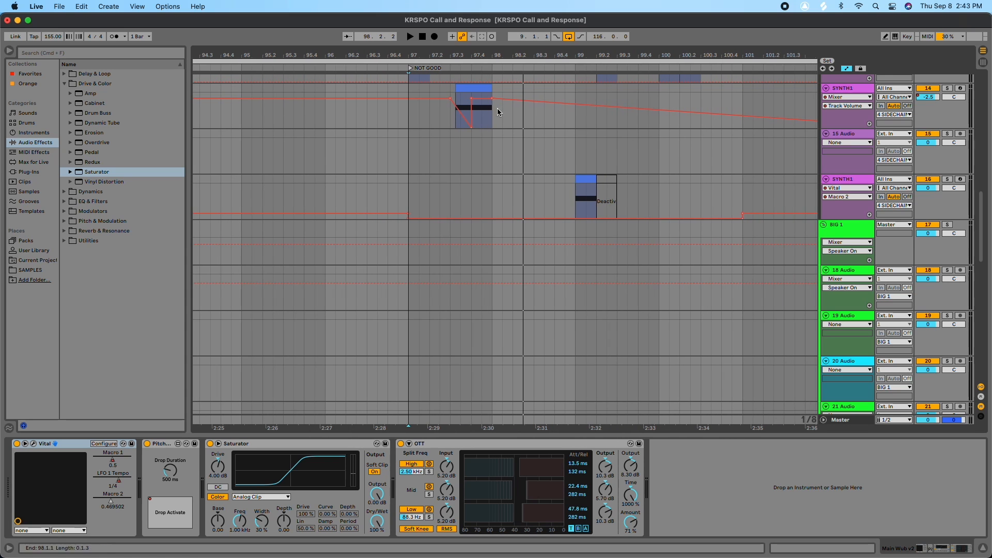
pyautogui.scroll(3, 516, 150)
pyautogui.scroll(8, 516, 151)
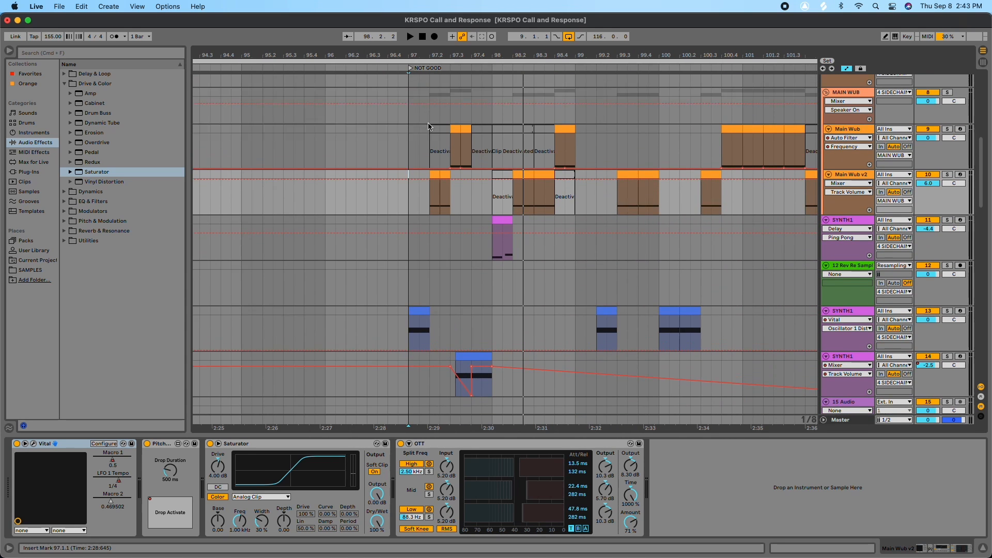
# - Examine the NOT GOOD section's tracks up to KICK SNARE and HATS, and return to the Main Wub and SYNTH1 tracks
pyautogui.scroll(1, 428, 123)
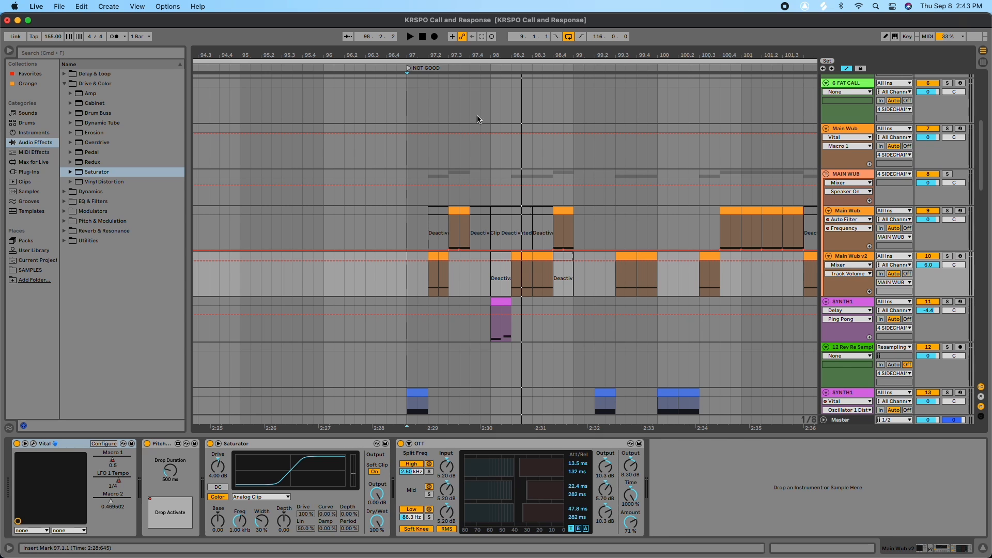
pyautogui.scroll(-1, 477, 120)
pyautogui.scroll(6, 477, 120)
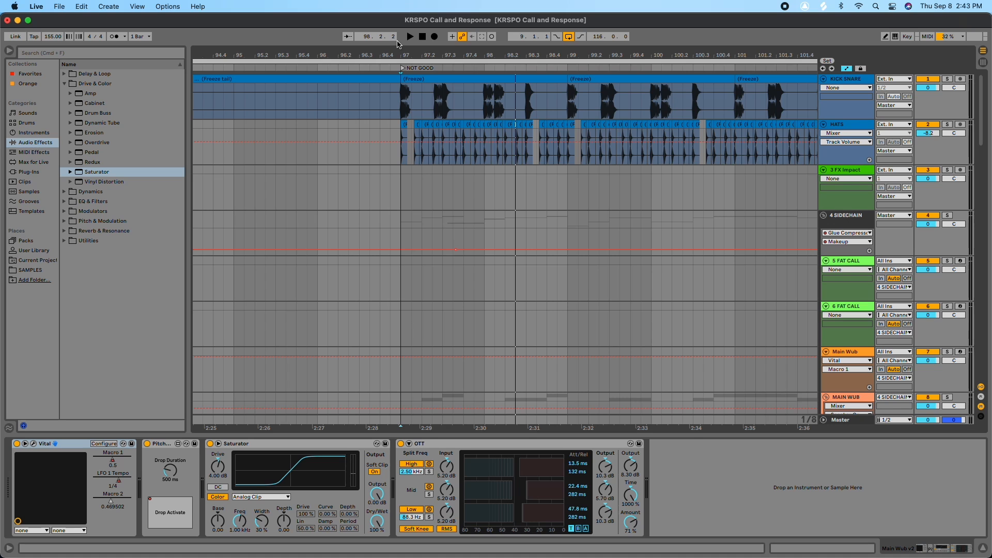
pyautogui.moveTo(405, 52); pyautogui.dragTo(406, 33)
pyautogui.scroll(-5, 450, 278)
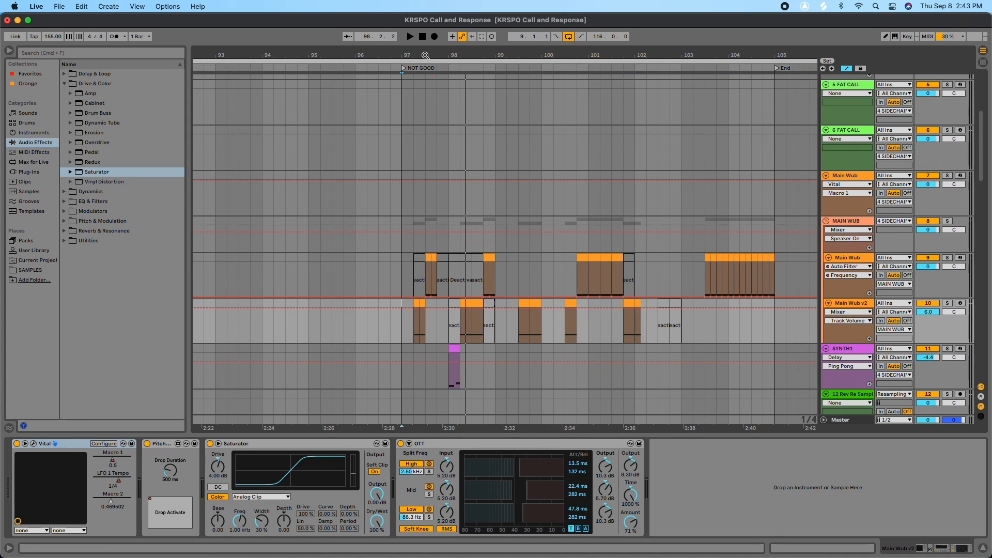
pyautogui.moveTo(425, 55); pyautogui.dragTo(425, 58)
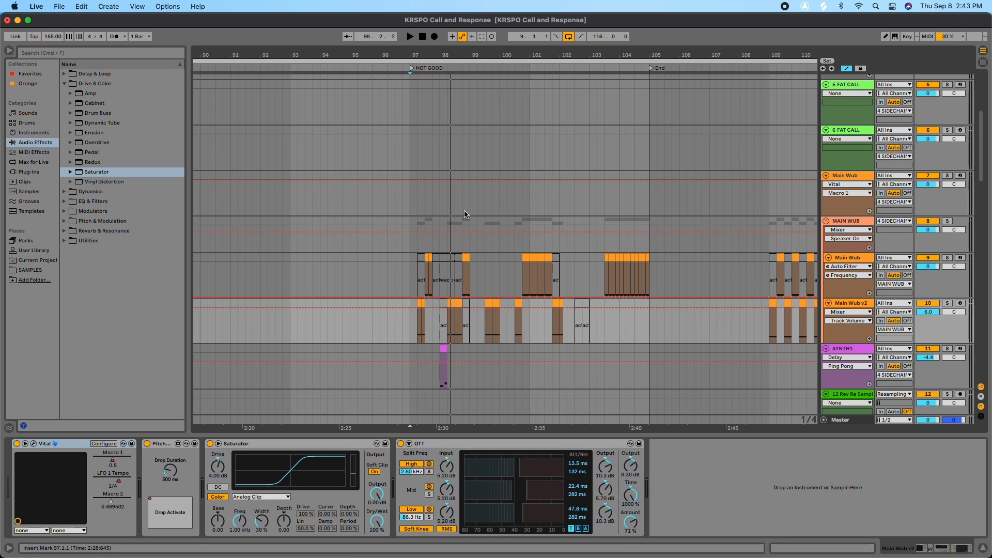
pyautogui.scroll(-5, 465, 232)
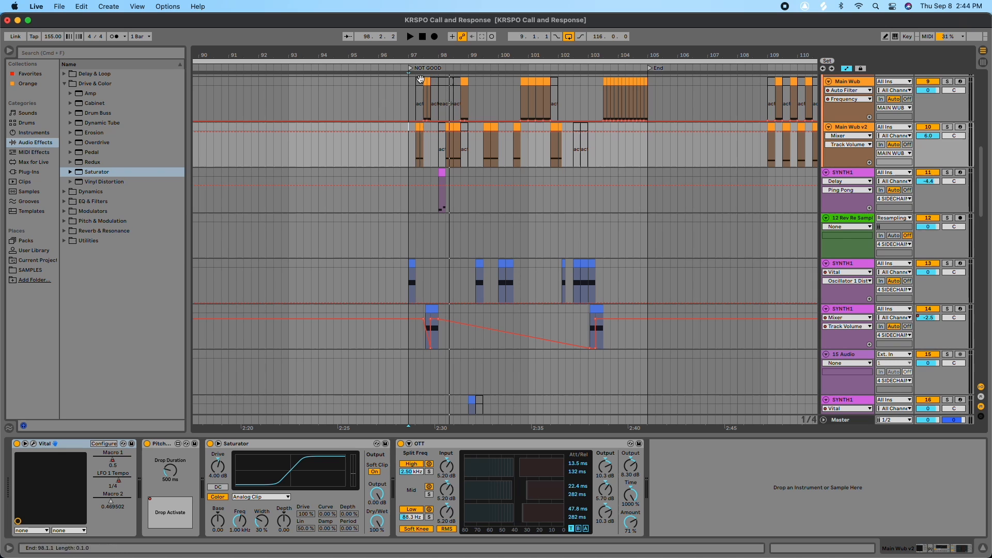
# - Replay the NOT GOOD section from its locator at bar 97 into bar 99, and stop playback
pyautogui.moveTo(418, 55); pyautogui.dragTo(464, 97)
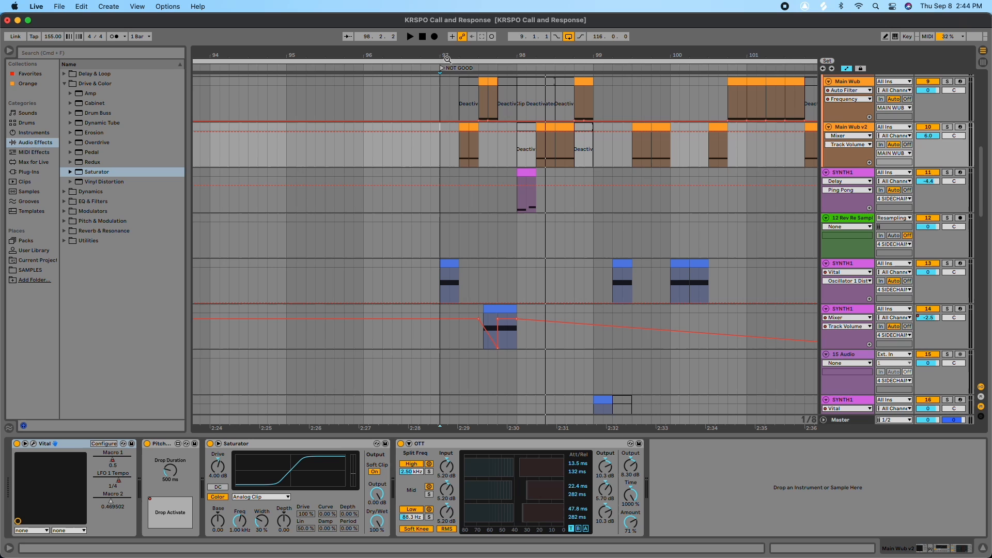
pyautogui.click(441, 68)
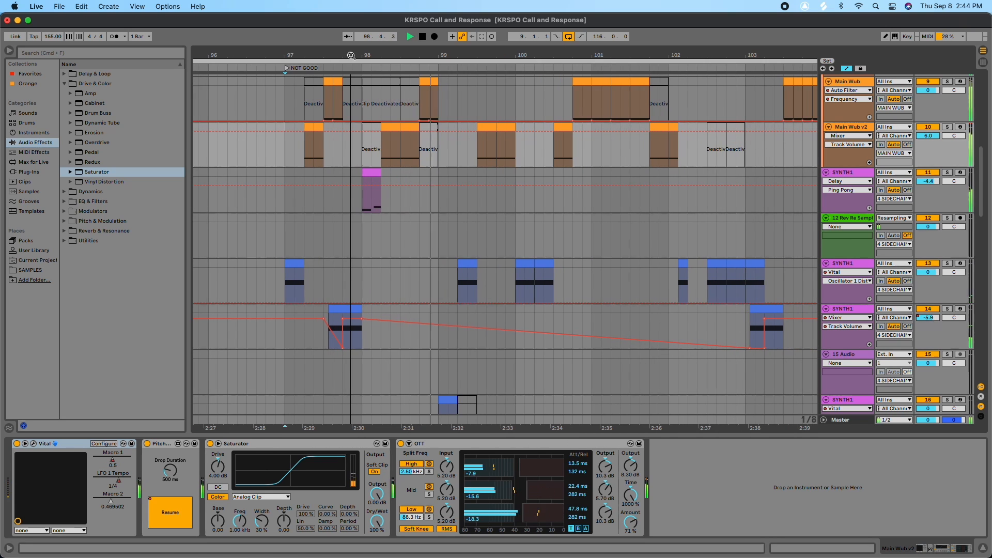
pyautogui.press('space')
# - Examine the Main Wub and synth clips between bar 98 and the End locator, and return to the whole NOT GOOD section
pyautogui.hscroll(5, 549, 175)
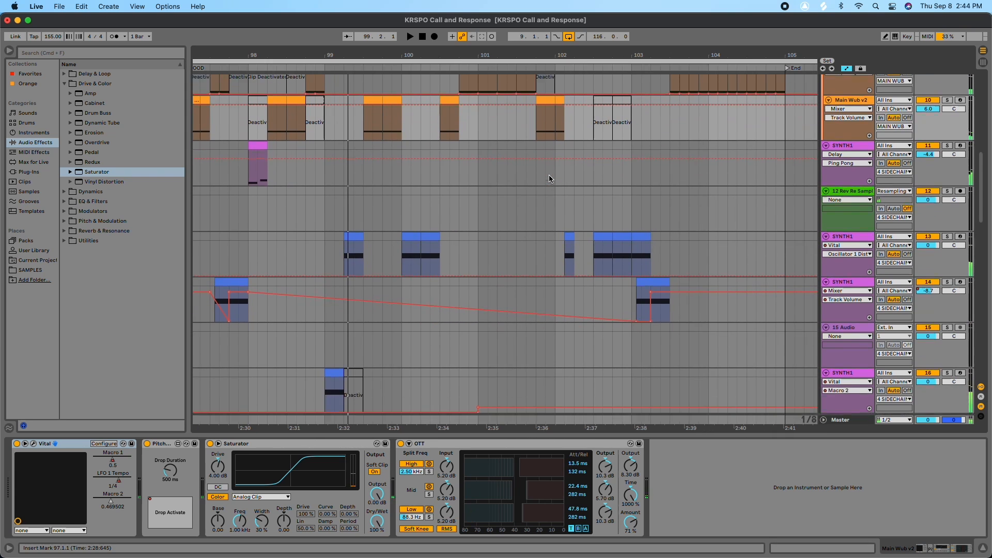
pyautogui.scroll(-2, 548, 174)
pyautogui.scroll(4, 549, 175)
pyautogui.scroll(2, 550, 179)
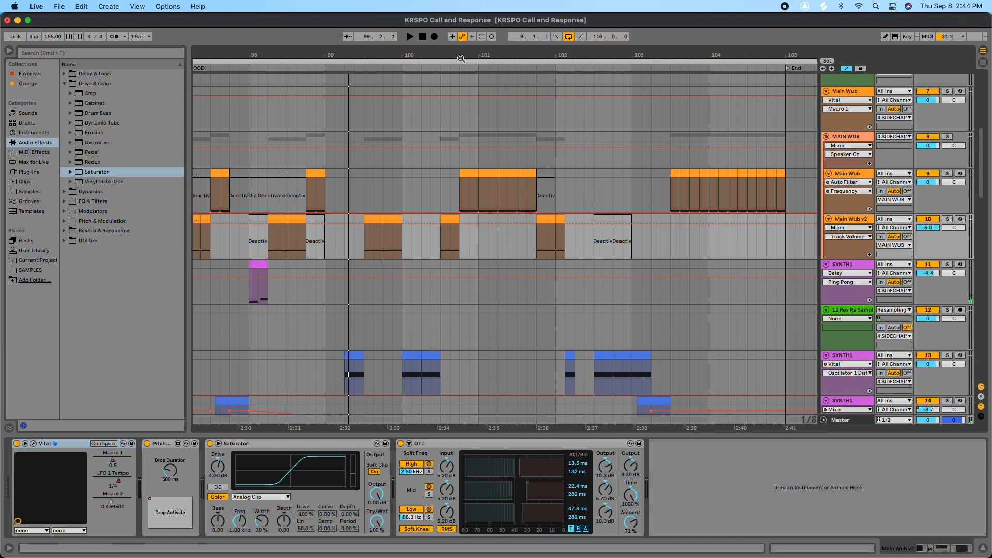
pyautogui.moveTo(457, 56); pyautogui.dragTo(455, 29)
pyautogui.hscroll(3, 547, 203)
pyautogui.hscroll(-1, 549, 206)
pyautogui.hscroll(-3, 549, 203)
pyautogui.scroll(-1, 445, 222)
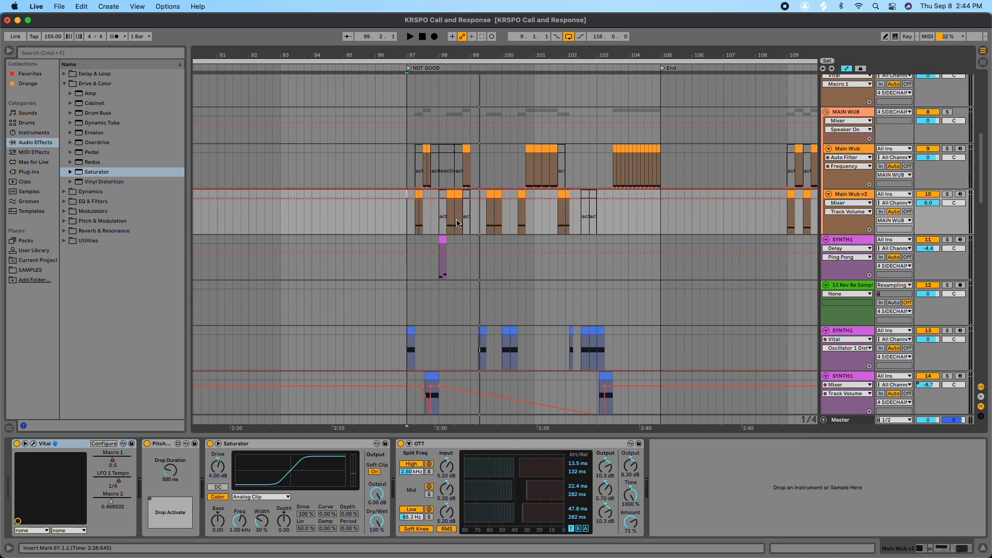
# - Examine the clip layout of the NOT GOOD section on the Main Wub and SYNTH1 tracks, between the Outro and End locators
pyautogui.scroll(-1, 450, 227)
pyautogui.hscroll(-1, 496, 265)
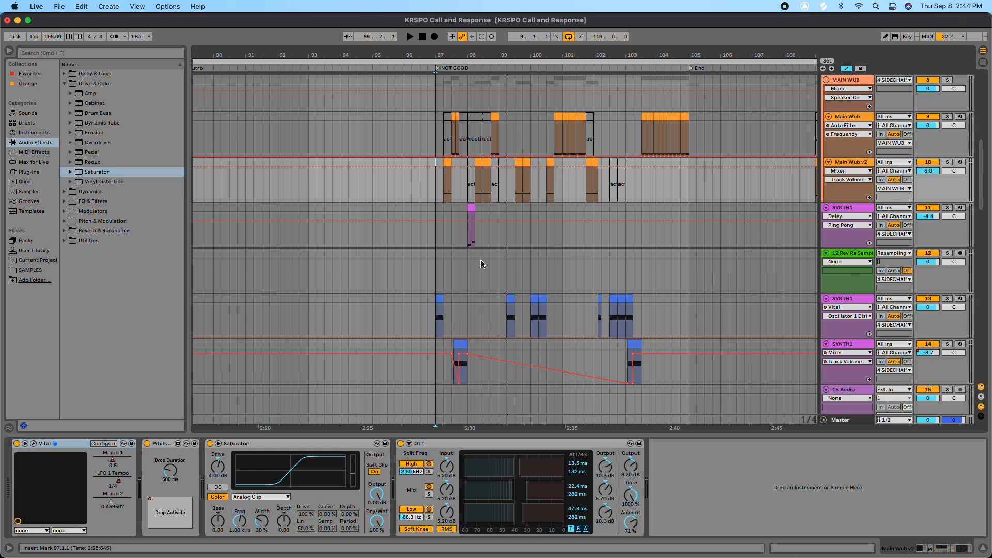
pyautogui.hscroll(-3, 481, 264)
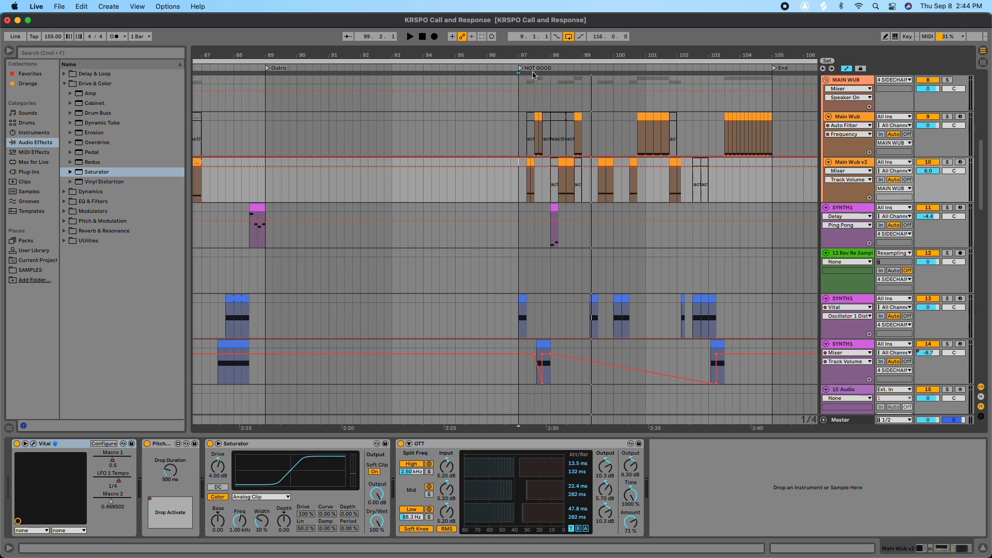
pyautogui.hscroll(4, 575, 200)
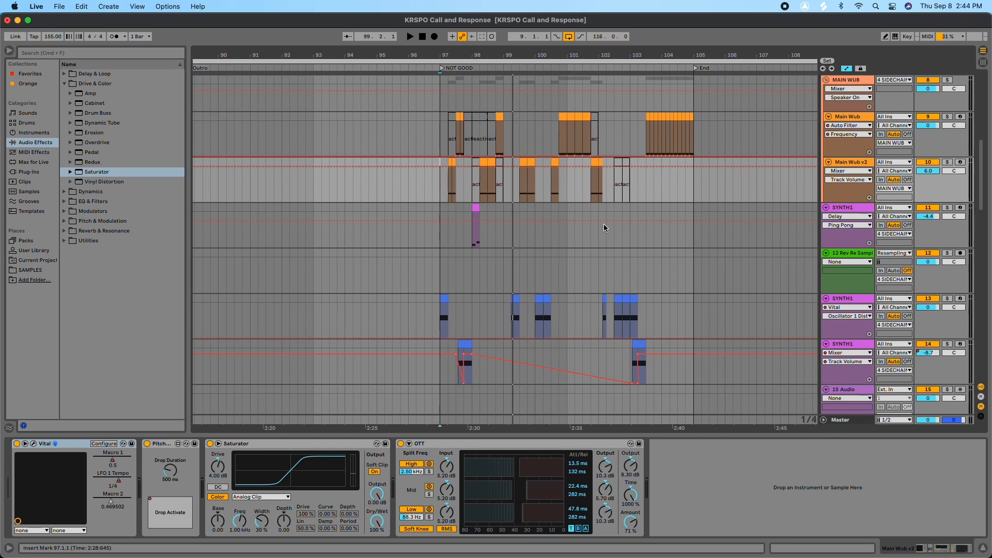
pyautogui.hscroll(-2, 534, 232)
pyautogui.hscroll(3, 529, 227)
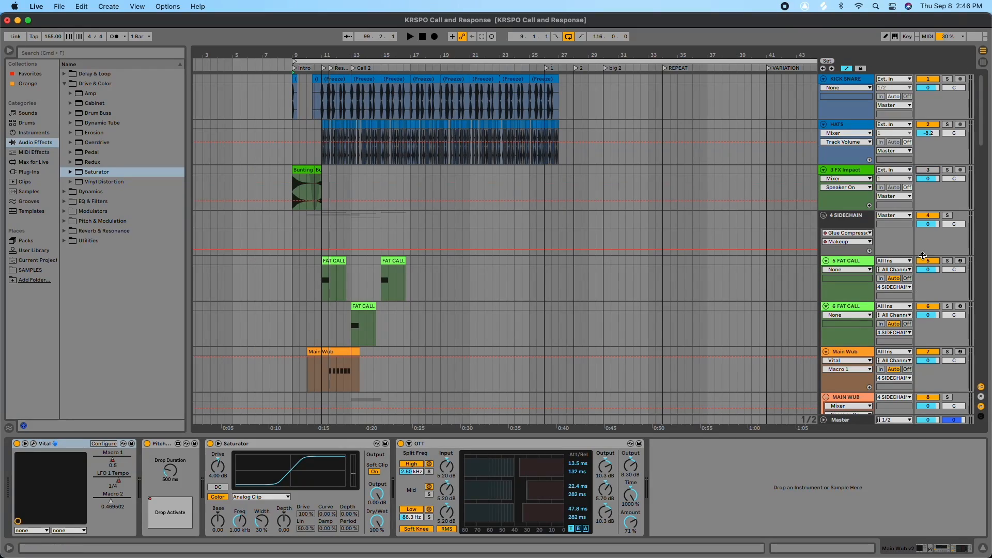
# - Deactivate both FAT CALL tracks, Main Wub track 7, the MAIN WUB group and the Main Wub v2 track
pyautogui.click(925, 261)
pyautogui.click(928, 306)
pyautogui.click(928, 351)
pyautogui.scroll(-2, 931, 361)
pyautogui.click(928, 374)
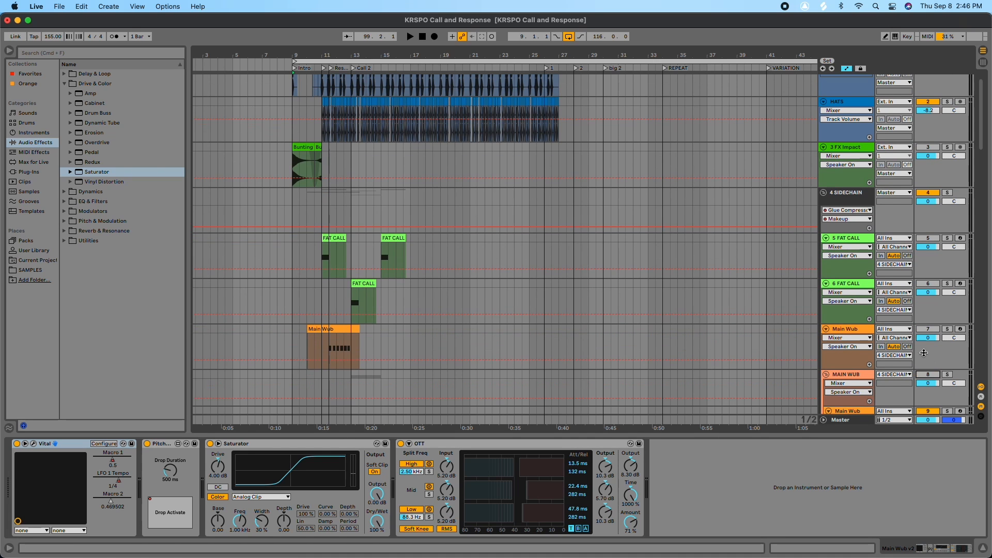
pyautogui.scroll(-5, 927, 352)
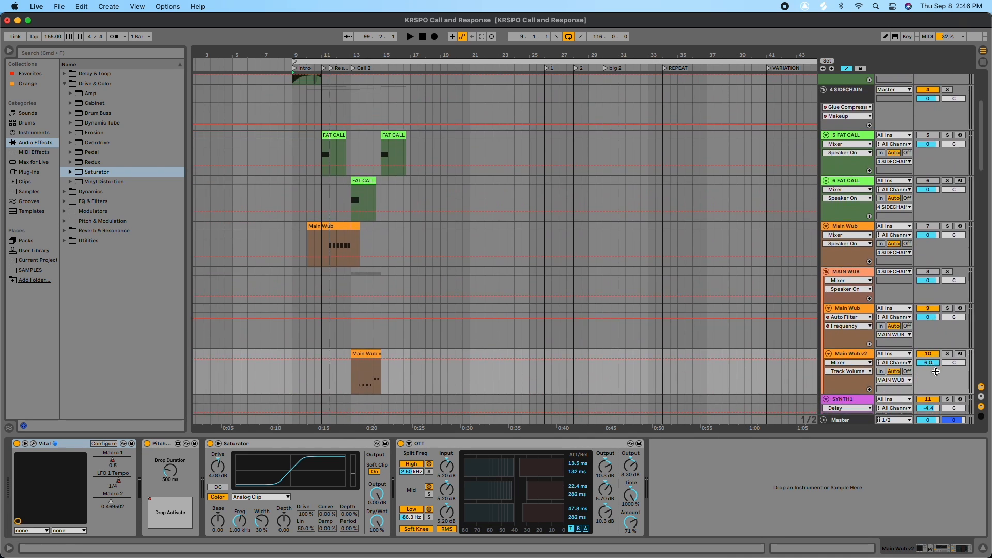
pyautogui.click(928, 354)
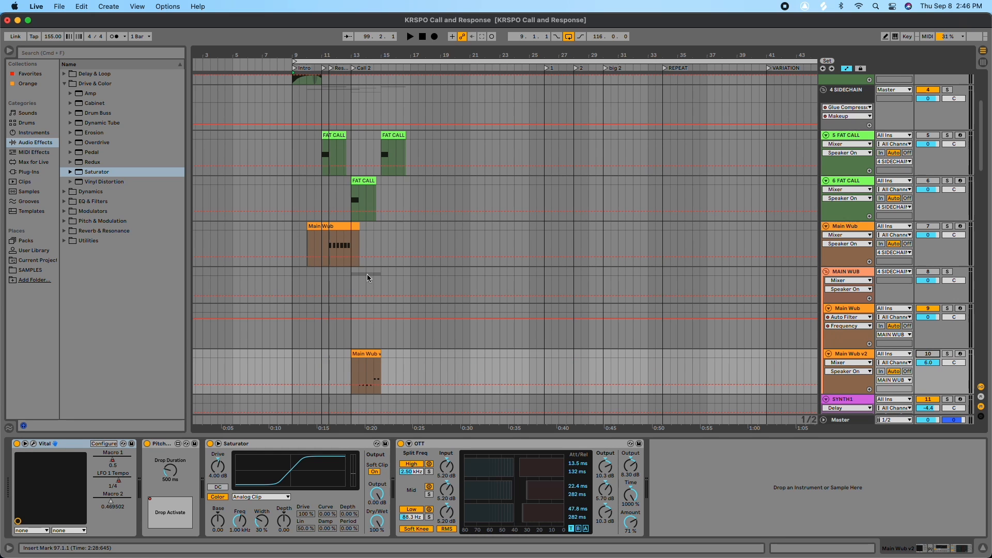
# - Play the arrangement from the Intro locator into bar 14 with the bass tracks deactivated, and stop playback
pyautogui.hscroll(5, 513, 228)
pyautogui.hscroll(-6, 514, 229)
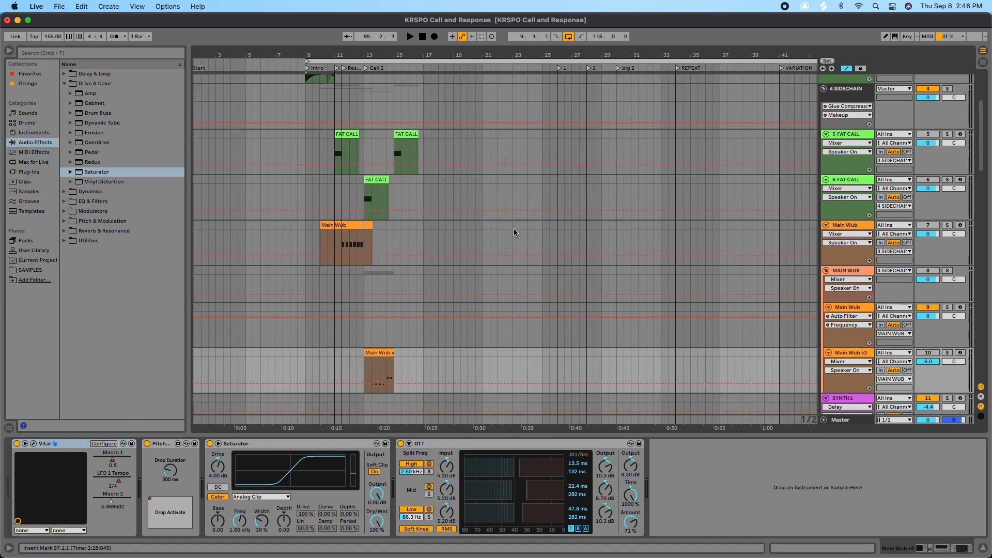
pyautogui.scroll(6, 514, 229)
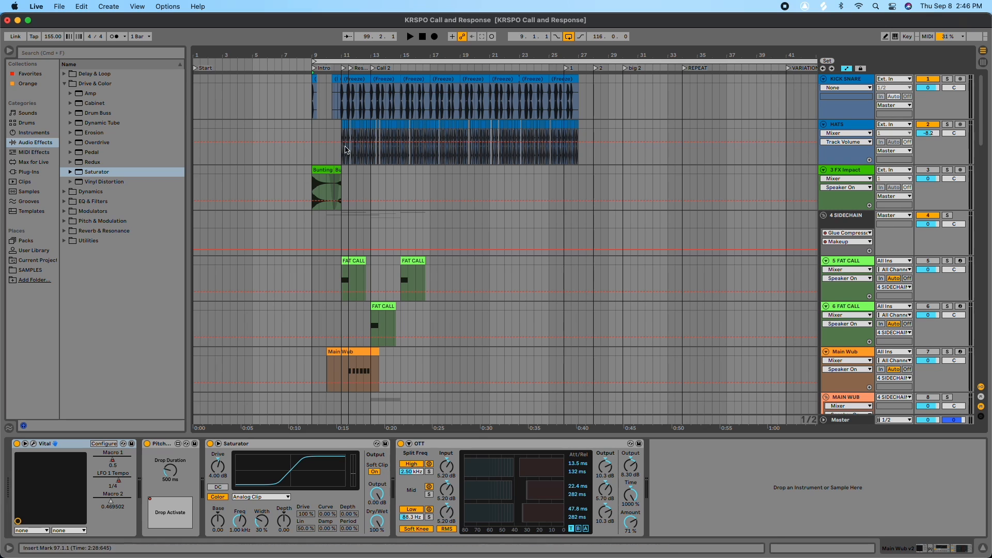
pyautogui.click(314, 70)
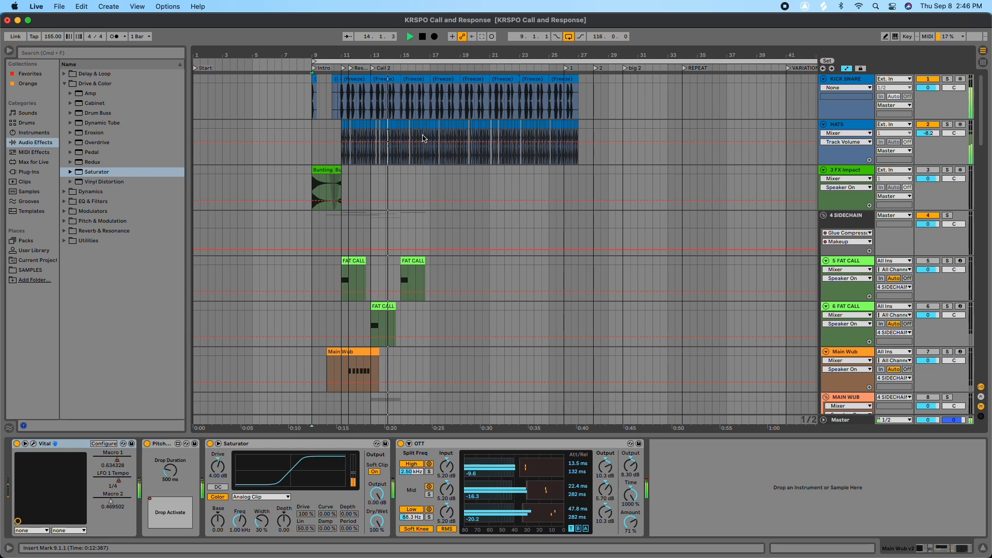
pyautogui.press('space')
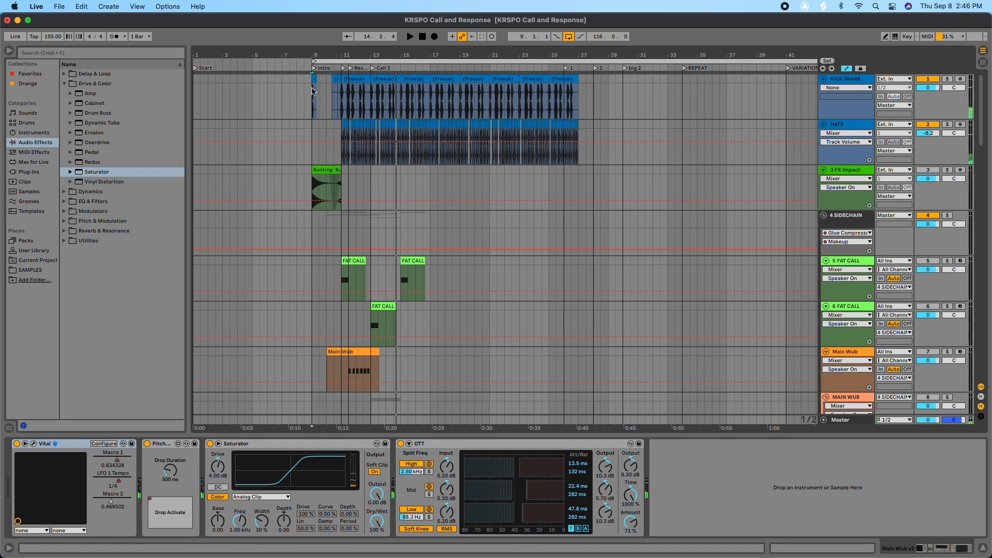
# - Reactivate track 5 FAT CALL and arm it for recording
pyautogui.scroll(-3, 382, 167)
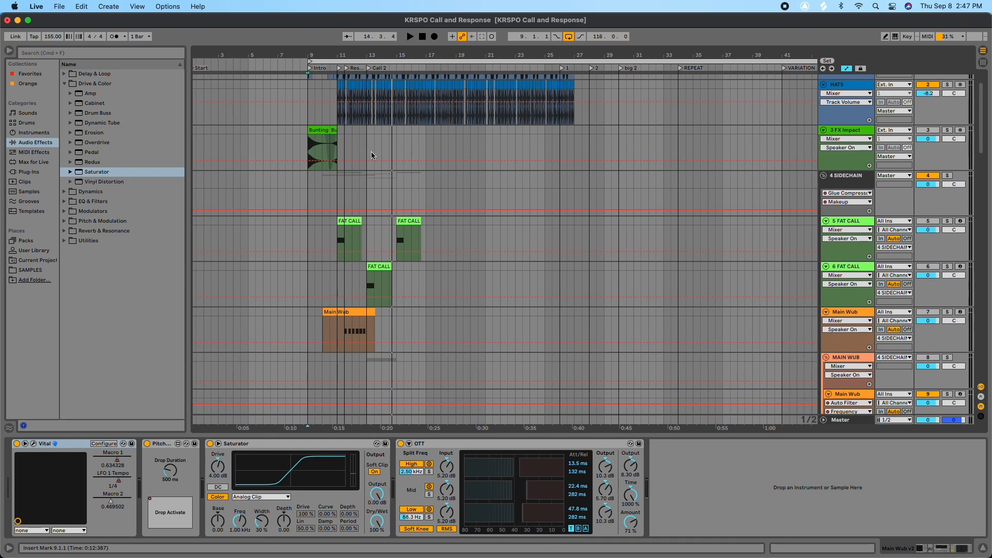
pyautogui.click(927, 222)
pyautogui.click(960, 222)
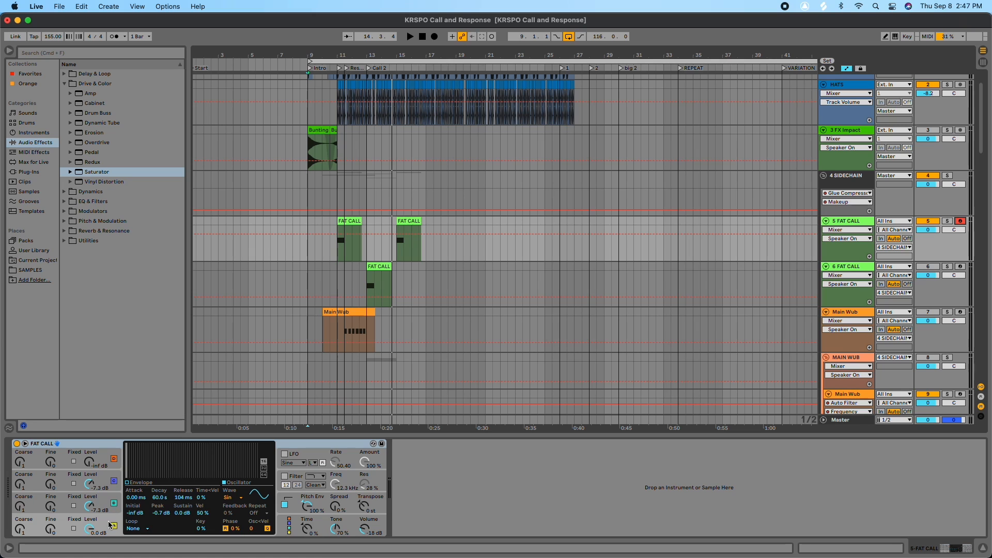
# - Examine the waveforms and envelopes of oscillators A to D in the FAT CALL instrument
pyautogui.click(92, 504)
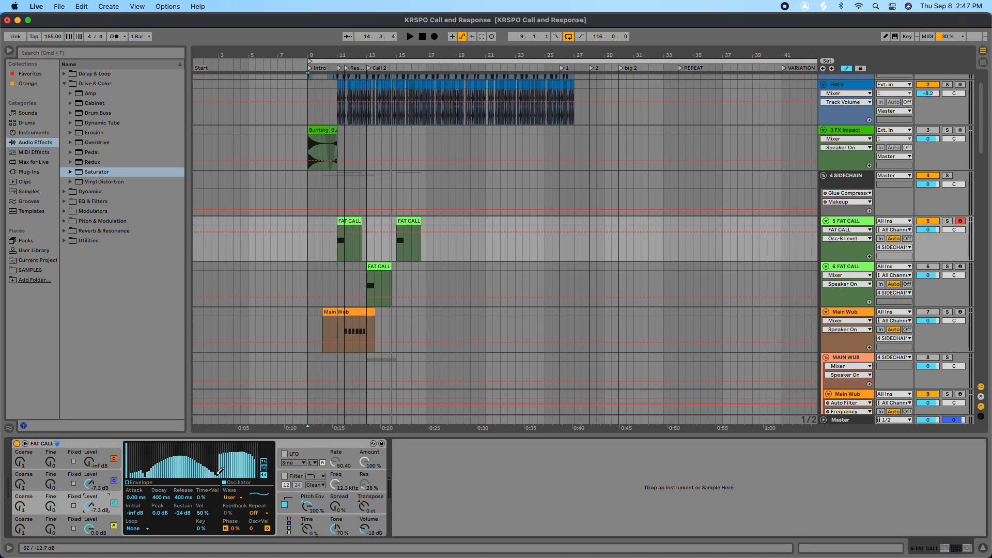
pyautogui.click(103, 479)
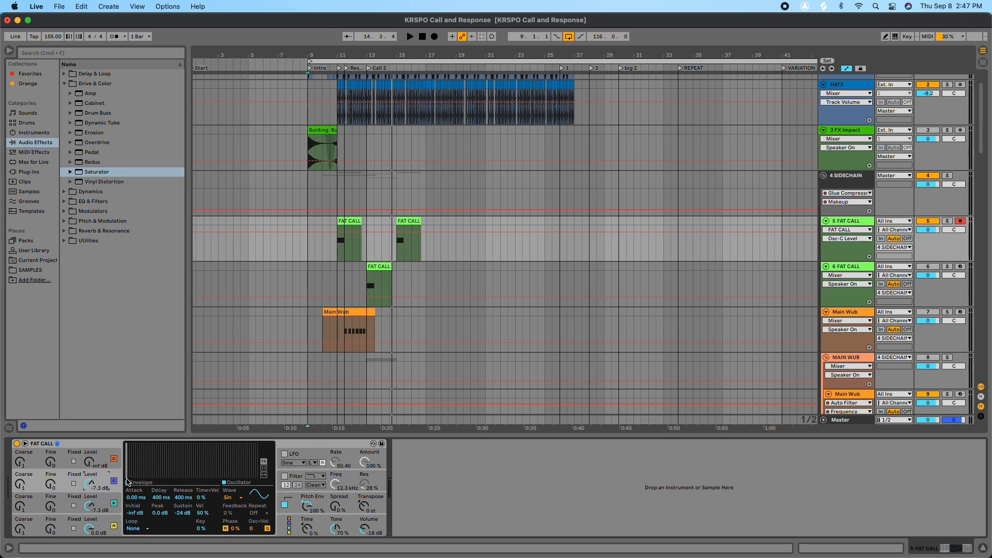
pyautogui.click(128, 482)
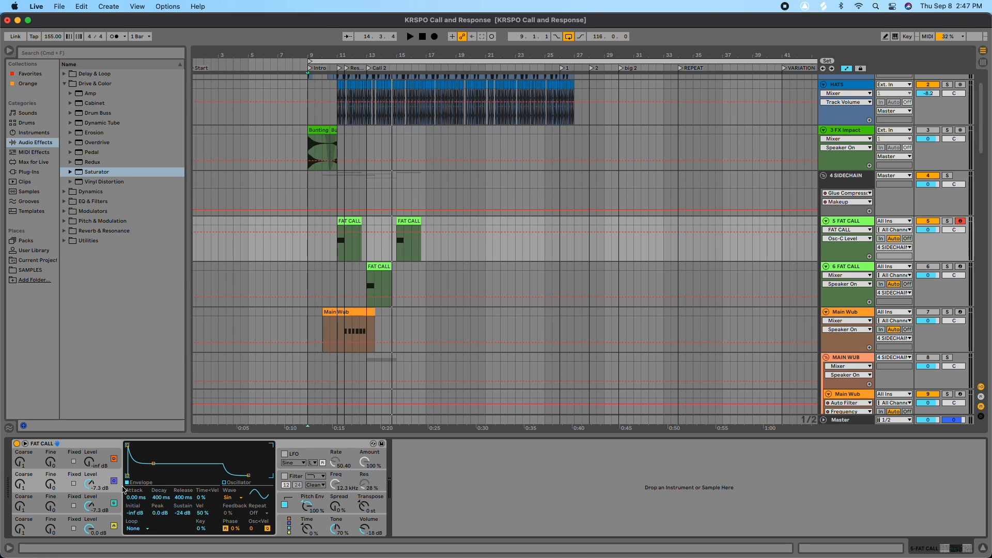
pyautogui.click(99, 504)
pyautogui.click(97, 526)
pyautogui.click(95, 500)
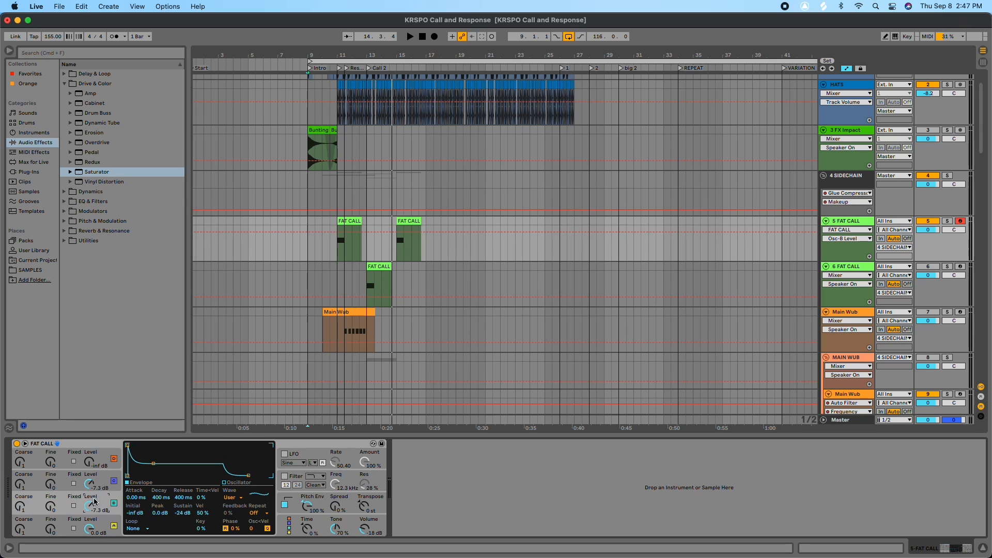
pyautogui.click(98, 481)
pyautogui.click(97, 460)
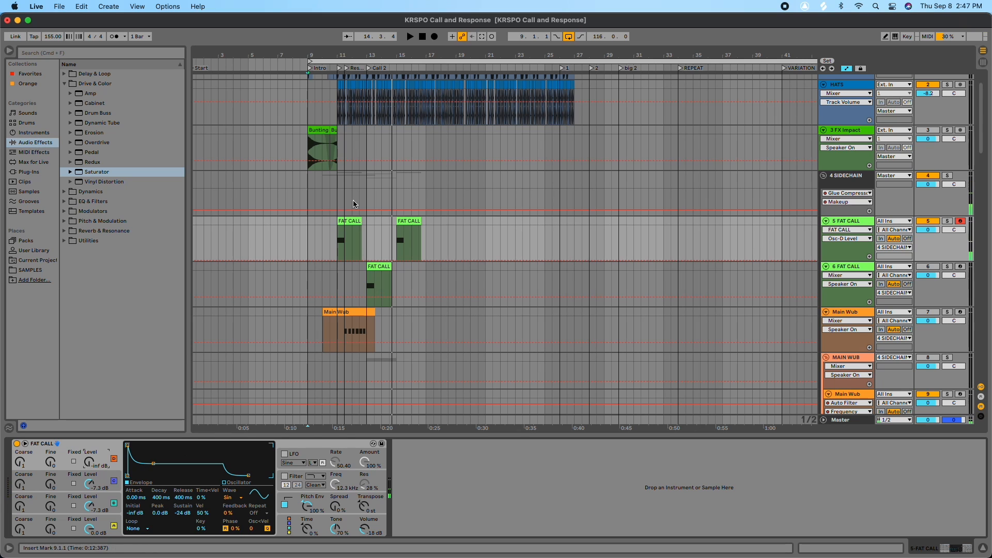
# - Play the FAT CALL with the drums from the Call locator at bar 11 into bar 16, and stop playback
pyautogui.moveTo(347, 56); pyautogui.dragTo(385, 99)
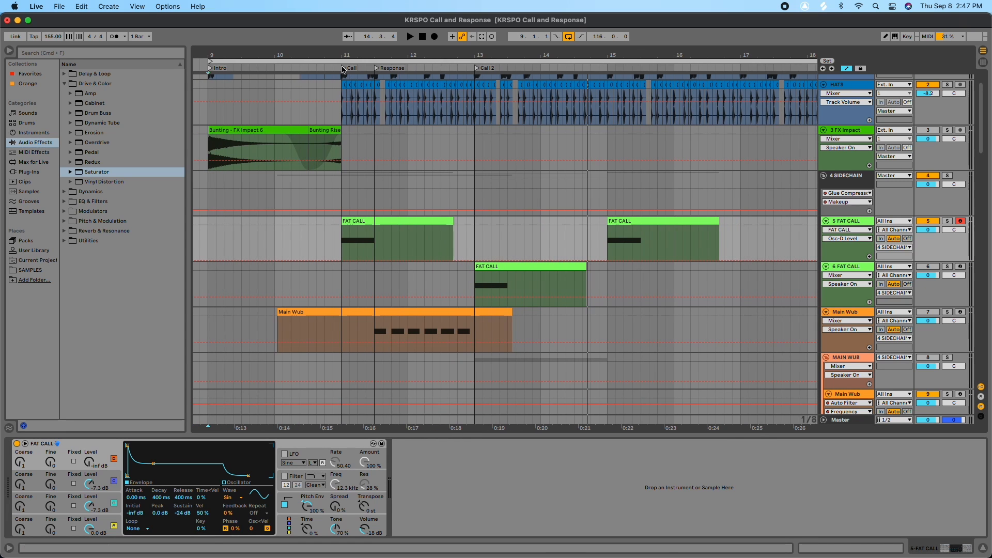
pyautogui.click(345, 69)
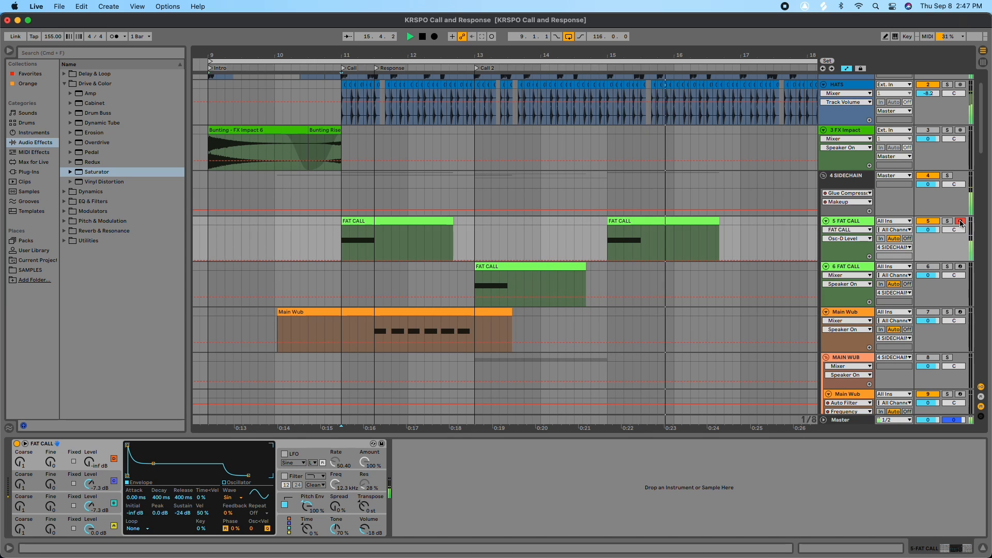
pyautogui.press('space')
# - Trim the start of the track 7 Main Wub clip to bar 11 and reactivate that track
pyautogui.moveTo(451, 53); pyautogui.dragTo(451, 37)
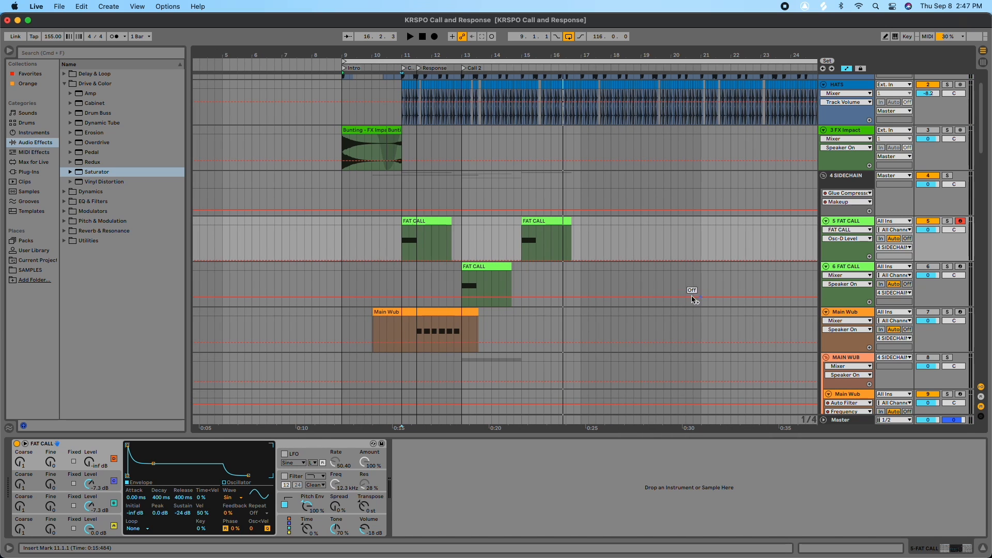
pyautogui.scroll(-3, 706, 296)
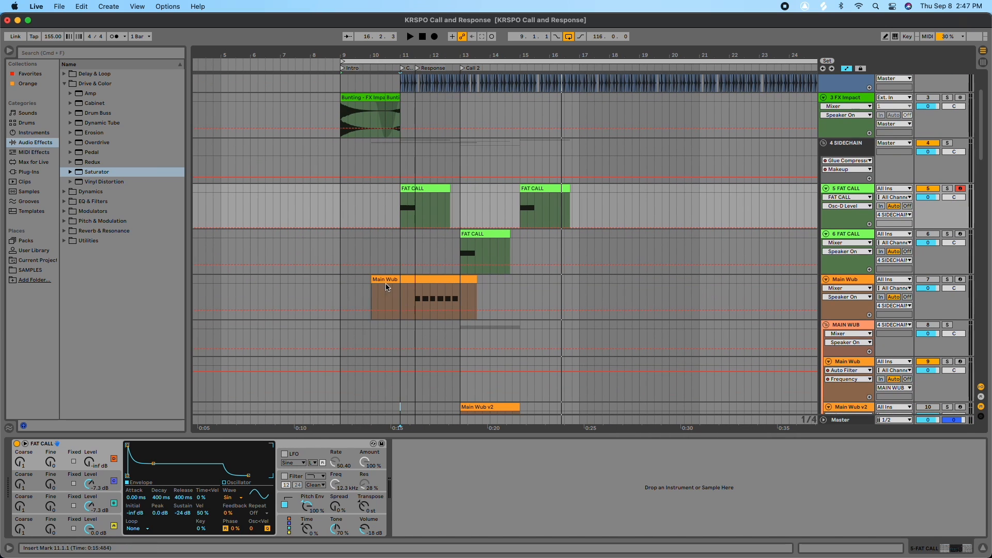
pyautogui.moveTo(372, 279); pyautogui.dragTo(401, 277)
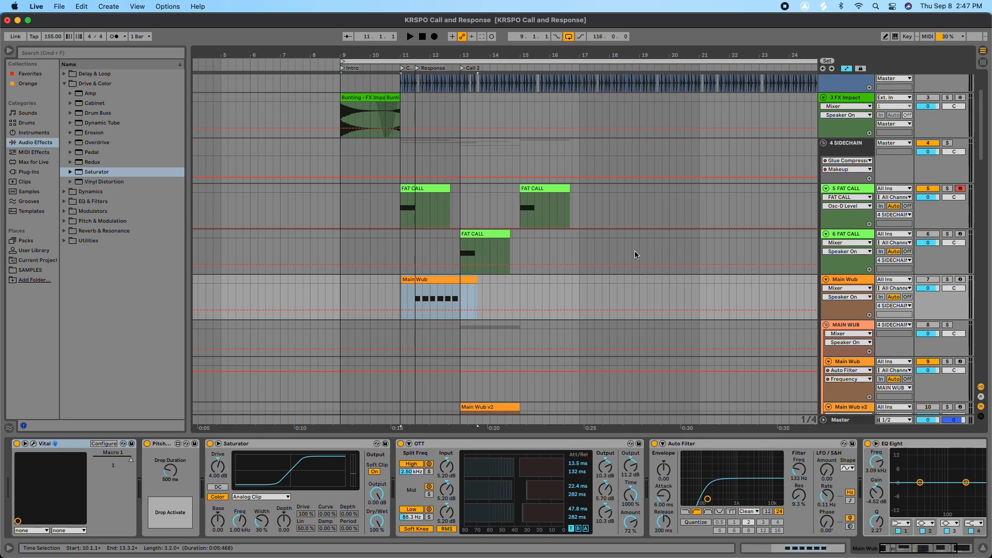
pyautogui.click(870, 283)
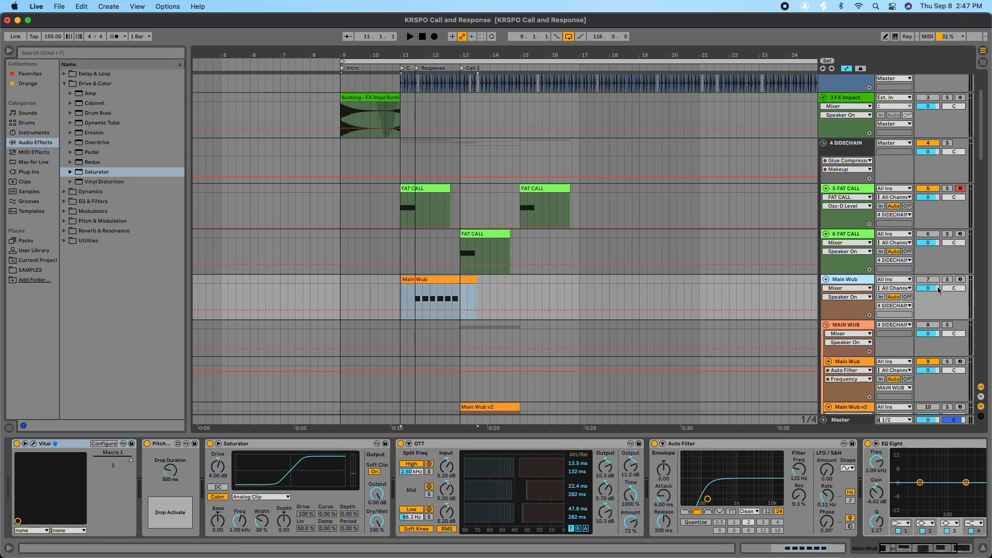
pyautogui.scroll(-2, 752, 274)
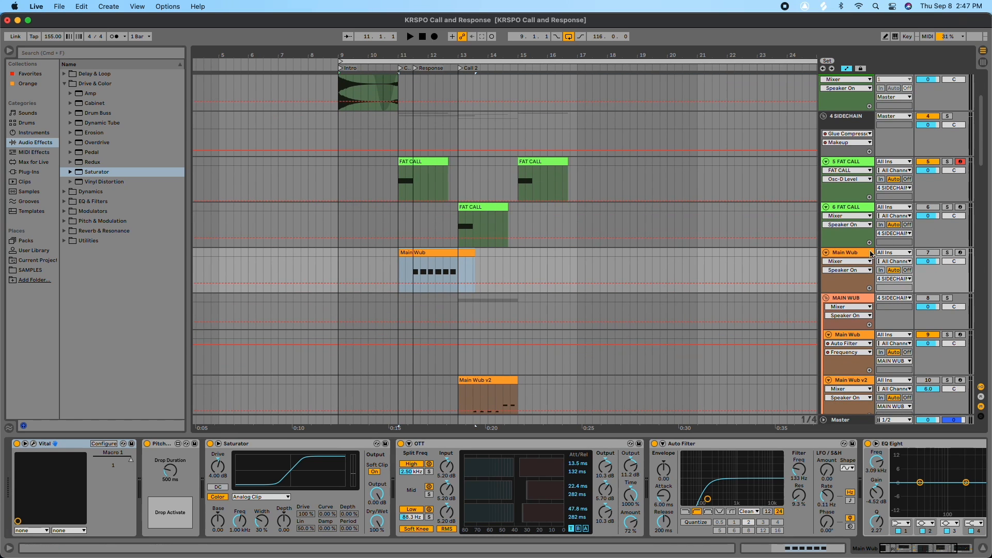
pyautogui.click(859, 253)
pyautogui.click(928, 252)
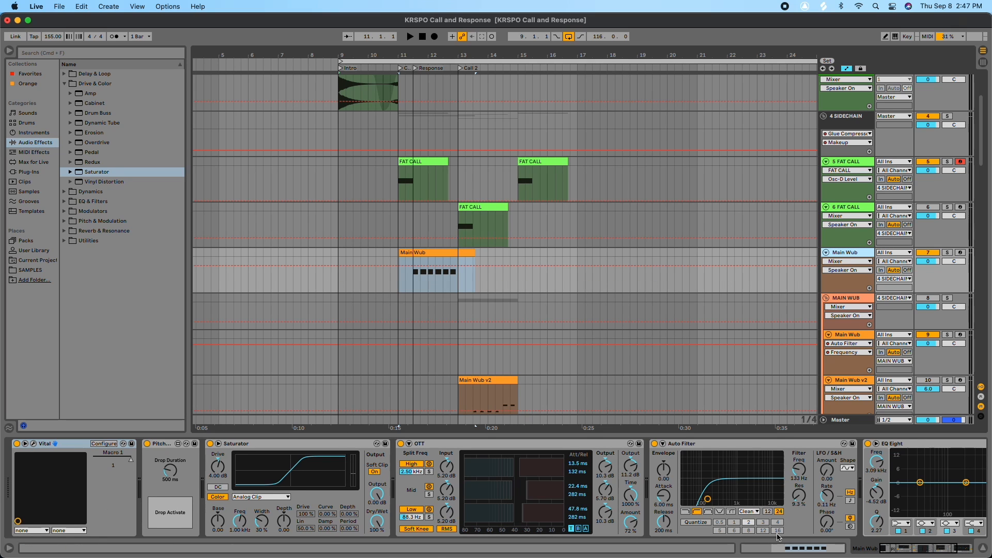
# - Examine the Main Wub device chain from Vital and Saturator through OTT and Auto Filter to EQ Eight
pyautogui.moveTo(898, 549)
pyautogui.mouseDown()
pyautogui.moveTo(920, 549)
pyautogui.moveTo(882, 548)
pyautogui.mouseUp()
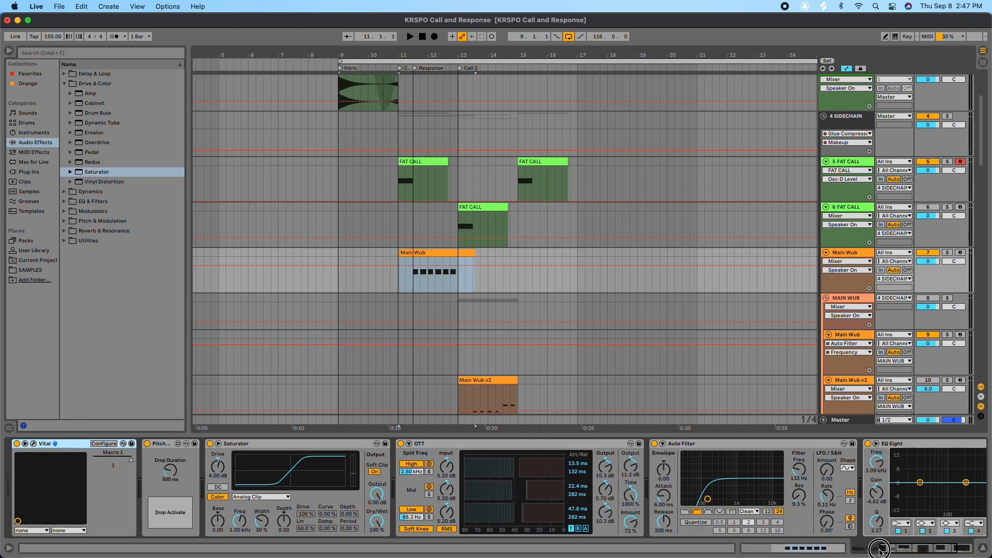
pyautogui.click(304, 443)
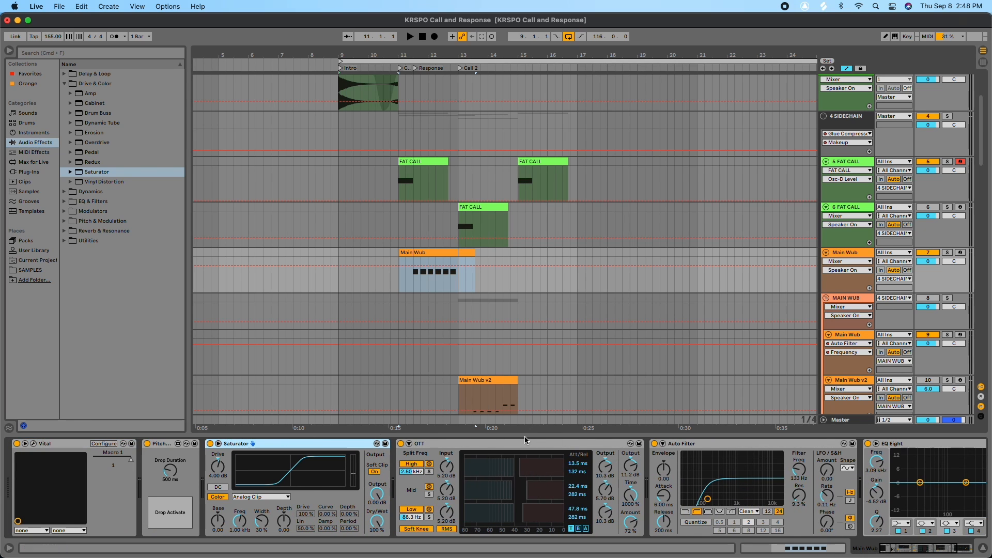
pyautogui.hscroll(5, 809, 453)
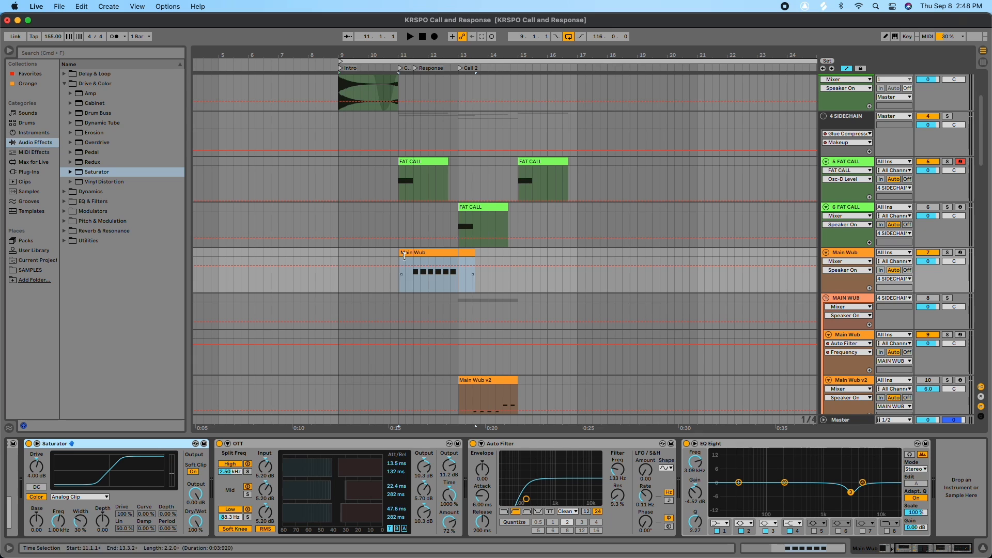
# - Trim the Main Wub clip's start to the Response locator at 11.3, and play from the Call locator into bar 13
pyautogui.moveTo(400, 252); pyautogui.dragTo(409, 251)
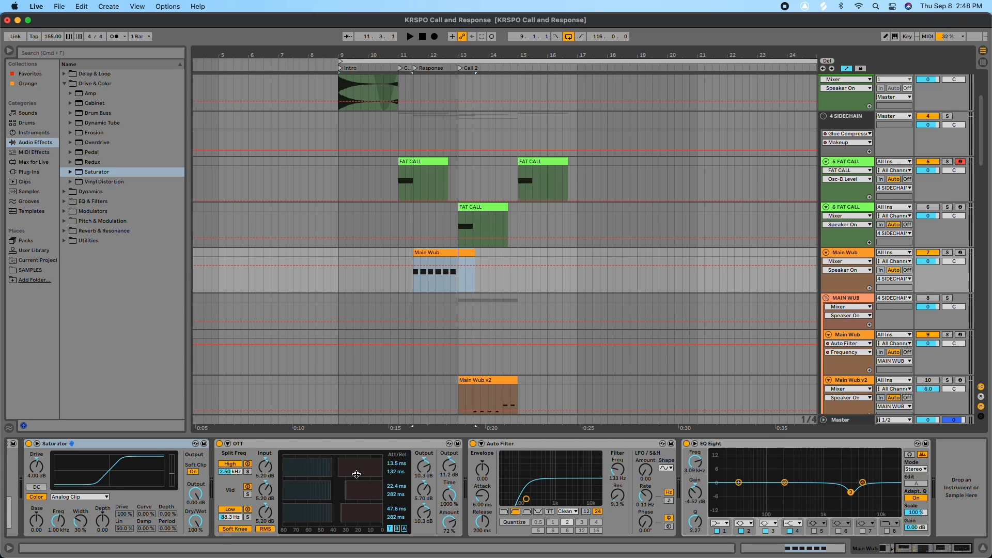
pyautogui.click(399, 73)
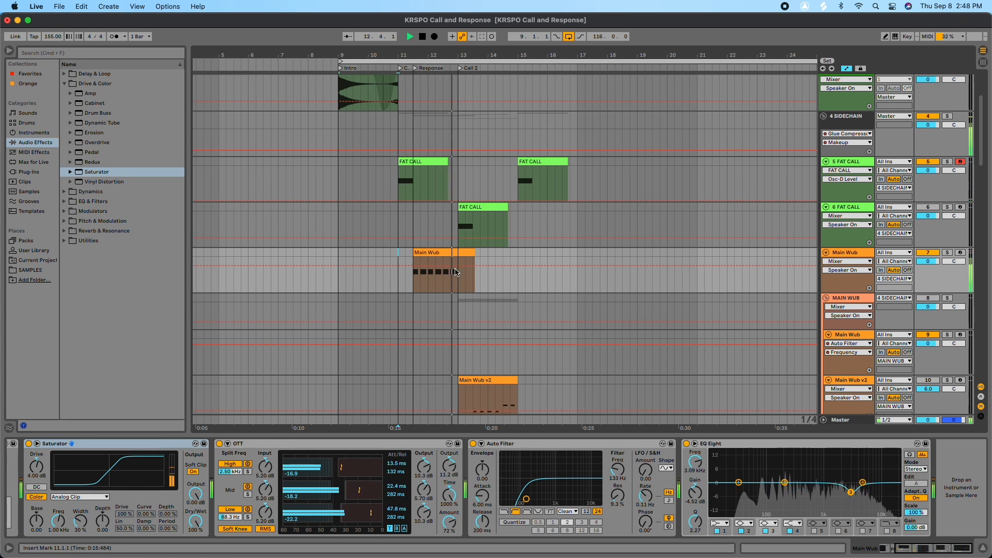
pyautogui.press('space')
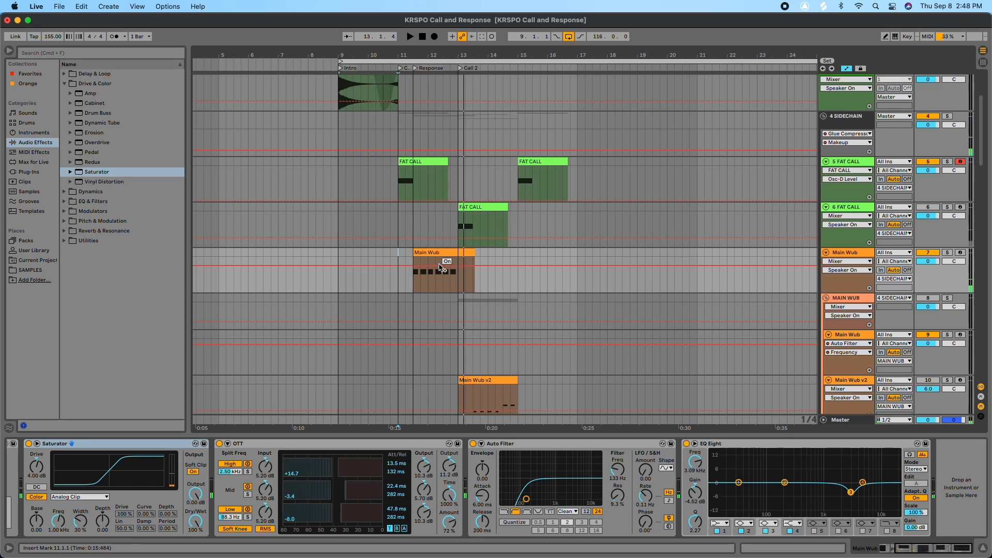
# - Extend the Main Wub clip's fifth F0 note over the sixth to clip position 4, and replay from the Response locator into bar 13
pyautogui.doubleClick(439, 253)
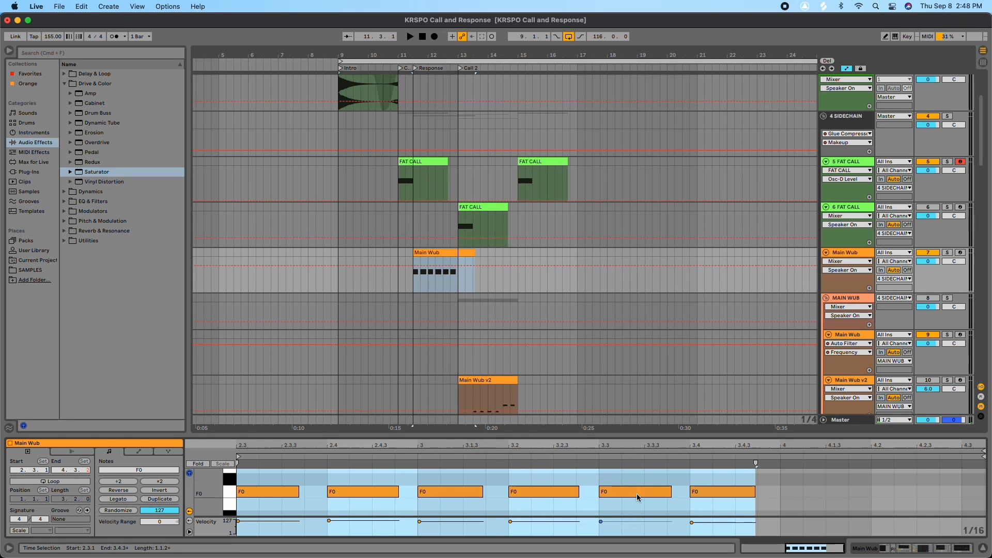
pyautogui.click(703, 493)
pyautogui.moveTo(672, 491); pyautogui.dragTo(779, 493)
pyautogui.press('space')
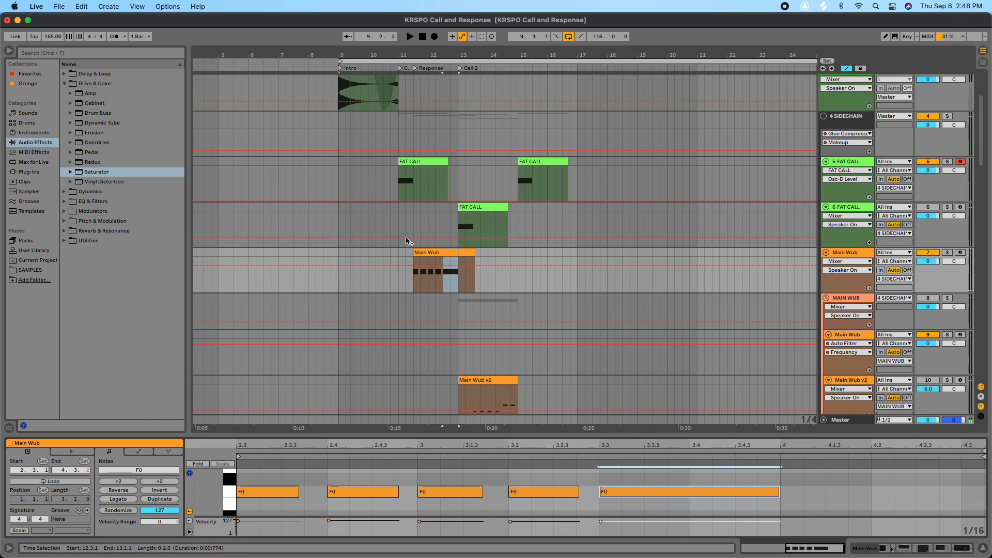
pyautogui.click(413, 70)
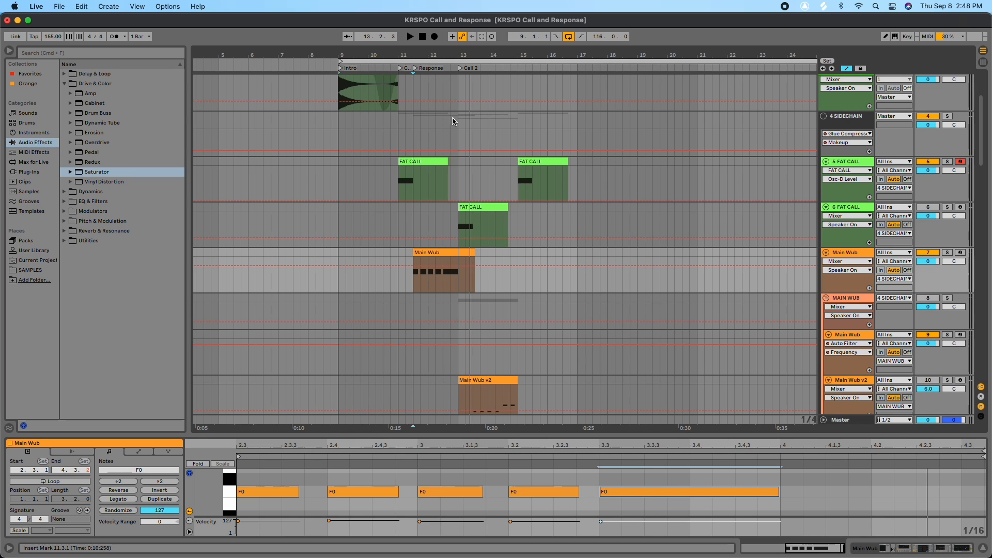
# - Examine the pitch envelope of track 6's FAT CALL Operator, and play from the Call 2 and Call locators
pyautogui.click(471, 215)
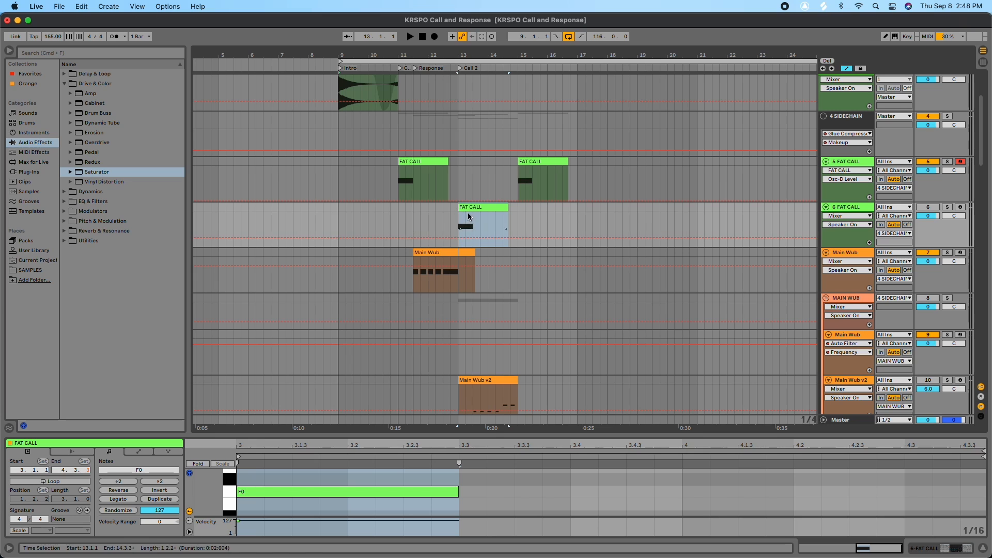
pyautogui.click(850, 206)
pyautogui.click(844, 208)
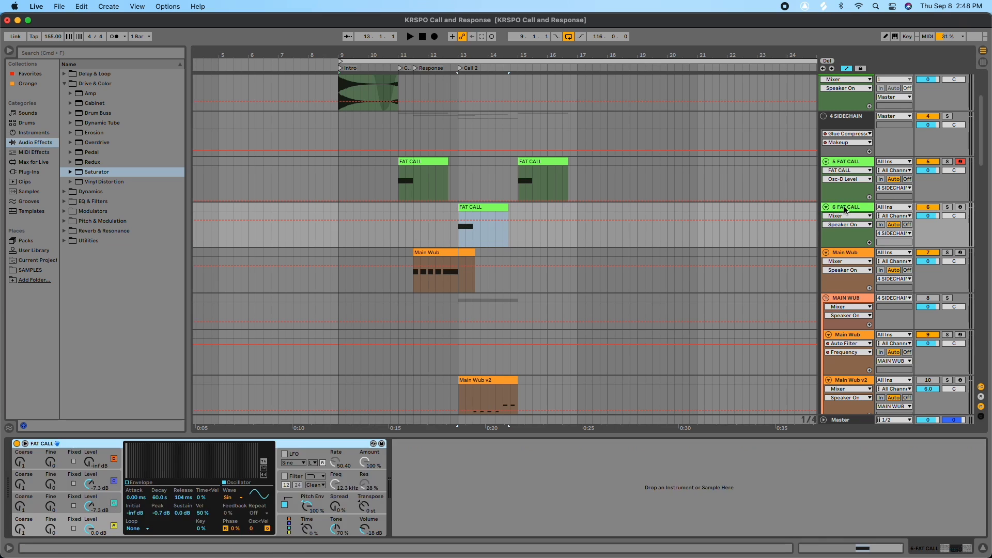
pyautogui.click(302, 500)
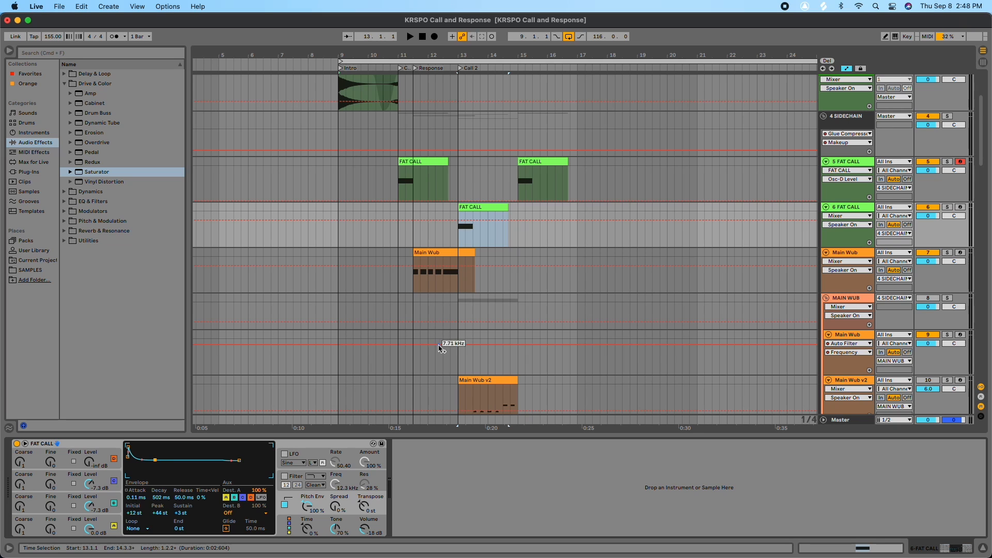
pyautogui.click(460, 70)
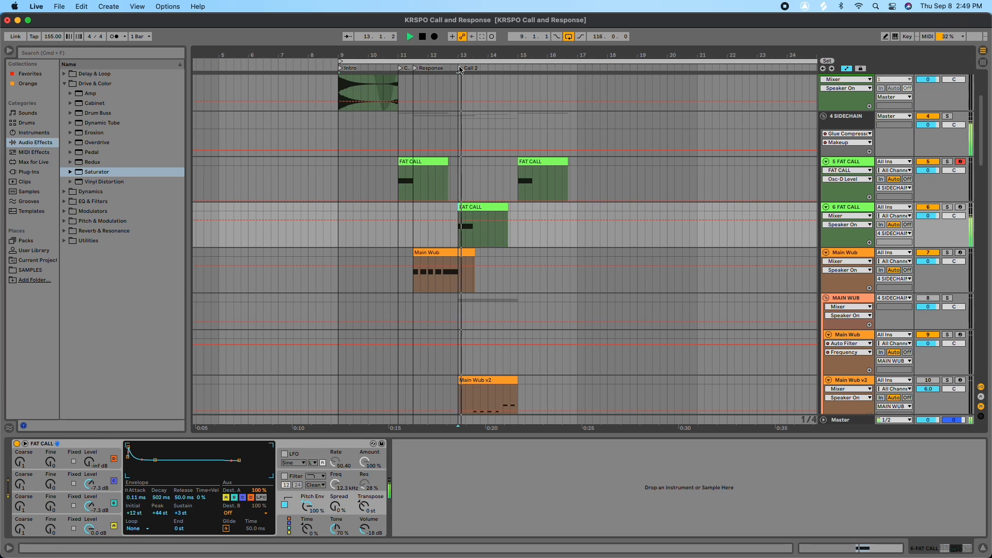
pyautogui.click(401, 69)
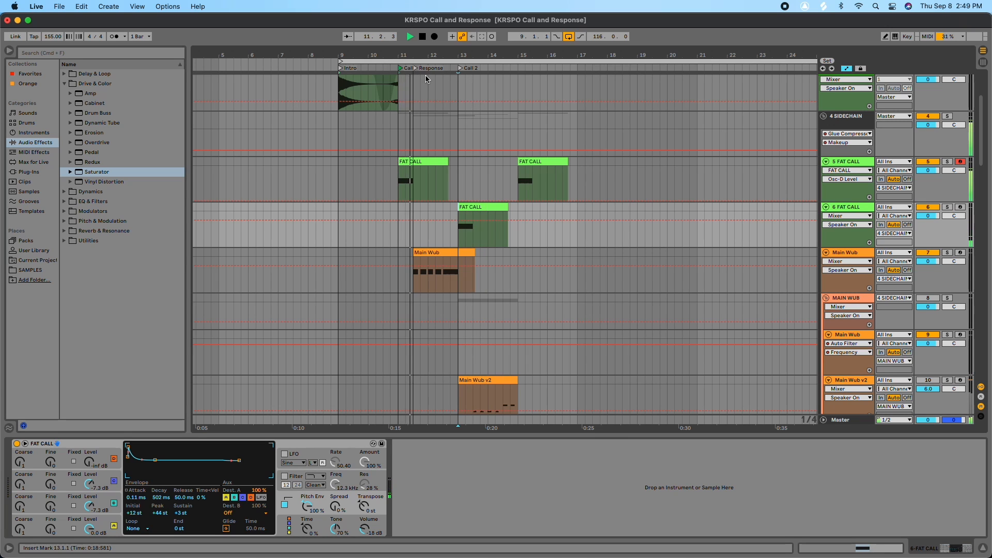
# - Set the pitch envelope decay of track 6's FAT CALL Operator to 810 ms and stop playback
pyautogui.moveTo(156, 462); pyautogui.dragTo(161, 462)
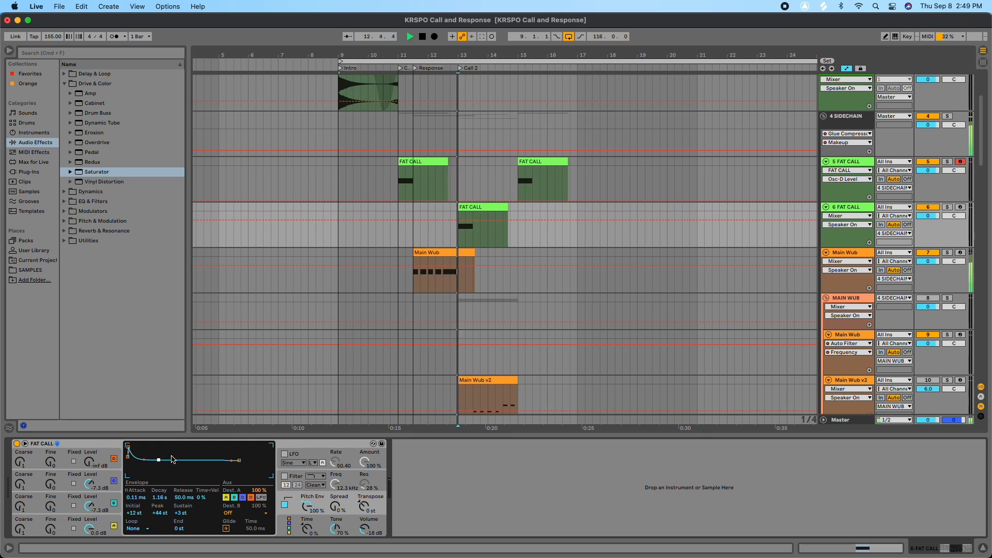
pyautogui.moveTo(158, 460); pyautogui.dragTo(156, 460)
pyautogui.press('space')
pyautogui.scroll(-1, 456, 332)
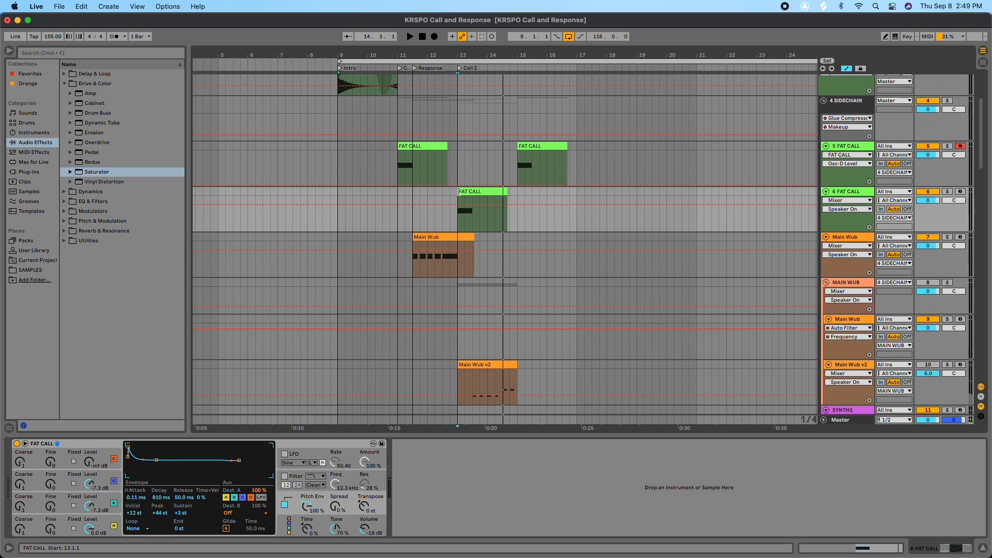
# - Compare the two FAT CALL sounds by playing alternately from the Call 2 and Call locators
pyautogui.click(459, 70)
pyautogui.press('space')
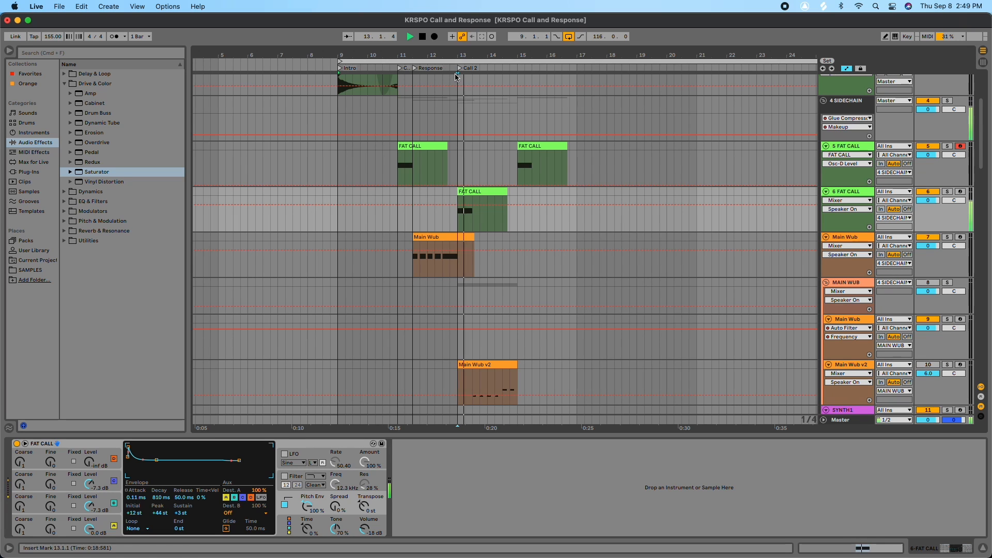
pyautogui.click(400, 69)
pyautogui.press('space')
pyautogui.press('space')
pyautogui.click(458, 68)
pyautogui.press('space')
pyautogui.click(400, 68)
pyautogui.click(458, 69)
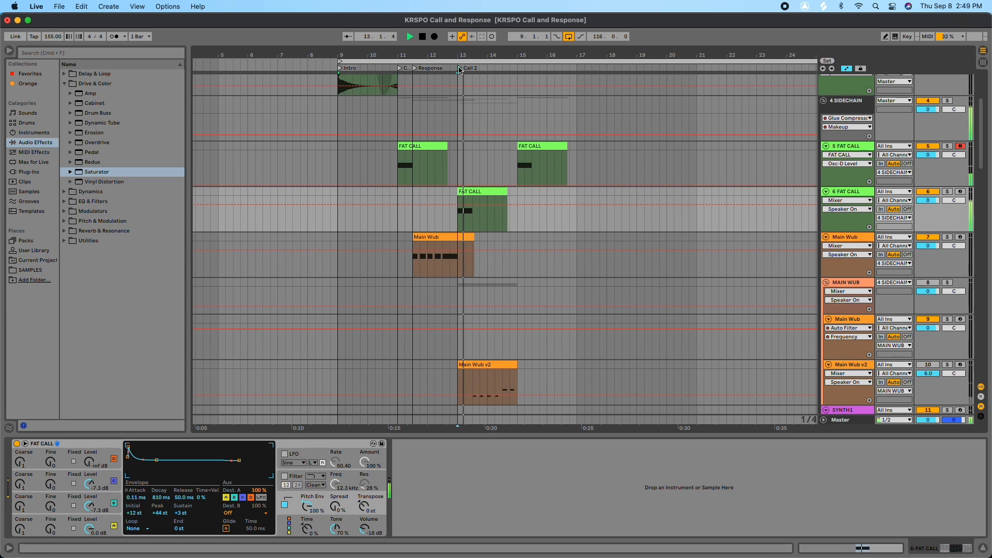
# - Duplicate the Main Wub v2 track and move one copy out of the MAIN WUB group, directly below the track 7 Main Wub
pyautogui.scroll(-2, 363, 267)
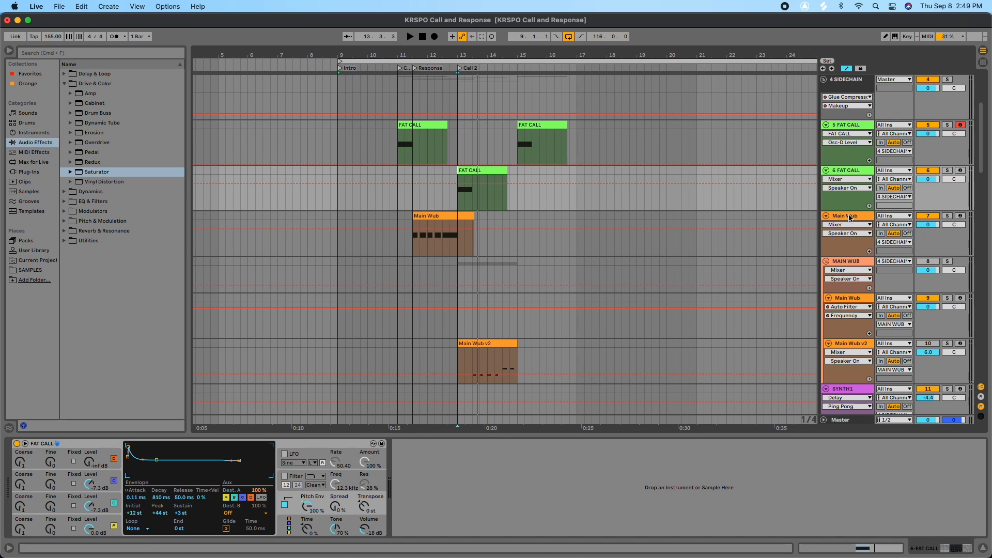
pyautogui.rightClick(860, 346)
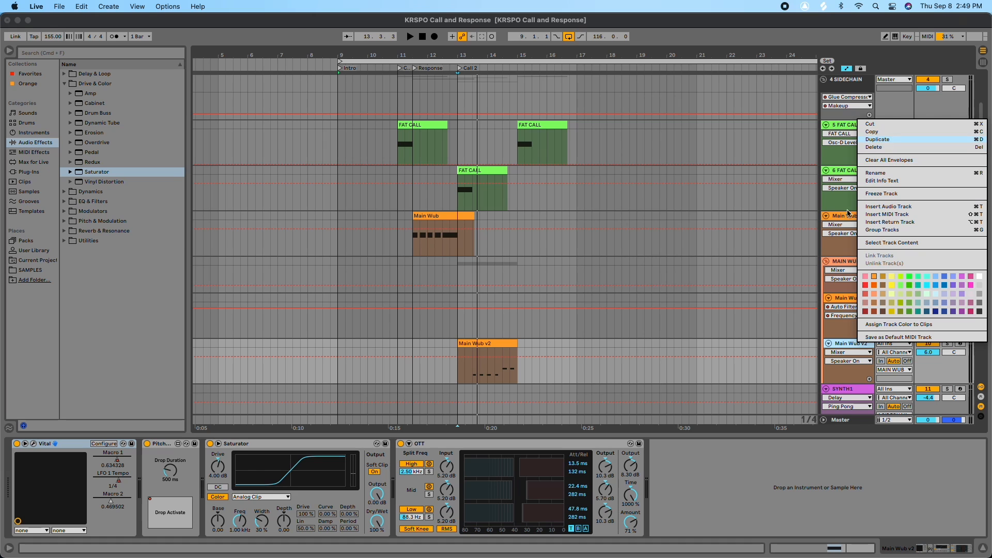
pyautogui.click(878, 139)
pyautogui.moveTo(851, 339); pyautogui.dragTo(844, 251)
# - Delete the bar 13 clip on the Main Wub v2 track that remains inside the MAIN WUB group
pyautogui.scroll(-2, 773, 275)
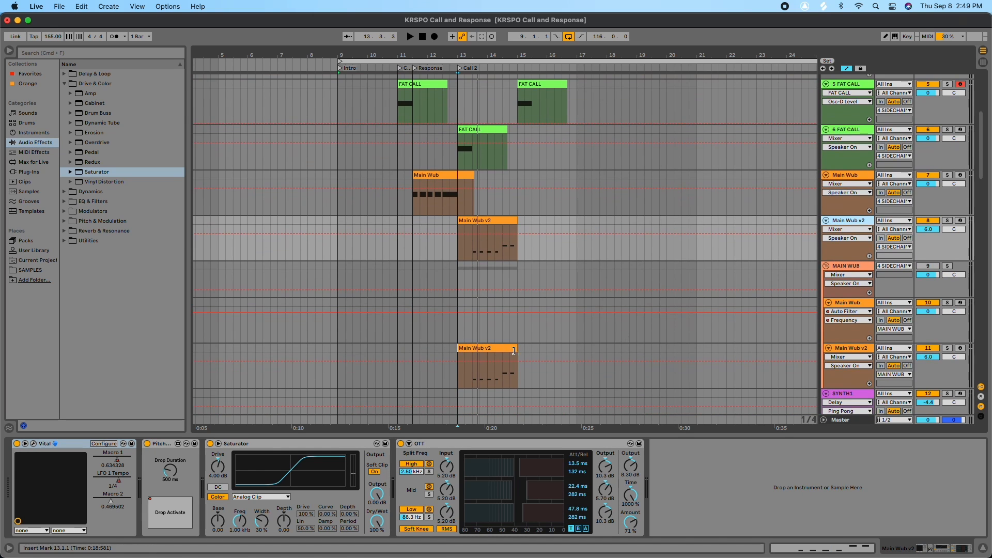
pyautogui.click(495, 349)
pyautogui.press('Delete')
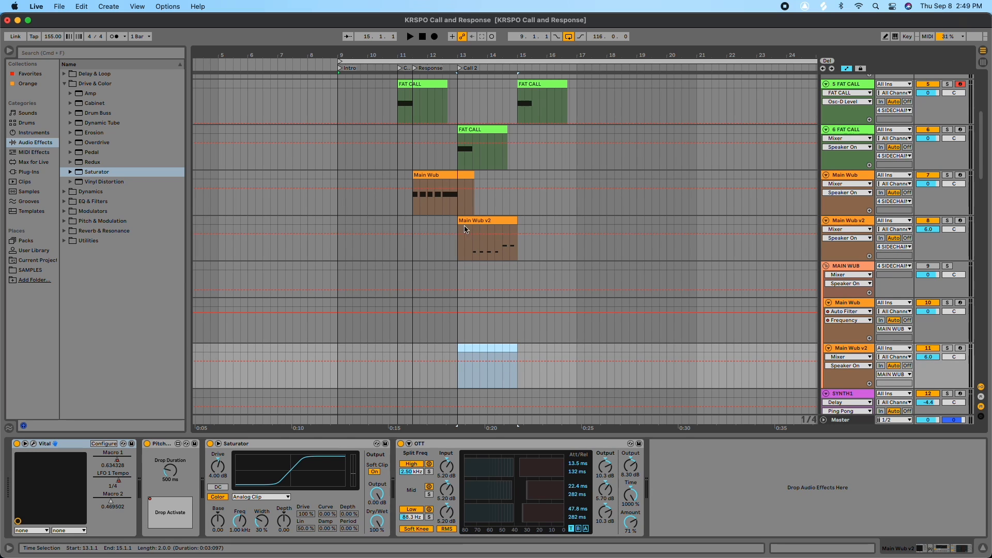
# - Add a locator named Response 2 at 13.3.1 and play from it
pyautogui.moveTo(472, 55); pyautogui.dragTo(460, 95)
pyautogui.rightClick(460, 67)
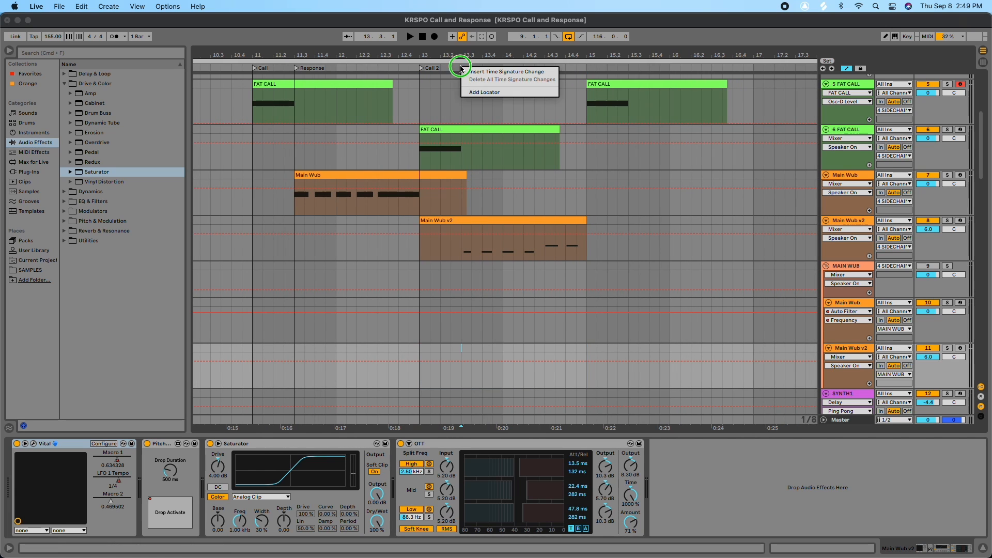
pyautogui.click(474, 92)
pyautogui.write('Response 2')
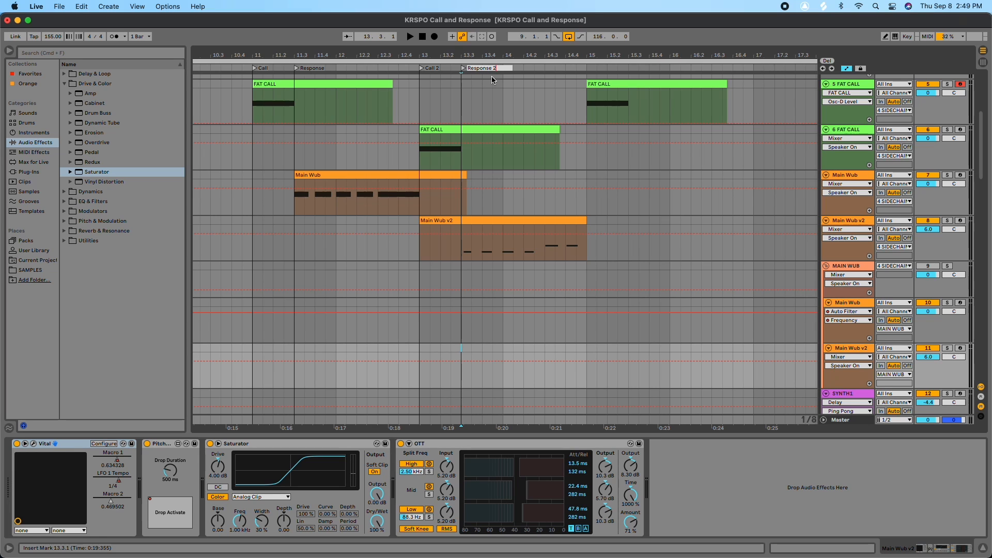
pyautogui.click(462, 71)
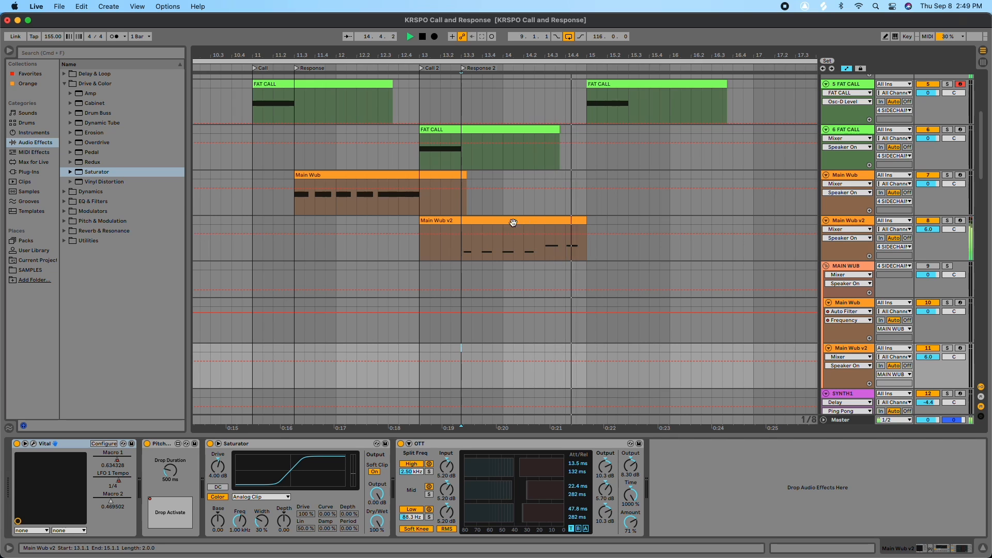
# - Extend the Main Wub v2 clip's first G#0 note over the second to the clip end at 3.1.1, and quantize all its notes
pyautogui.click(555, 222)
pyautogui.press('space')
pyautogui.doubleClick(555, 222)
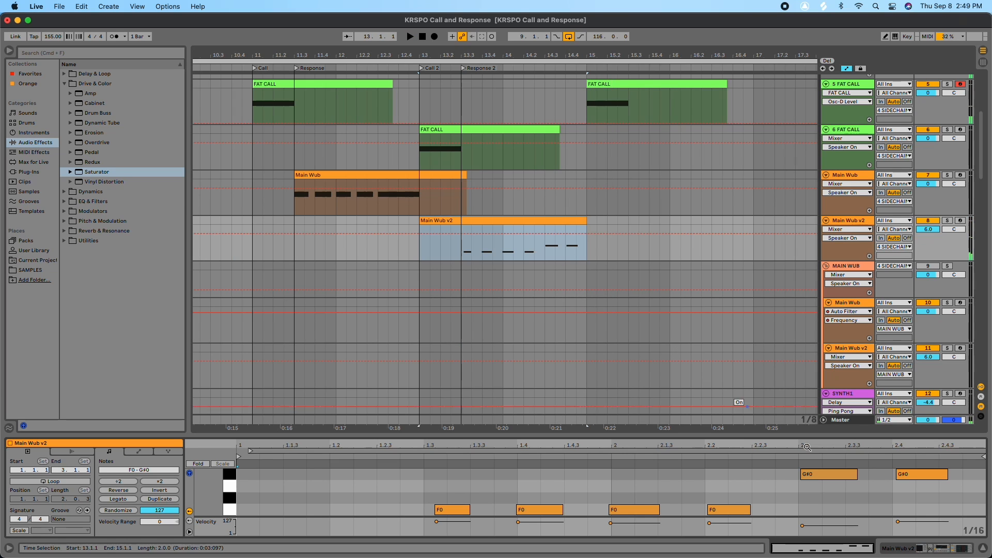
pyautogui.click(896, 473)
pyautogui.moveTo(857, 473); pyautogui.dragTo(984, 473)
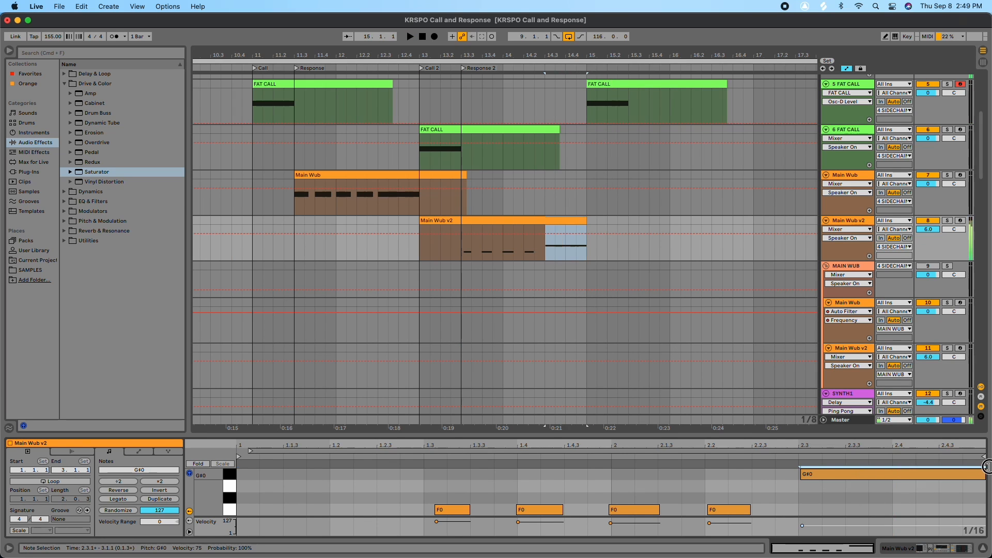
pyautogui.moveTo(399, 504); pyautogui.dragTo(901, 413)
pyautogui.press('super+u')
pyautogui.press('space')
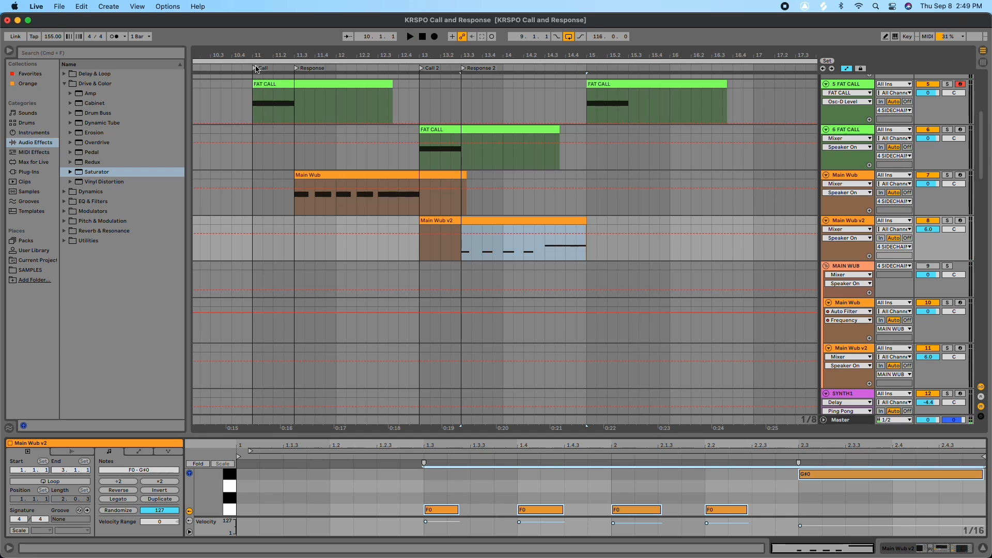
# - Play the rebuilt phrase from the Call locator into bar 15, and stop
pyautogui.scroll(-5, 258, 69)
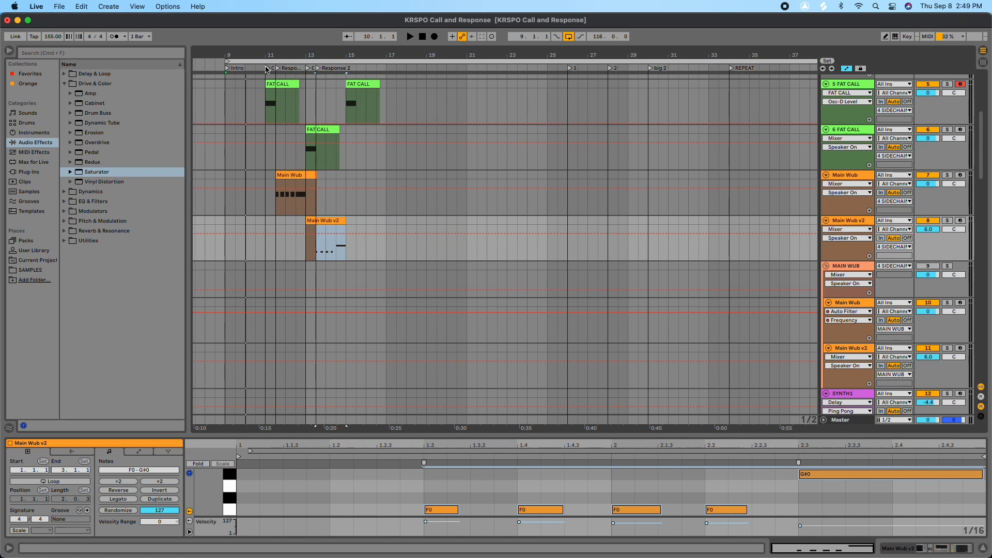
pyautogui.click(266, 69)
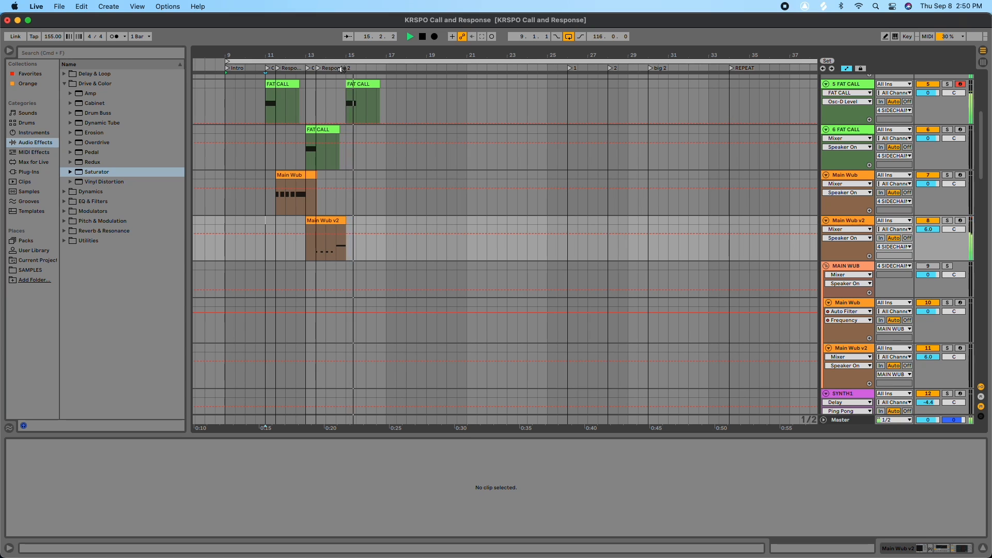
pyautogui.moveTo(340, 55); pyautogui.dragTo(517, 130)
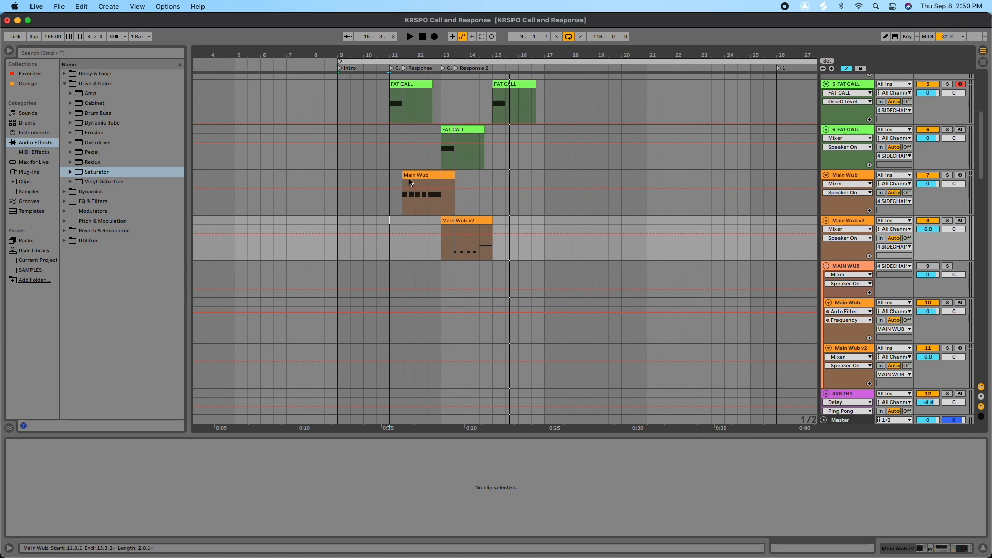
# - Look through the lower tracks down to the BIG 1 group, and return to the drum tracks
pyautogui.moveTo(366, 219); pyautogui.dragTo(410, 215)
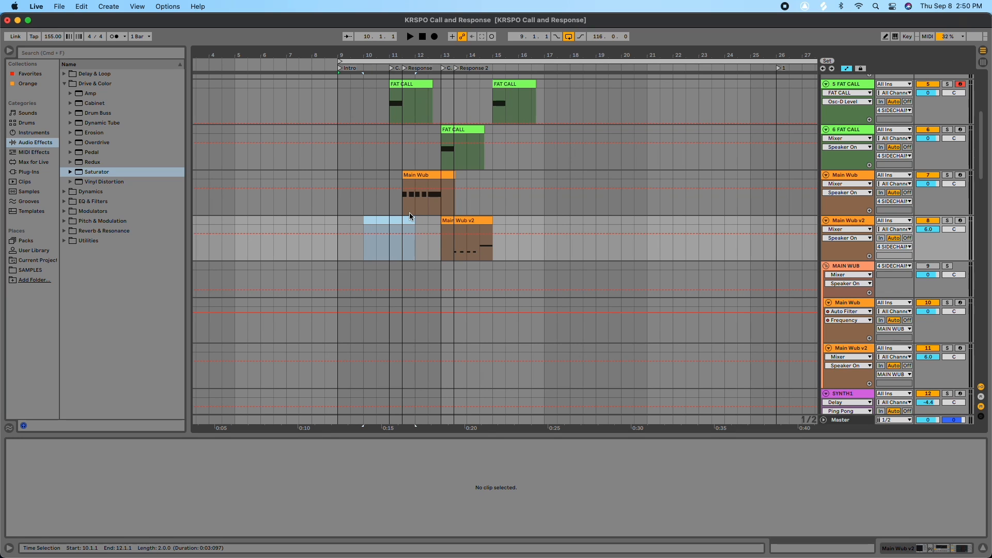
pyautogui.moveTo(301, 55); pyautogui.dragTo(297, 31)
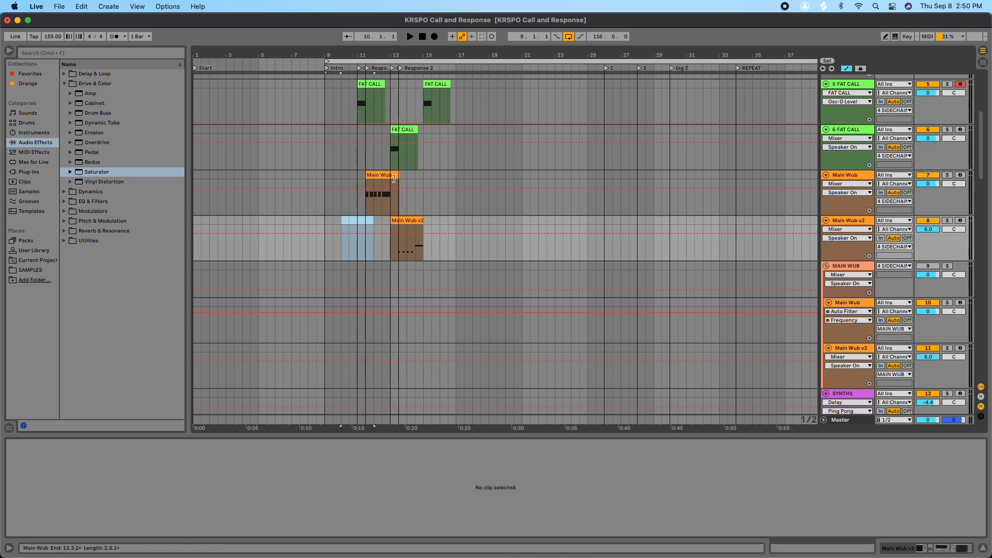
pyautogui.scroll(-8, 405, 187)
pyautogui.scroll(-6, 405, 188)
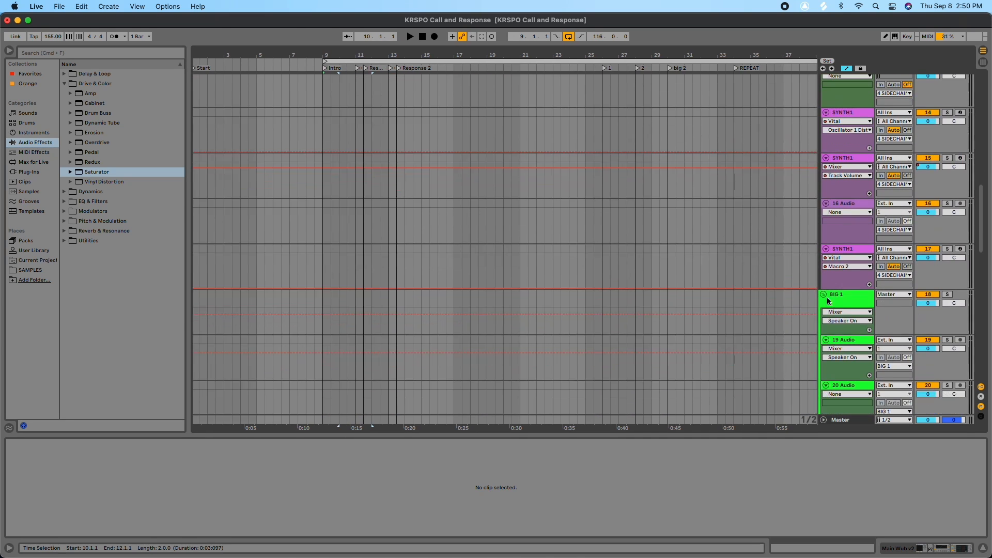
pyautogui.click(849, 297)
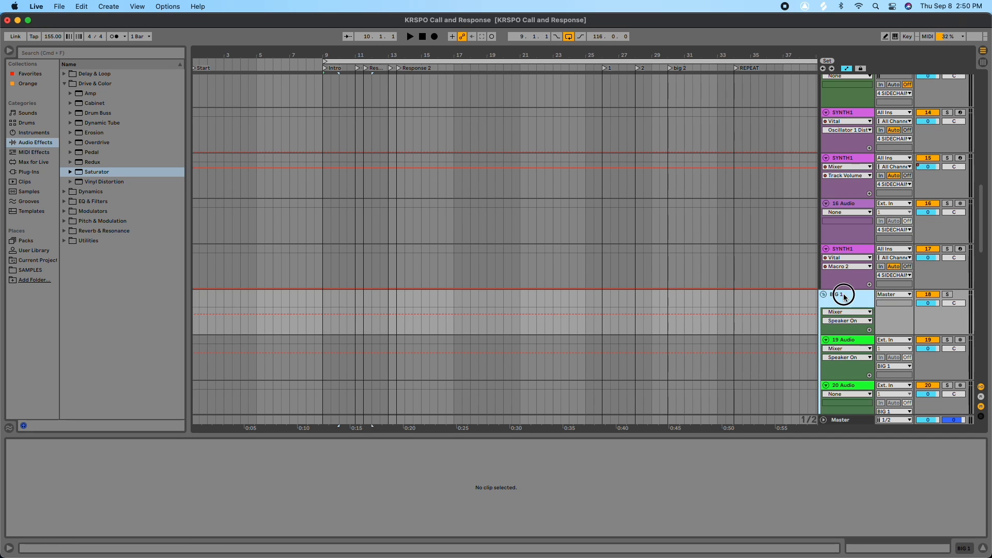
pyautogui.scroll(15, 473, 196)
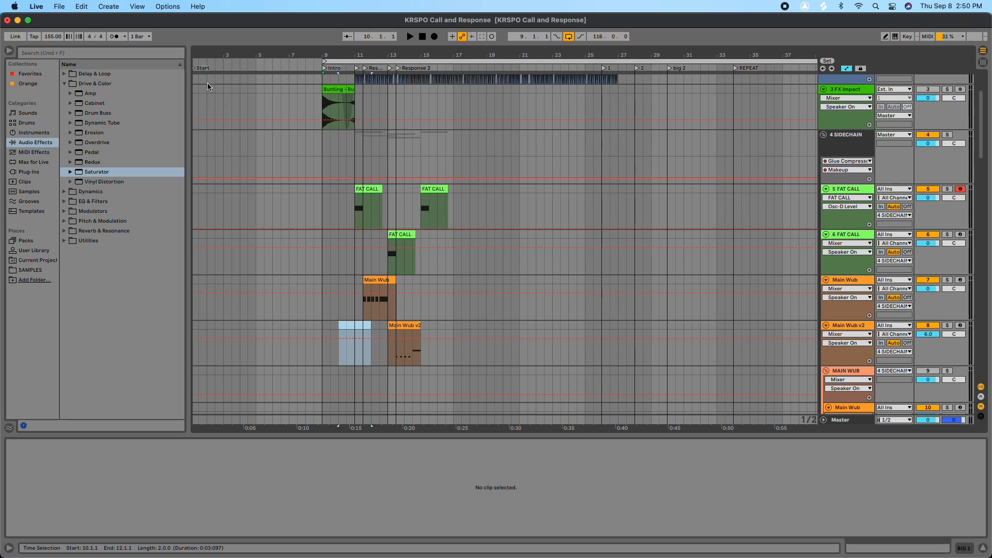
pyautogui.scroll(5, 212, 86)
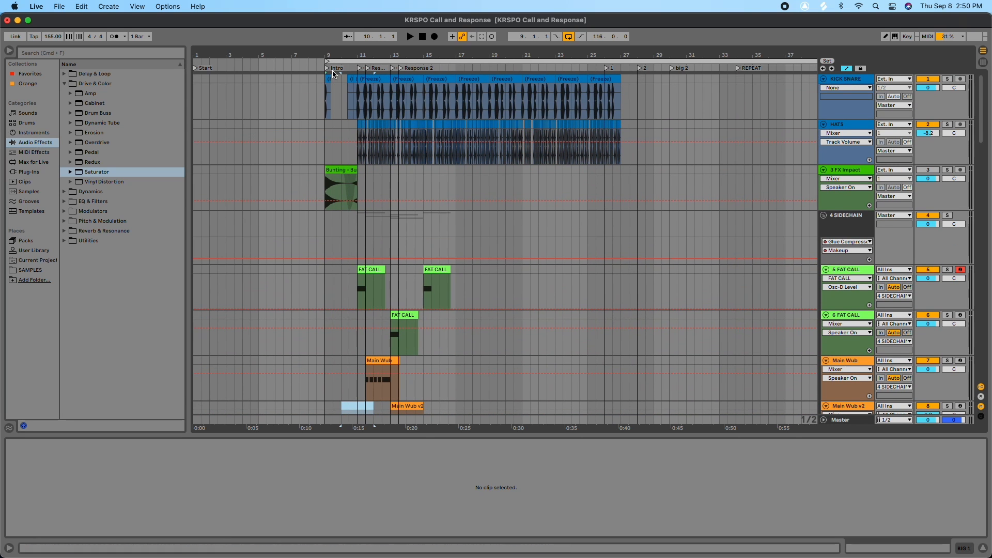
# - Reactivate the 3 FX Impact track and examine its FX Impact 6 and Riser 1 clips before bar 11
pyautogui.click(923, 171)
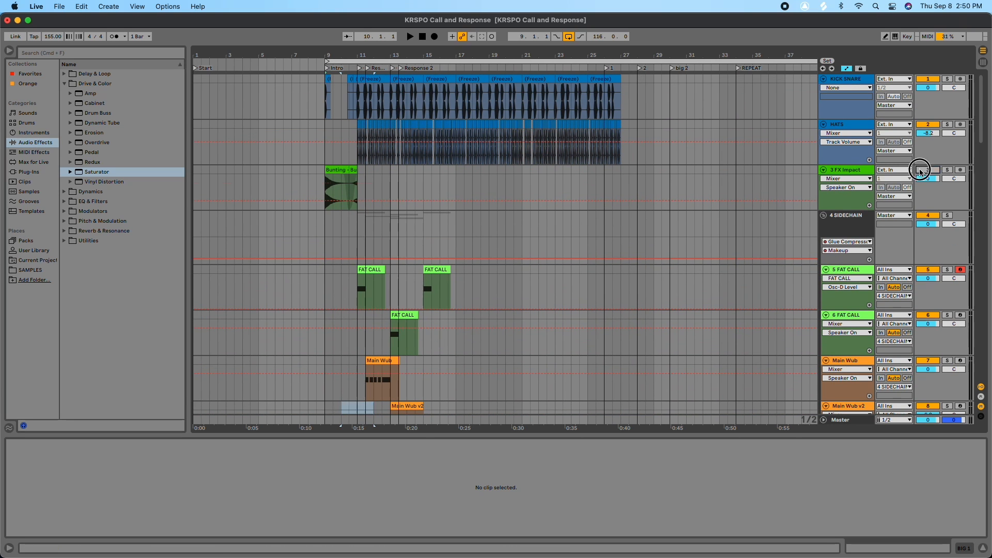
pyautogui.hscroll(5, 626, 174)
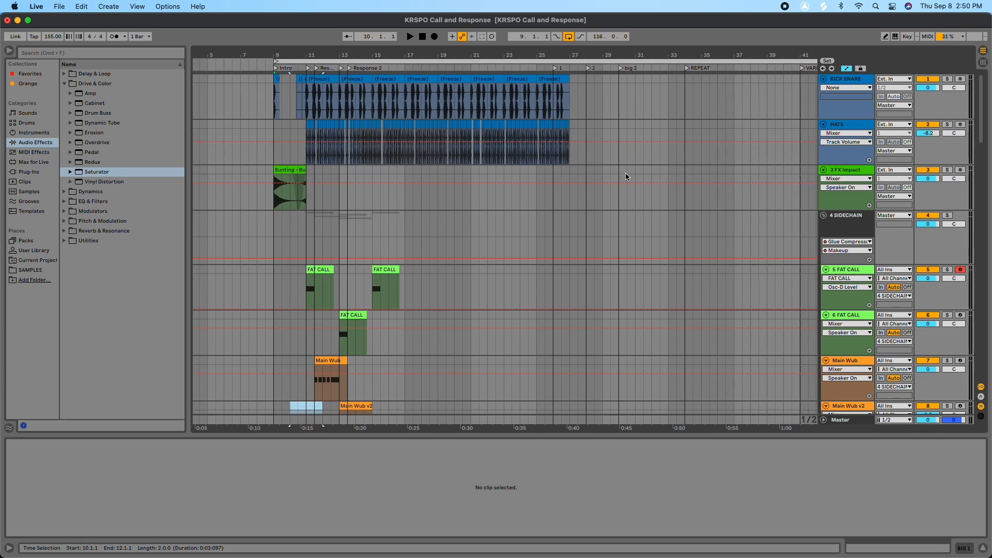
pyautogui.hscroll(-5, 629, 175)
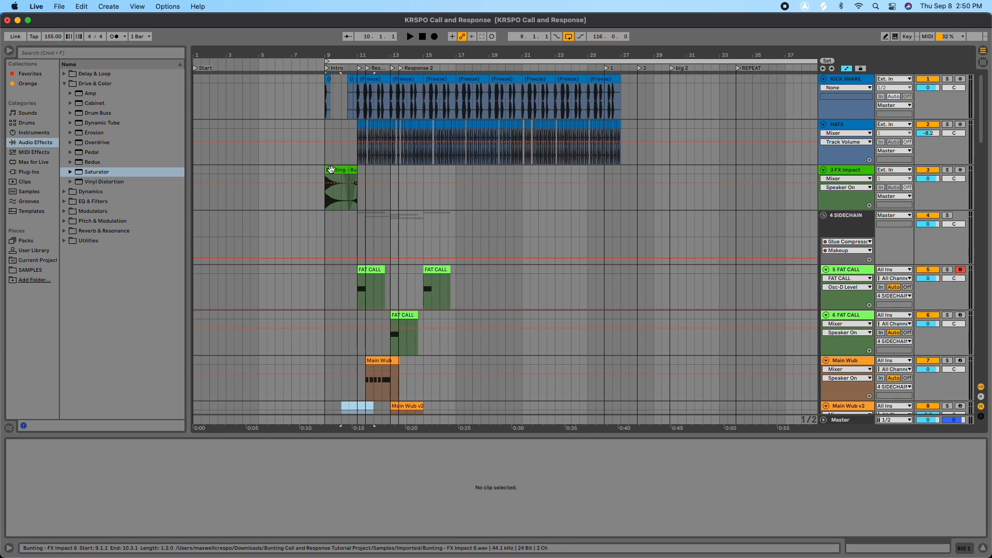
pyautogui.click(355, 171)
pyautogui.click(333, 169)
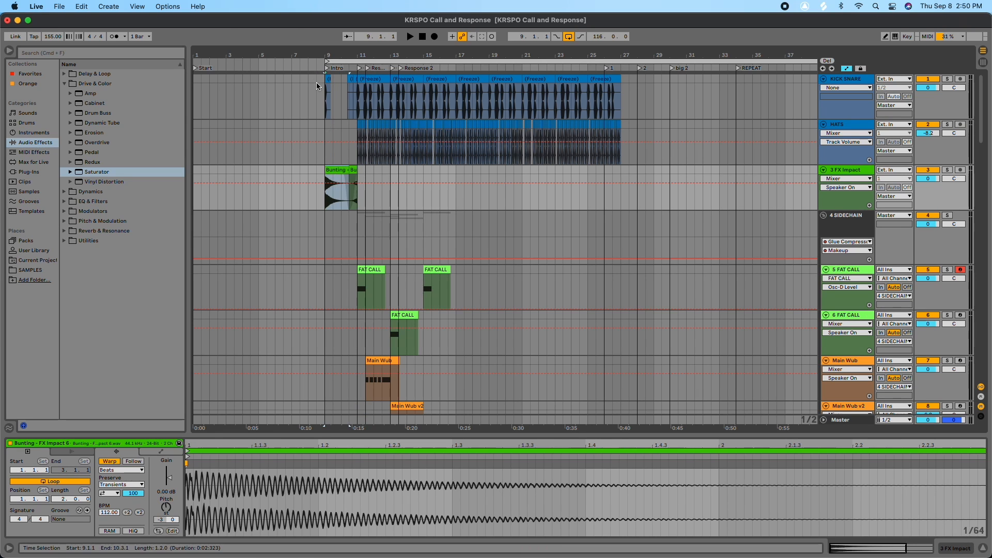
pyautogui.click(354, 168)
pyautogui.click(337, 170)
pyautogui.click(353, 169)
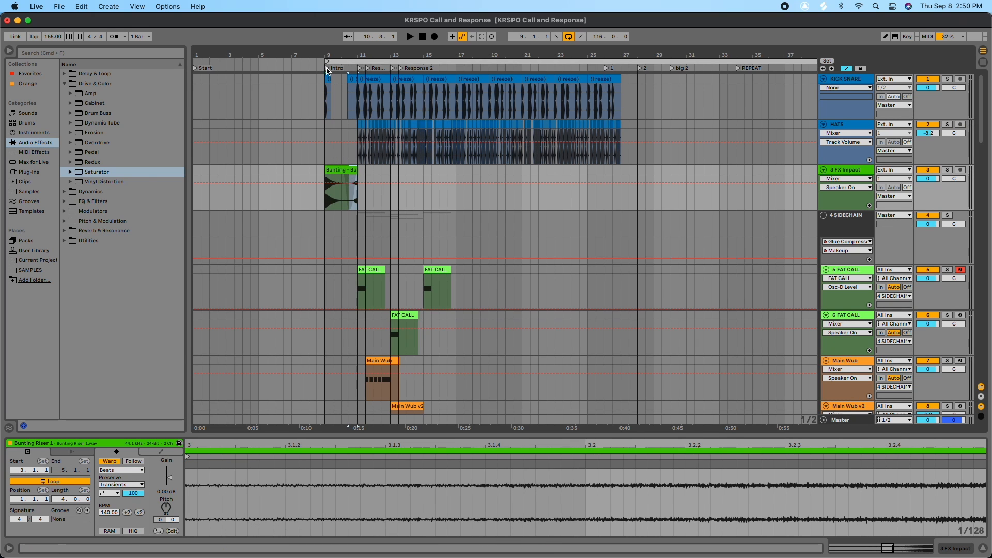
# - Play the arrangement from the Intro locator into the first call and response, following the FAT CALL and Main Wub tracks
pyautogui.click(327, 69)
pyautogui.press('space')
pyautogui.scroll(-2, 371, 195)
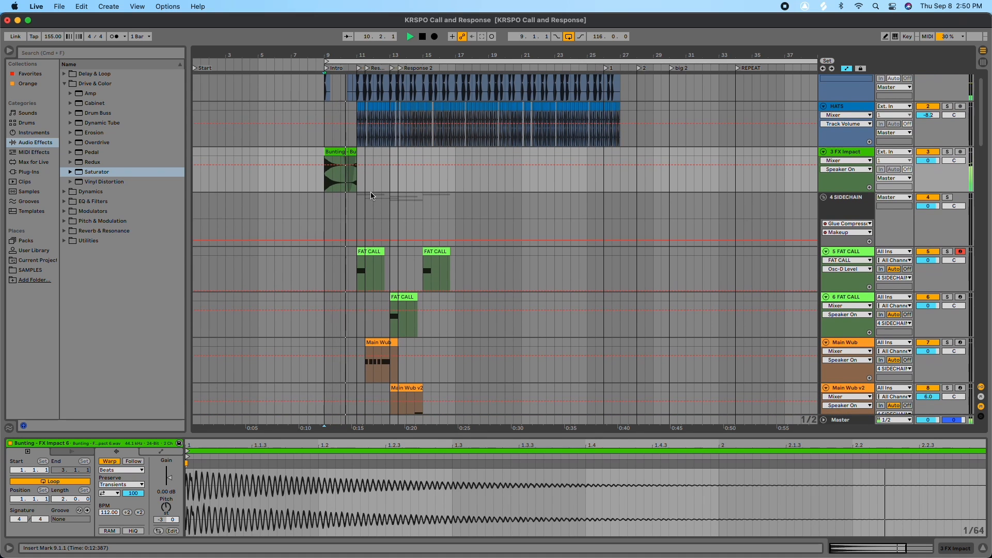
pyautogui.scroll(-3, 387, 188)
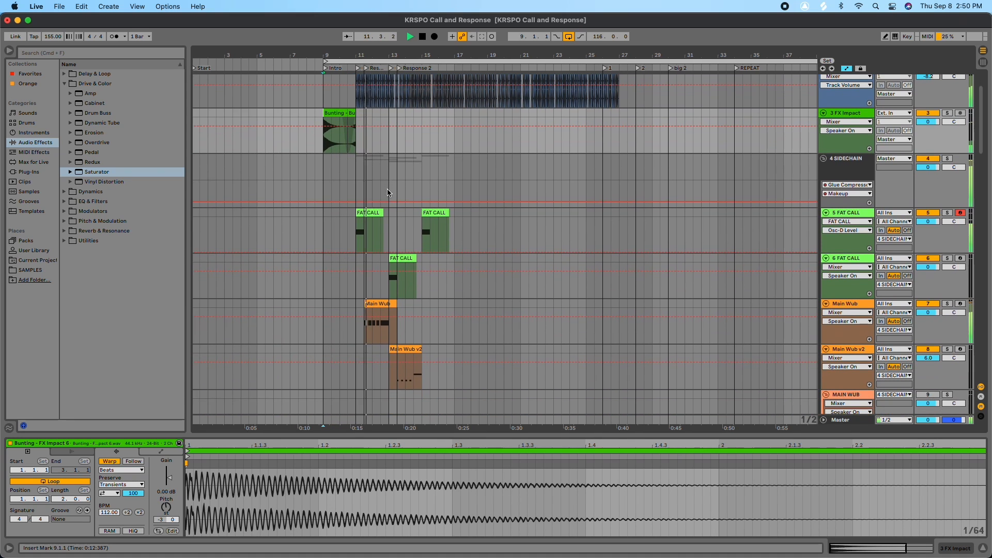
# - Stop the playback after the third FAT CALL and look through the lower tracks for a sound to answer it
pyautogui.scroll(-3, 448, 196)
pyautogui.scroll(-3, 449, 196)
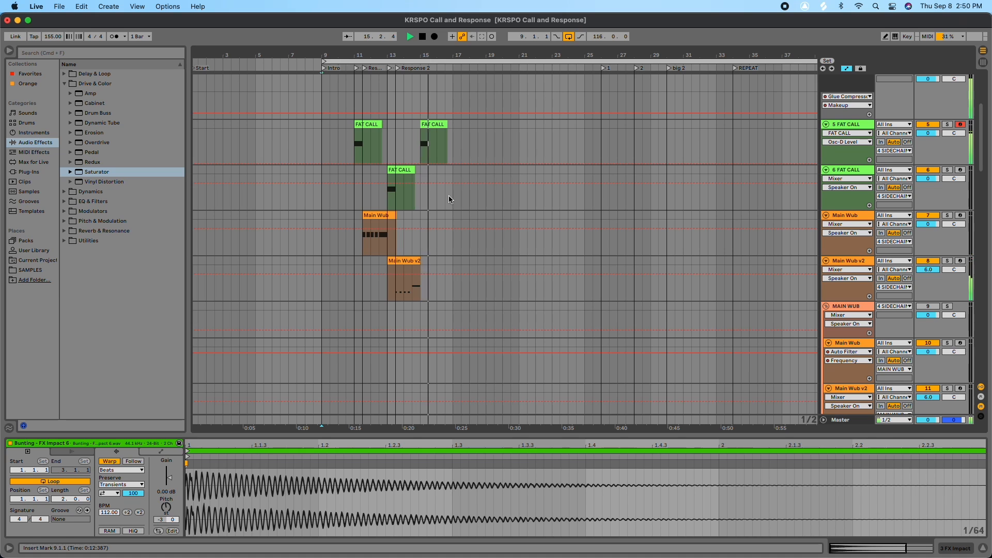
pyautogui.scroll(-5, 449, 196)
pyautogui.press('space')
pyautogui.scroll(-10, 448, 196)
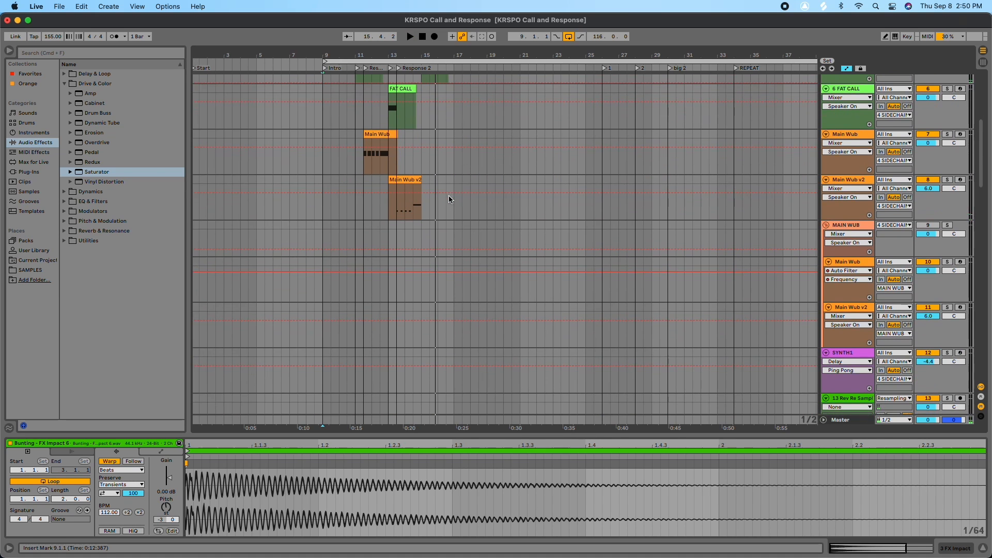
pyautogui.scroll(-5, 448, 199)
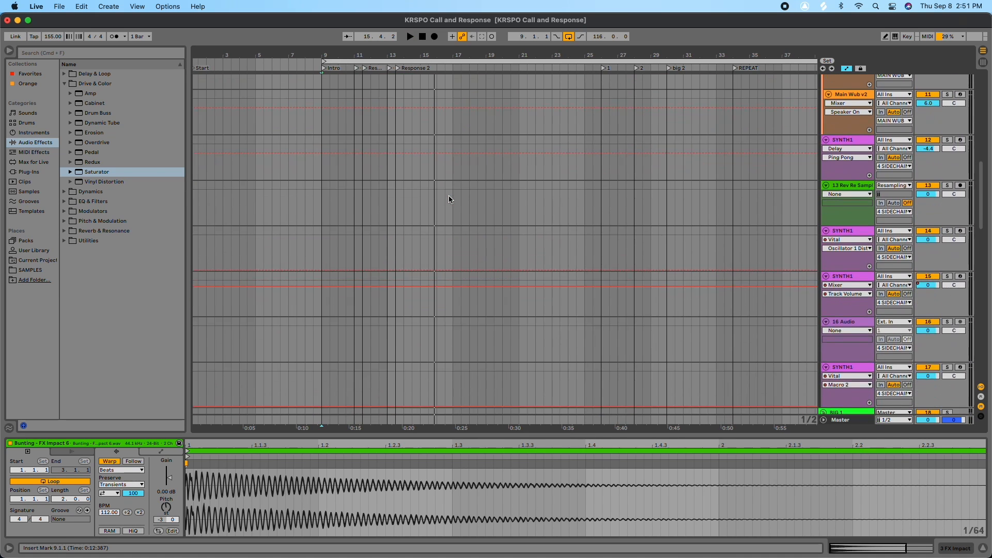
pyautogui.scroll(10, 448, 199)
pyautogui.scroll(-20, 449, 196)
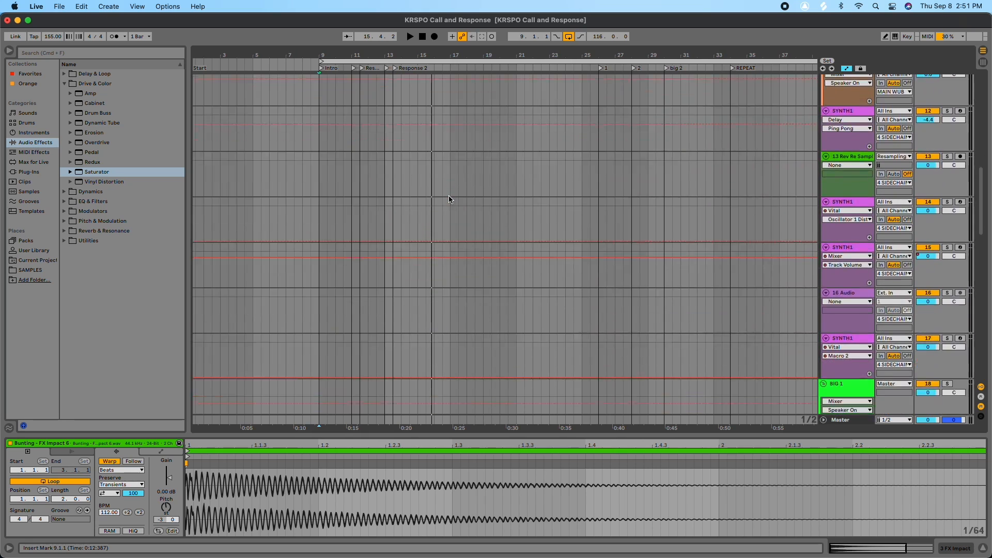
pyautogui.scroll(20, 449, 196)
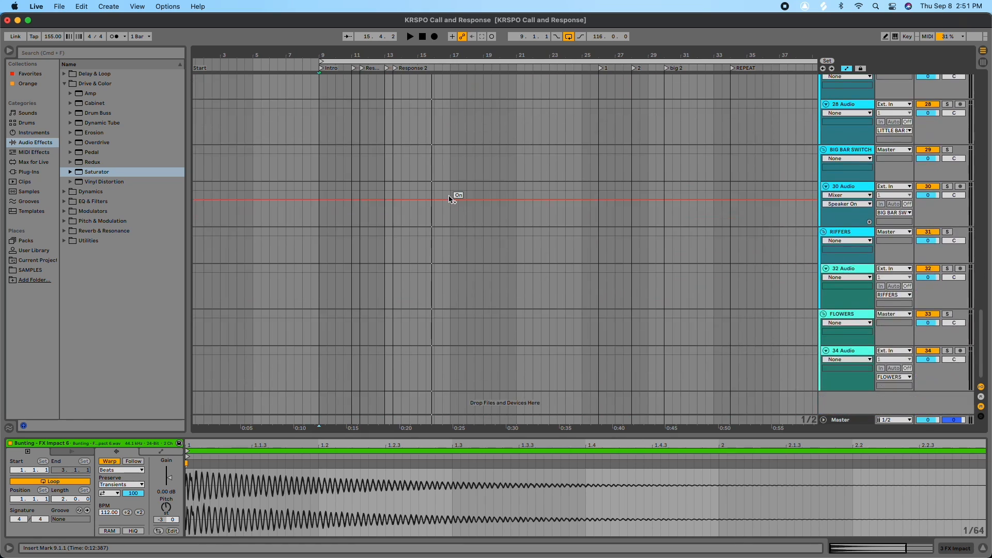
pyautogui.scroll(20, 450, 200)
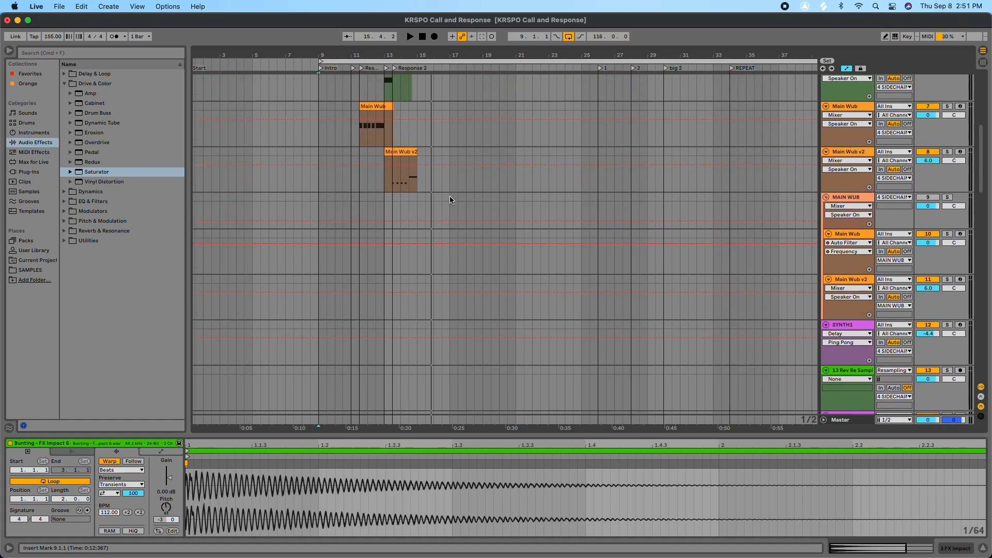
pyautogui.scroll(-20, 450, 198)
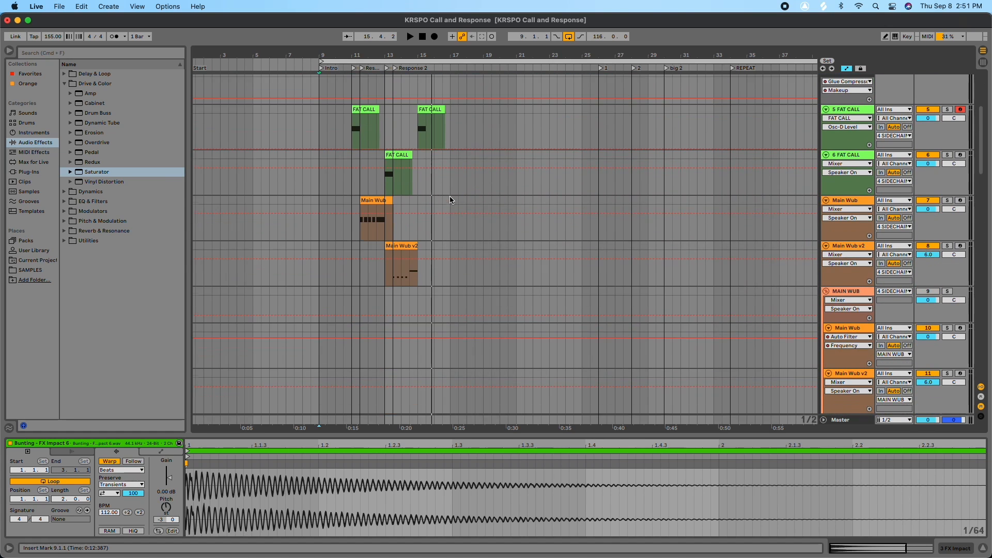
pyautogui.scroll(-3, 451, 200)
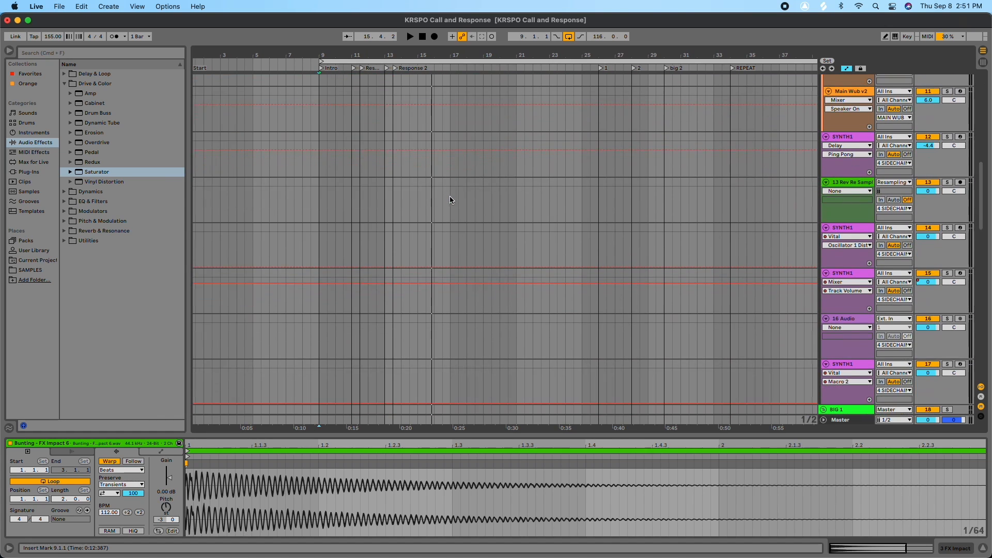
# - Arm the SYNTH1 track 14 and record a MIDI phrase on it from about bar 15 to 17 while the arrangement plays
pyautogui.moveTo(429, 58); pyautogui.dragTo(265, 56)
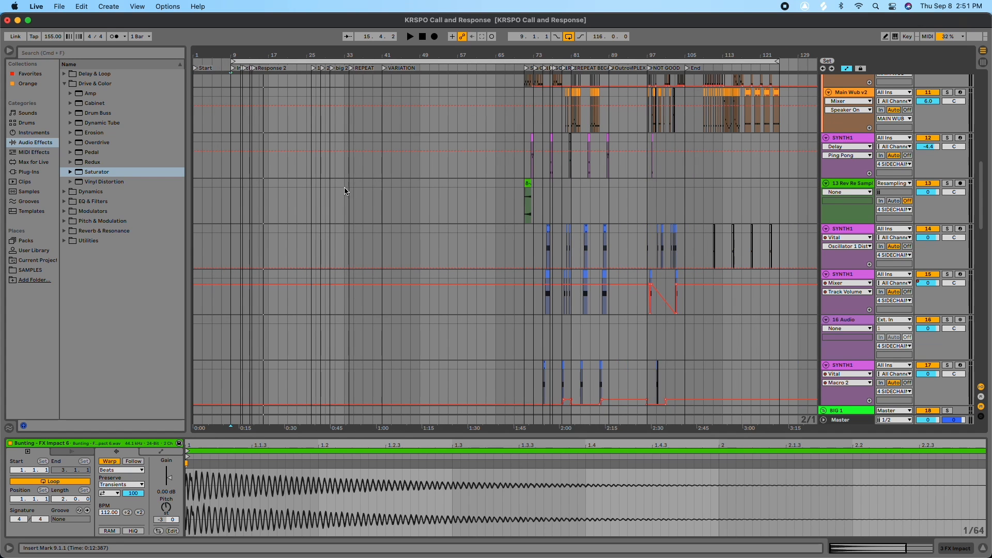
pyautogui.scroll(5, 345, 192)
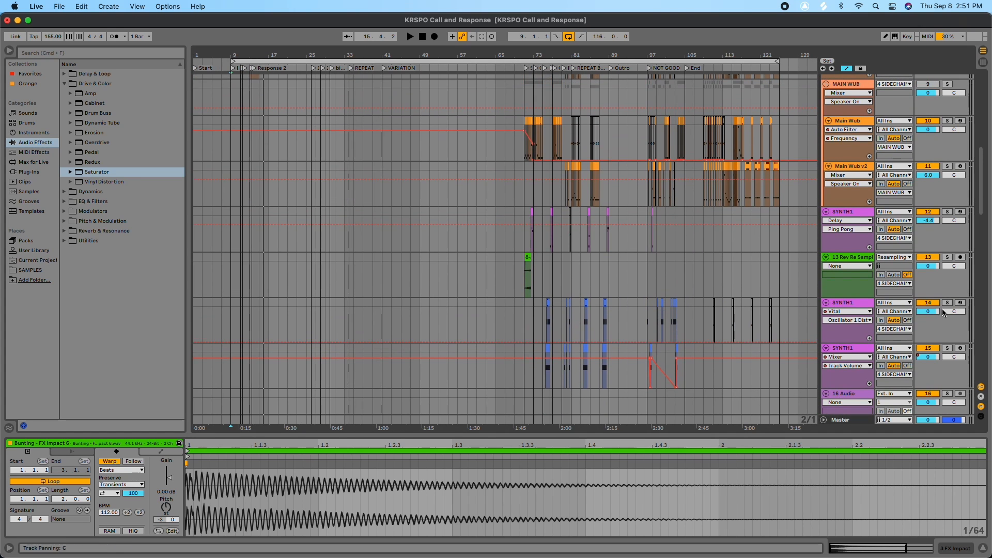
pyautogui.click(958, 303)
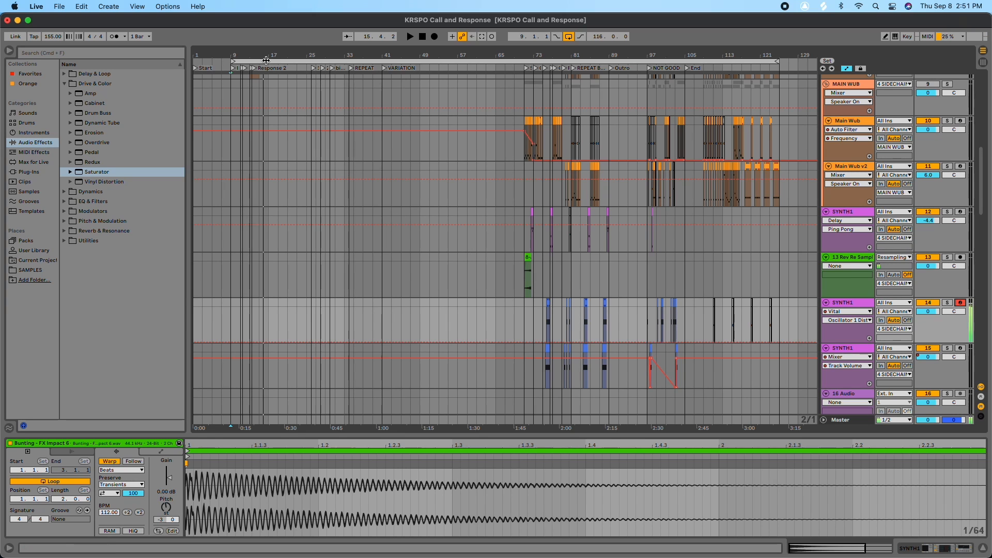
pyautogui.doubleClick(250, 68)
pyautogui.moveTo(252, 56); pyautogui.dragTo(251, 77)
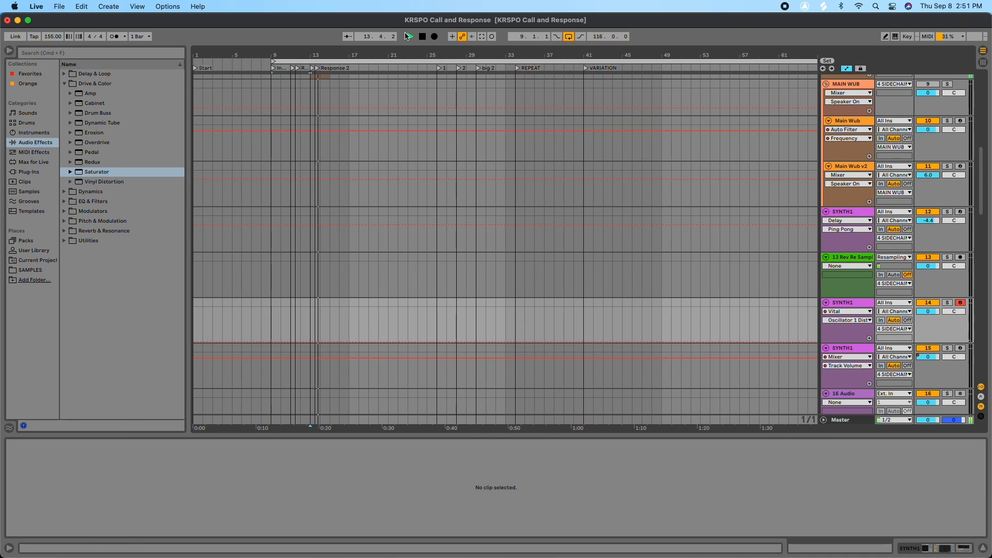
pyautogui.click(435, 36)
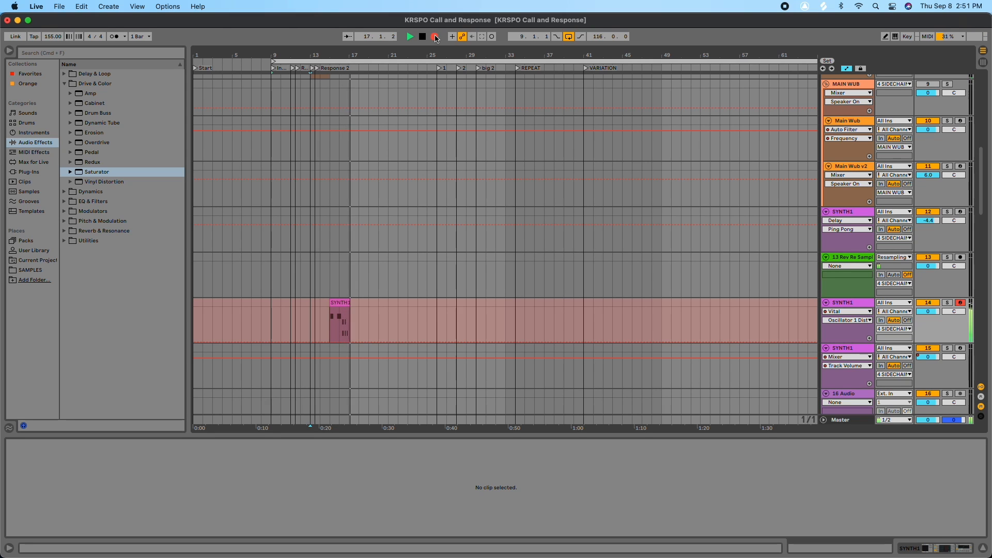
pyautogui.press('space')
# - Trim the recorded SYNTH1 clip to run from 15.3.1 to 16.2.1 and move its F0 note to start at 2.4
pyautogui.moveTo(309, 54); pyautogui.dragTo(364, 65)
pyautogui.click(372, 70)
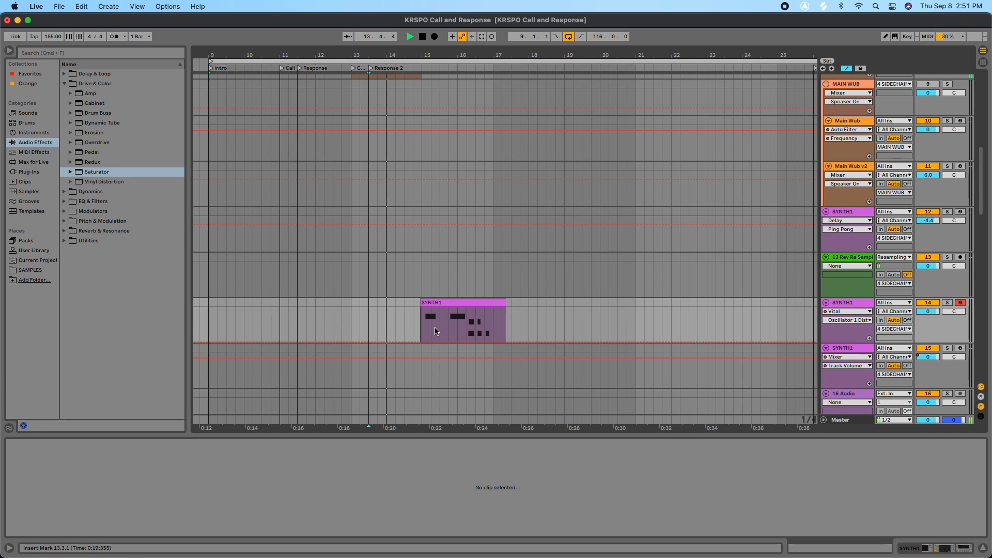
pyautogui.moveTo(422, 304); pyautogui.dragTo(439, 303)
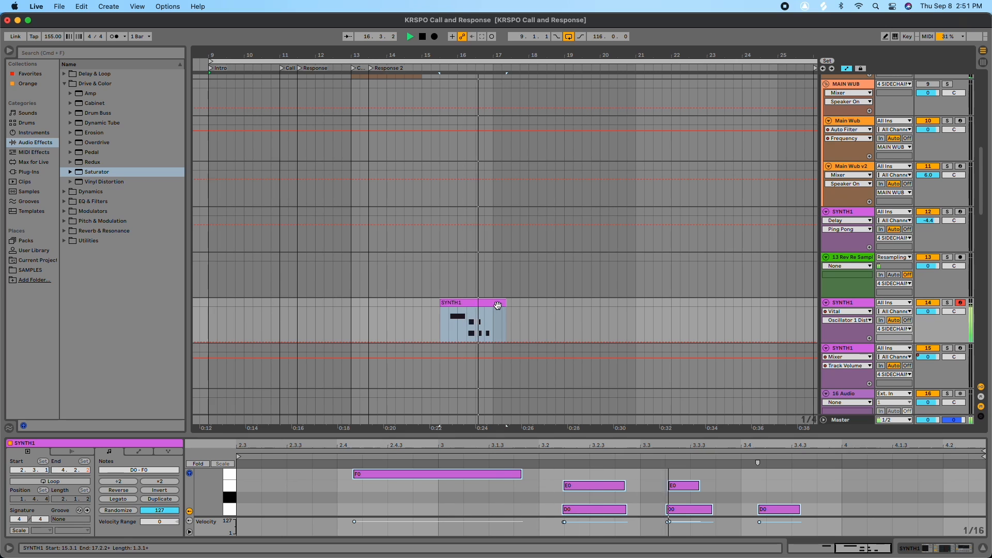
pyautogui.moveTo(505, 304); pyautogui.dragTo(466, 305)
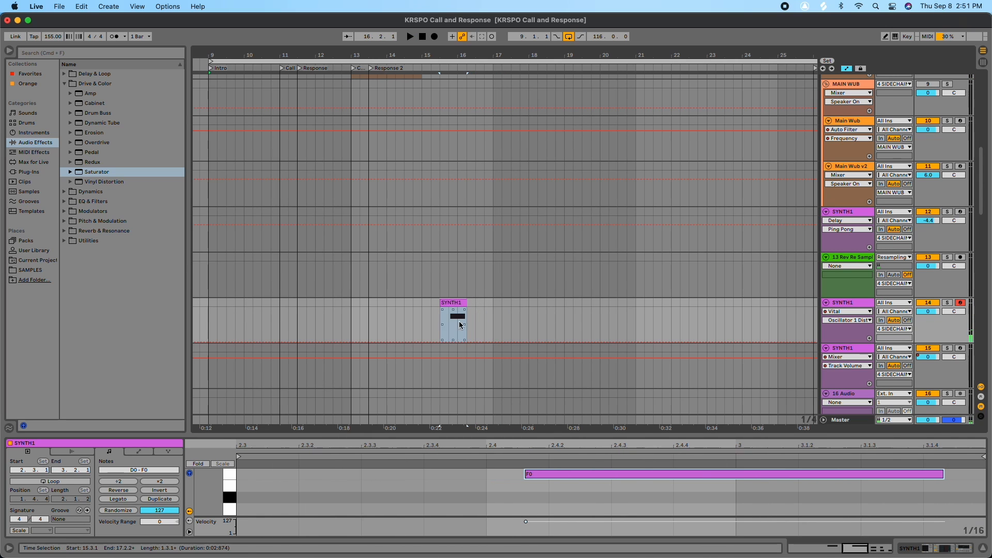
pyautogui.click(555, 474)
pyautogui.moveTo(555, 474); pyautogui.dragTo(517, 475)
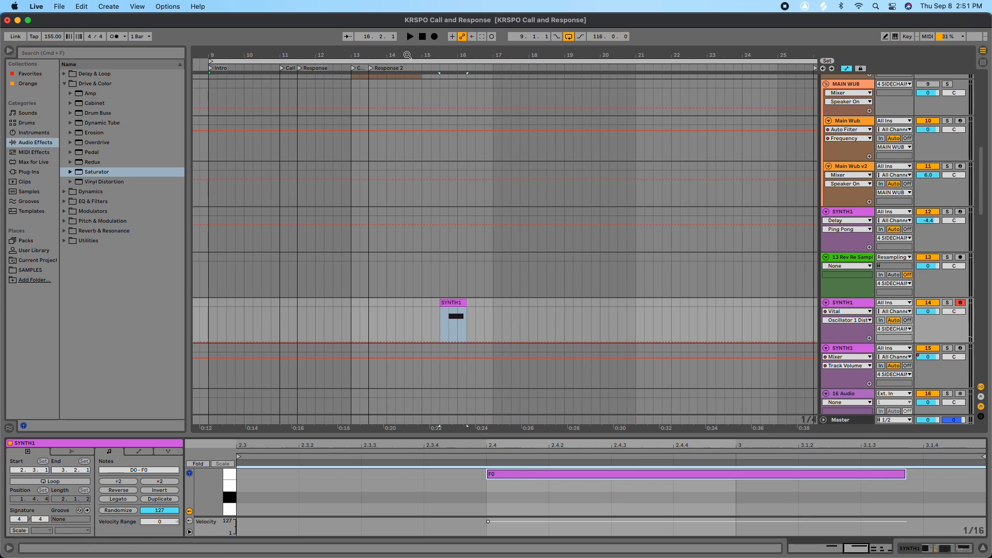
# - Duplicate the SYNTH1 track 14 with its clip and delete the clip from the original track
pyautogui.rightClick(843, 302)
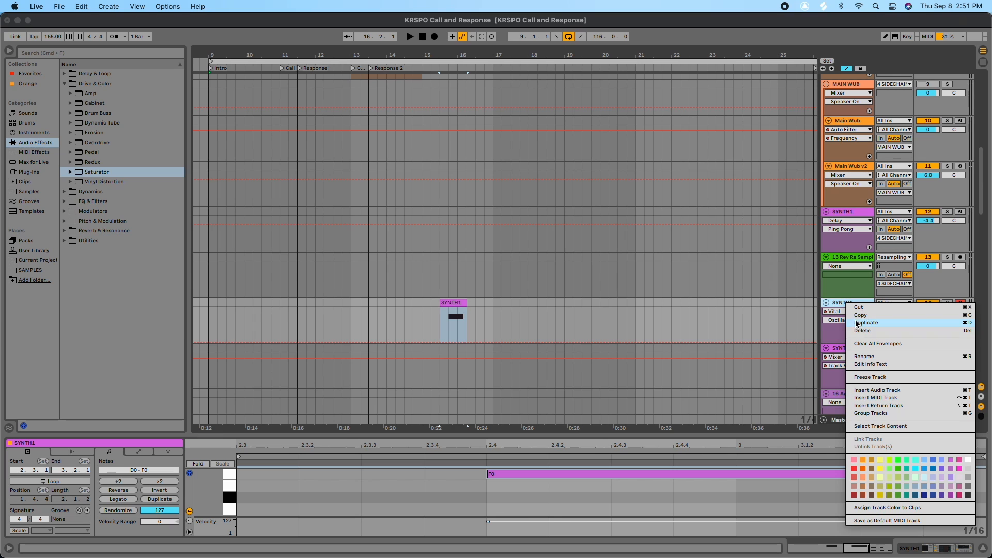
pyautogui.click(857, 323)
pyautogui.click(457, 302)
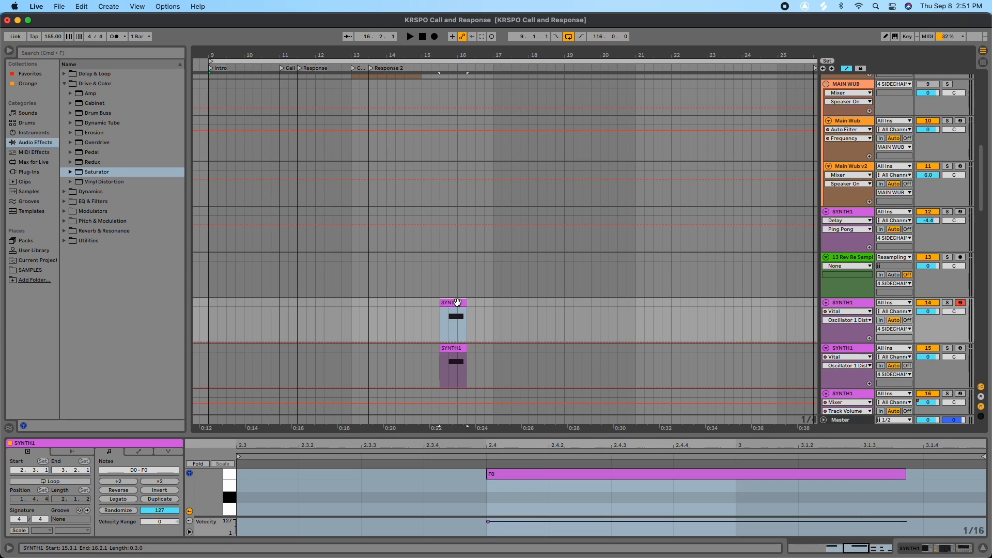
pyautogui.press('Delete')
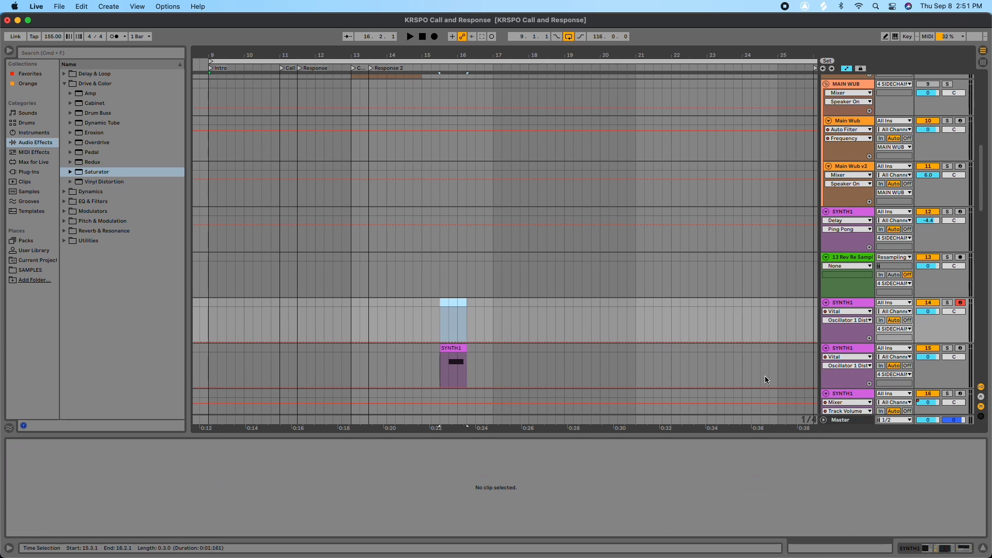
# - Move the duplicated SYNTH1 track directly below the Main Wub v2 track 8
pyautogui.click(843, 352)
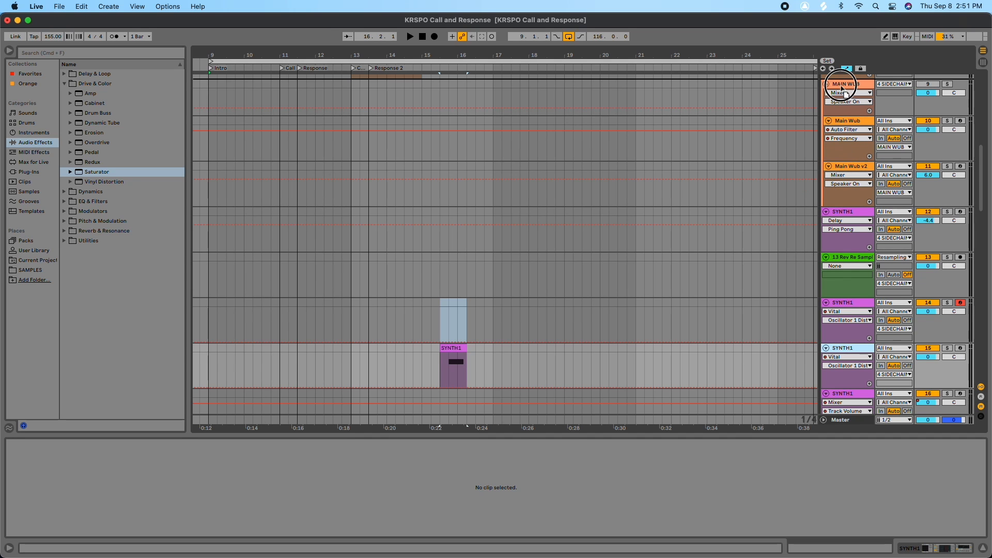
pyautogui.scroll(5, 842, 83)
pyautogui.scroll(5, 842, 70)
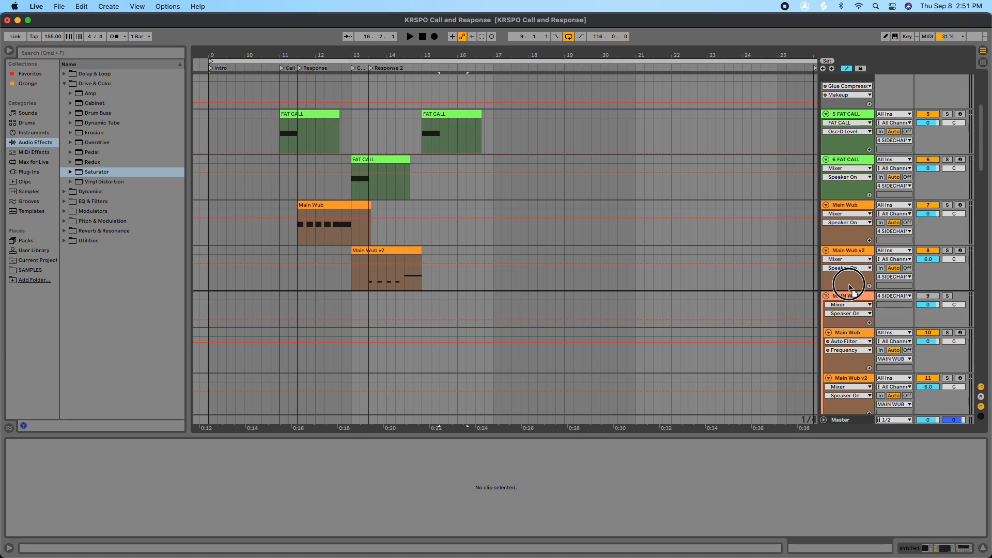
pyautogui.moveTo(849, 287); pyautogui.dragTo(849, 287)
pyautogui.scroll(8, 549, 206)
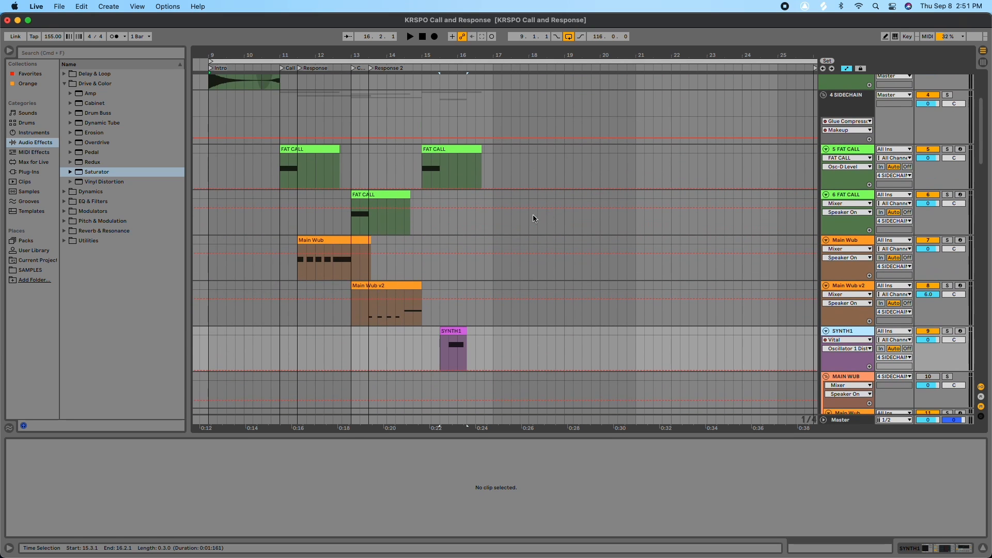
# - Recolor the moved SYNTH1 track and its clip blue-grey
pyautogui.rightClick(853, 333)
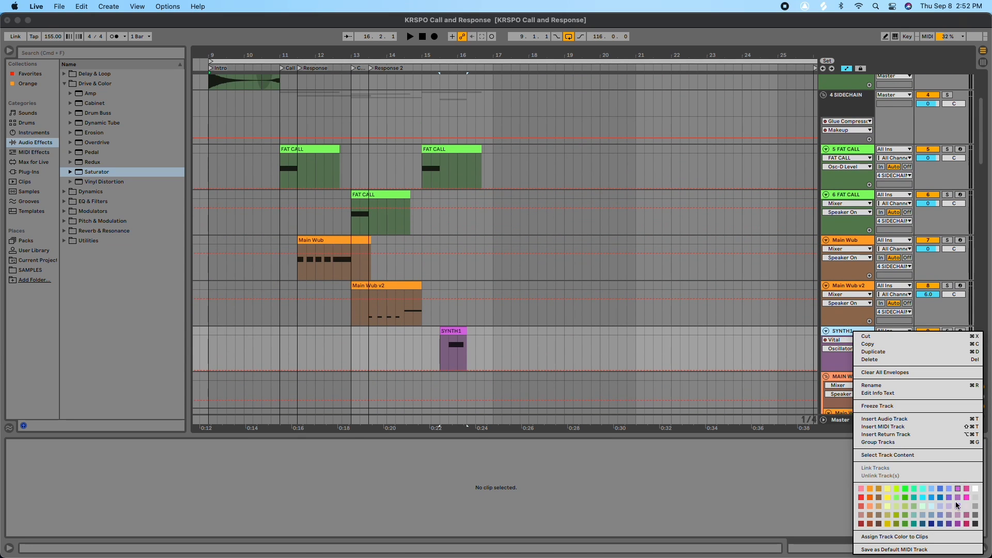
pyautogui.click(934, 516)
pyautogui.rightClick(451, 335)
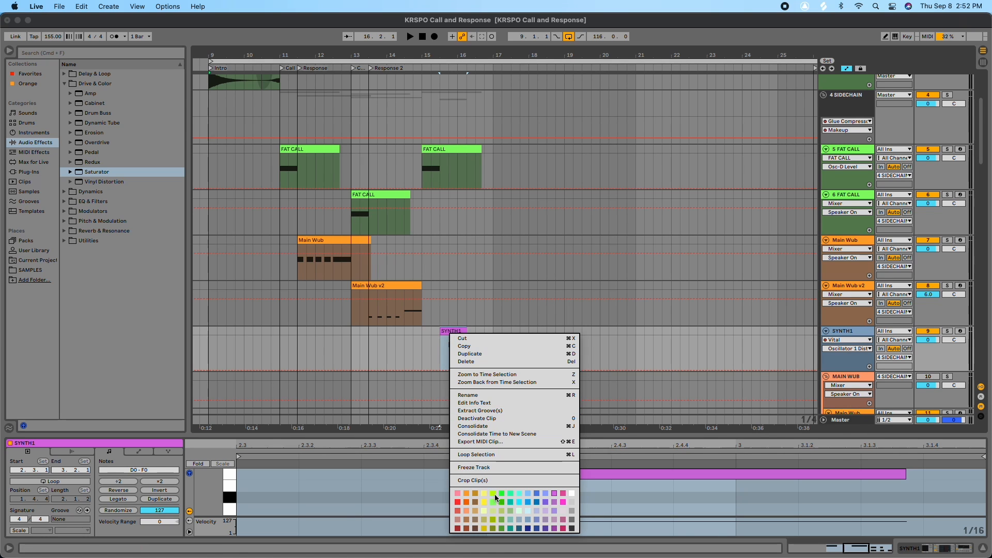
pyautogui.click(519, 522)
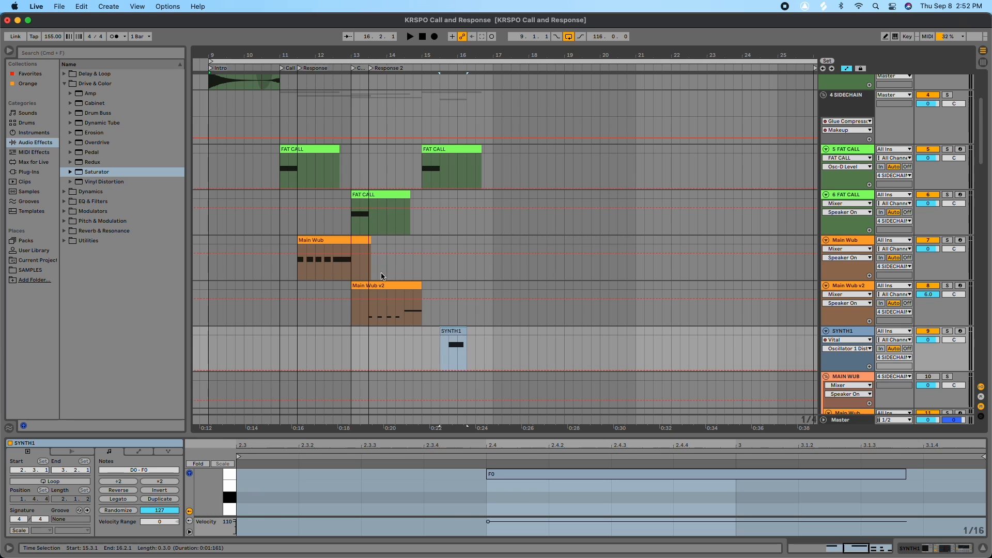
# - Add a locator named Call 3 at 15.1.1, where the third FAT CALL clip starts, and stop the playback
pyautogui.click(421, 70)
pyautogui.rightClick(422, 67)
pyautogui.click(436, 92)
pyautogui.write('Call 3')
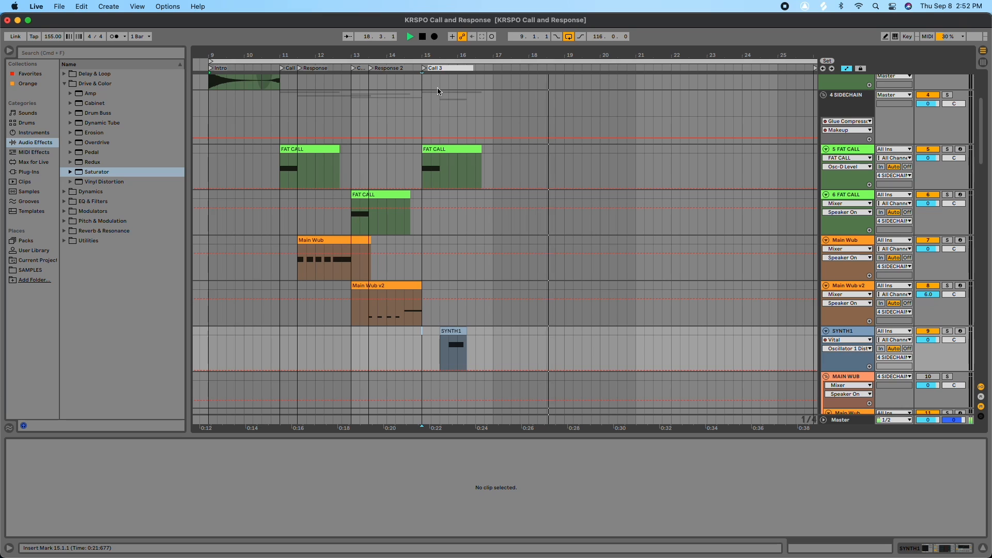
pyautogui.click(447, 85)
pyautogui.press('space')
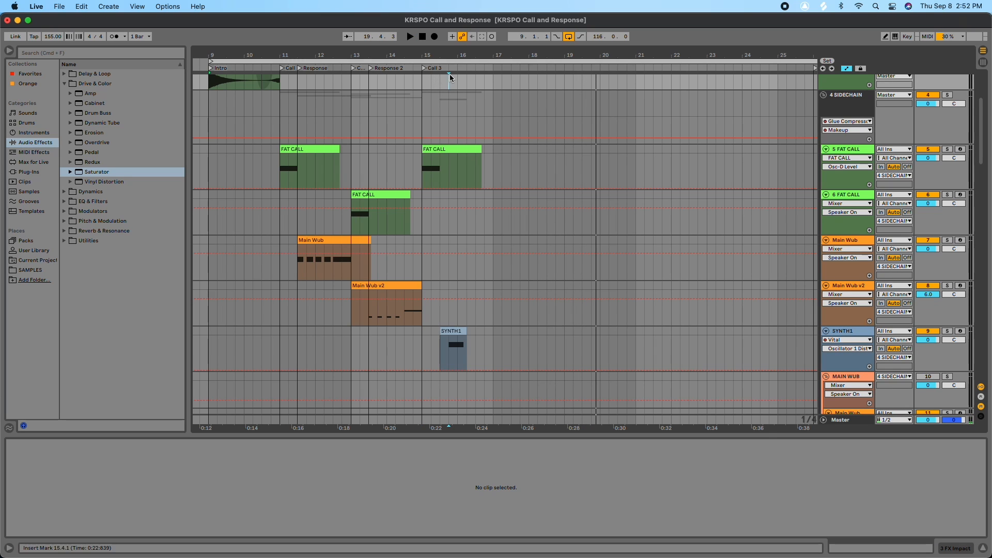
# - Add a locator named Response at 15.4.1 and move it to the start of the SYNTH1 clip
pyautogui.moveTo(454, 55); pyautogui.dragTo(488, 81)
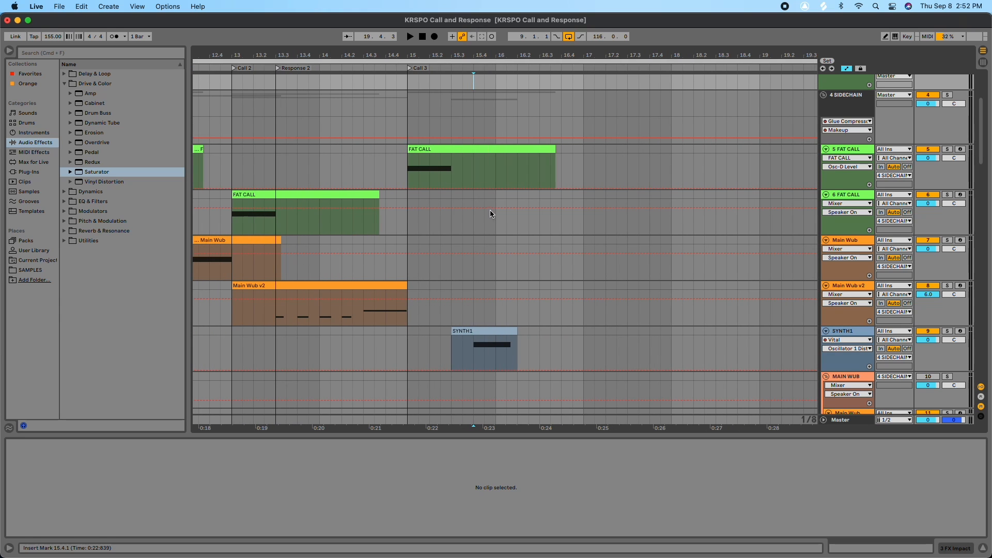
pyautogui.rightClick(472, 66)
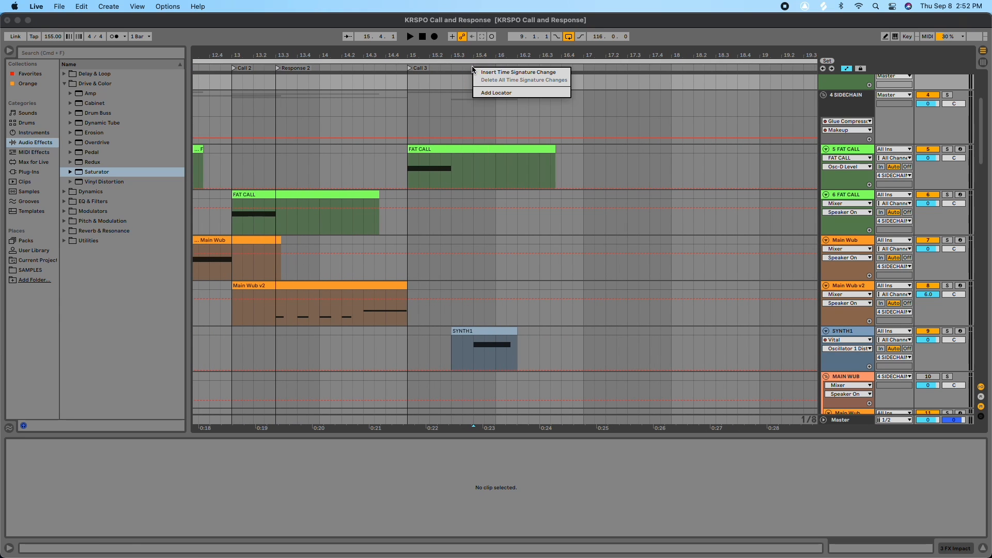
pyautogui.click(486, 93)
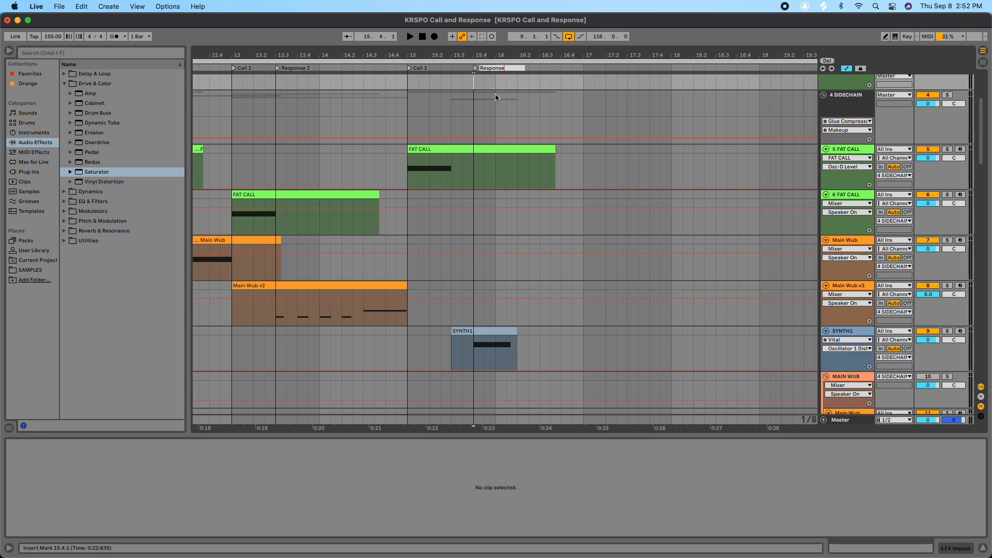
pyautogui.moveTo(474, 52); pyautogui.dragTo(472, 53)
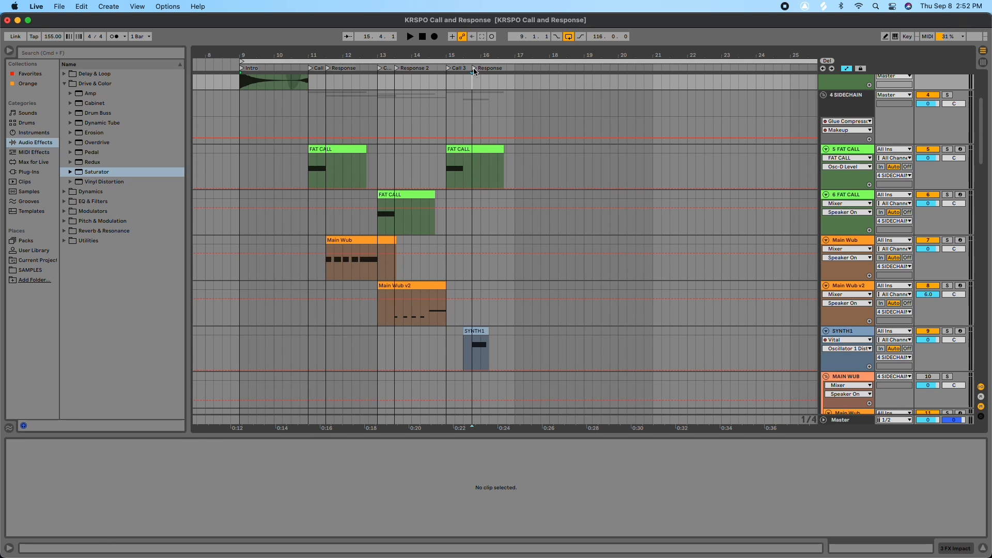
pyautogui.moveTo(474, 71); pyautogui.dragTo(466, 72)
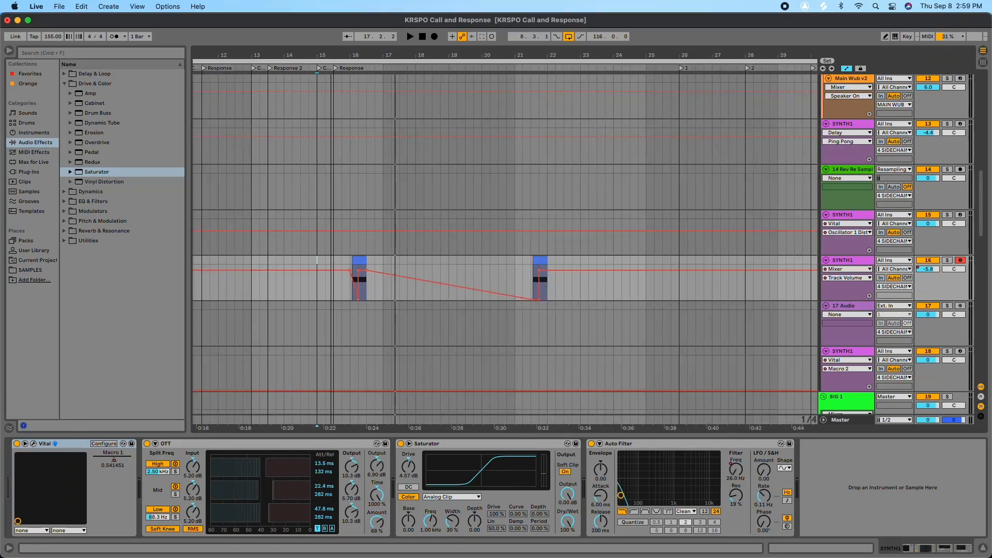
# - Play the arrangement from the Call 3 locator through the SYNTH1 response clips and stop the playback
pyautogui.scroll(5, 371, 153)
pyautogui.scroll(-2, 373, 149)
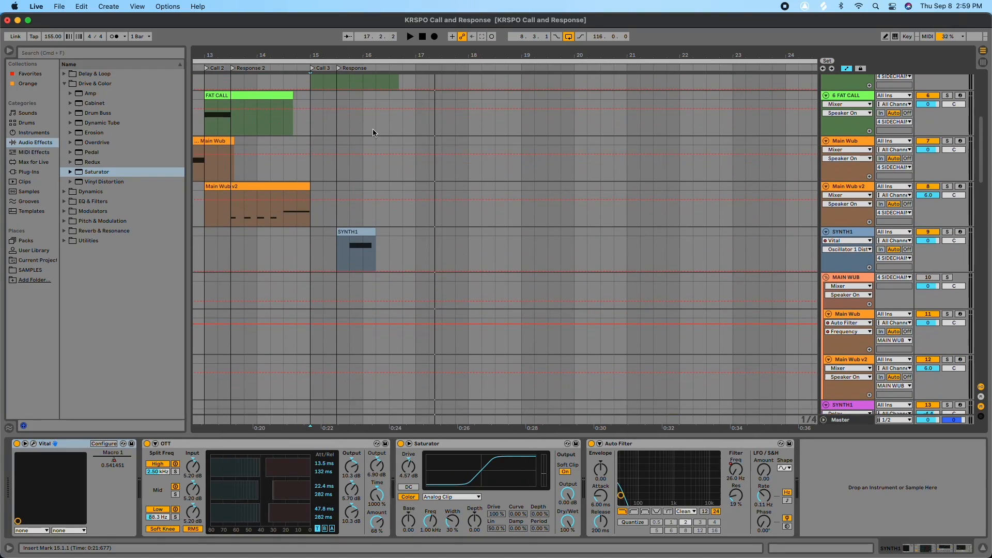
pyautogui.hscroll(-3, 361, 126)
pyautogui.scroll(3, 364, 126)
pyautogui.hscroll(1, 364, 125)
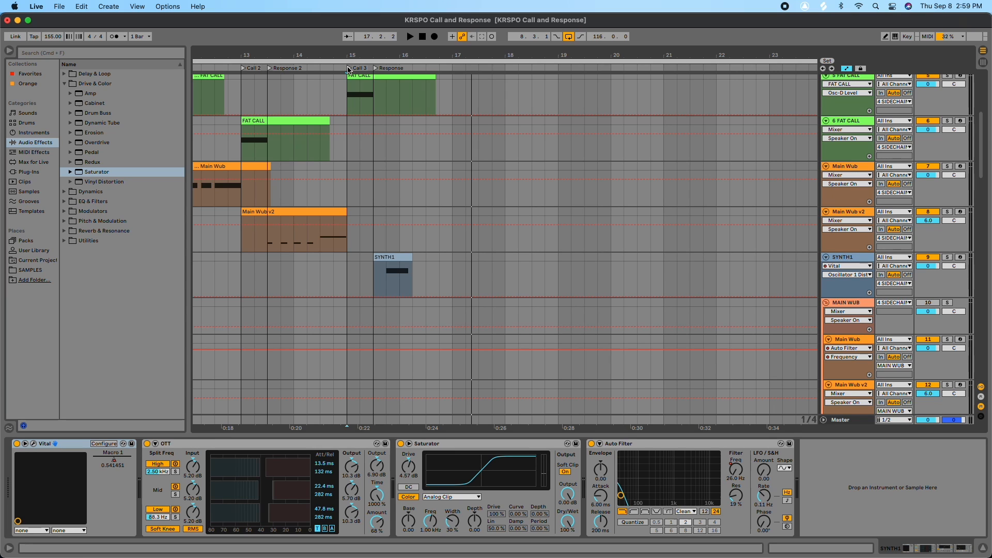
pyautogui.hscroll(-3, 363, 95)
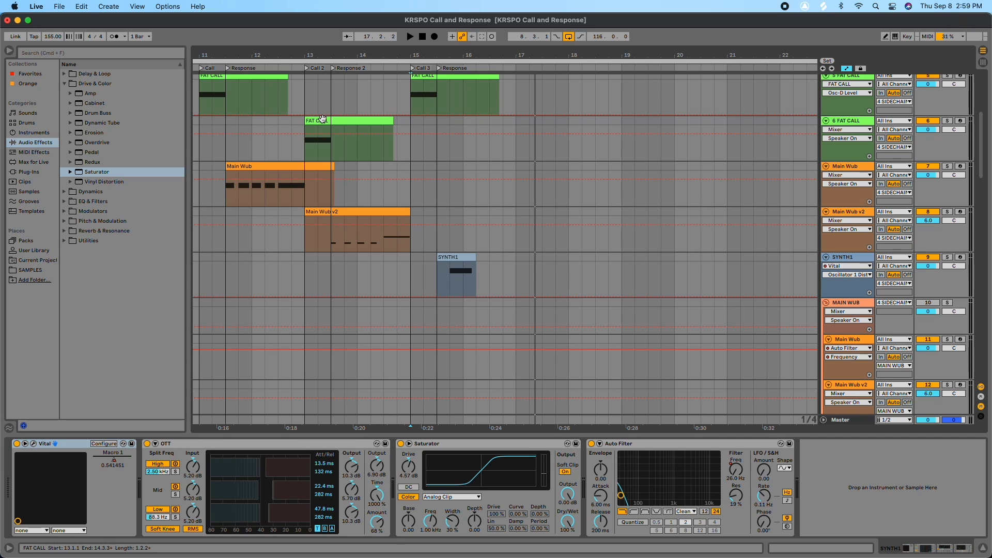
pyautogui.click(412, 71)
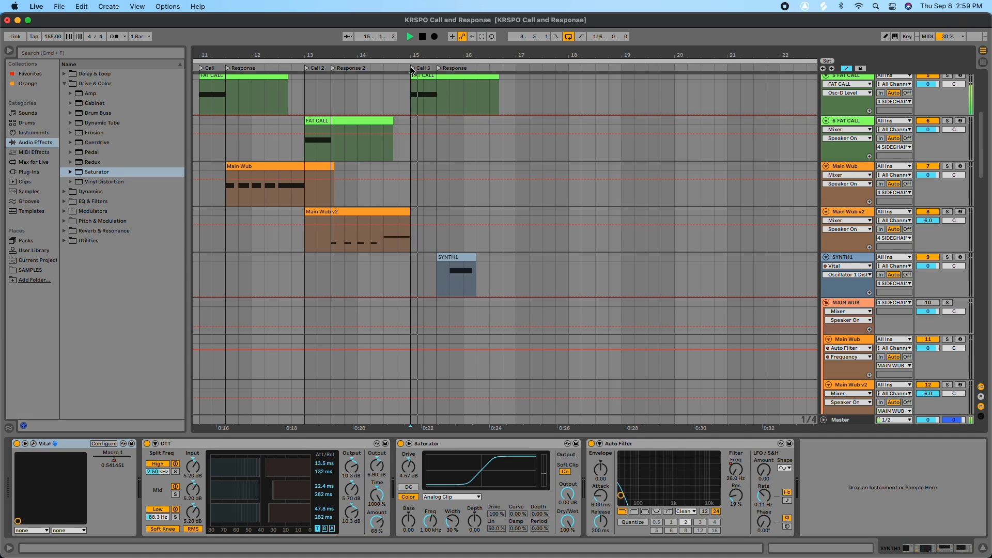
pyautogui.scroll(-3, 511, 136)
pyautogui.scroll(-5, 511, 136)
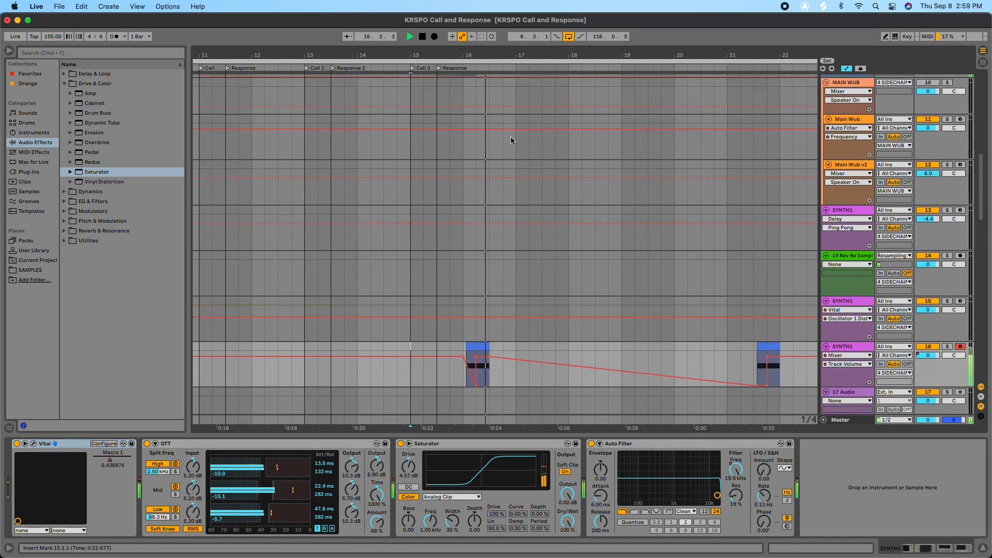
pyautogui.press('space')
pyautogui.scroll(5, 505, 129)
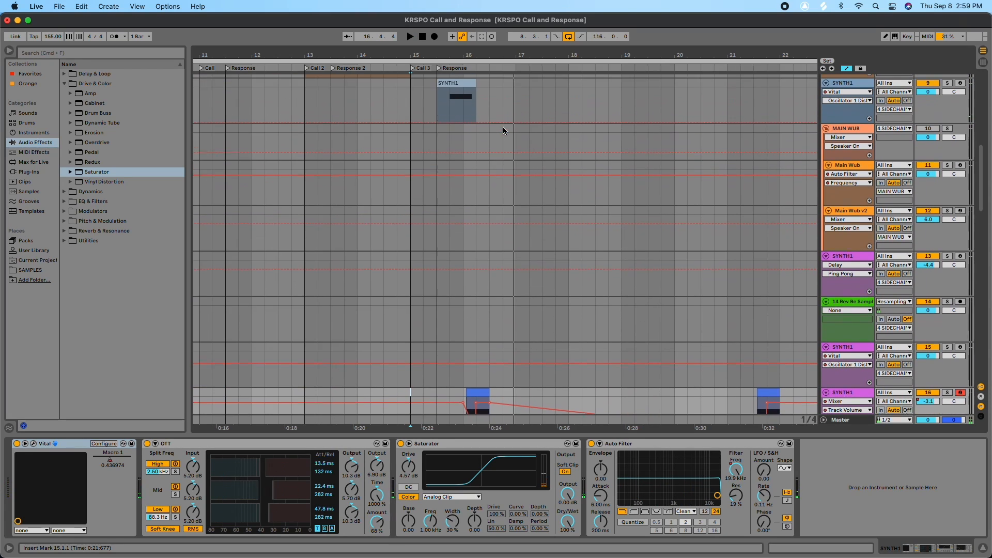
# - Replay the third response from the Response locator above the blue-grey SYNTH1 clip and locate the clips on SYNTH1 track 16
pyautogui.click(440, 70)
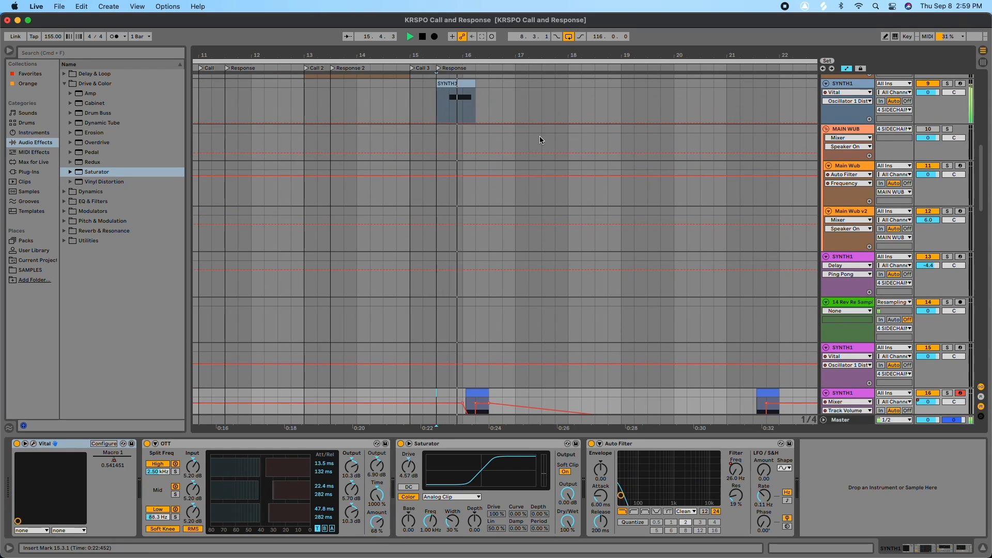
pyautogui.scroll(-2, 539, 135)
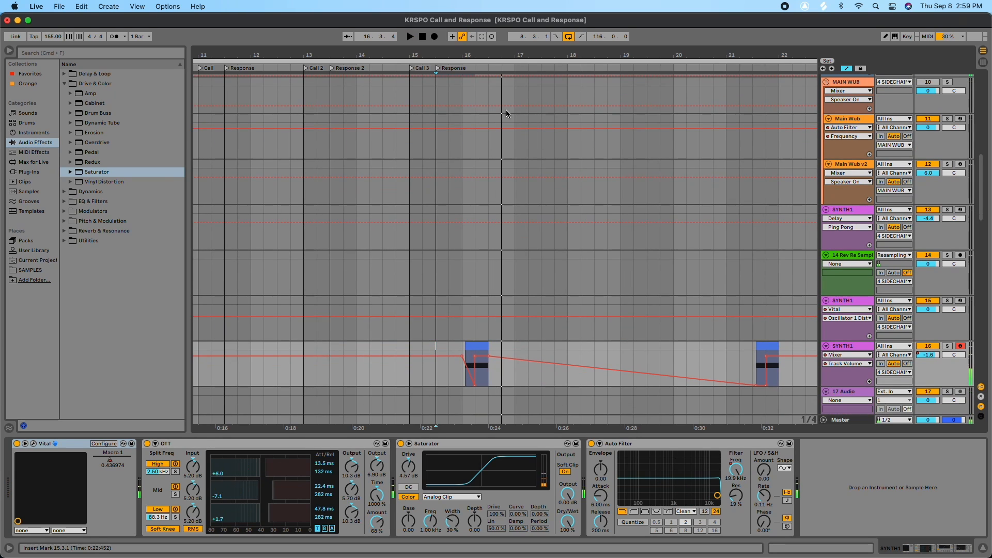
pyautogui.scroll(2, 507, 110)
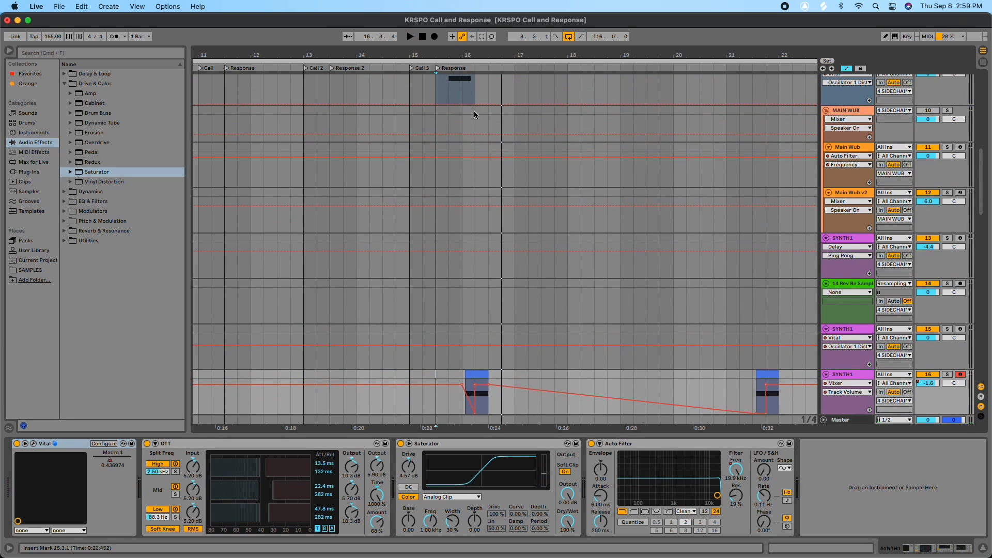
pyautogui.scroll(-2, 508, 257)
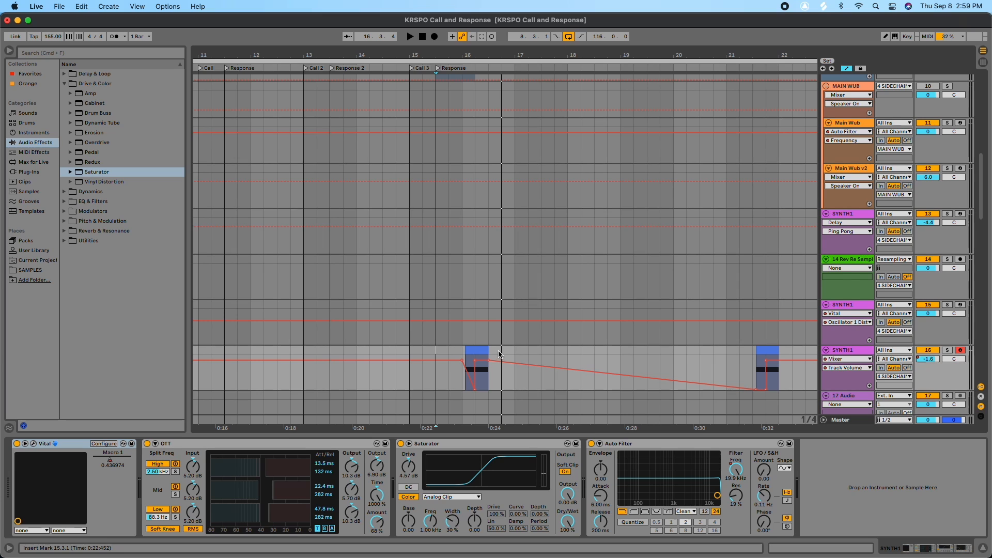
# - Move the second clip on SYNTH1 track 16 to 16.3.1, directly behind the first clip
pyautogui.scroll(-1, 501, 355)
pyautogui.click(765, 326)
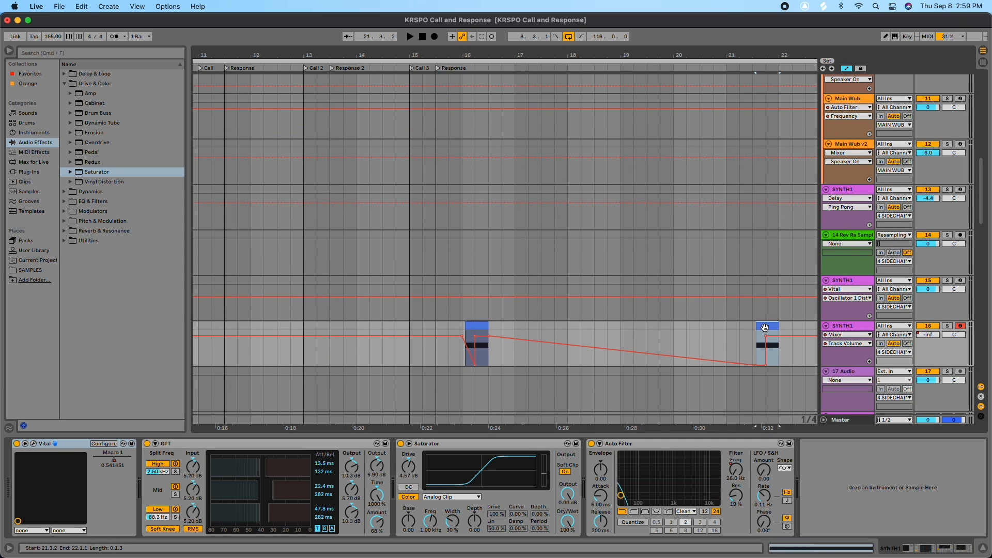
pyautogui.press('Delete')
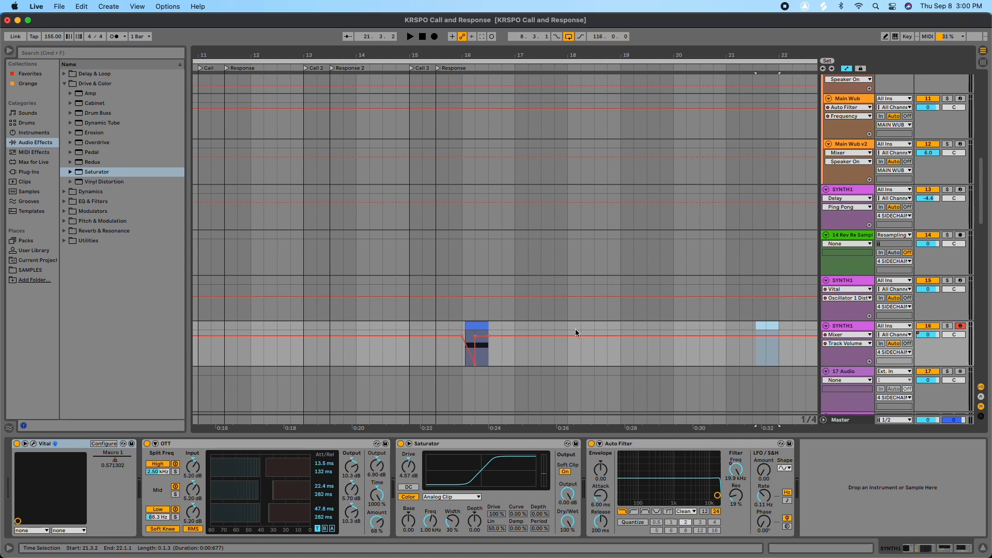
pyautogui.click(488, 350)
pyautogui.press('super+v')
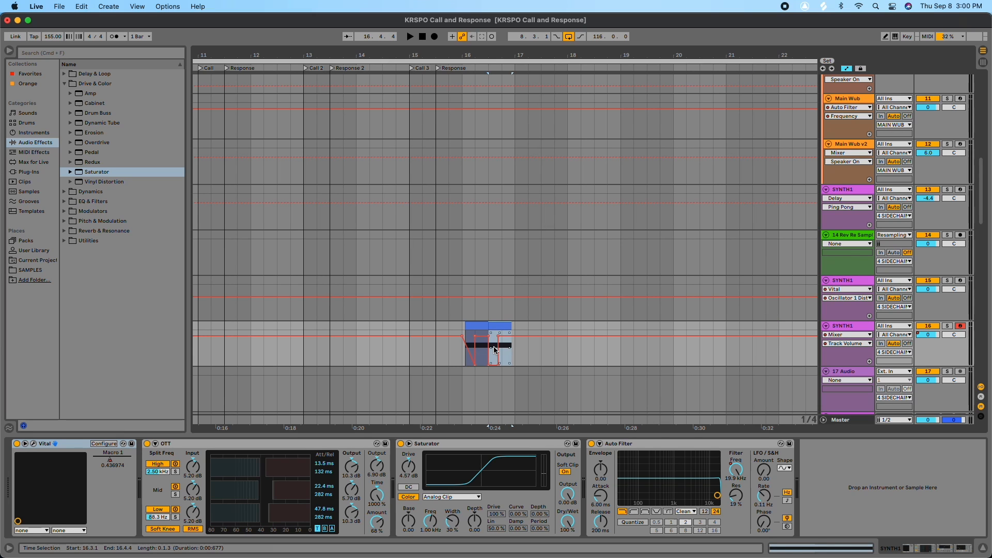
# - Remove a low volume automation point in the moved SYNTH1 clip, listening from the Response and Call 3 locators
pyautogui.click(435, 72)
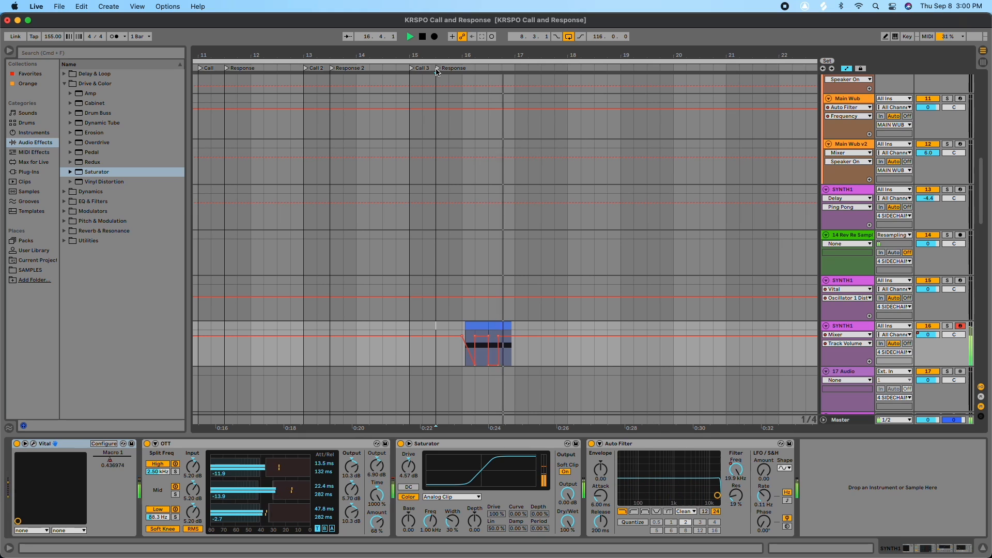
pyautogui.click(497, 365)
pyautogui.press('space')
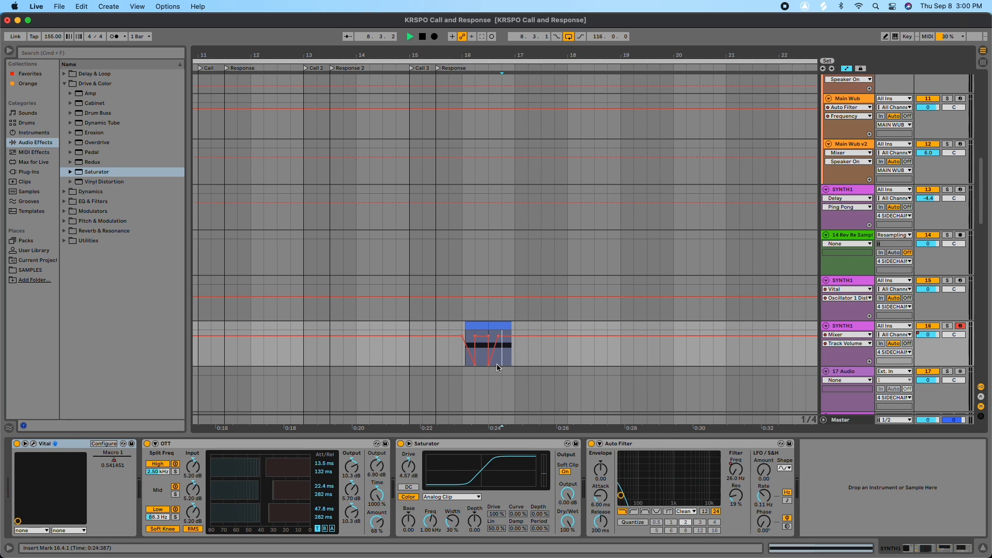
pyautogui.click(413, 72)
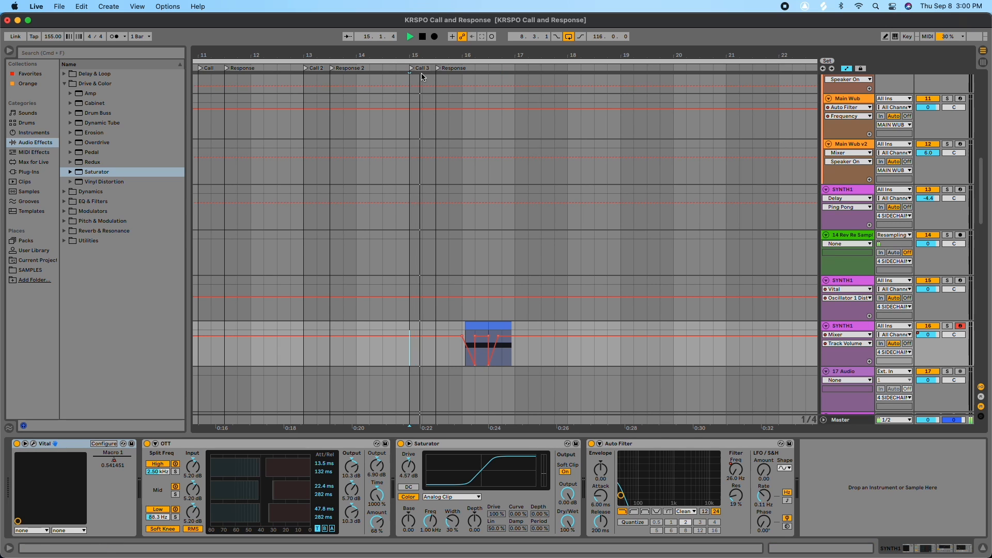
# - Remove the remaining Track Volume dip from the moved SYNTH1 clip and replay it from the Response locator
pyautogui.click(853, 343)
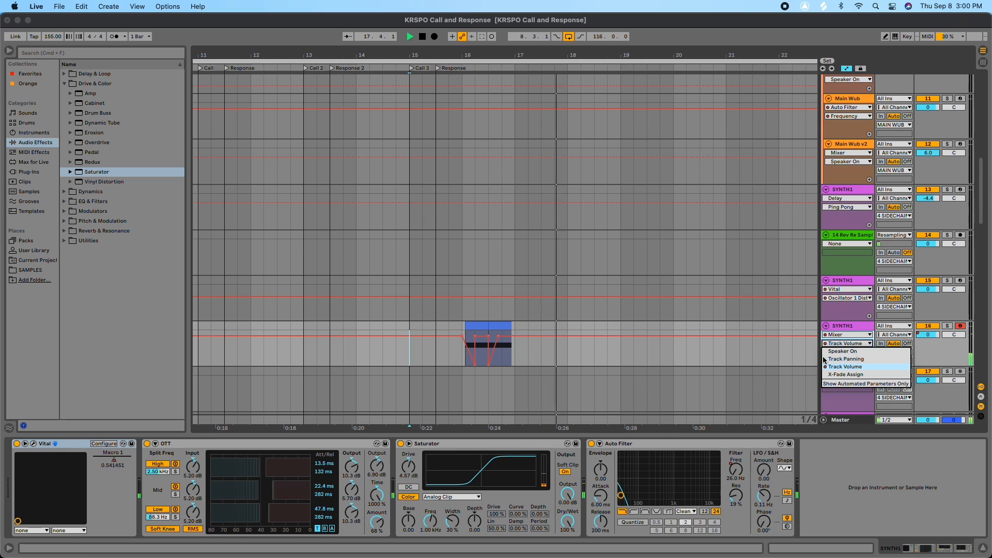
pyautogui.click(488, 337)
pyautogui.press('space')
pyautogui.click(486, 338)
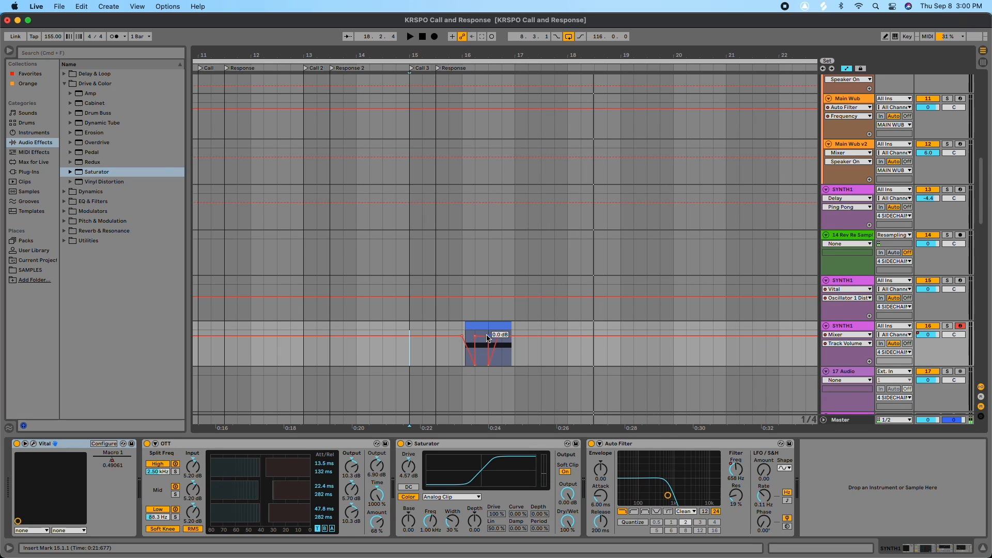
pyautogui.click(437, 69)
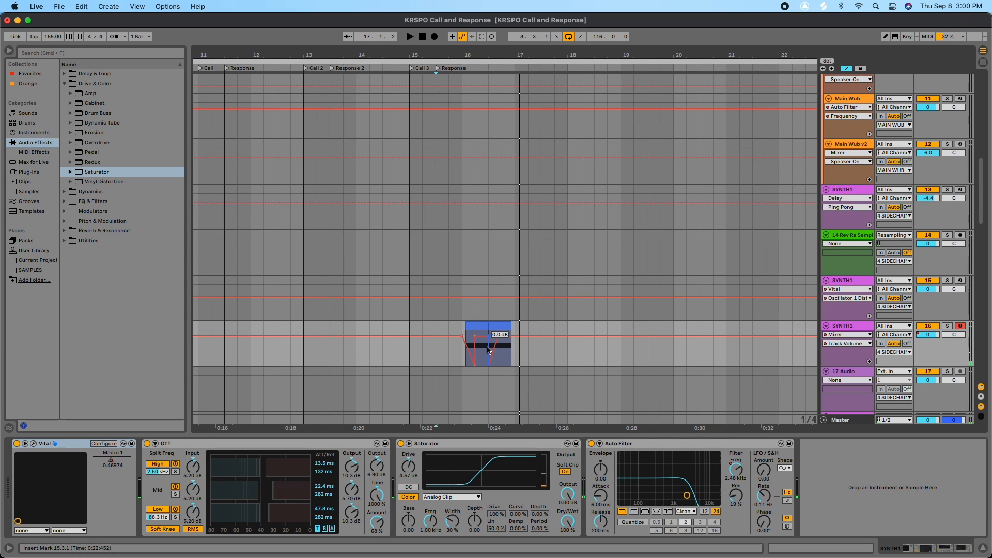
pyautogui.moveTo(489, 364); pyautogui.dragTo(489, 346)
pyautogui.click(437, 70)
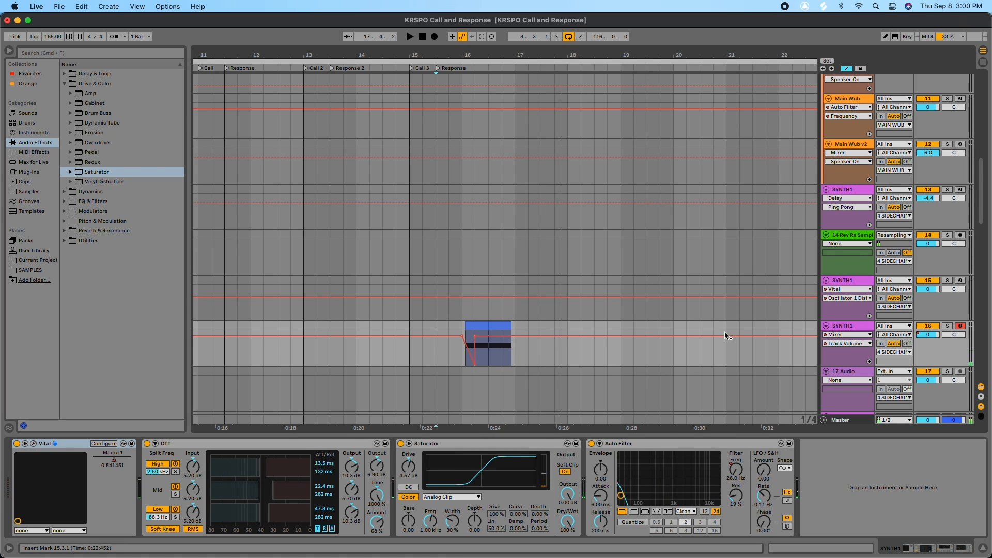
# - Inspect the automation of SYNTH1 track 16, showing Vital Macro 1 and the Auto Filter Frequency
pyautogui.click(844, 344)
pyautogui.click(843, 335)
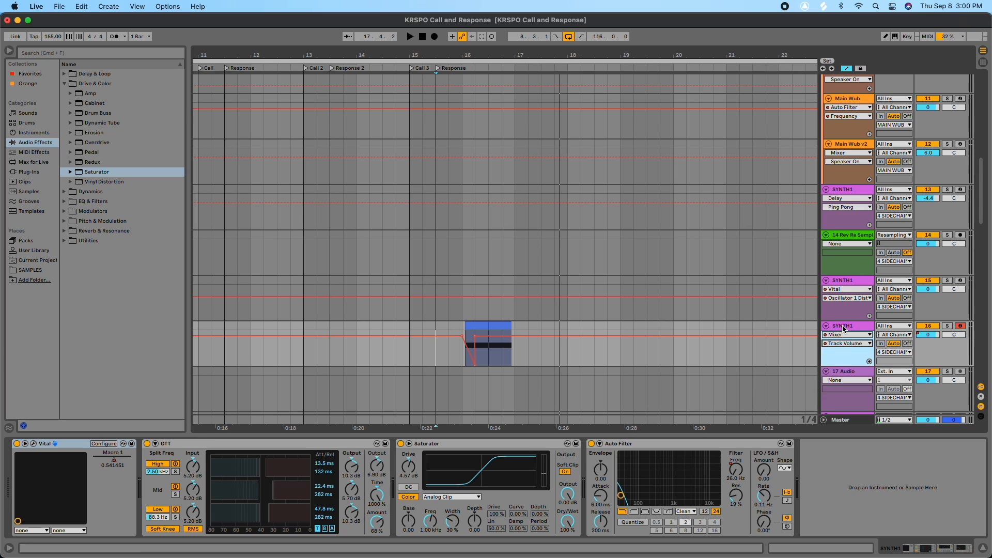
pyautogui.click(837, 335)
pyautogui.click(844, 350)
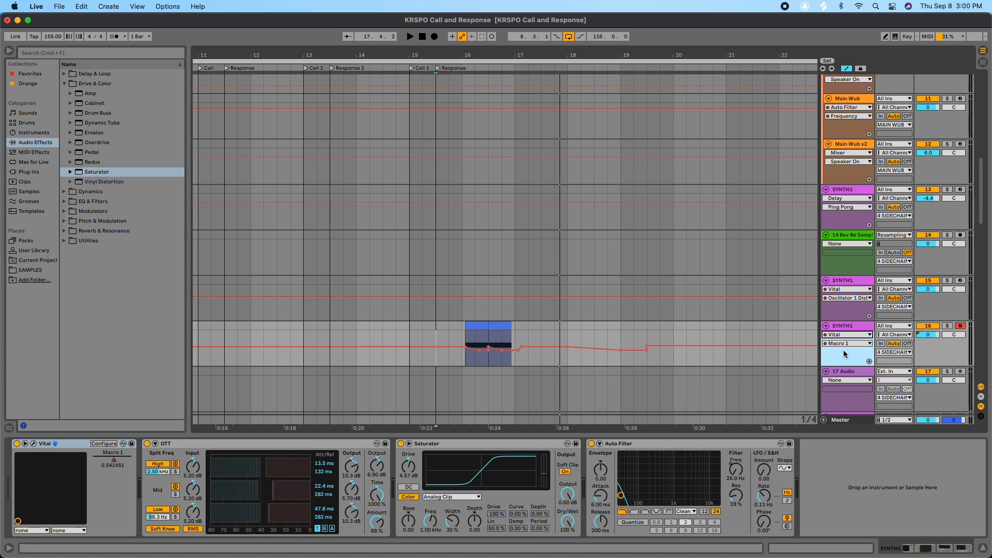
pyautogui.click(844, 344)
pyautogui.click(841, 325)
pyautogui.click(841, 327)
pyautogui.click(840, 334)
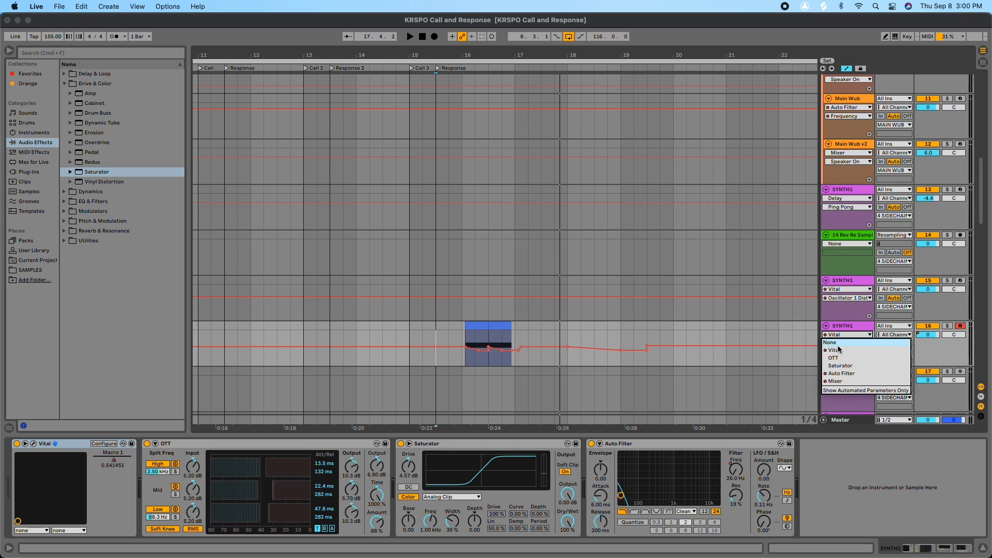
pyautogui.click(837, 373)
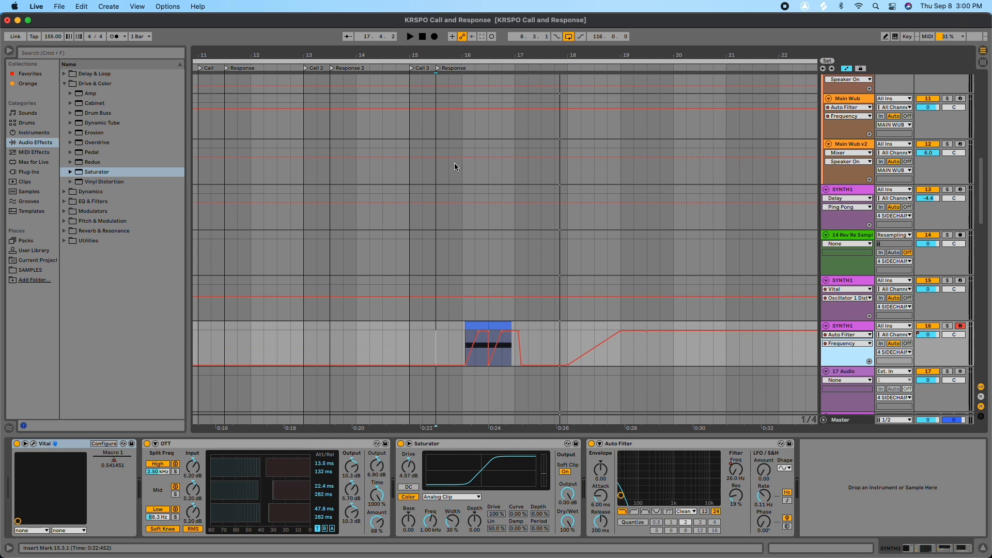
# - Raise the Auto Filter resonance on SYNTH1 track 16 to 46 % and listen from the Response locator
pyautogui.click(440, 71)
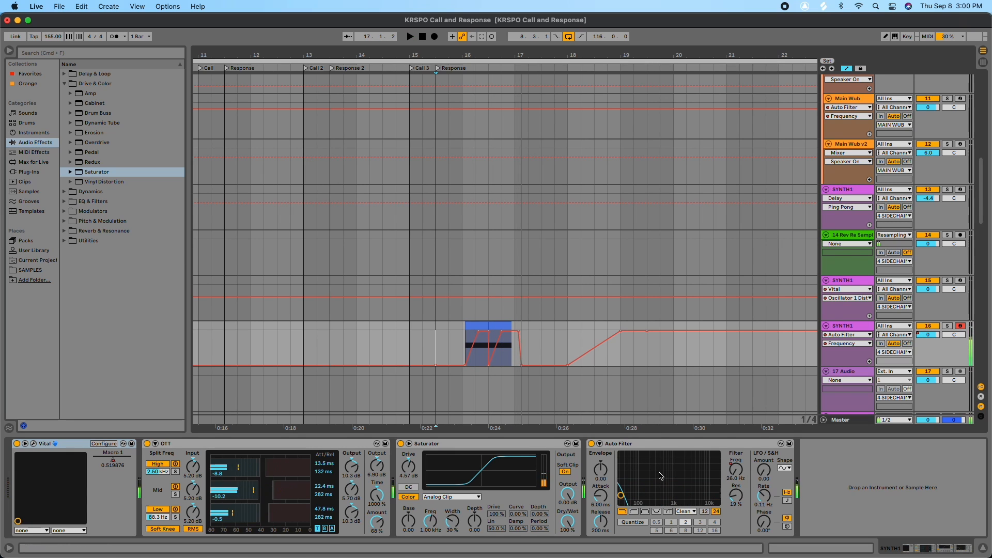
pyautogui.moveTo(739, 497); pyautogui.dragTo(739, 491)
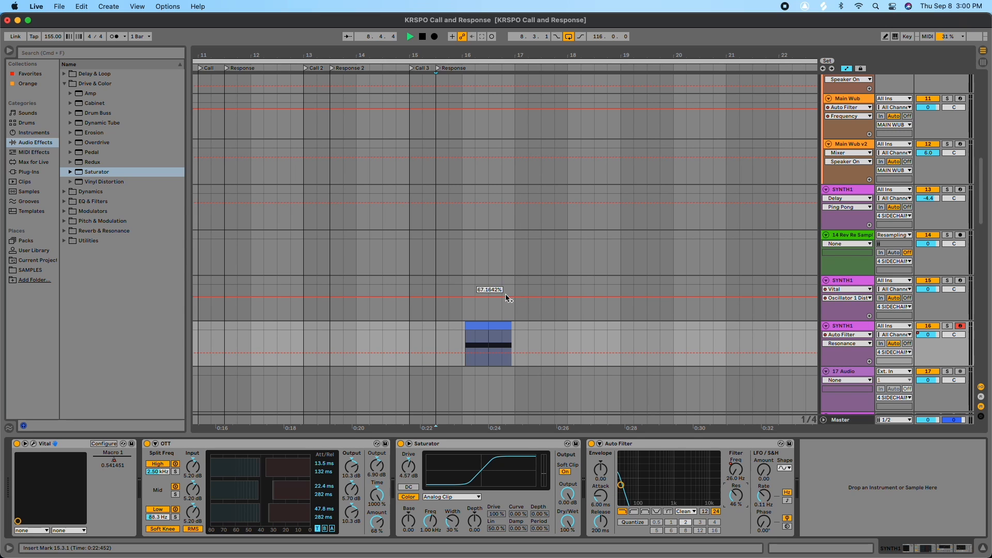
pyautogui.click(438, 69)
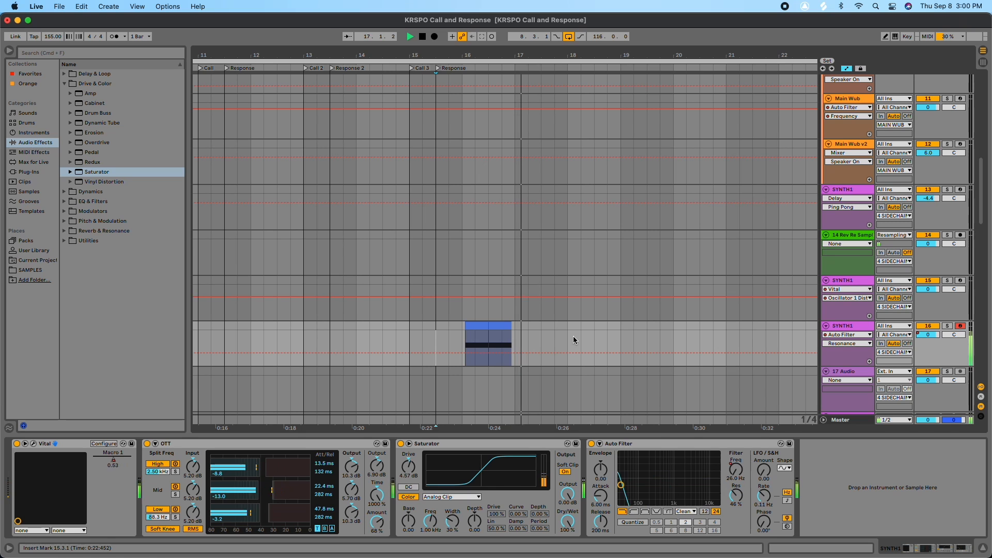
# - Examine the overall layout of the FAT CALL, Main Wub and SYNTH1 clips along the timeline
pyautogui.scroll(8, 497, 186)
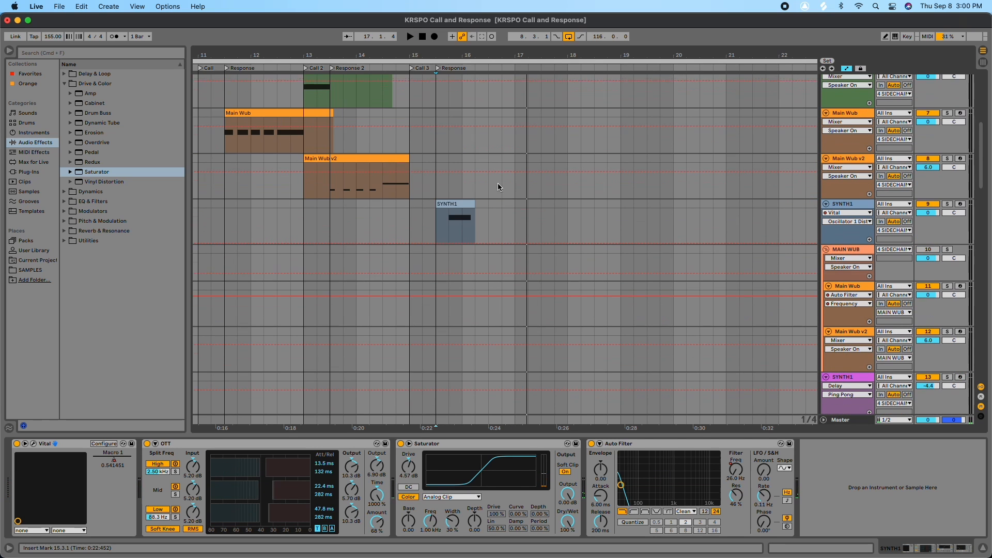
pyautogui.moveTo(443, 53); pyautogui.dragTo(444, 28)
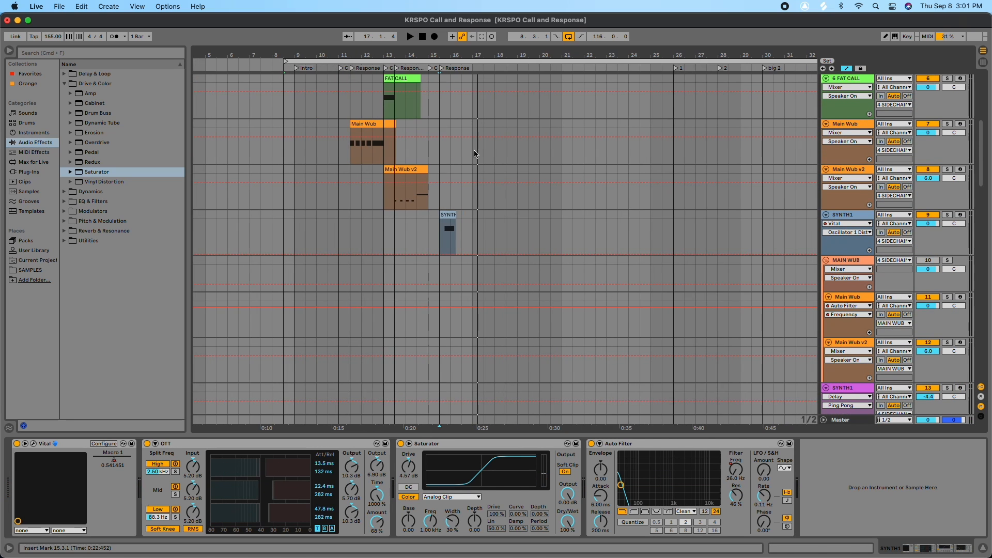
pyautogui.scroll(3, 475, 154)
pyautogui.scroll(3, 476, 152)
pyautogui.hscroll(-3, 477, 152)
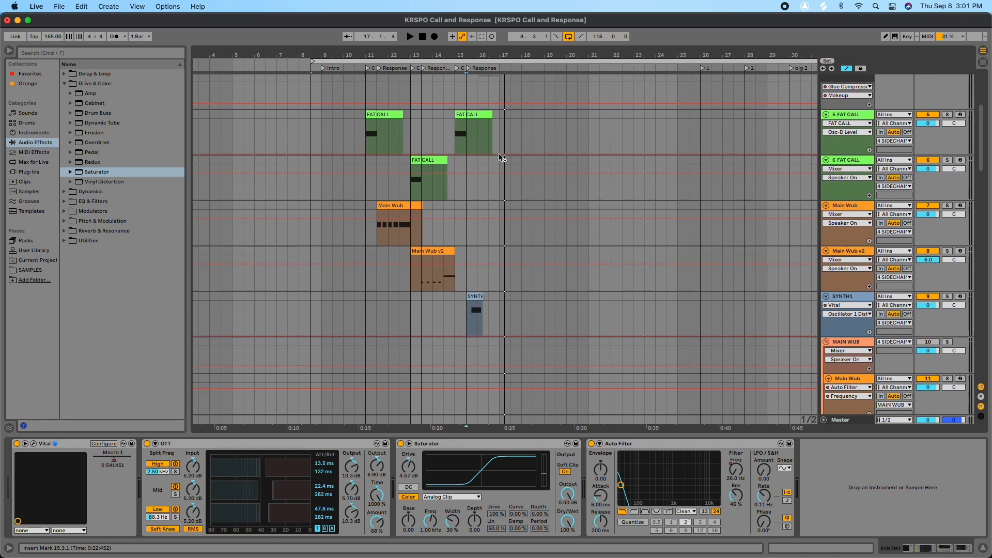
pyautogui.moveTo(456, 58); pyautogui.dragTo(456, 54)
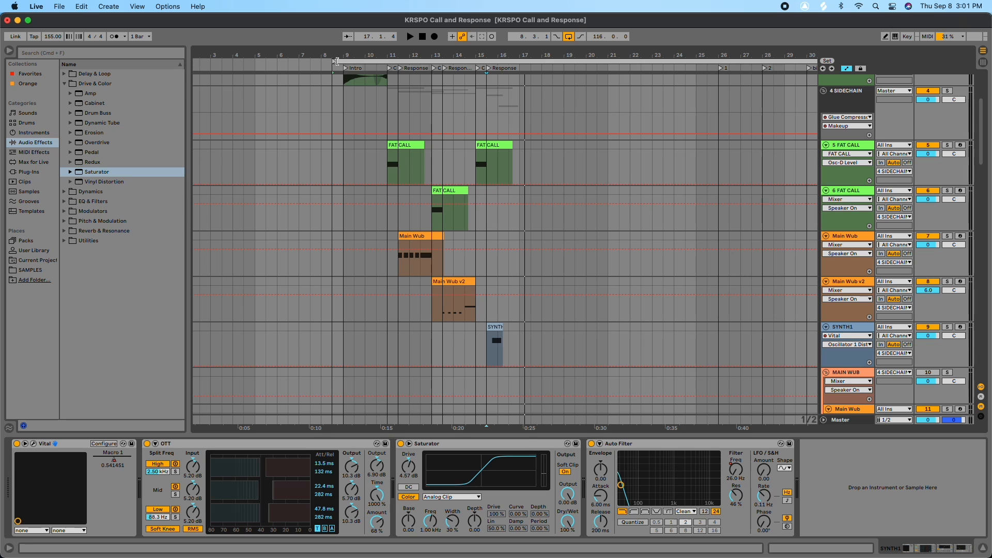
pyautogui.scroll(1, 476, 165)
pyautogui.scroll(-4, 490, 177)
pyautogui.scroll(2, 490, 177)
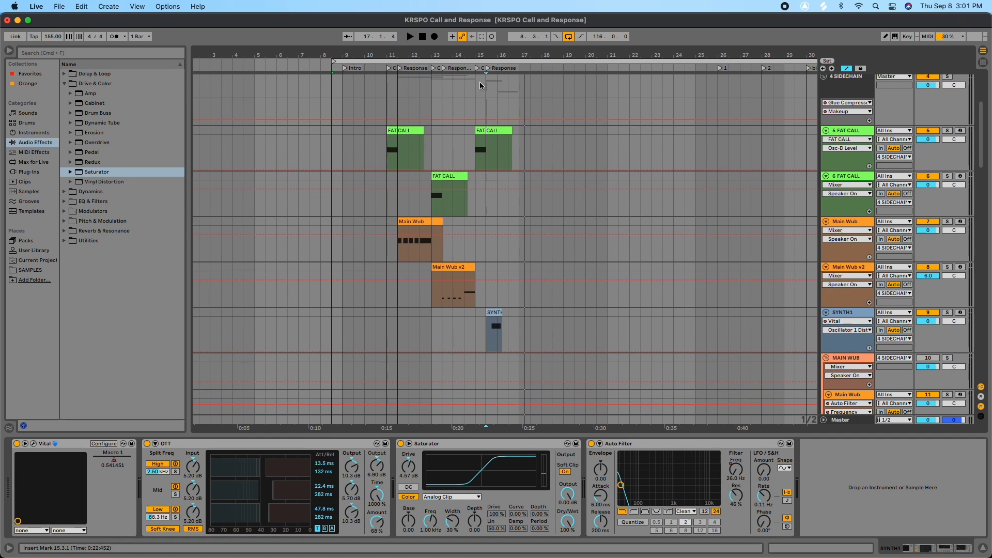
# - Play from the Call 3 locator and follow the call and response clips across the tracks
pyautogui.click(478, 70)
pyautogui.scroll(-10, 532, 137)
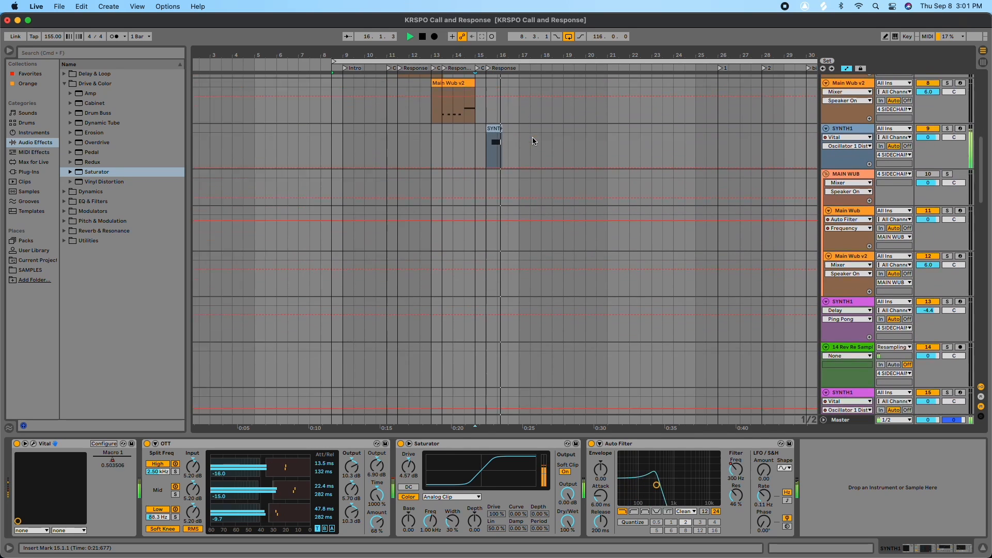
pyautogui.scroll(10, 532, 137)
pyautogui.scroll(-3, 533, 138)
pyautogui.scroll(-8, 532, 137)
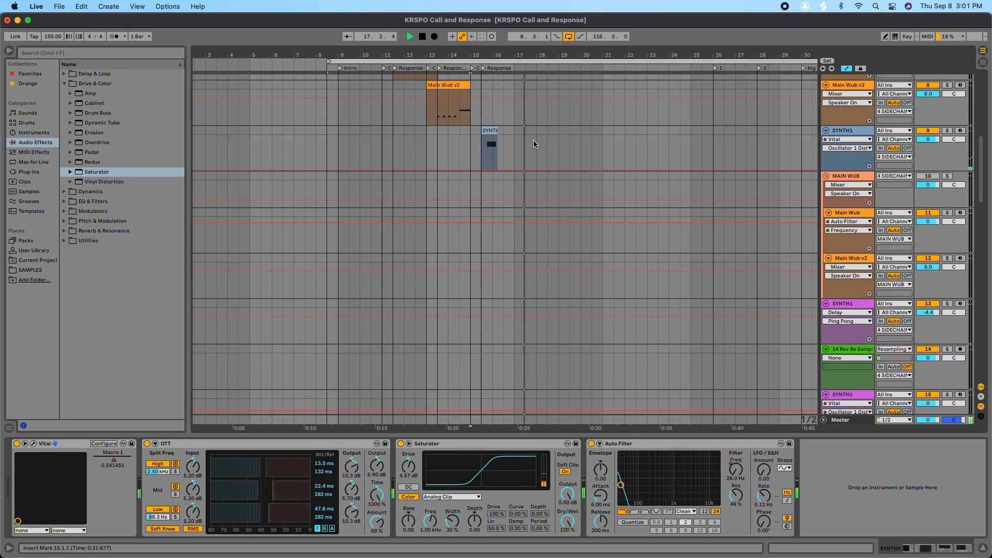
pyautogui.scroll(12, 536, 144)
pyautogui.moveTo(535, 56); pyautogui.dragTo(535, 32)
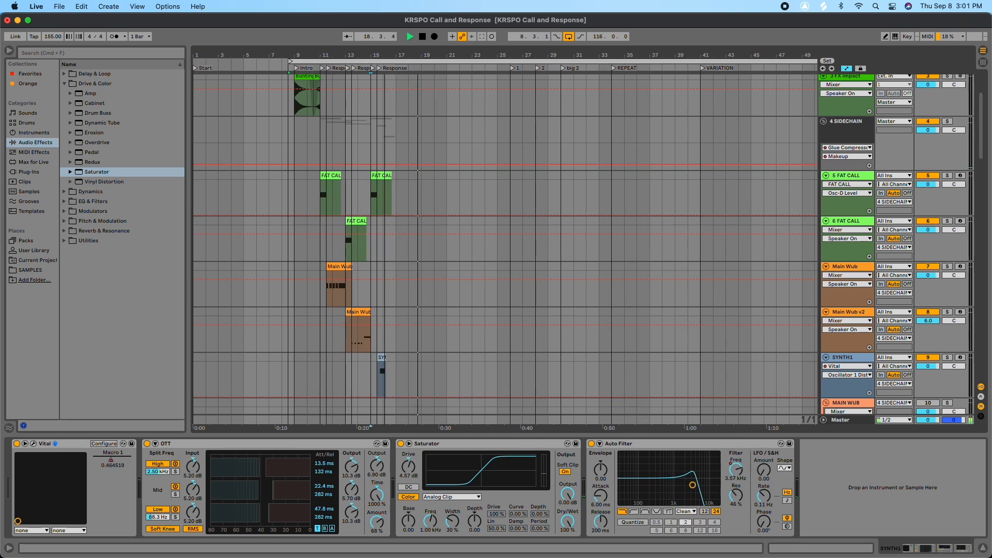
# - Duplicate the FAT CALL clip on track 6 to bar 17 and listen from the Call 3 locator
pyautogui.press('space')
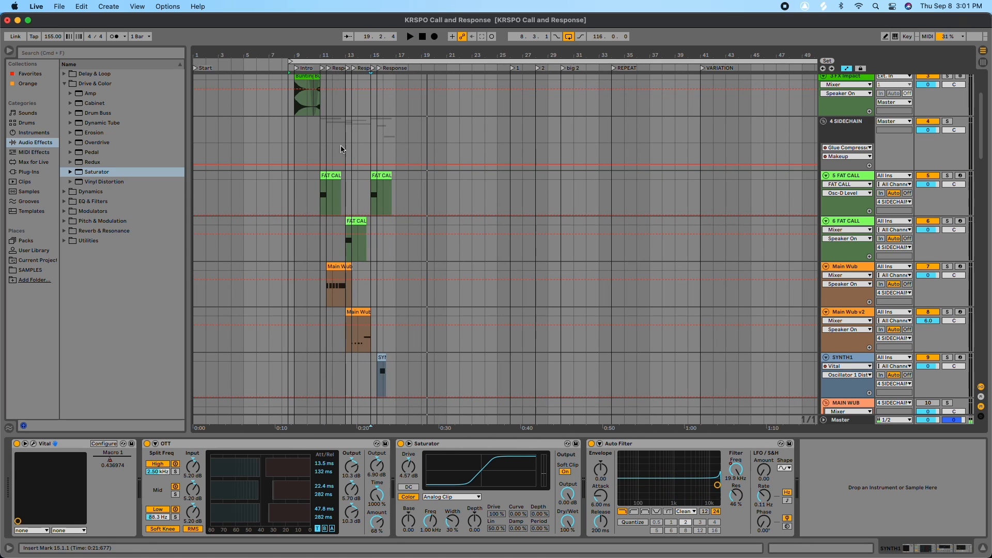
pyautogui.click(331, 174)
pyautogui.click(356, 222)
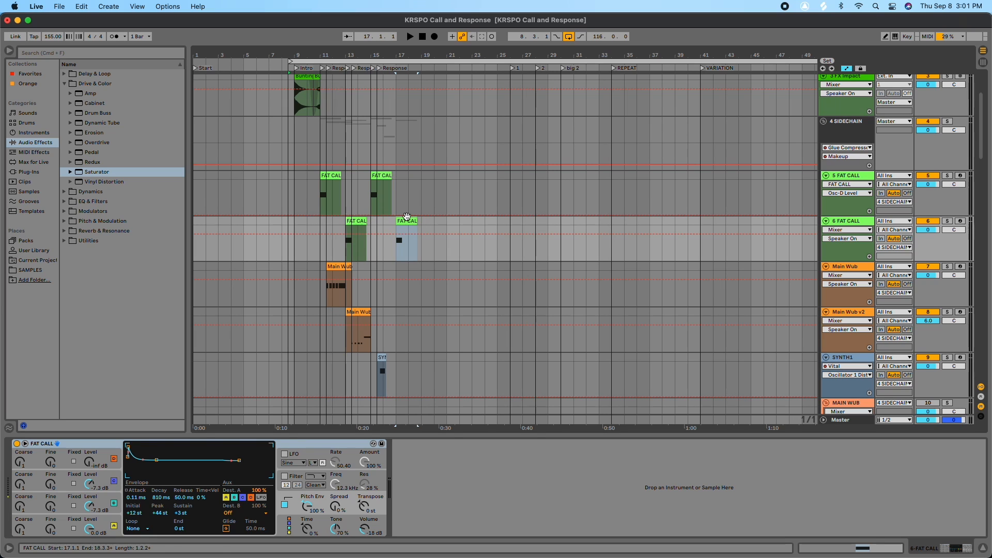
pyautogui.click(372, 71)
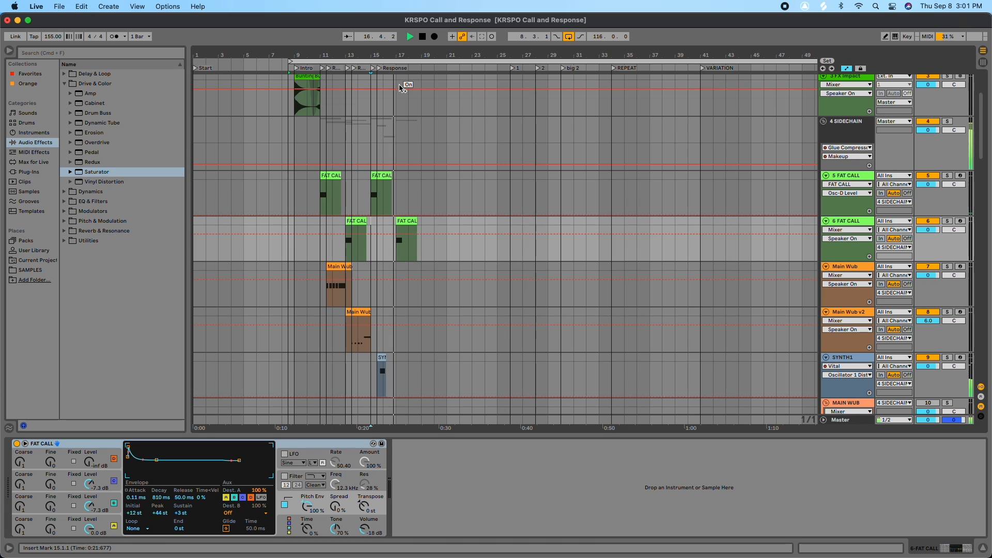
pyautogui.moveTo(384, 54); pyautogui.dragTo(477, 47)
pyautogui.press('space')
pyautogui.press('space')
pyautogui.press('space')
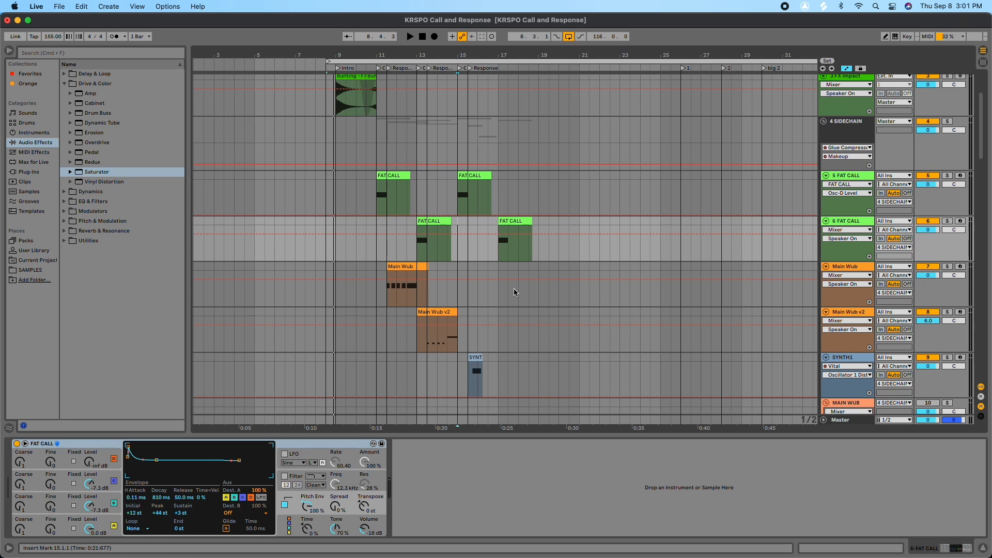
# - Find SYNTH1 track 13 among the lower tracks and arm it for auditioning its sound
pyautogui.scroll(-6, 515, 292)
pyautogui.scroll(4, 515, 293)
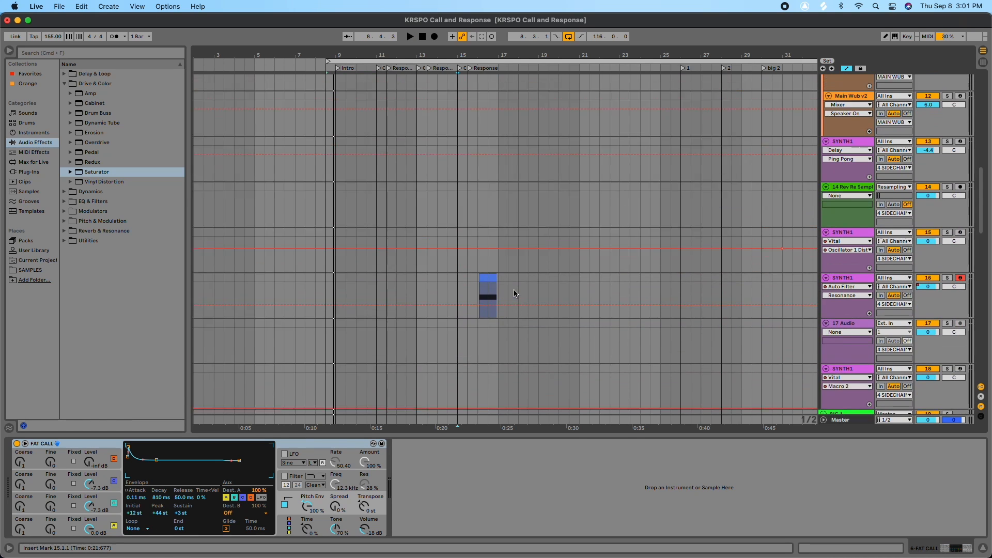
pyautogui.scroll(4, 515, 294)
pyautogui.scroll(-6, 515, 294)
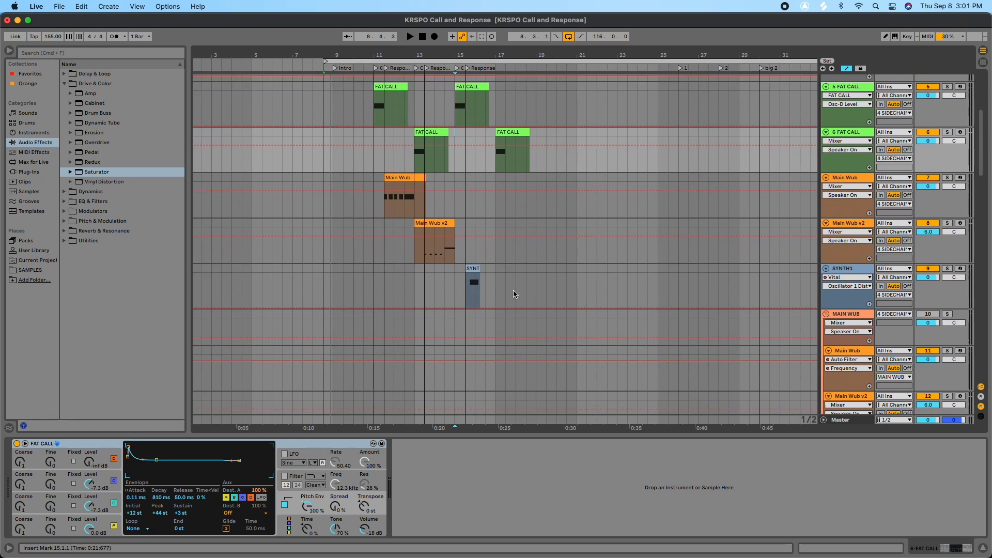
pyautogui.scroll(-2, 515, 292)
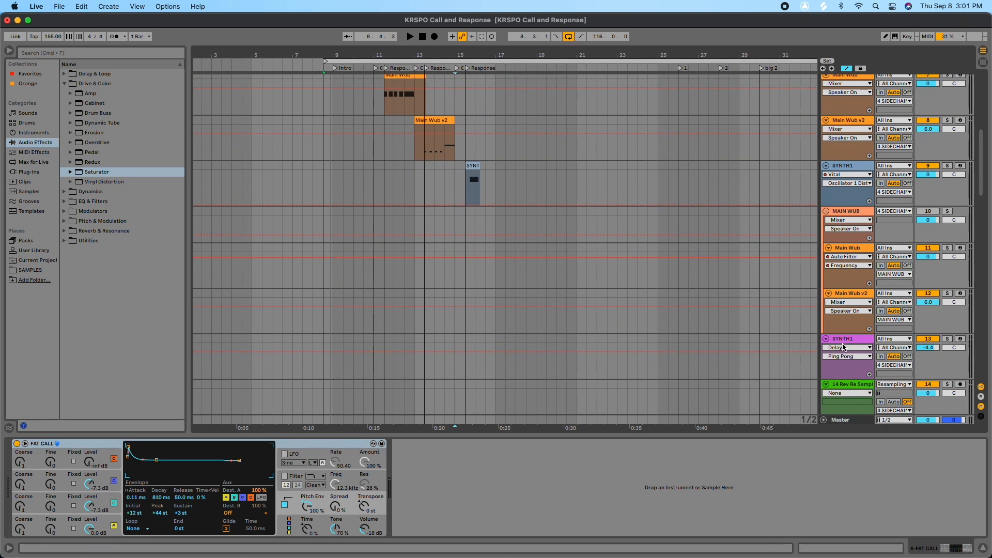
pyautogui.click(920, 339)
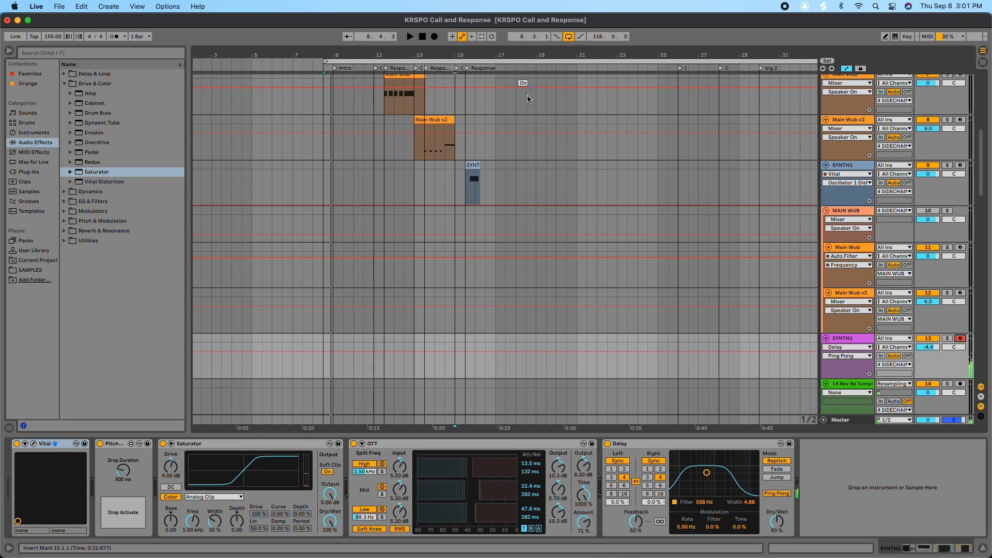
# - Try pasting the SYNTH1 track 13 section from bars 71 to 89 at 15.3.1 on the same track
pyautogui.moveTo(435, 54); pyautogui.dragTo(315, 24)
pyautogui.scroll(2, 517, 294)
pyautogui.scroll(-3, 545, 298)
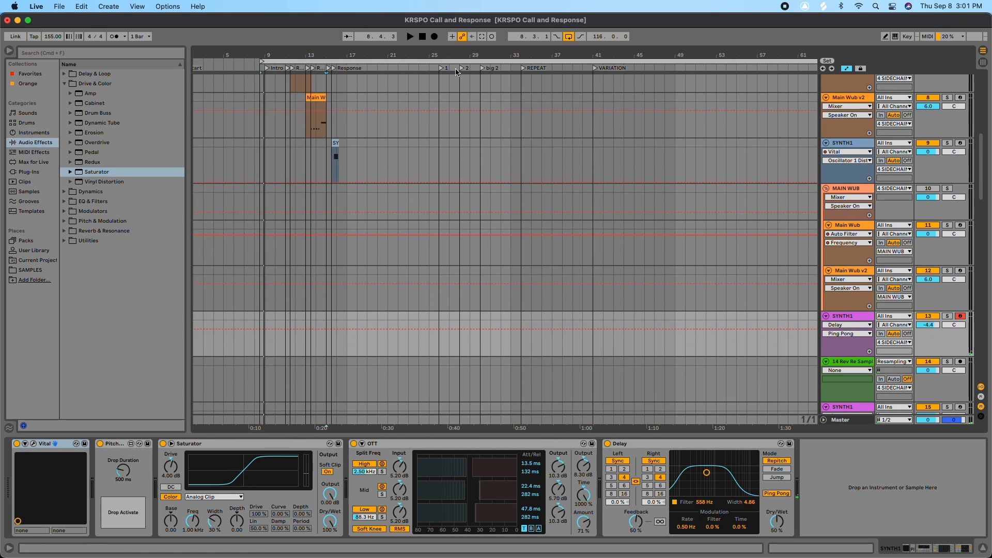
pyautogui.moveTo(443, 51); pyautogui.dragTo(314, 58)
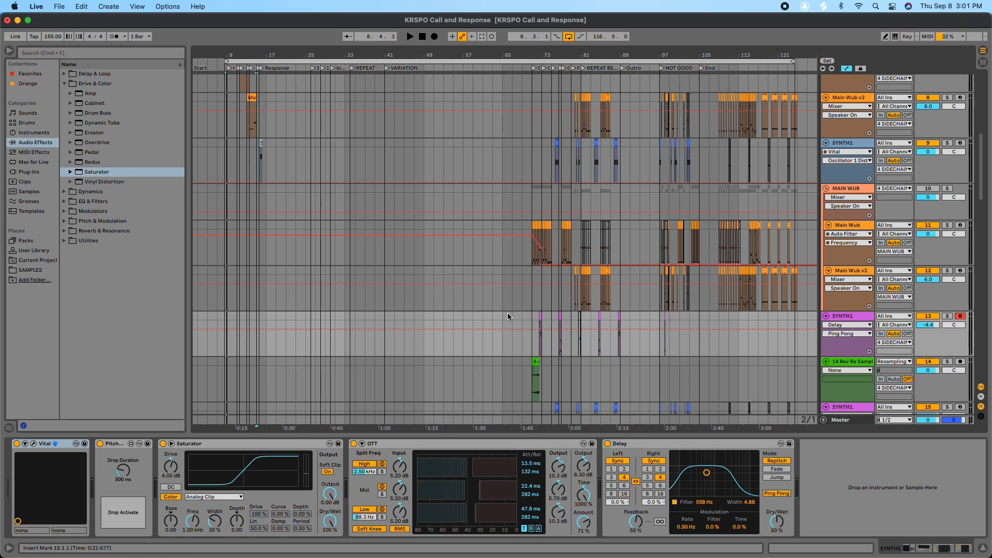
pyautogui.moveTo(534, 317); pyautogui.dragTo(620, 318)
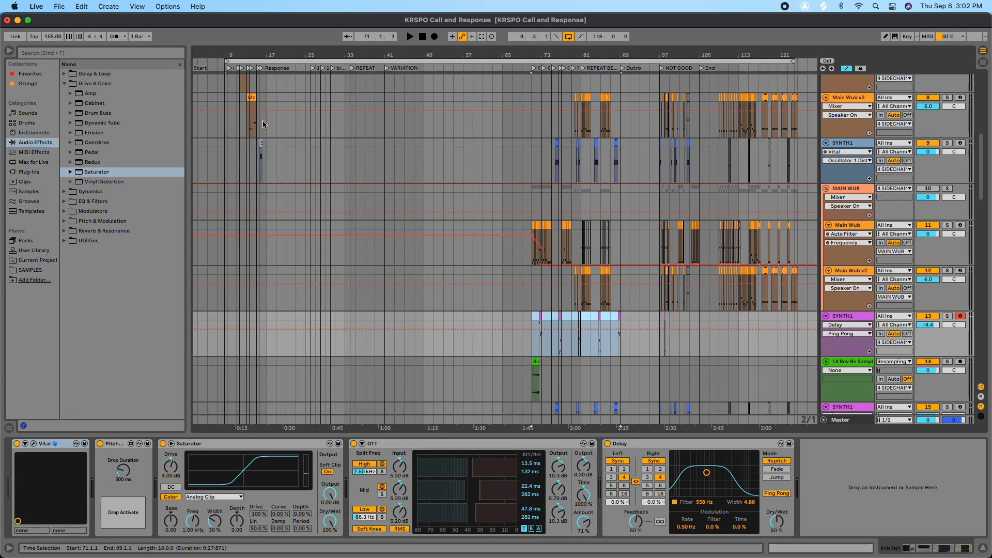
pyautogui.moveTo(257, 56); pyautogui.dragTo(432, 55)
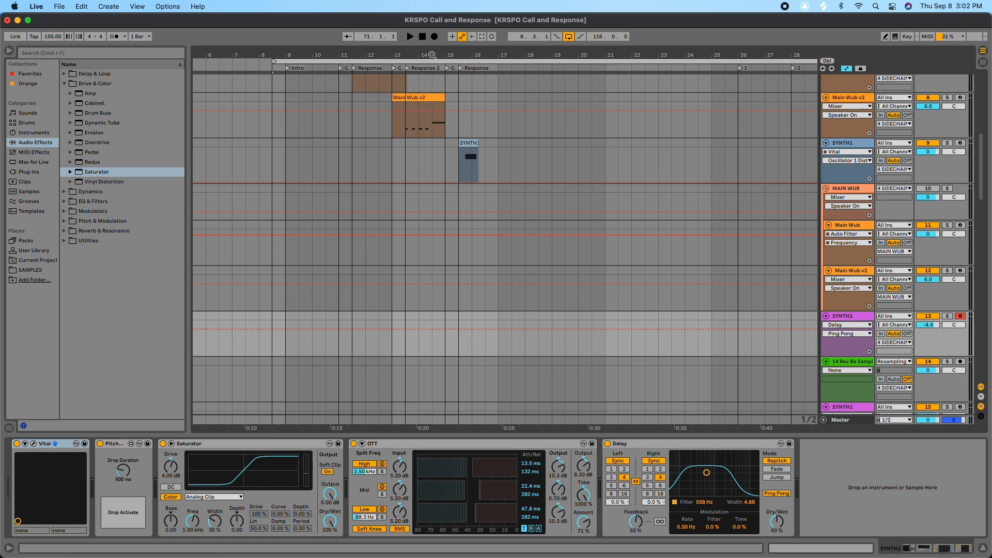
pyautogui.click(459, 318)
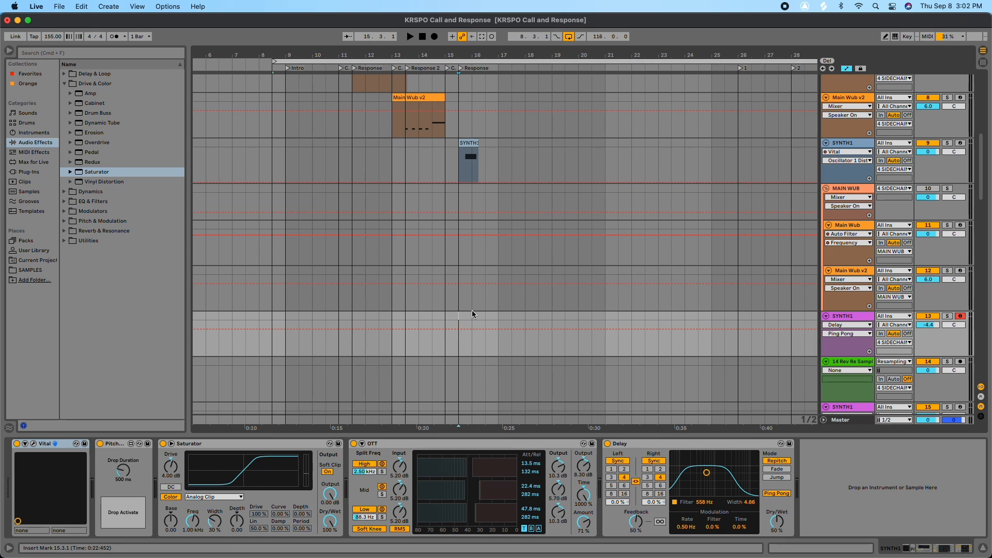
pyautogui.press('super+v')
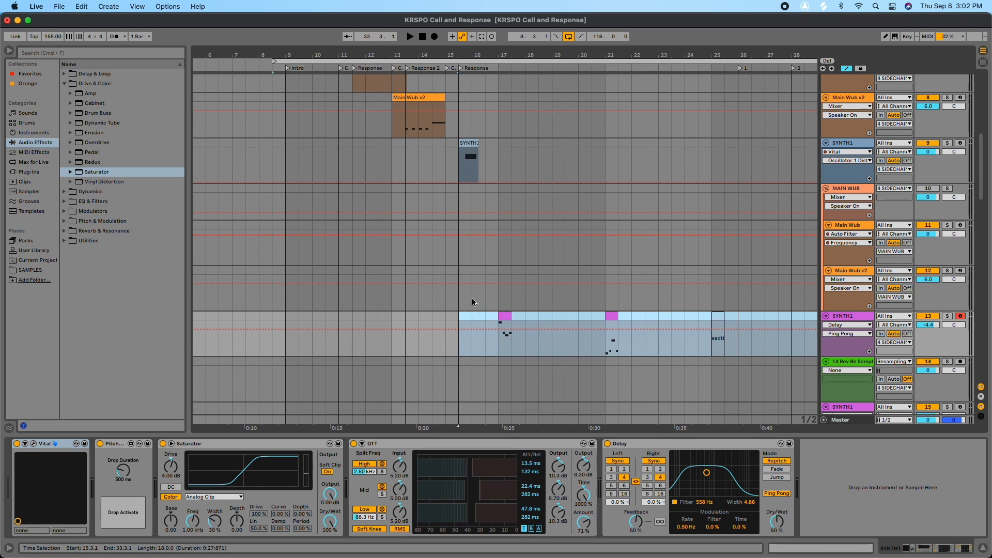
# - Listen to the pasted SYNTH1 clips on track 13 from the Response locator, and remove them
pyautogui.click(459, 71)
pyautogui.click(507, 316)
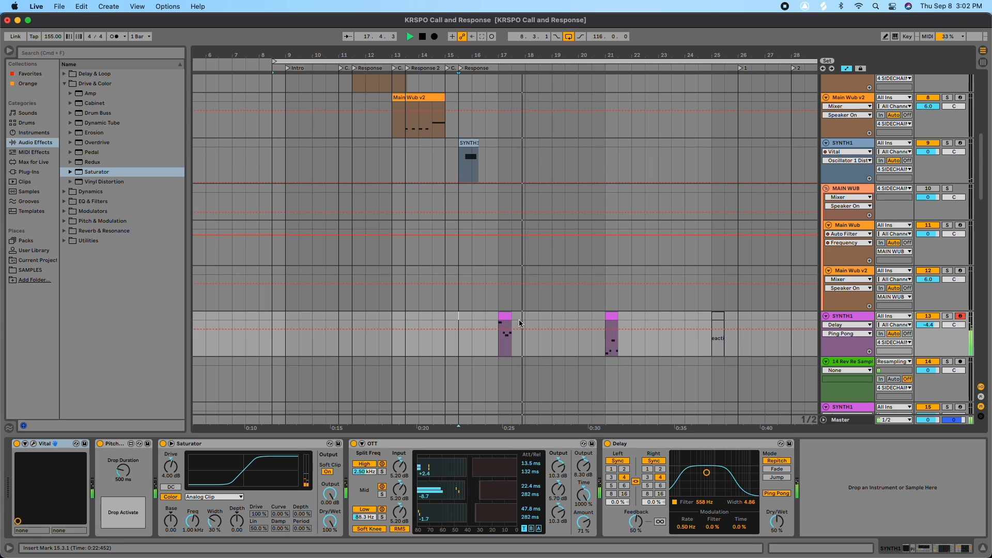
pyautogui.press('space')
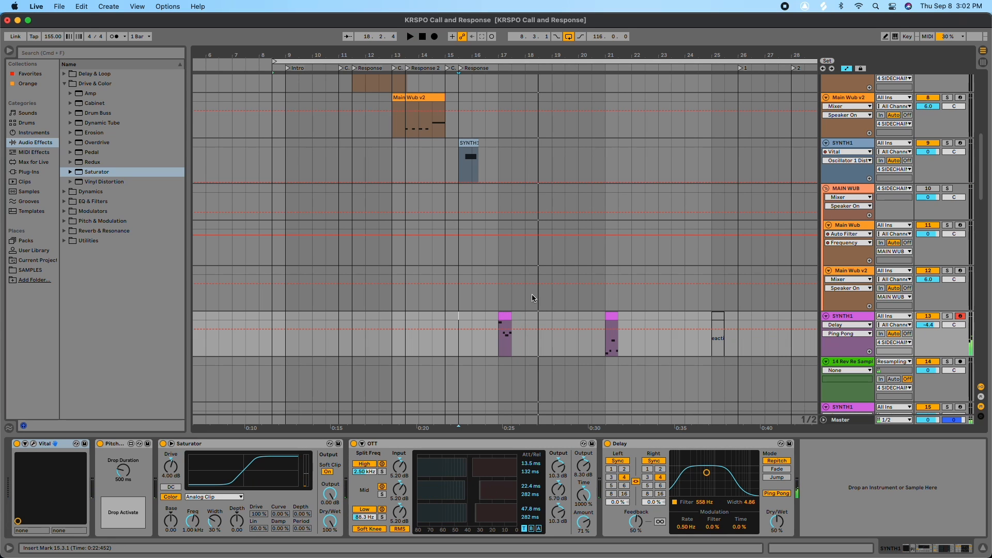
pyautogui.press('Delete')
# - Play the phrase from the Intro locator and follow the FAT CALL, Main Wub and SYNTH1 clips
pyautogui.doubleClick(482, 52)
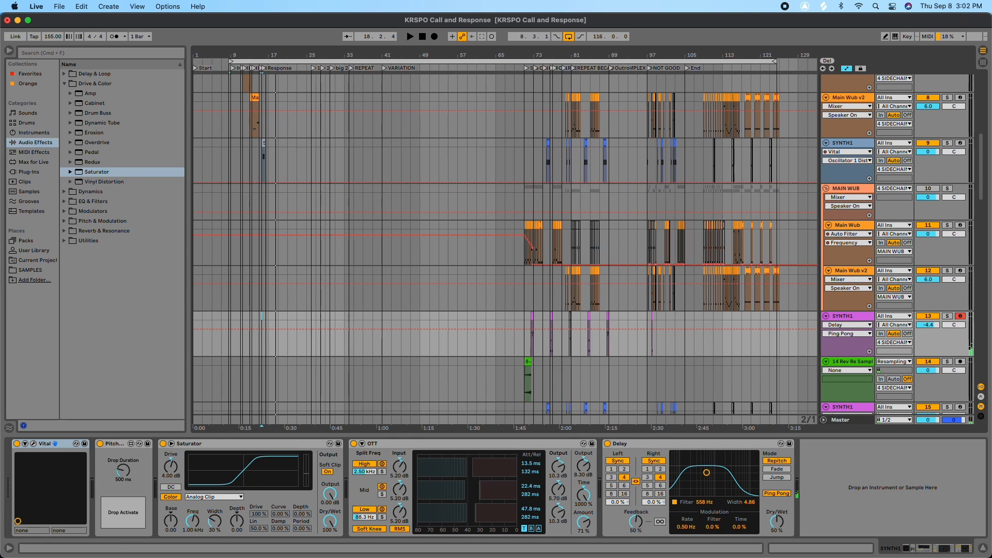
pyautogui.moveTo(248, 53); pyautogui.dragTo(373, 53)
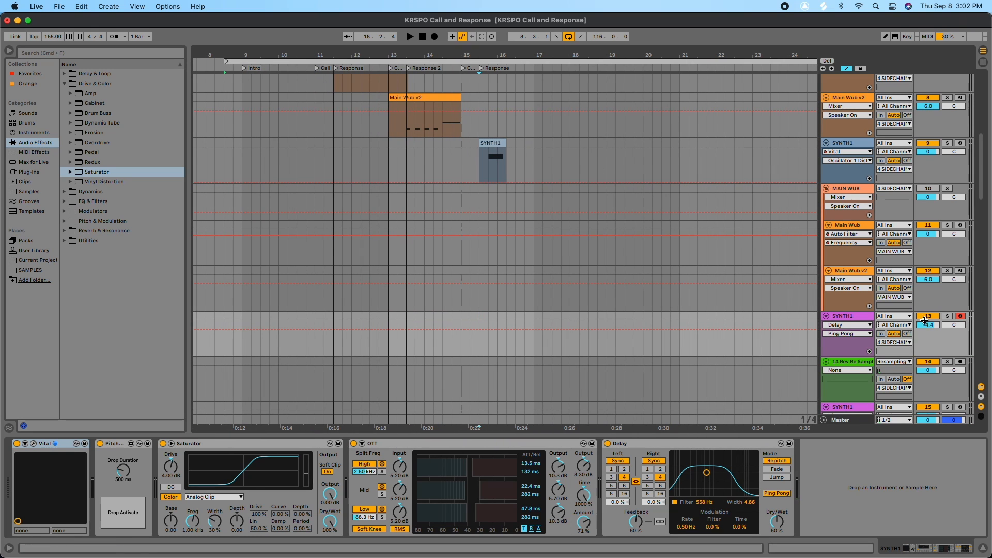
pyautogui.scroll(2, 811, 332)
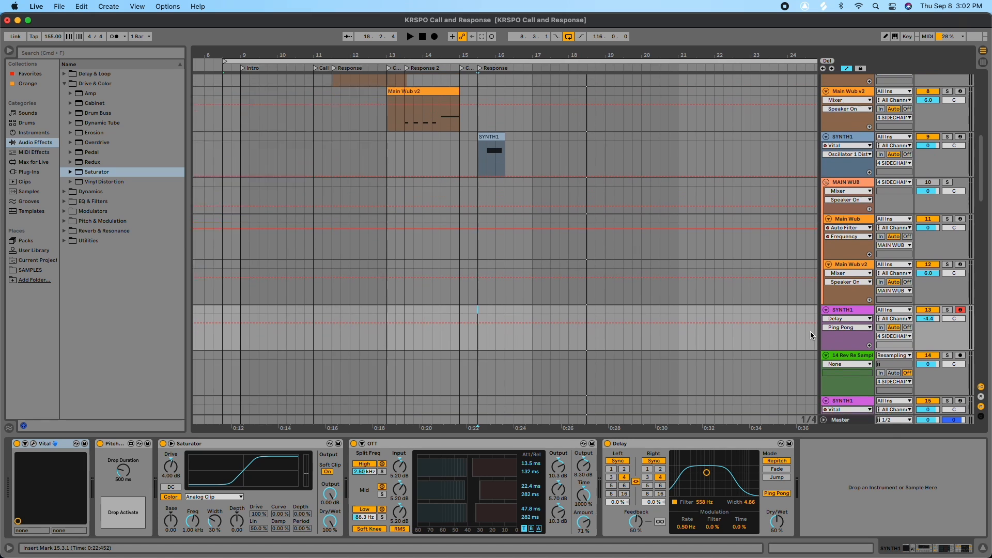
pyautogui.click(241, 68)
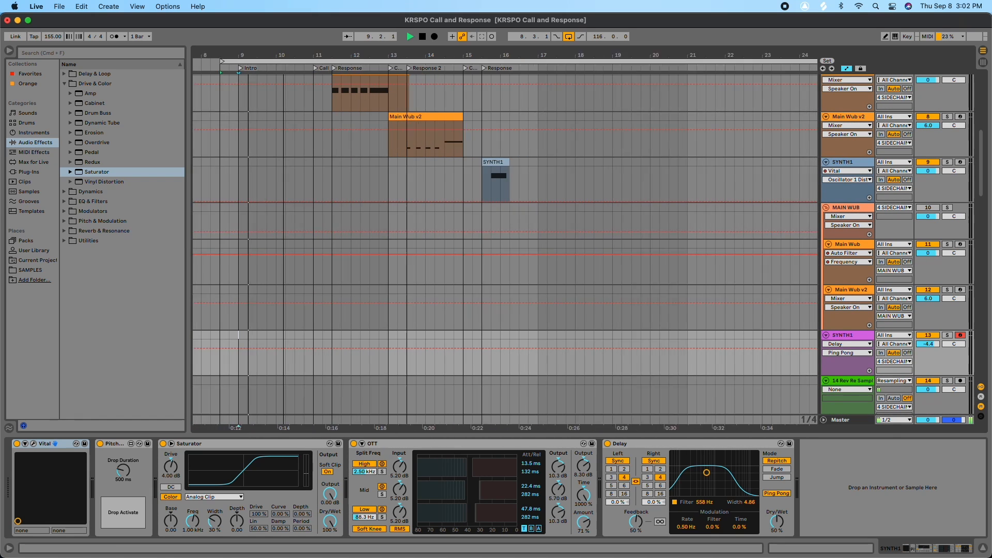
pyautogui.scroll(5, 462, 204)
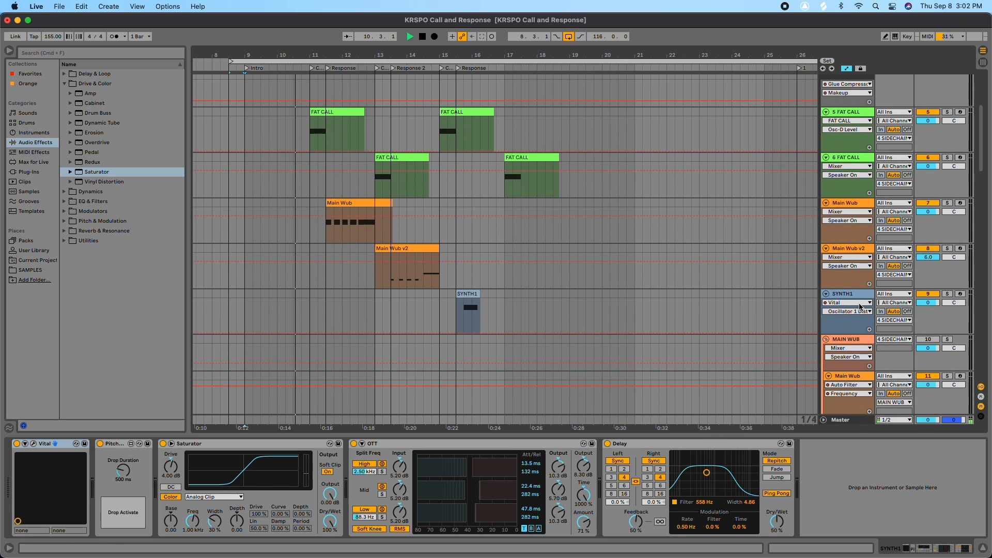
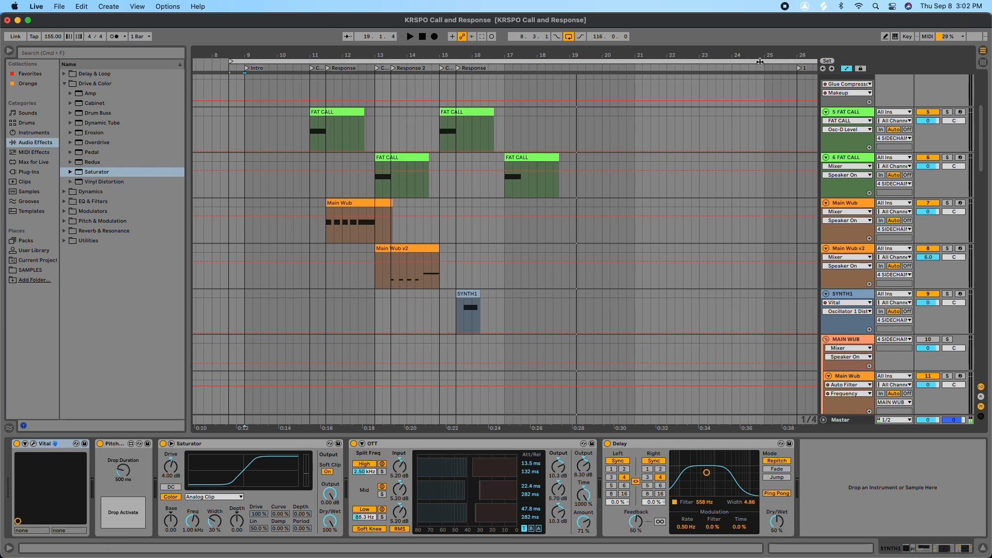
# - Shorten the arrangement loop to a length of 16.2.0 so that it ends at bar 25
pyautogui.moveTo(582, 54); pyautogui.dragTo(579, 46)
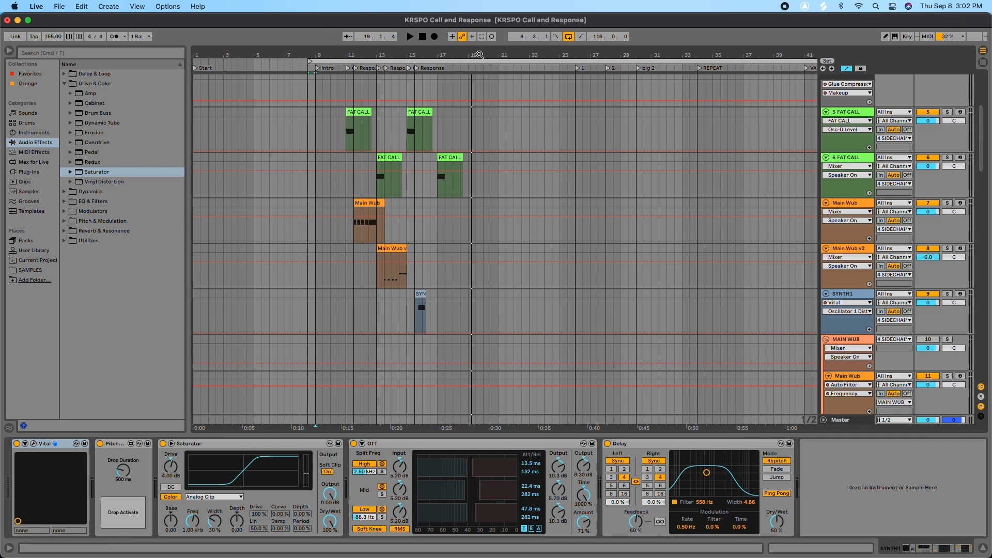
pyautogui.moveTo(552, 53); pyautogui.dragTo(412, 51)
pyautogui.moveTo(775, 62); pyautogui.dragTo(474, 49)
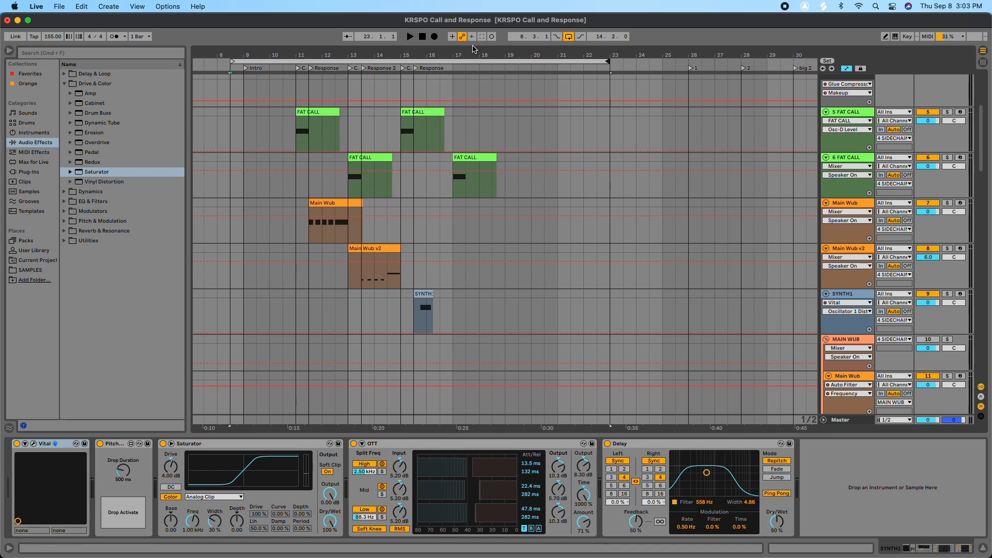
pyautogui.moveTo(245, 86); pyautogui.dragTo(593, 89)
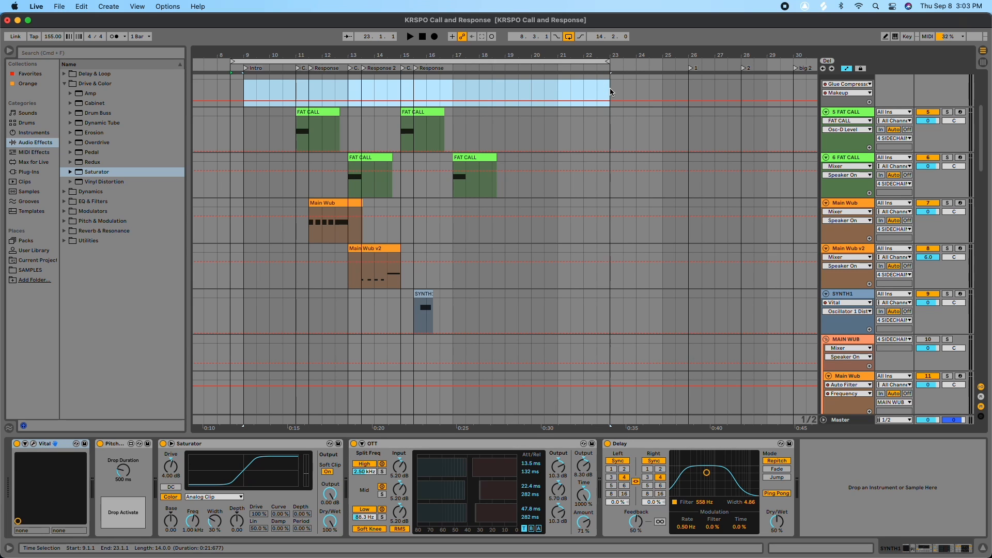
pyautogui.moveTo(611, 92); pyautogui.dragTo(240, 86)
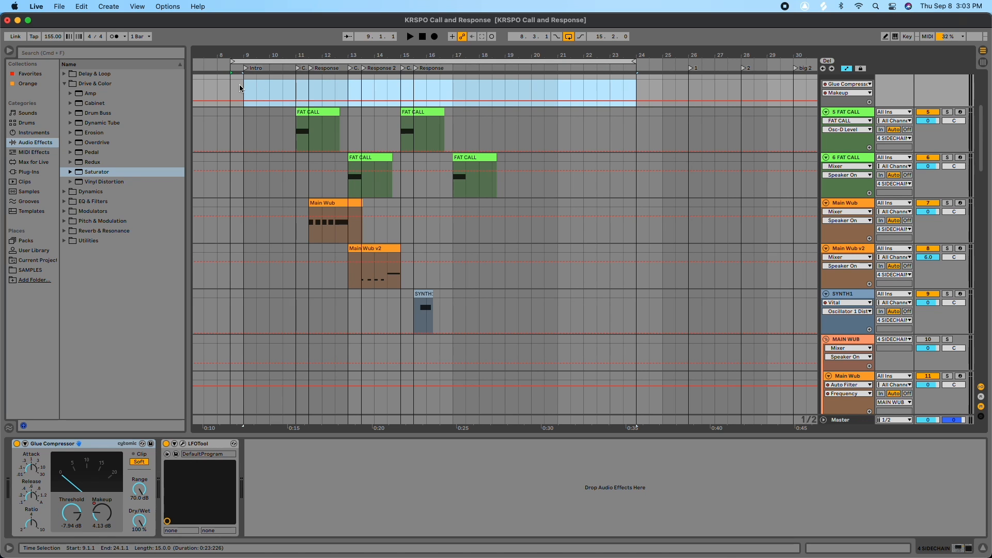
pyautogui.moveTo(633, 61); pyautogui.dragTo(664, 63)
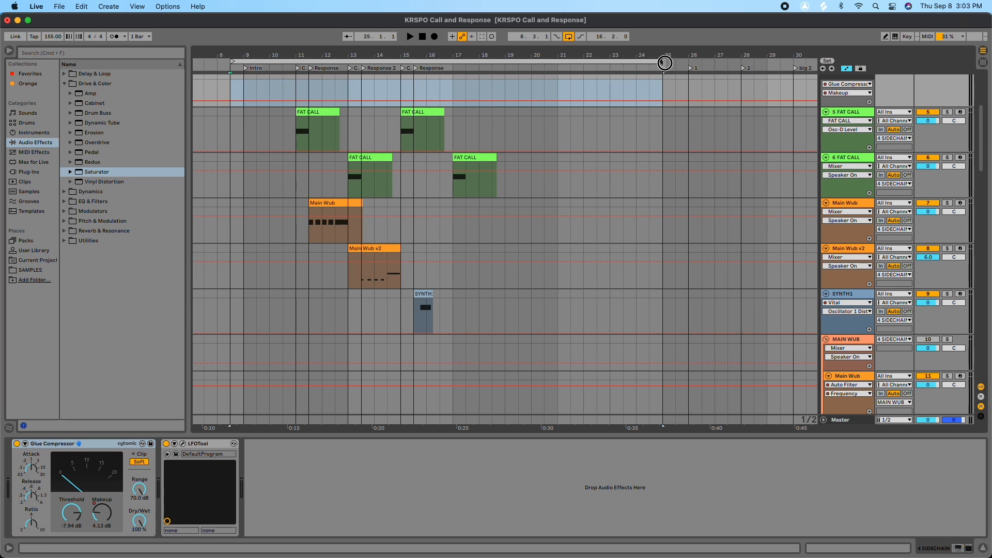
pyautogui.click(658, 88)
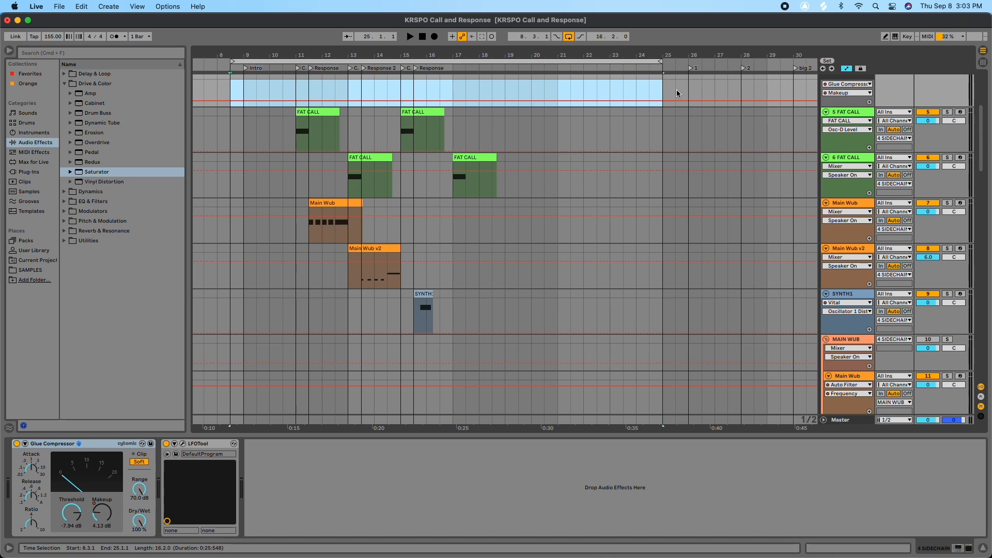
# - Play from the Intro locator and move the loop start to the first Call at 11.1.1
pyautogui.click(246, 70)
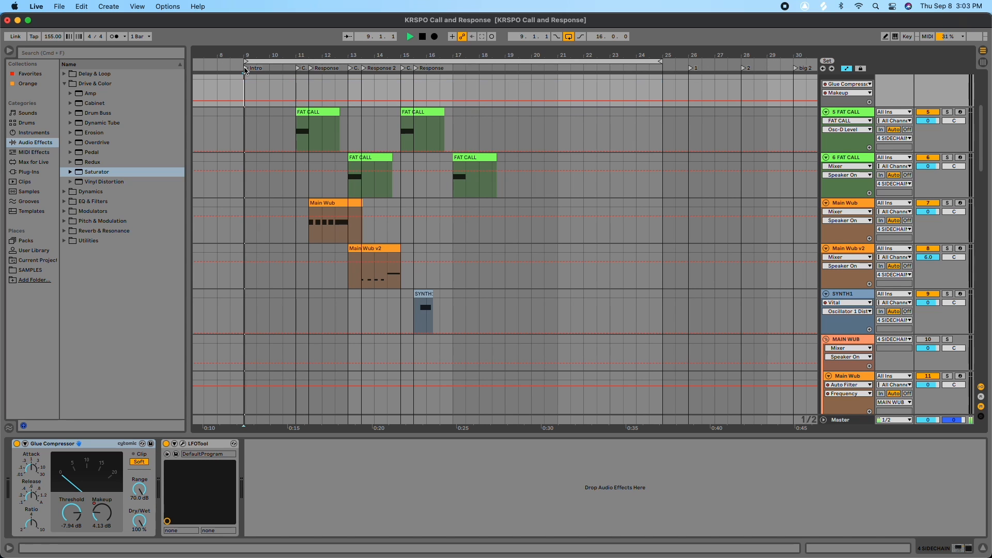
pyautogui.moveTo(244, 62); pyautogui.dragTo(298, 62)
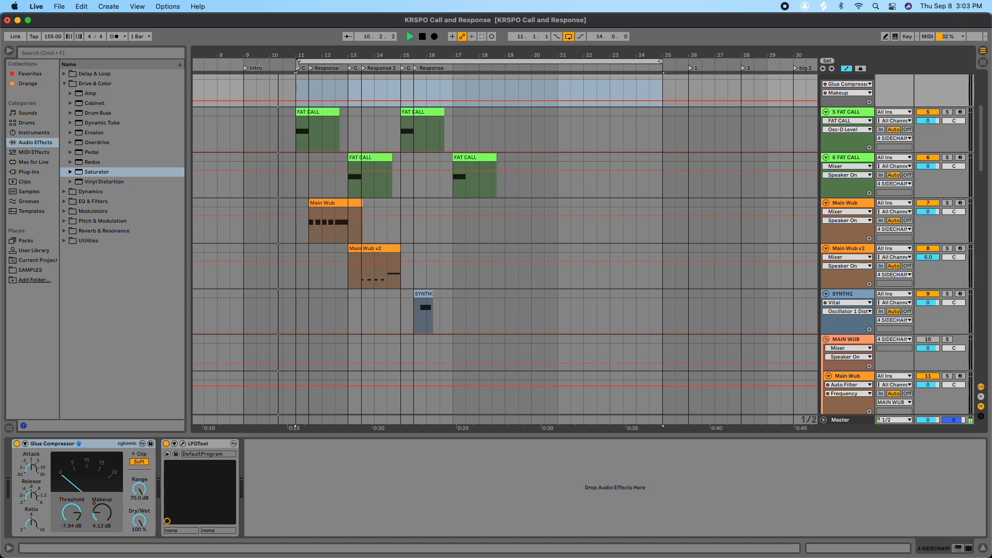
pyautogui.click(344, 59)
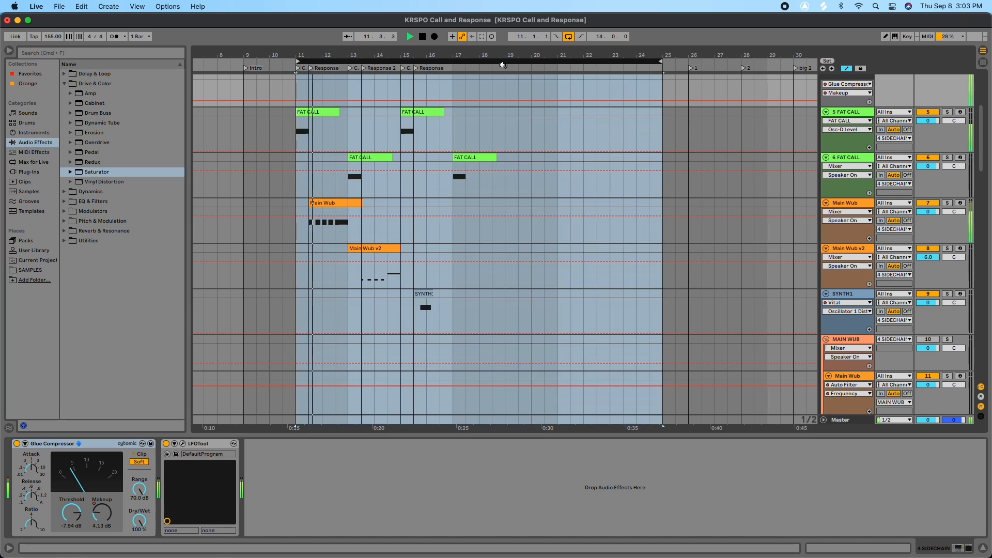
# - Set the loop length to 7.2.0 so that it ends at 18.3.1, and play the looped phrase
pyautogui.moveTo(661, 65); pyautogui.dragTo(688, 62)
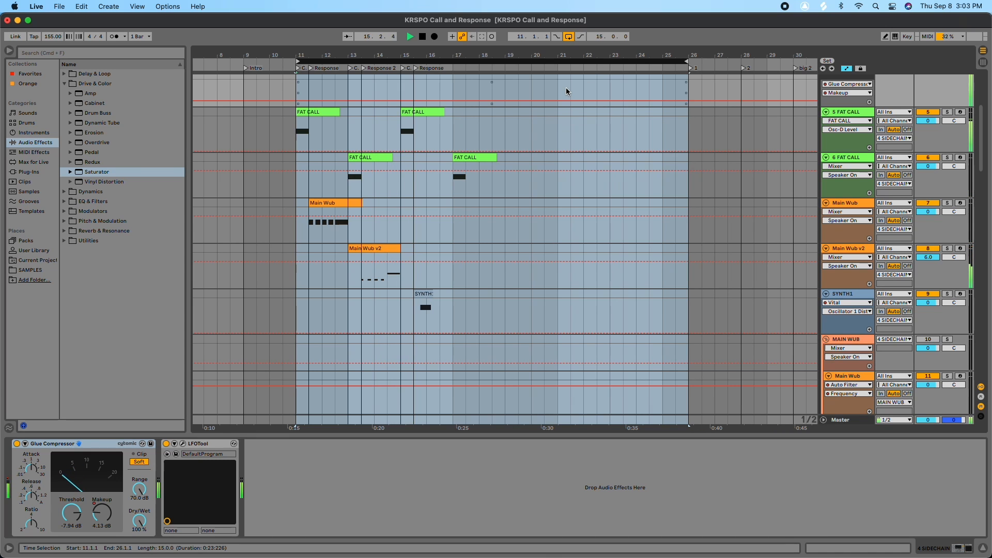
pyautogui.moveTo(683, 60); pyautogui.dragTo(715, 60)
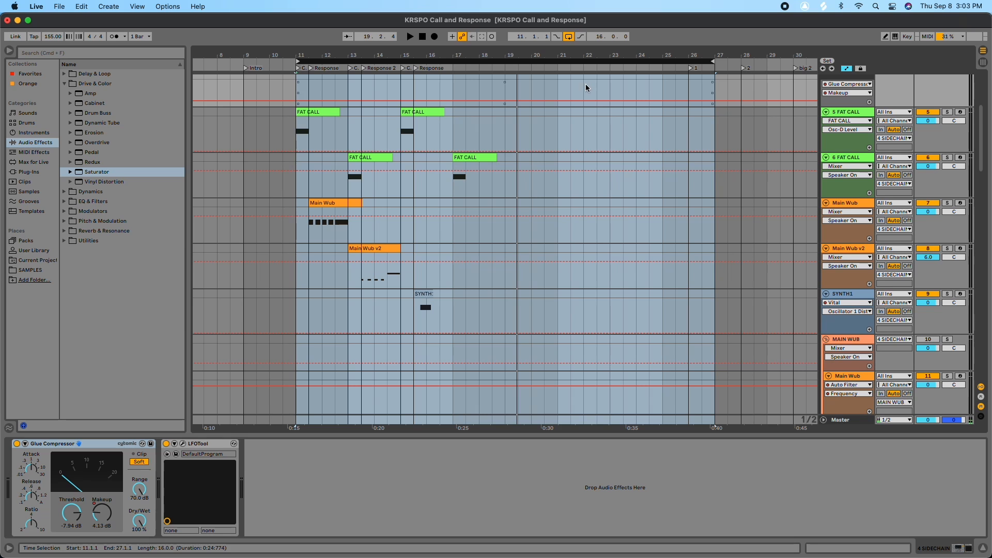
pyautogui.moveTo(716, 63); pyautogui.dragTo(494, 82)
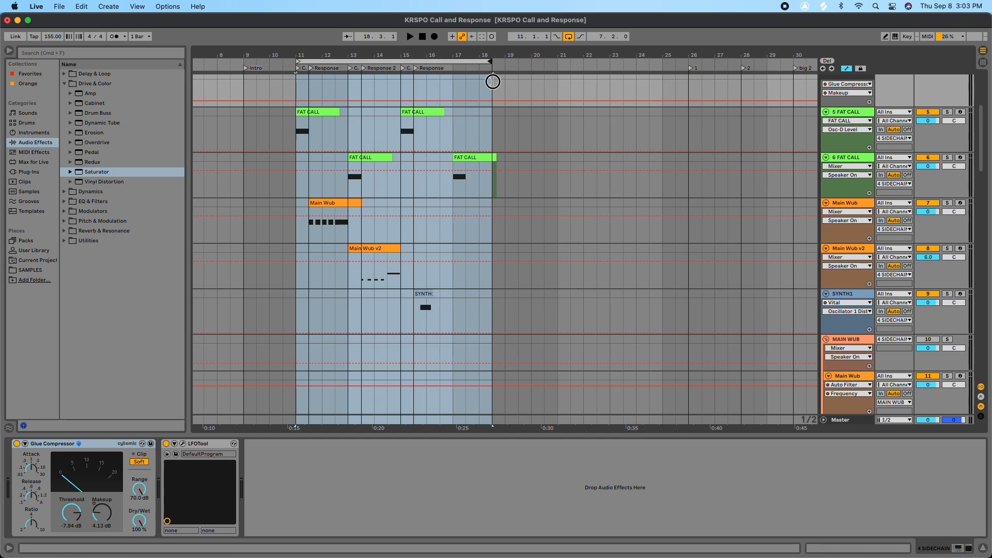
pyautogui.press('space')
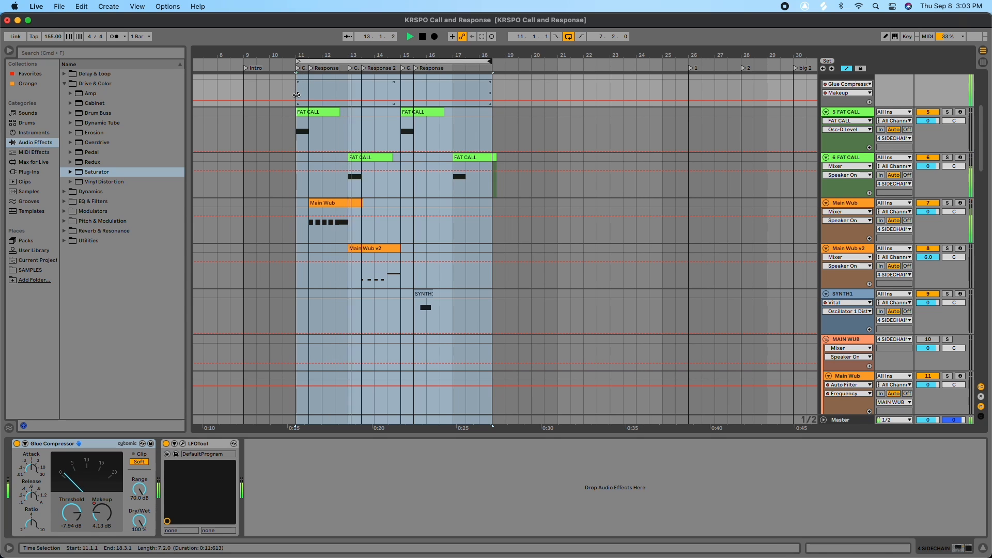
# - Set the arrangement loop length to 8.0.0 so that it ends at bar 19, and play the looped phrase
pyautogui.moveTo(297, 124); pyautogui.dragTo(505, 136)
pyautogui.moveTo(490, 61); pyautogui.dragTo(506, 63)
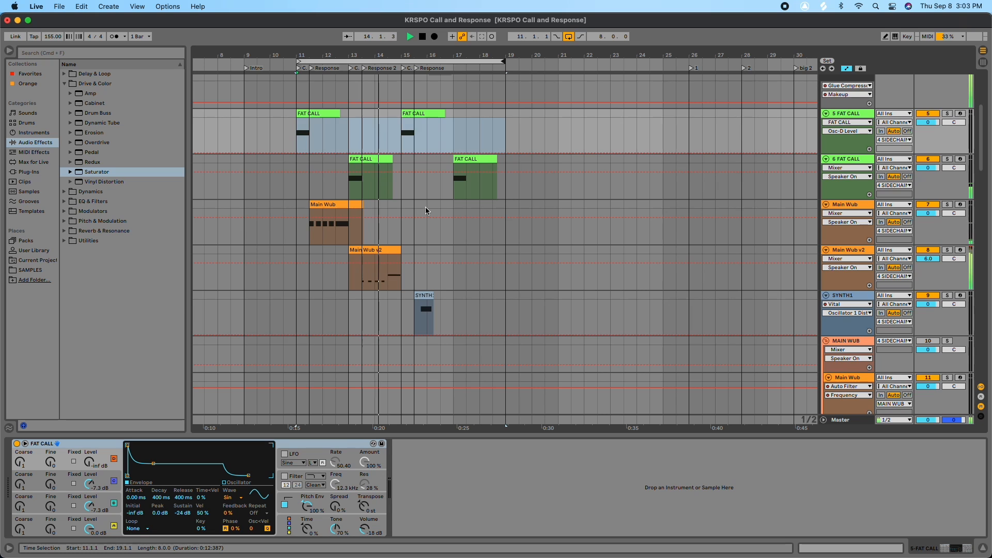
pyautogui.scroll(-2, 426, 207)
pyautogui.scroll(-15, 426, 207)
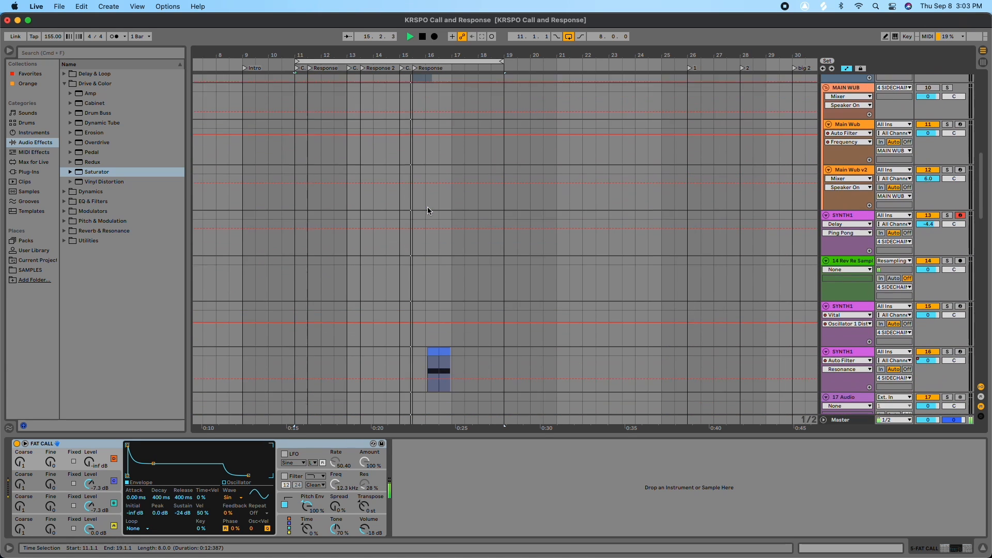
pyautogui.scroll(-5, 452, 209)
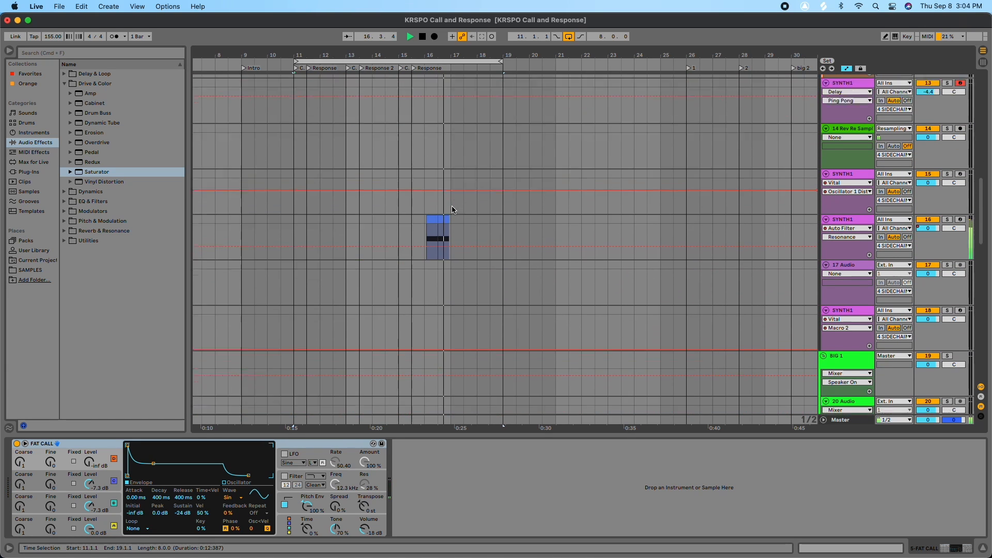
pyautogui.scroll(15, 495, 207)
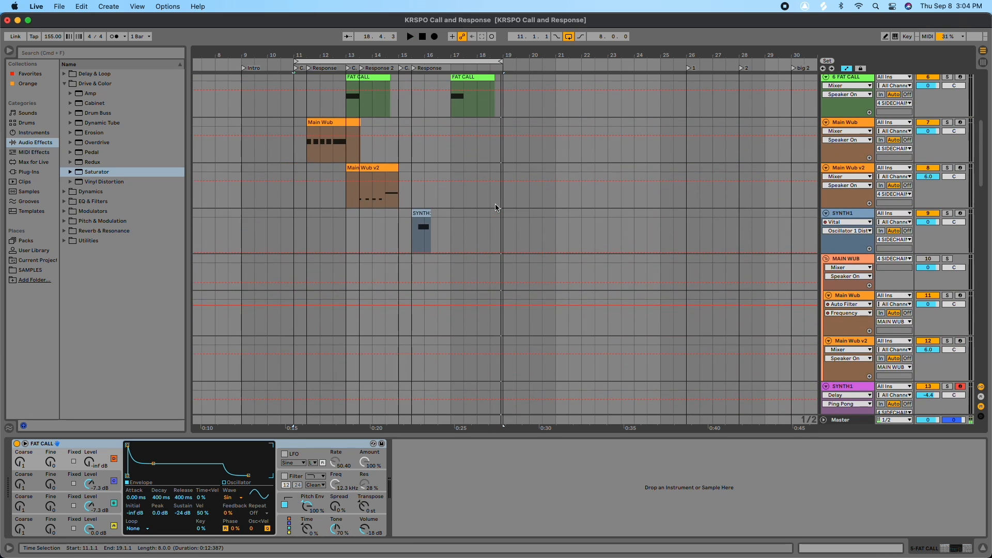
pyautogui.scroll(3, 495, 208)
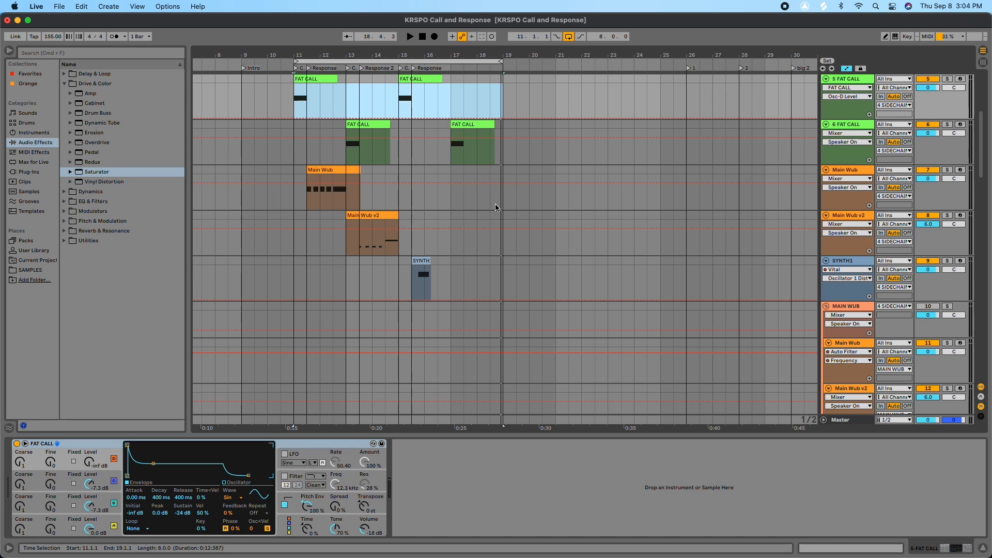
pyautogui.scroll(5, 495, 207)
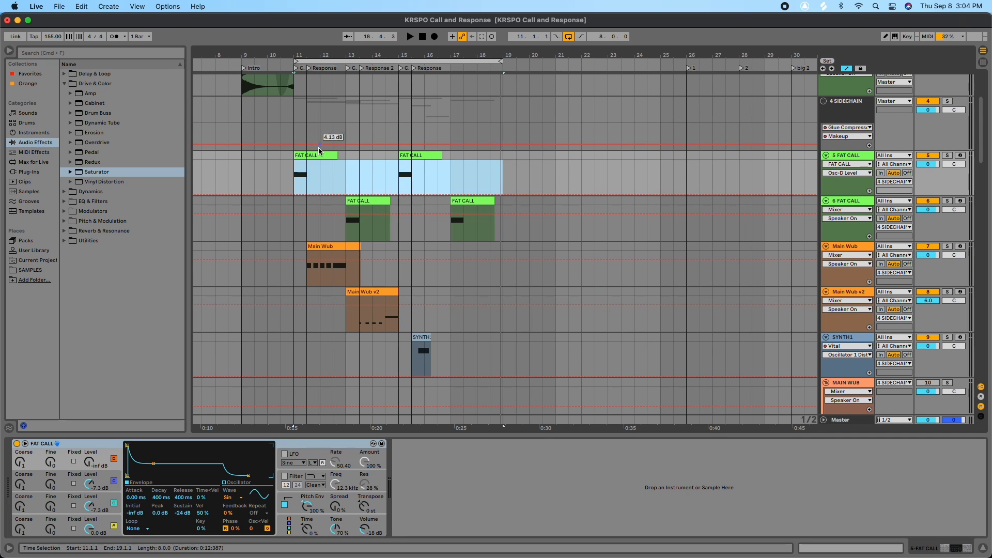
# - Audition the SYNTH1 sound on track 15, and arm the SYNTH1 on track 18 for recording
pyautogui.scroll(-1, 311, 128)
pyautogui.scroll(-5, 344, 139)
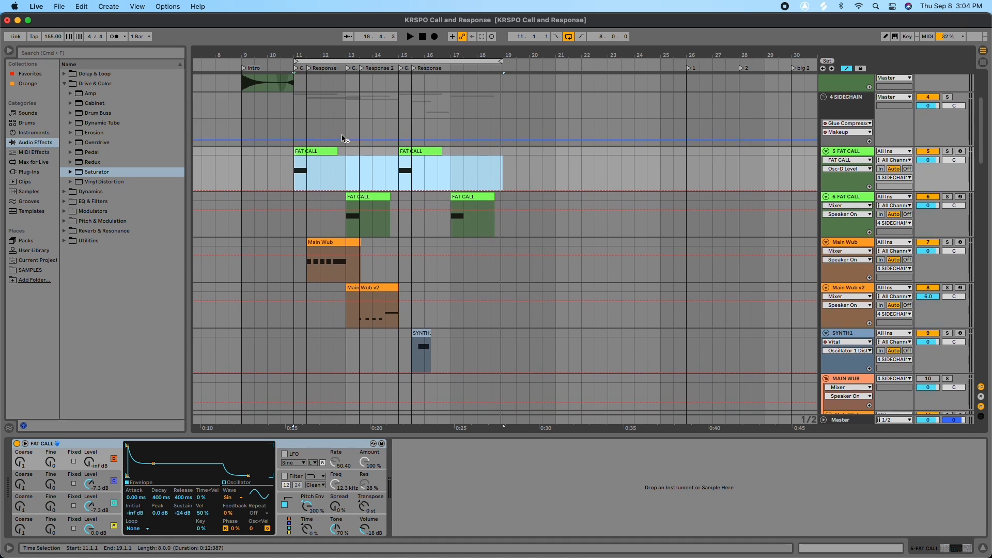
pyautogui.scroll(-7, 440, 276)
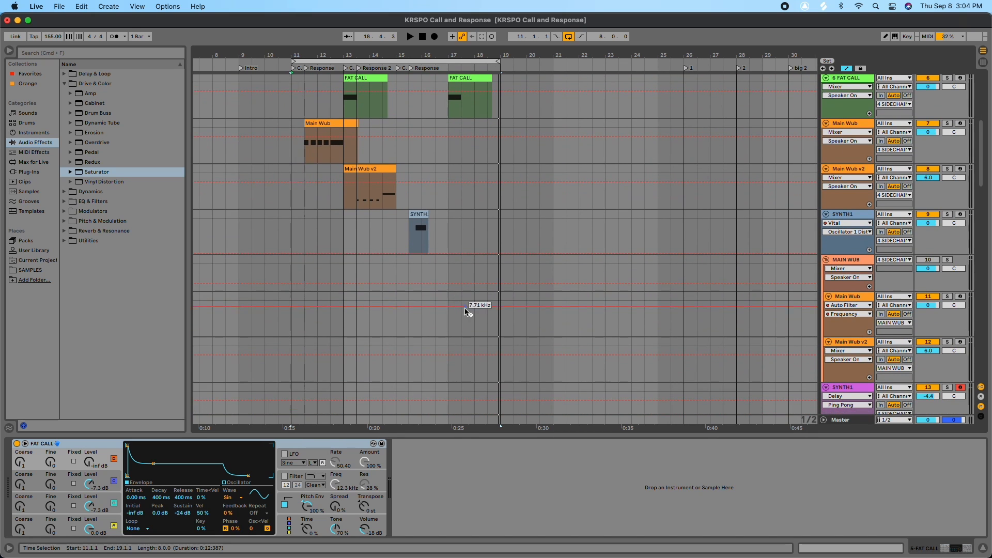
pyautogui.scroll(-4, 474, 313)
pyautogui.scroll(-4, 569, 302)
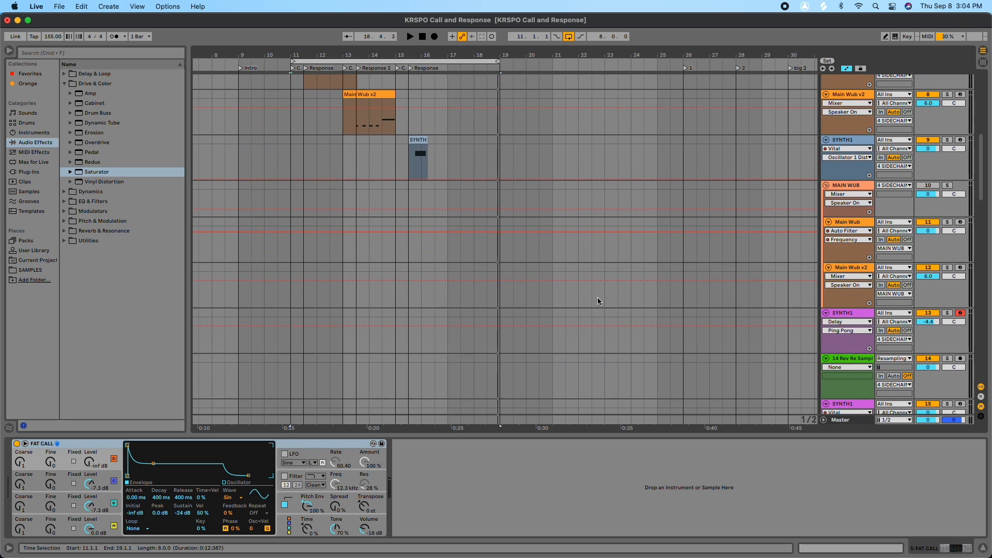
pyautogui.scroll(-3, 952, 357)
pyautogui.click(965, 373)
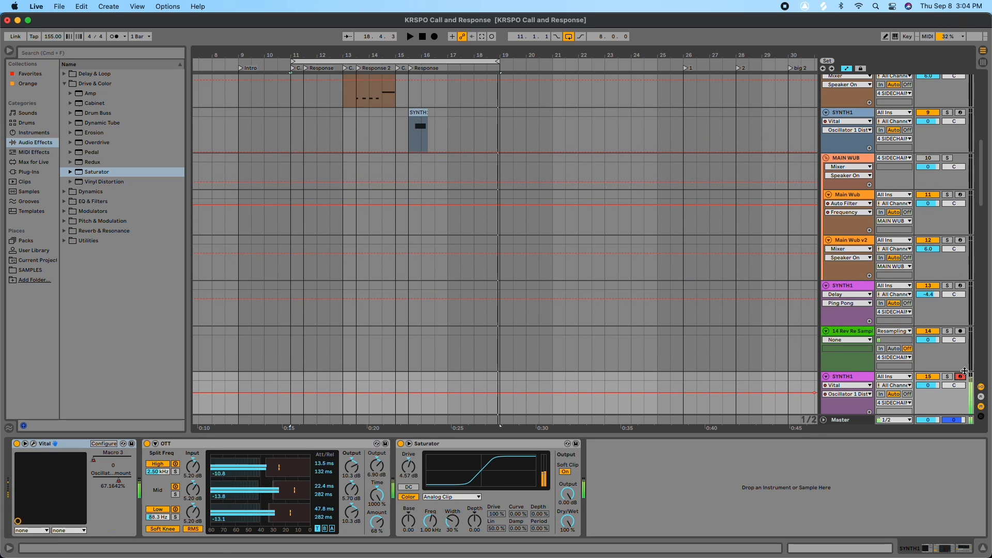
pyautogui.scroll(-4, 966, 376)
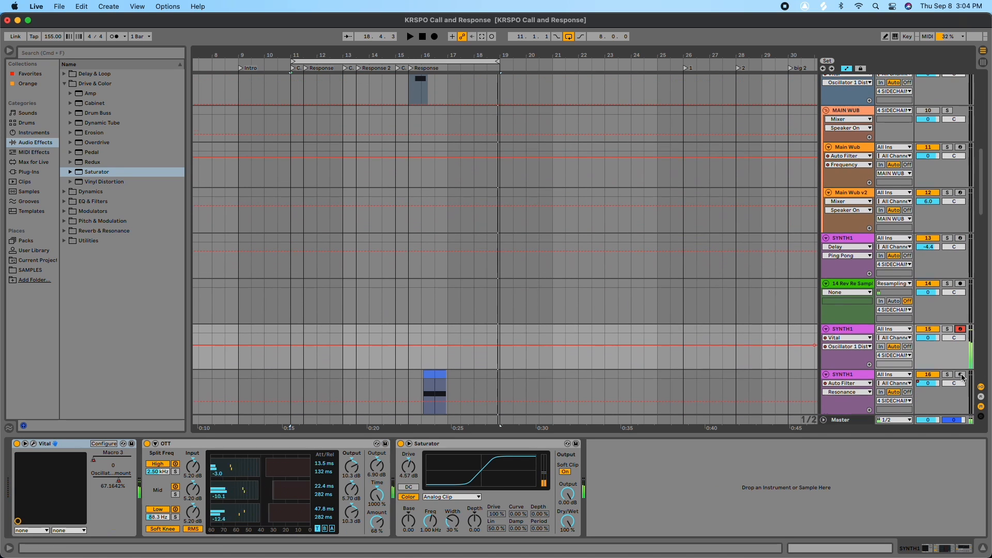
pyautogui.scroll(-12, 963, 377)
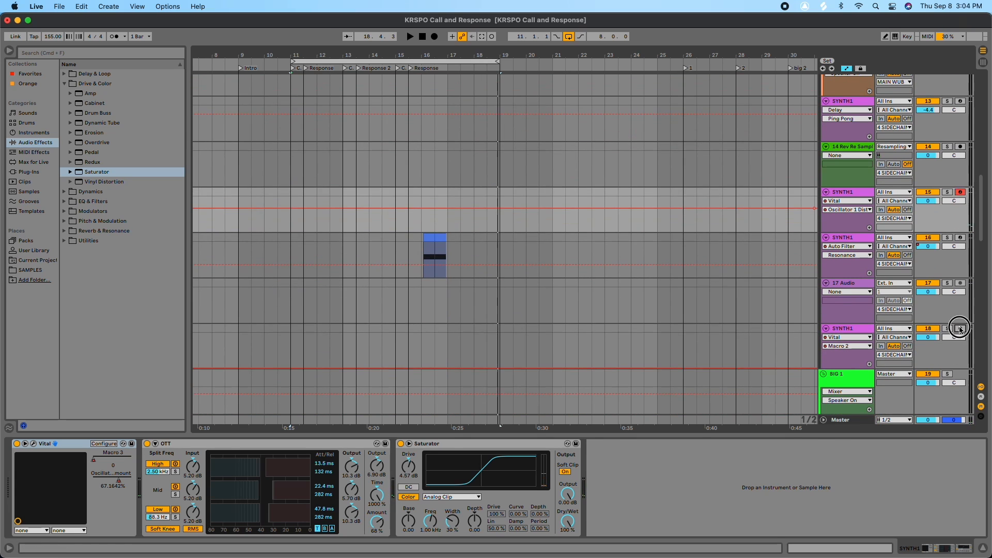
pyautogui.click(959, 330)
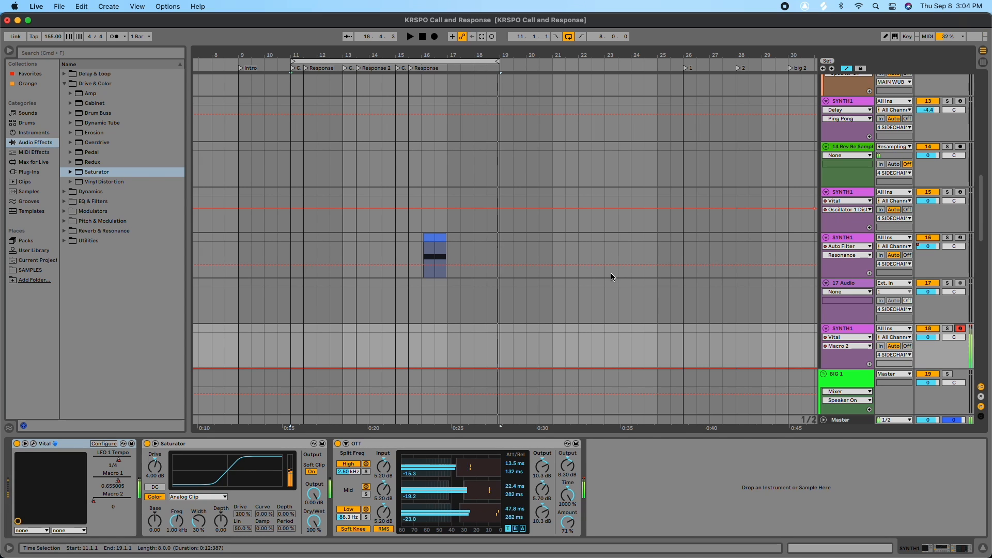
# - Play from the third Call at 15.1.1 and record a SYNTH1 response on track 18 from 17.2.1 up to the loop end
pyautogui.scroll(2, 523, 267)
pyautogui.scroll(10, 523, 268)
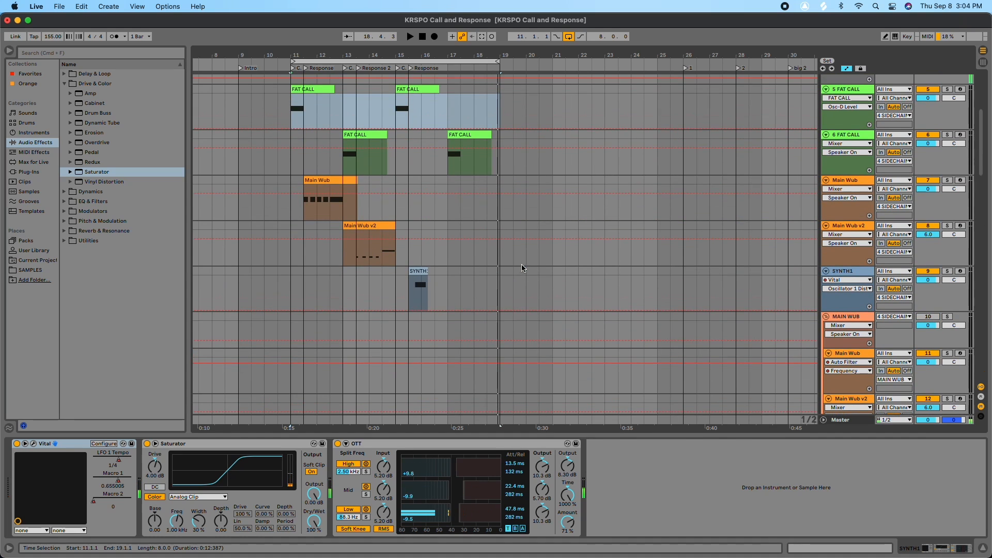
pyautogui.click(393, 76)
pyautogui.press('space')
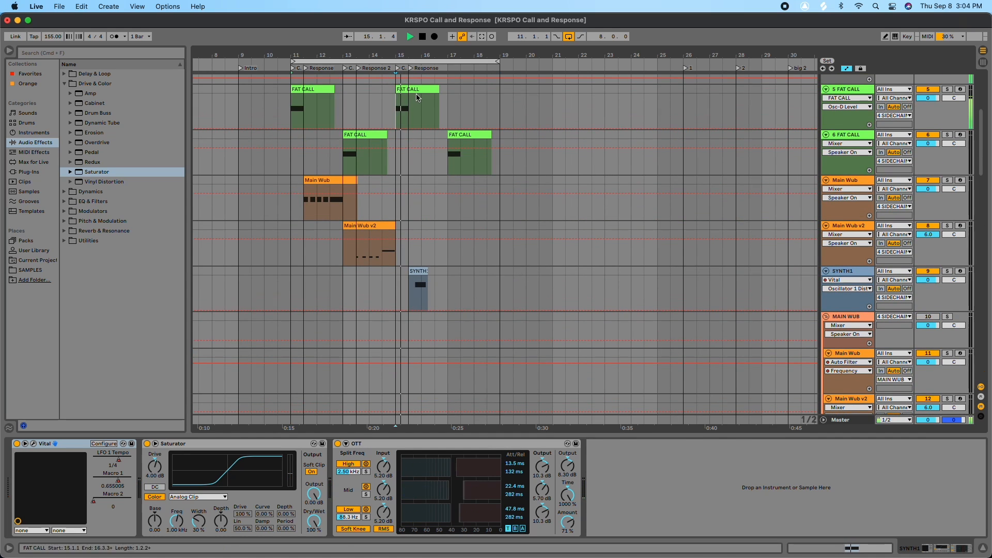
pyautogui.scroll(-3, 427, 108)
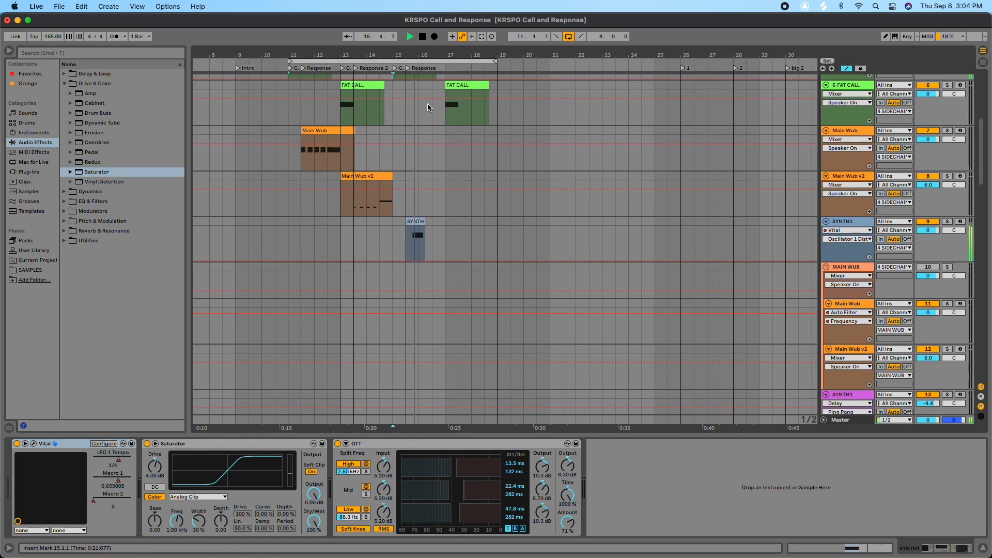
pyautogui.click(435, 37)
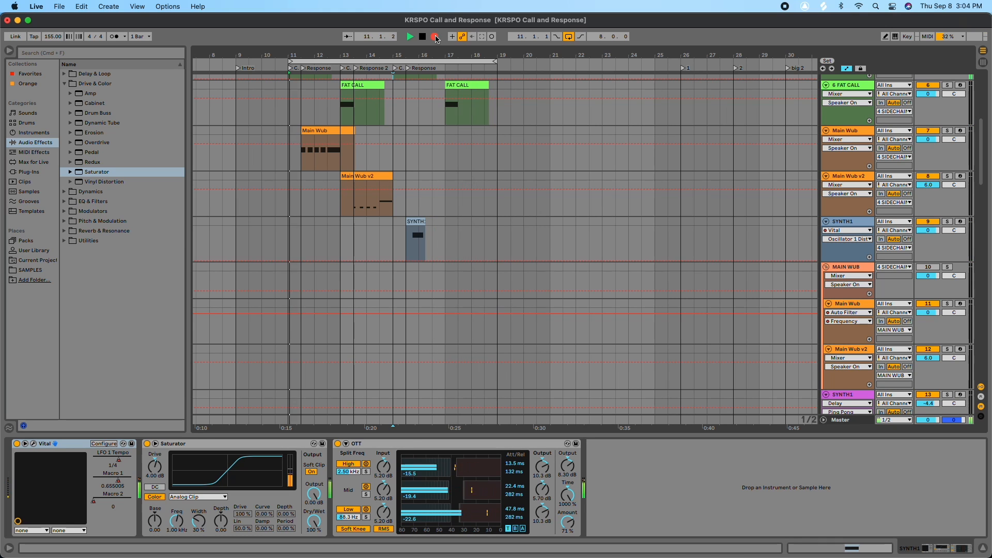
pyautogui.press('space')
pyautogui.scroll(-10, 509, 197)
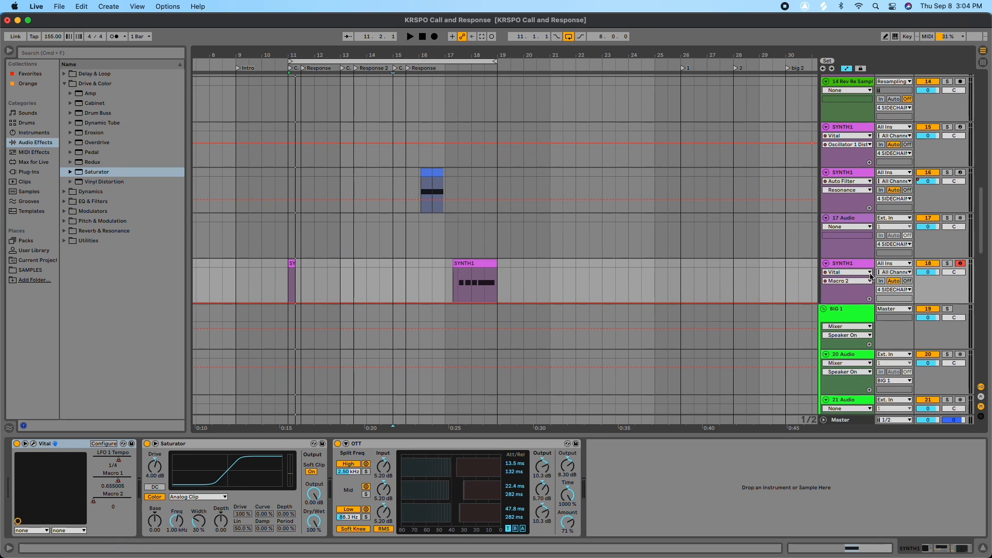
# - Duplicate SYNTH1 track 18 and delete the stray clip fragment at bar 11 from both copies
pyautogui.rightClick(855, 268)
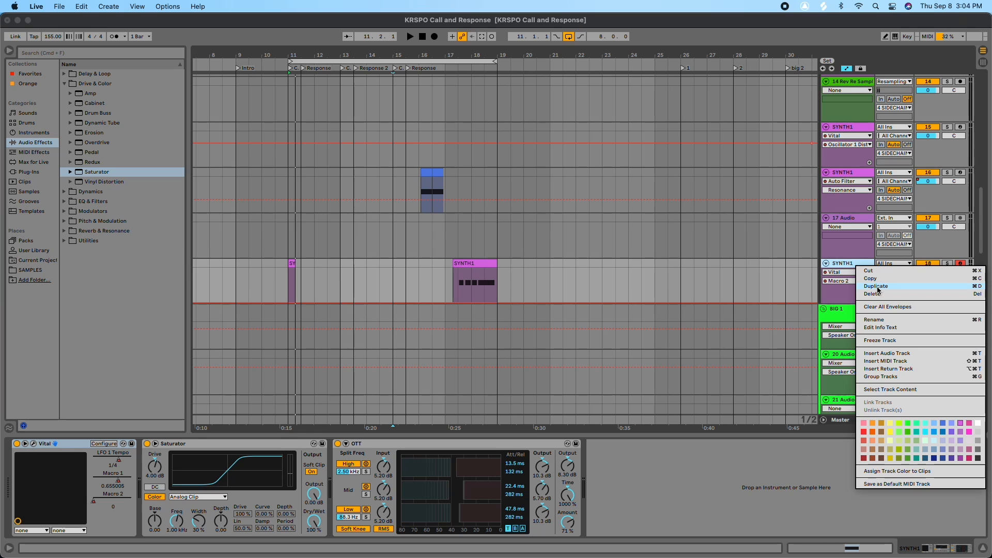
pyautogui.press('Return')
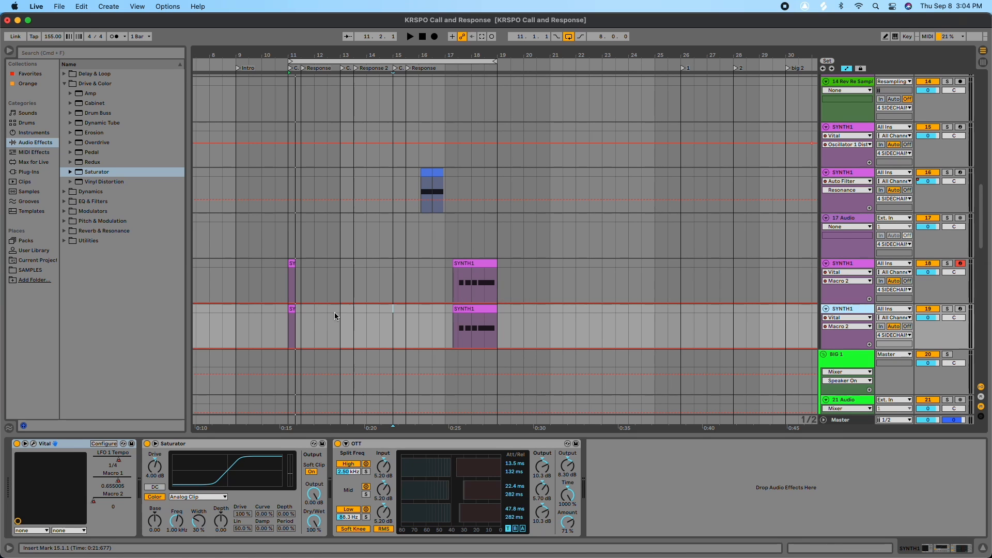
pyautogui.moveTo(273, 314); pyautogui.dragTo(392, 310)
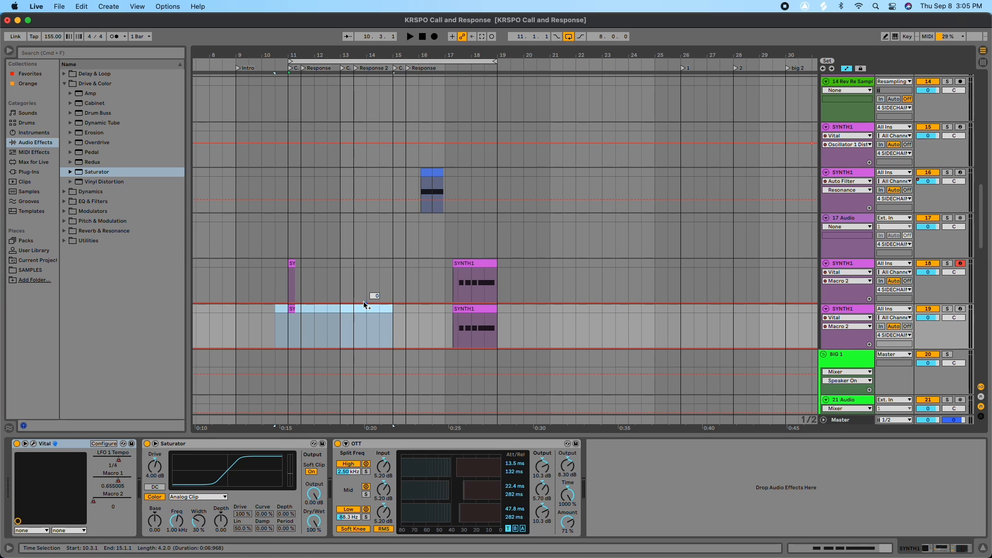
pyautogui.moveTo(278, 268); pyautogui.dragTo(340, 268)
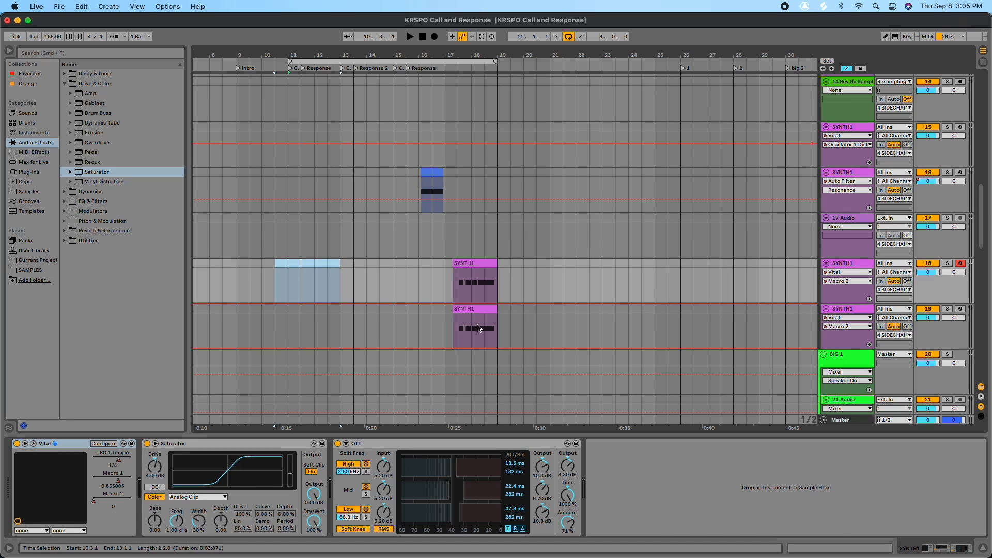
# - Move the duplicated SYNTH1 track with its recorded clip directly below SYNTH1 track 9
pyautogui.click(478, 329)
pyautogui.moveTo(856, 312); pyautogui.dragTo(846, 253)
pyautogui.scroll(5, 643, 213)
pyautogui.scroll(3, 640, 212)
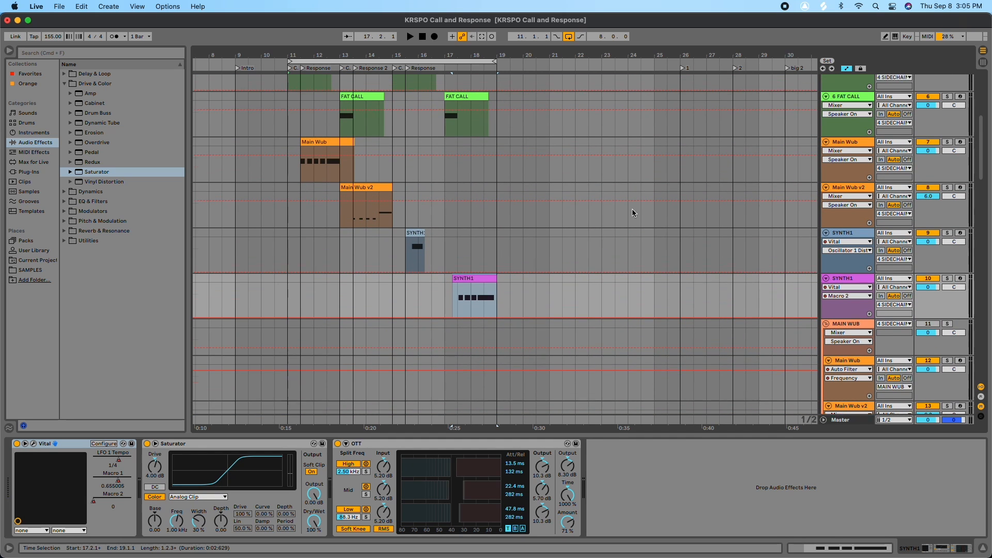
pyautogui.scroll(2, 457, 165)
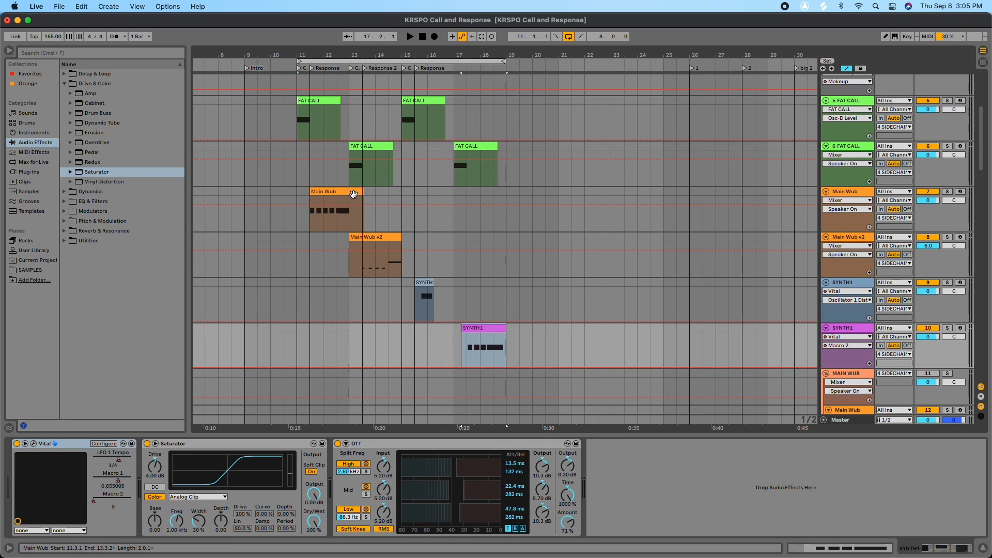
# - Reduce the recorded SYNTH1 clip to one F0 note by moving the first note to 1.3, deleting the others and extending it to 2.4
pyautogui.scroll(-2, 478, 205)
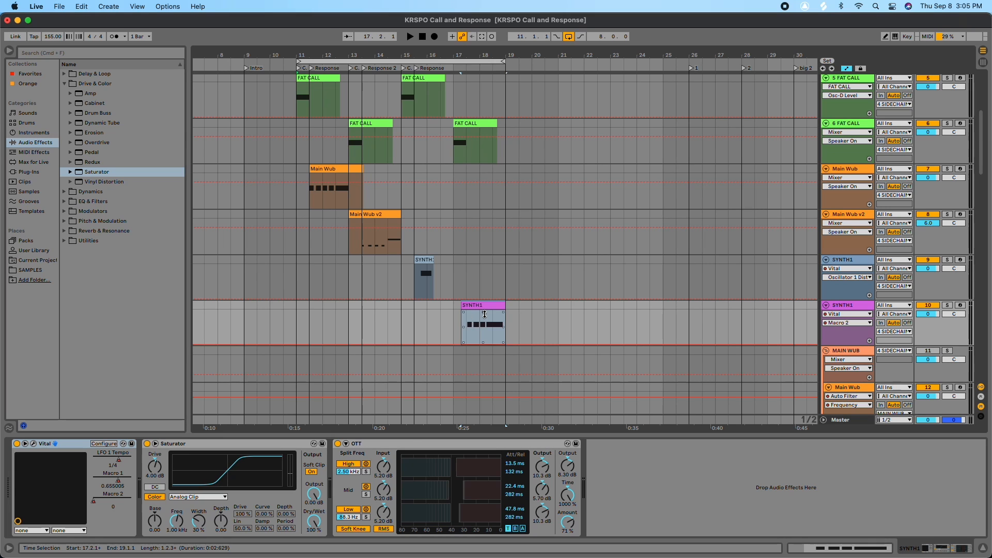
pyautogui.click(453, 309)
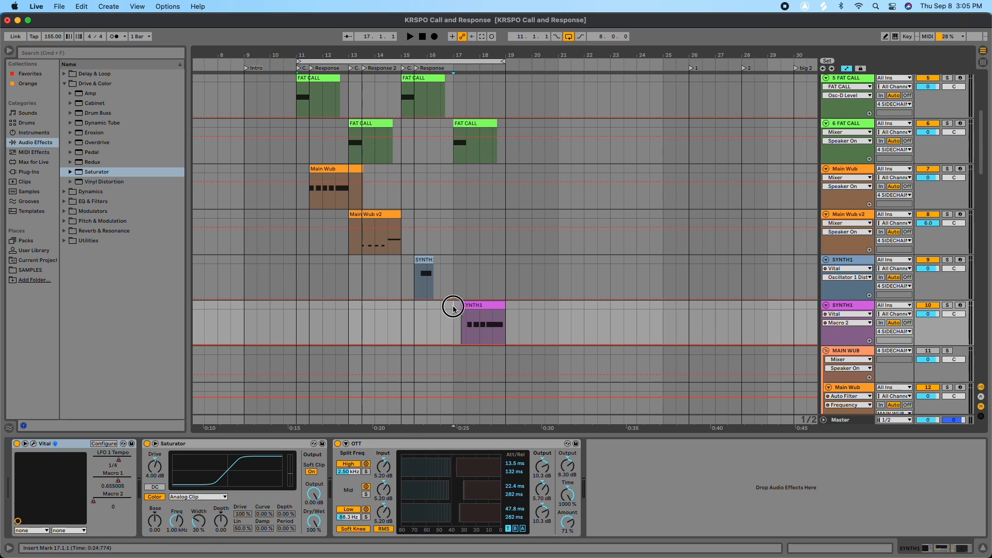
pyautogui.doubleClick(480, 306)
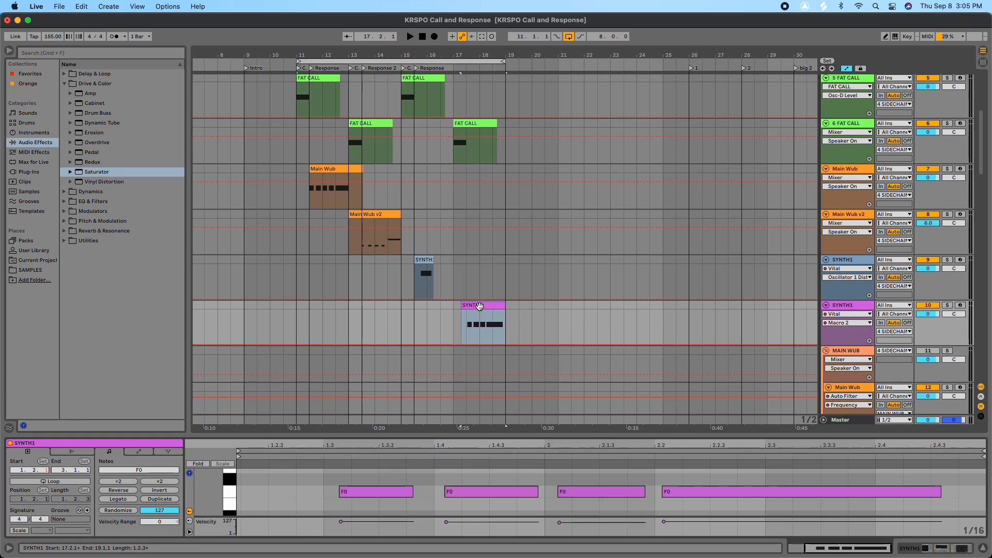
pyautogui.moveTo(392, 492); pyautogui.dragTo(370, 492)
pyautogui.doubleClick(470, 492)
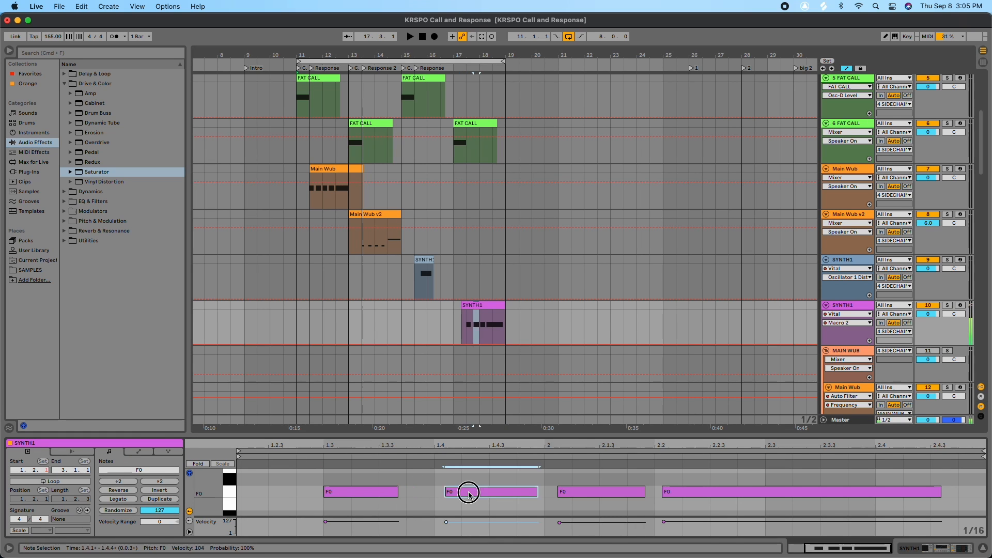
pyautogui.doubleClick(666, 492)
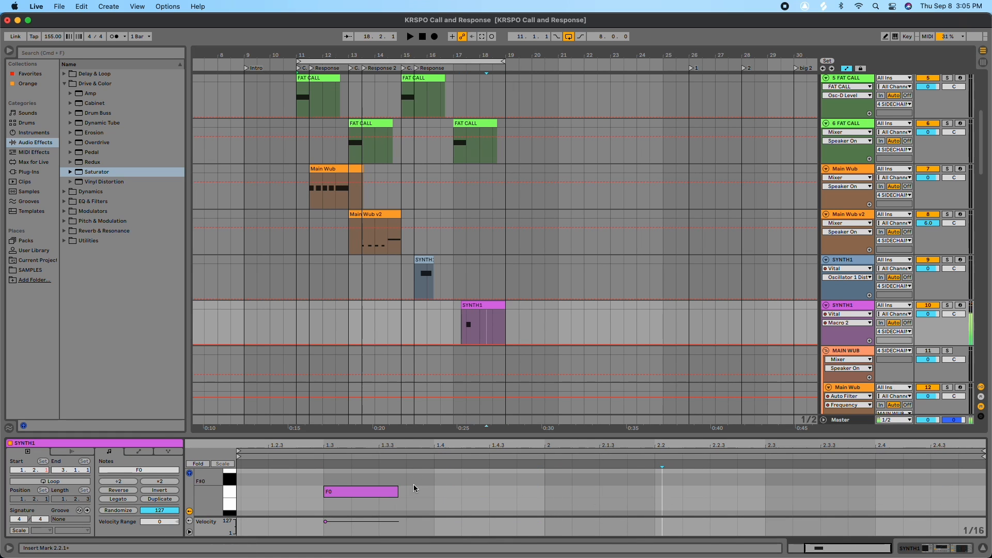
pyautogui.moveTo(397, 491); pyautogui.dragTo(876, 496)
# - Play the looped phrase and show Vital's LFO 1 Tempo automation on SYNTH1 track 10
pyautogui.press('space')
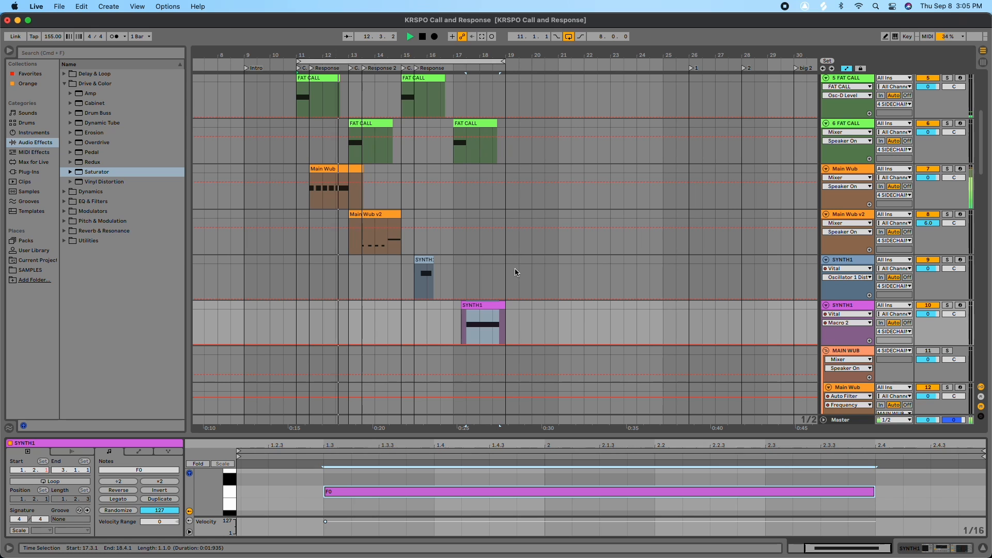
pyautogui.click(840, 322)
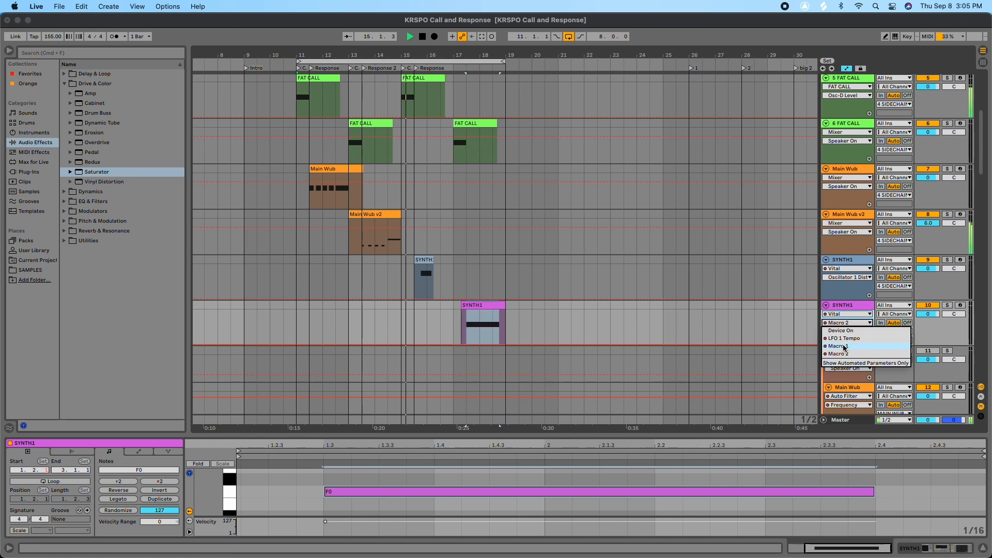
pyautogui.click(841, 345)
pyautogui.click(845, 324)
pyautogui.click(846, 321)
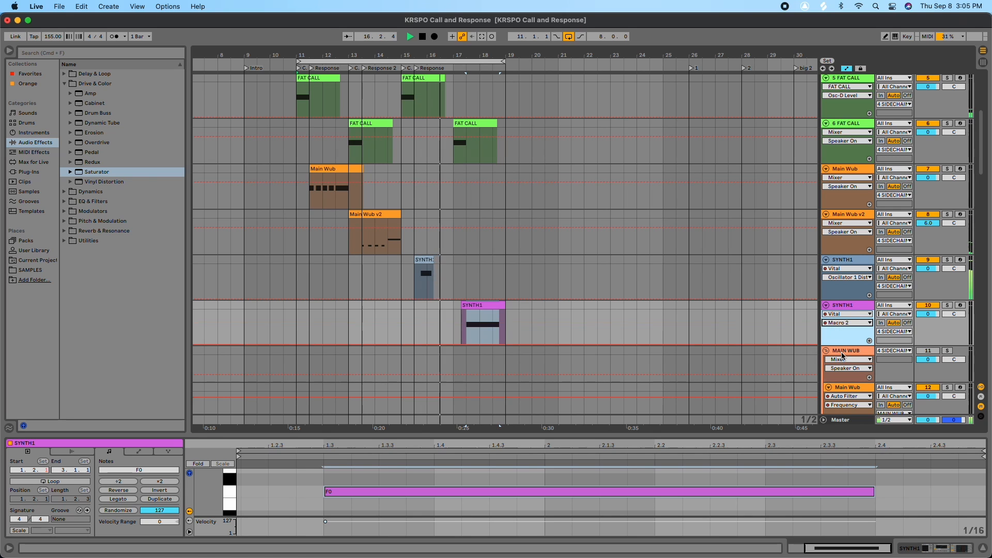
pyautogui.click(846, 321)
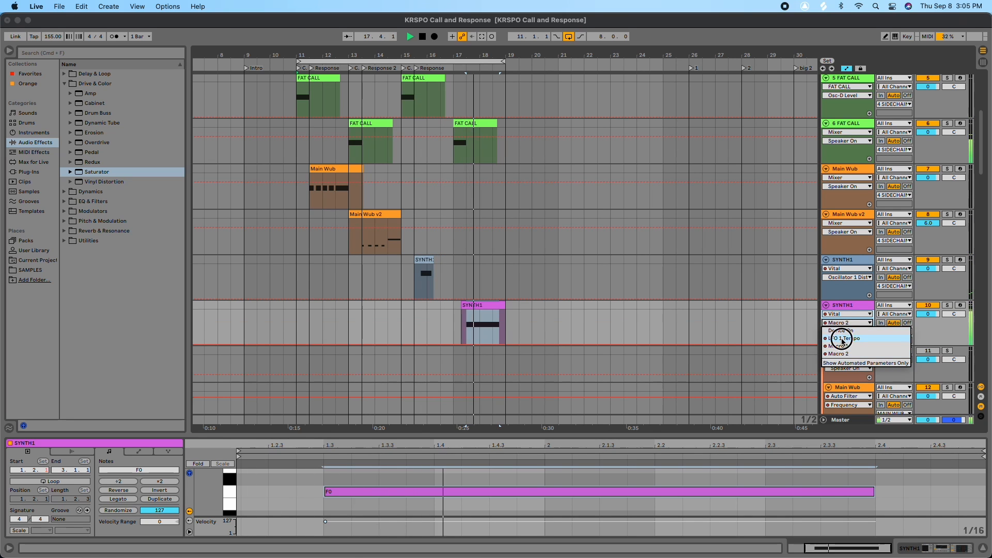
pyautogui.click(835, 336)
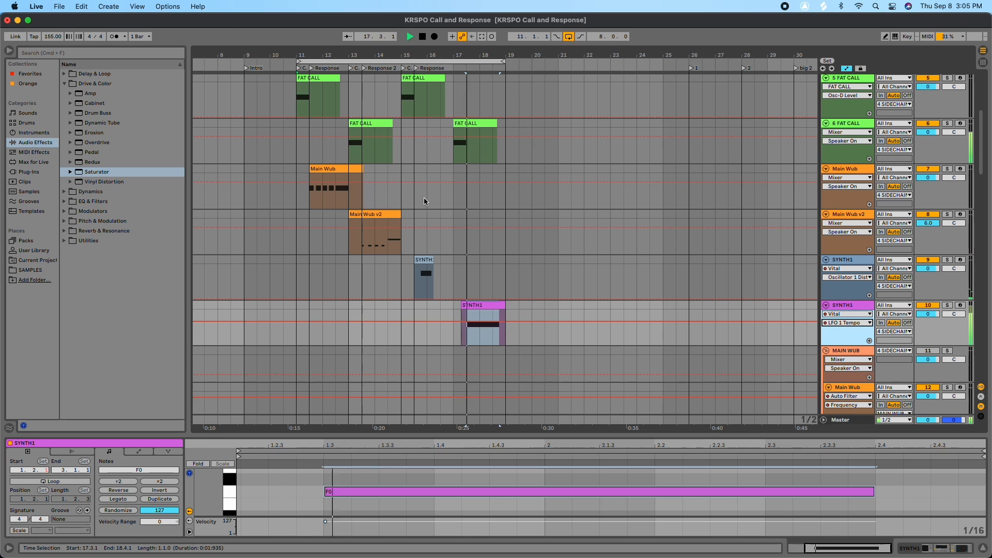
# - Stop playback and shorten the SYNTH1 clip on track 10 so that it ends at 18.3.1
pyautogui.press('space')
pyautogui.moveTo(504, 302); pyautogui.dragTo(495, 309)
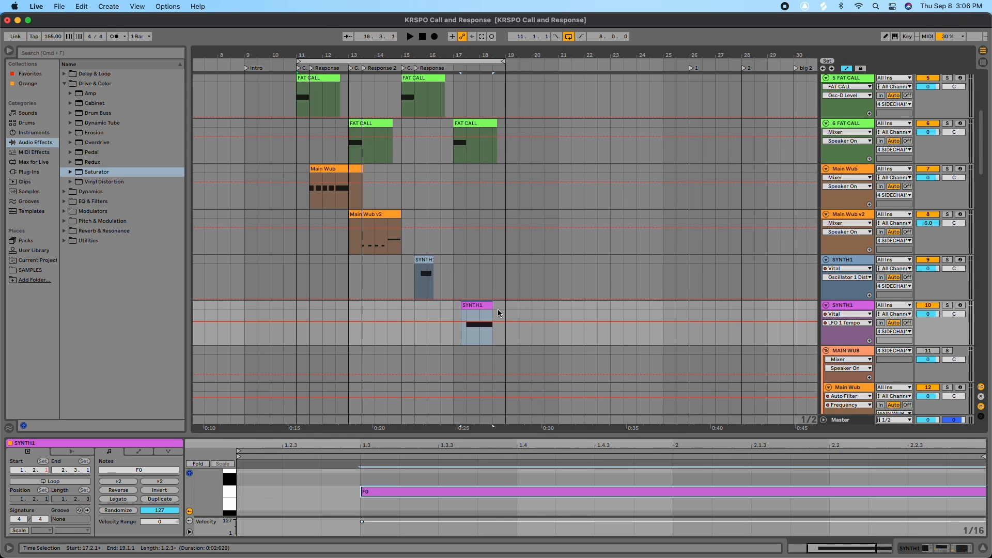
# - Insert a new MIDI track below SYNTH1 track 10 and load the VST3 version of Vital on it
pyautogui.scroll(-1, 497, 309)
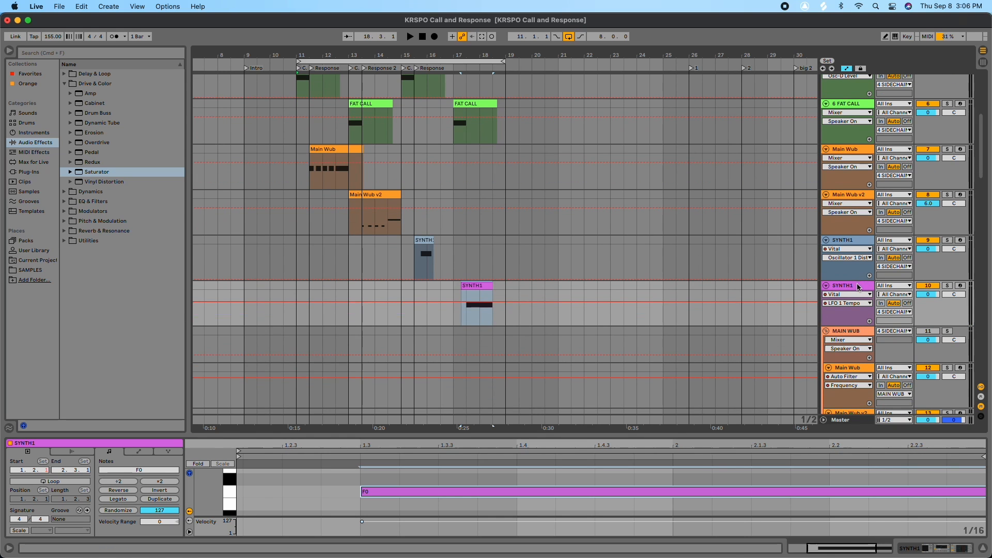
pyautogui.press('super+shift+t')
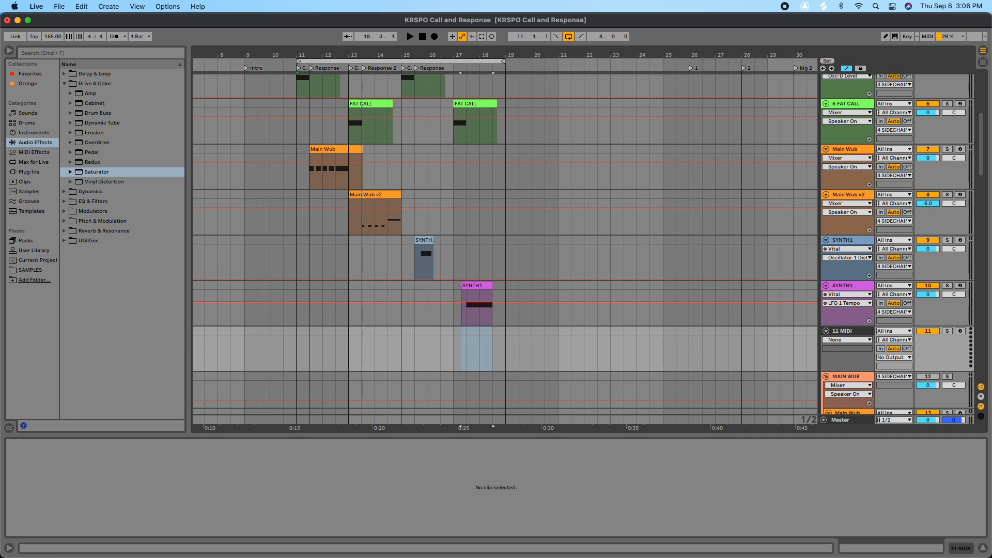
pyautogui.click(26, 173)
pyautogui.click(64, 74)
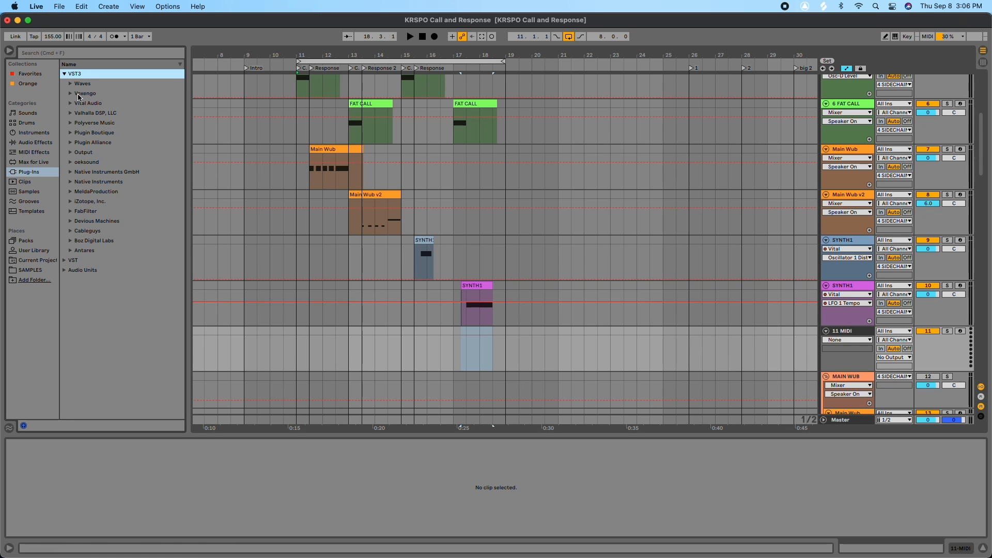
pyautogui.click(71, 103)
pyautogui.moveTo(96, 112); pyautogui.dragTo(847, 325)
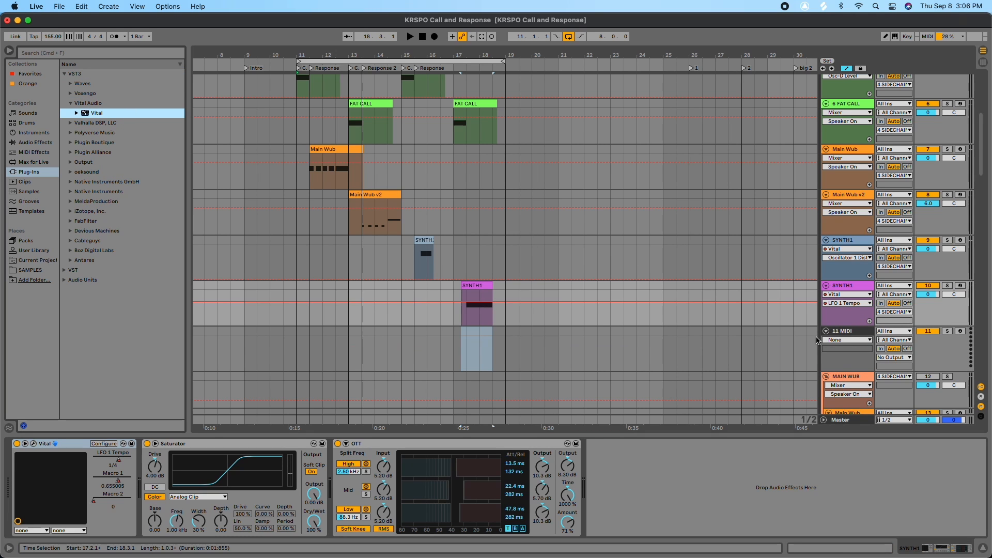
pyautogui.click(848, 334)
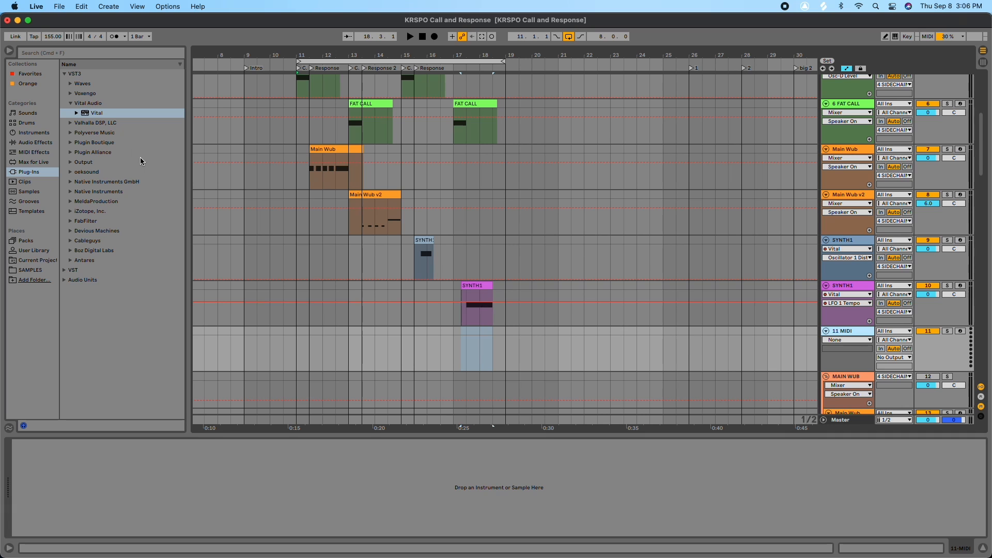
pyautogui.moveTo(93, 112); pyautogui.dragTo(838, 298)
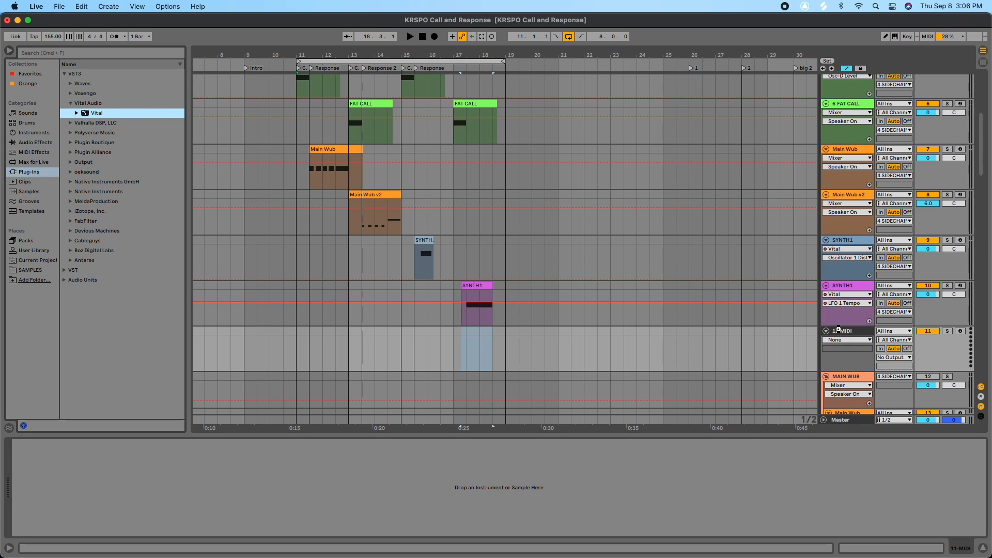
pyautogui.moveTo(838, 329); pyautogui.dragTo(839, 331)
# - Play the last call and the SYNTH1 track 10 response from bar 17
pyautogui.click(853, 288)
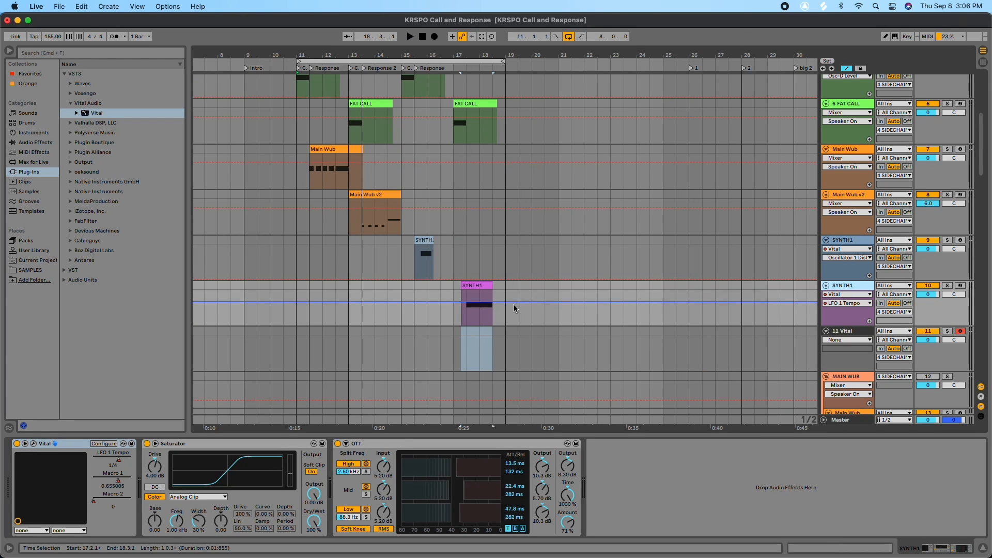
pyautogui.press('space')
pyautogui.click(454, 67)
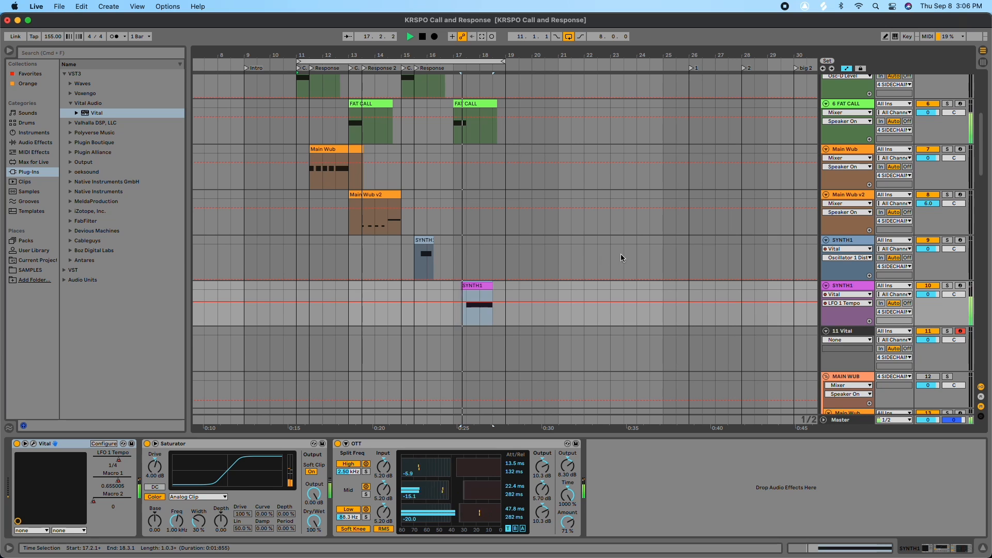
# - Load the SYSTEM OVERLOAD preset from the User folder into Vital on track 11 and close the plug-in window
pyautogui.click(856, 332)
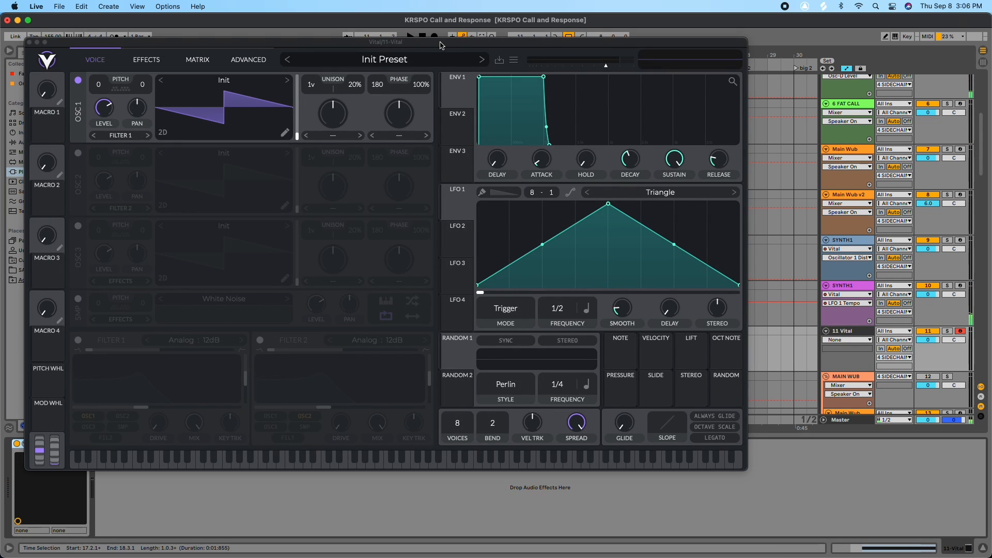
pyautogui.click(380, 55)
pyautogui.scroll(-5, 171, 392)
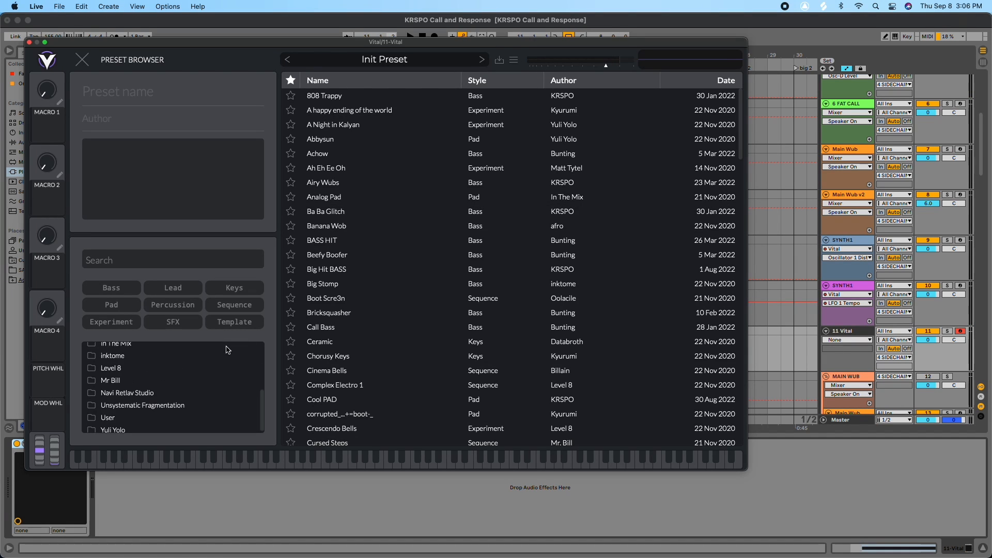
pyautogui.click(158, 420)
pyautogui.scroll(-15, 367, 258)
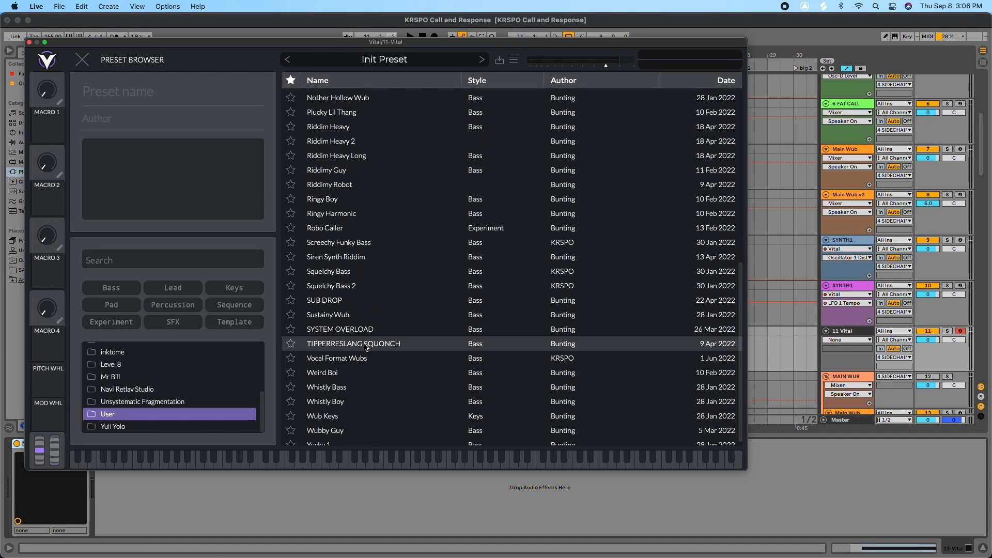
pyautogui.click(362, 323)
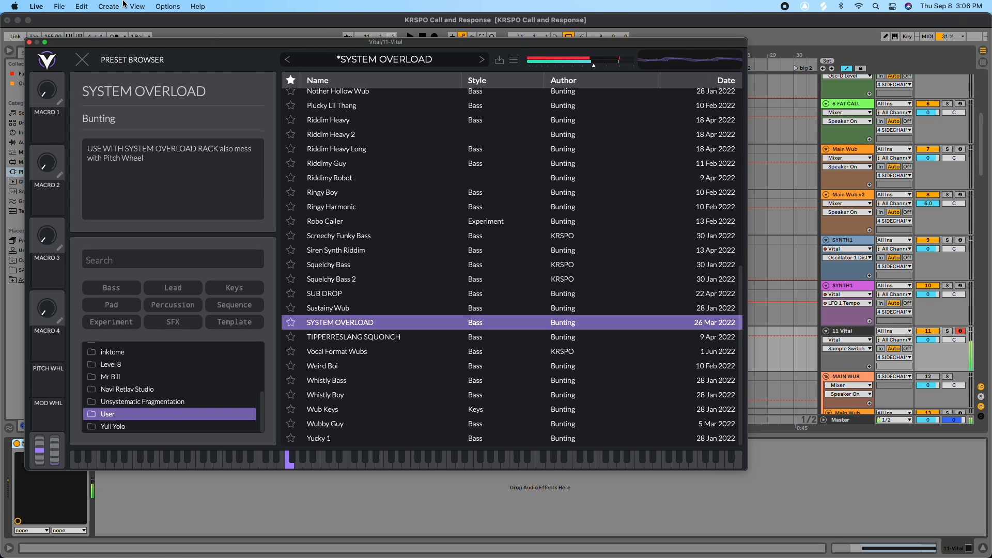
pyautogui.click(86, 60)
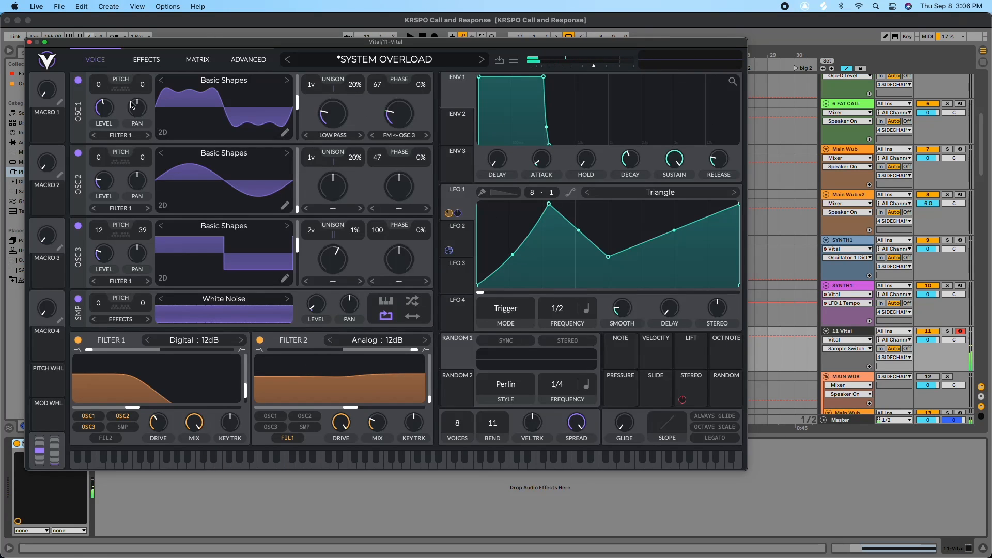
pyautogui.click(30, 43)
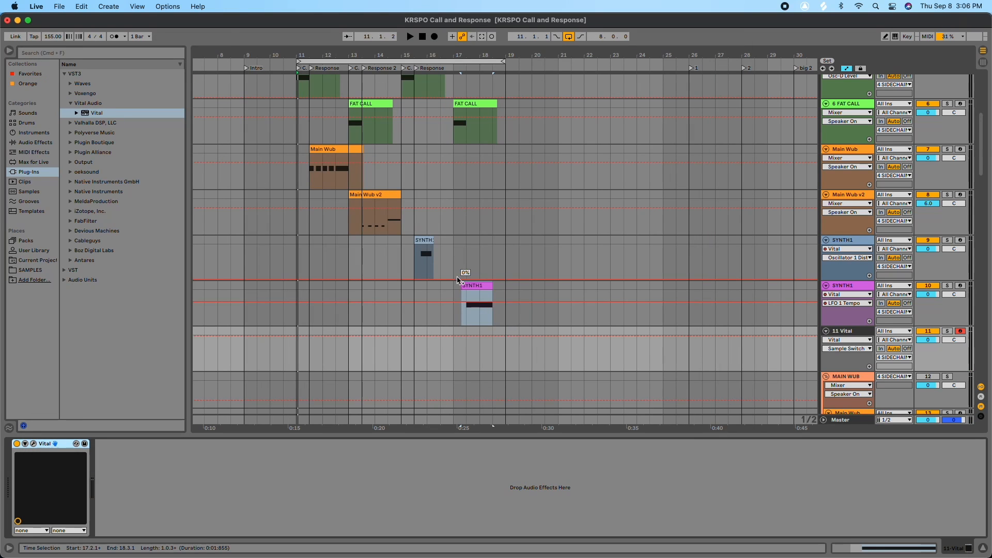
# - Record a Vital clip on track 11 at the end of the loop, up to 19.1.1, and delete the extra recorded clip at 11.1.1
pyautogui.click(416, 348)
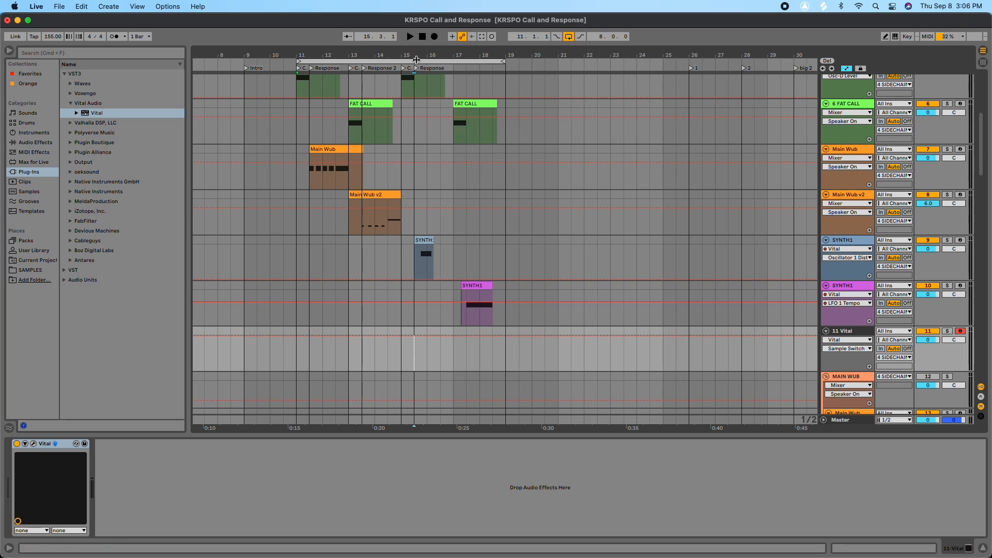
pyautogui.press('space')
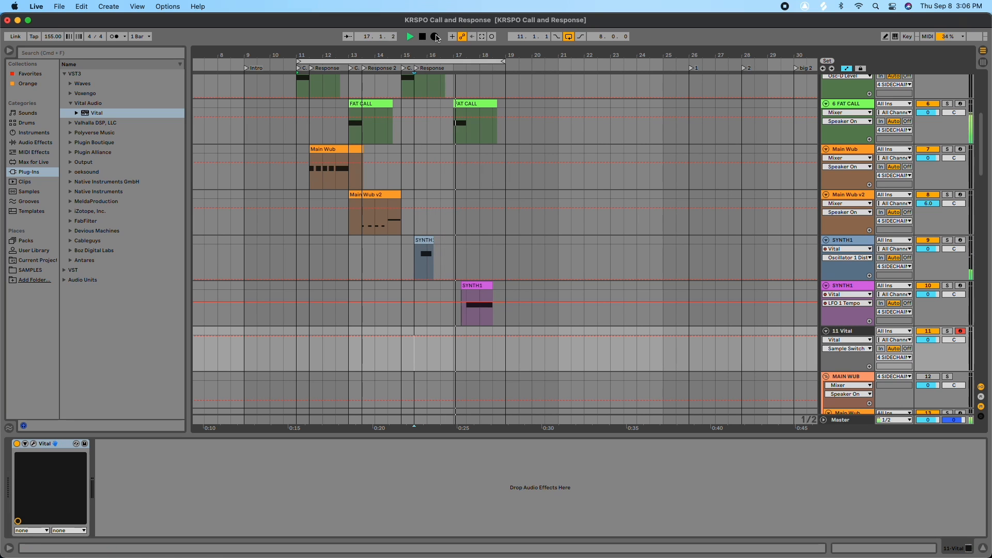
pyautogui.click(436, 38)
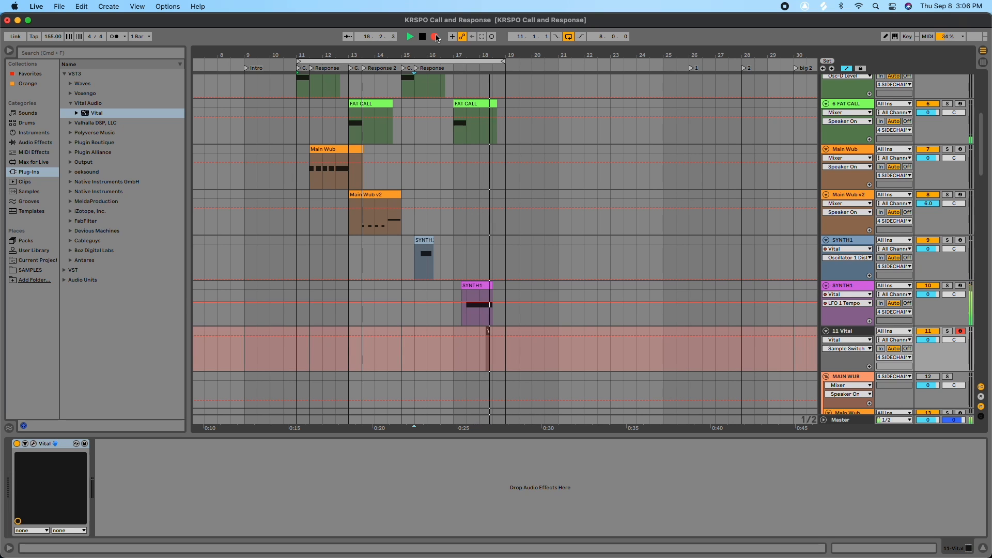
pyautogui.press('space')
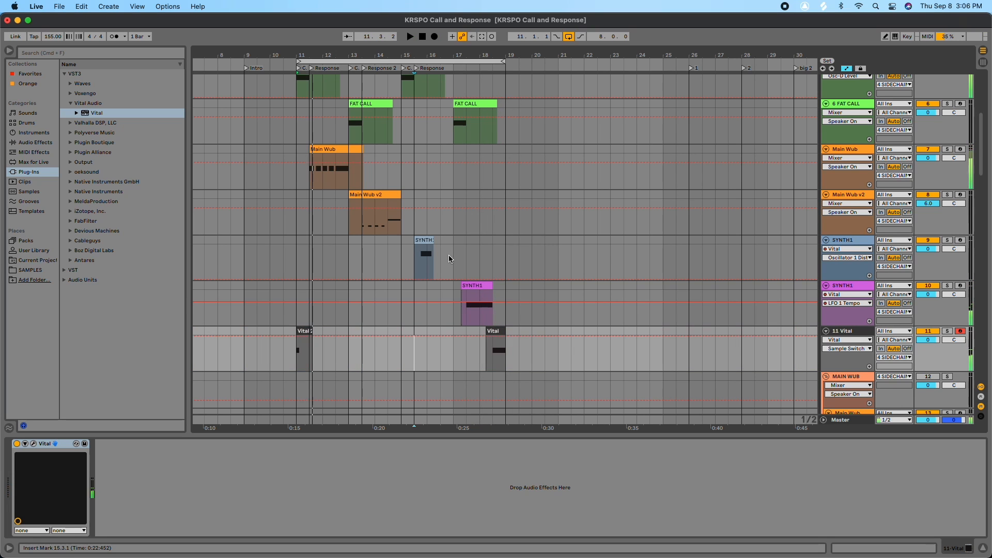
pyautogui.click(307, 331)
pyautogui.press('Delete')
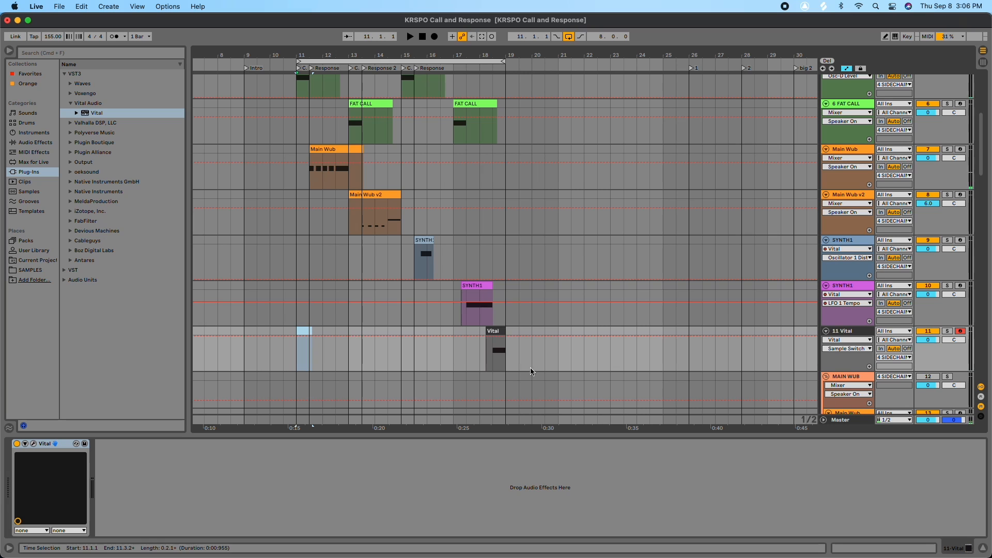
# - Play the looped phrase from 17.1.1 to hear the recorded Vital clip on track 11
pyautogui.click(496, 330)
pyautogui.press('space')
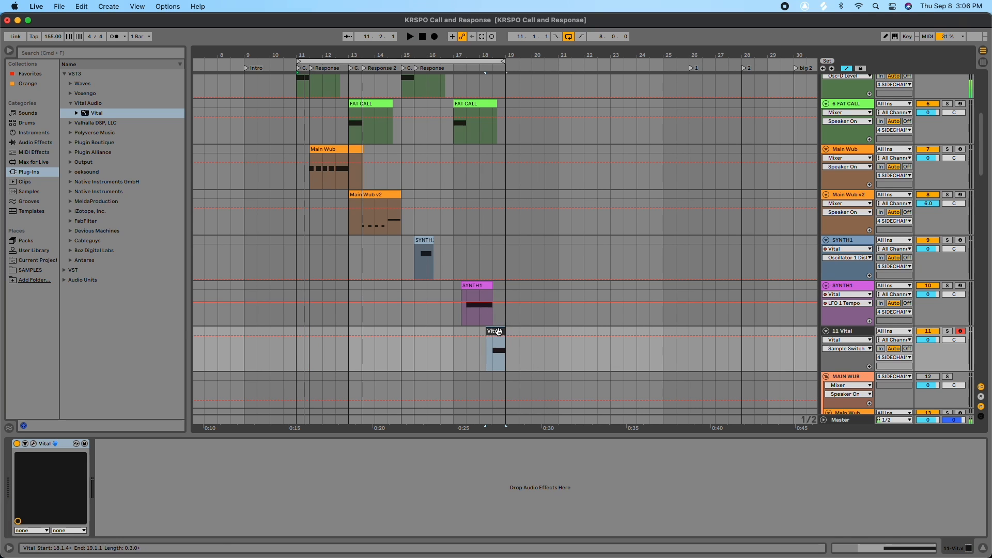
pyautogui.click(454, 328)
pyautogui.press('space')
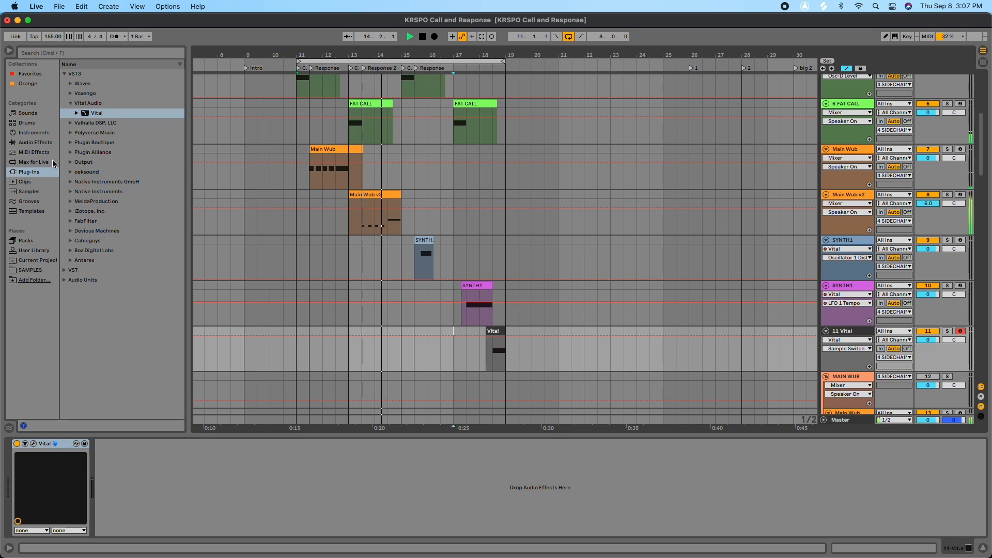
# - List the Audio Effect Rack presets among the Utilities audio effects
pyautogui.click(35, 143)
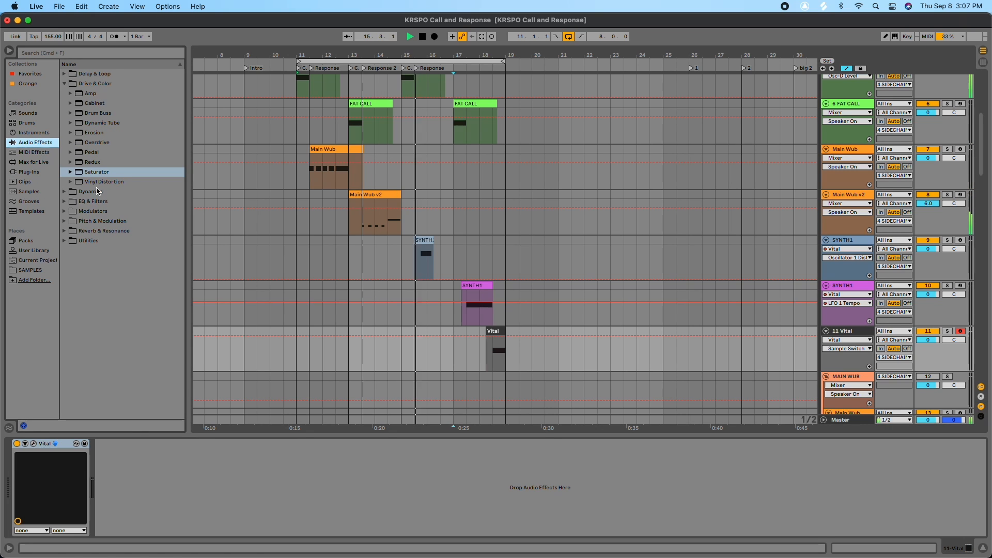
pyautogui.click(64, 240)
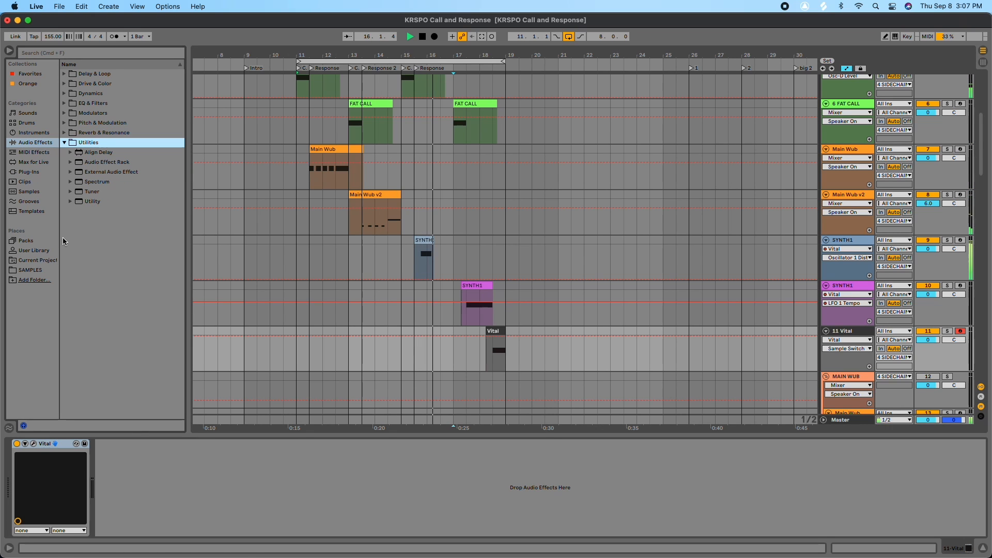
pyautogui.click(73, 164)
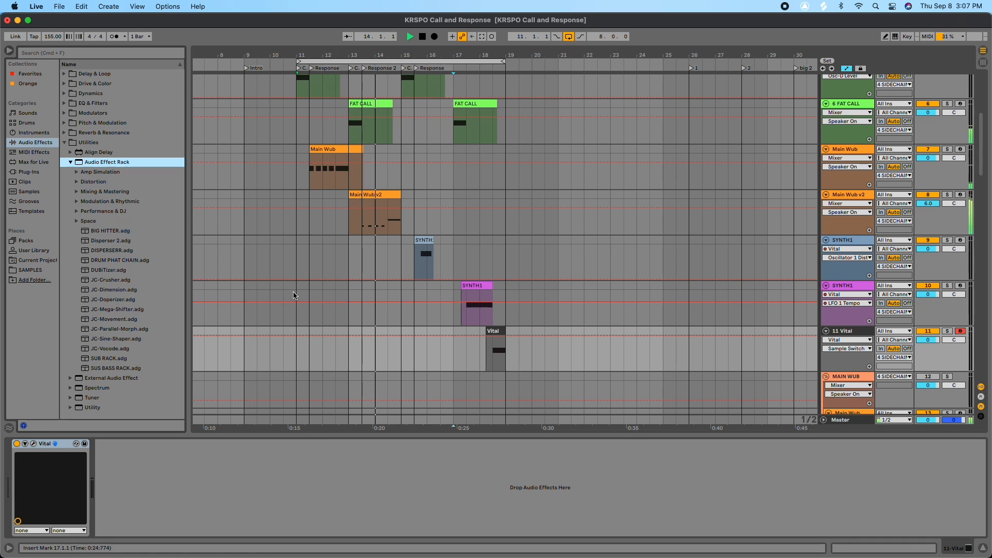
# - Select the Saturator and OTT devices on SYNTH1 track 10
pyautogui.click(848, 287)
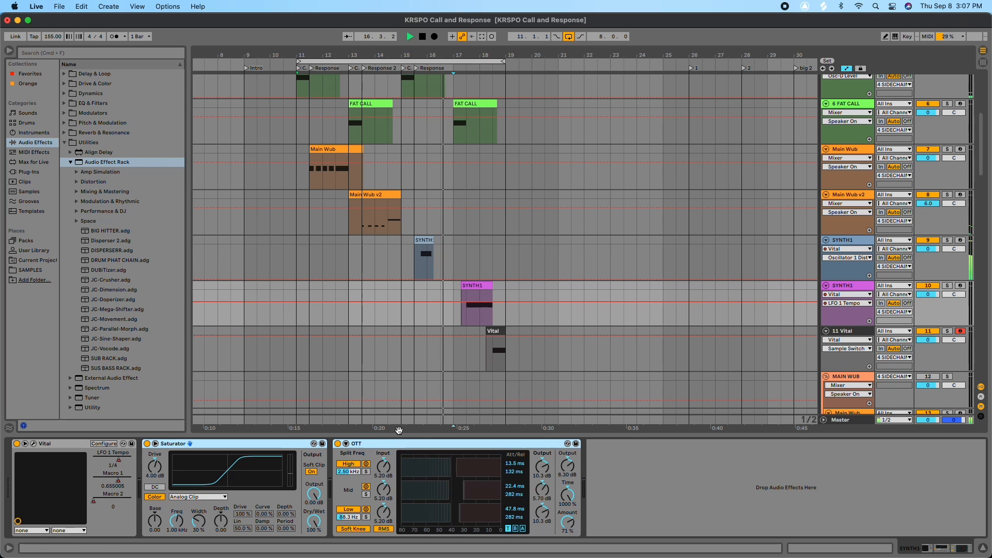
# - Paste the copied Saturator and OTT effects onto the 11 Vital track
pyautogui.press('Down')
pyautogui.press('super+v')
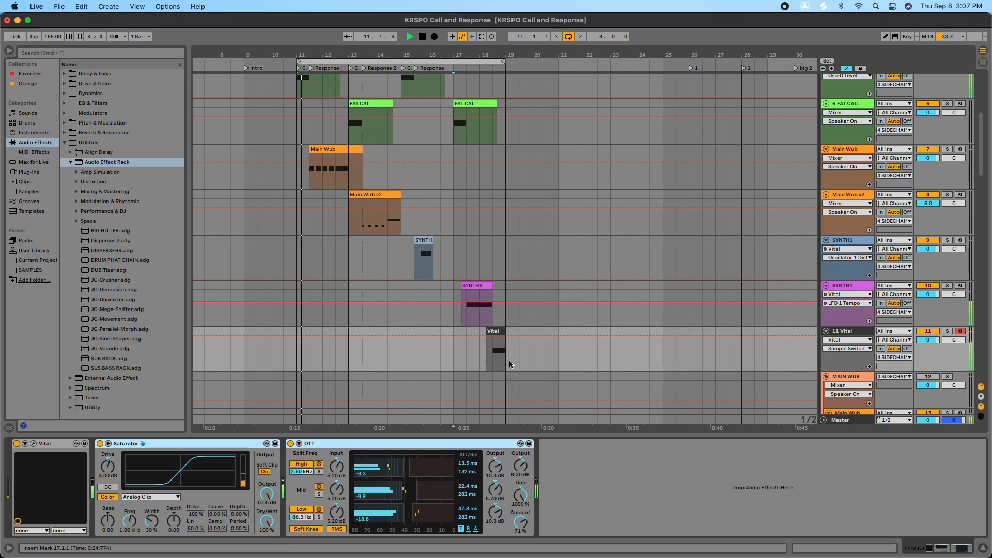
# - Trim the SYNTH1 clip on track 10 to end at 18.2.3 and the Vital clip below it to start at 18.2.3
pyautogui.moveTo(496, 55); pyautogui.dragTo(496, 99)
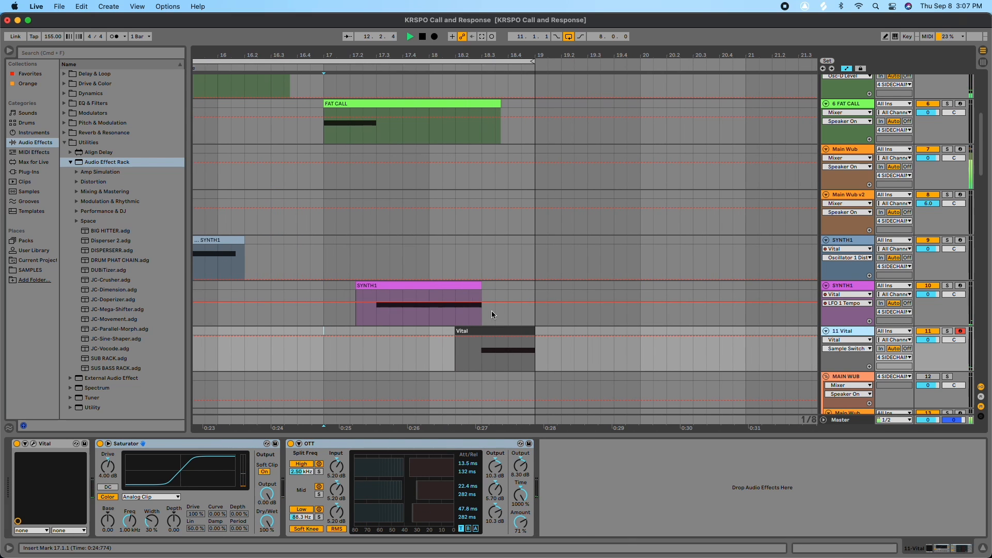
pyautogui.click(494, 312)
pyautogui.moveTo(483, 287); pyautogui.dragTo(470, 288)
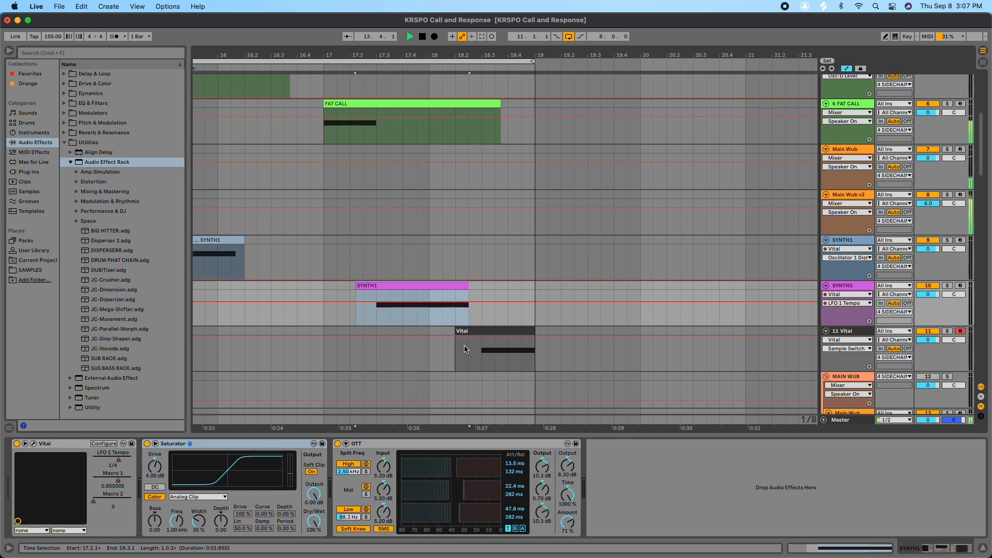
pyautogui.moveTo(460, 332); pyautogui.dragTo(462, 331)
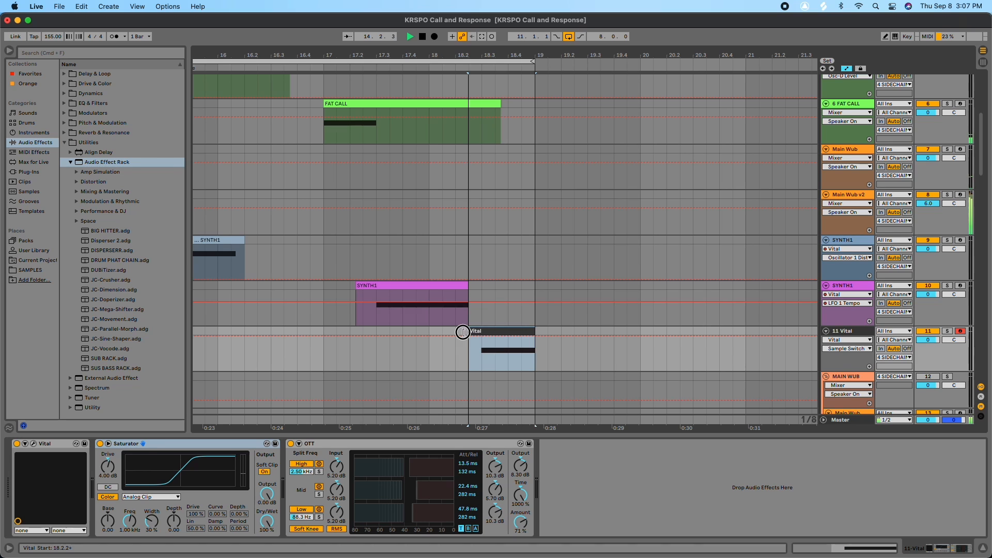
# - Open the Vital clip's notes and trim the start of its F0 note to 1.3.1
pyautogui.doubleClick(491, 334)
pyautogui.click(381, 499)
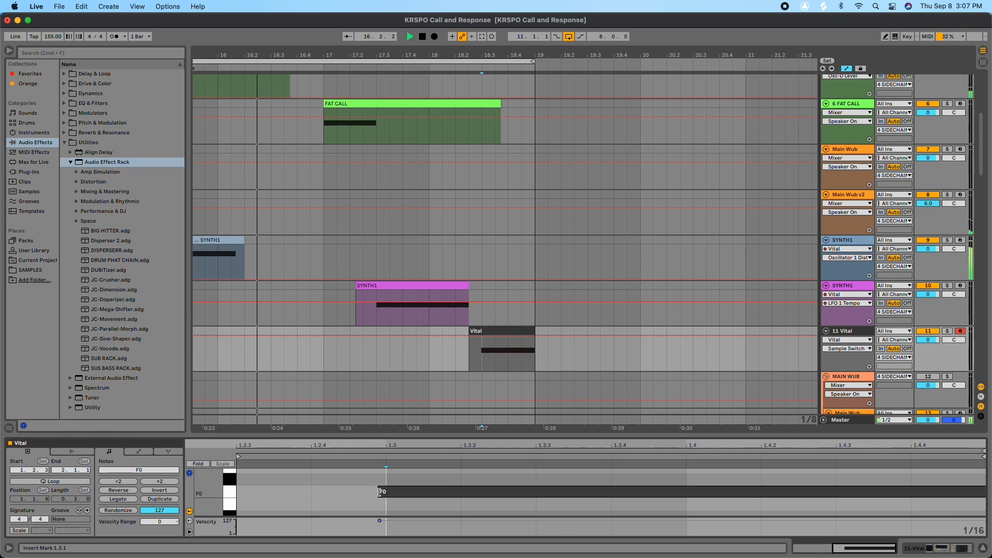
pyautogui.moveTo(381, 498); pyautogui.dragTo(389, 499)
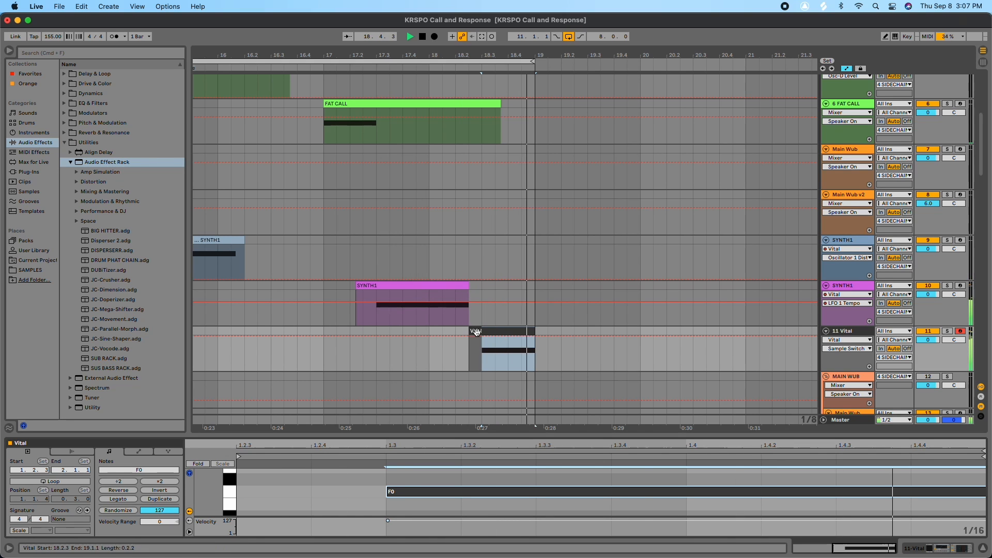
# - Shorten the SYNTH1 clip on track 10 to end at 18.2.1 and stop playback
pyautogui.moveTo(467, 286); pyautogui.dragTo(454, 286)
pyautogui.press('space')
# - Delete the SYNTH1 clip spanning 17.2 to 19.1.1 on track 20
pyautogui.scroll(1, 473, 284)
pyautogui.scroll(5, 471, 284)
pyautogui.scroll(-15, 471, 283)
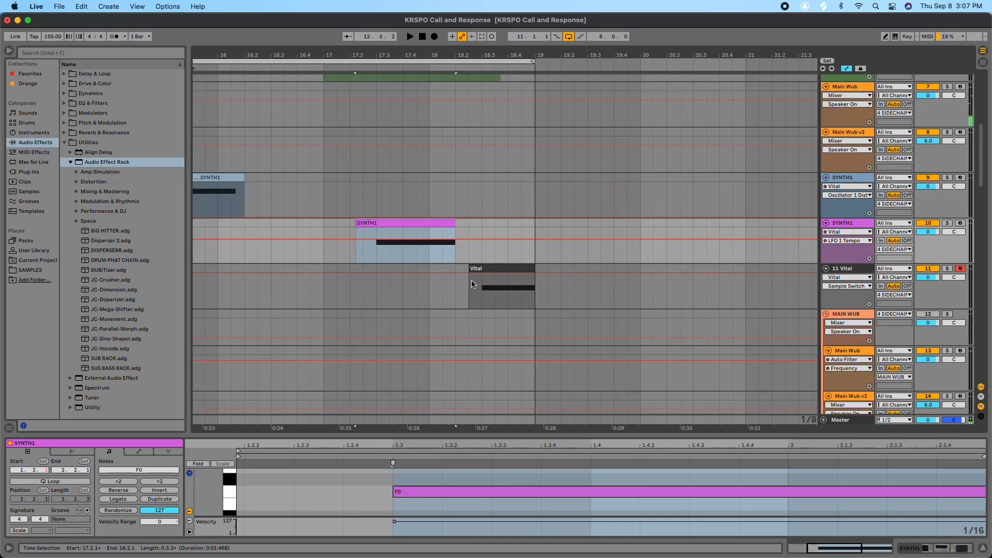
pyautogui.scroll(1, 472, 283)
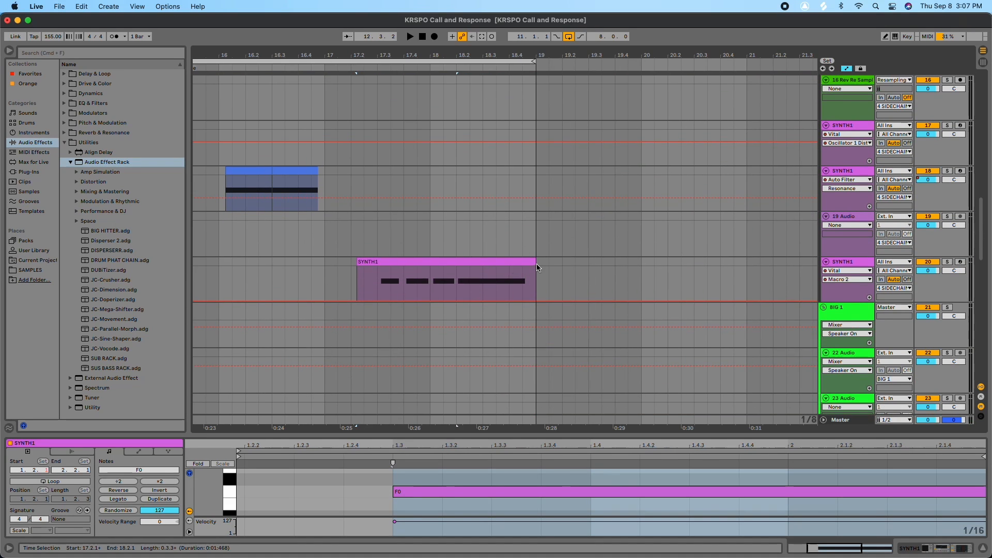
pyautogui.click(532, 265)
pyautogui.press('Delete')
pyautogui.scroll(12, 518, 265)
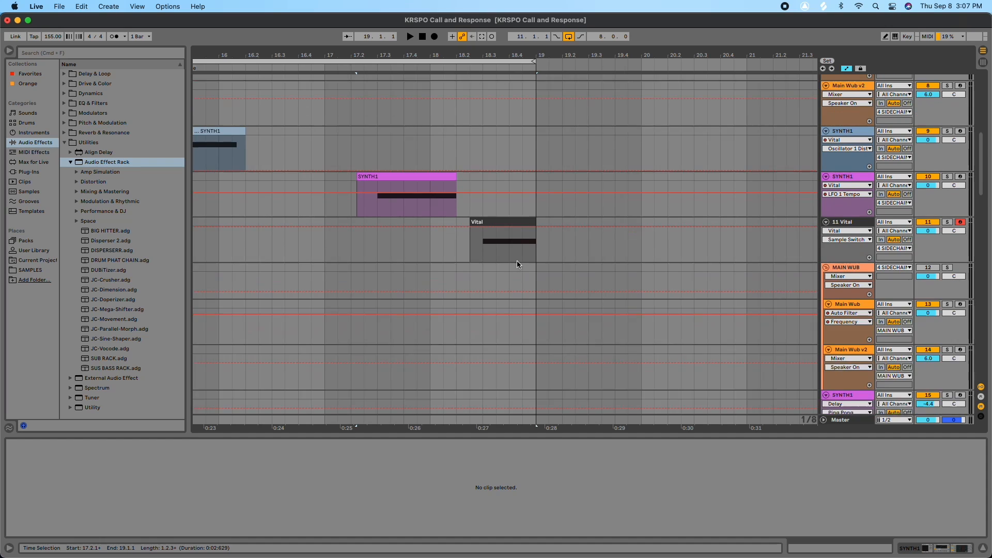
# - Extend the SYNTH1 clip on track 10 to end at 18.3.1, then play back the loop and stop it
pyautogui.moveTo(456, 214); pyautogui.dragTo(482, 214)
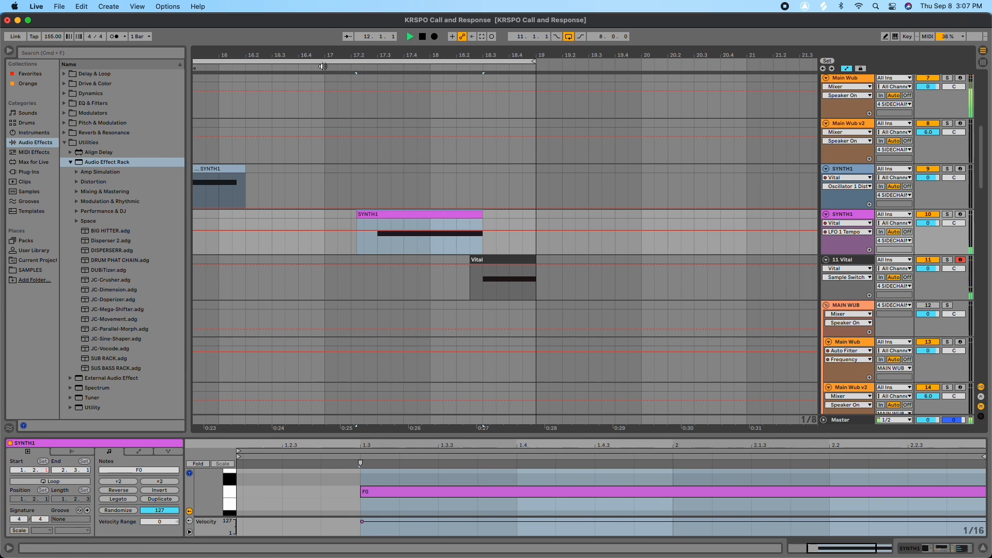
pyautogui.moveTo(335, 55)
pyautogui.mouseDown()
pyautogui.moveTo(341, 33)
pyautogui.moveTo(327, 50)
pyautogui.mouseUp()
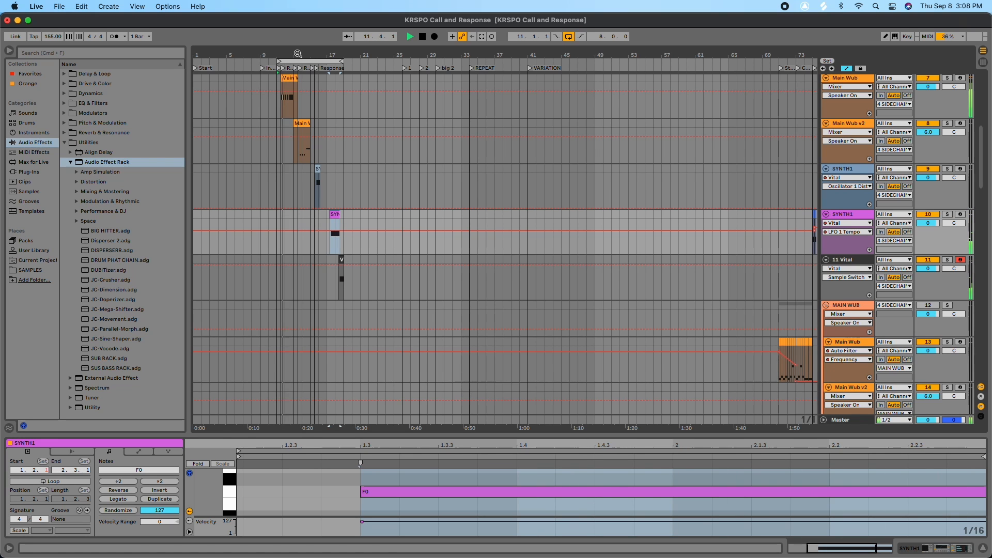
pyautogui.moveTo(297, 54); pyautogui.dragTo(386, 53)
pyautogui.press('space')
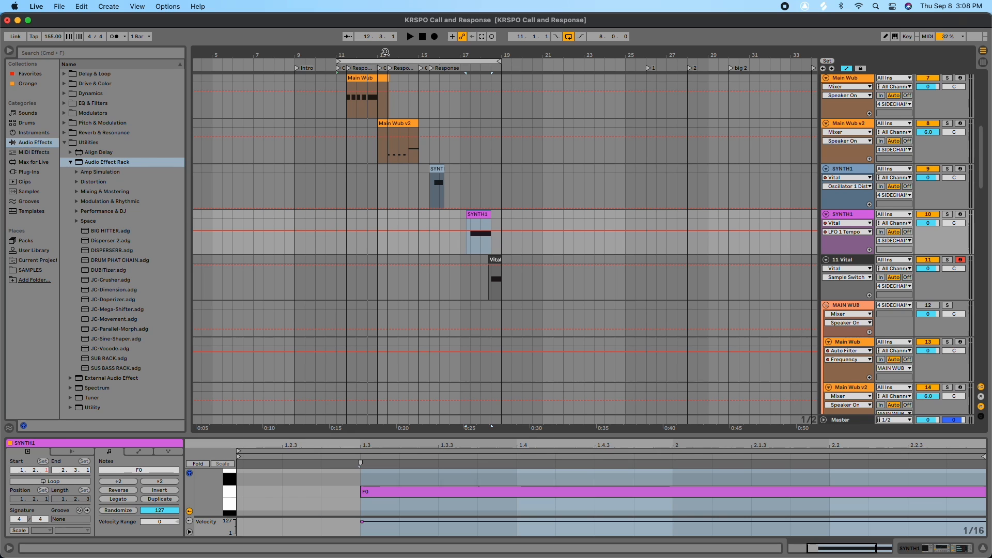
# - Select the loop's contents from 11.1.1 to 19.1.1 and examine its clips from the hats track to the Vital track
pyautogui.click(378, 60)
pyautogui.doubleClick(378, 59)
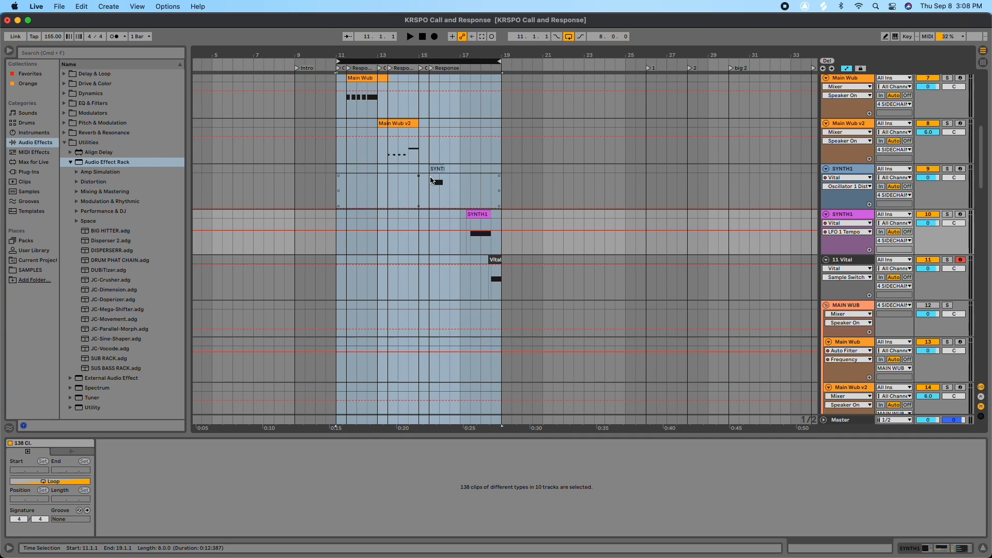
pyautogui.scroll(10, 455, 181)
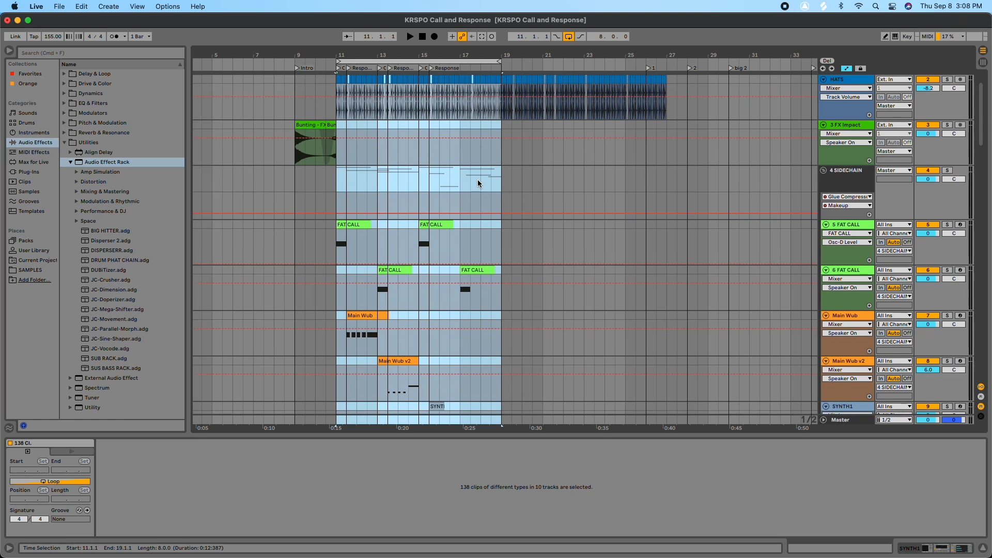
pyautogui.scroll(3, 478, 184)
pyautogui.scroll(-4, 411, 291)
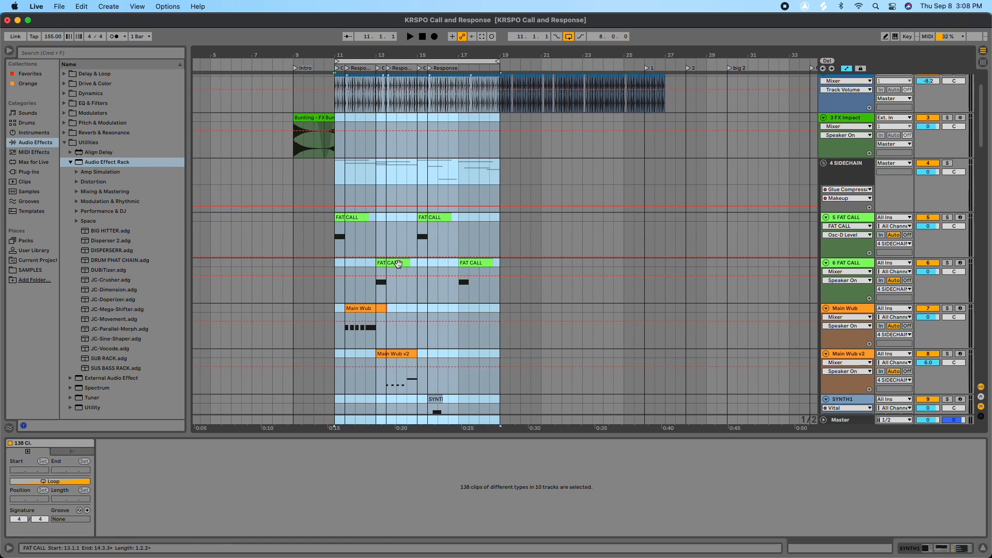
pyautogui.scroll(-4, 366, 225)
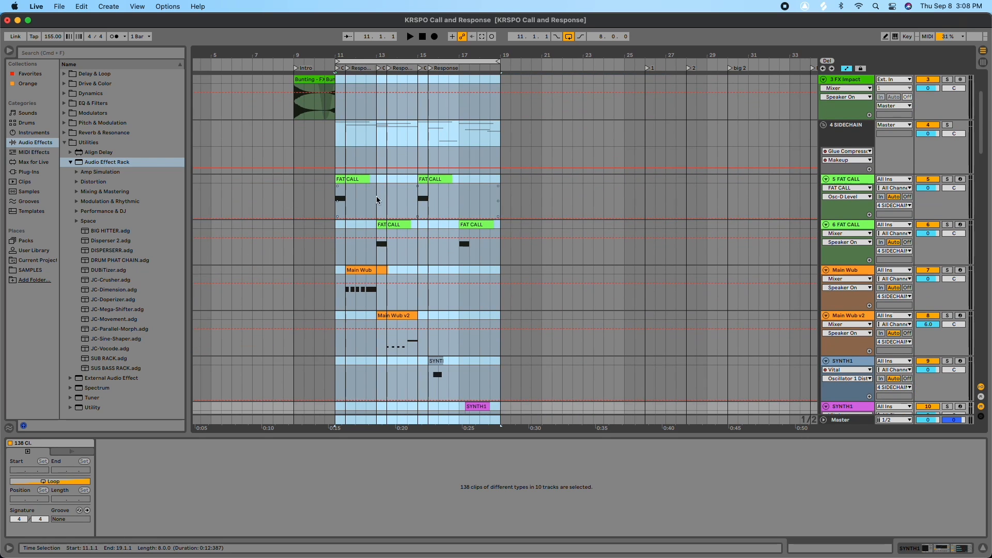
pyautogui.scroll(-3, 371, 195)
pyautogui.scroll(-2, 408, 273)
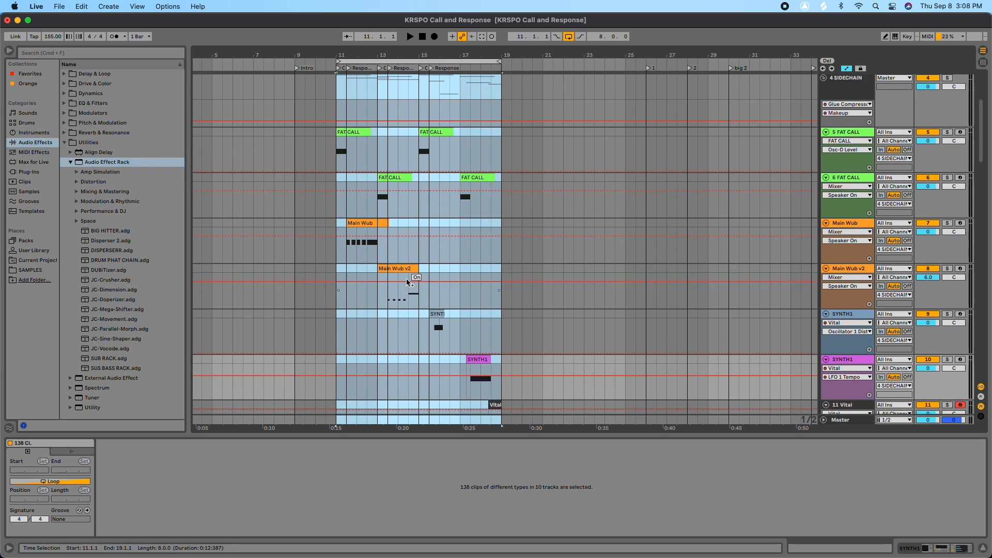
pyautogui.scroll(-2, 413, 282)
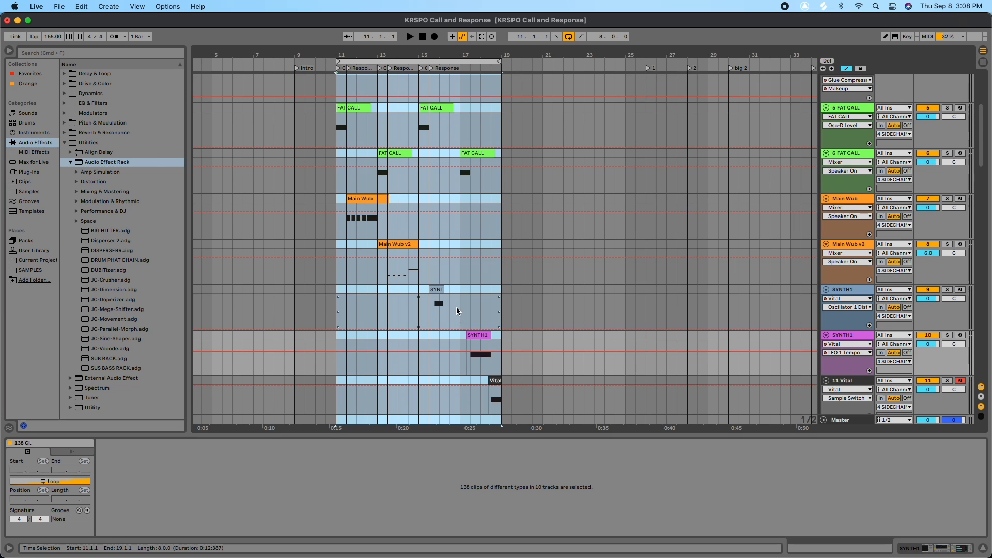
pyautogui.scroll(-3, 439, 297)
pyautogui.scroll(-3, 423, 281)
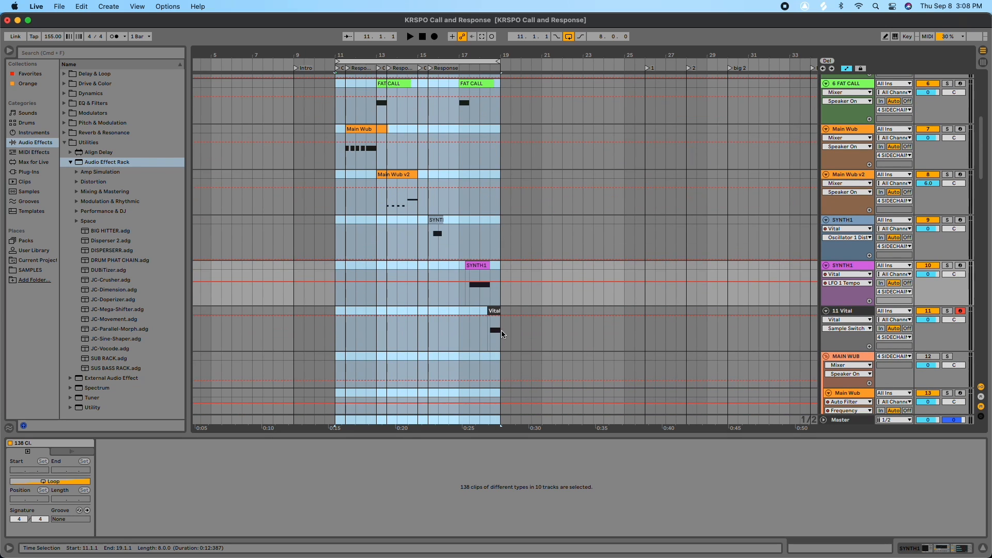
pyautogui.scroll(-1, 499, 321)
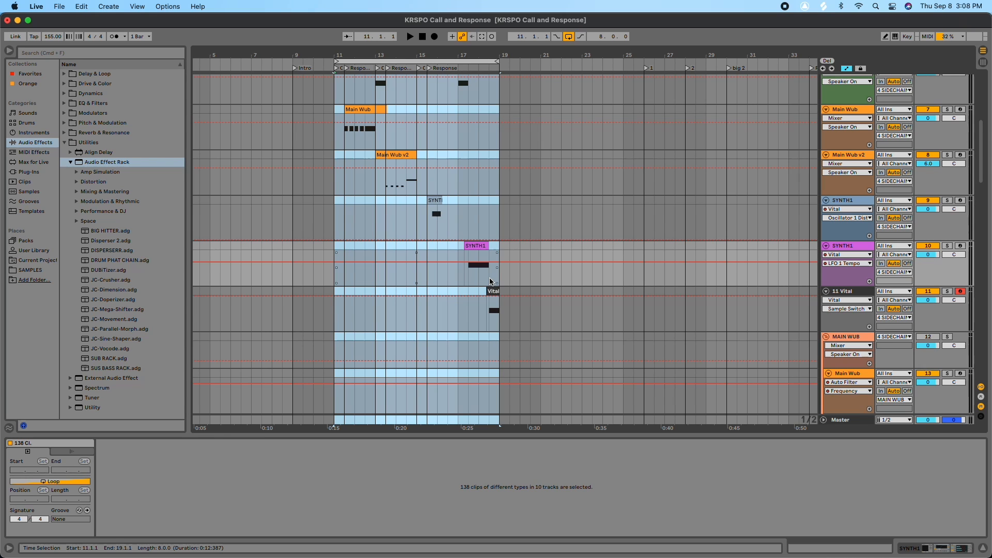
pyautogui.scroll(-1, 490, 282)
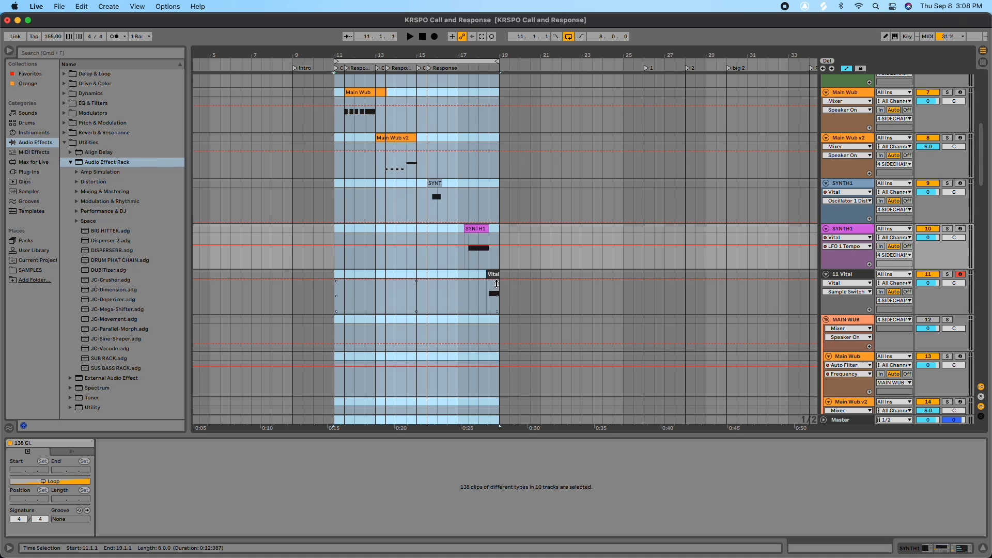
# - Review how the FAT CALL clips alternate with the Main Wub, SYNTH1 and Vital response clips
pyautogui.scroll(9, 500, 288)
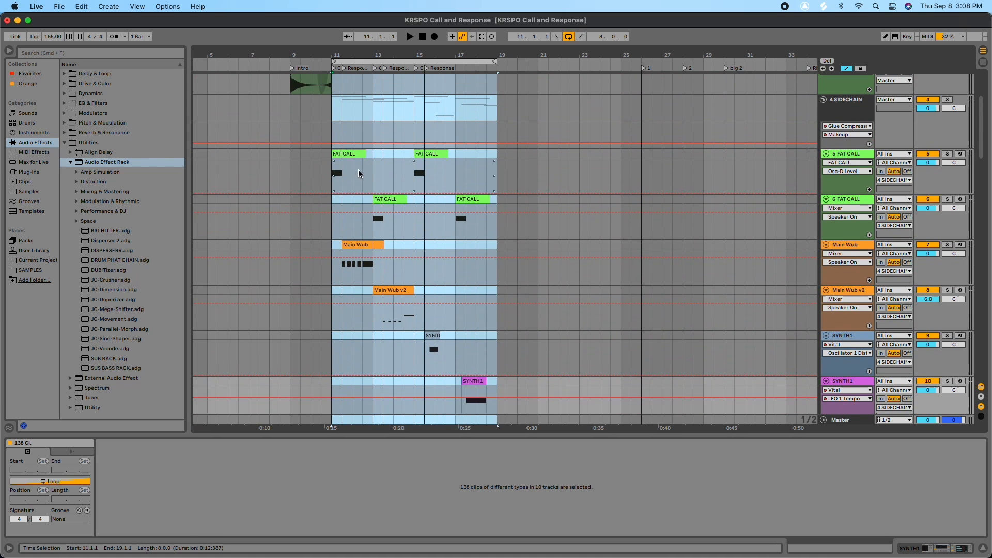
pyautogui.scroll(-1, 394, 277)
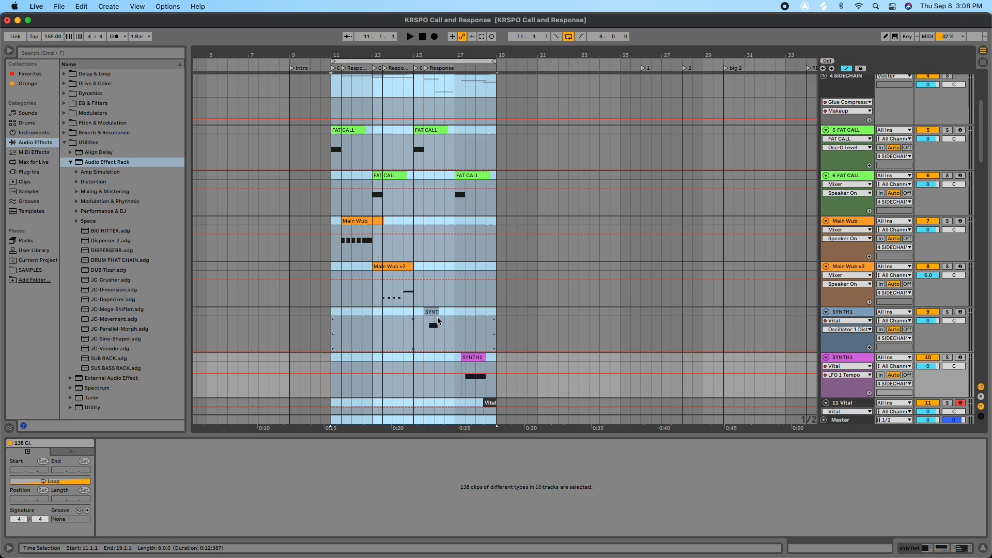
pyautogui.scroll(-4, 437, 321)
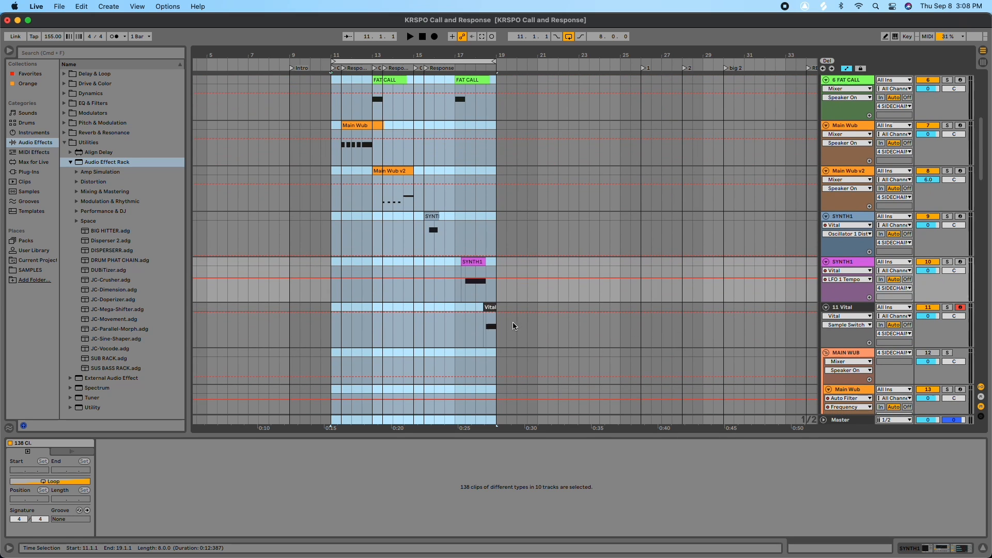
pyautogui.scroll(1, 525, 314)
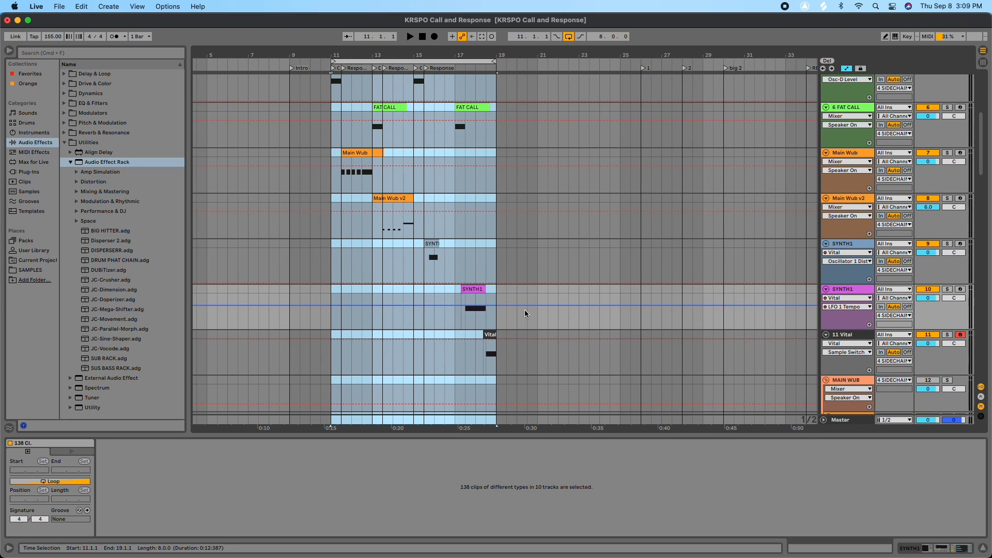
pyautogui.scroll(3, 525, 310)
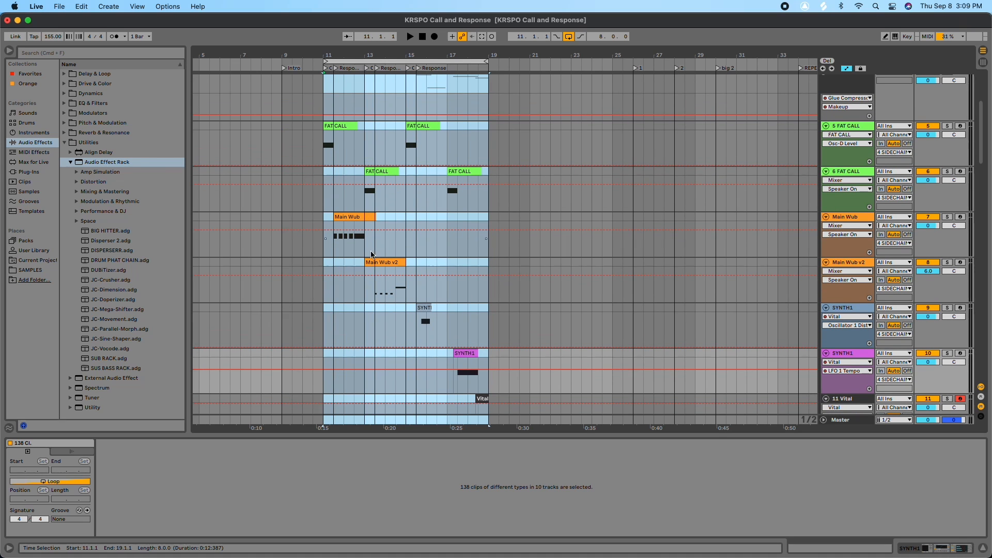
pyautogui.scroll(-2, 407, 240)
pyautogui.scroll(-2, 419, 266)
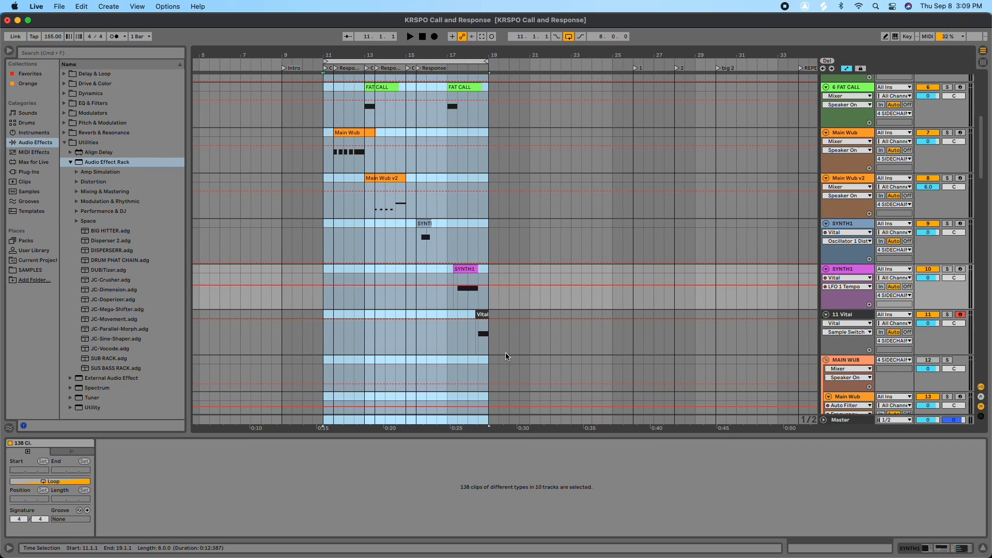
pyautogui.scroll(-1, 501, 349)
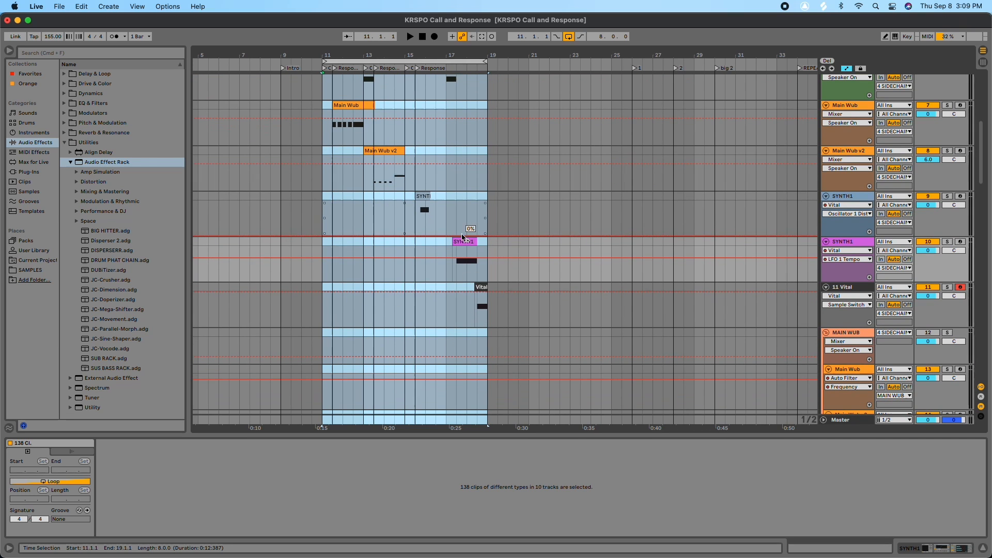
pyautogui.scroll(2, 364, 159)
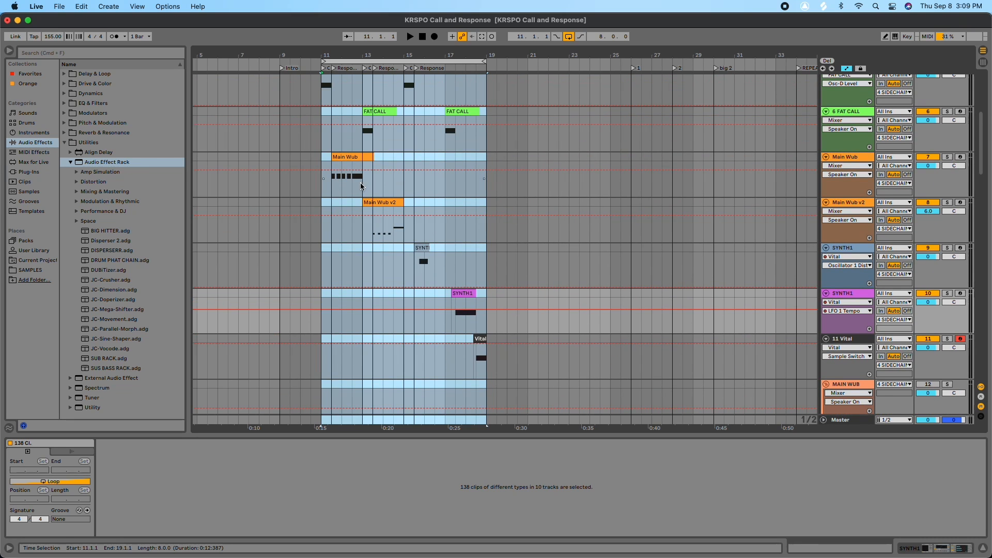
pyautogui.scroll(2, 408, 194)
pyautogui.scroll(-1, 444, 188)
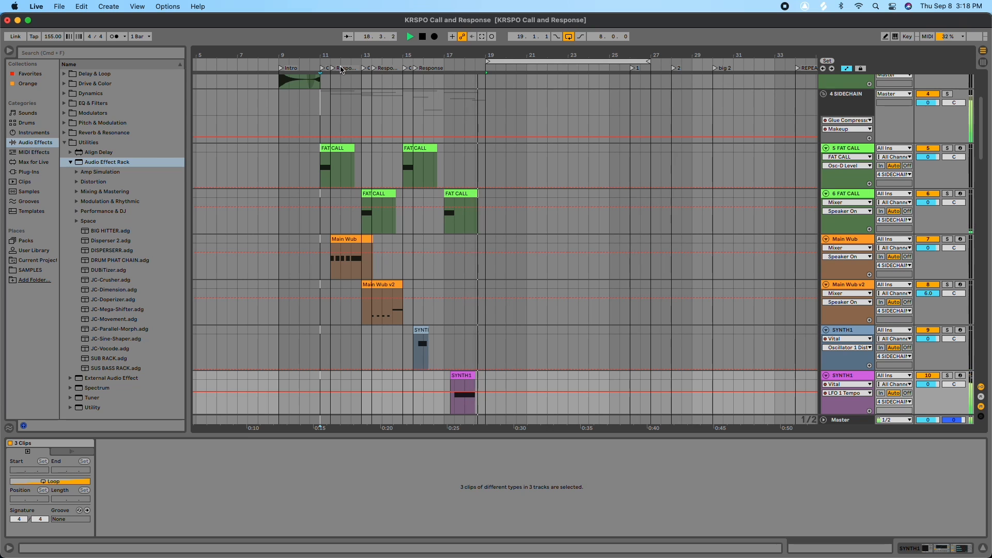
# - Stop playback, go to the call locator at bar 11 and look over the finished call-and-response clips
pyautogui.press('space')
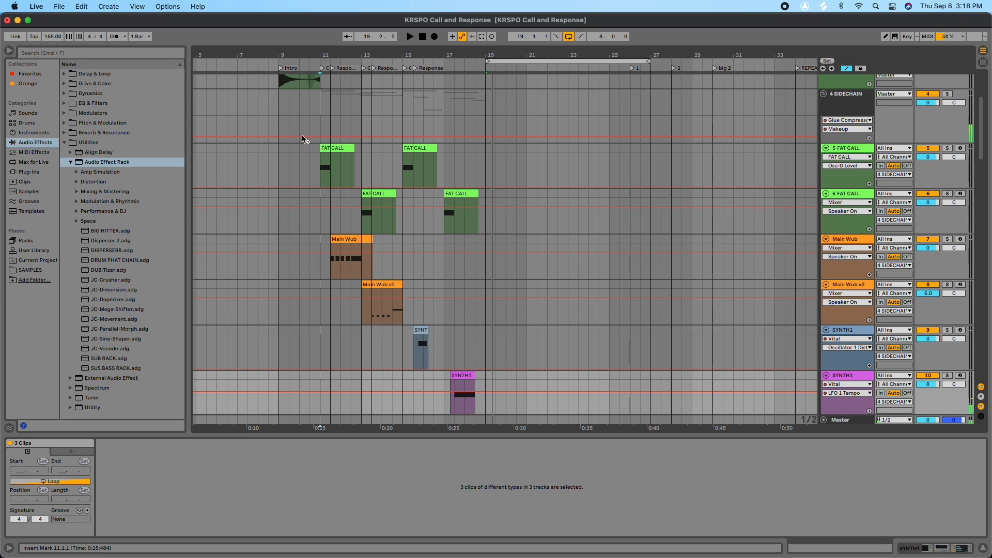
pyautogui.click(323, 71)
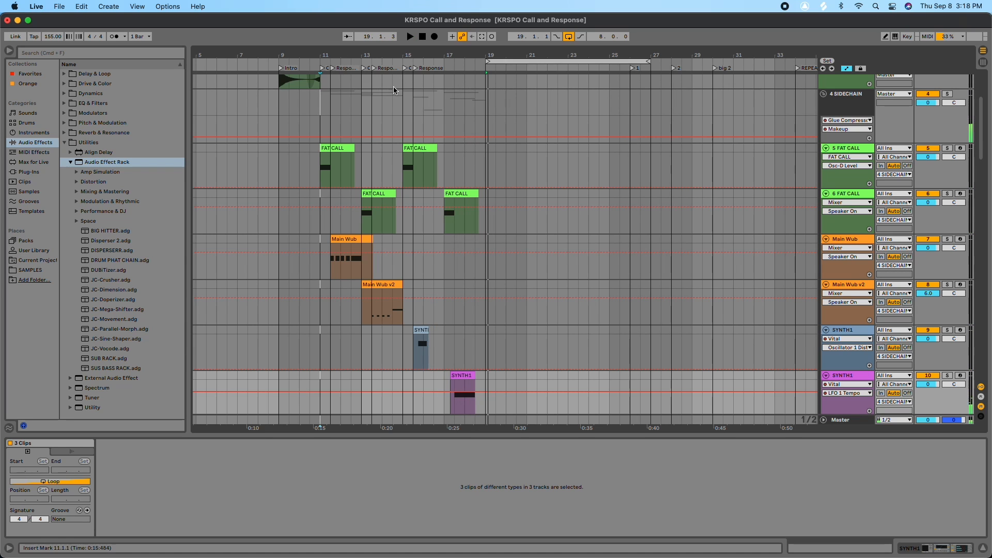
pyautogui.scroll(-3, 389, 178)
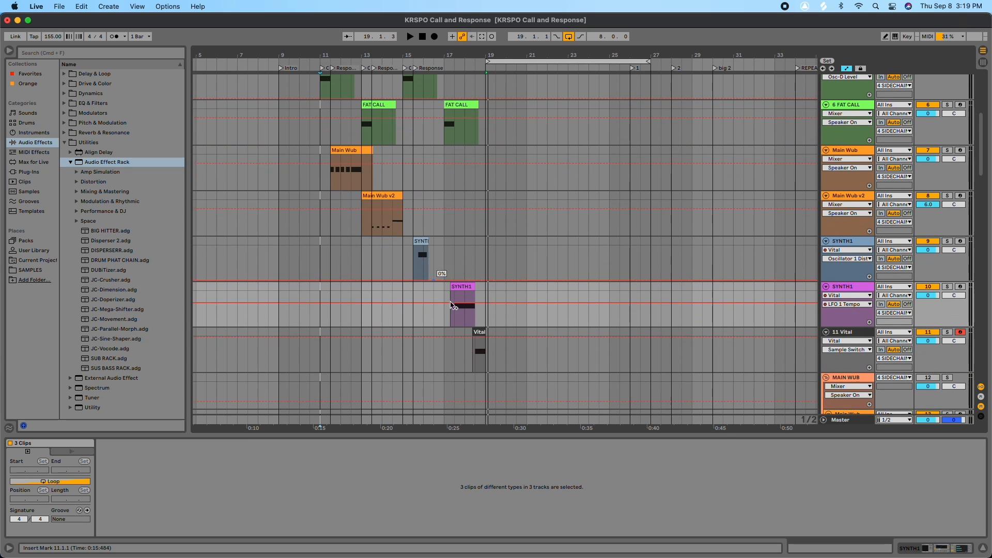
pyautogui.scroll(-1, 439, 259)
pyautogui.scroll(5, 476, 310)
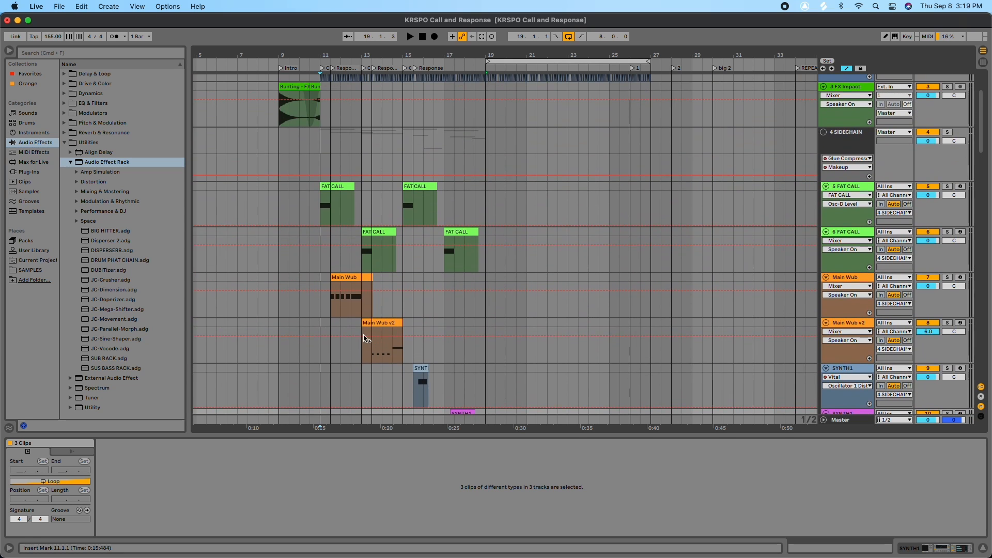
pyautogui.scroll(-5, 378, 310)
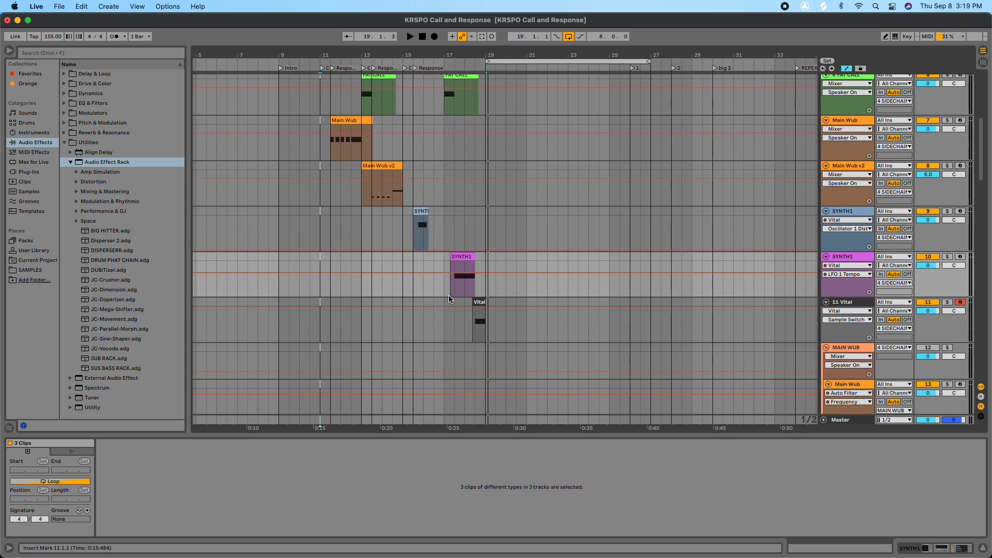
# - Examine the device chains of the 5 FAT CALL, Main Wub, Main Wub v2 and track 9 SYNTH1 tracks
pyautogui.scroll(-1, 523, 313)
pyautogui.scroll(7, 539, 291)
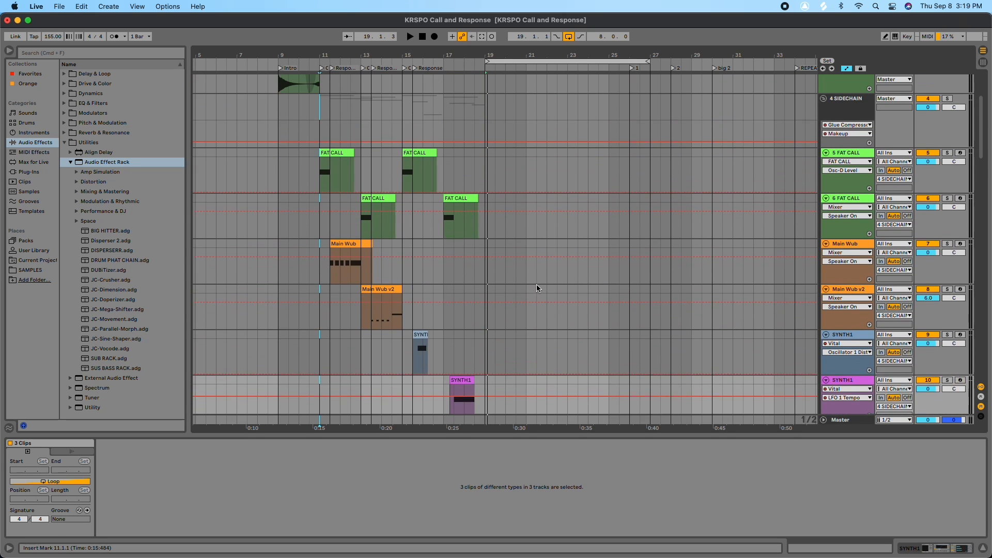
pyautogui.scroll(-1, 534, 285)
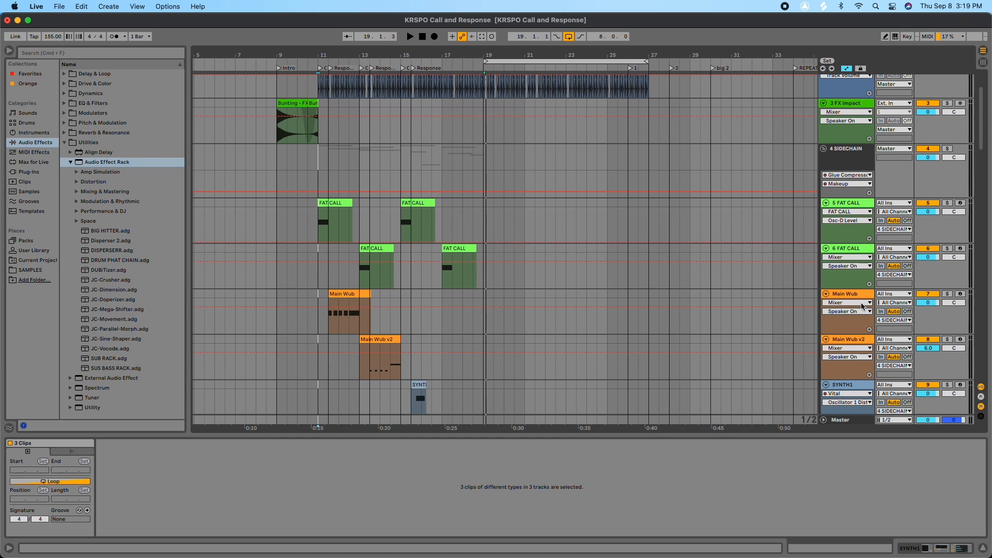
pyautogui.click(845, 206)
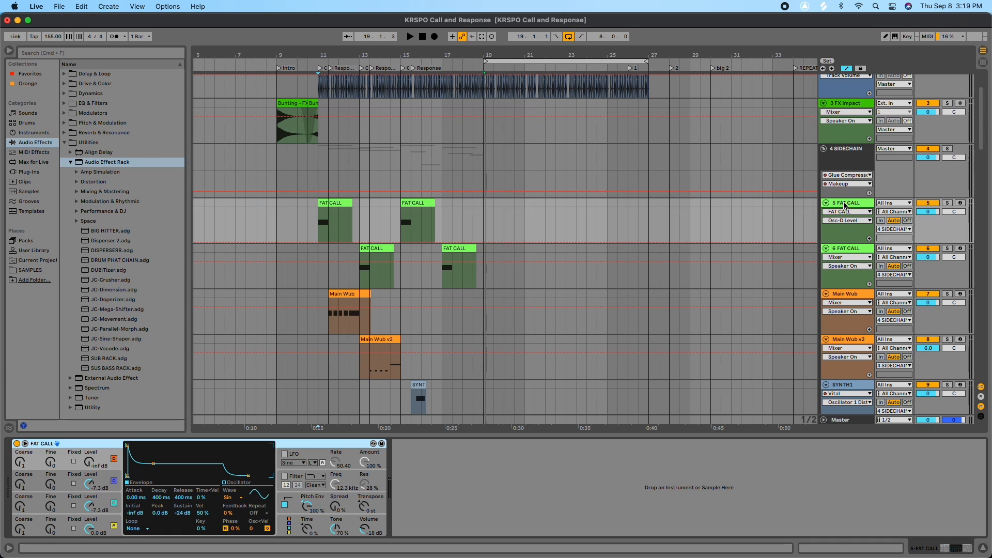
pyautogui.click(853, 296)
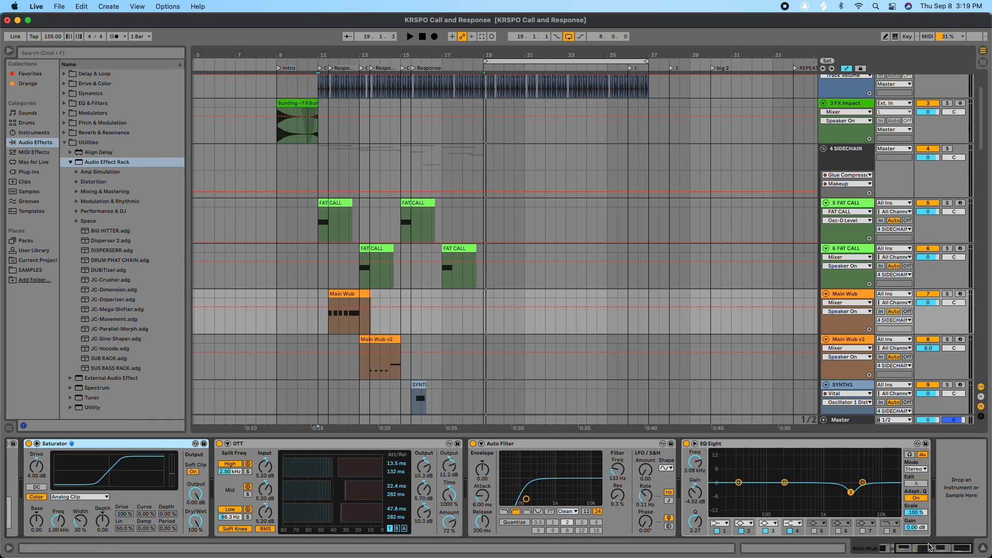
pyautogui.click(851, 345)
pyautogui.scroll(-5, 696, 307)
pyautogui.click(845, 297)
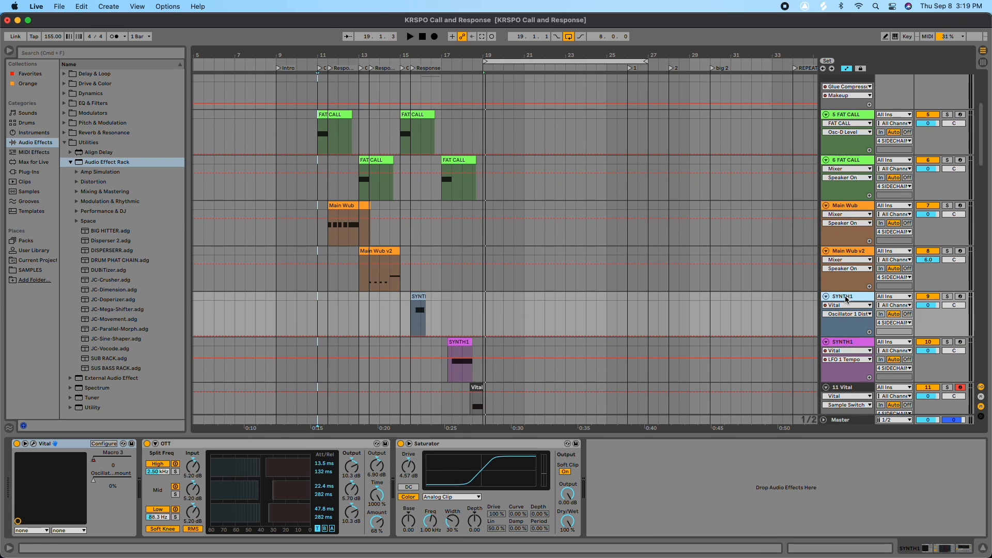
# - Inspect the device chains of the SYNTH1 track 10 and the Vital track 11
pyautogui.scroll(-3, 720, 266)
pyautogui.scroll(-2, 731, 268)
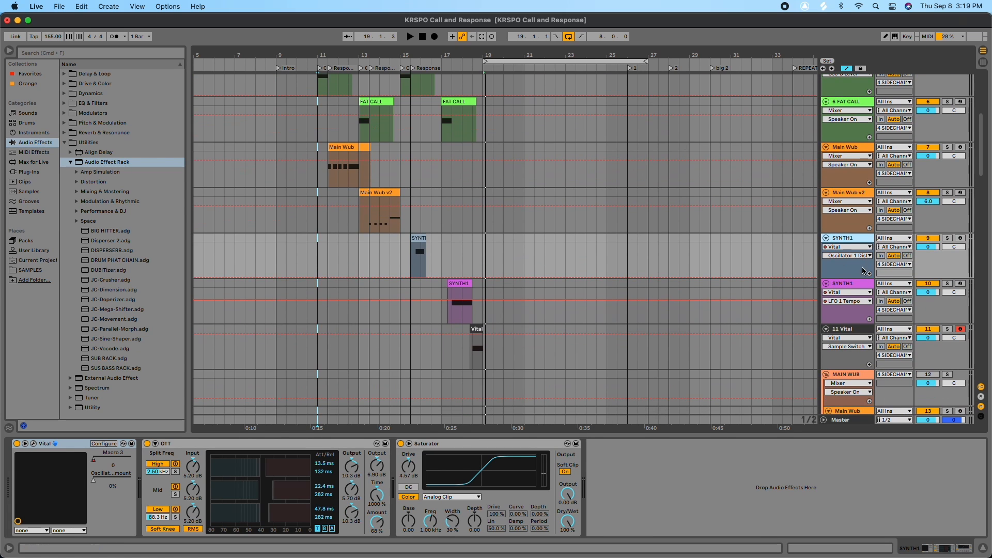
pyautogui.click(856, 283)
pyautogui.scroll(-1, 750, 238)
pyautogui.scroll(-2, 748, 239)
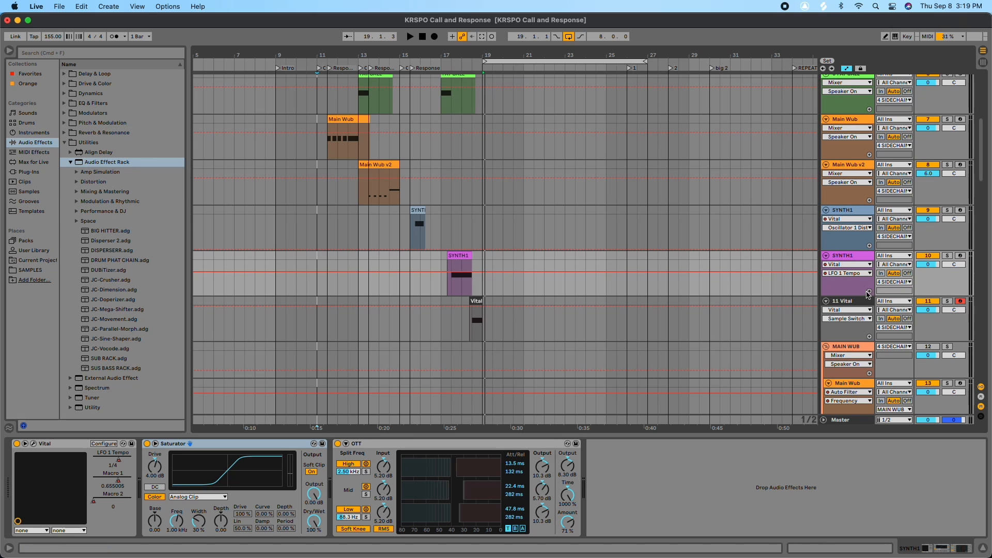
pyautogui.press('Down')
pyautogui.scroll(-1, 735, 241)
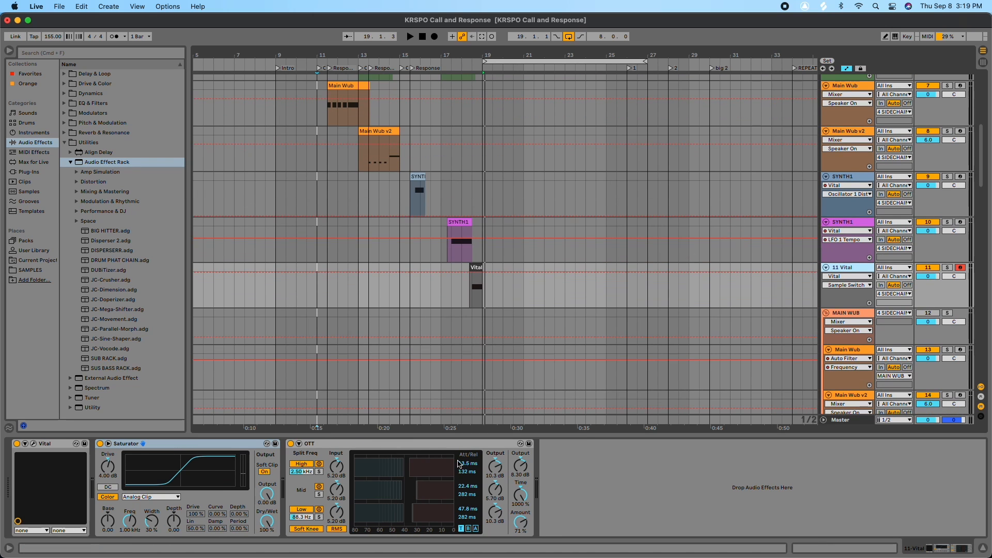
pyautogui.scroll(-3, 640, 354)
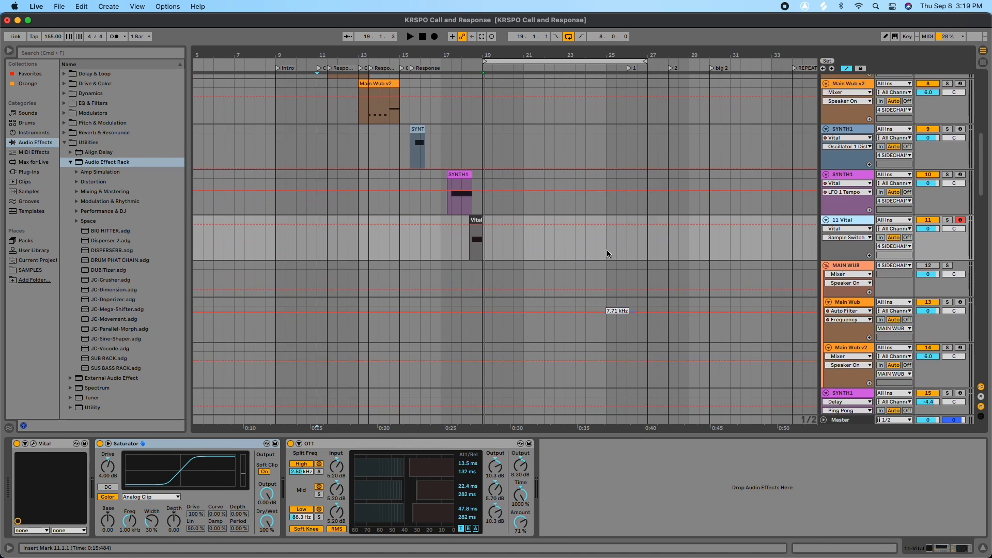
# - Look over the call and response clips, and select the Saturator and OTT devices on the Vital track
pyautogui.scroll(4, 517, 209)
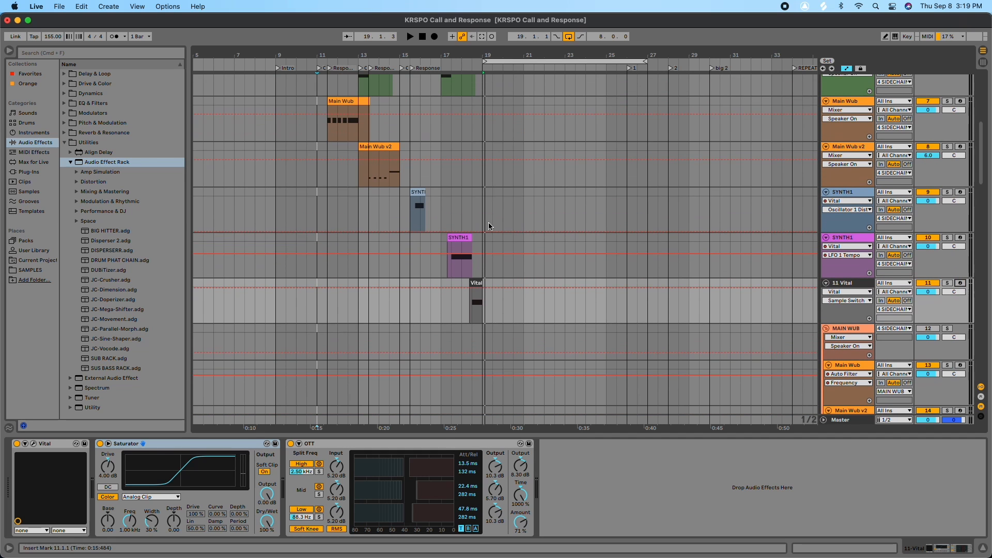
pyautogui.scroll(7, 393, 263)
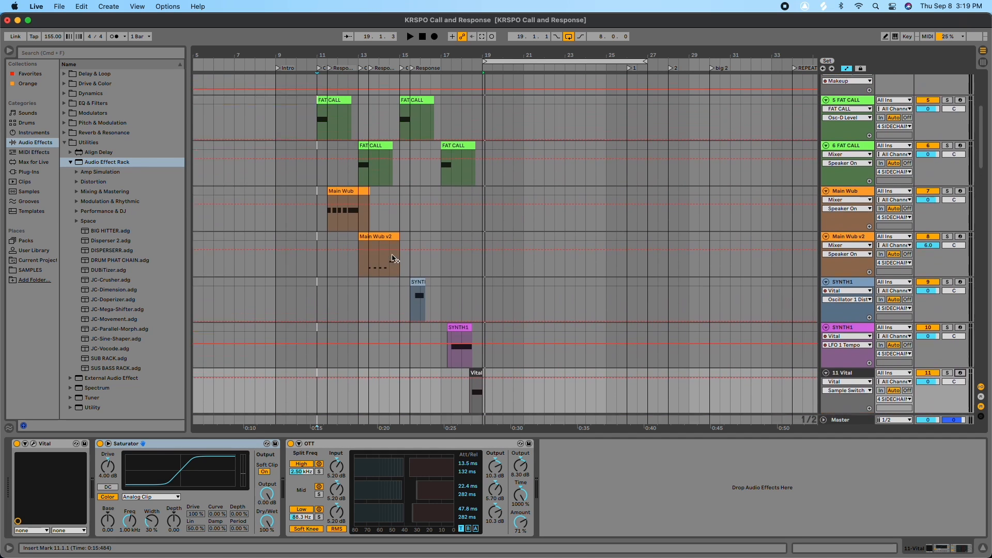
pyautogui.scroll(1, 390, 268)
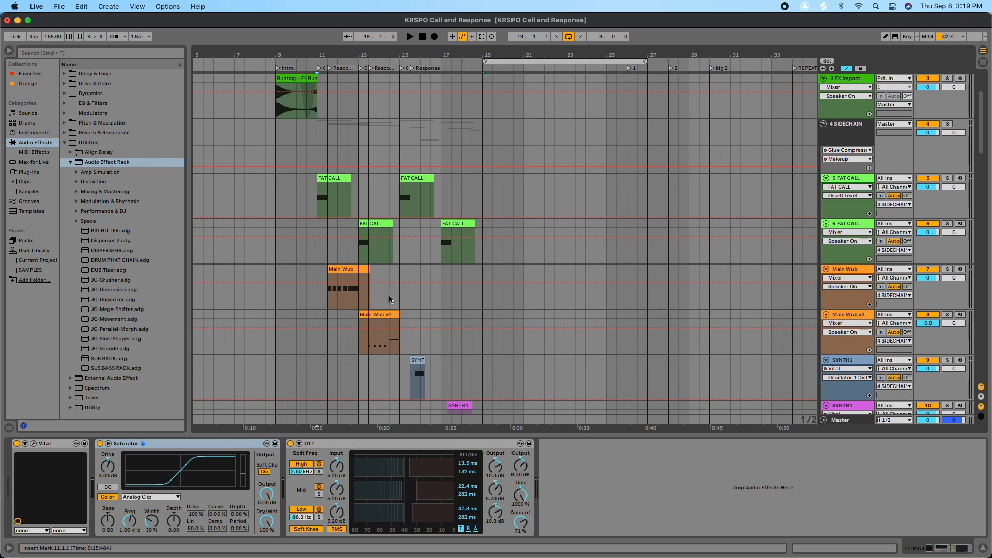
pyautogui.scroll(-4, 389, 299)
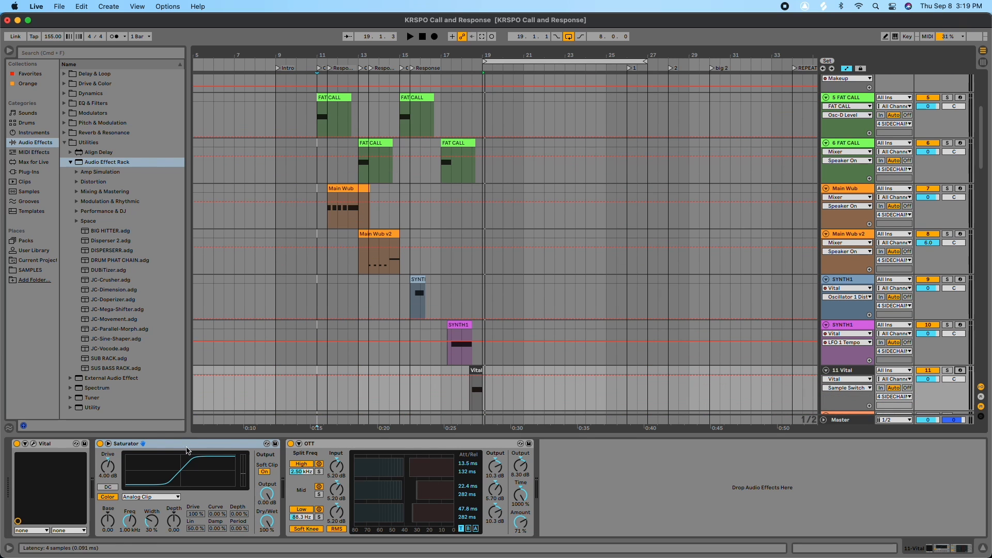
pyautogui.click(334, 445)
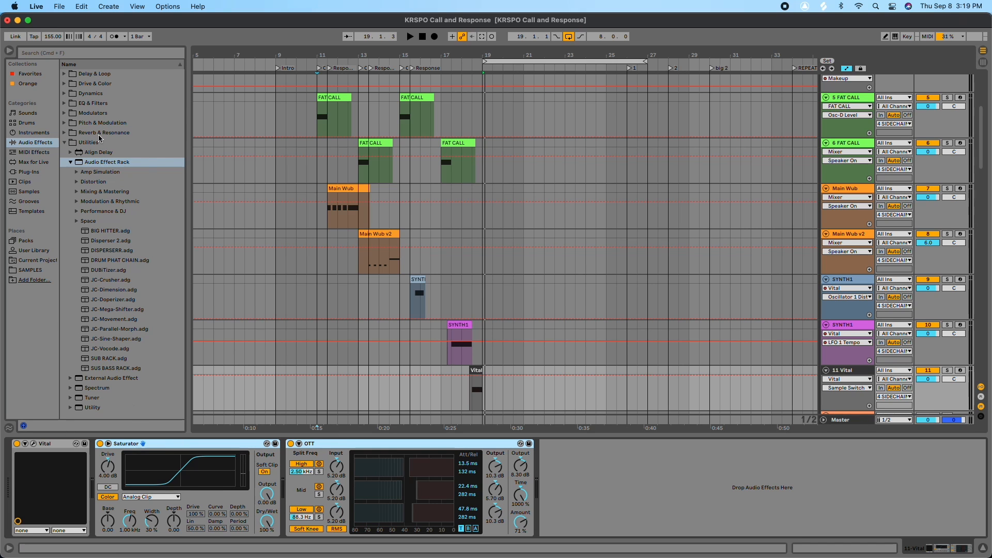
# - Find the blue clip on SYNTH1 track 18 and play the arrangement from the locator at 15.3.1
pyautogui.scroll(-6, 585, 282)
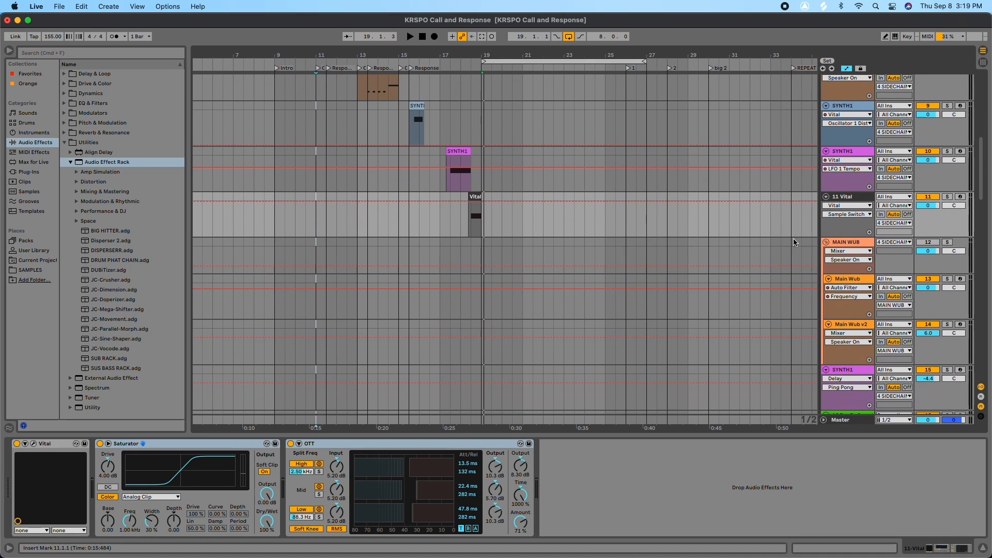
pyautogui.scroll(-4, 748, 230)
pyautogui.scroll(7, 757, 242)
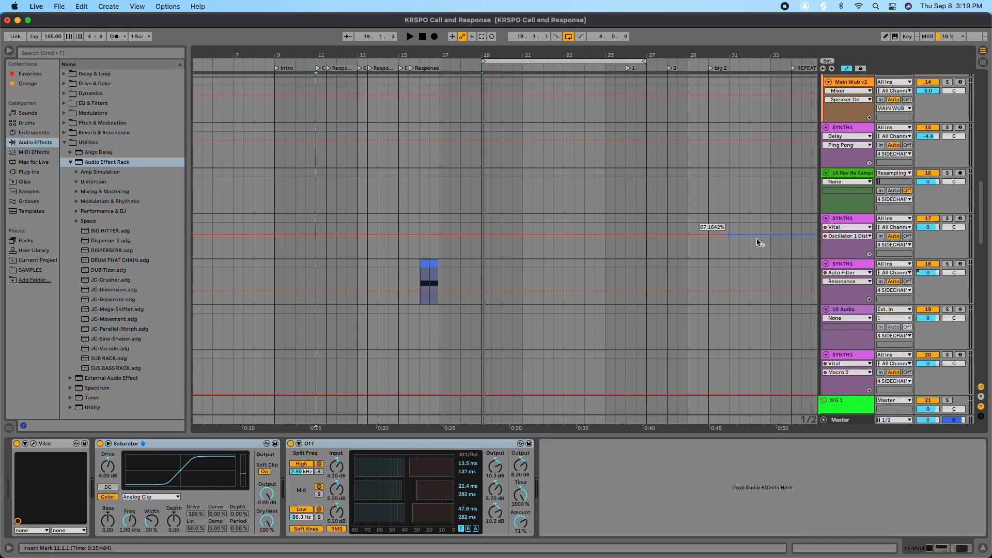
pyautogui.scroll(-10, 757, 242)
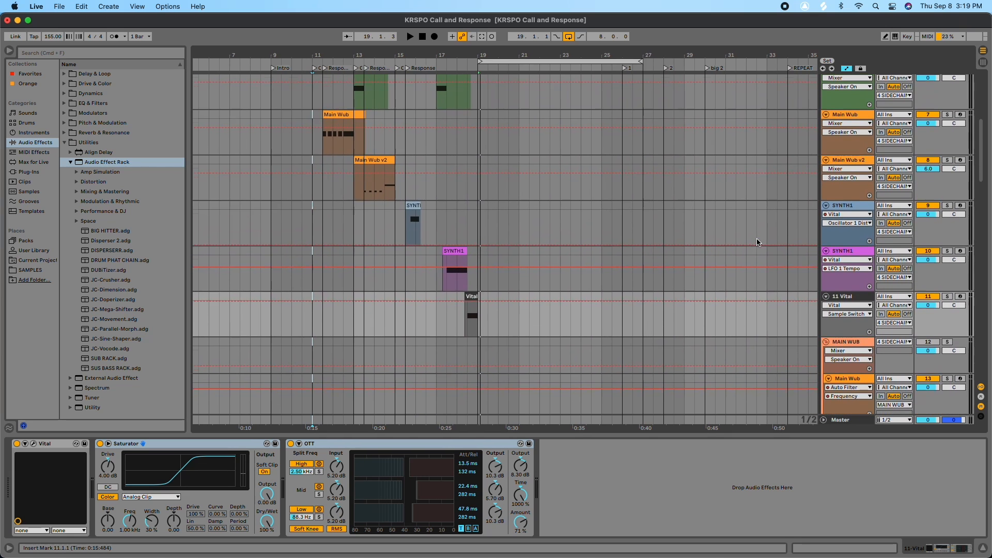
pyautogui.click(407, 69)
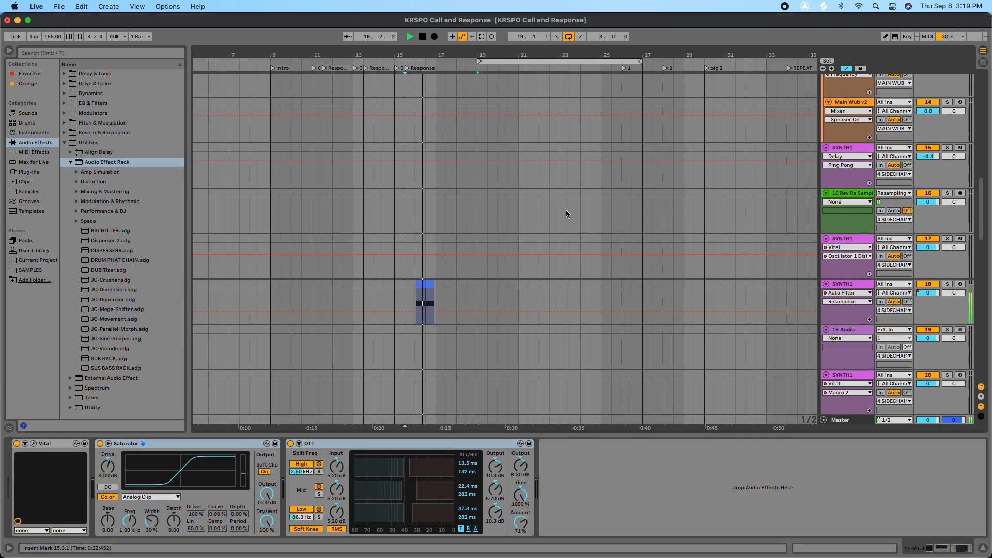
# - Duplicate SYNTH1 track 18 and clear the original track's content from 15.3.1 to 18.1.1
pyautogui.click(851, 285)
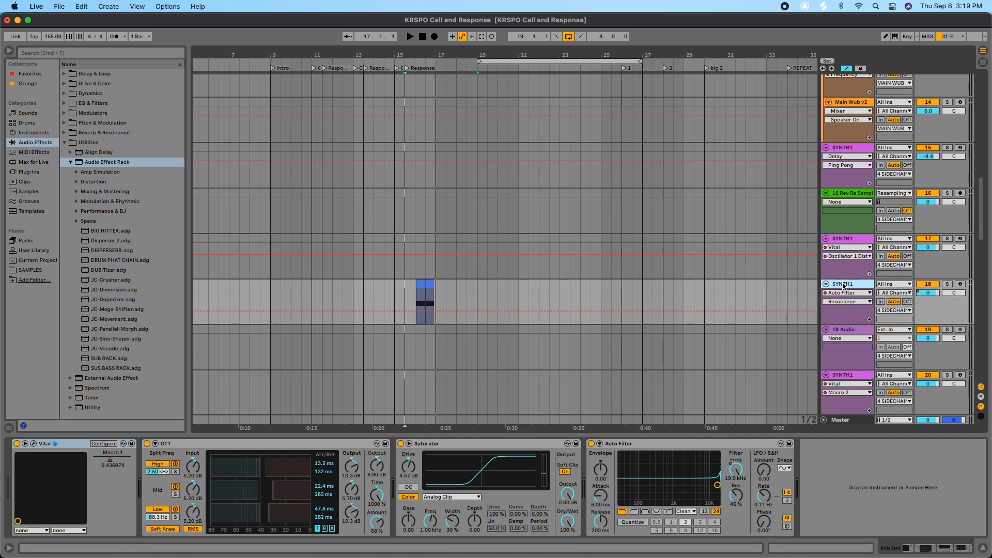
pyautogui.rightClick(844, 286)
pyautogui.click(863, 304)
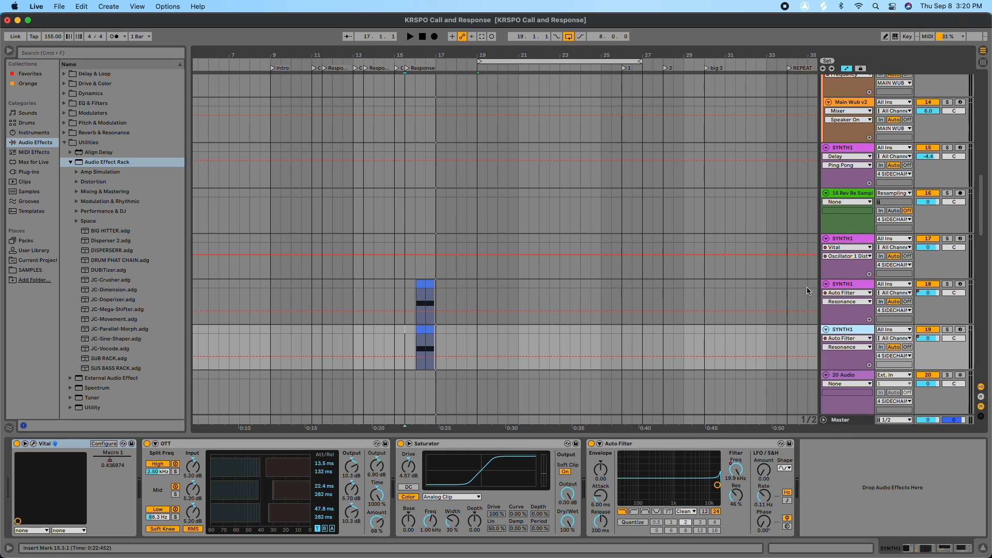
pyautogui.moveTo(405, 283); pyautogui.dragTo(457, 285)
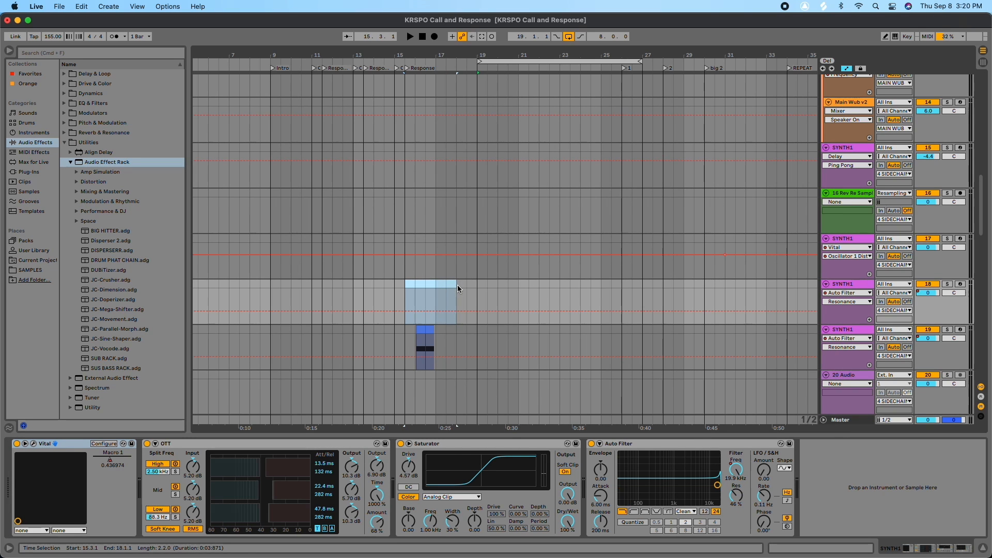
# - Move the duplicated SYNTH1 track up between SYNTH1 track 9 and the purple SYNTH1 response track
pyautogui.scroll(-1, 850, 324)
pyautogui.scroll(-1, 850, 324)
pyautogui.moveTo(848, 304); pyautogui.dragTo(846, 227)
pyautogui.scroll(3, 572, 155)
pyautogui.moveTo(845, 290); pyautogui.dragTo(848, 199)
pyautogui.scroll(1, 627, 190)
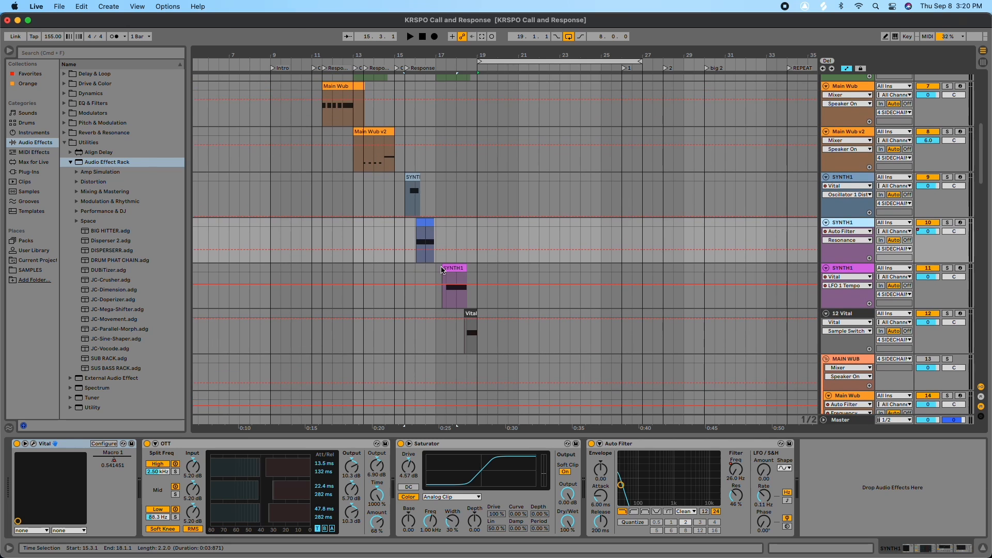
# - Review how the blue SYNTH1 clip on track 10 fits among the FAT CALL, Main Wub and Vital clips
pyautogui.scroll(2, 441, 268)
pyautogui.scroll(1, 454, 295)
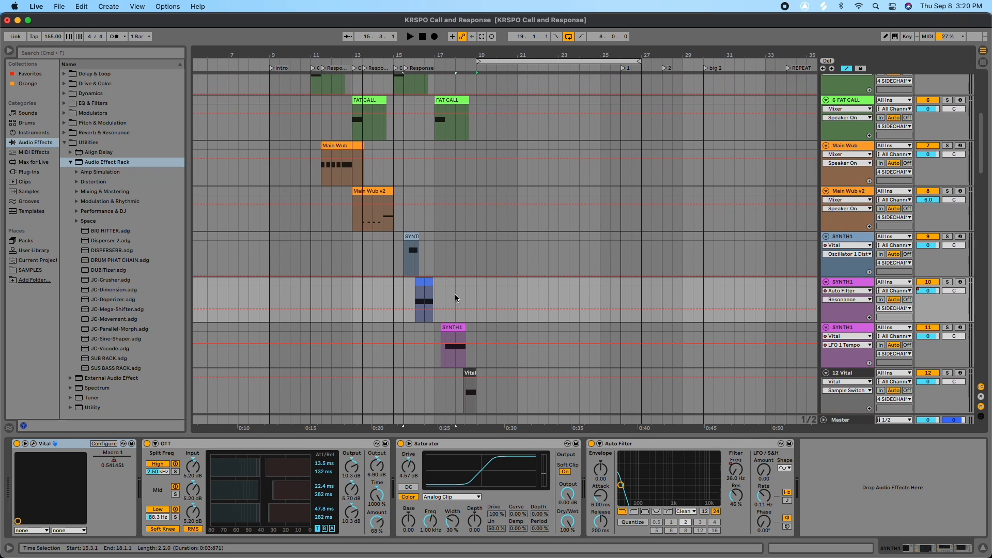
pyautogui.scroll(-2, 431, 291)
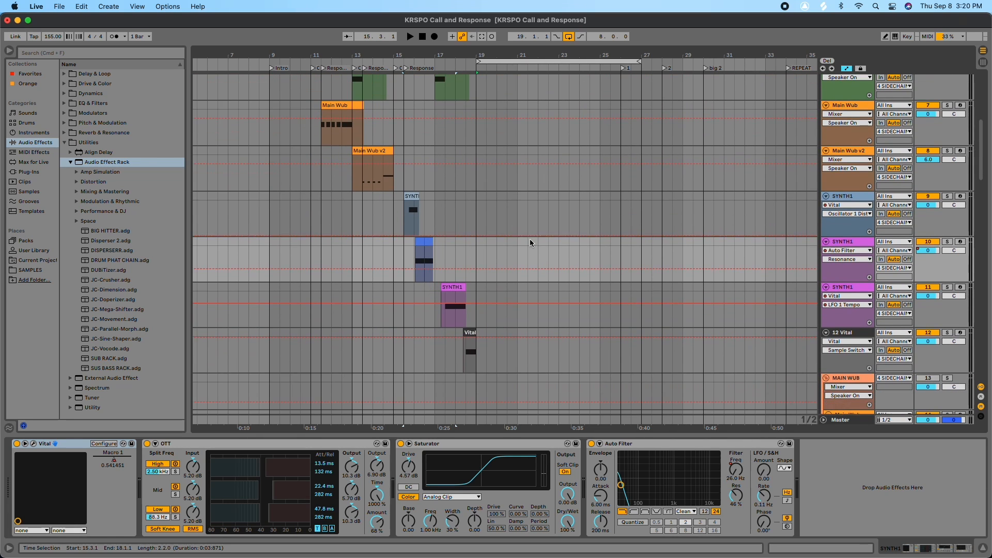
pyautogui.scroll(-1, 529, 239)
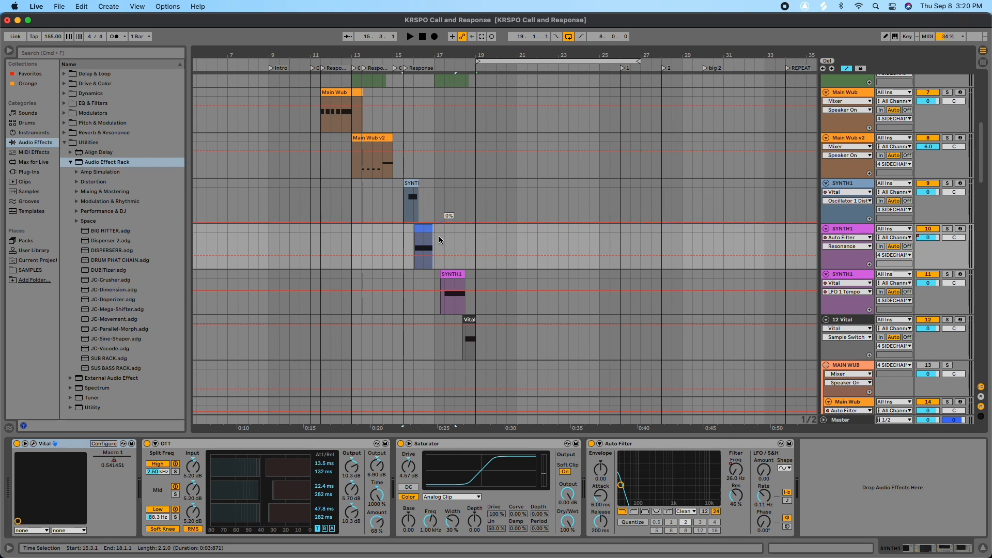
pyautogui.scroll(4, 523, 181)
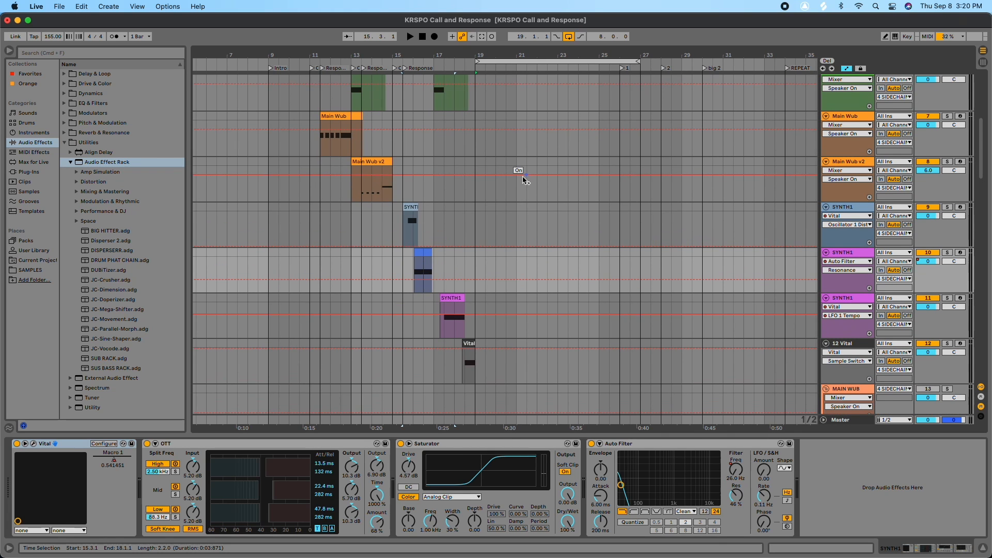
pyautogui.scroll(1, 522, 177)
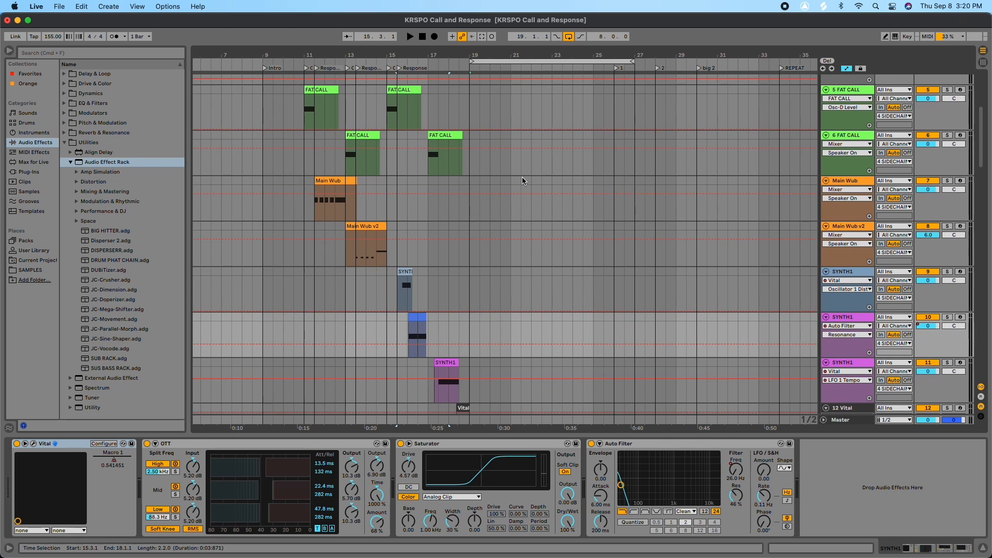
# - Check the remaining tracks down to the LITTLE BAR and BIG BAR SWITCH groups, ending back at the bass clips
pyautogui.scroll(-13, 522, 176)
pyautogui.scroll(-15, 522, 177)
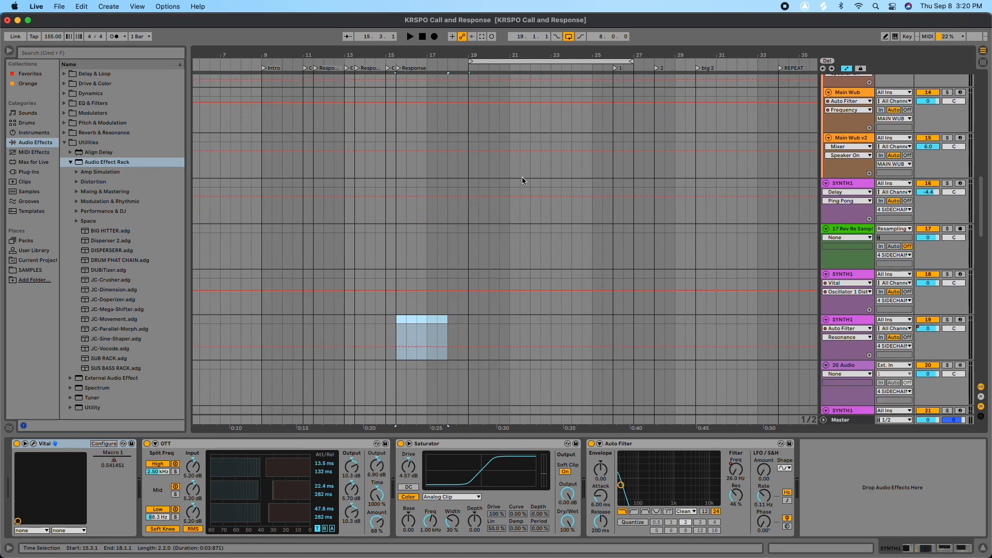
pyautogui.scroll(-18, 522, 177)
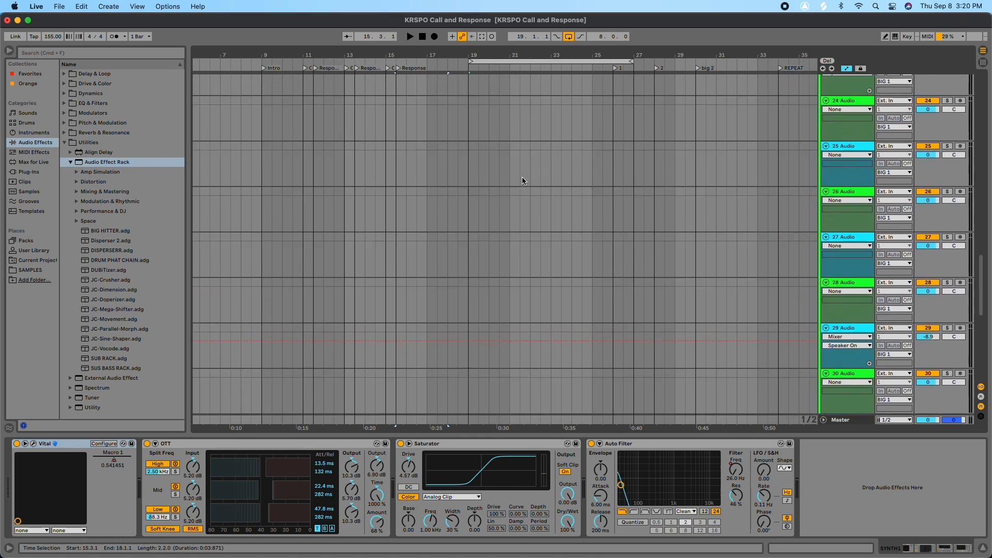
pyautogui.scroll(15, 522, 177)
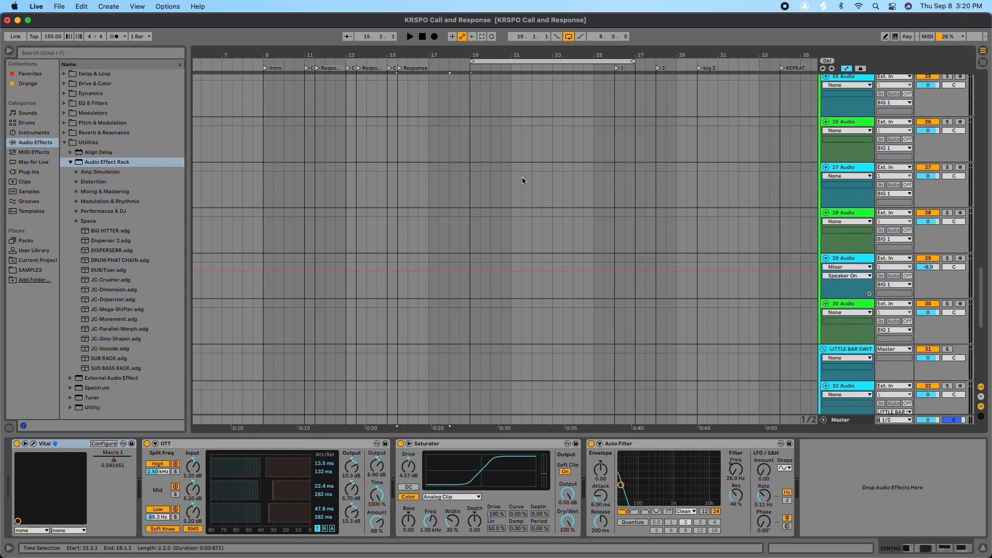
pyautogui.scroll(-5, 522, 177)
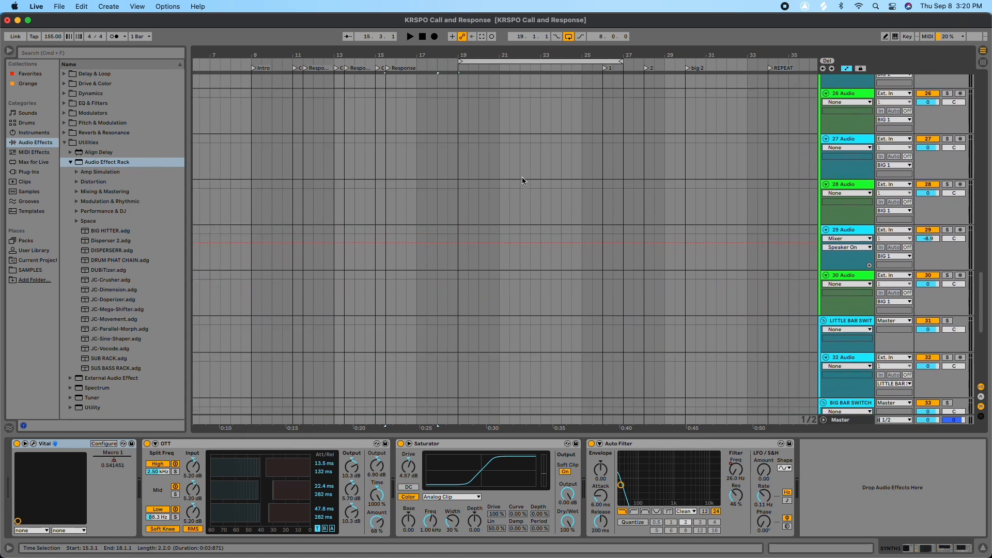
pyautogui.scroll(10, 522, 177)
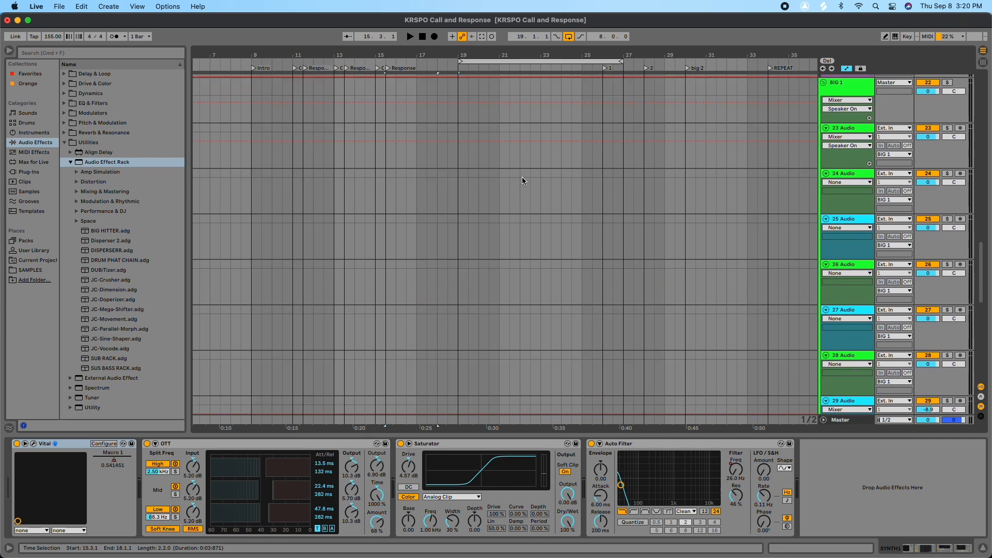
pyautogui.scroll(8, 522, 176)
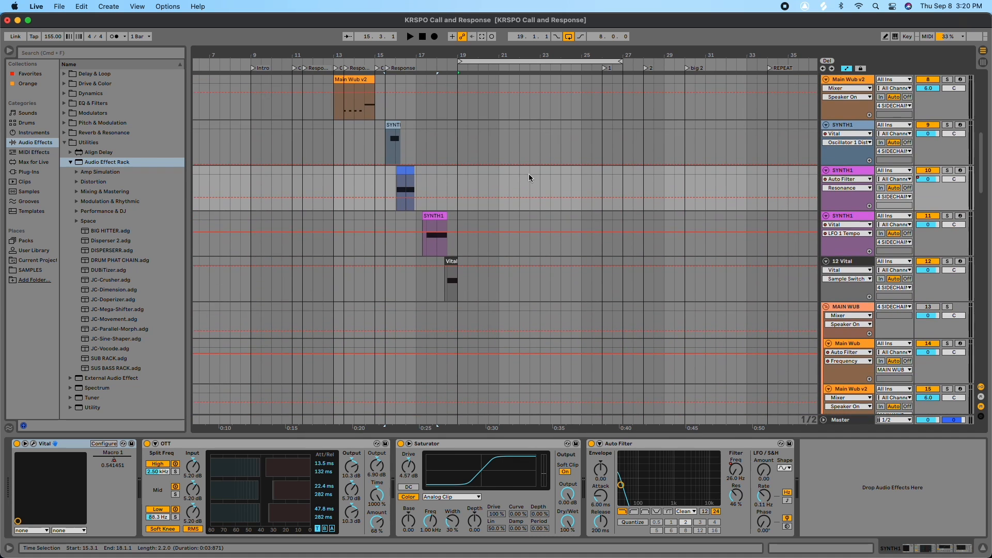
pyautogui.scroll(-1, 524, 178)
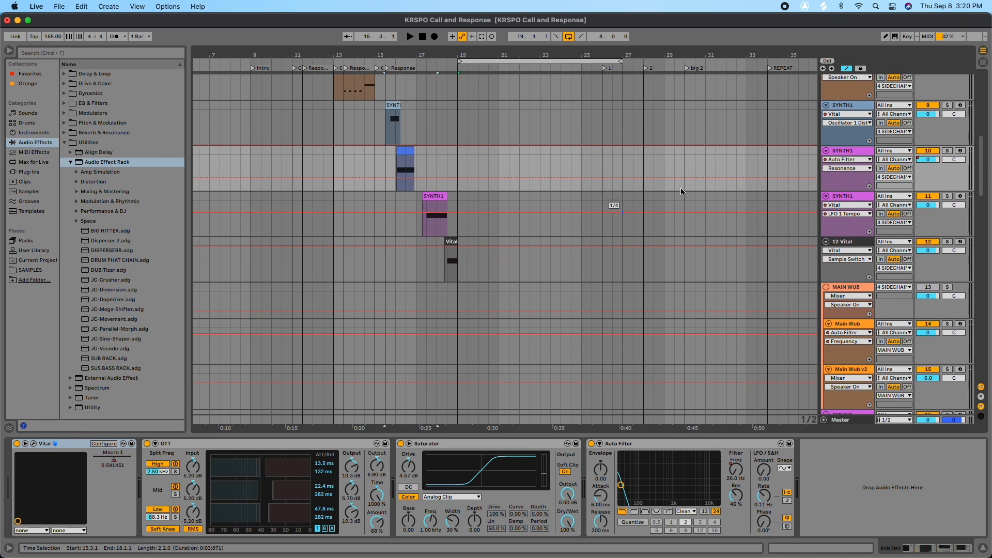
pyautogui.scroll(7, 782, 238)
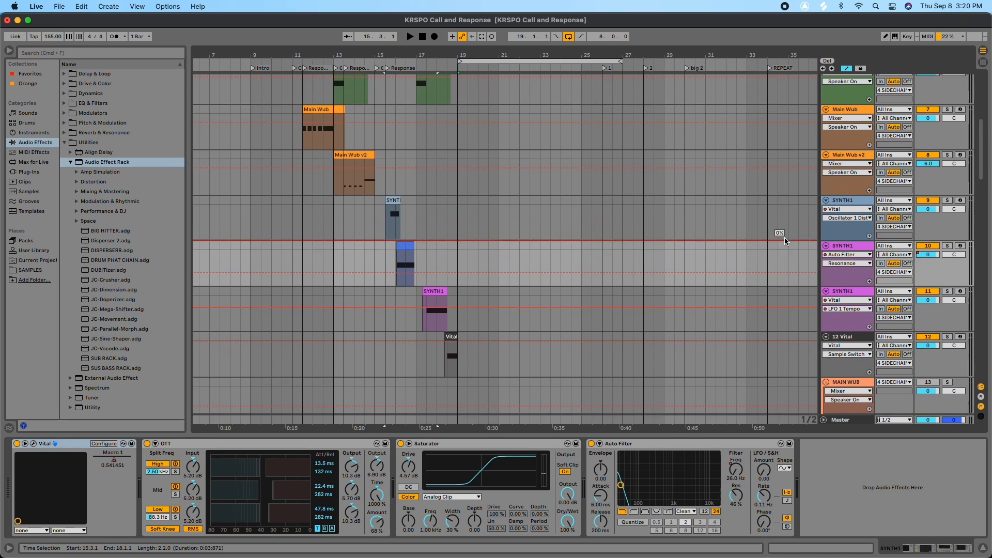
# - Arm the Main Wub track, record a four-bar MIDI clip from bar 19, and quantize its notes
pyautogui.click(959, 150)
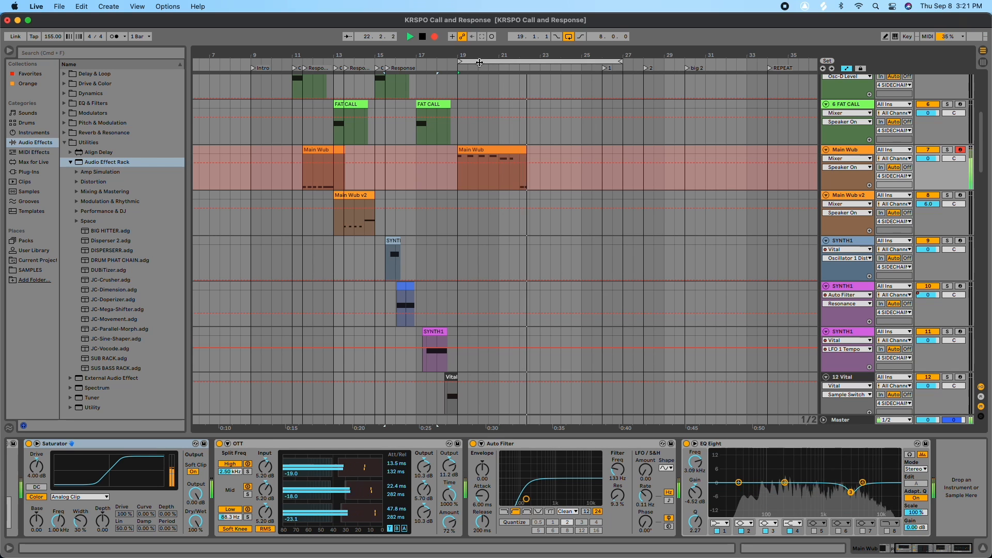
pyautogui.press('space')
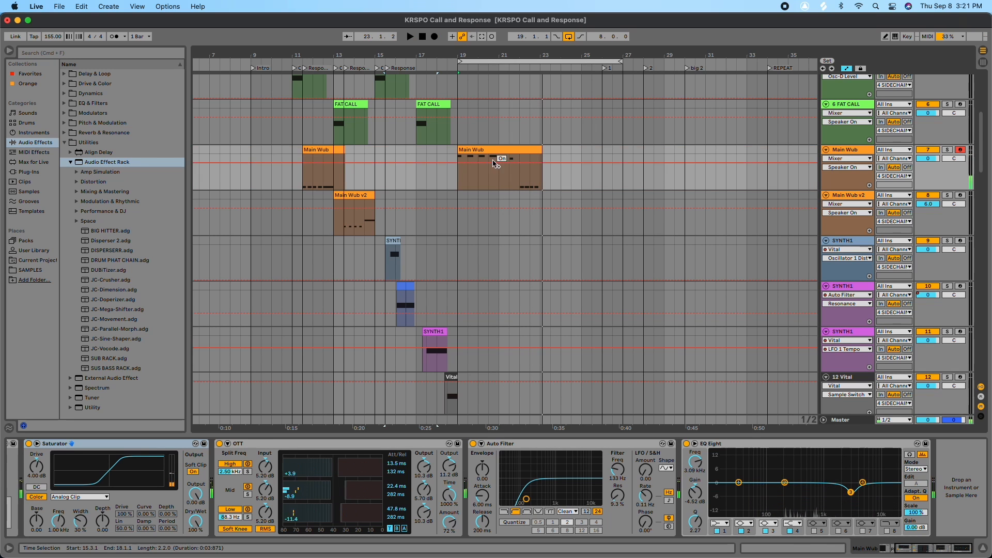
pyautogui.click(483, 152)
pyautogui.doubleClick(482, 151)
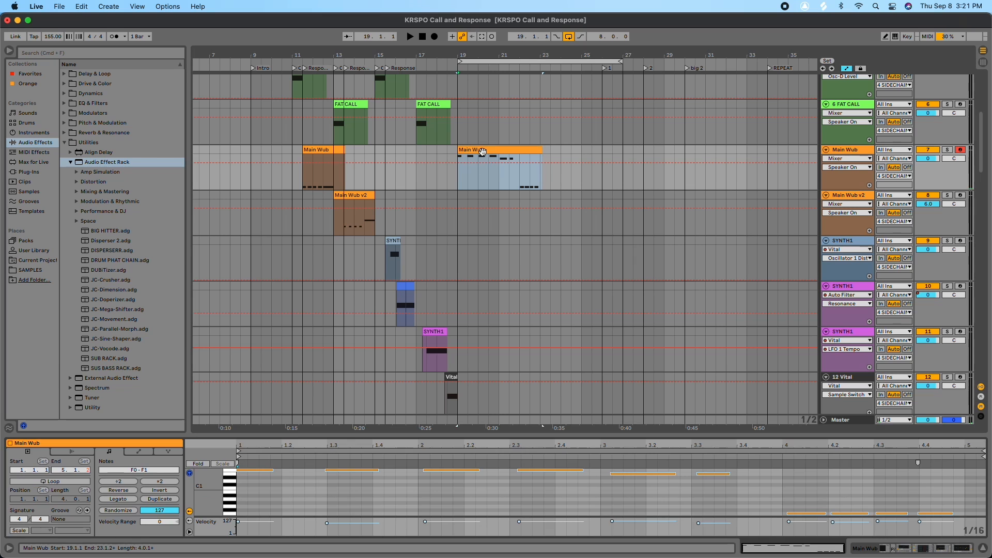
pyautogui.press('super+u')
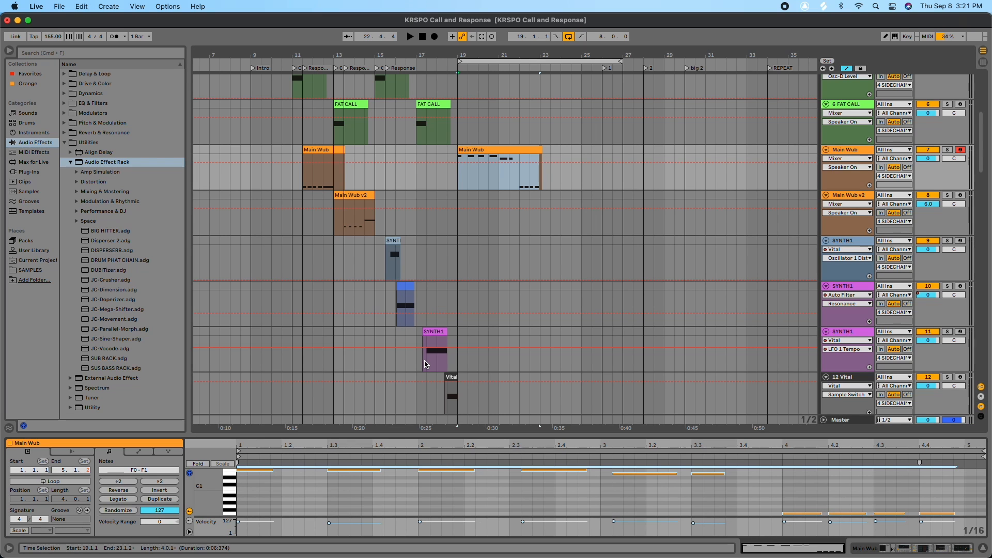
# - Move the fourth F1 note in the recorded clip to 2.3 and delete the two notes in its third bar
pyautogui.click(449, 470)
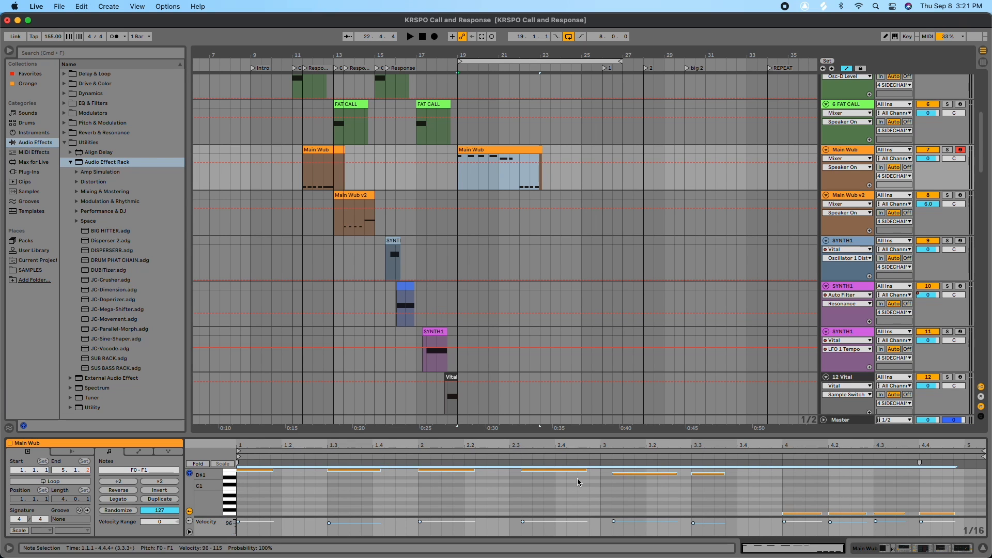
pyautogui.click(556, 483)
pyautogui.click(540, 471)
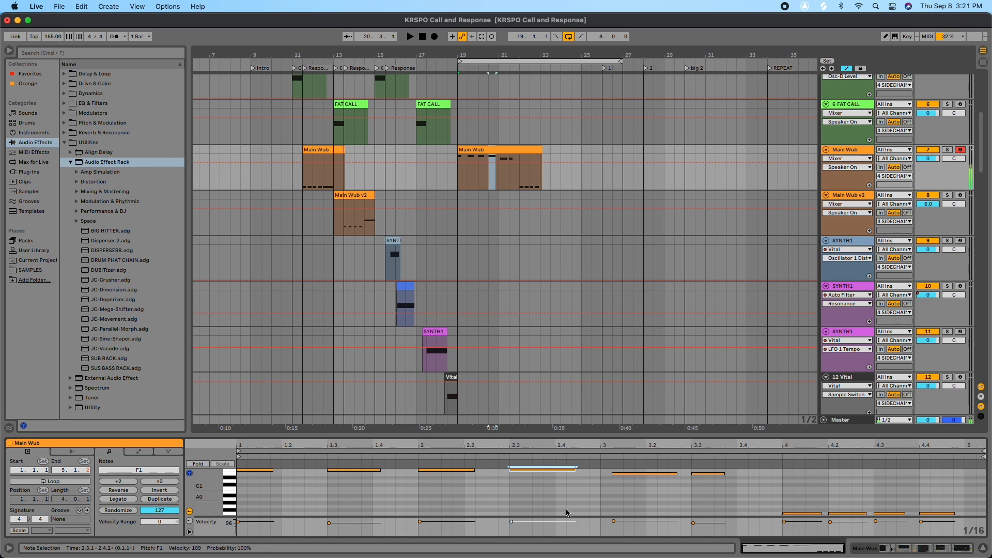
pyautogui.moveTo(611, 481); pyautogui.dragTo(693, 463)
pyautogui.press('Delete')
# - Split the new Main Wub clip before its four low notes and move that section to bar 21
pyautogui.click(504, 150)
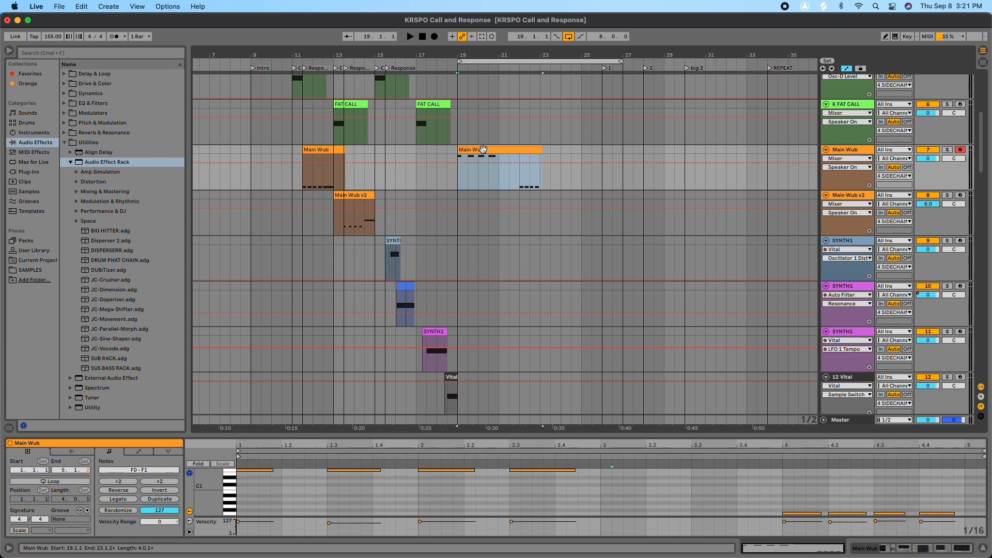
pyautogui.click(522, 162)
pyautogui.press('space')
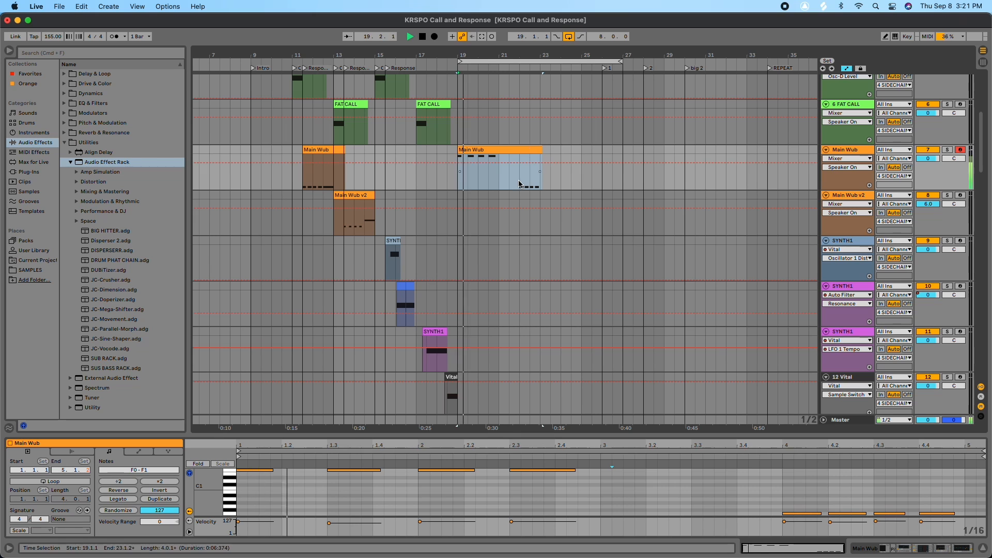
pyautogui.press('super+e')
pyautogui.moveTo(525, 151); pyautogui.dragTo(505, 155)
pyautogui.press('super+d')
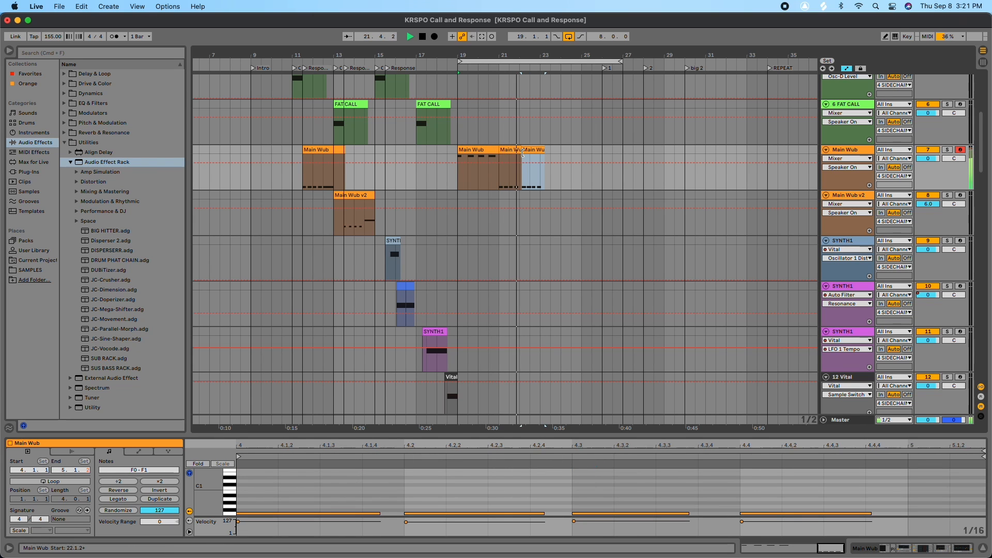
pyautogui.press('super+d')
pyautogui.press('super+z')
pyautogui.press('super+z')
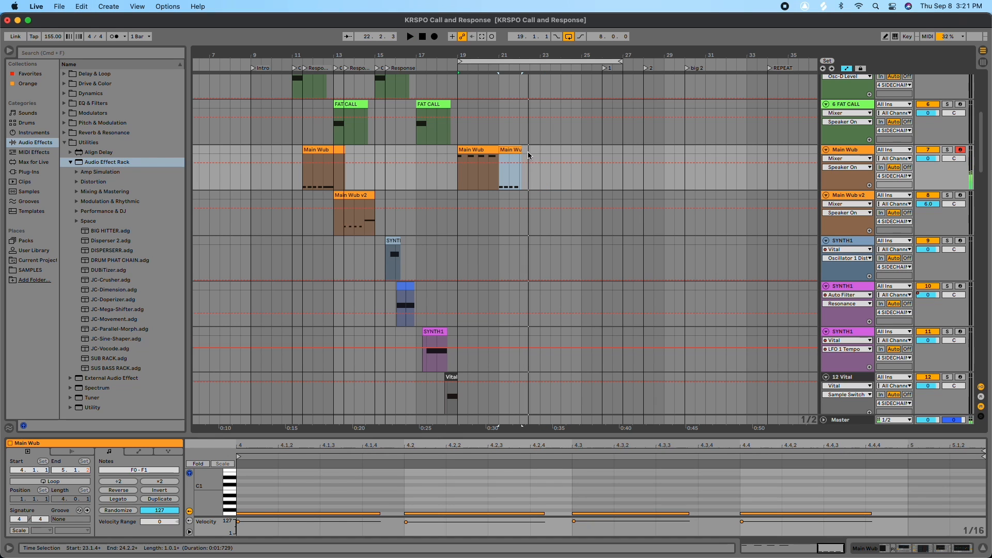
# - Trim the low-note Main Wub clip to end at 22.1.1 and duplicate it twice in a row
pyautogui.moveTo(523, 153); pyautogui.dragTo(519, 150)
pyautogui.press('super+d')
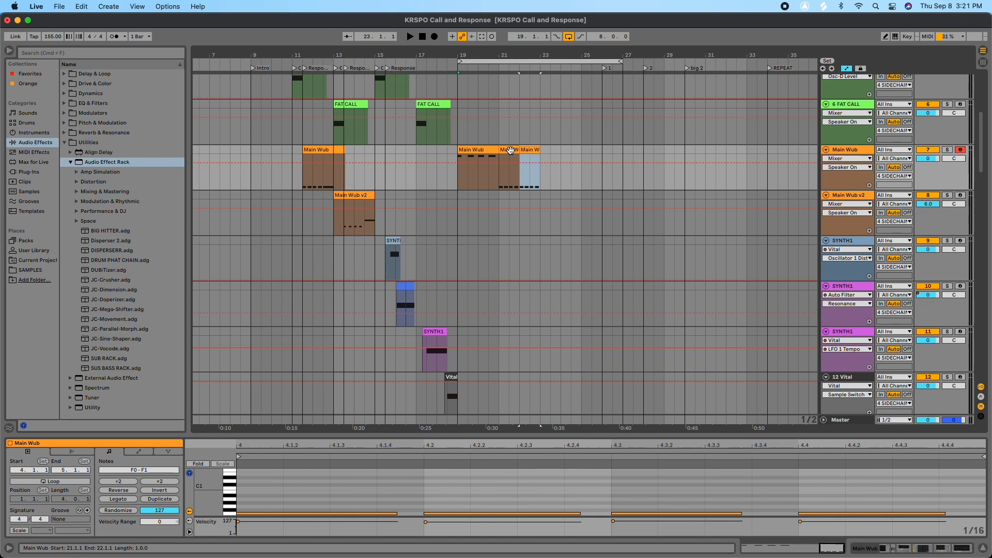
pyautogui.press('super+d')
# - Play the phrase from bar 19 and delete the Main Wub clip at bar 23
pyautogui.click(455, 62)
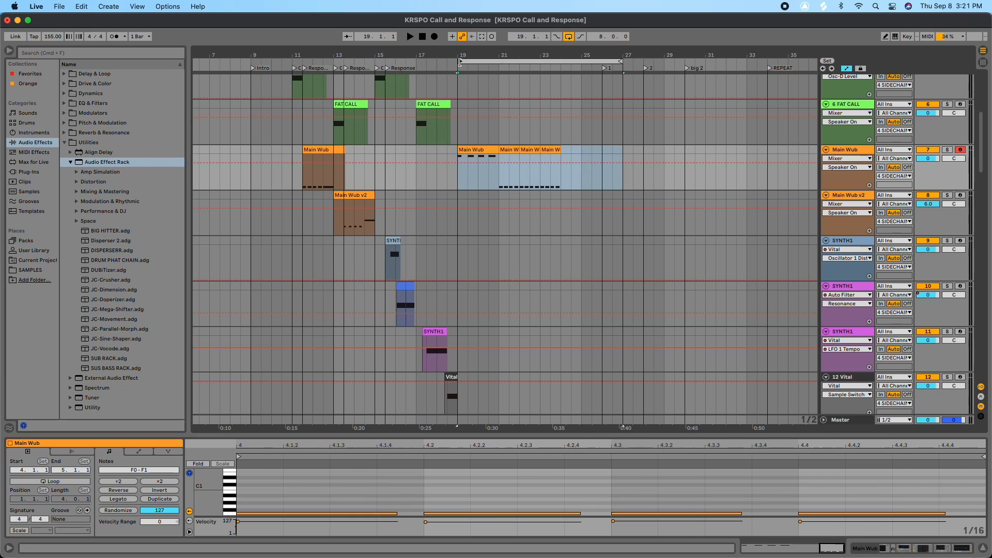
pyautogui.press('space')
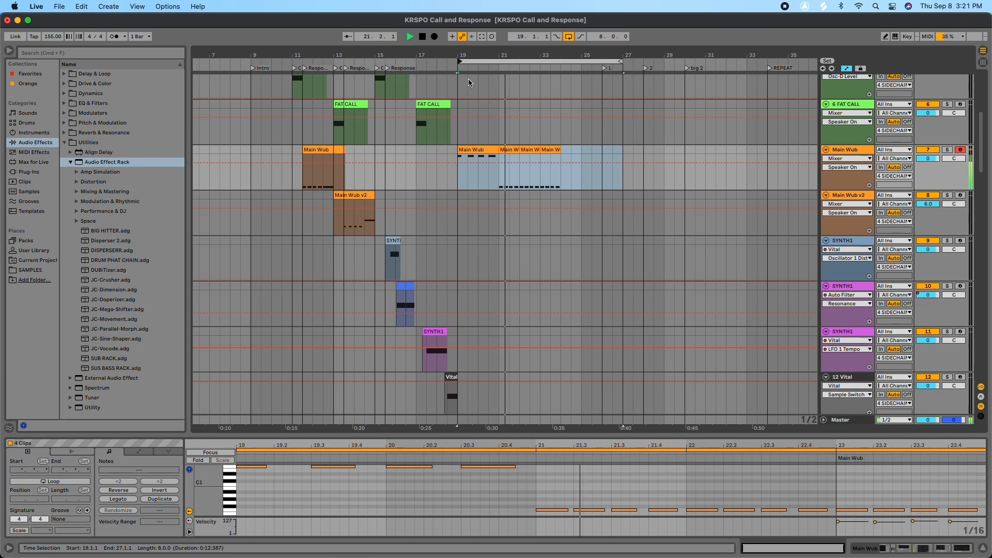
pyautogui.press('space')
pyautogui.click(553, 149)
pyautogui.press('Delete')
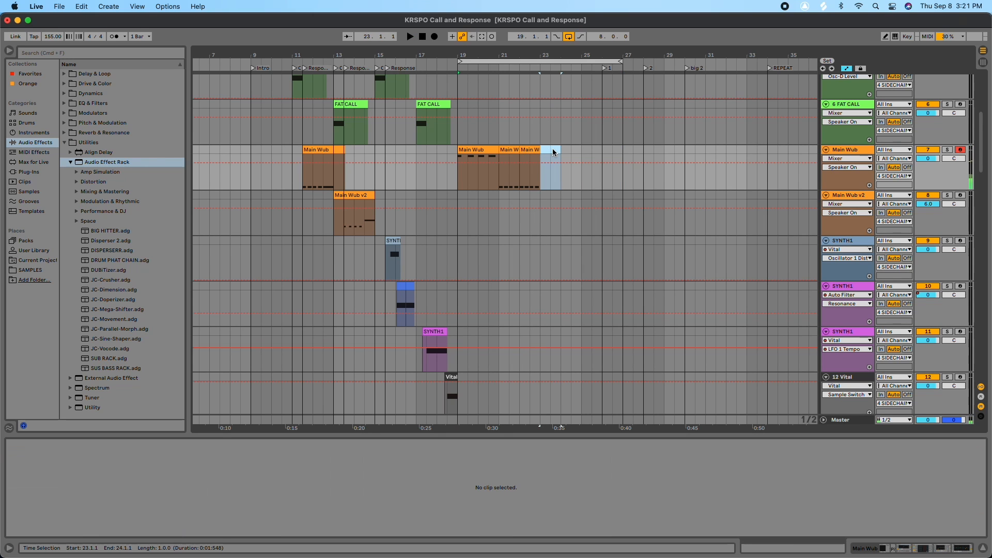
# - Shorten the F1 notes at 1.3 and 2 in the first Main Wub clip to end at 1.4 and 2.2
pyautogui.click(476, 149)
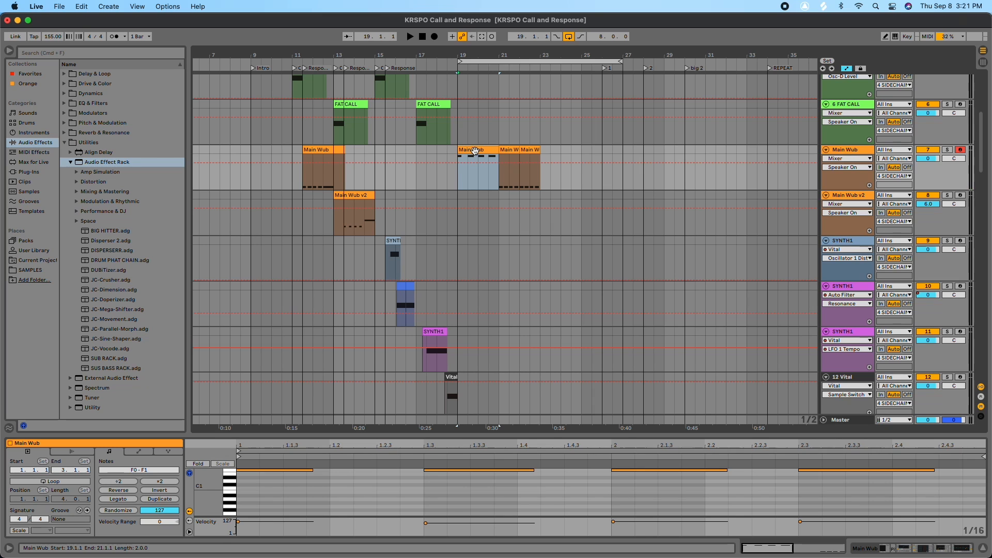
pyautogui.click(930, 494)
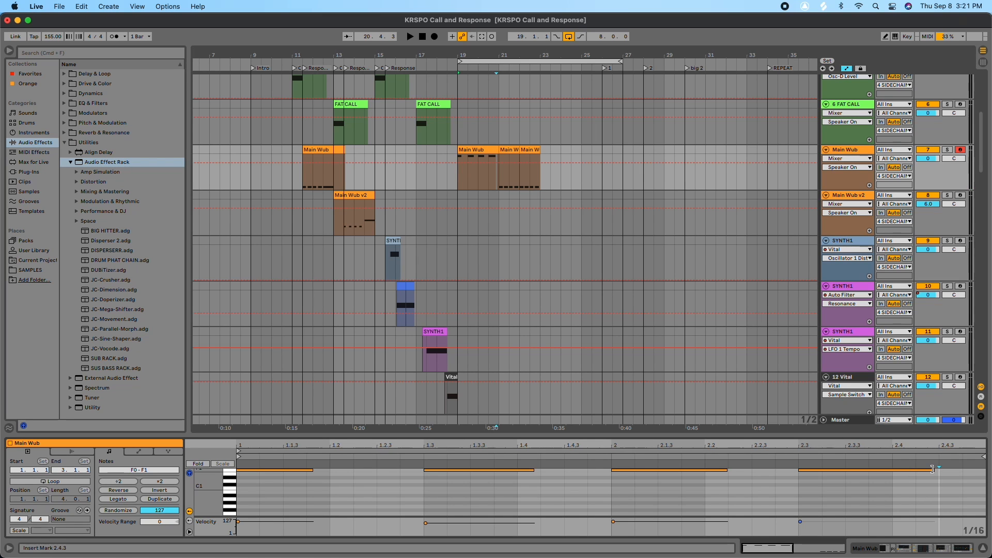
pyautogui.moveTo(496, 493); pyautogui.dragTo(708, 471)
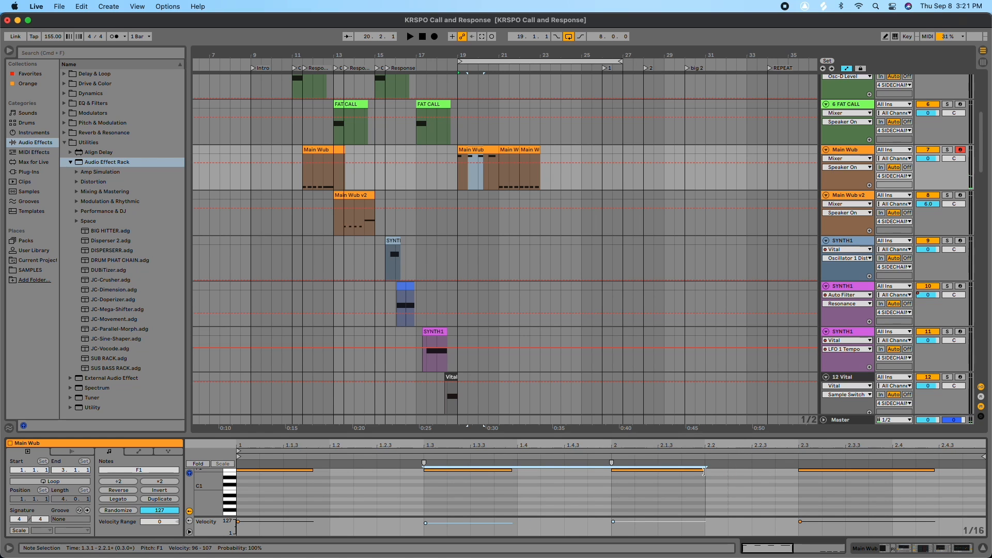
pyautogui.click(723, 476)
pyautogui.moveTo(512, 472); pyautogui.dragTo(518, 470)
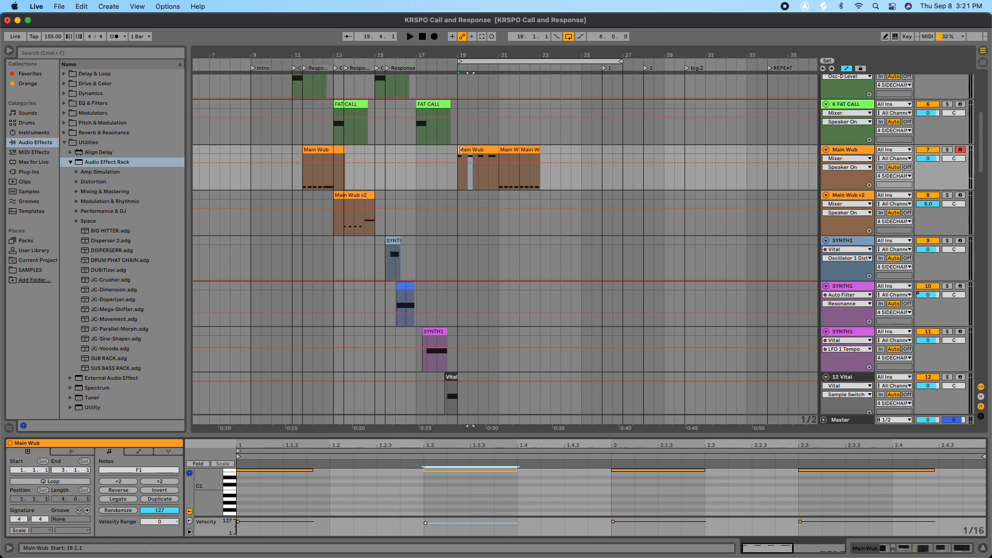
# - Play back the four-bar Main Wub phrase from bar 19 to check the shortened notes
pyautogui.click(458, 68)
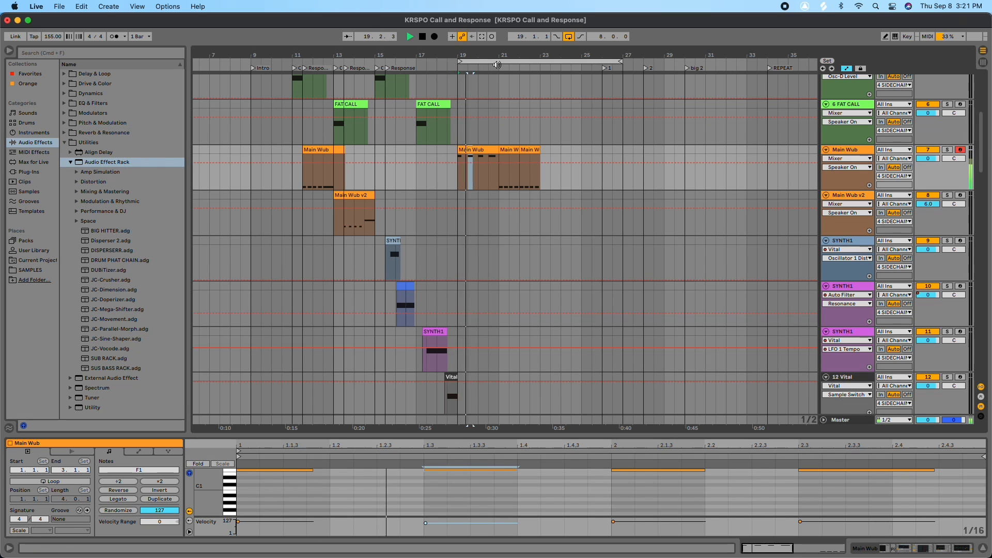
pyautogui.press('space')
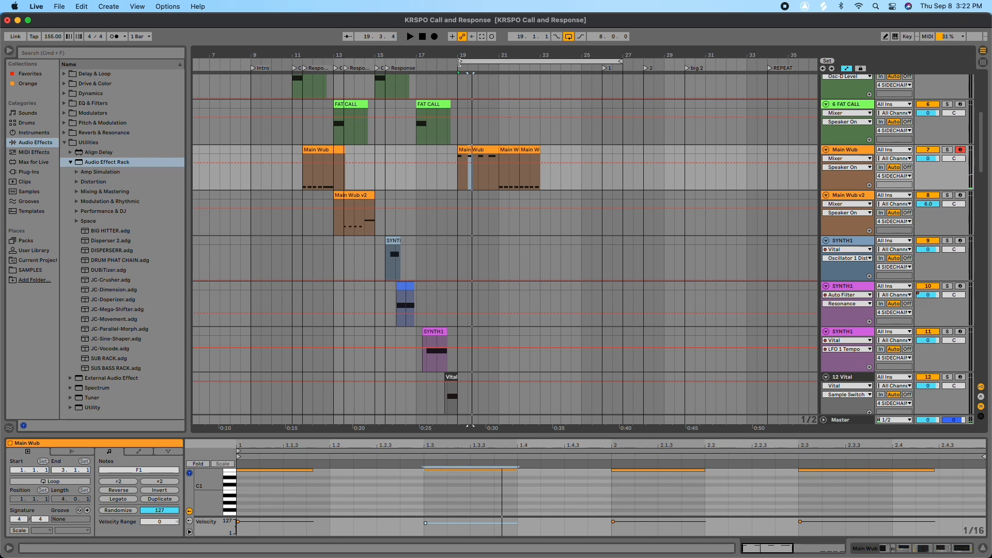
pyautogui.click(460, 62)
pyautogui.press('space')
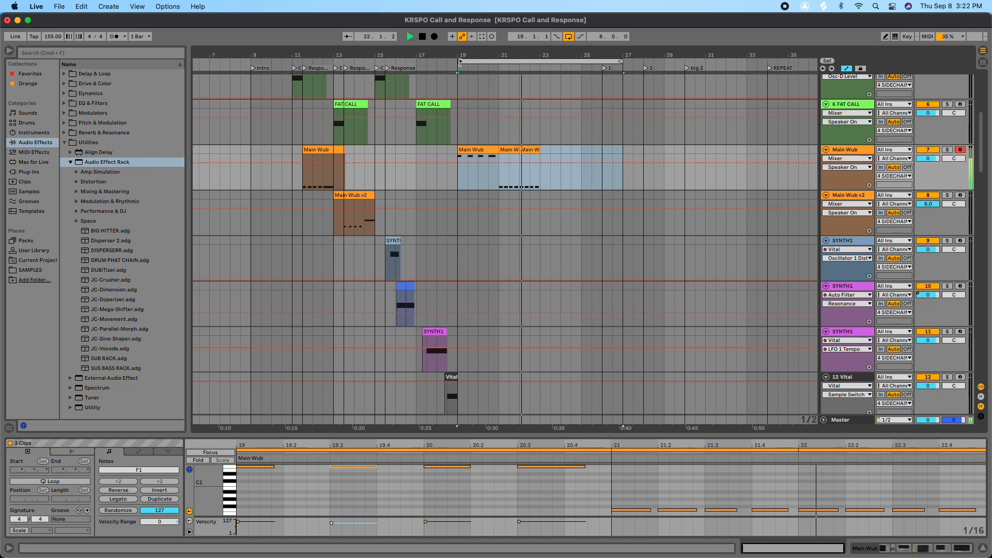
pyautogui.press('space')
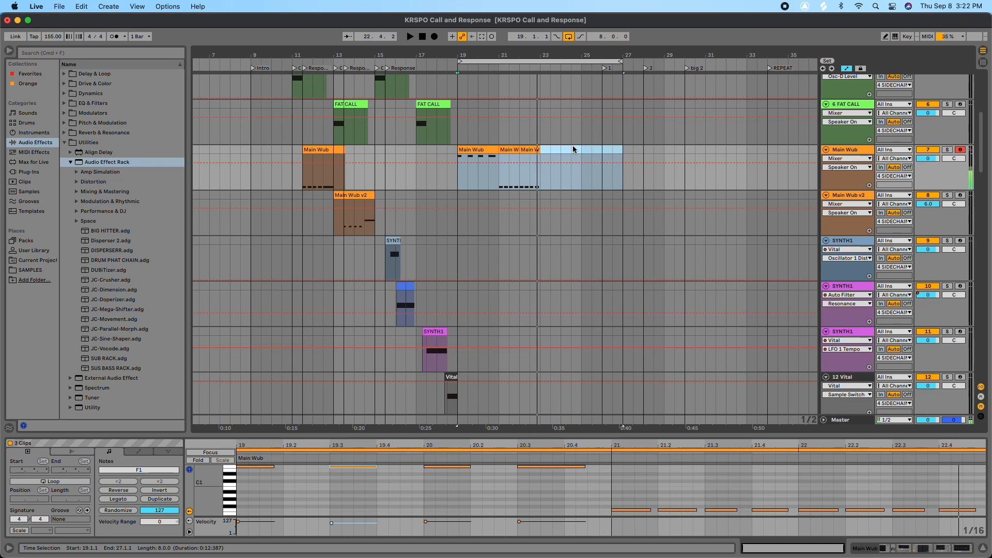
# - Copy the two-bar Main Wub clip to bar 23 and both one-bar clips to bar 25 on the Main Wub v2 track
pyautogui.click(481, 153)
pyautogui.moveTo(480, 151); pyautogui.dragTo(567, 189)
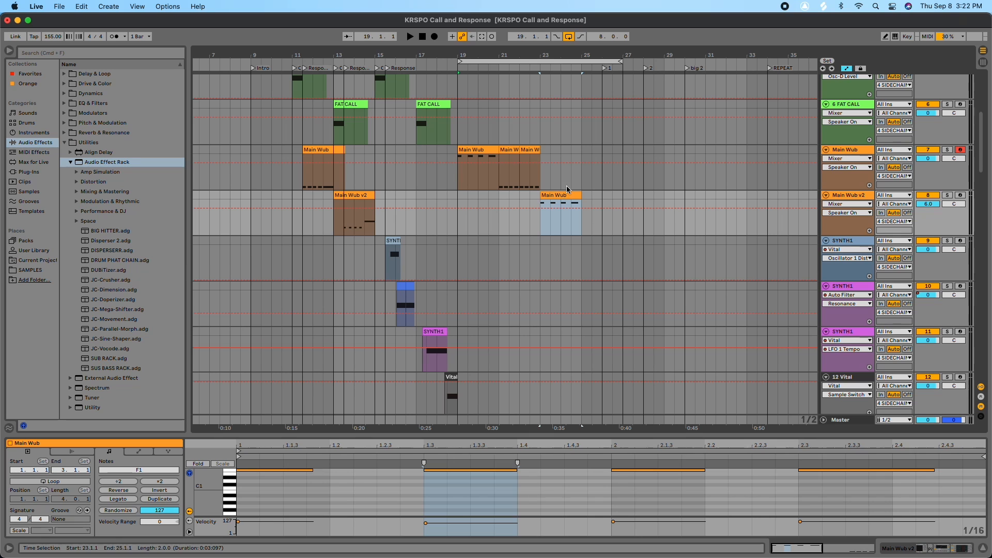
pyautogui.click(470, 63)
pyautogui.press('space')
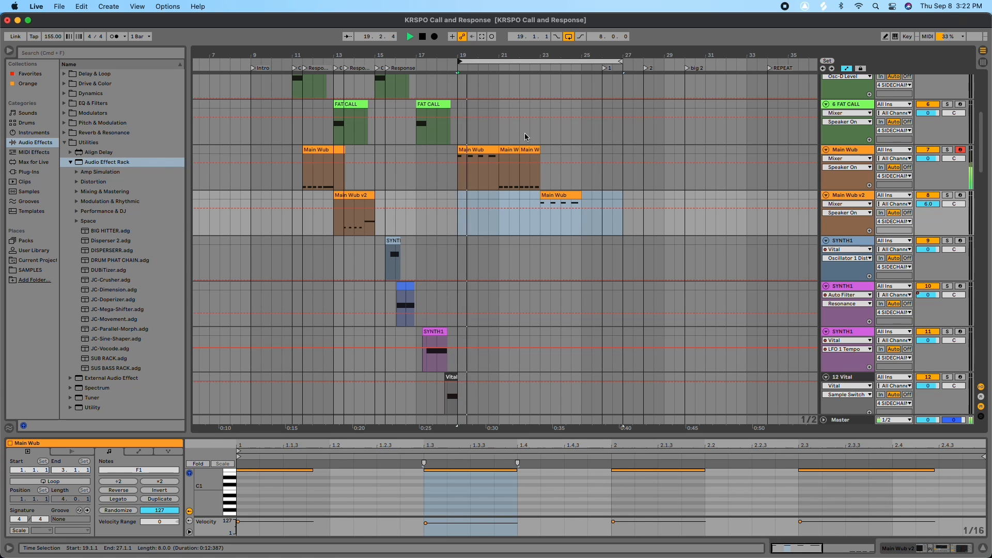
pyautogui.click(513, 150)
pyautogui.keyDown('shift'); pyautogui.click(531, 150); pyautogui.keyUp('shift')
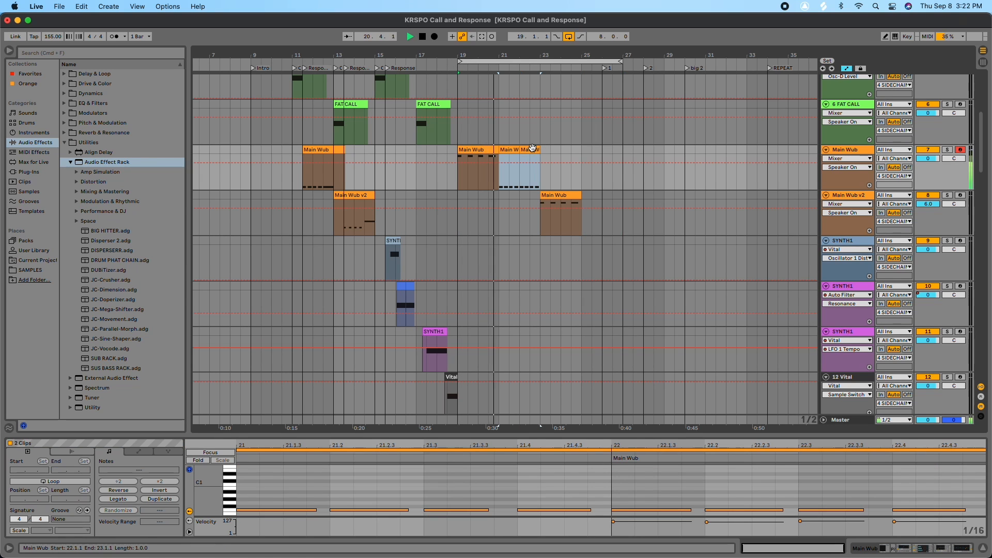
pyautogui.moveTo(532, 148); pyautogui.dragTo(601, 201)
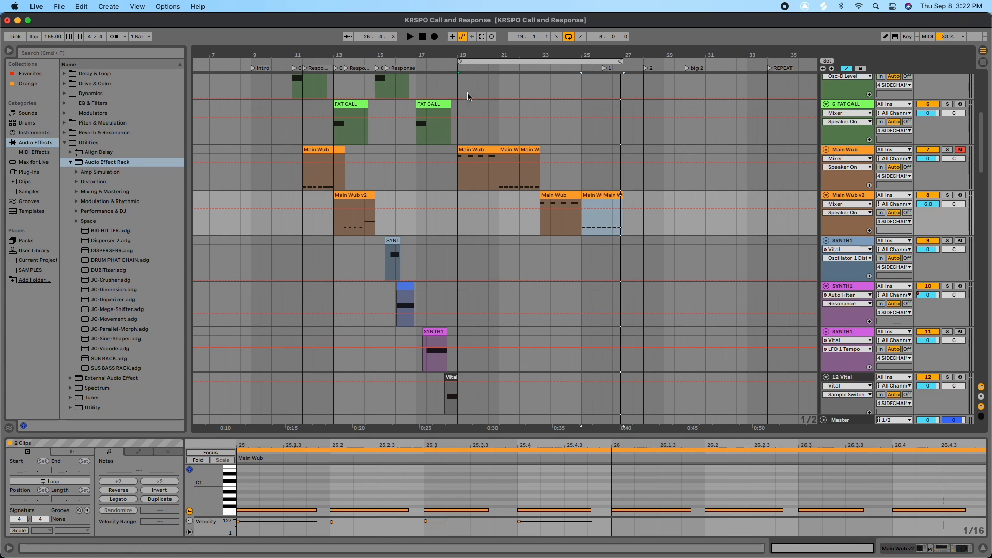
# - Review the call clips at bars 19 and 23 and the response clips at bars 21 and 25
pyautogui.click(478, 150)
pyautogui.keyDown('shift'); pyautogui.click(530, 150); pyautogui.keyUp('shift')
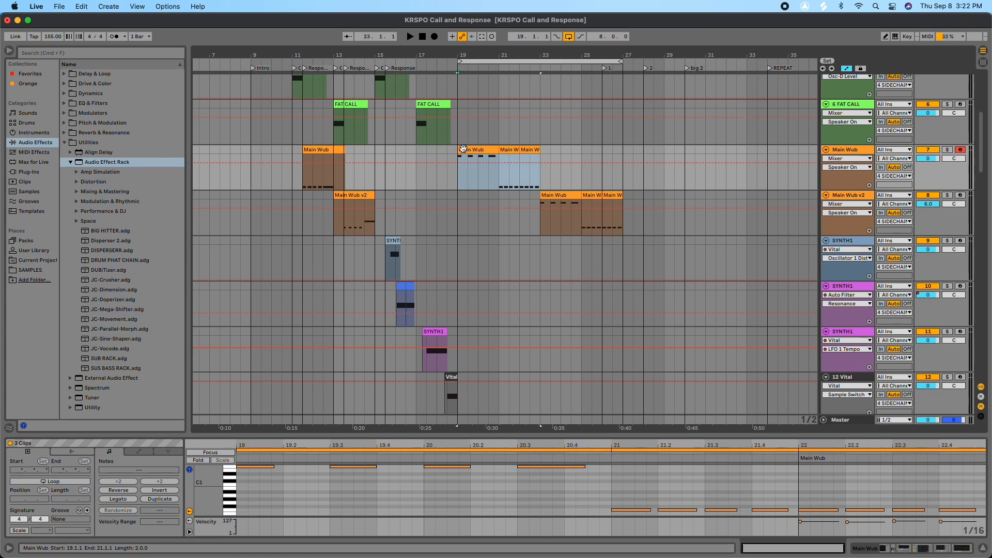
pyautogui.click(463, 149)
pyautogui.click(432, 153)
pyautogui.click(467, 150)
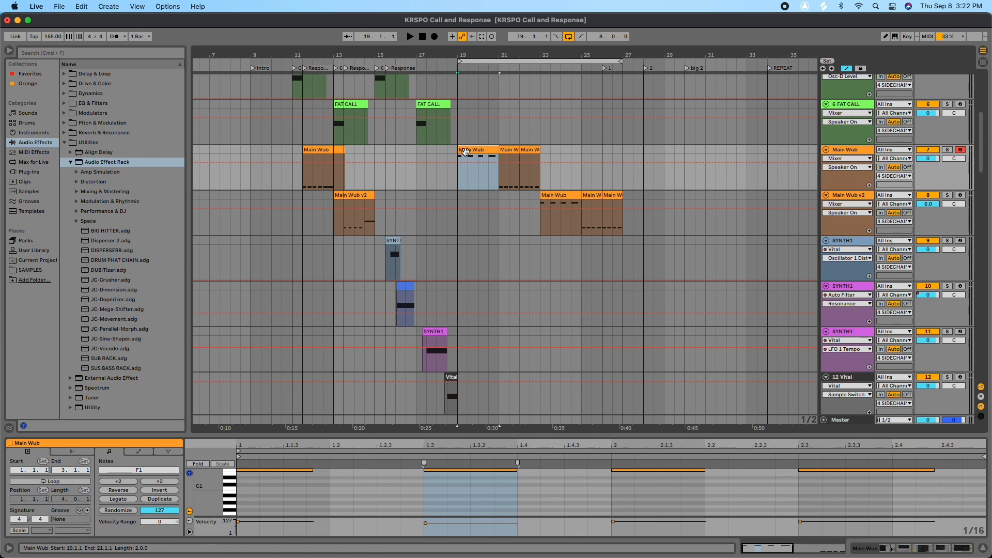
pyautogui.click(511, 148)
pyautogui.keyDown('shift'); pyautogui.click(533, 149); pyautogui.keyUp('shift')
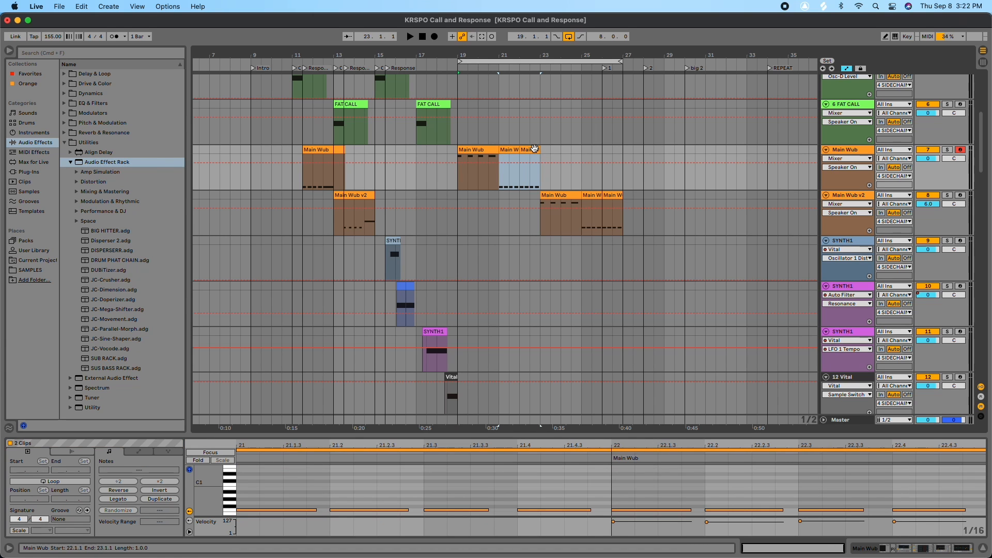
pyautogui.click(554, 195)
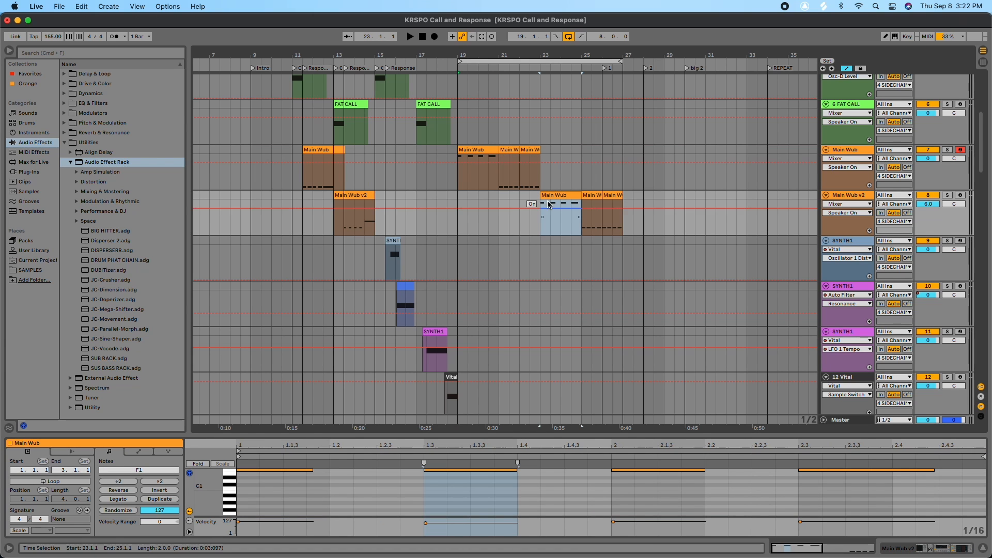
pyautogui.click(594, 196)
pyautogui.keyDown('shift'); pyautogui.click(608, 197); pyautogui.keyUp('shift')
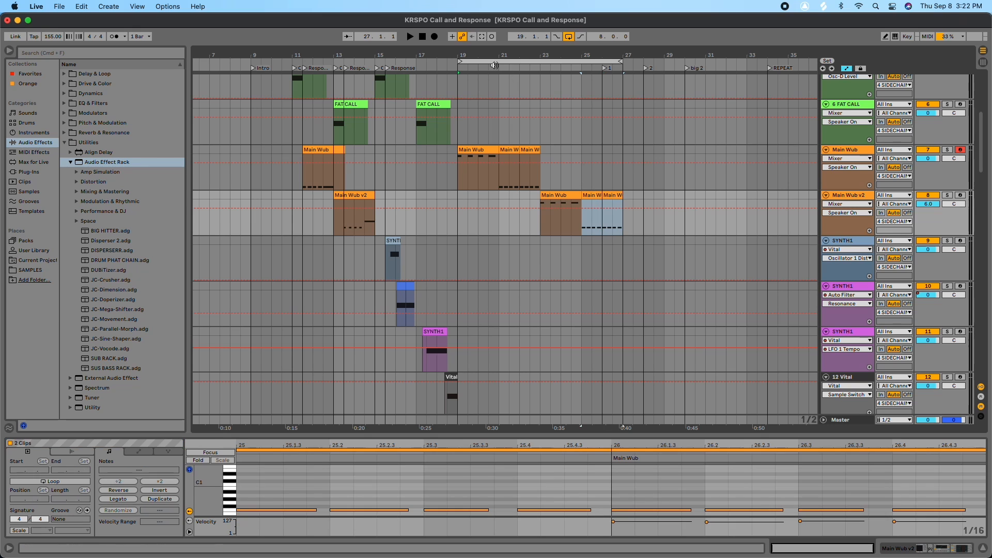
# - Add a locator named Call at bar 19
pyautogui.rightClick(459, 68)
pyautogui.click(485, 99)
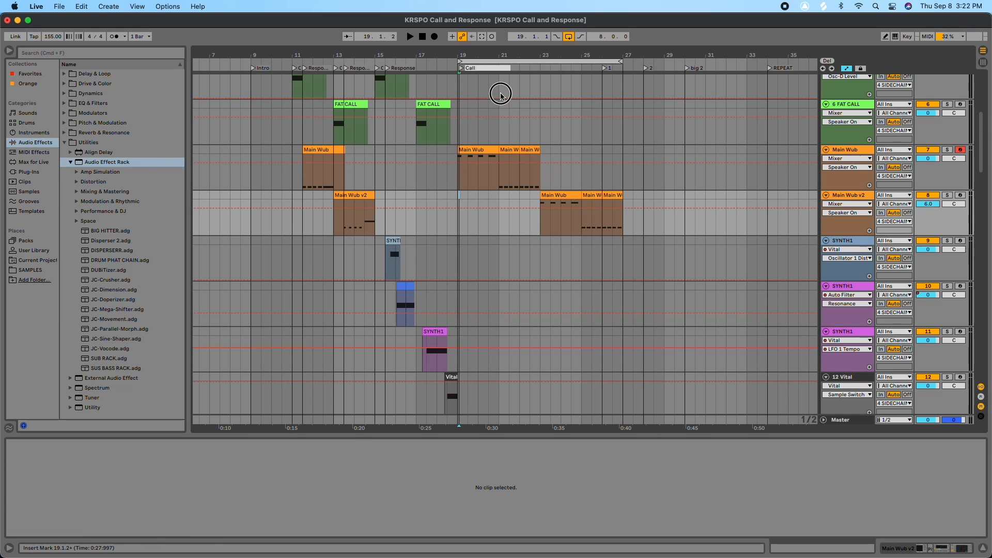
pyautogui.click(500, 94)
# - Add a locator at bar 21 and rename it Response
pyautogui.rightClick(500, 68)
pyautogui.click(521, 98)
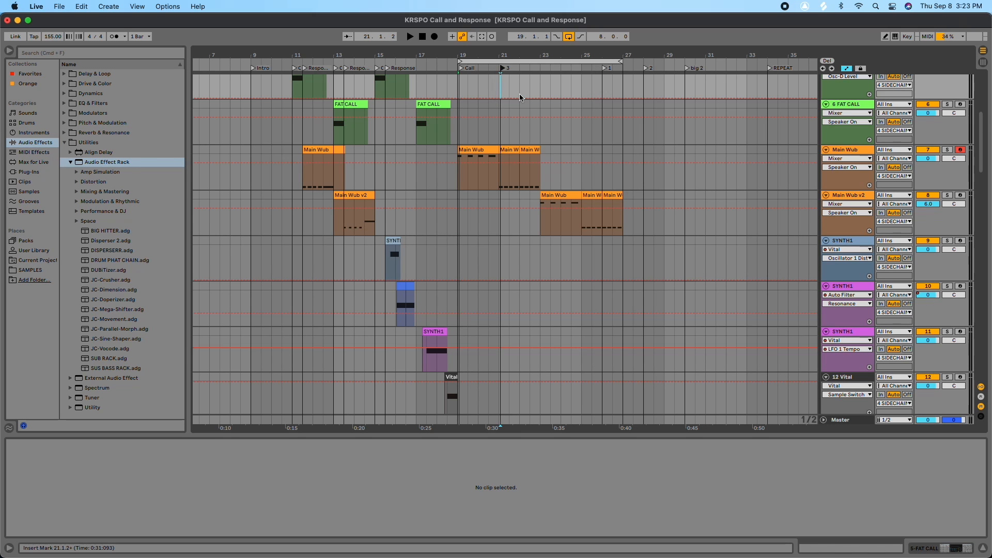
pyautogui.rightClick(504, 72)
pyautogui.click(517, 81)
pyautogui.click(542, 81)
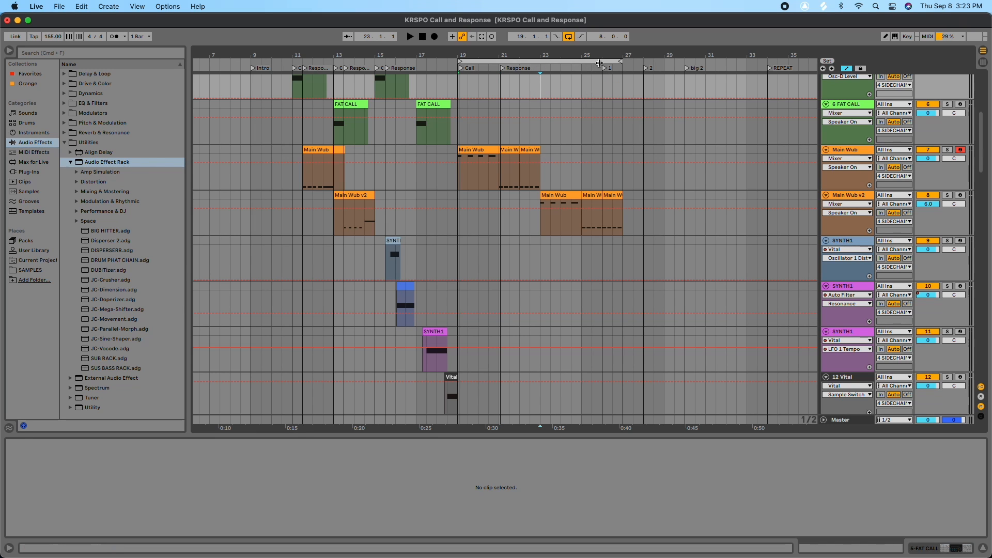
# - Move locators 1 and 2 to bars 23 and 25, and rename the one at bar 23 to Call 2
pyautogui.moveTo(605, 70); pyautogui.dragTo(542, 71)
pyautogui.moveTo(645, 71); pyautogui.dragTo(581, 76)
pyautogui.rightClick(541, 71)
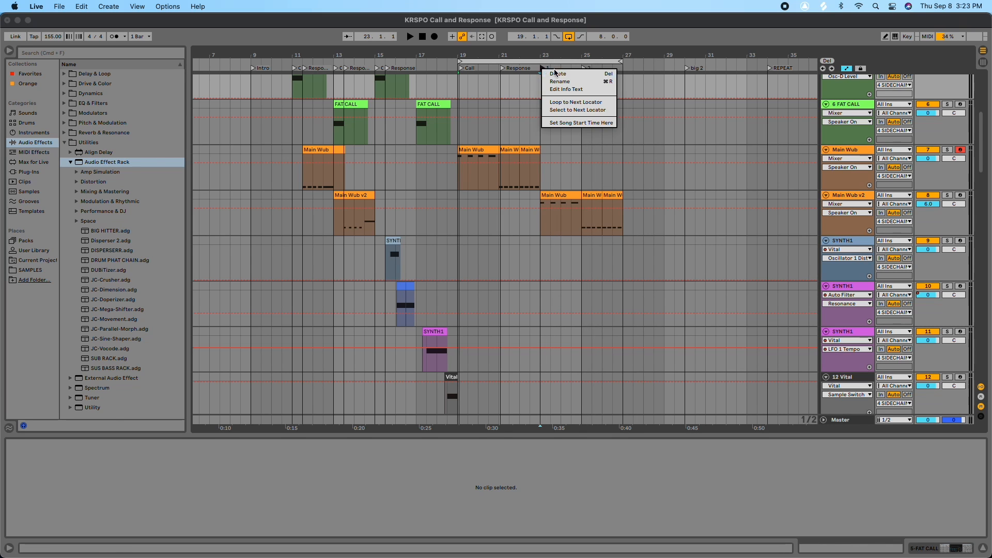
pyautogui.click(567, 81)
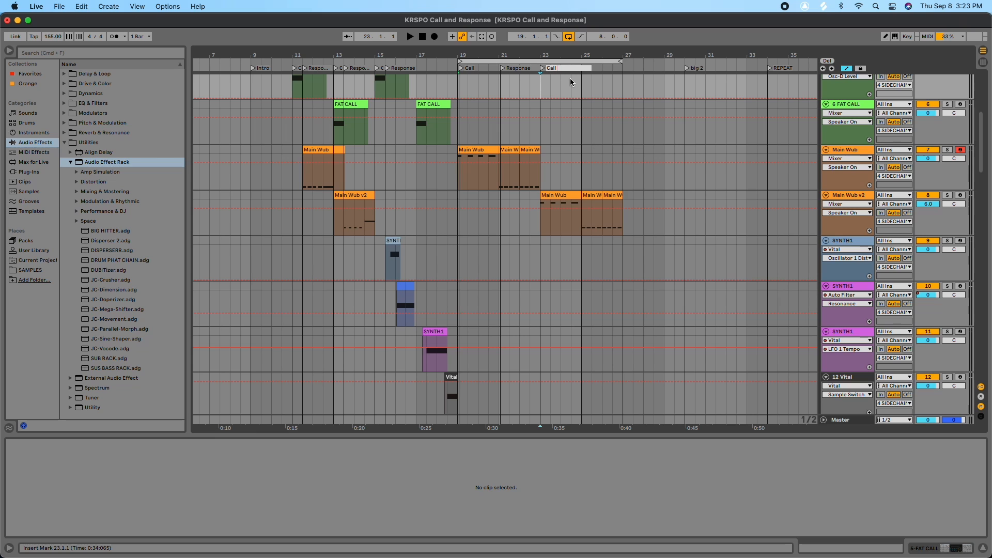
pyautogui.write('Call 2')
pyautogui.click(591, 80)
# - Rename the locator at bar 25 to Call 3
pyautogui.rightClick(585, 72)
pyautogui.click(602, 82)
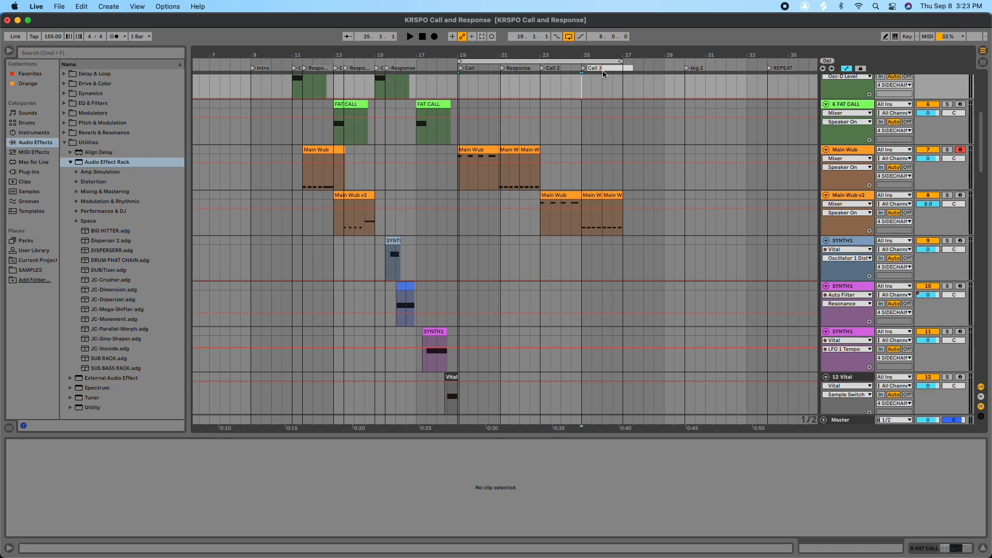
pyautogui.click(613, 81)
# - Play the second call-and-response arrangement from the Call locator at bar 19
pyautogui.scroll(-3, 543, 186)
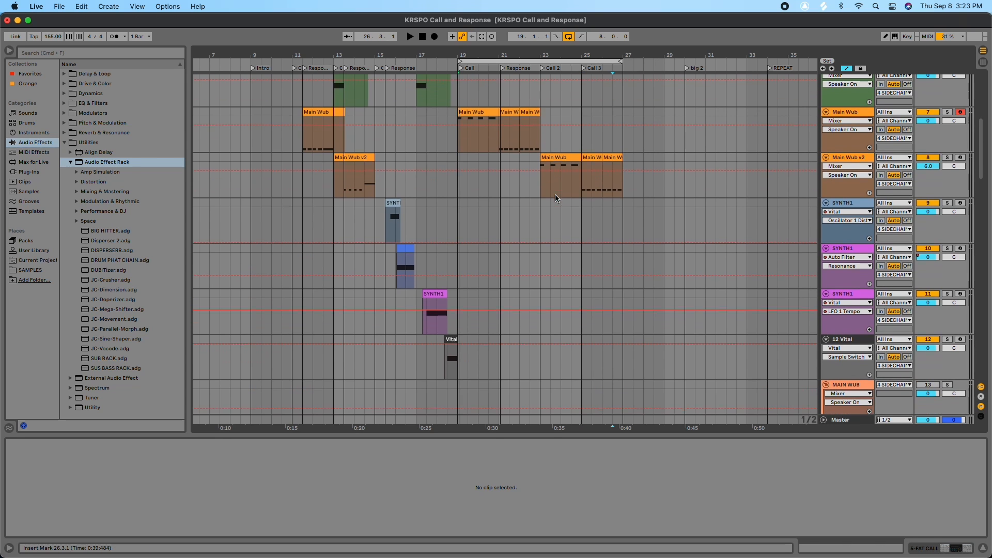
pyautogui.scroll(-1, 504, 154)
pyautogui.scroll(2, 421, 117)
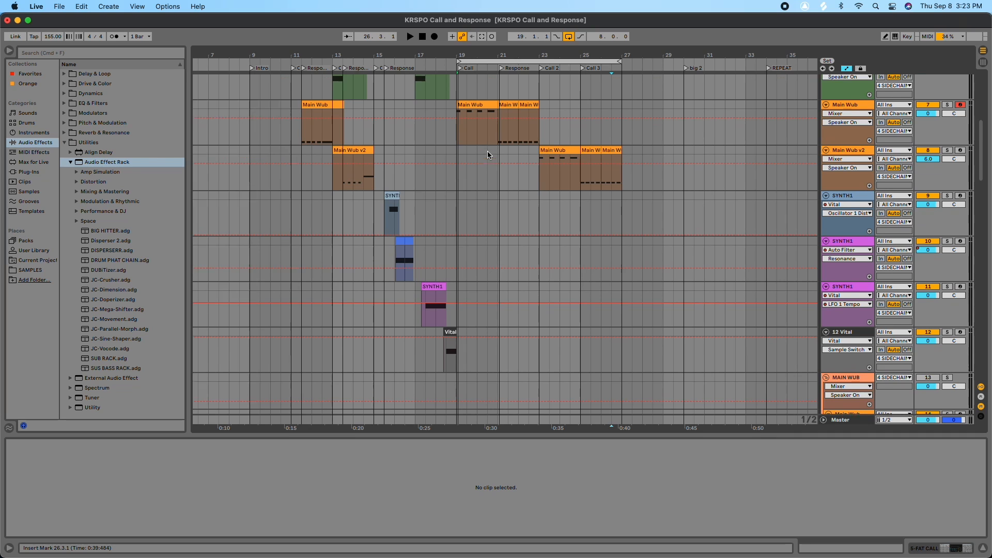
pyautogui.moveTo(460, 68); pyautogui.dragTo(455, 68)
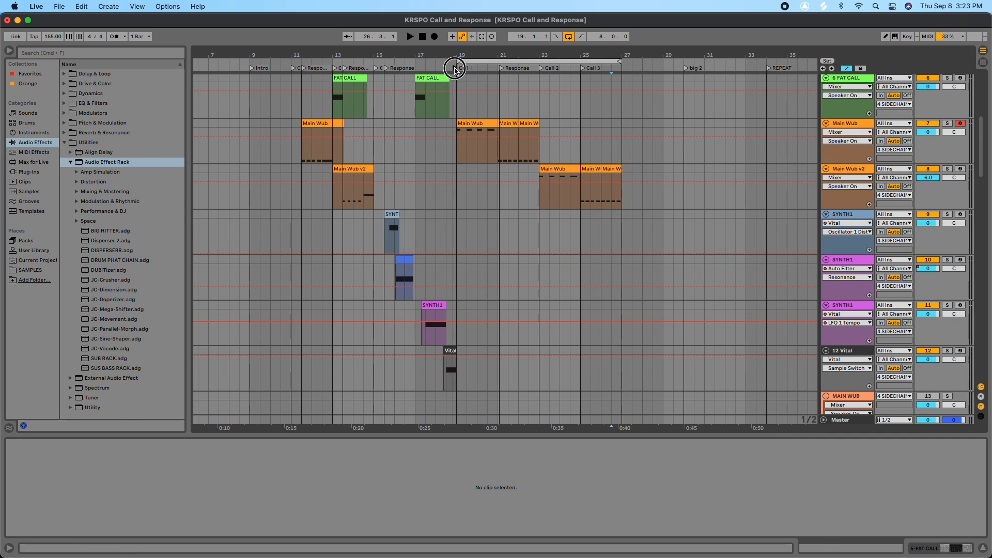
pyautogui.click(459, 68)
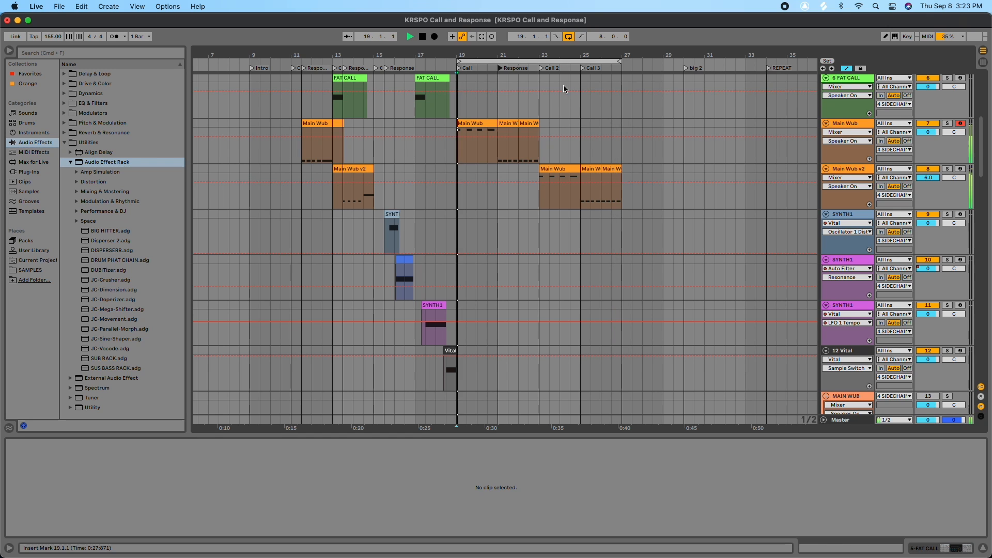
pyautogui.press('space')
# - Set the loop to the eight bars from bar 11 to bar 19 and play the first arrangement for comparison
pyautogui.moveTo(459, 61); pyautogui.dragTo(280, 58)
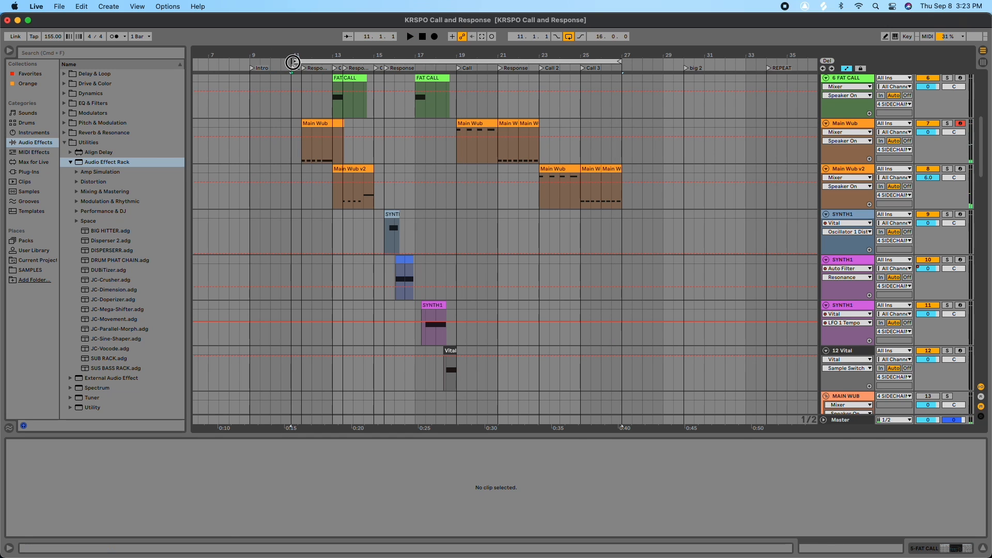
pyautogui.click(293, 62)
pyautogui.press('space')
pyautogui.moveTo(625, 59); pyautogui.dragTo(452, 61)
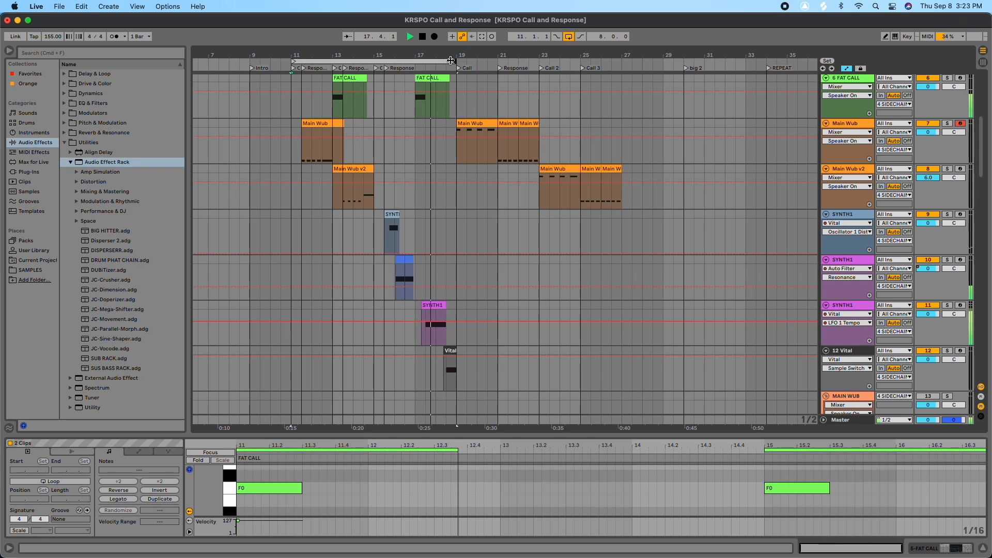
# - Set the loop to the eight bars from bar 19 to bar 27 and listen to the second arrangement
pyautogui.moveTo(450, 61); pyautogui.dragTo(621, 59)
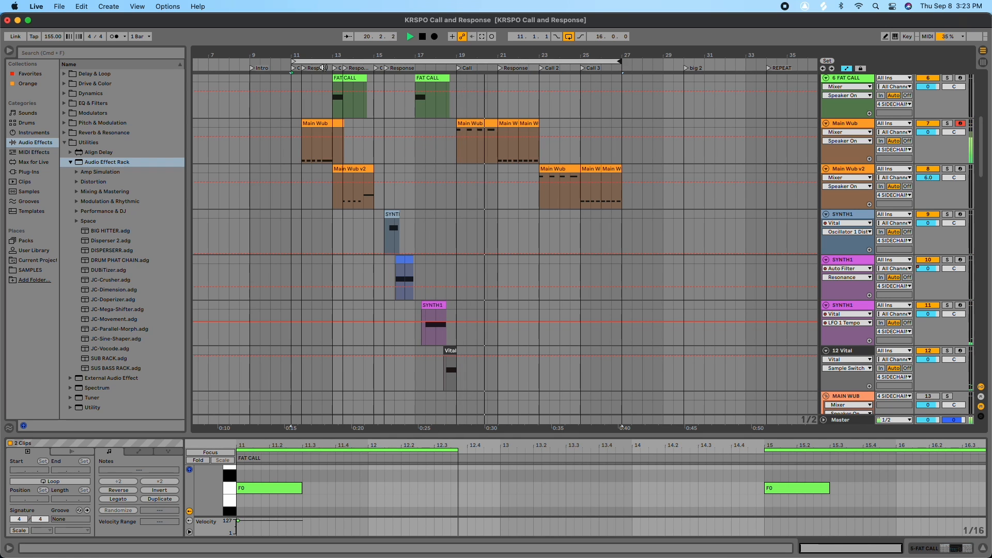
pyautogui.moveTo(293, 61); pyautogui.dragTo(457, 72)
pyautogui.click(529, 72)
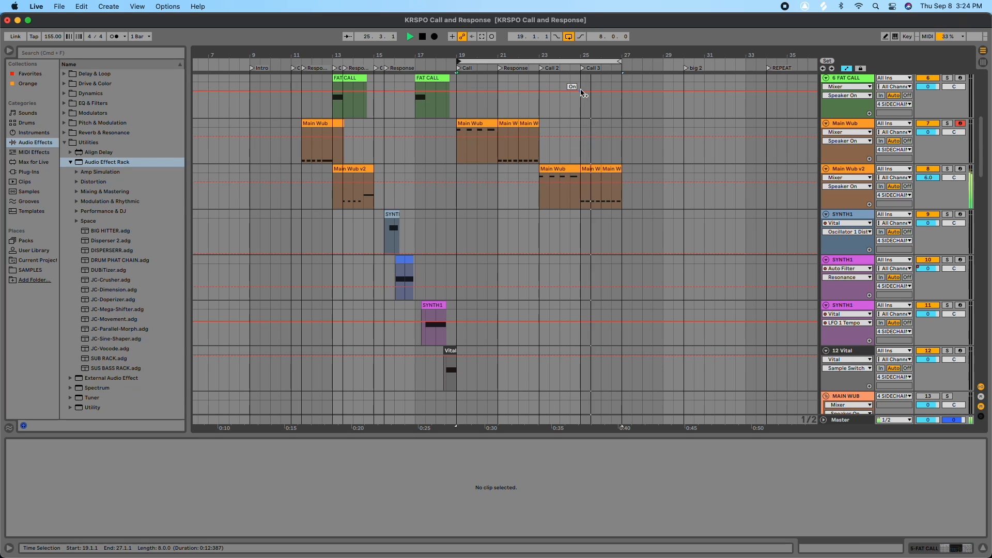
pyautogui.press('space')
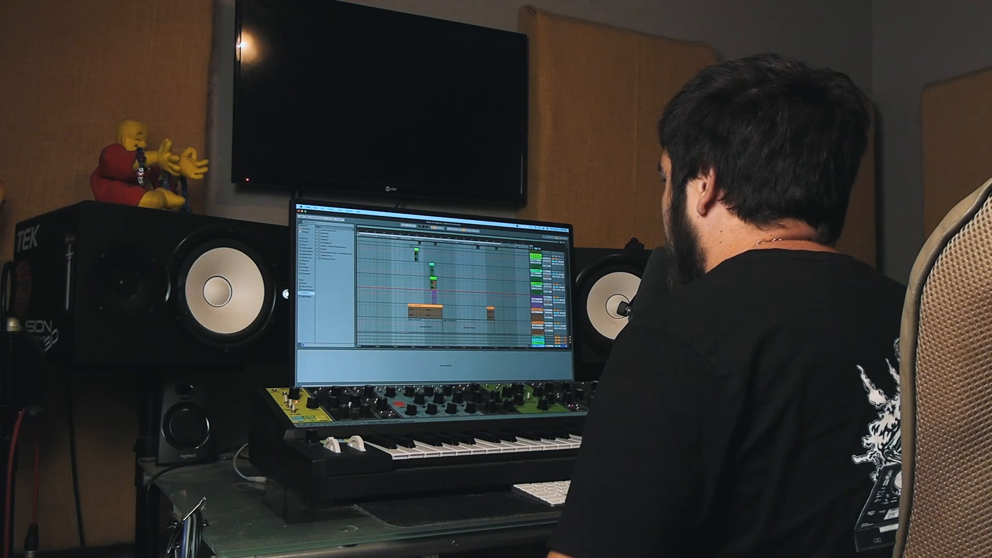
# - Look through the Wook Flu (Remix) project's tracks, from the drum stems to the MY WUBS group
pyautogui.scroll(10, 448, 274)
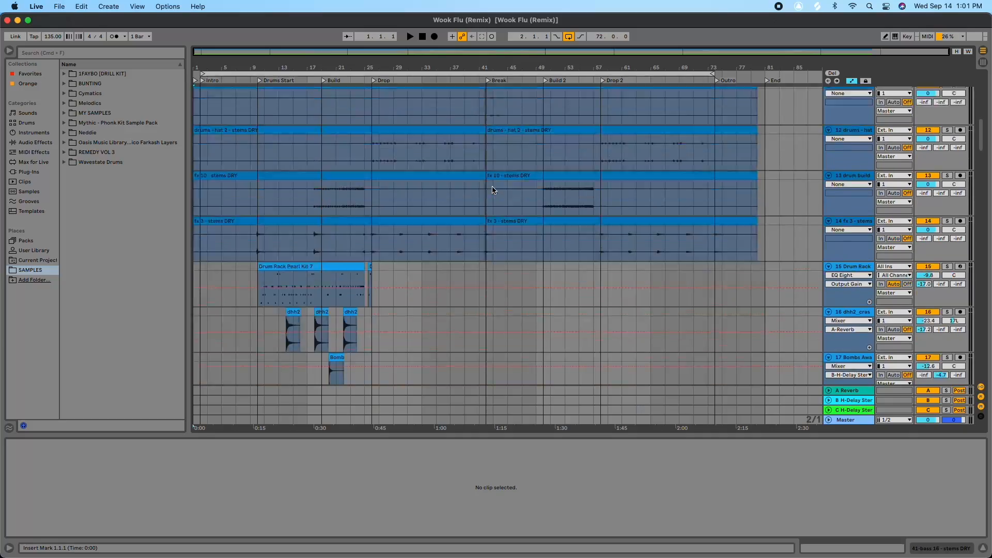
pyautogui.scroll(-10, 484, 185)
pyautogui.scroll(1, 484, 187)
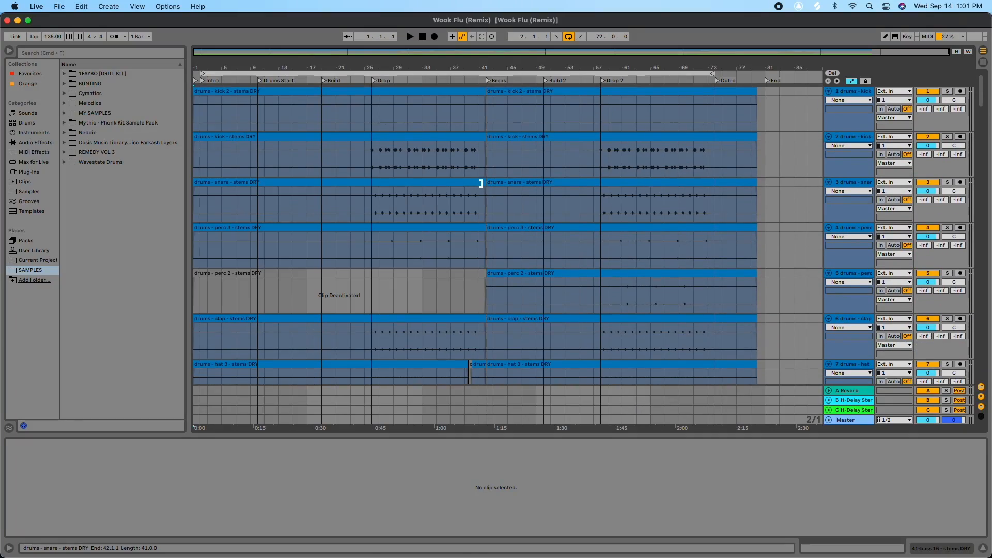
pyautogui.scroll(-12, 481, 182)
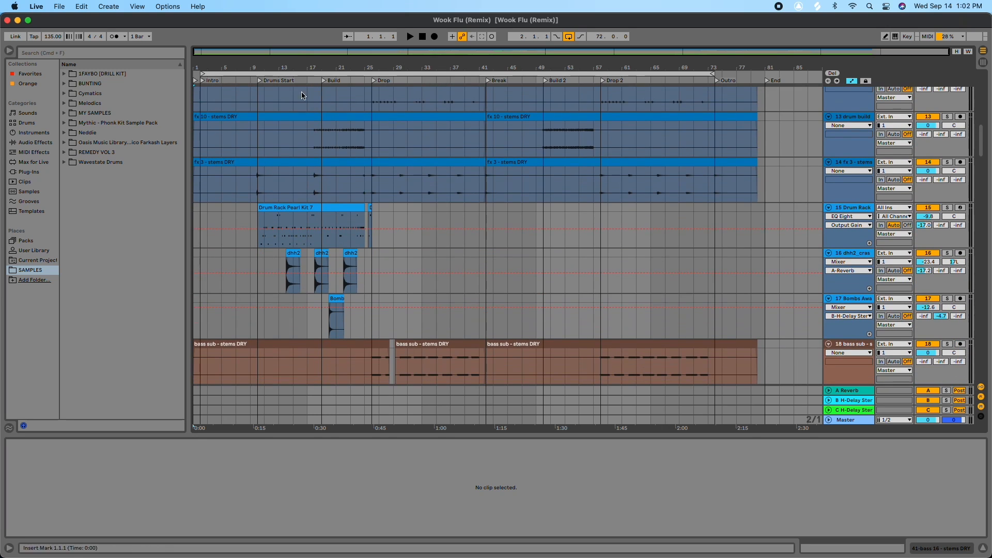
pyautogui.scroll(-4, 420, 163)
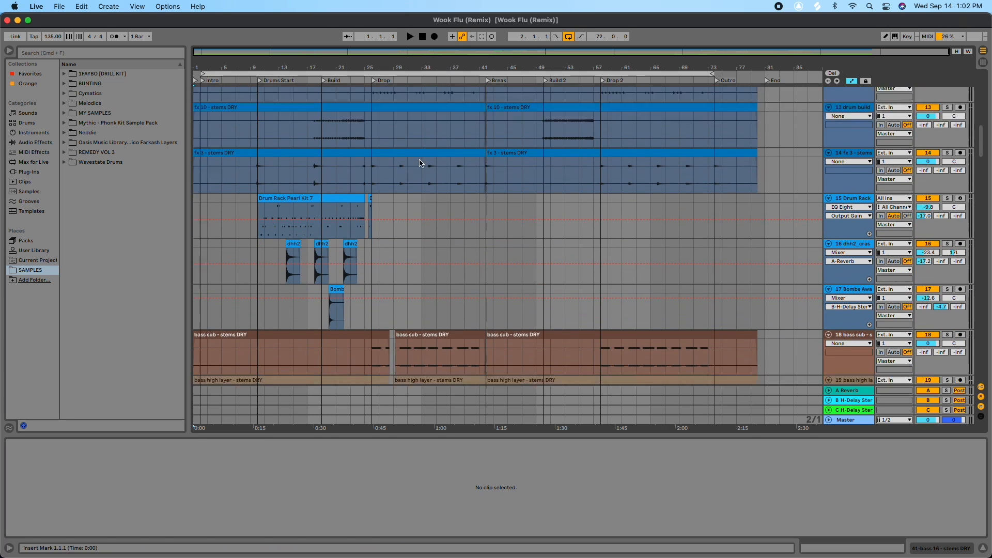
pyautogui.scroll(-2, 420, 160)
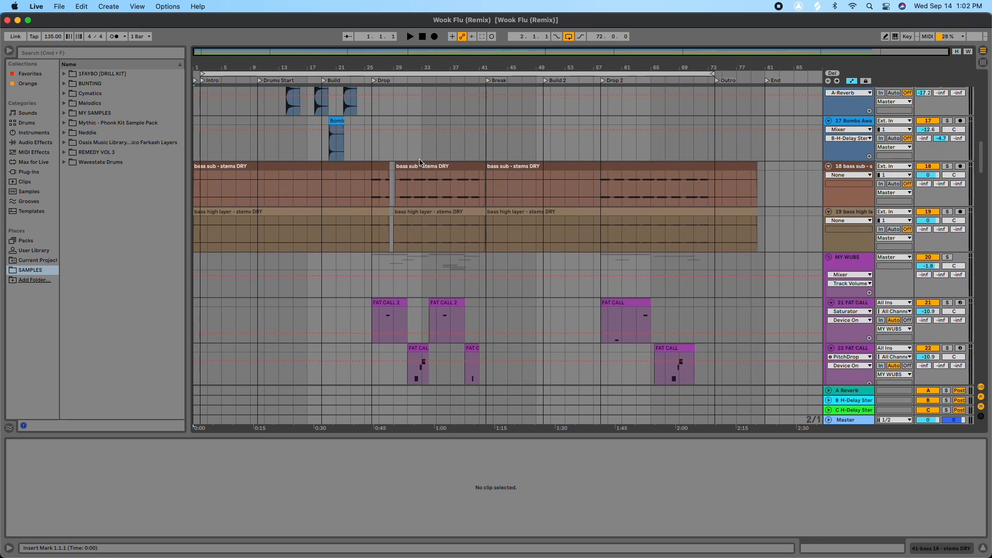
pyautogui.scroll(6, 419, 160)
# - Examine the Drum Rack Pearl Kit 7 clip in the Drums Start and Build sections
pyautogui.moveTo(282, 68); pyautogui.dragTo(283, 78)
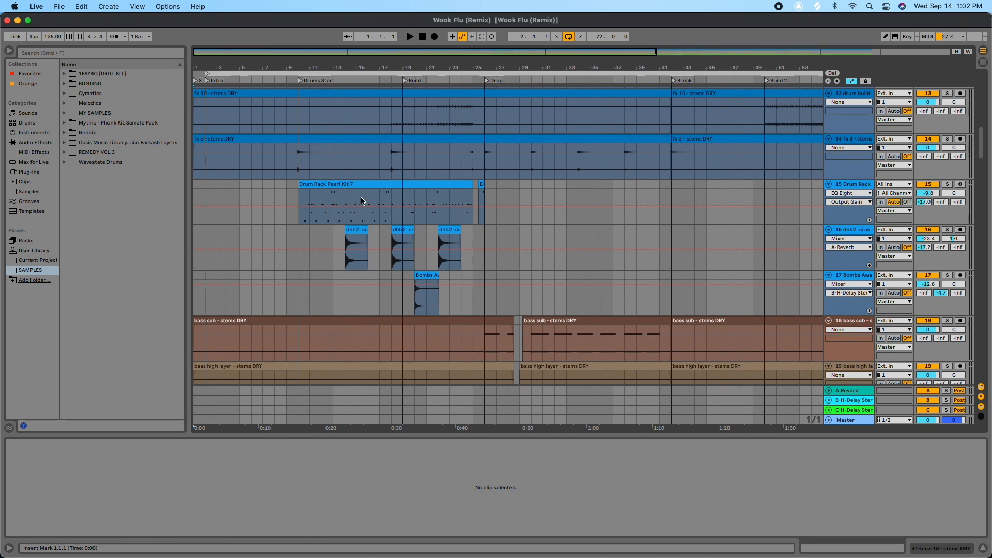
pyautogui.click(296, 187)
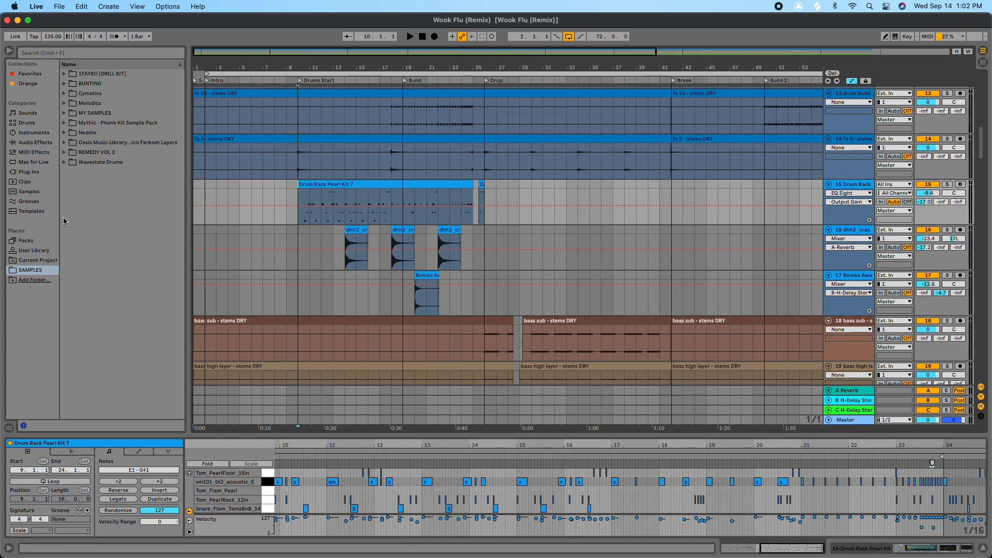
pyautogui.click(288, 187)
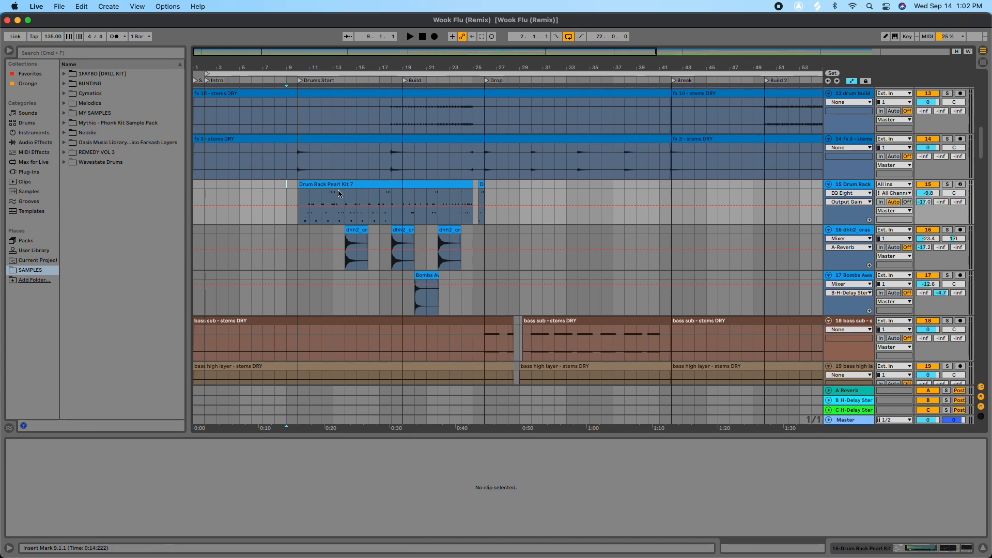
pyautogui.hscroll(2, 500, 177)
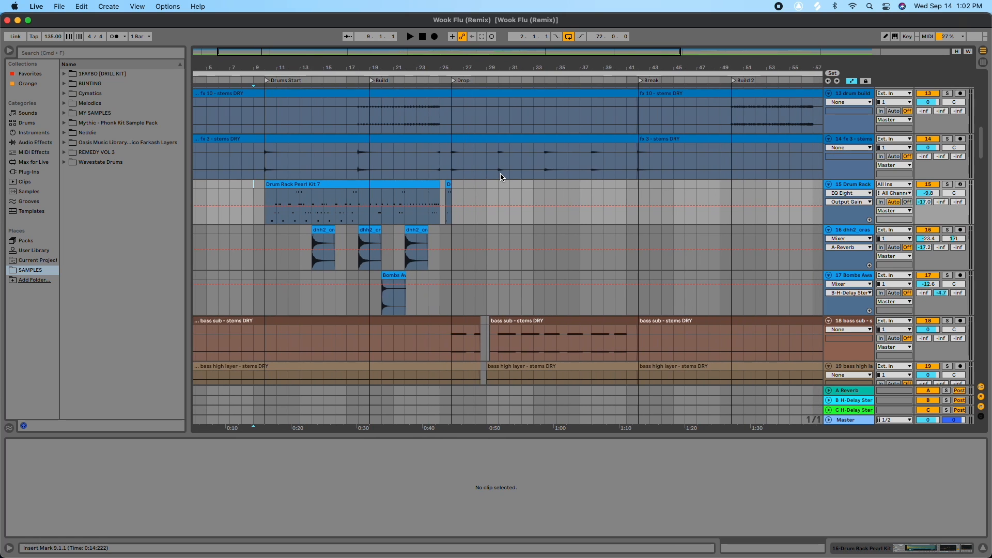
# - Examine the bass stems and the MY WUBS group tracks in the Drop section
pyautogui.scroll(-5, 500, 177)
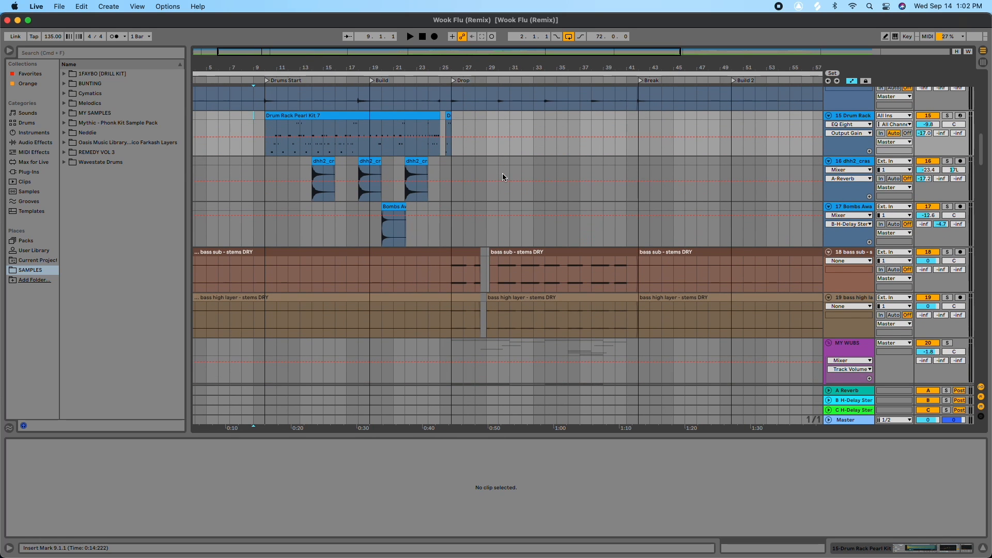
pyautogui.scroll(-10, 503, 177)
pyautogui.scroll(5, 502, 175)
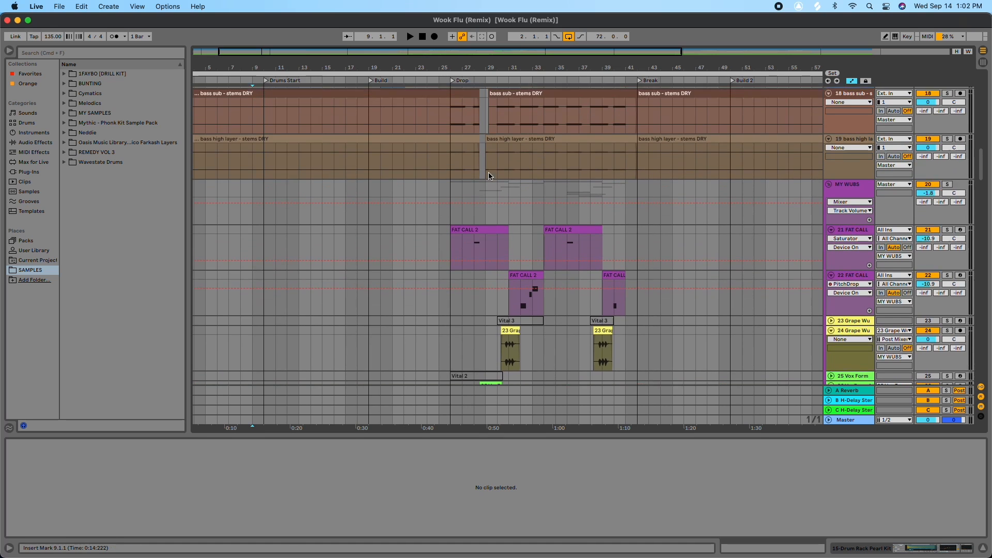
pyautogui.scroll(5, 489, 173)
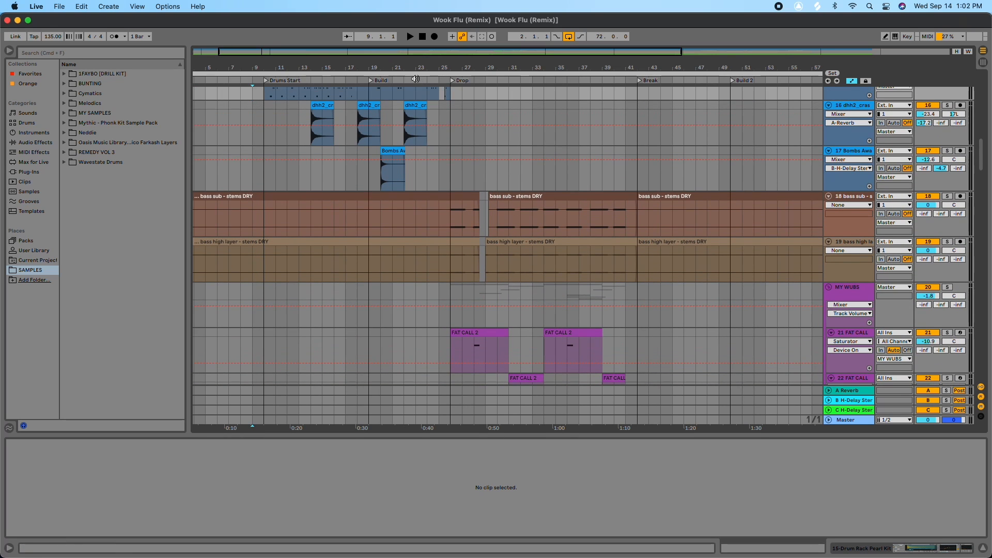
# - Play the remix from the end of the Build through the Drop to the Break, following the bass and MY WUBS tracks
pyautogui.moveTo(416, 79); pyautogui.dragTo(386, 101)
pyautogui.moveTo(387, 66); pyautogui.dragTo(373, 64)
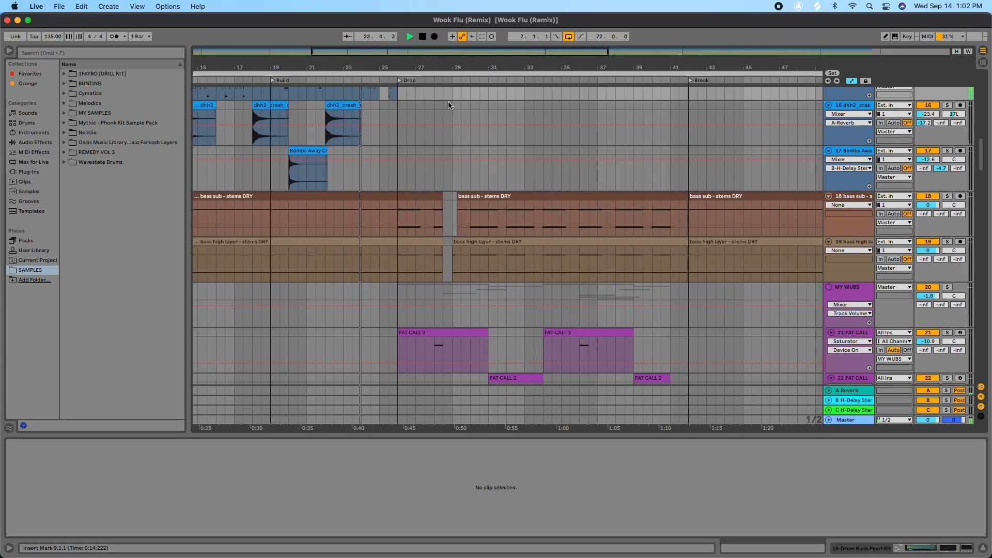
pyautogui.scroll(-1, 448, 104)
pyautogui.scroll(-2, 448, 126)
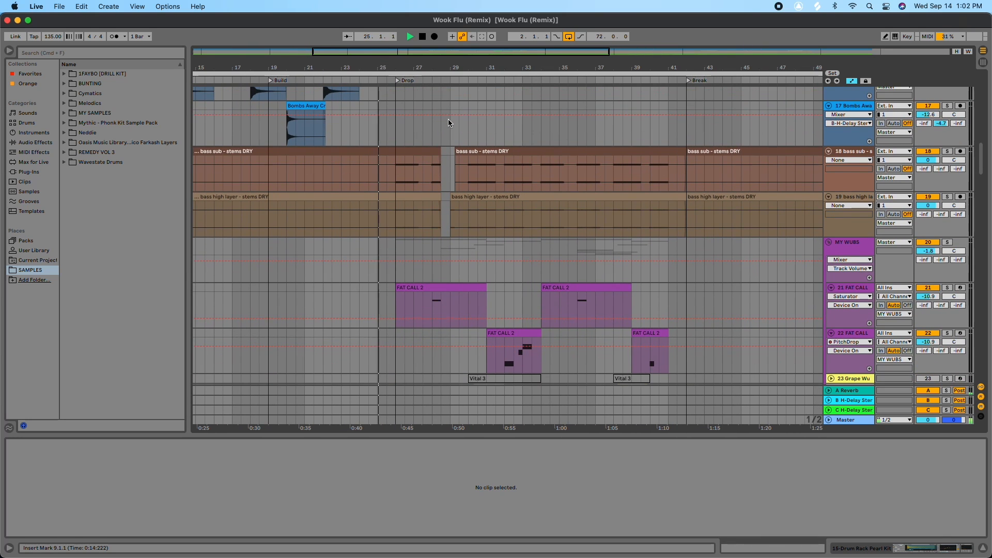
pyautogui.scroll(-2, 448, 121)
pyautogui.scroll(-1, 448, 122)
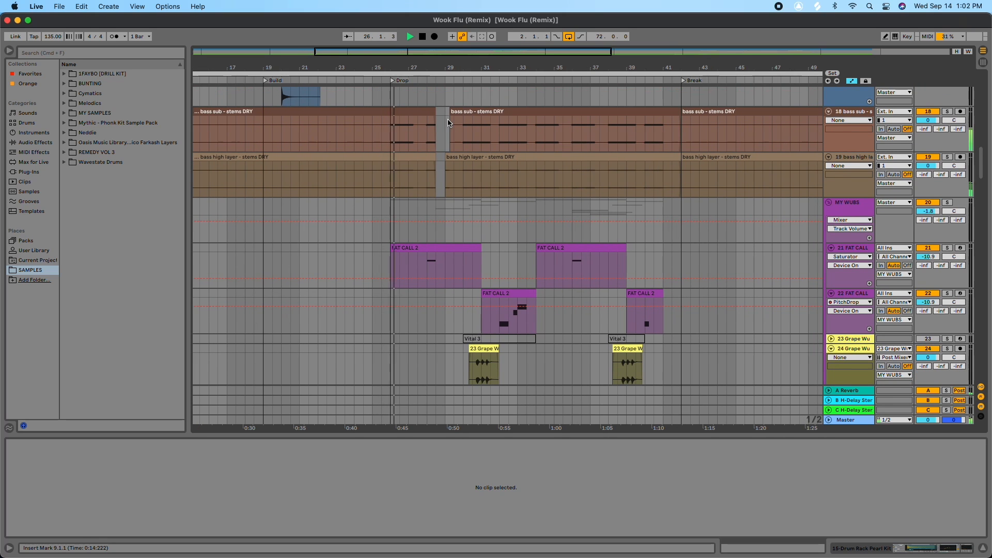
pyautogui.scroll(-1, 448, 122)
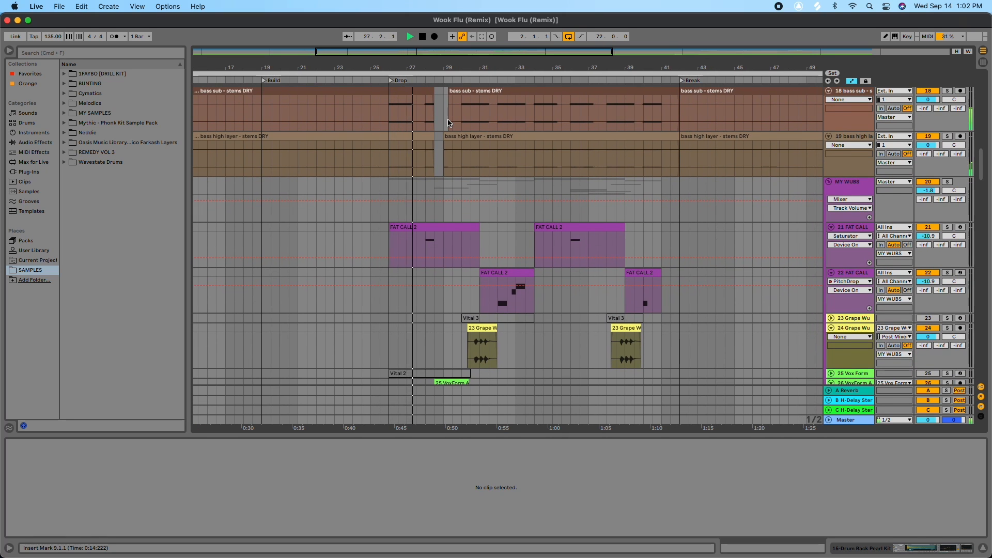
pyautogui.scroll(-3, 448, 123)
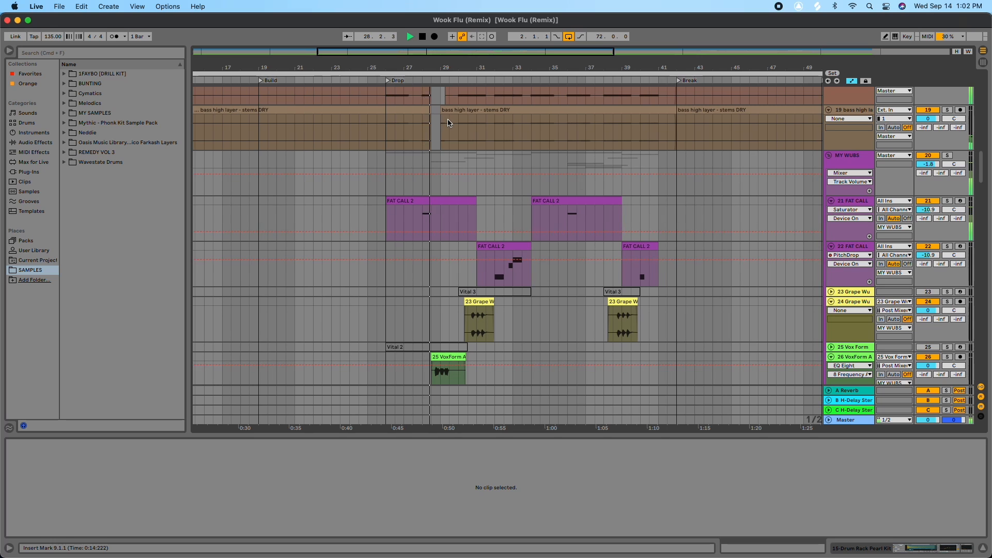
pyautogui.scroll(-4, 448, 122)
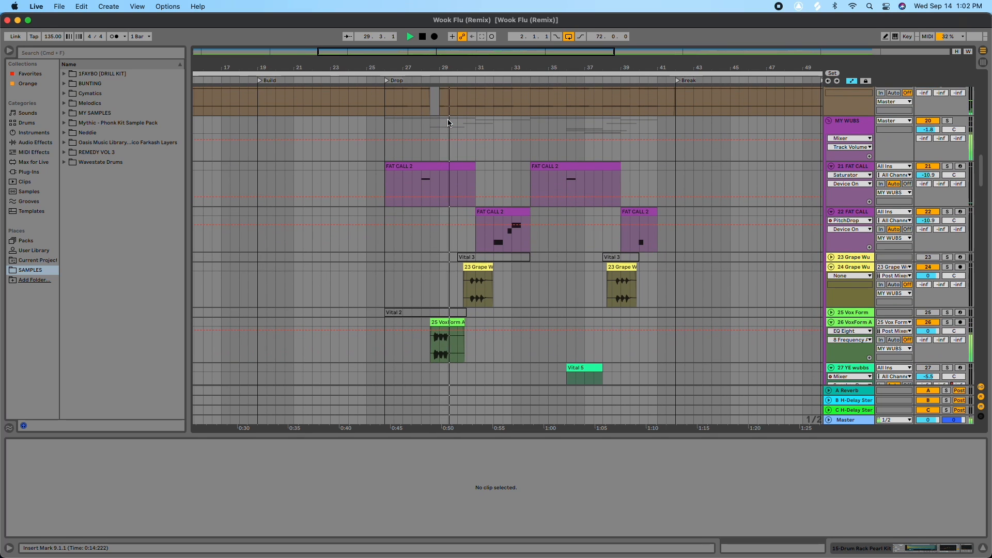
pyautogui.scroll(-2, 448, 122)
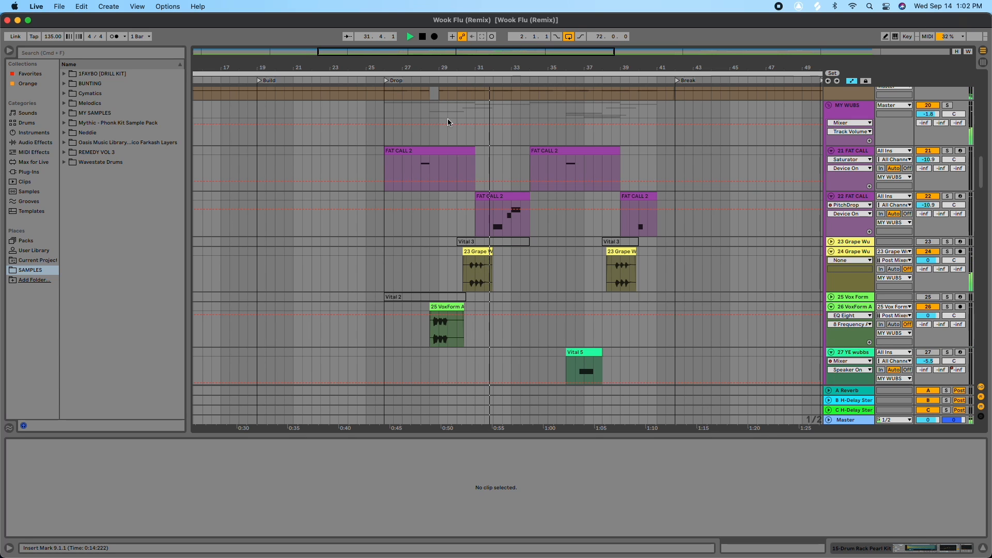
pyautogui.scroll(-1, 448, 122)
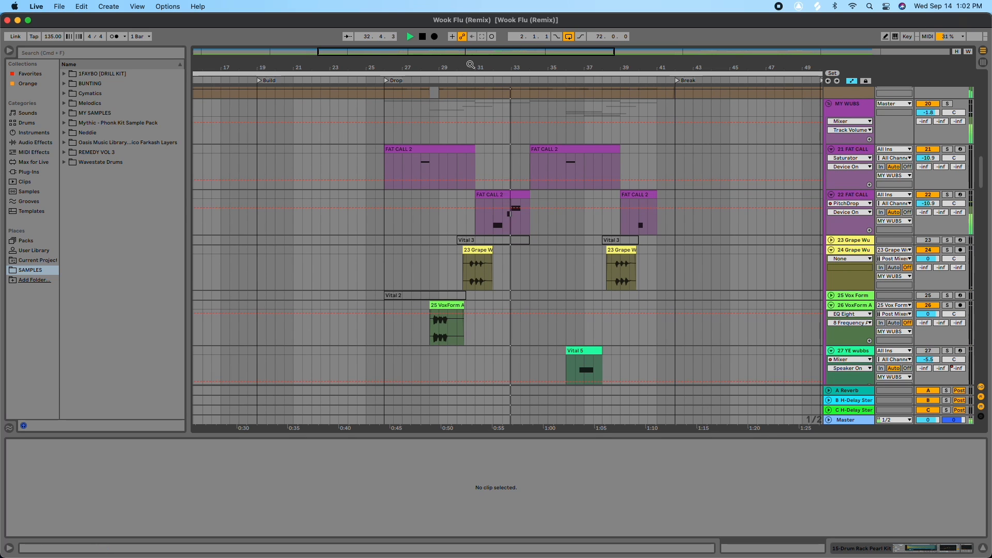
pyautogui.moveTo(470, 65); pyautogui.dragTo(459, 67)
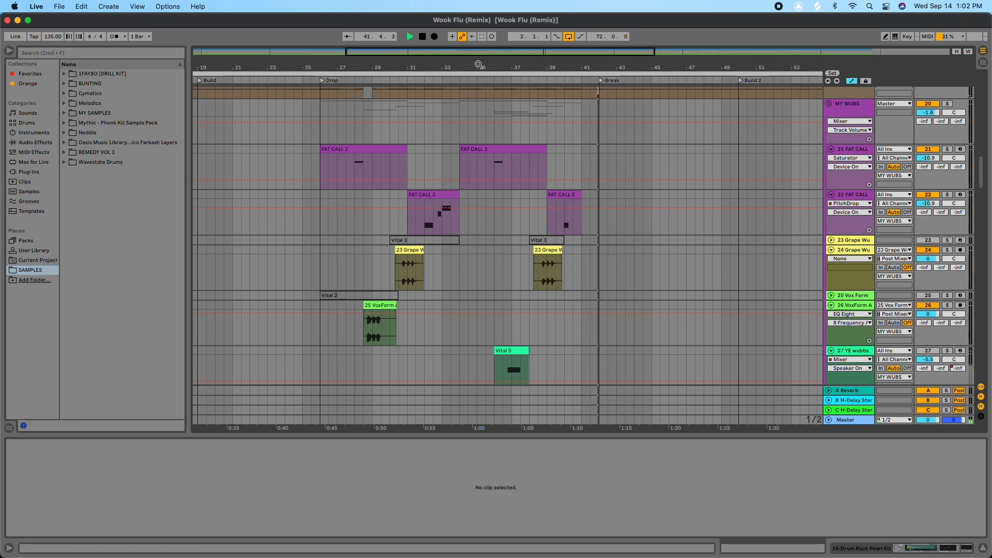
pyautogui.press('space')
pyautogui.moveTo(448, 65); pyautogui.dragTo(448, 58)
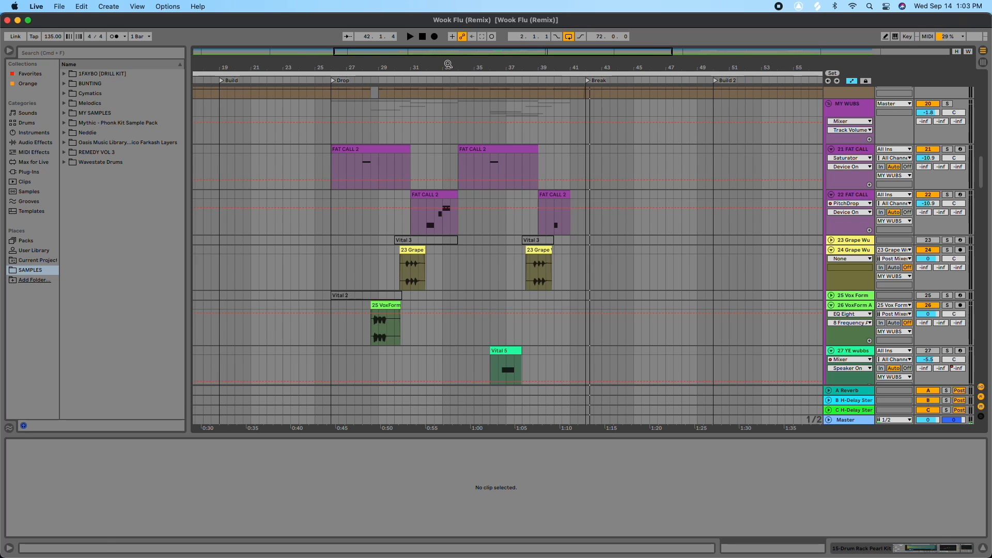
pyautogui.scroll(5, 433, 160)
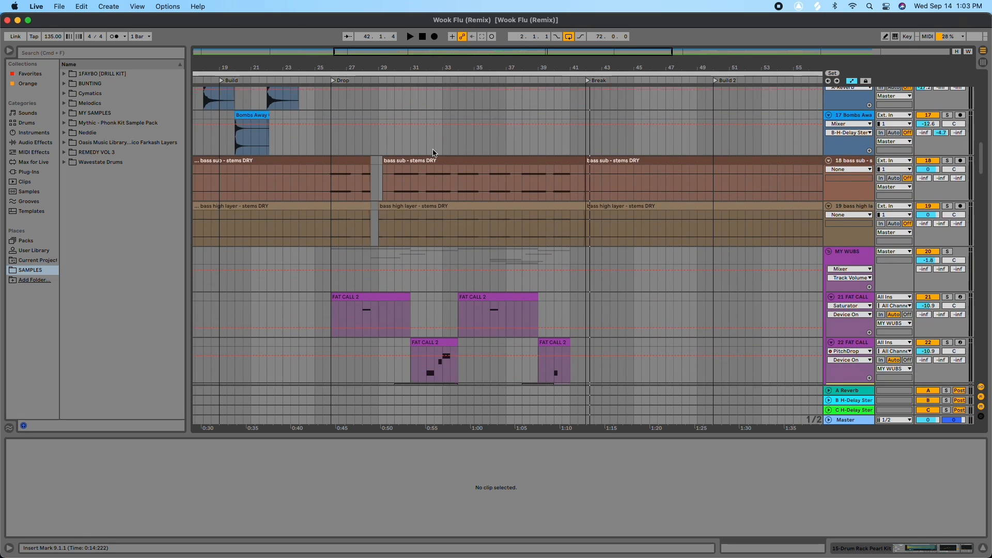
# - Solo the bass 4 stem, play it from the start of the Drop, and release the solo
pyautogui.scroll(-3, 408, 230)
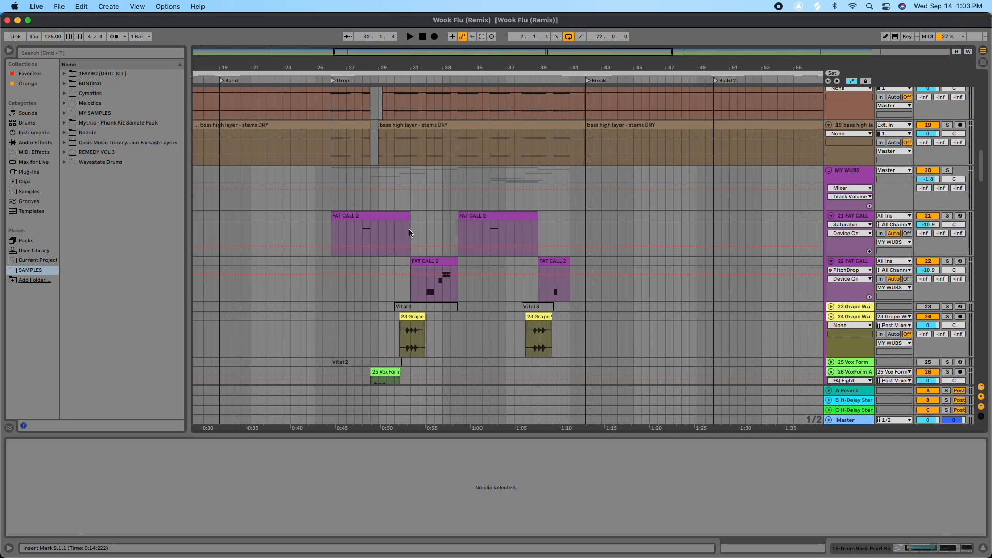
pyautogui.scroll(-10, 336, 222)
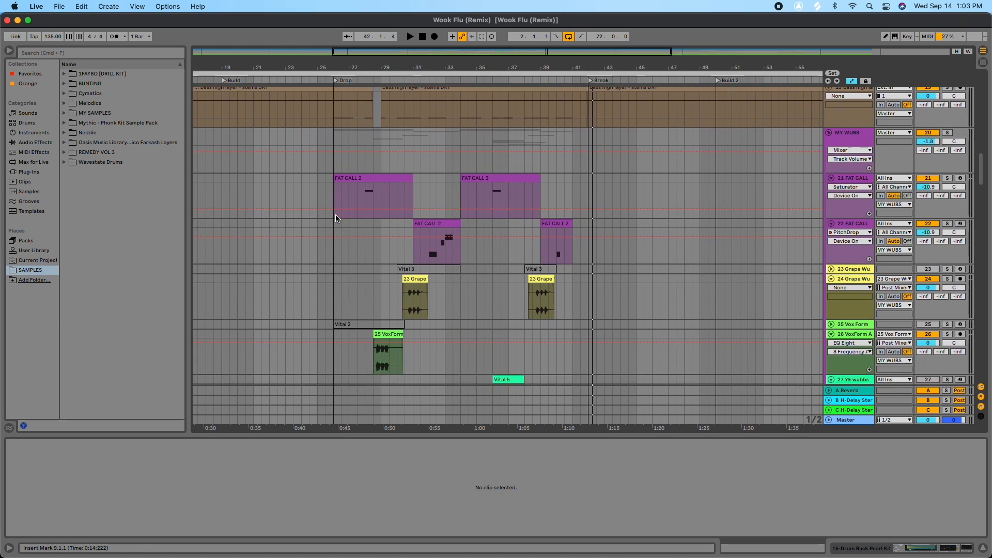
pyautogui.scroll(-11, 336, 218)
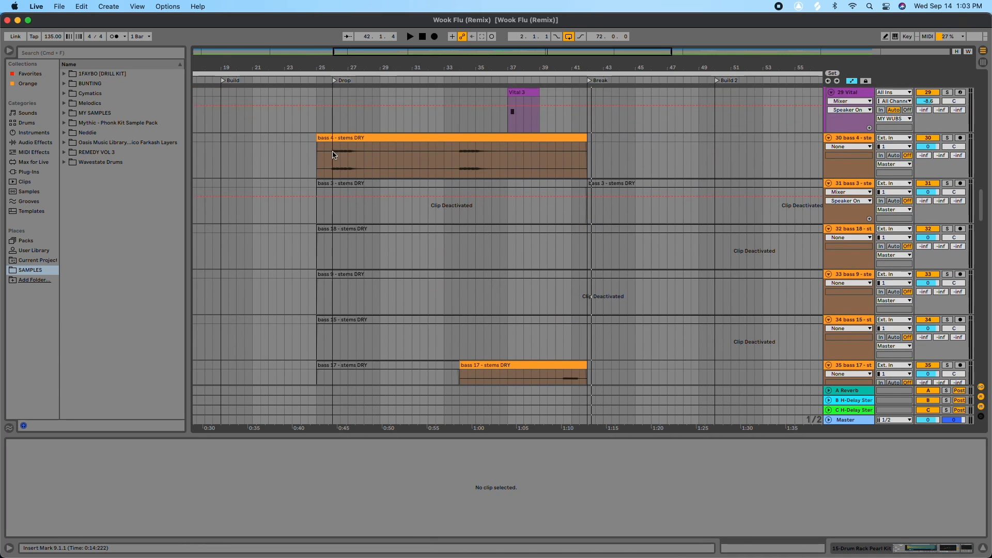
pyautogui.click(333, 155)
pyautogui.click(947, 138)
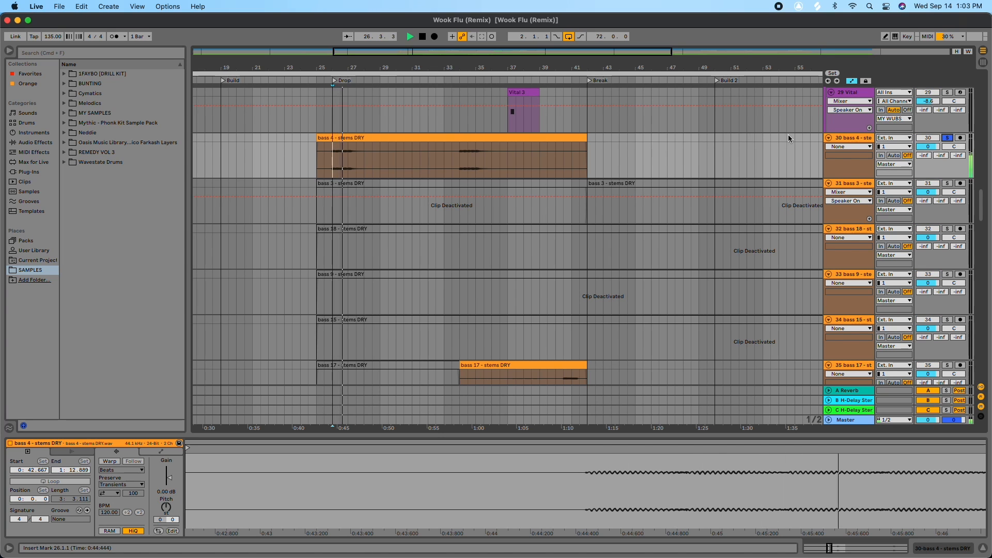
pyautogui.press('space')
pyautogui.click(947, 138)
# - Compare the bass sub stem's opening Drop notes with the bass 4 stem and the MY WUBS tracks
pyautogui.scroll(12, 317, 155)
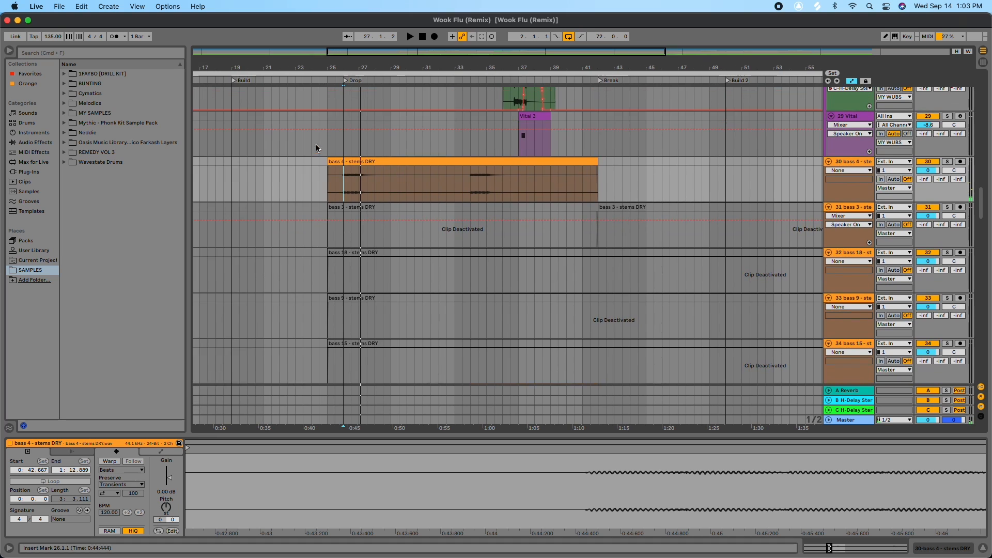
pyautogui.scroll(10, 343, 178)
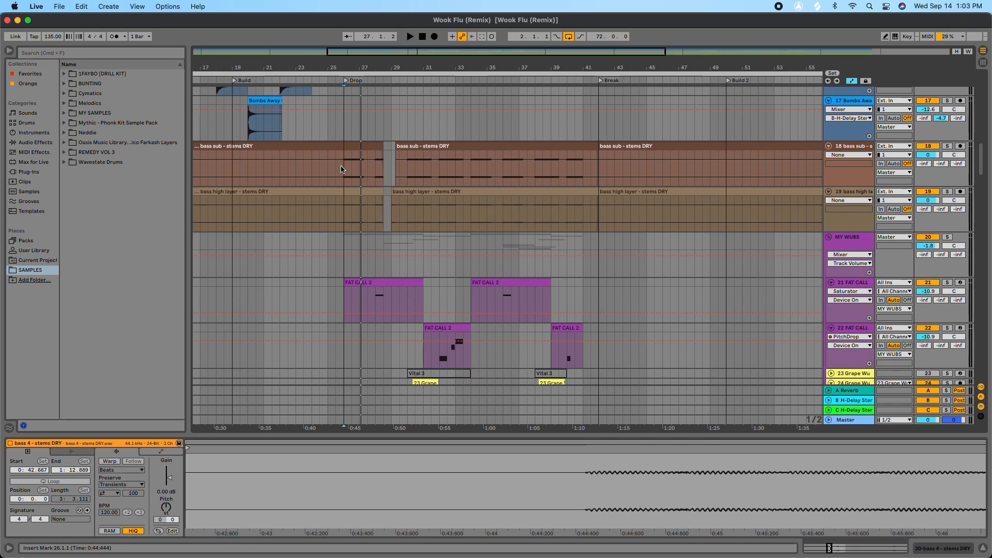
pyautogui.click(344, 167)
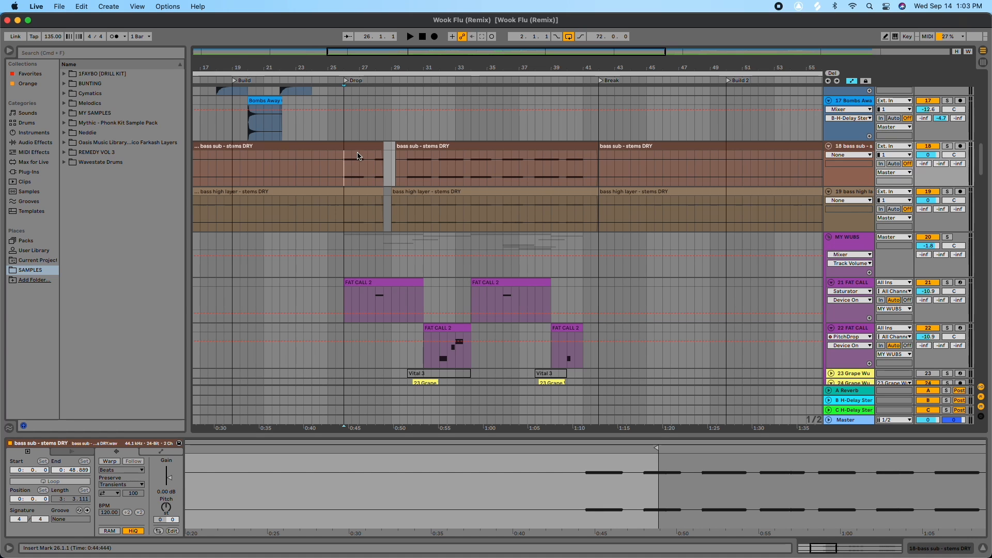
pyautogui.scroll(-12, 357, 158)
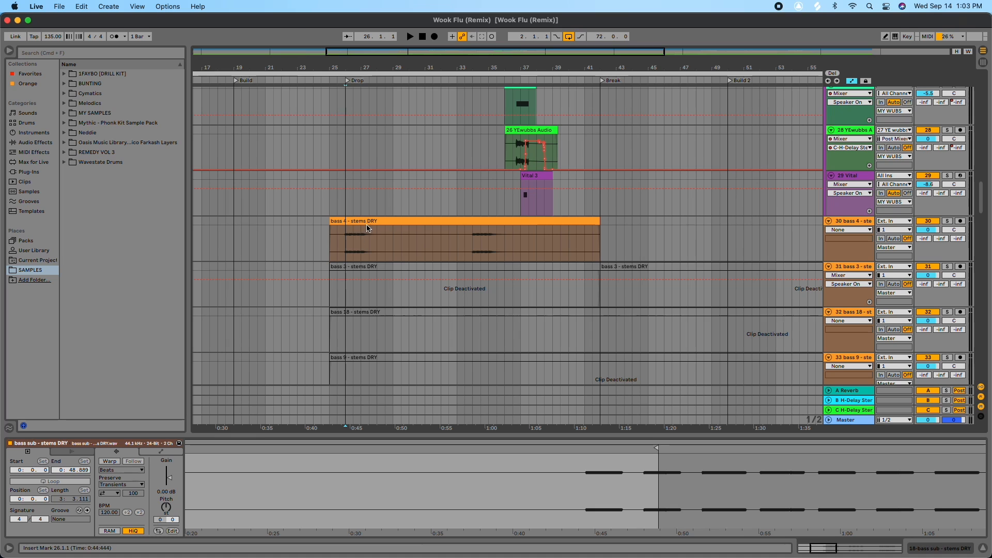
pyautogui.scroll(2, 362, 239)
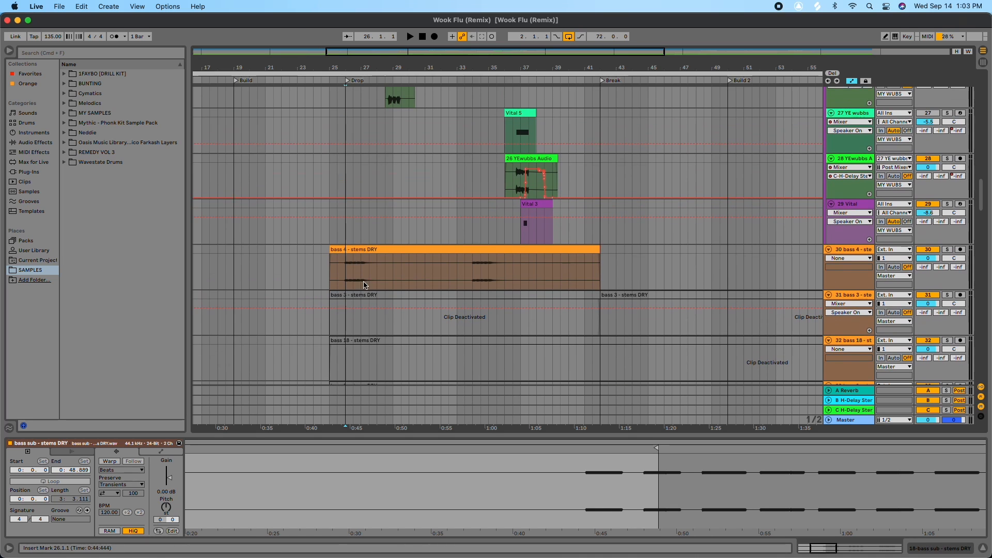
pyautogui.scroll(2, 363, 272)
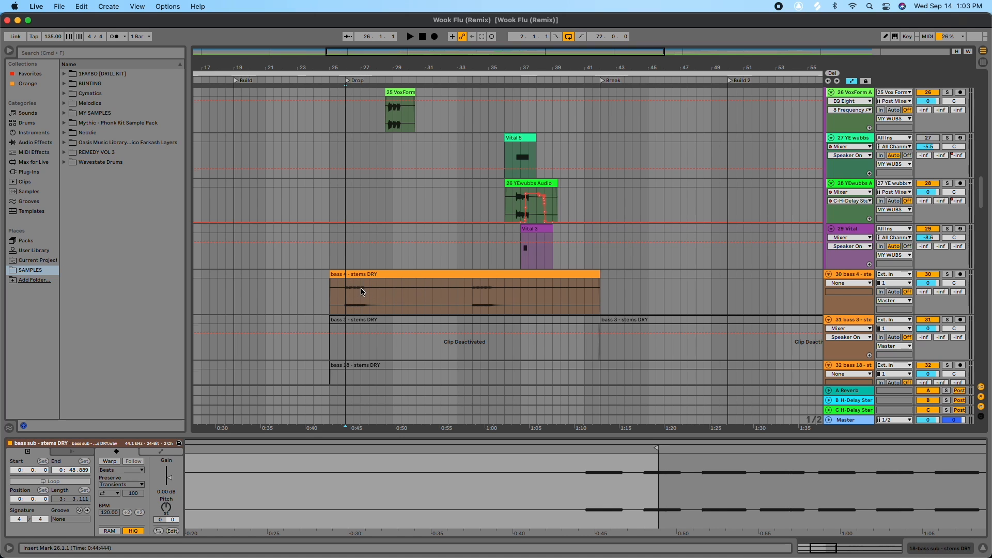
pyautogui.scroll(2, 361, 292)
pyautogui.scroll(4, 360, 291)
pyautogui.scroll(-3, 360, 291)
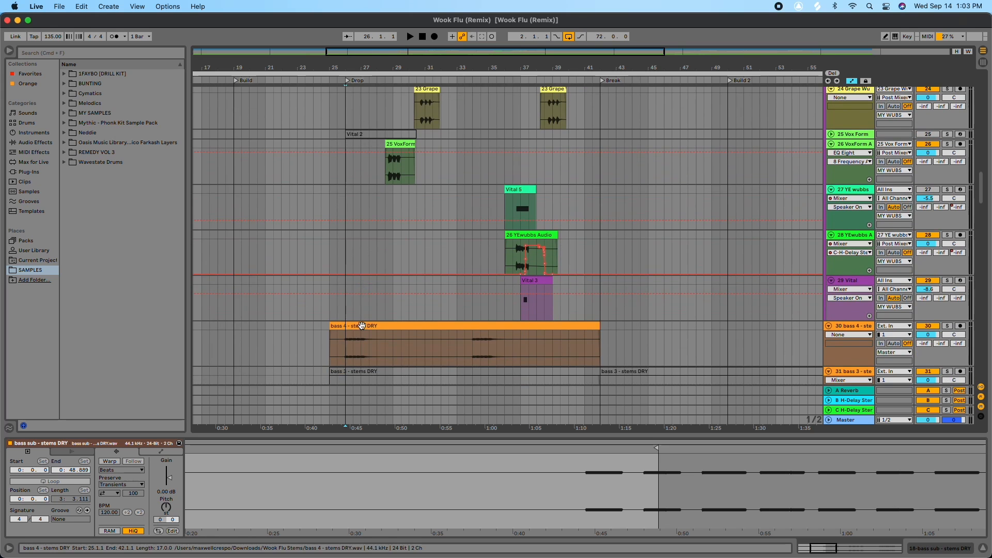
pyautogui.scroll(10, 361, 310)
pyautogui.scroll(-13, 362, 311)
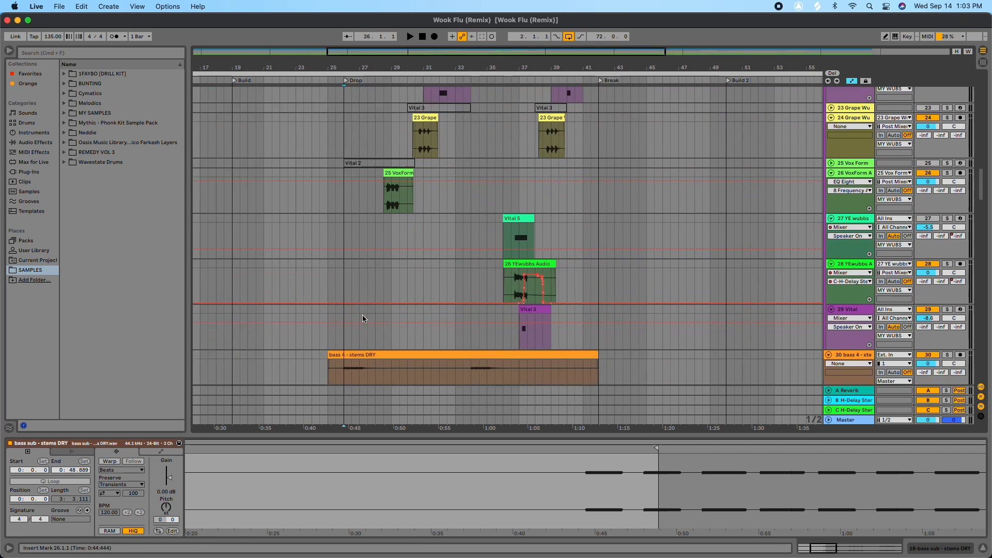
pyautogui.scroll(1, 355, 300)
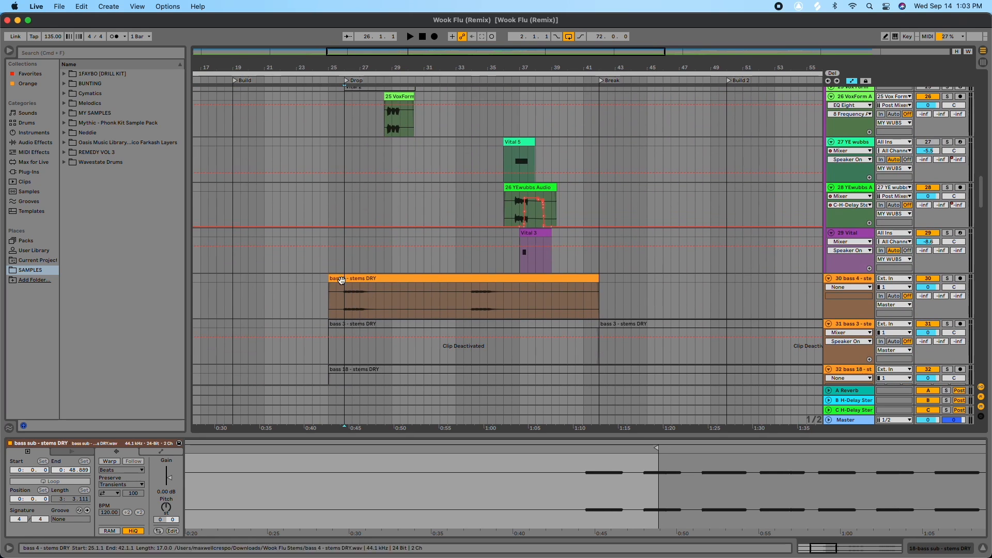
pyautogui.scroll(20, 371, 285)
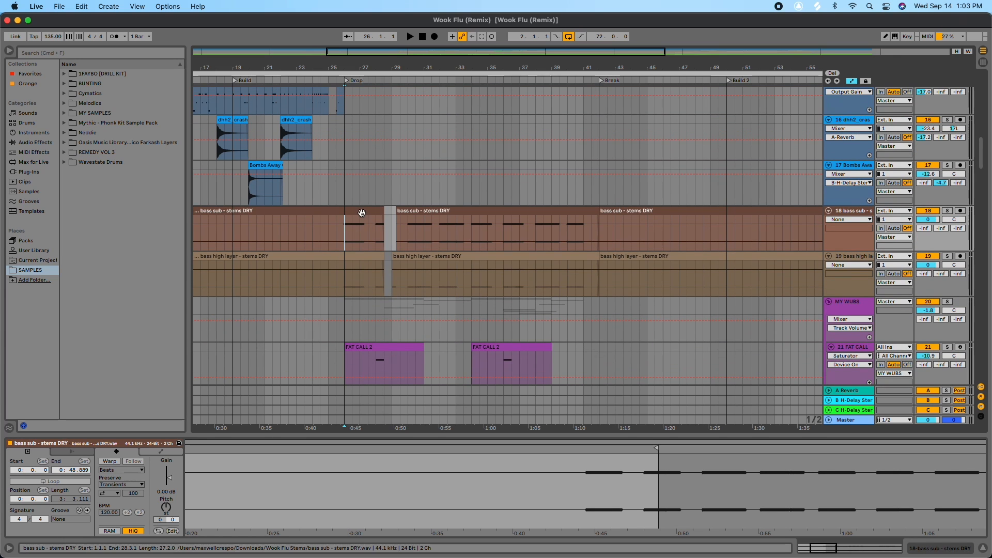
# - Solo the bass sub stem, play it from the Drop locator, and release the solo
pyautogui.click(362, 211)
pyautogui.click(947, 211)
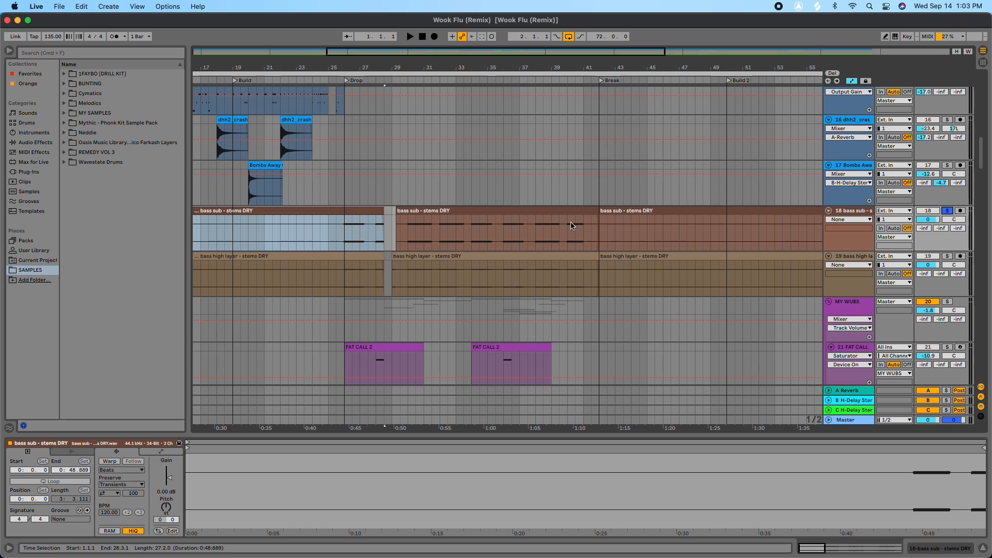
pyautogui.click(347, 82)
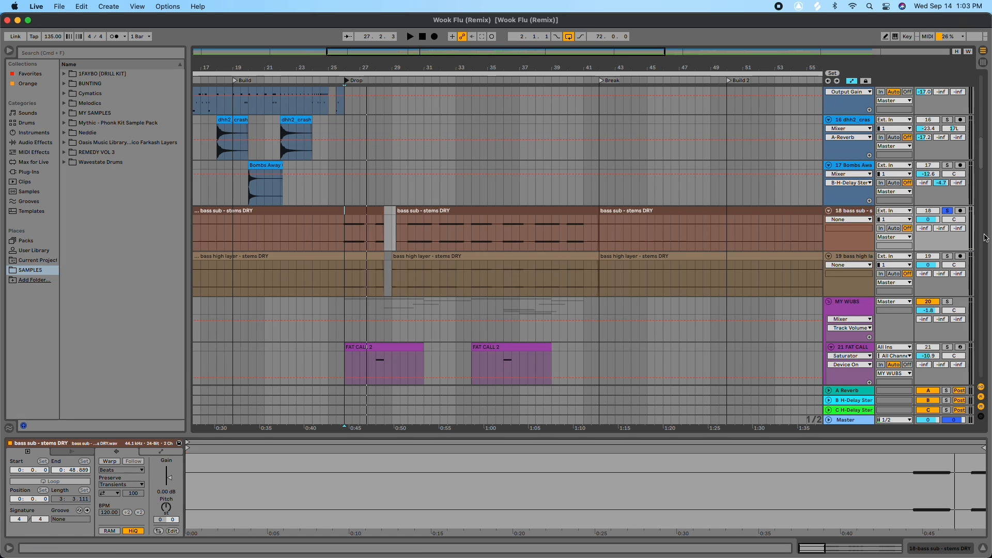
pyautogui.click(946, 212)
# - Play the opening bars of the Drop in the full mix with no track soloed
pyautogui.scroll(5, 464, 234)
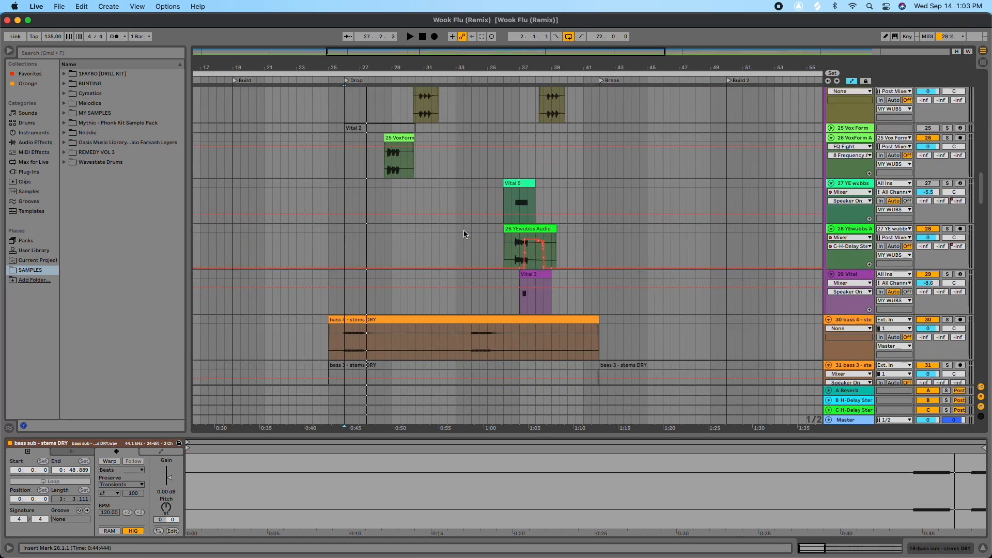
pyautogui.scroll(-3, 375, 283)
pyautogui.scroll(1, 375, 284)
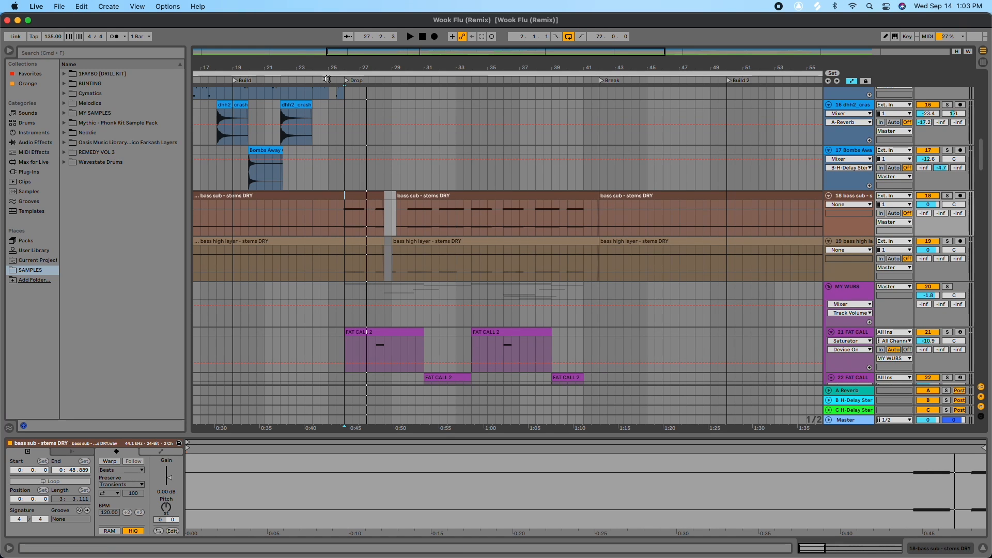
pyautogui.click(319, 79)
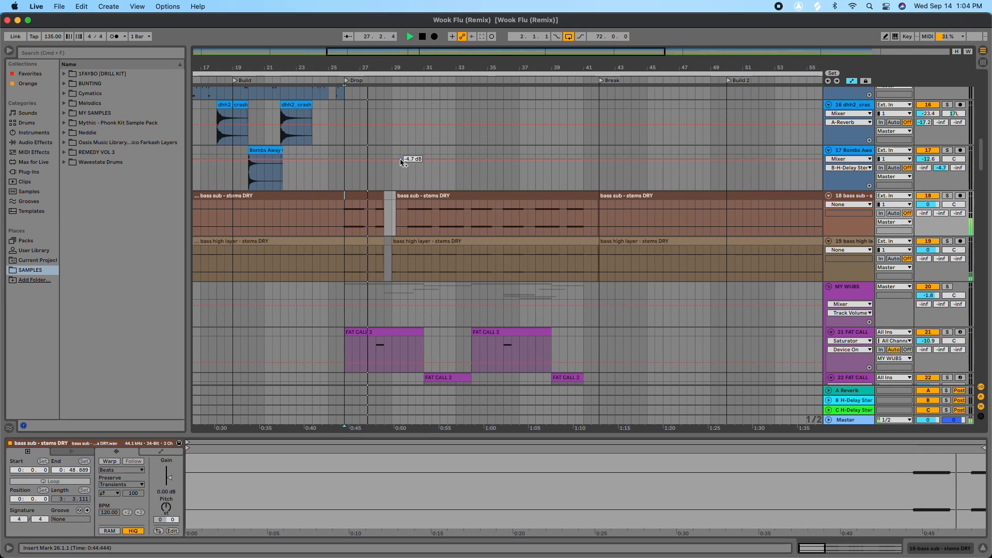
pyautogui.press('space')
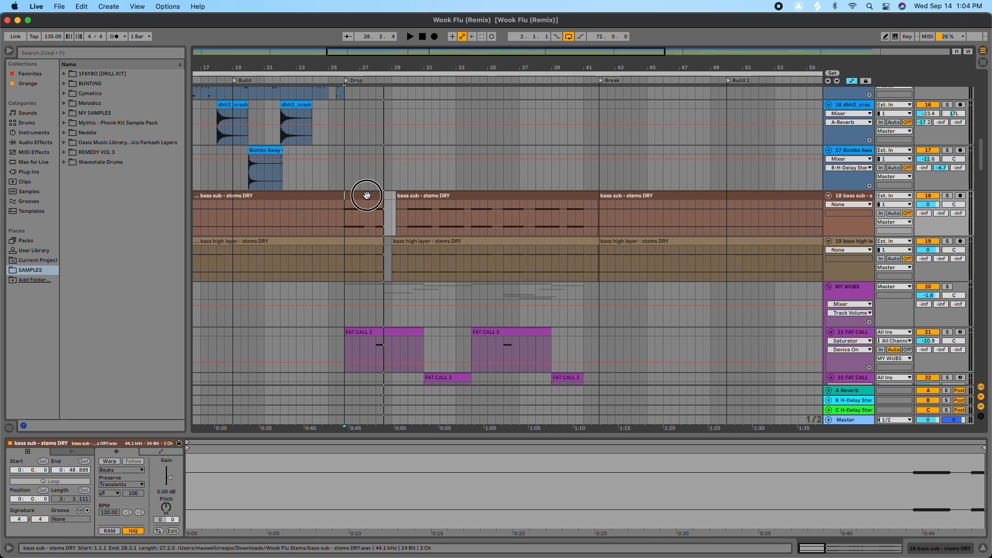
# - Solo the bass high layer stem, play it from the Drop locator, and release the solo
pyautogui.click(365, 195)
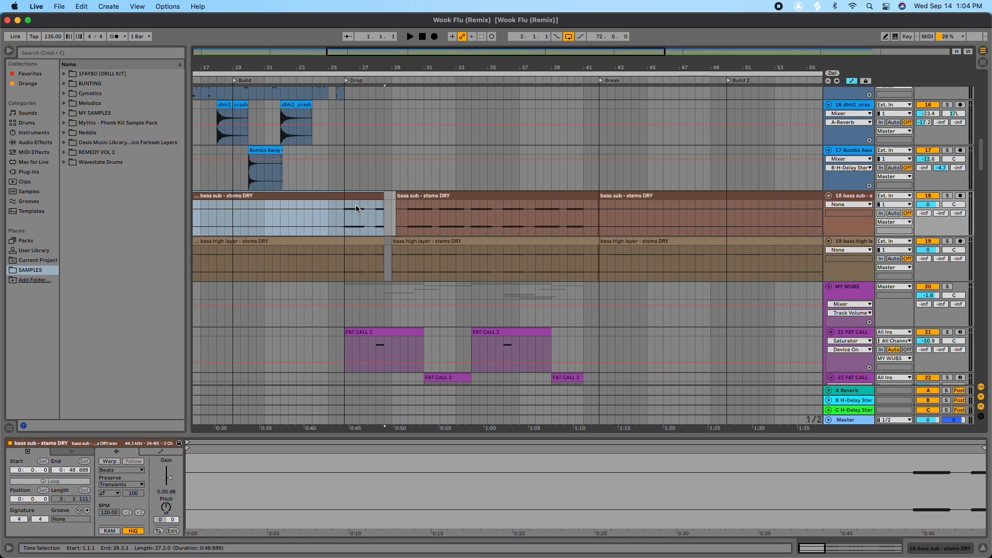
pyautogui.press('Down')
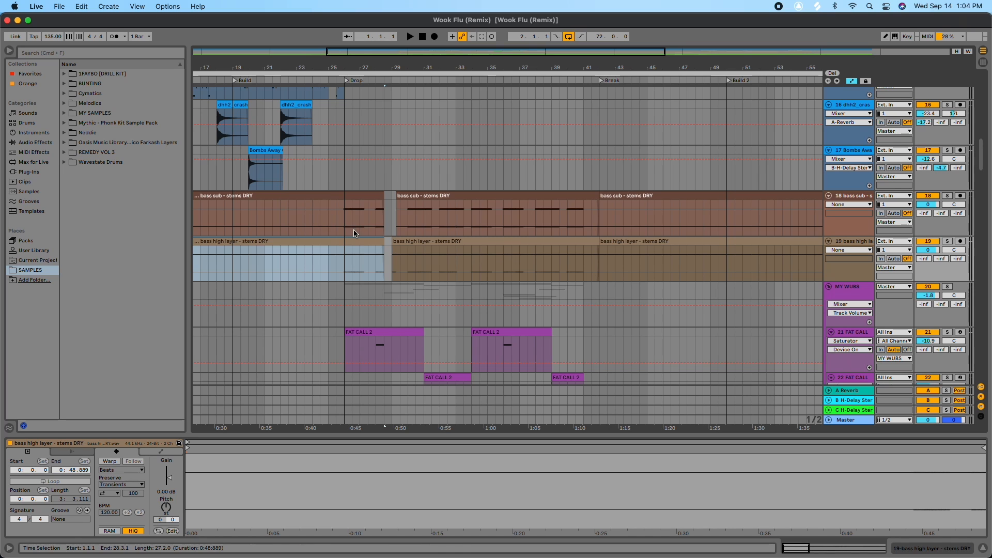
pyautogui.click(949, 243)
pyautogui.click(344, 258)
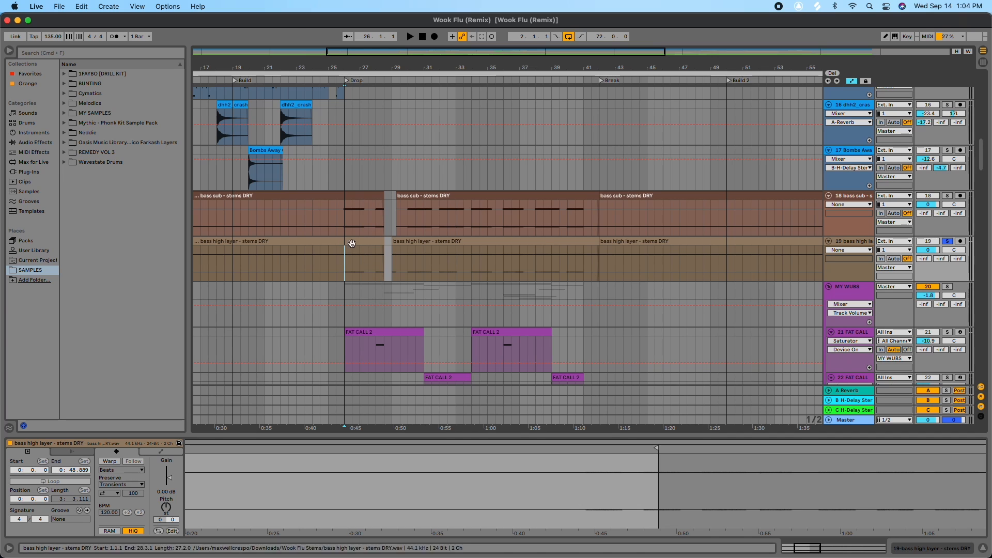
pyautogui.click(346, 83)
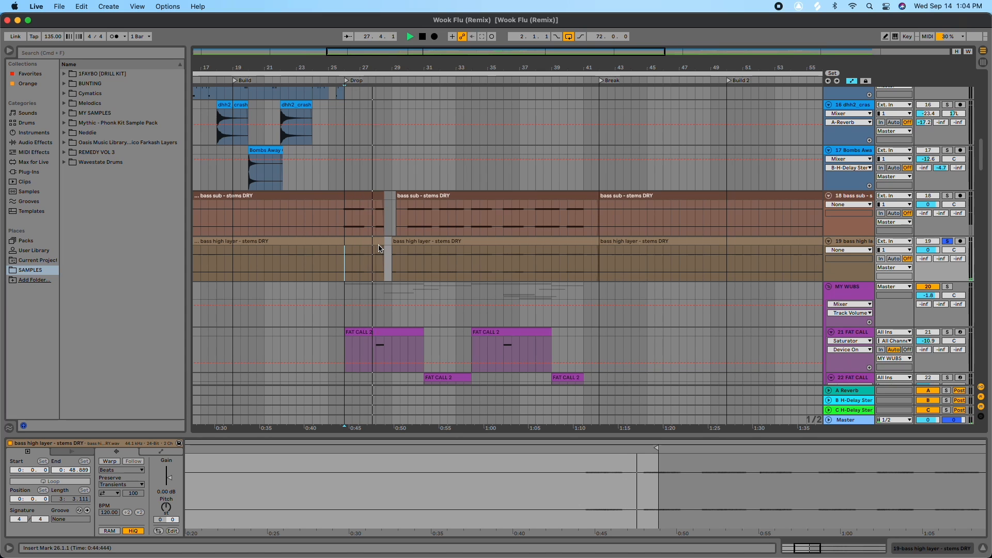
pyautogui.press('space')
pyautogui.click(950, 241)
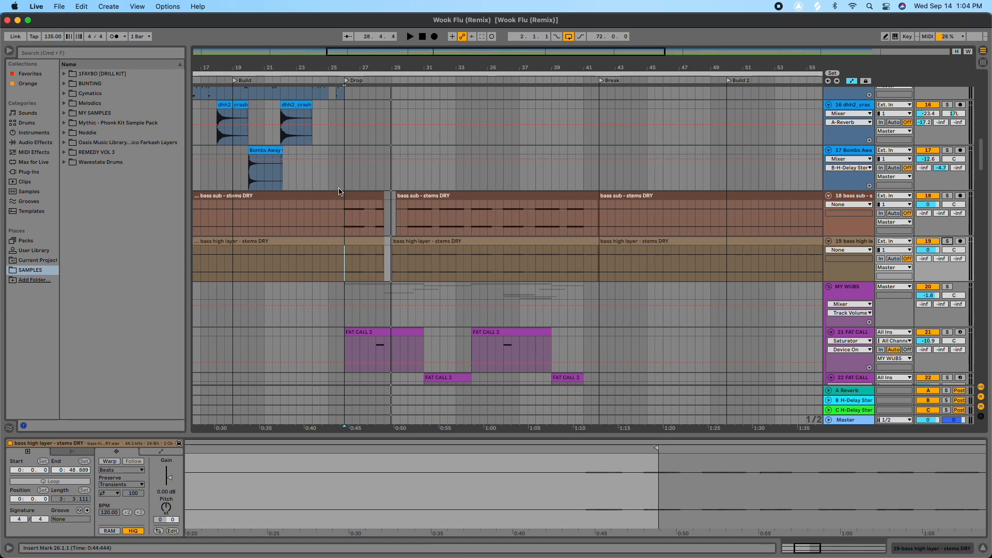
# - Open the first FAT CALL 2 clip in the Drop and play the mix from its note at bar 28
pyautogui.scroll(-3, 364, 227)
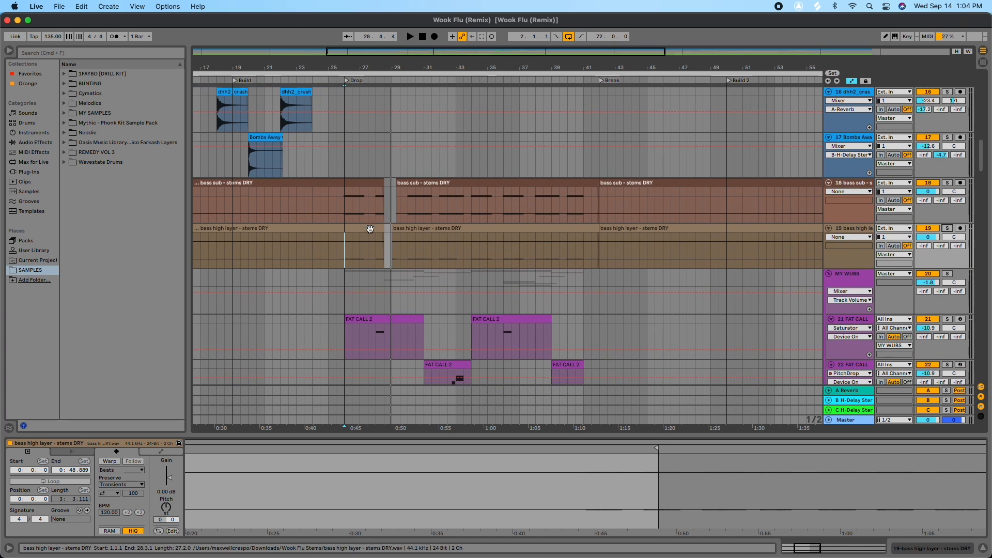
pyautogui.scroll(-15, 367, 165)
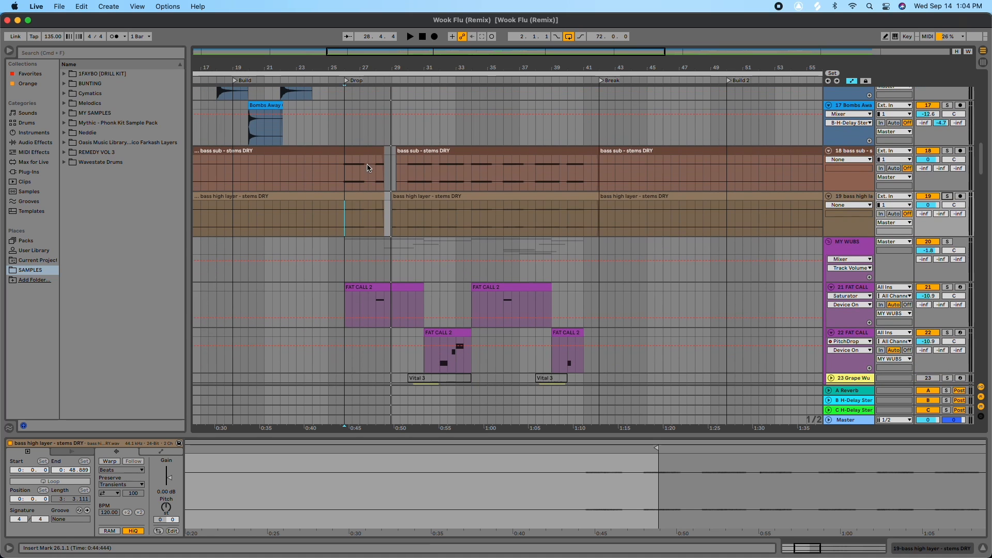
pyautogui.scroll(-3, 369, 215)
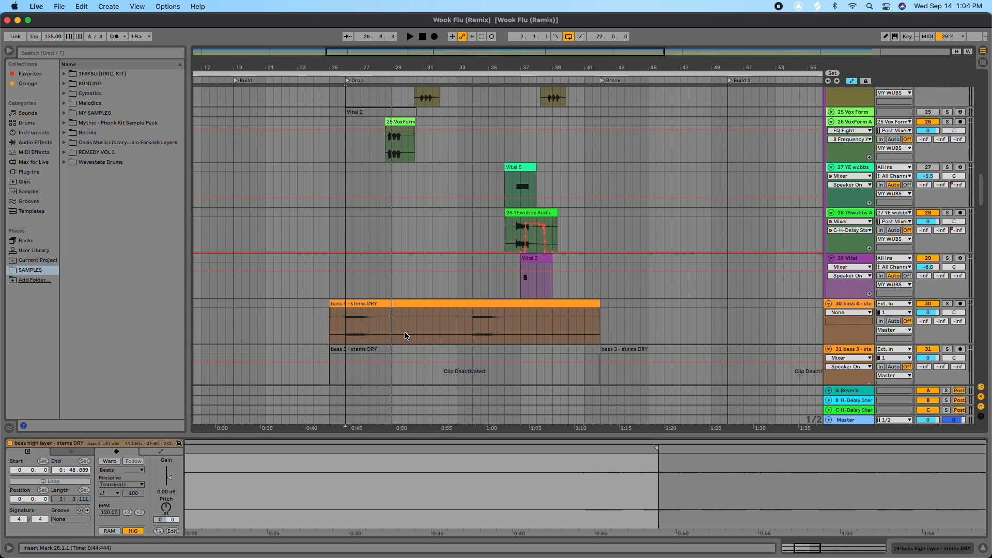
pyautogui.scroll(8, 369, 305)
pyautogui.scroll(10, 368, 305)
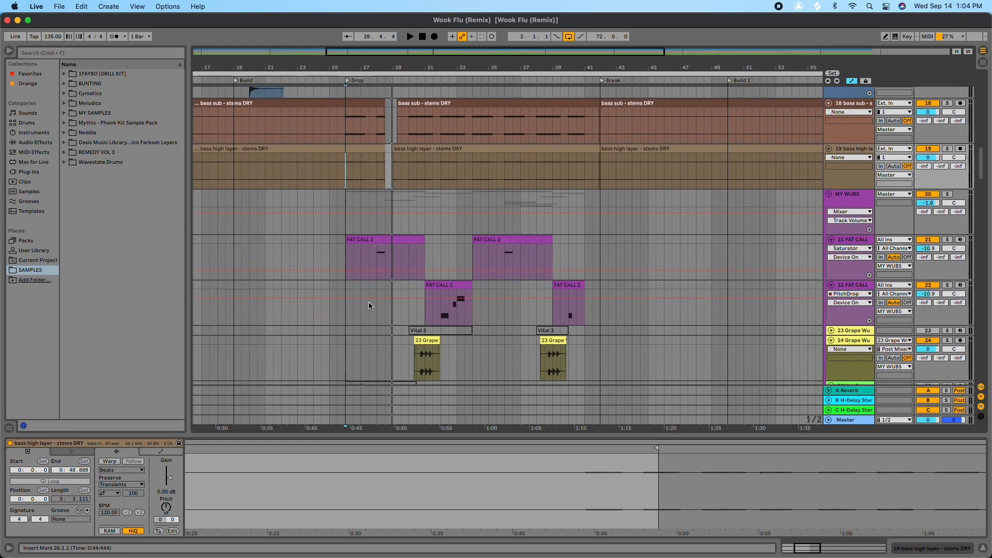
pyautogui.click(381, 259)
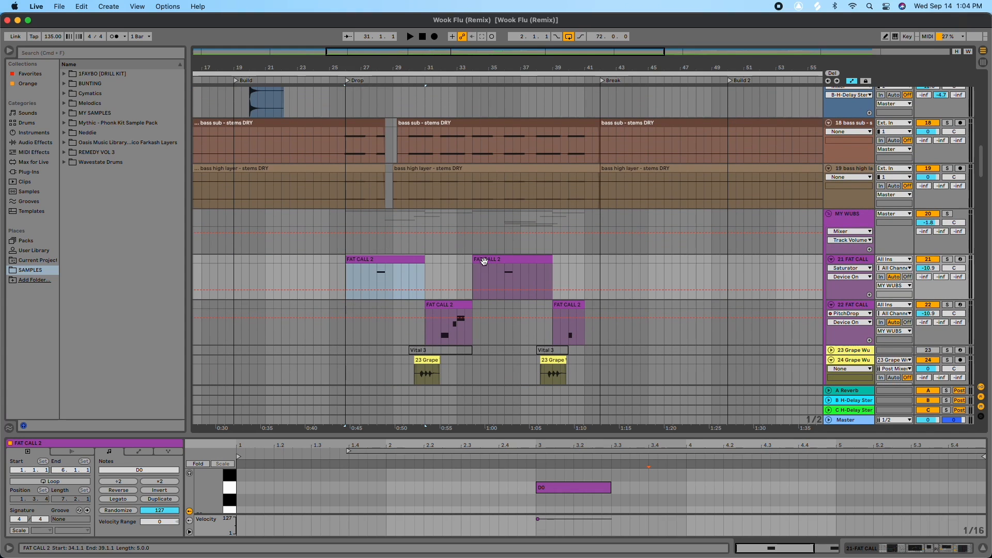
pyautogui.click(377, 284)
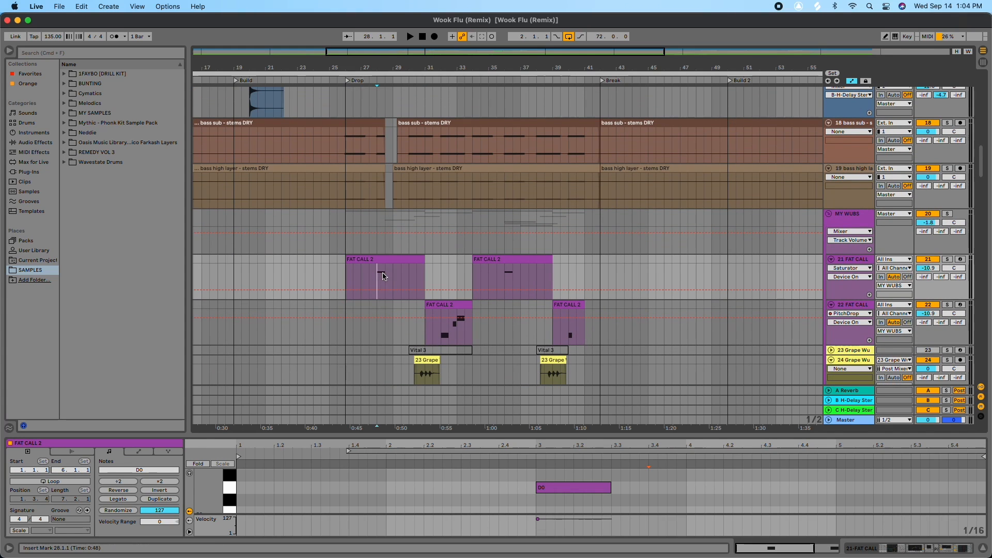
pyautogui.click(377, 79)
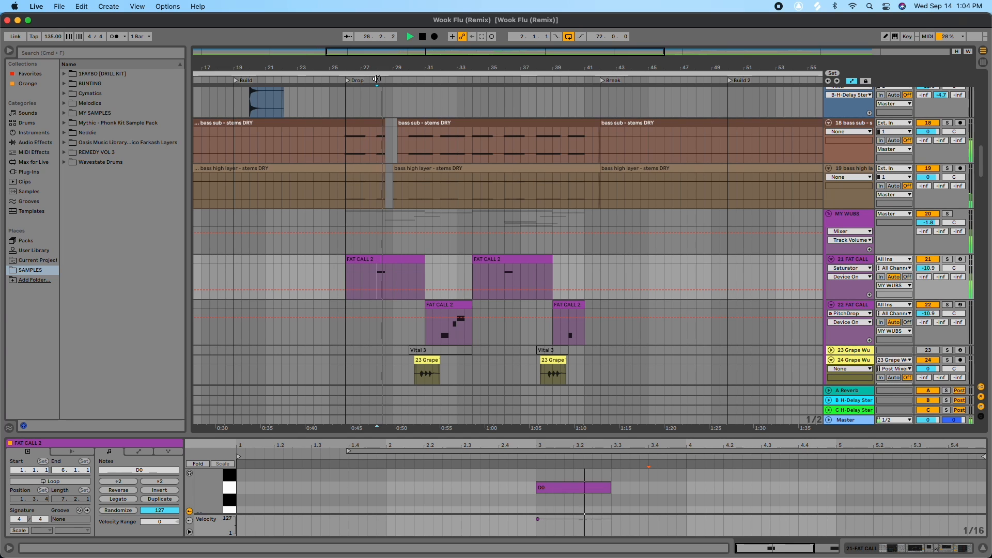
pyautogui.press('space')
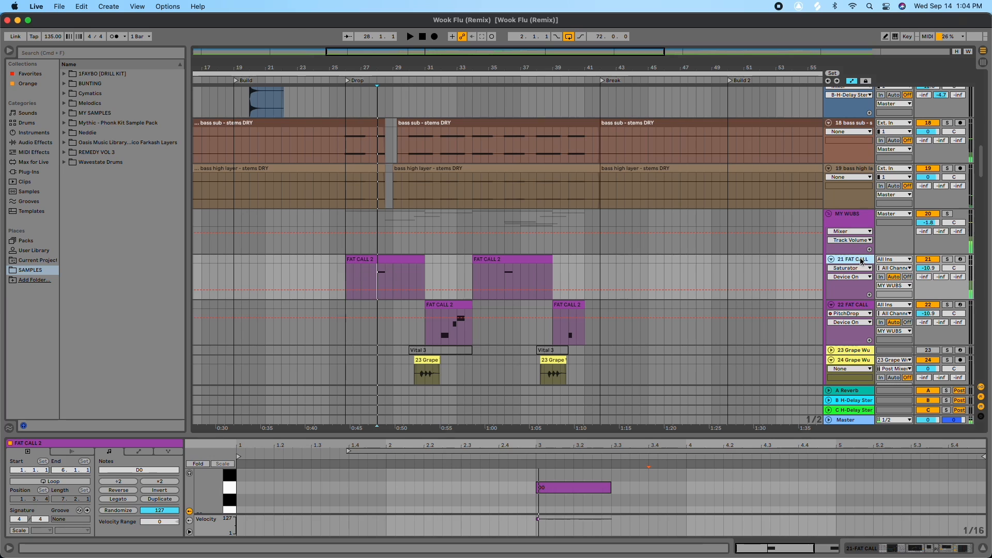
# - Open the device chain of the 21 FAT CALL track and review it from the synth through to the OTT
pyautogui.click(862, 260)
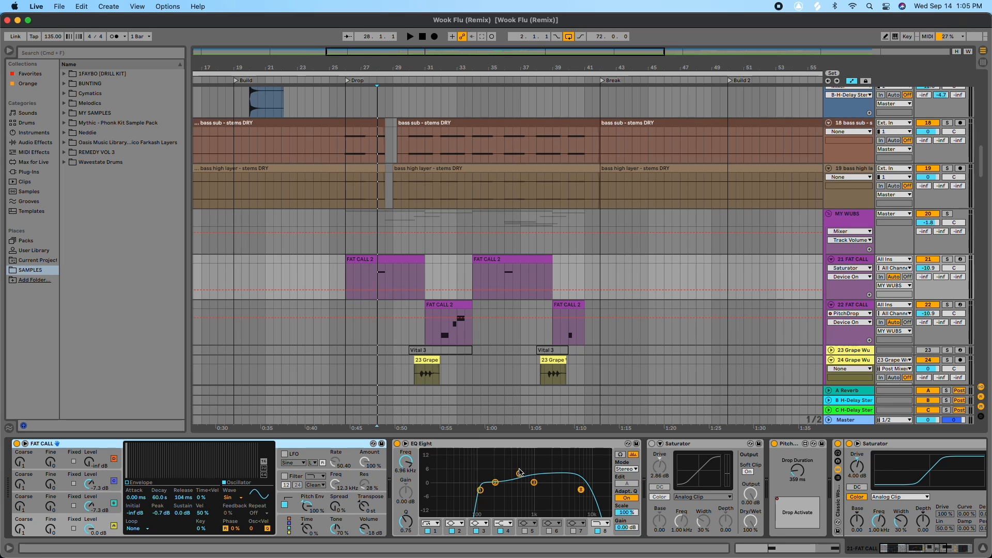
pyautogui.moveTo(919, 548); pyautogui.dragTo(939, 547)
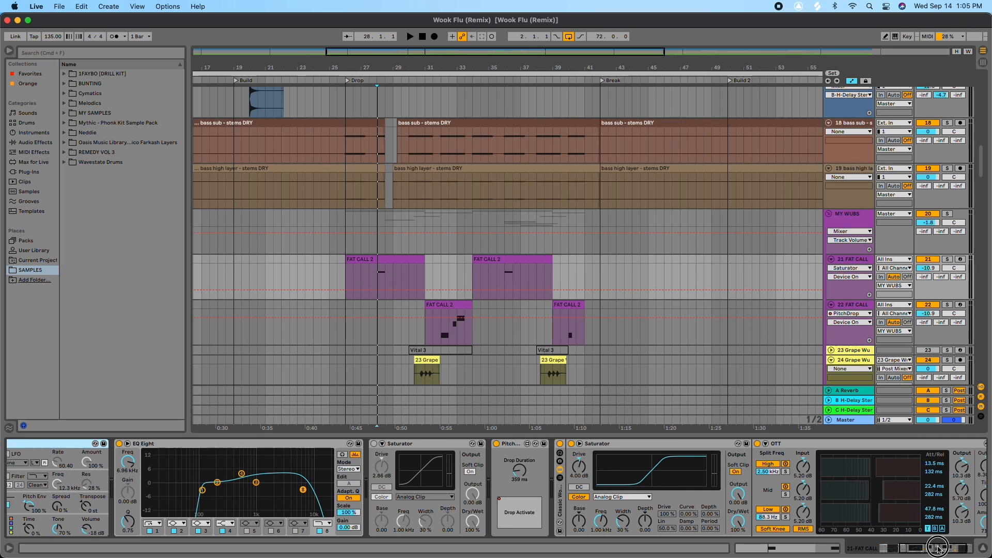
pyautogui.moveTo(902, 549); pyautogui.dragTo(928, 547)
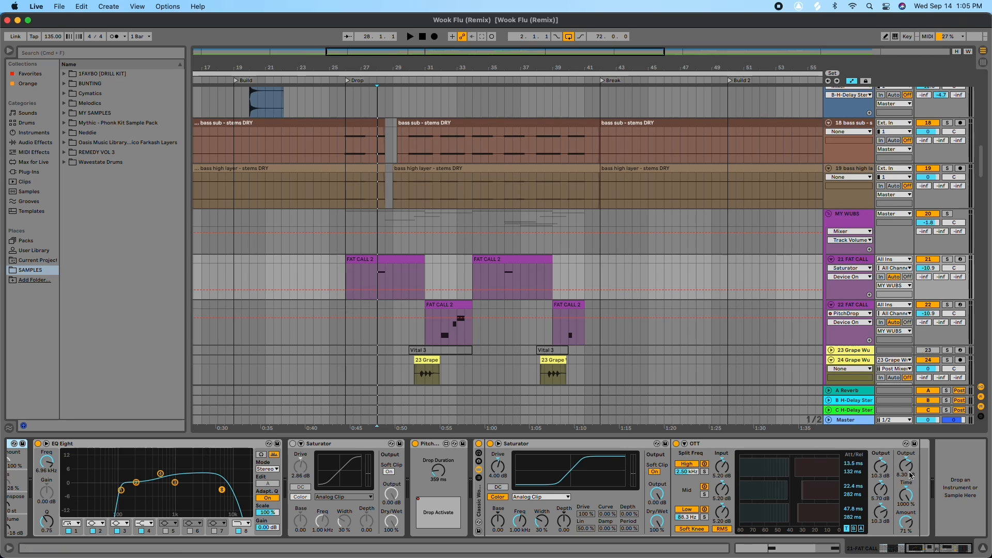
# - Check the OTT's time and amount settings on the 21 FAT CALL track and set its master output to 8.40 dB
pyautogui.click(910, 498)
pyautogui.click(909, 522)
pyautogui.click(908, 498)
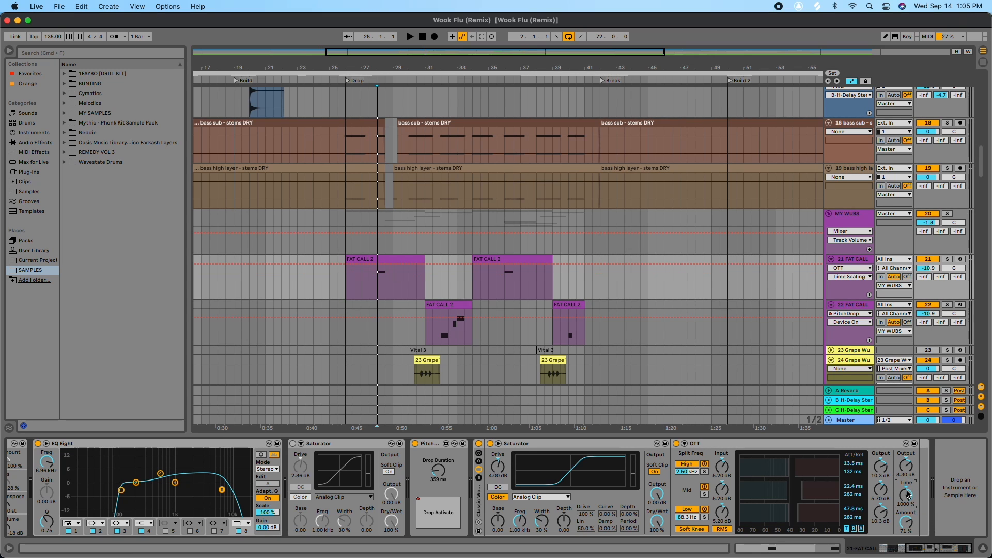
pyautogui.click(908, 466)
pyautogui.click(734, 445)
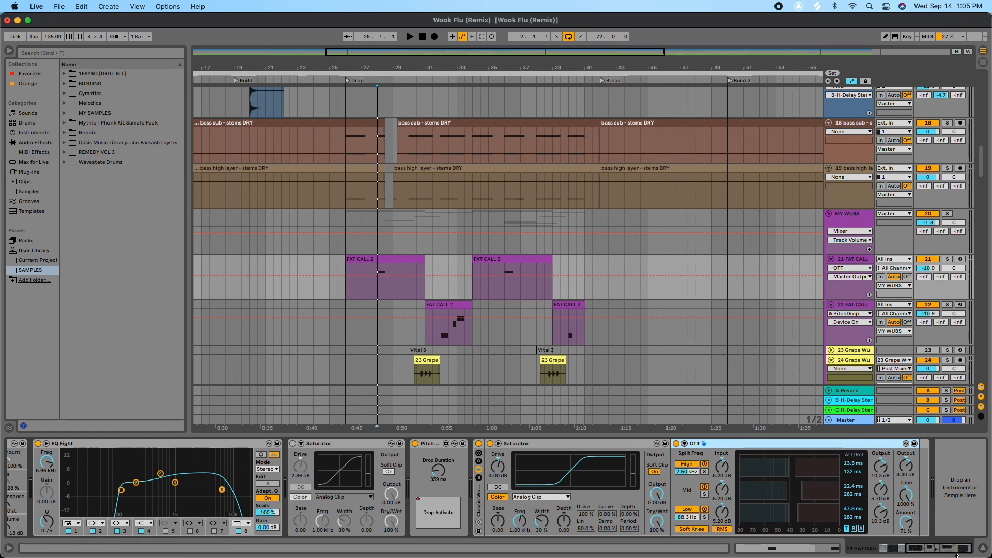
# - Return to the FAT CALL synth in the chain and inspect the levels and envelopes of its oscillators
pyautogui.scroll(5, 938, 553)
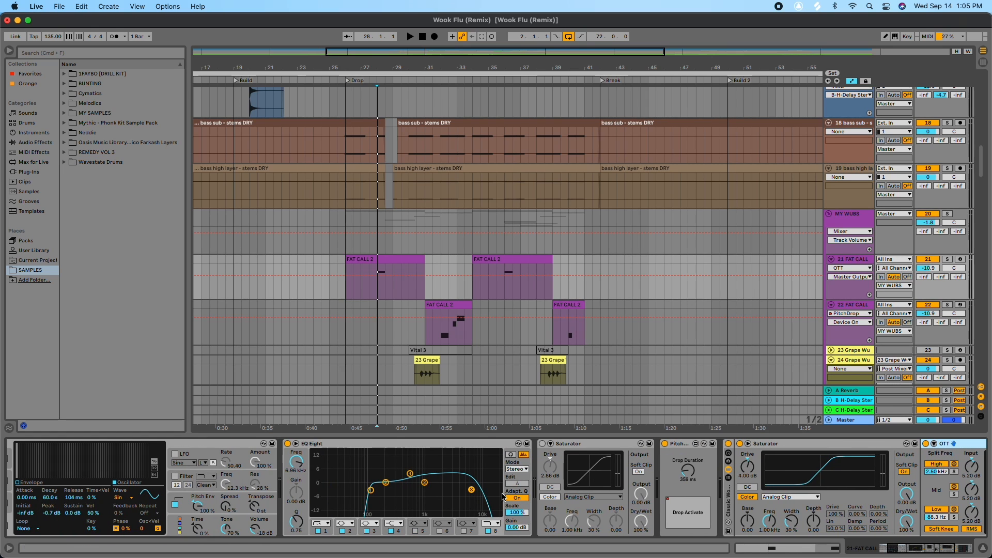
pyautogui.scroll(3, 911, 551)
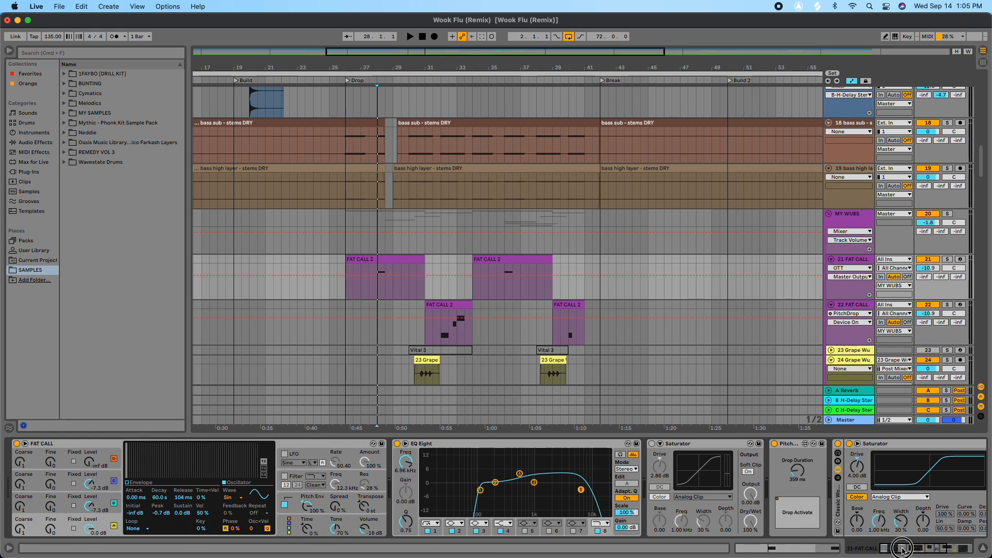
pyautogui.click(102, 502)
pyautogui.click(103, 480)
pyautogui.click(104, 465)
pyautogui.click(103, 483)
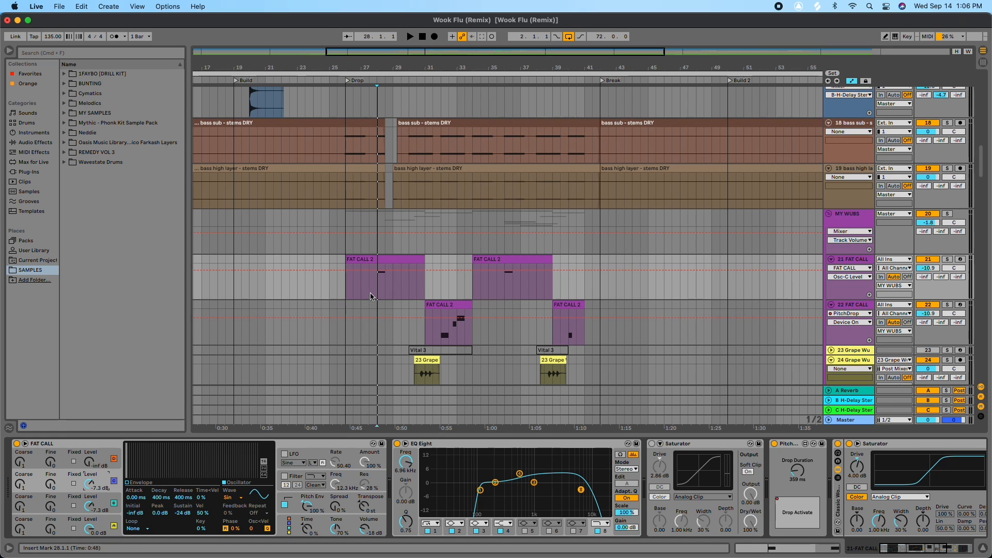
# - Play the full mix from bar 27 through the FAT CALL 2 response clip, stopping at bar 33
pyautogui.click(359, 285)
pyautogui.press('space')
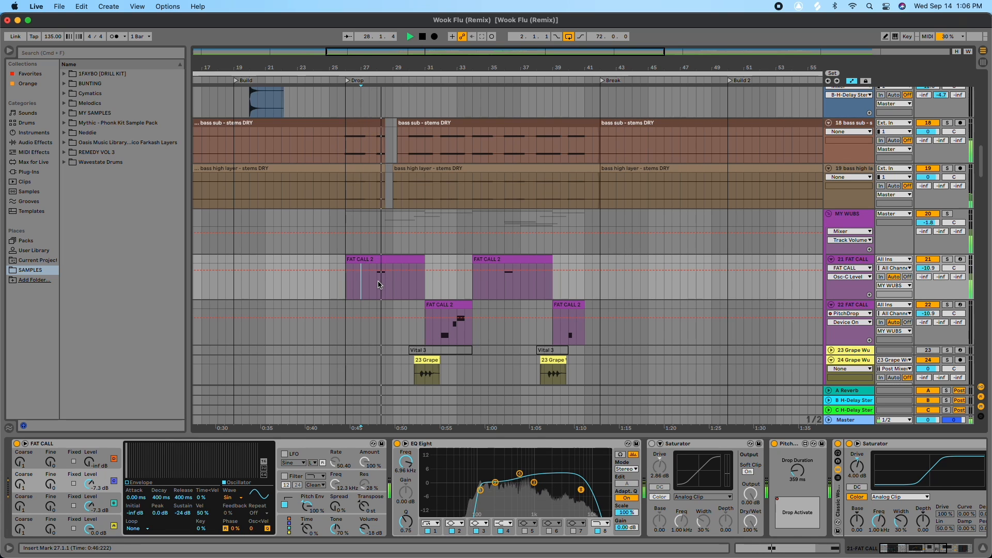
pyautogui.scroll(-5, 399, 284)
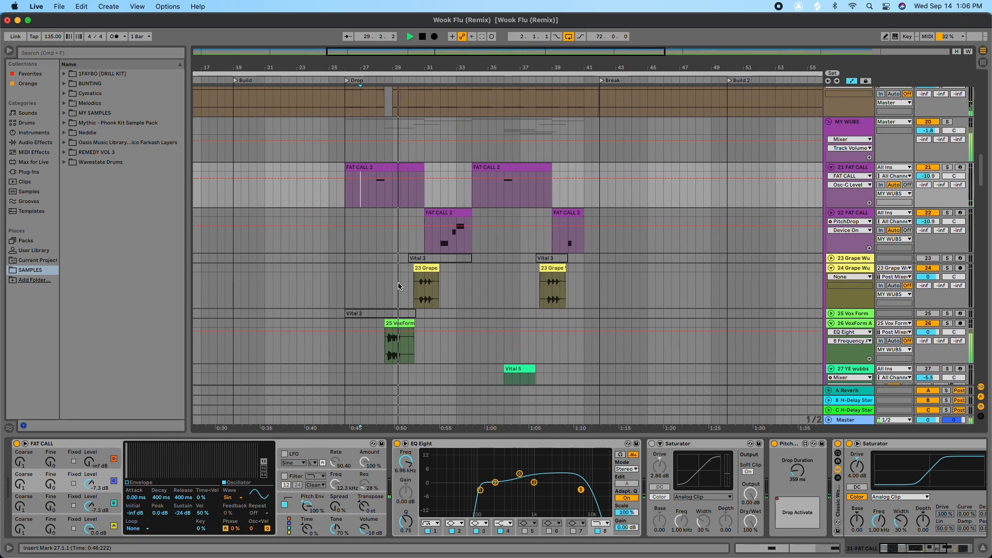
pyautogui.scroll(1, 400, 281)
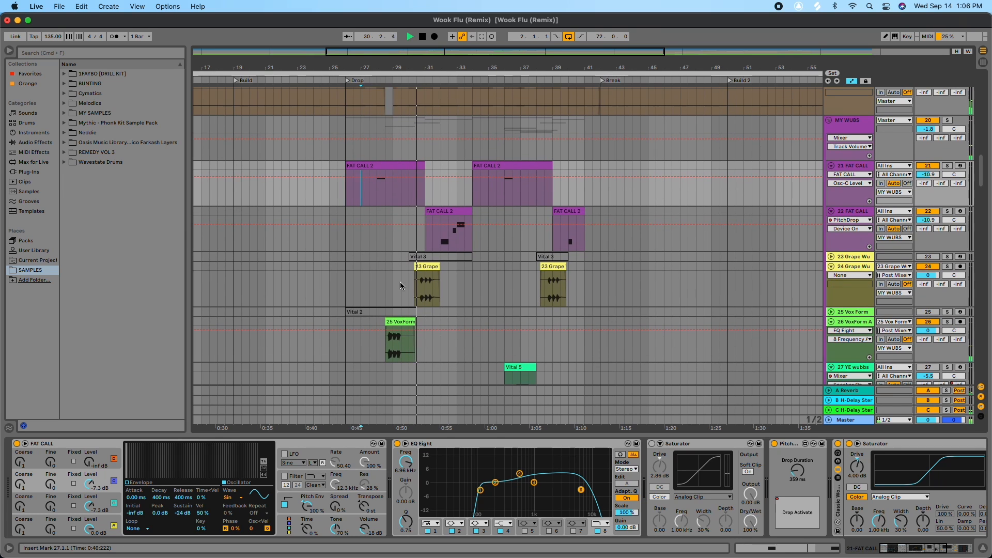
pyautogui.scroll(1, 453, 279)
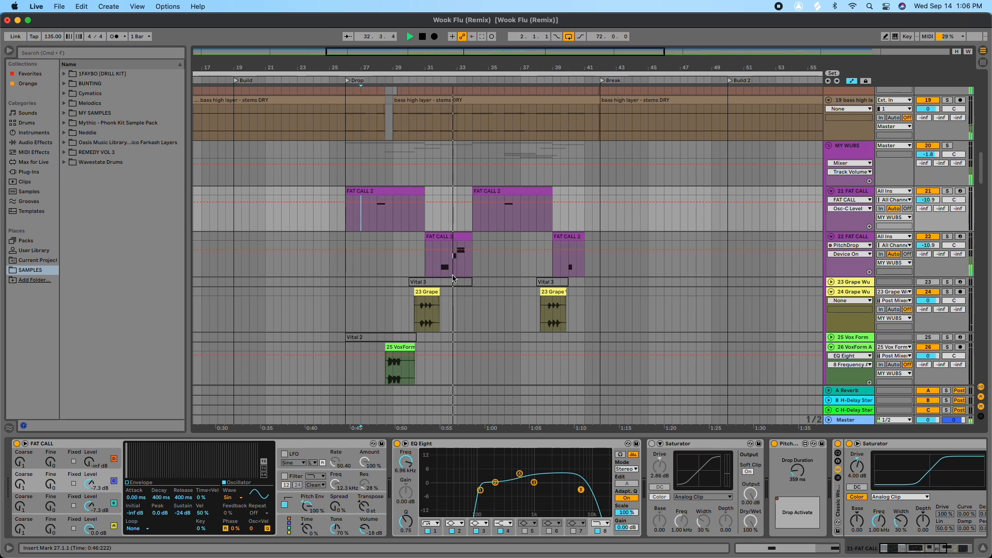
pyautogui.scroll(1, 476, 281)
pyautogui.press('space')
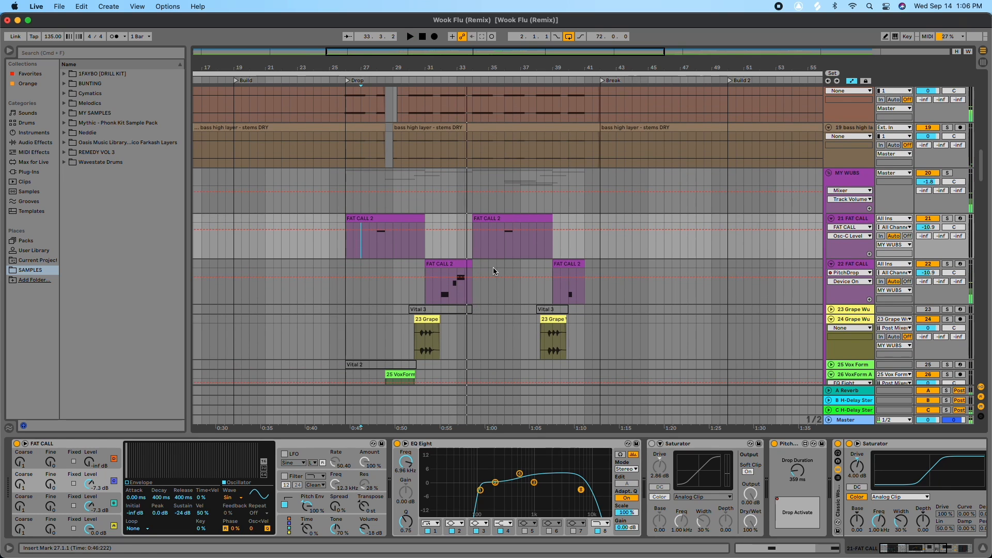
# - Compare the synth settings and effects of the 22 FAT CALL track with those of the 21 FAT CALL track
pyautogui.click(468, 269)
pyautogui.click(863, 264)
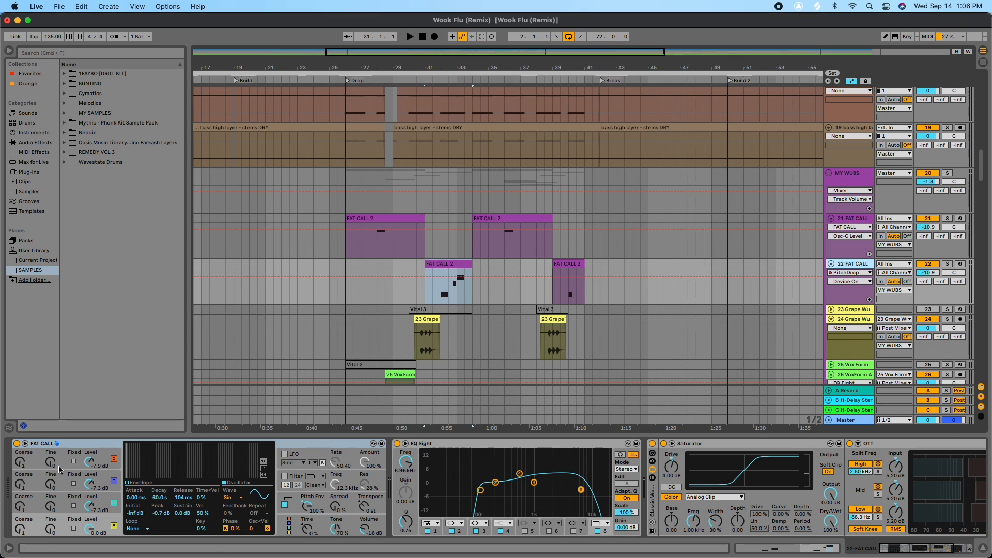
pyautogui.click(27, 457)
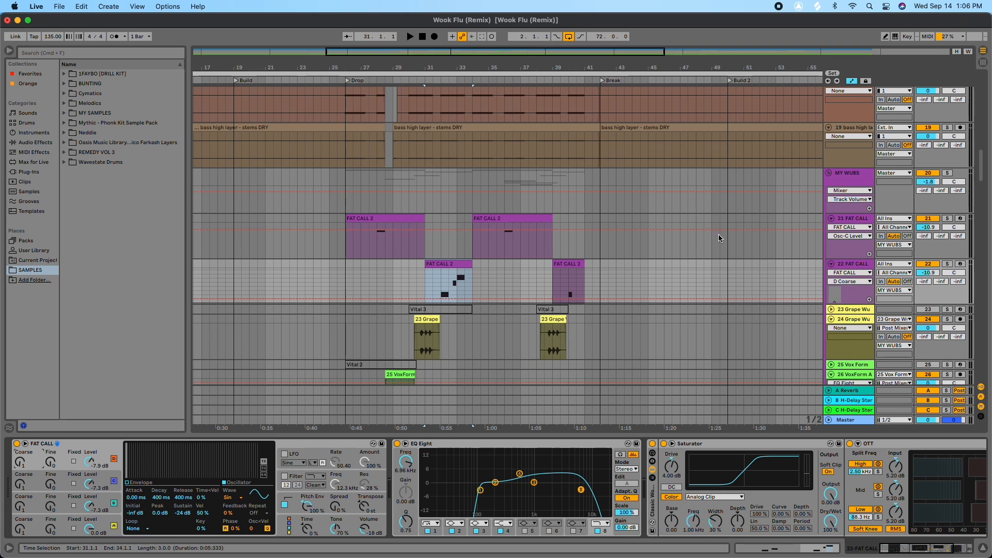
pyautogui.click(841, 219)
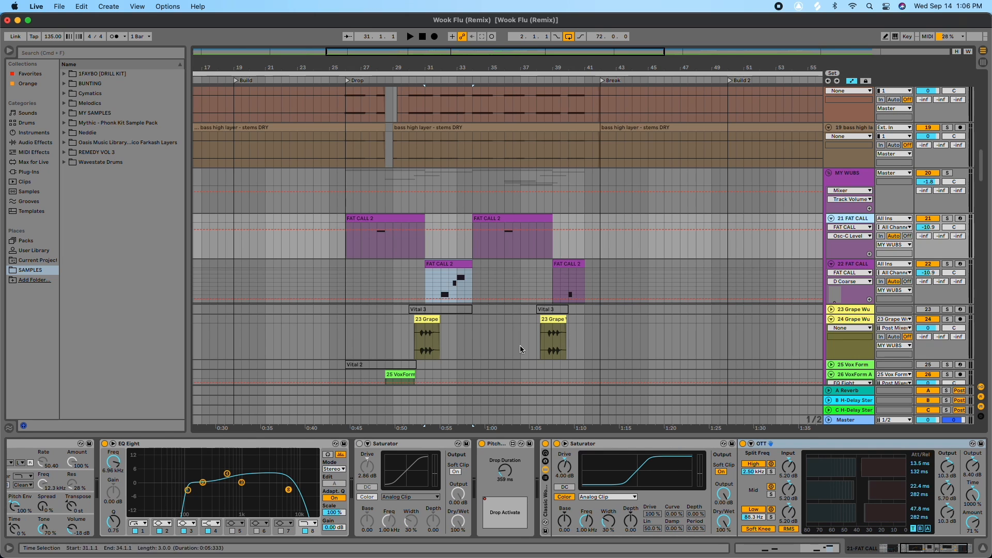
pyautogui.moveTo(946, 547); pyautogui.dragTo(833, 549)
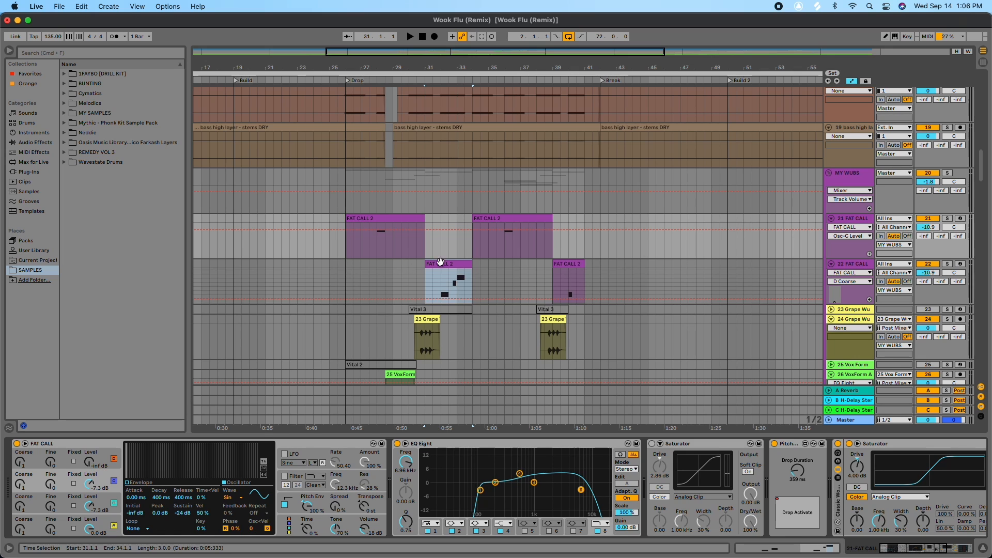
pyautogui.click(853, 278)
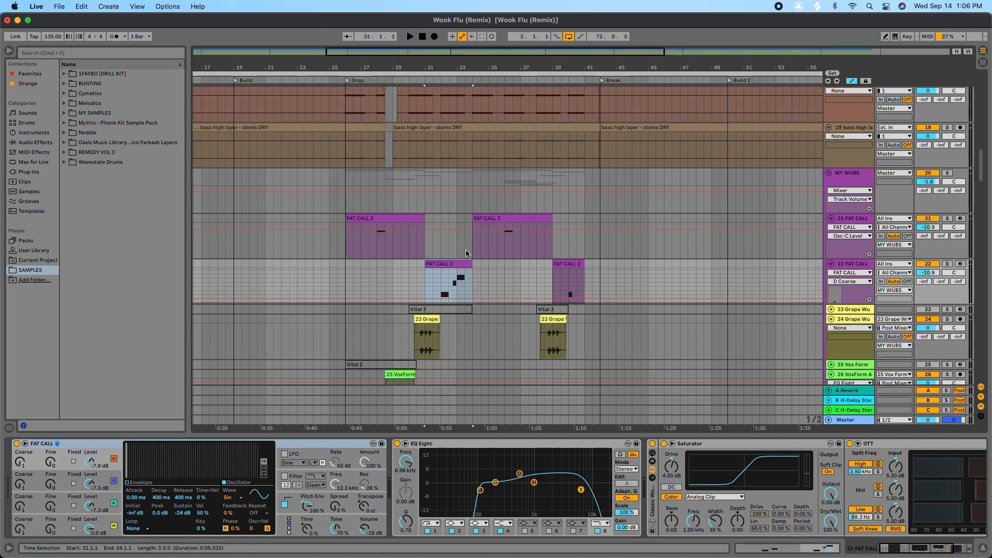
# - Play the Drop from bar 26 to bar 37 while following the wub tracks down to YEwubbs and Vital
pyautogui.click(345, 239)
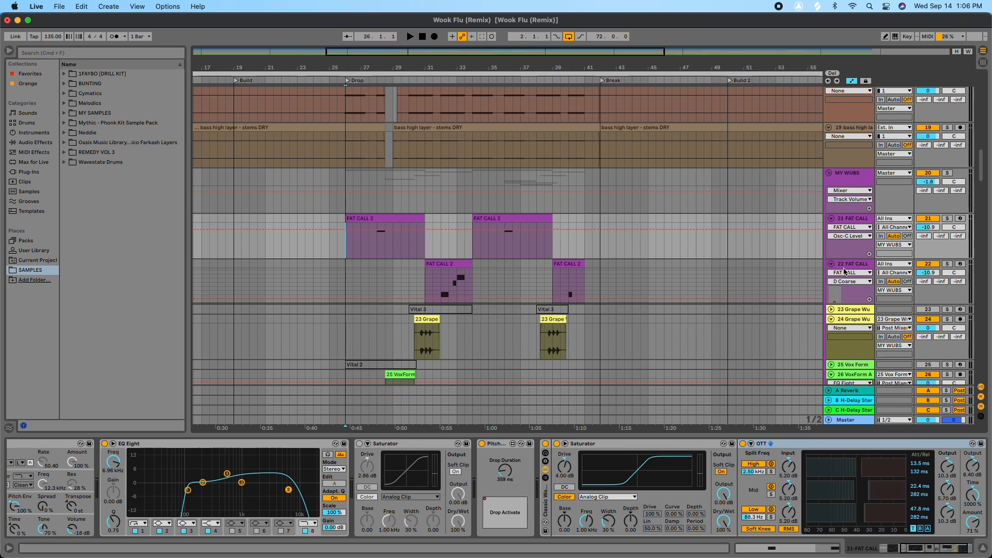
pyautogui.press('space')
pyautogui.scroll(-3, 473, 285)
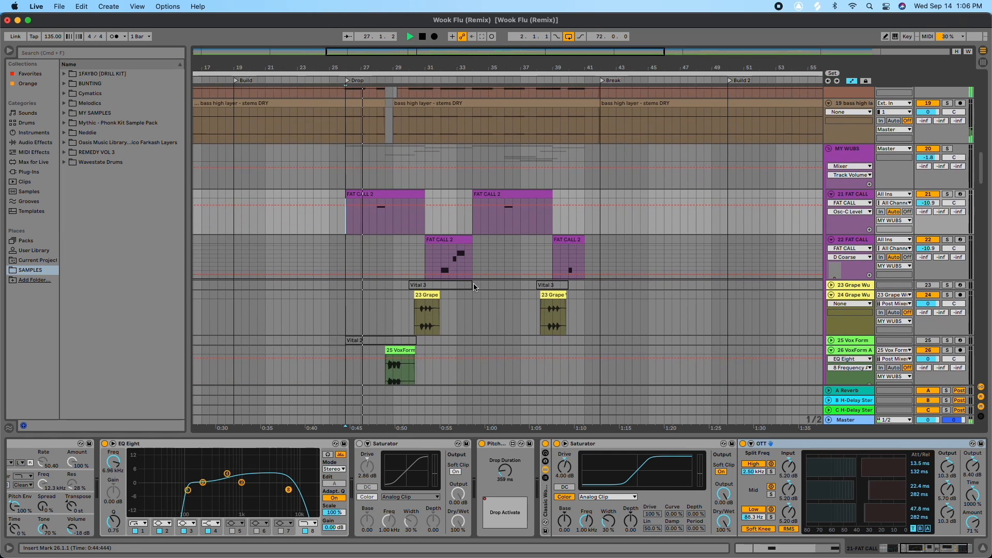
pyautogui.scroll(-2, 474, 284)
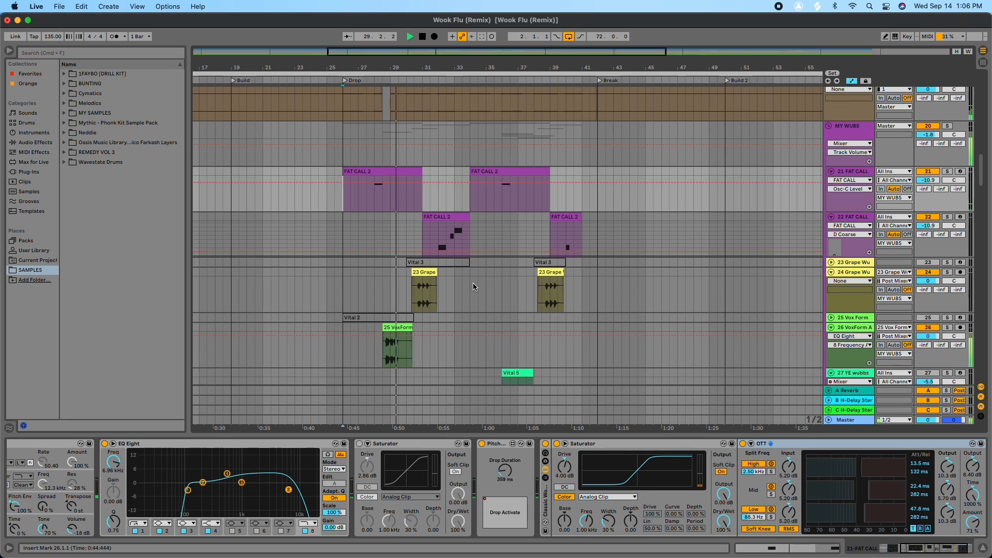
pyautogui.scroll(-2, 473, 283)
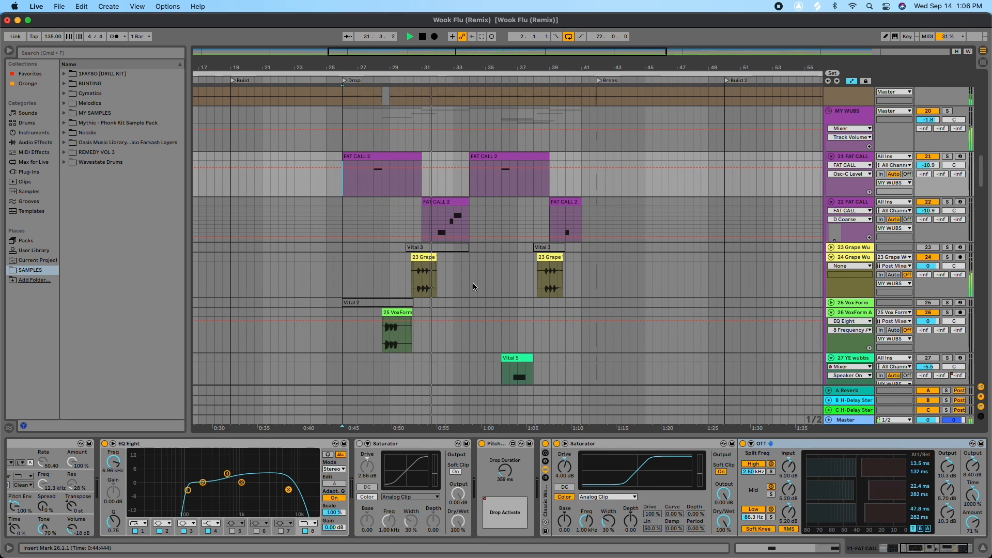
pyautogui.scroll(-2, 474, 287)
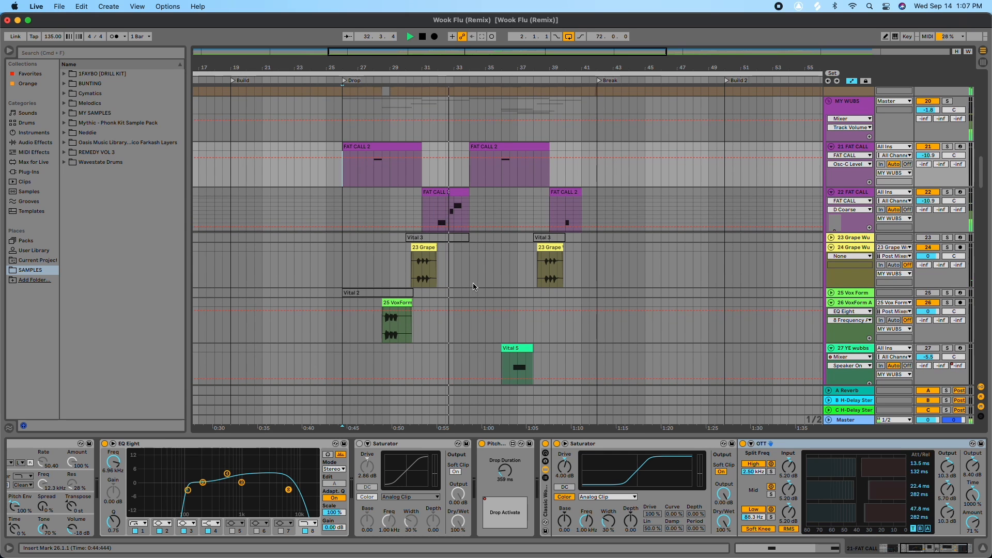
pyautogui.scroll(-5, 475, 287)
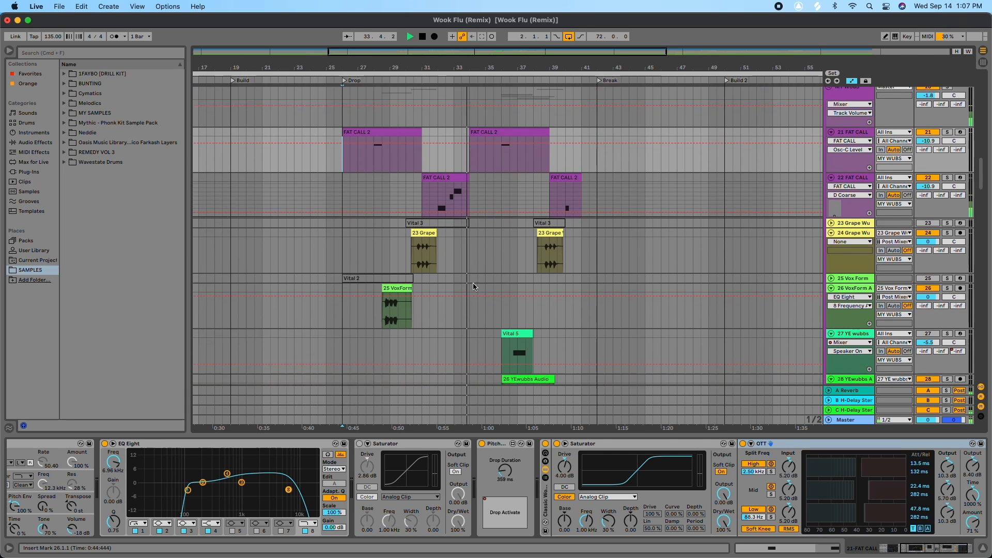
pyautogui.scroll(-12, 475, 286)
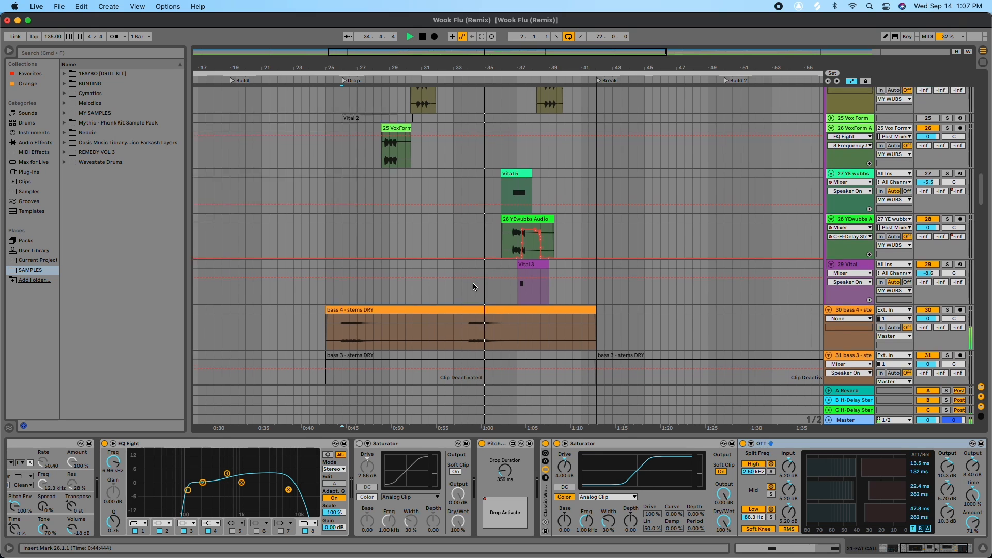
pyautogui.scroll(4, 473, 284)
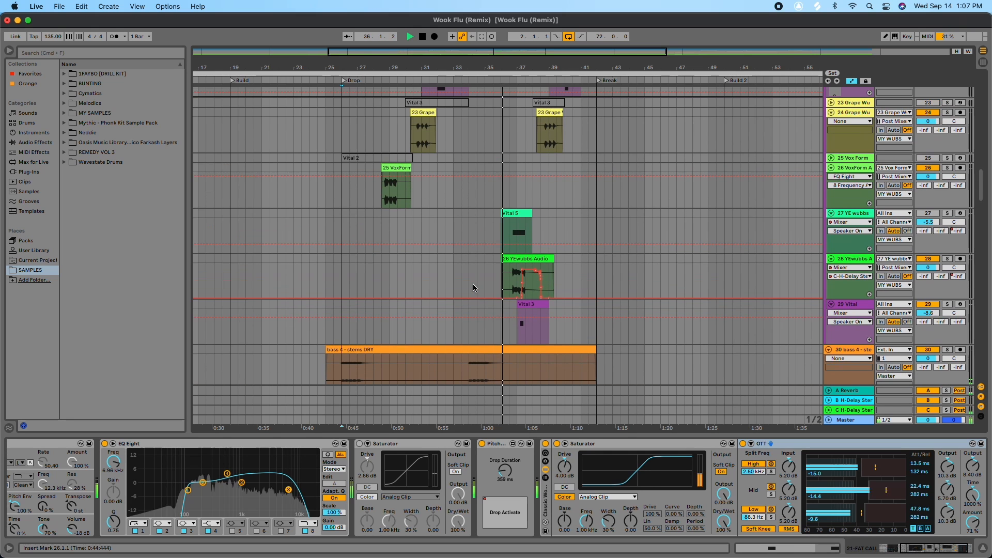
pyautogui.scroll(10, 473, 287)
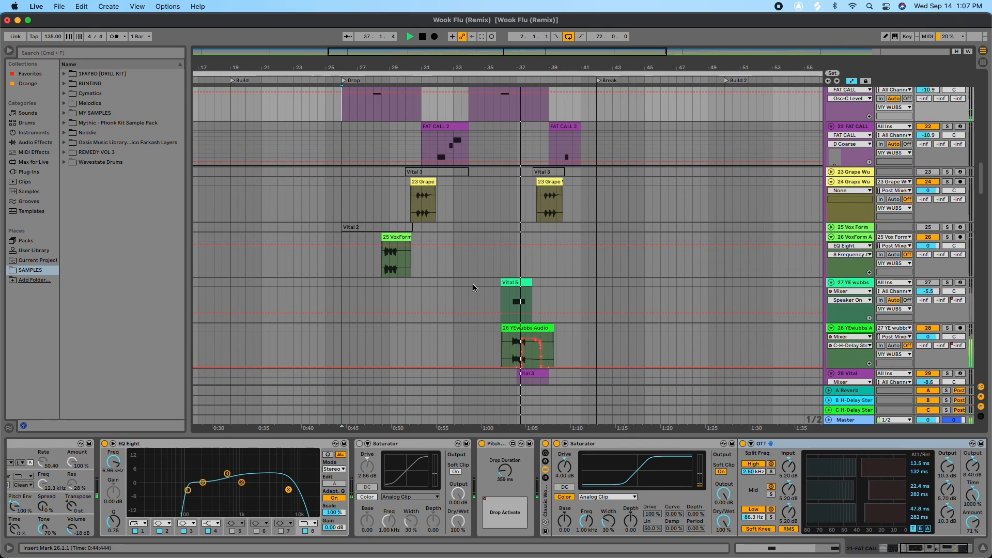
pyautogui.scroll(-8, 474, 286)
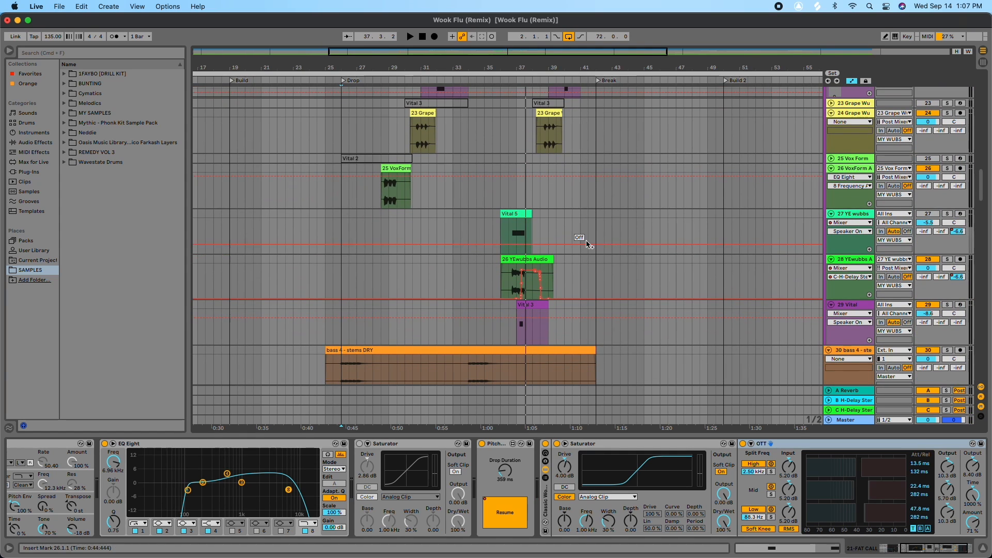
# - Solo the YEwubbs Audio track, play it from bar 36, and release the solo
pyautogui.moveTo(532, 67); pyautogui.dragTo(532, 120)
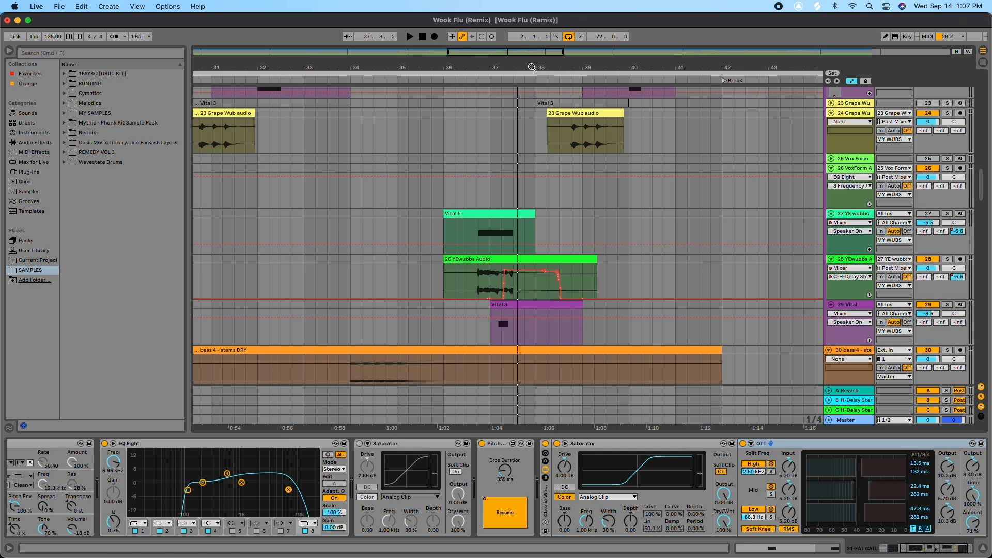
pyautogui.click(443, 309)
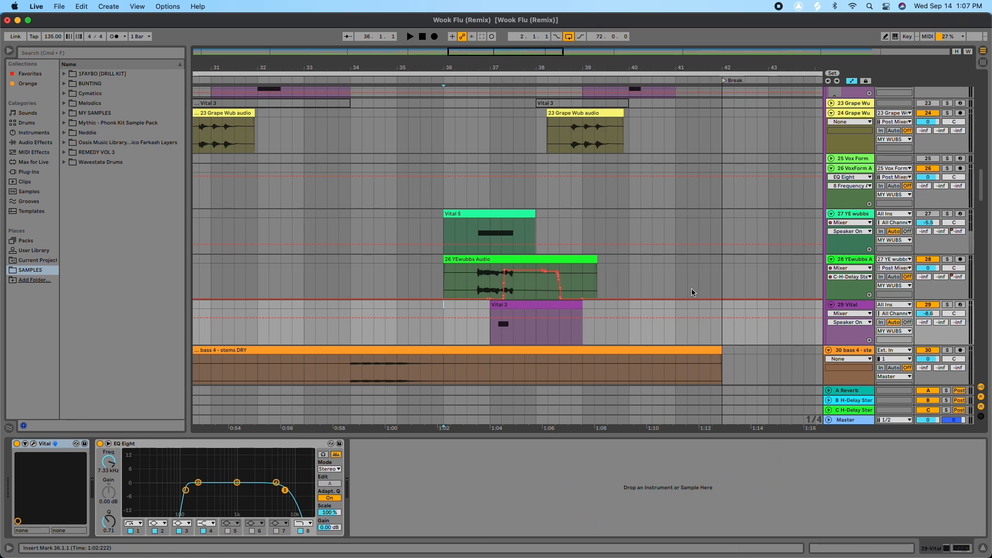
pyautogui.click(947, 260)
pyautogui.press('space')
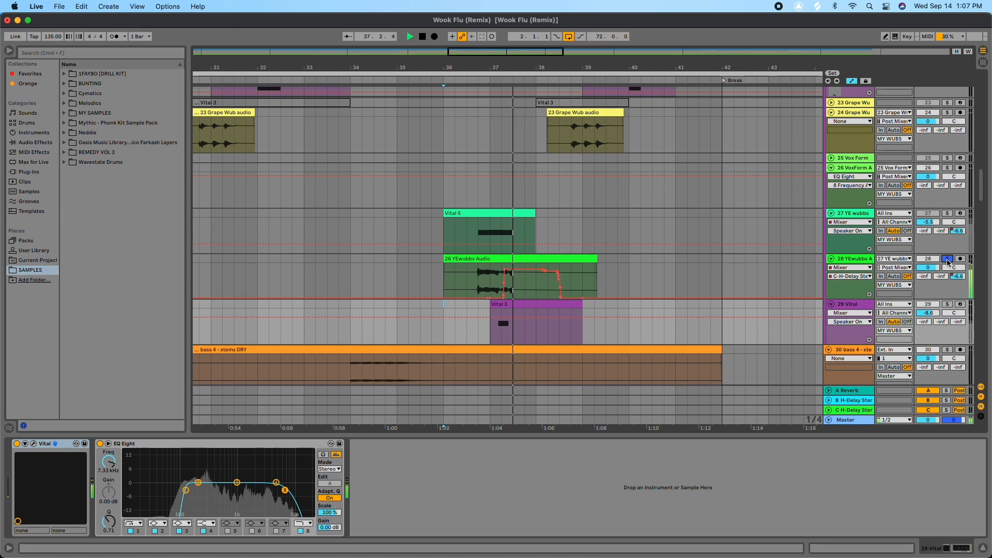
pyautogui.click(947, 260)
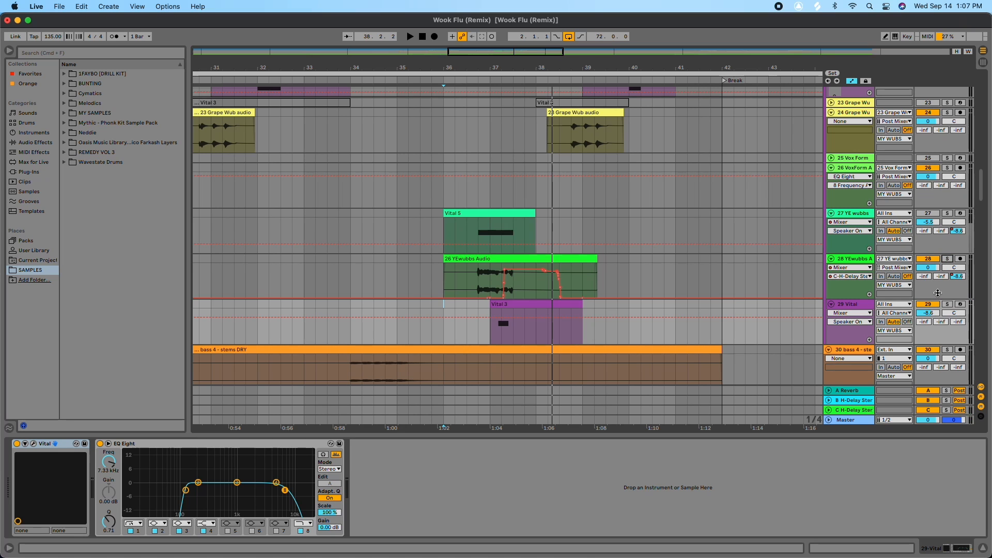
# - Solo only the 29 Vital track and play its Vital 3 clip from bar 37
pyautogui.click(948, 260)
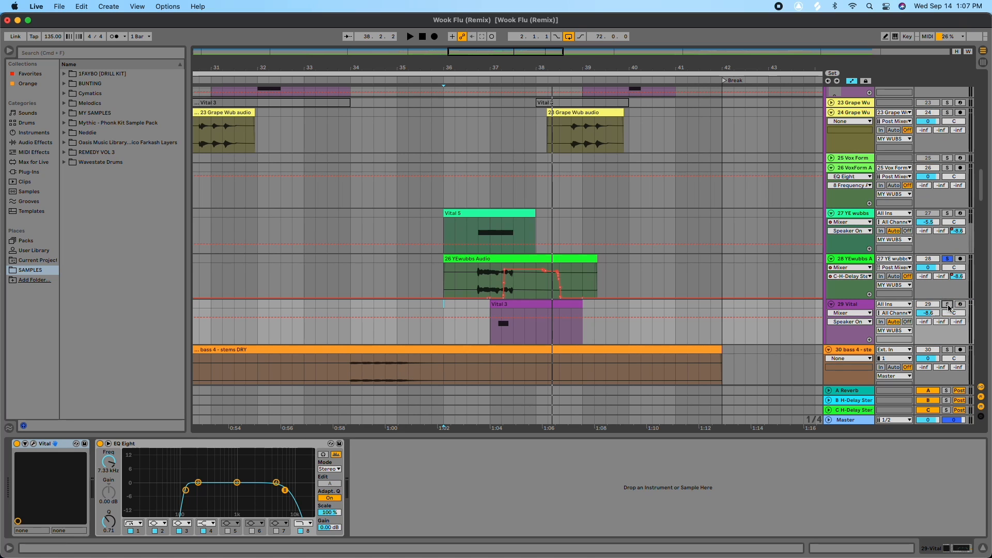
pyautogui.click(865, 310)
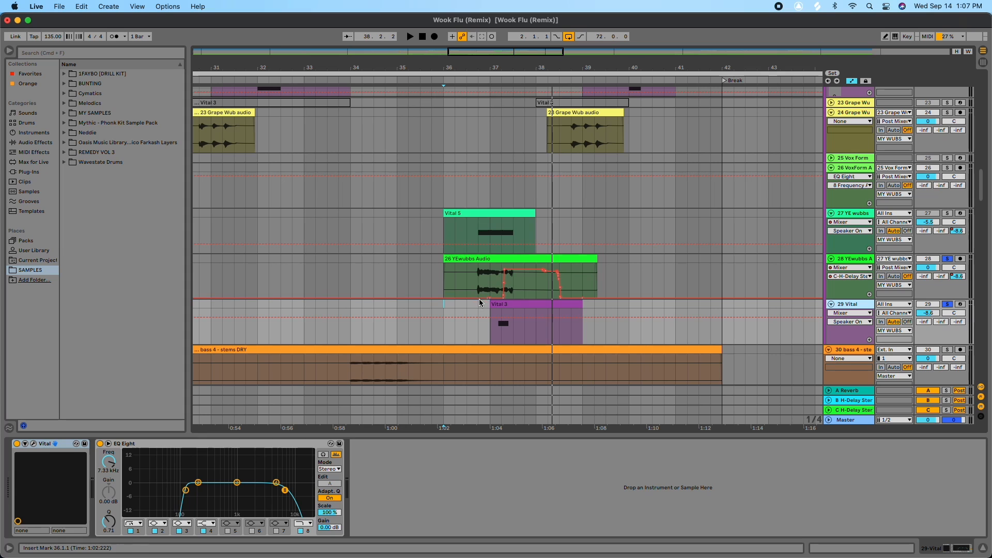
pyautogui.click(949, 260)
pyautogui.click(949, 306)
pyautogui.click(526, 308)
pyautogui.press('space')
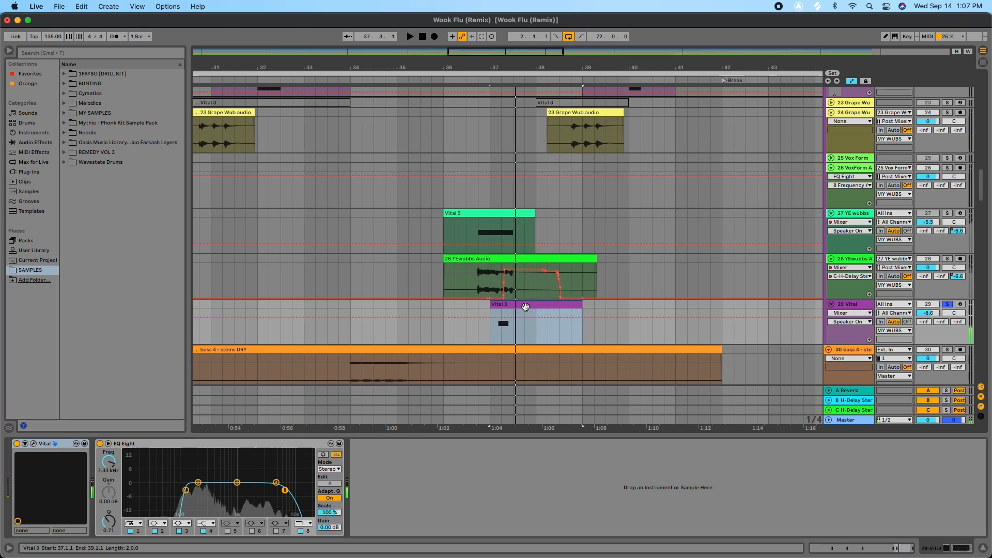
# - Stop playback, then solo the 28 YEwubbs Audio and 29 Vital tracks together and play them from bar 37
pyautogui.press('space')
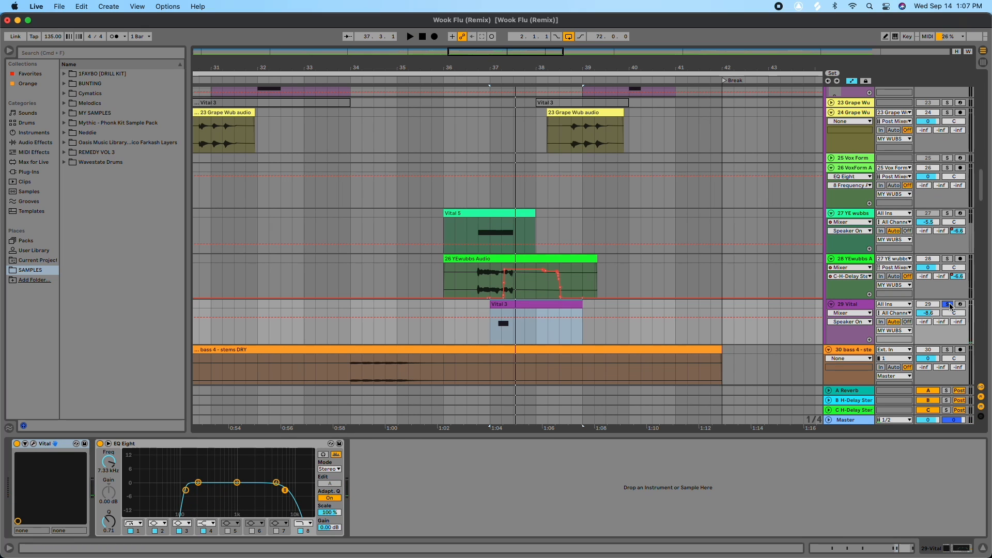
pyautogui.click(948, 305)
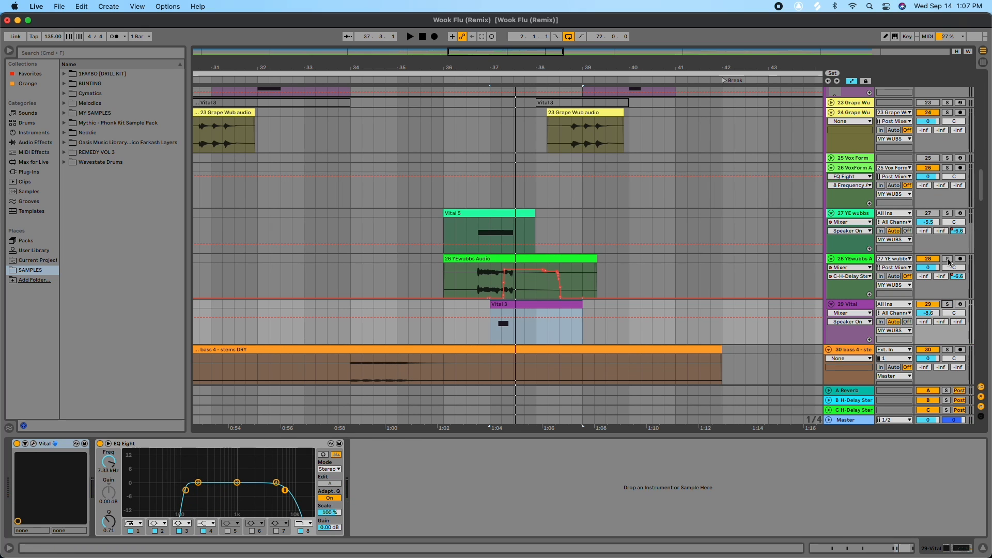
pyautogui.click(948, 259)
pyautogui.click(948, 305)
pyautogui.press('space')
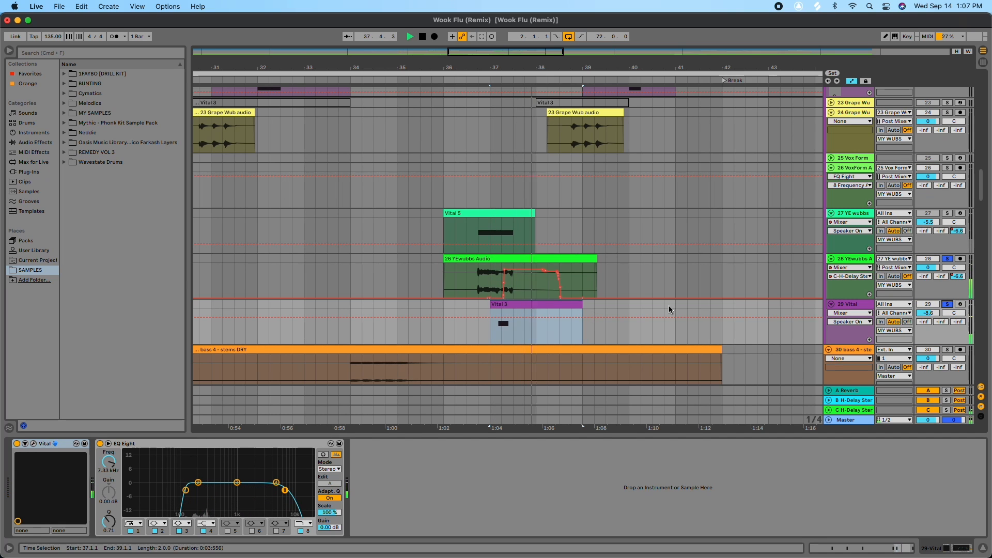
# - Raise the 29 Vital track volume to -4.8 dB and replay the soloed pair to check the balance
pyautogui.moveTo(928, 312); pyautogui.dragTo(928, 309)
pyautogui.press('space')
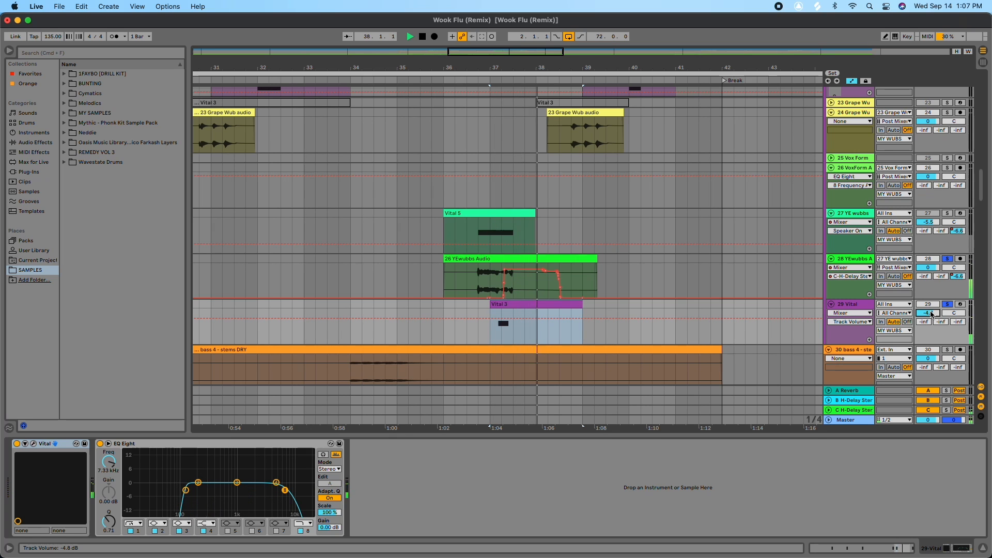
pyautogui.press('space')
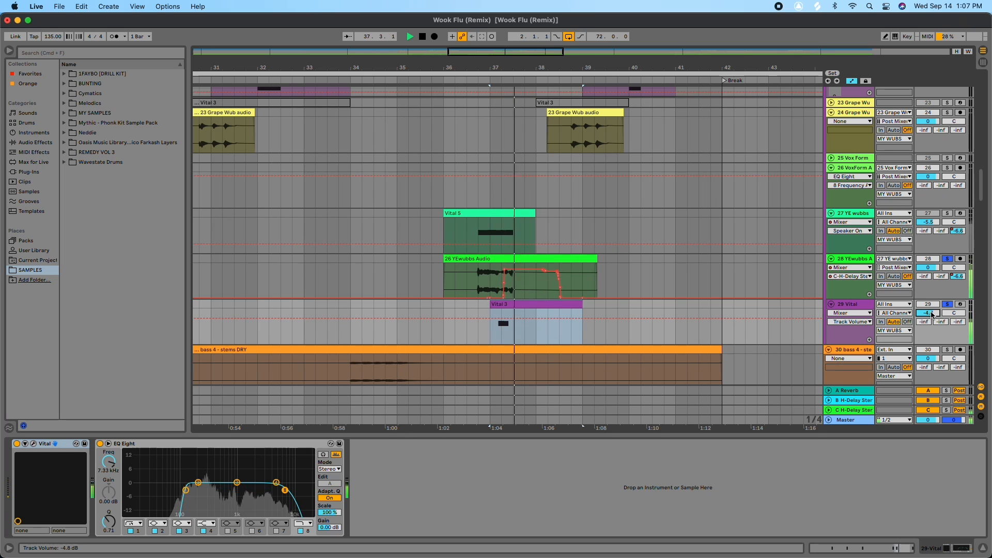
pyautogui.press('space')
# - Solo only the 28 YEwubbs Audio track and play its clip from 36.3.1, pausing and resuming around the delay send automation
pyautogui.click(948, 305)
pyautogui.click(946, 259)
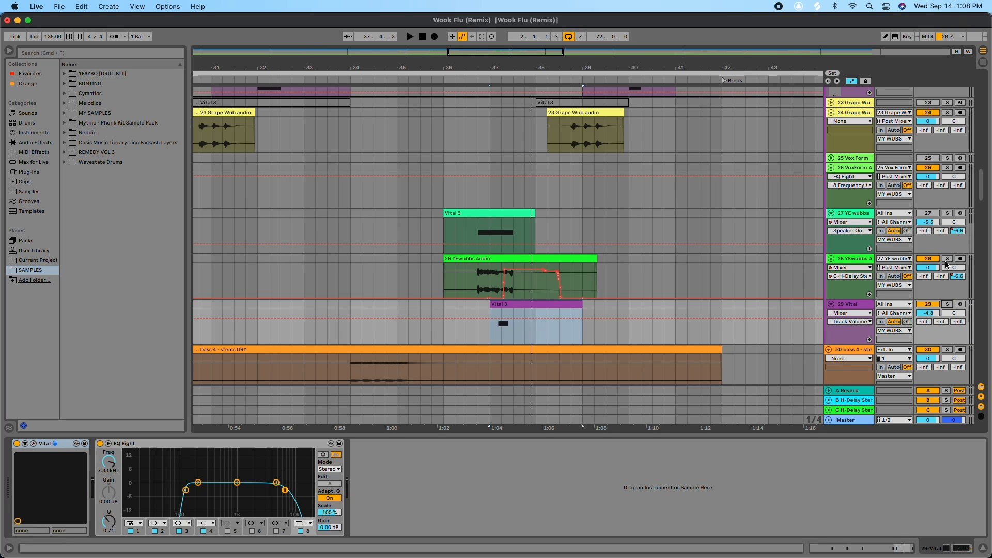
pyautogui.click(947, 259)
pyautogui.click(478, 273)
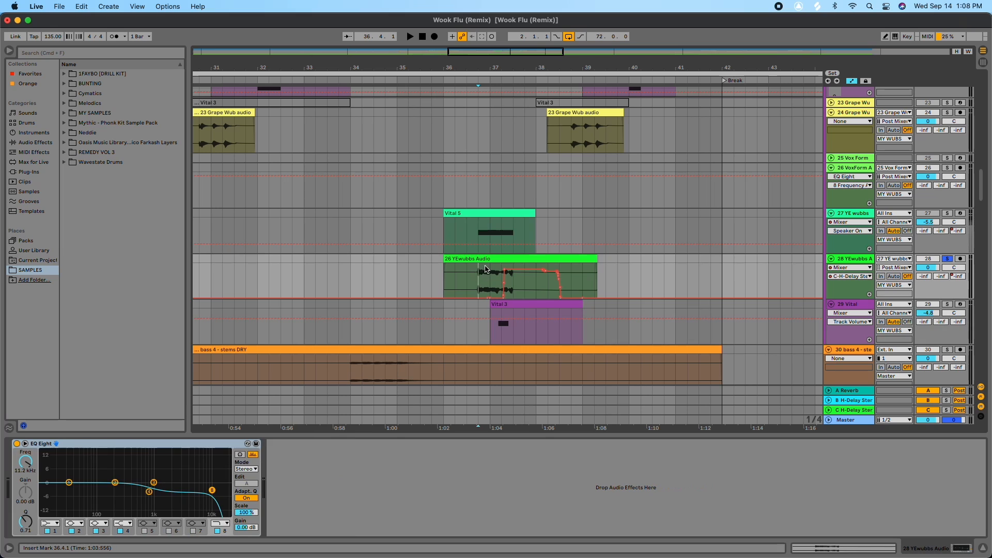
pyautogui.click(472, 275)
pyautogui.press('space')
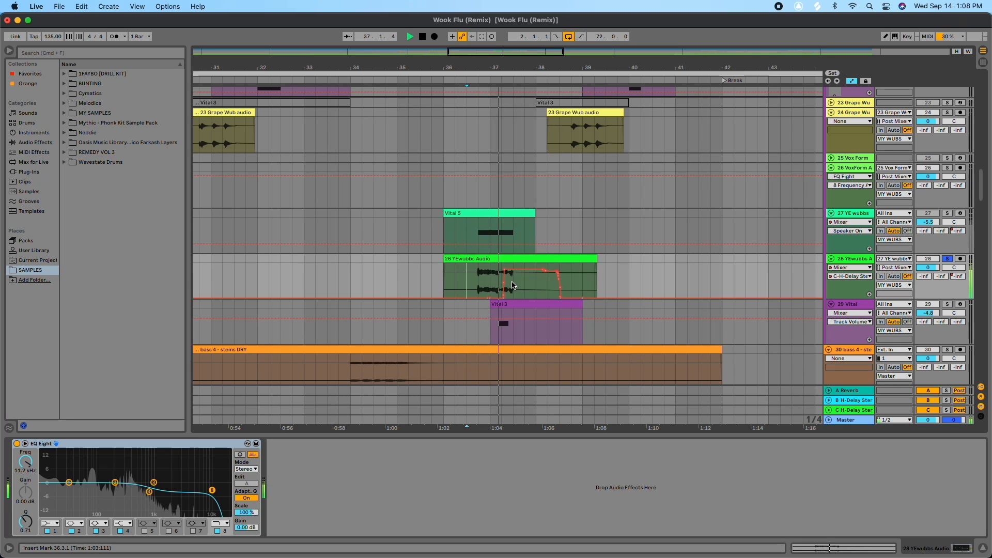
pyautogui.press('space')
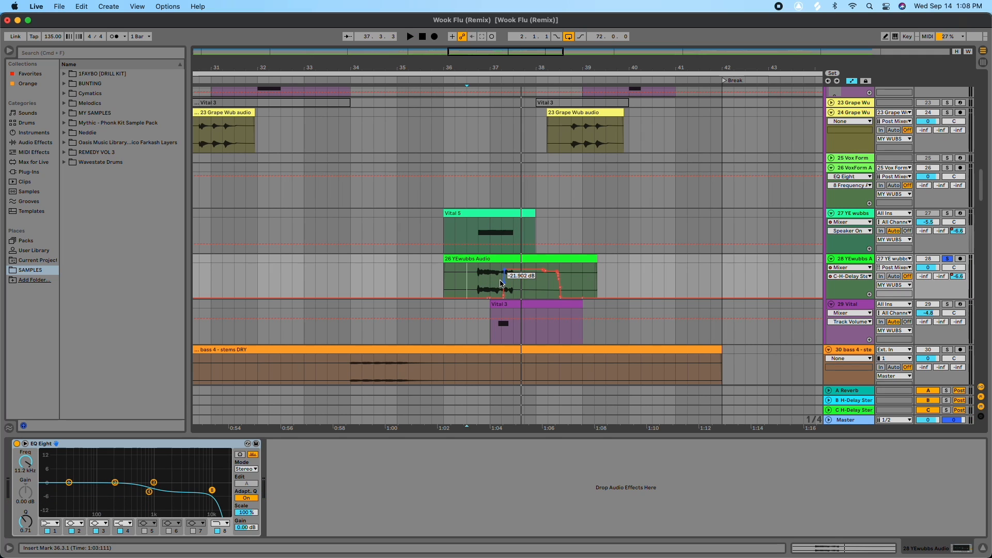
pyautogui.press('space')
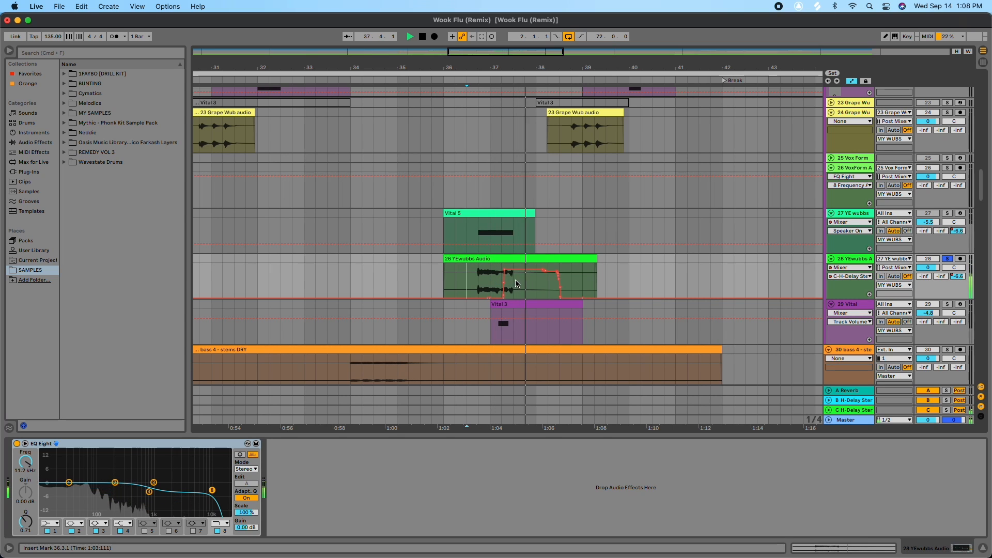
pyautogui.press('space')
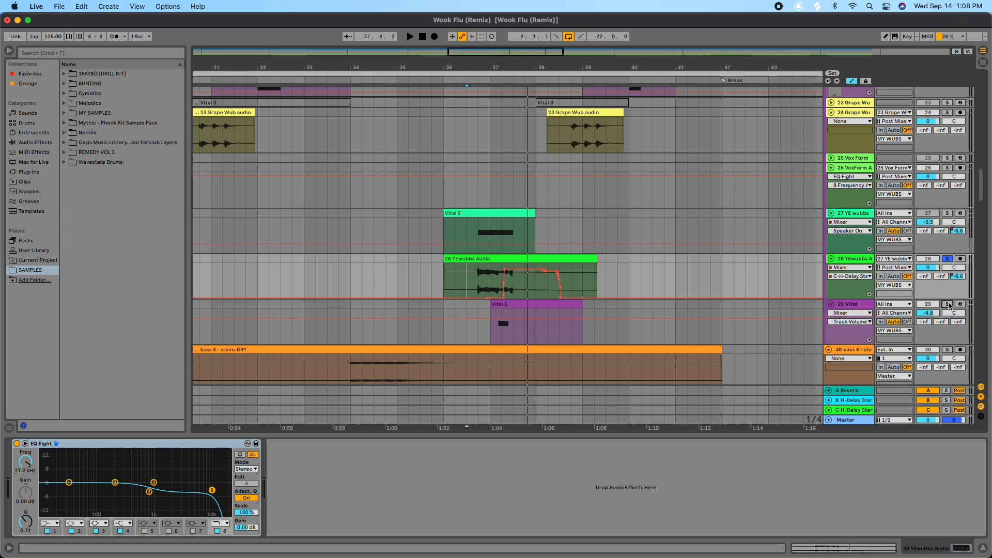
# - Add 29 Vital to the solo and play both layers from 36.3.1
pyautogui.press('space')
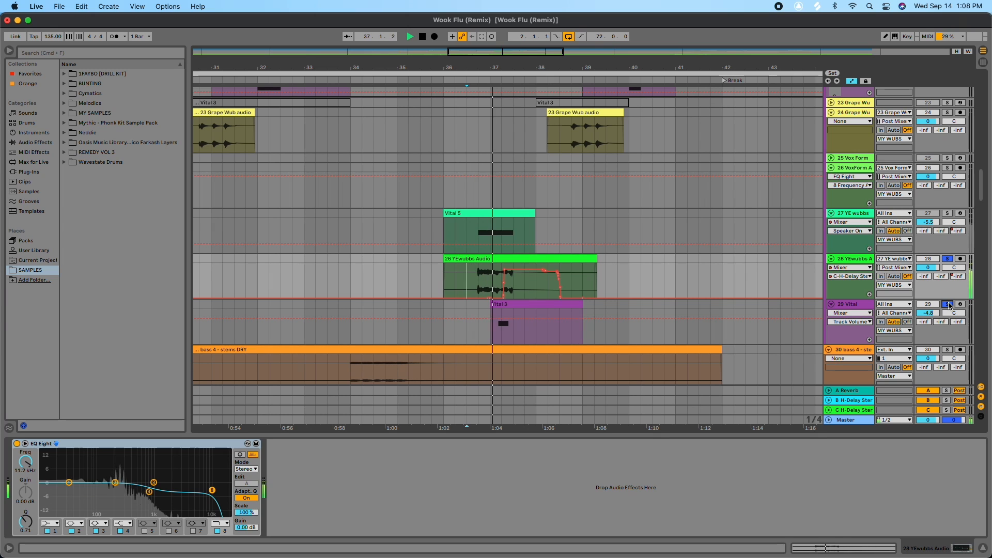
pyautogui.press('space')
pyautogui.press('space')
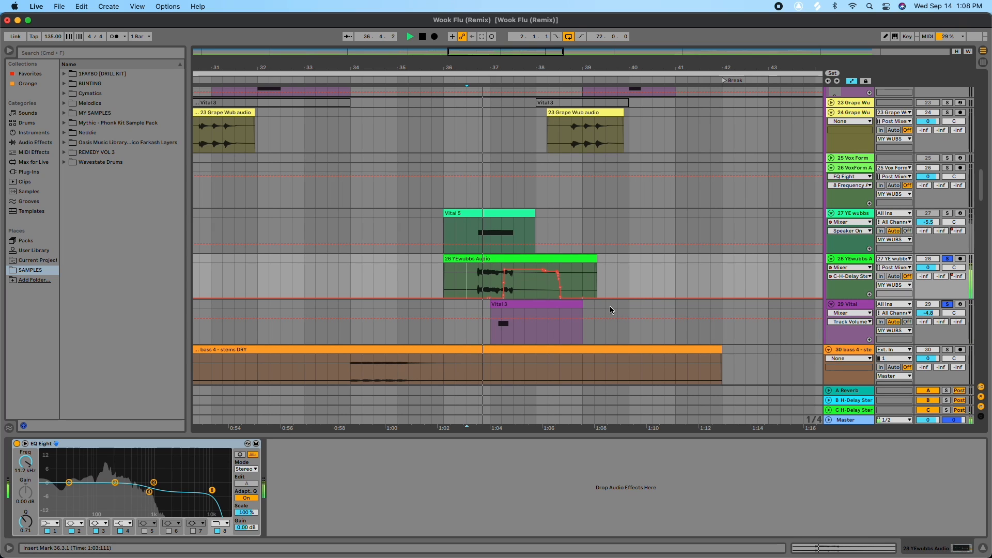
pyautogui.press('space')
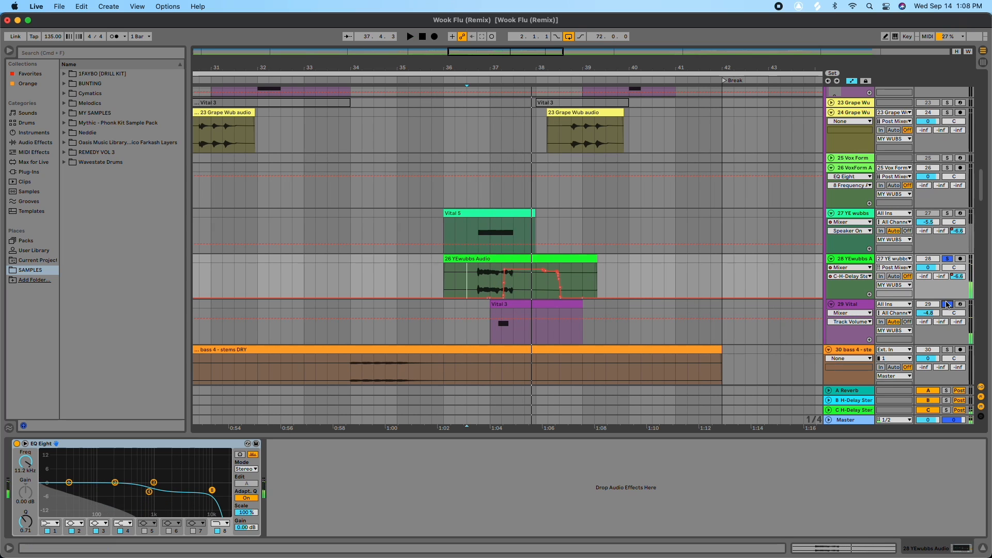
# - Release the YEwubbs Audio and Vital solos and play the full mix from bar 36 to the end of bar 41
pyautogui.click(947, 305)
pyautogui.press('space')
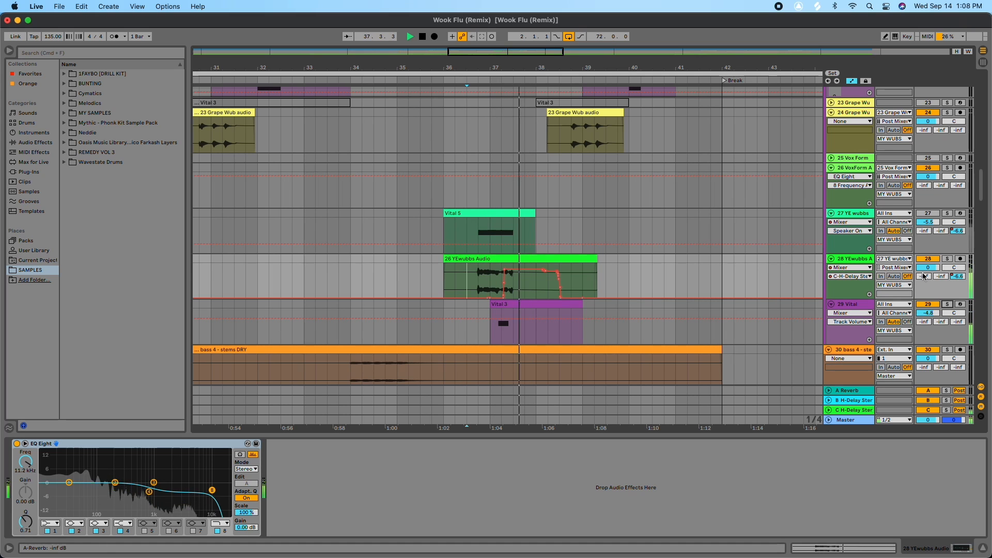
pyautogui.moveTo(494, 62); pyautogui.dragTo(494, 38)
pyautogui.scroll(-2, 628, 219)
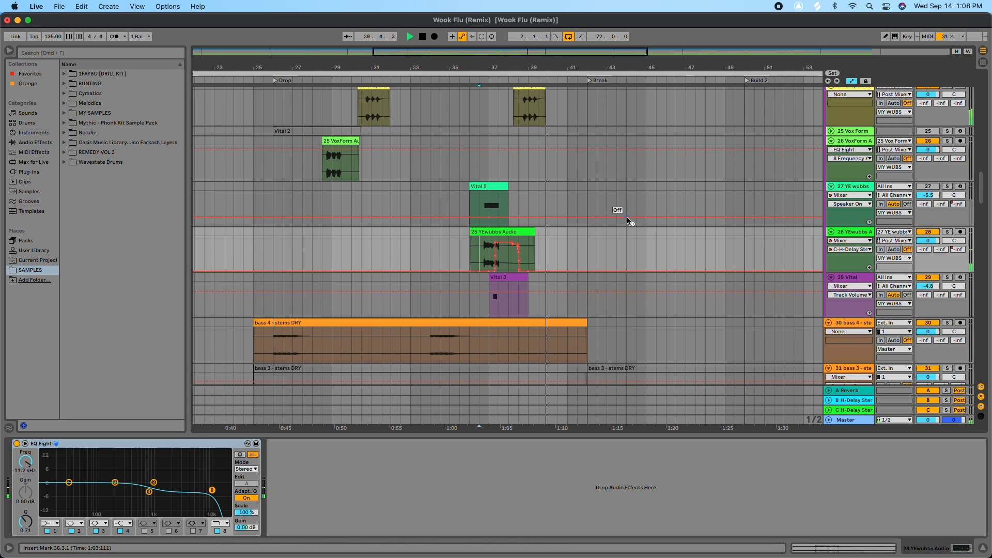
pyautogui.scroll(8, 628, 221)
pyautogui.scroll(3, 629, 221)
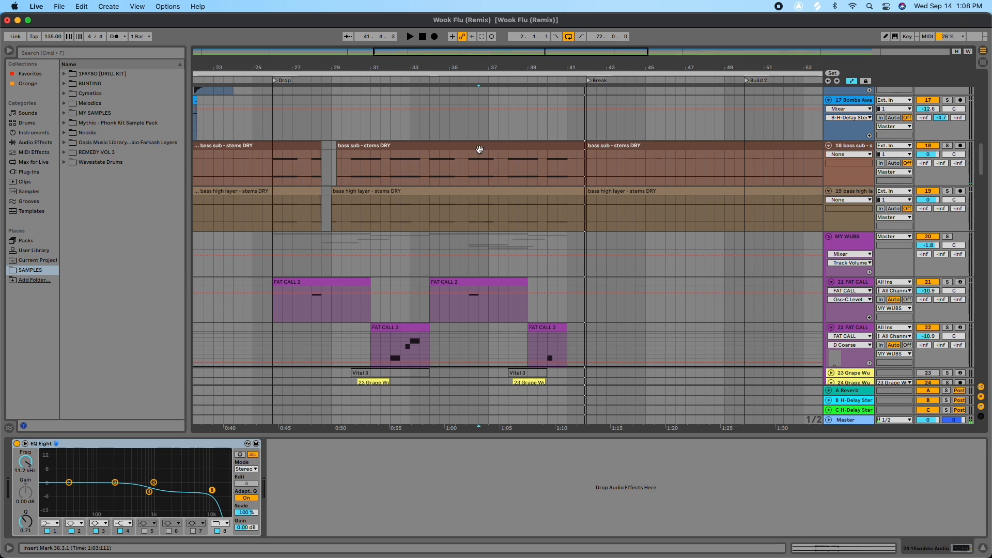
# - Play the whole Drop from bar 26 to the Break with all tracks active, following the wubs and the bass 4 stem
pyautogui.moveTo(405, 59); pyautogui.dragTo(405, 36)
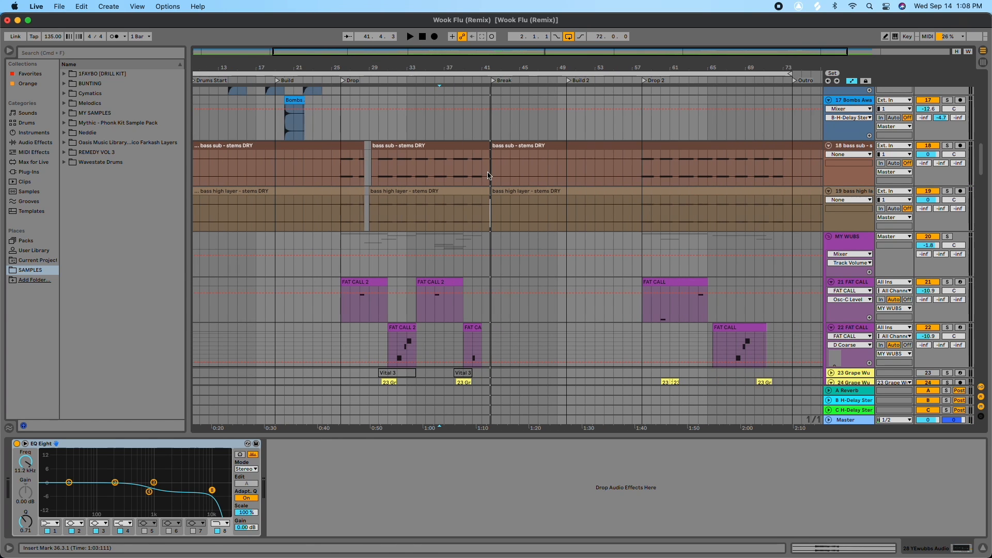
pyautogui.scroll(-3, 432, 228)
pyautogui.scroll(1, 431, 214)
pyautogui.moveTo(356, 69); pyautogui.dragTo(526, 103)
pyautogui.scroll(-4, 547, 234)
pyautogui.scroll(-20, 544, 230)
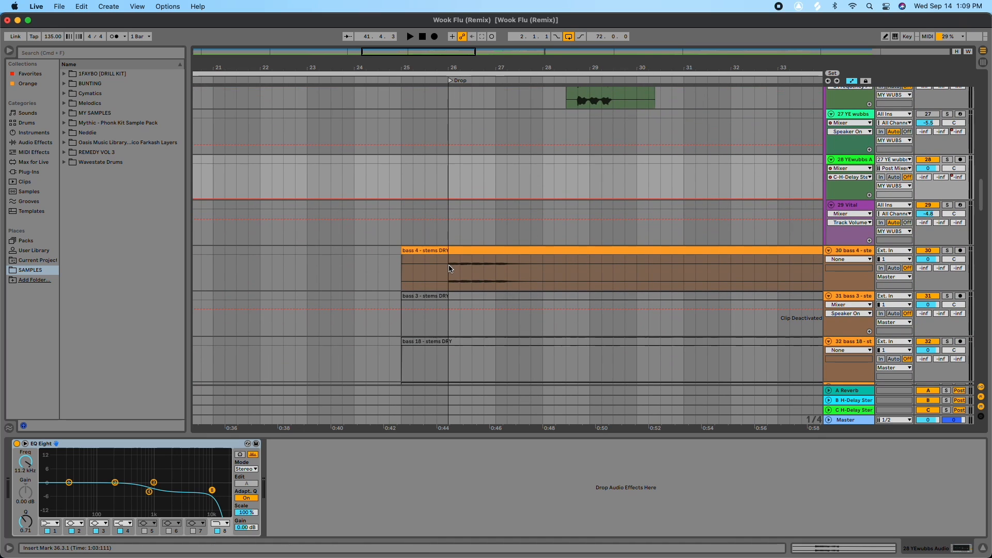
pyautogui.press('space')
pyautogui.click(451, 82)
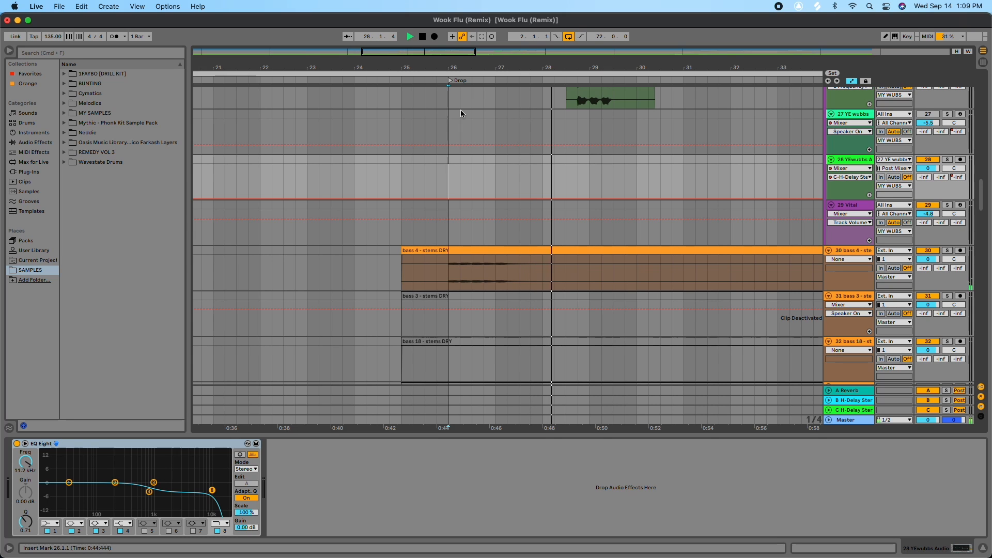
pyautogui.moveTo(565, 65); pyautogui.dragTo(487, 39)
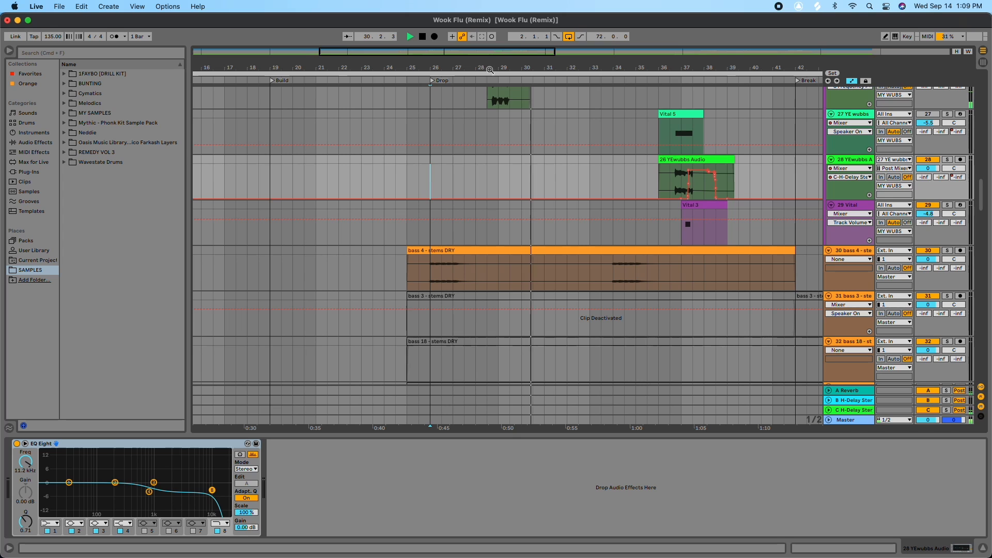
pyautogui.moveTo(545, 65); pyautogui.dragTo(521, 52)
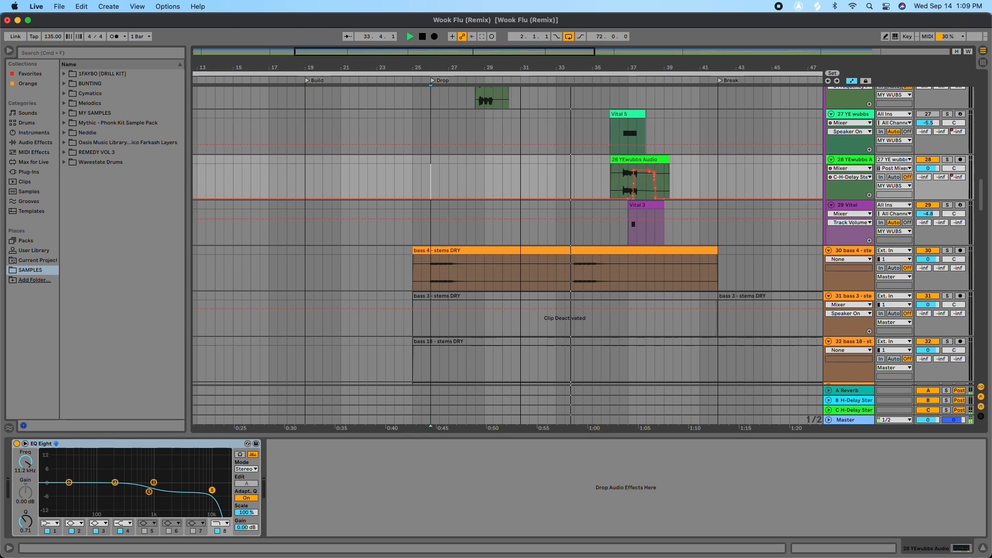
pyautogui.moveTo(521, 52); pyautogui.dragTo(487, 52)
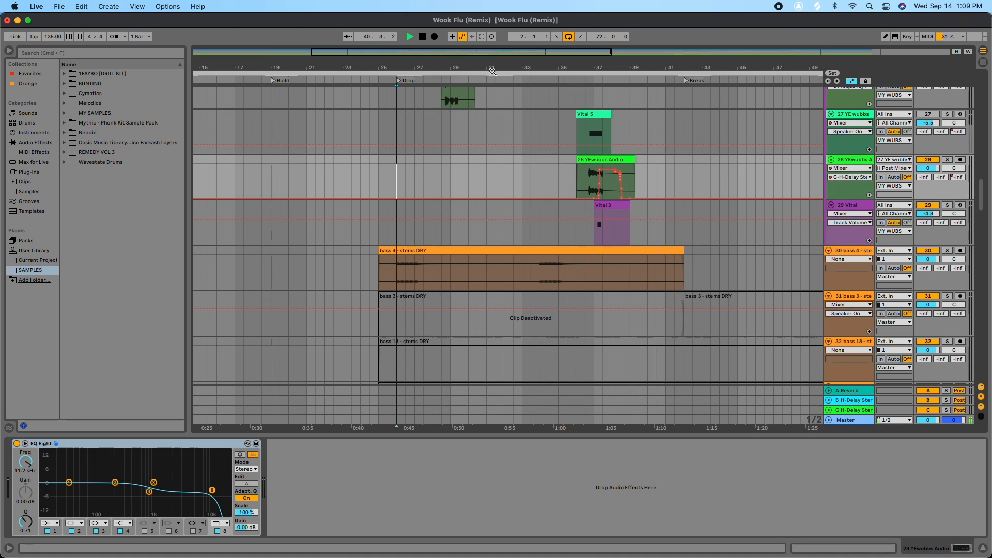
pyautogui.moveTo(499, 65); pyautogui.dragTo(498, 48)
pyautogui.press('space')
# - Review the deactivated bass stem clips below the wubs and the bass sub, bass high layer and drum tracks above them
pyautogui.scroll(15, 505, 153)
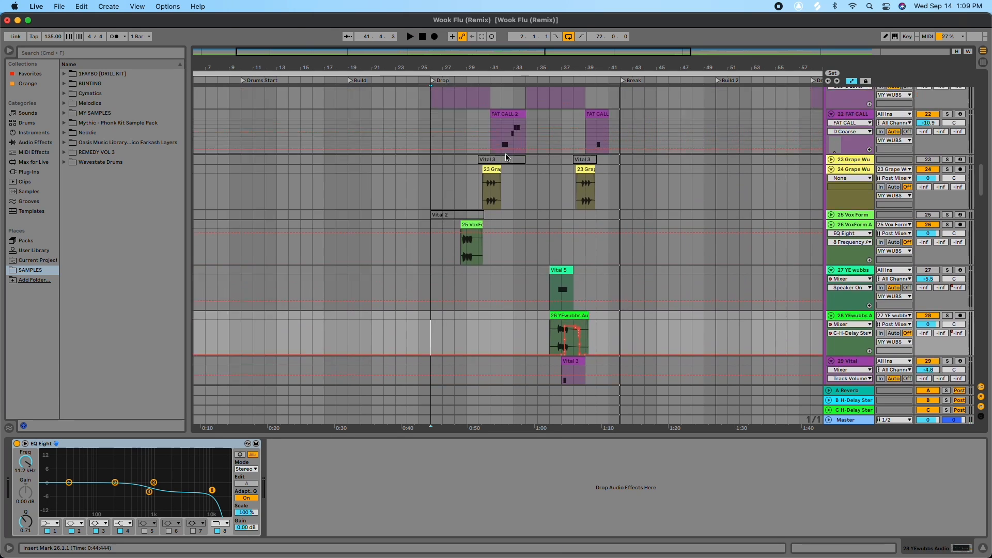
pyautogui.scroll(-15, 471, 243)
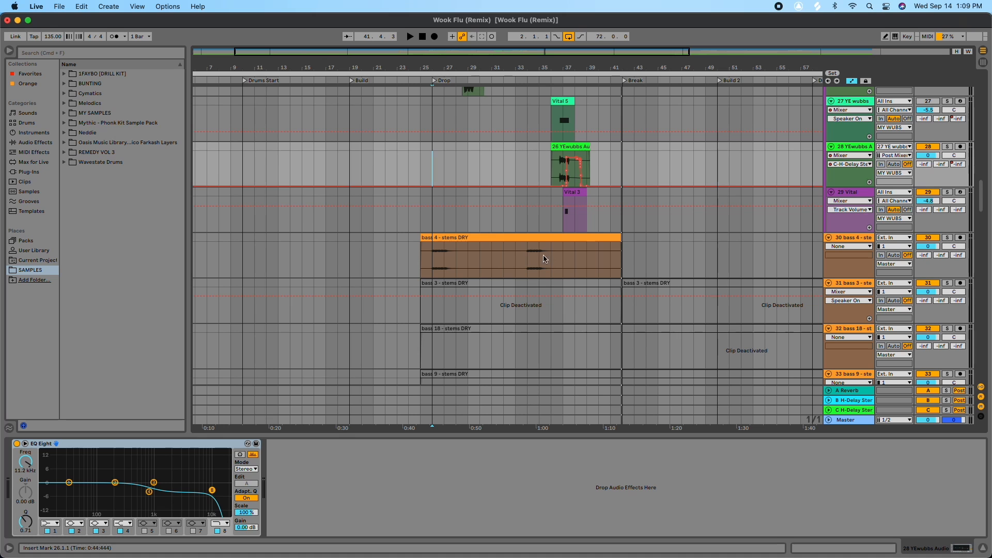
pyautogui.scroll(-2, 486, 258)
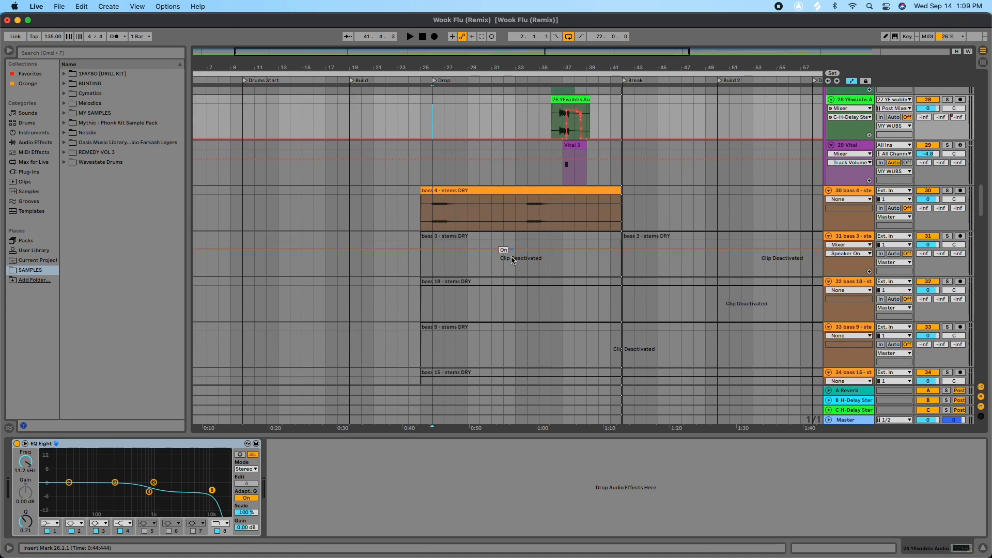
pyautogui.scroll(10, 509, 257)
pyautogui.scroll(2, 525, 230)
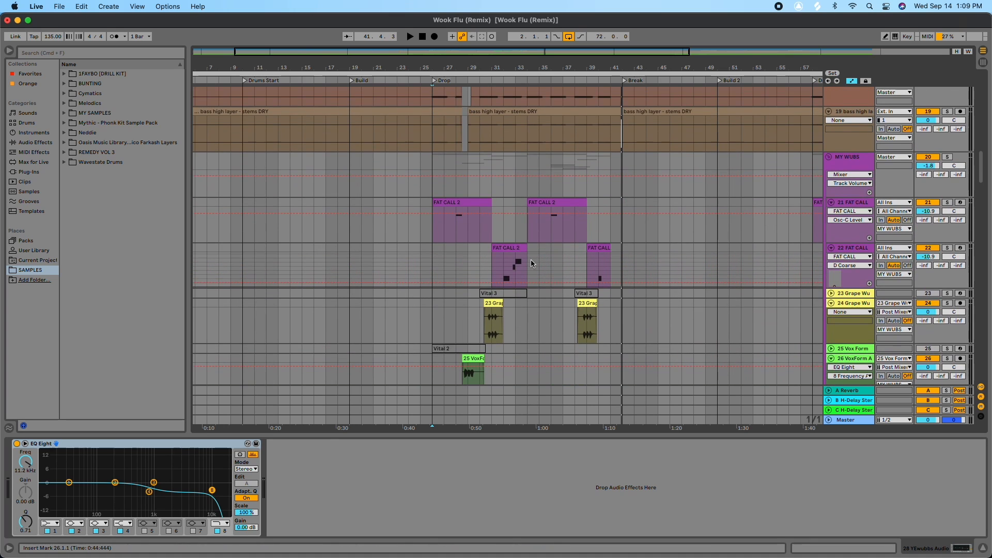
pyautogui.scroll(2, 513, 182)
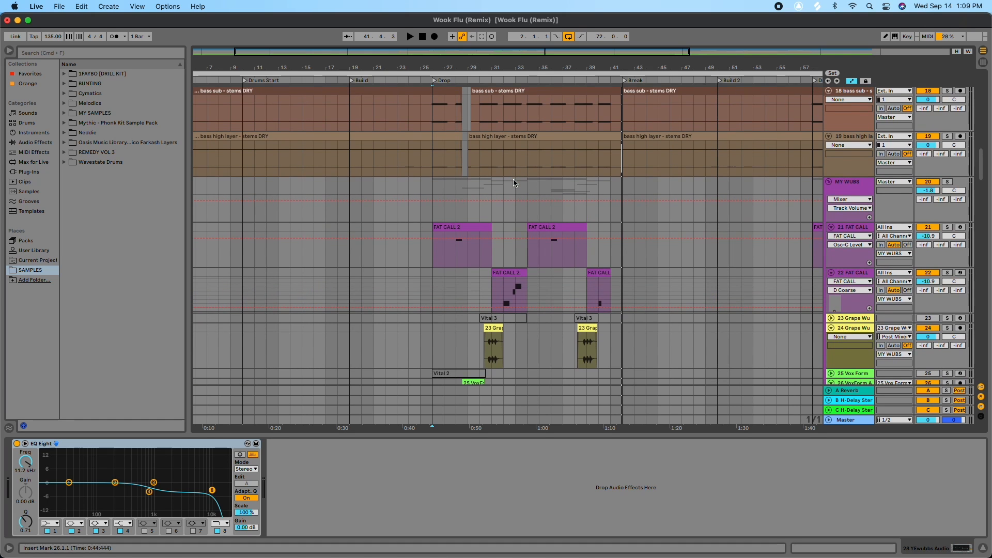
pyautogui.scroll(8, 516, 263)
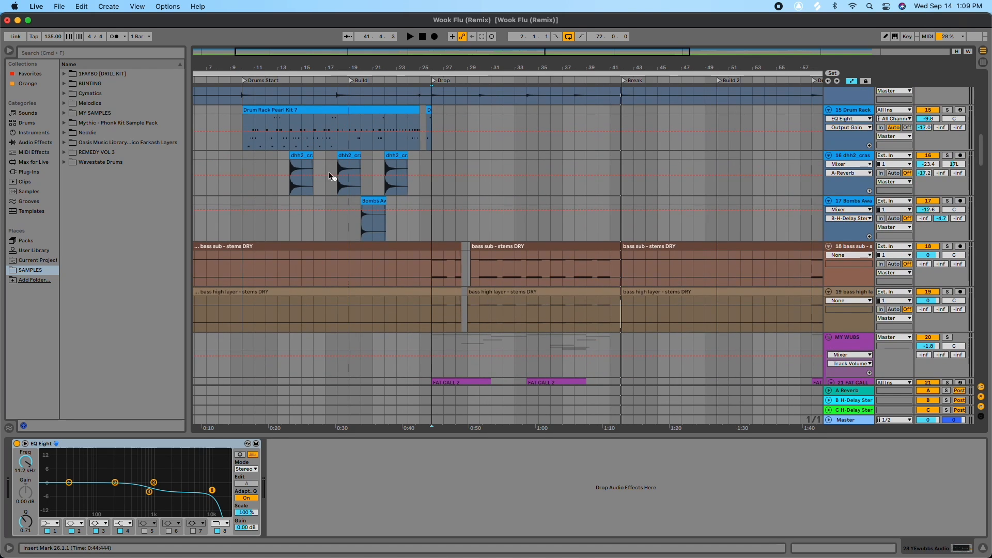
# - Examine how the FAT CALL, Grape, VoxForm, YEwubbs and Vital clips alternate in the first Drop and return in Drop 2
pyautogui.scroll(-6, 414, 201)
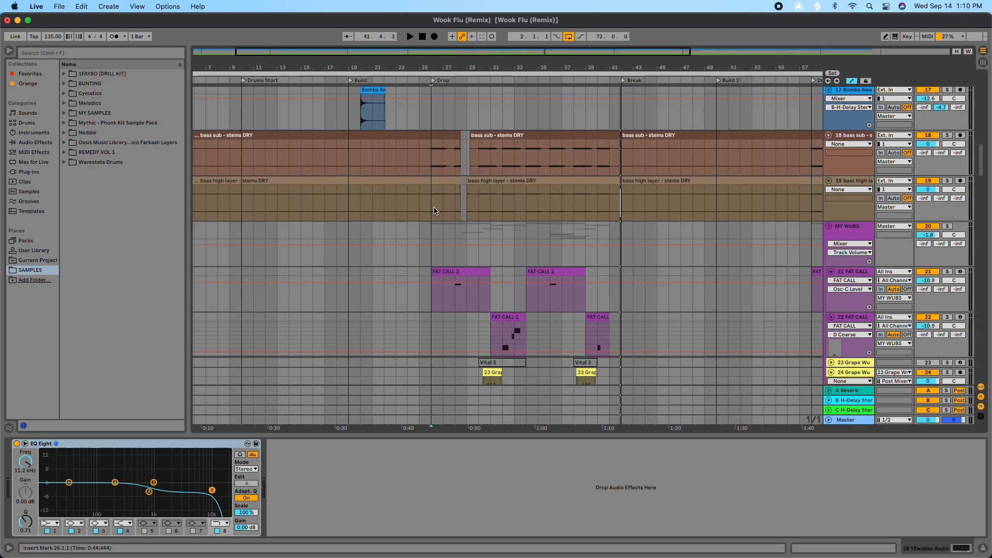
pyautogui.scroll(-5, 434, 212)
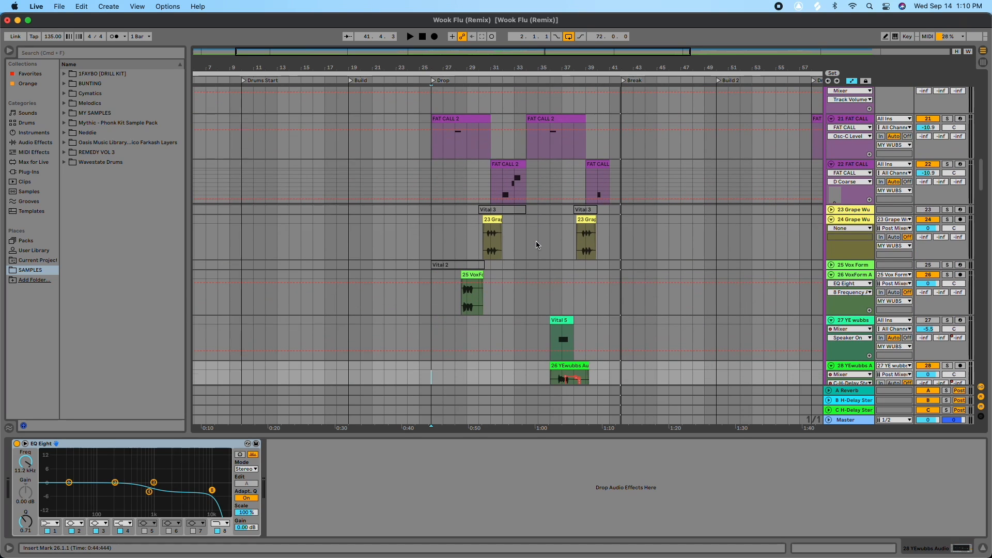
pyautogui.scroll(-1, 471, 236)
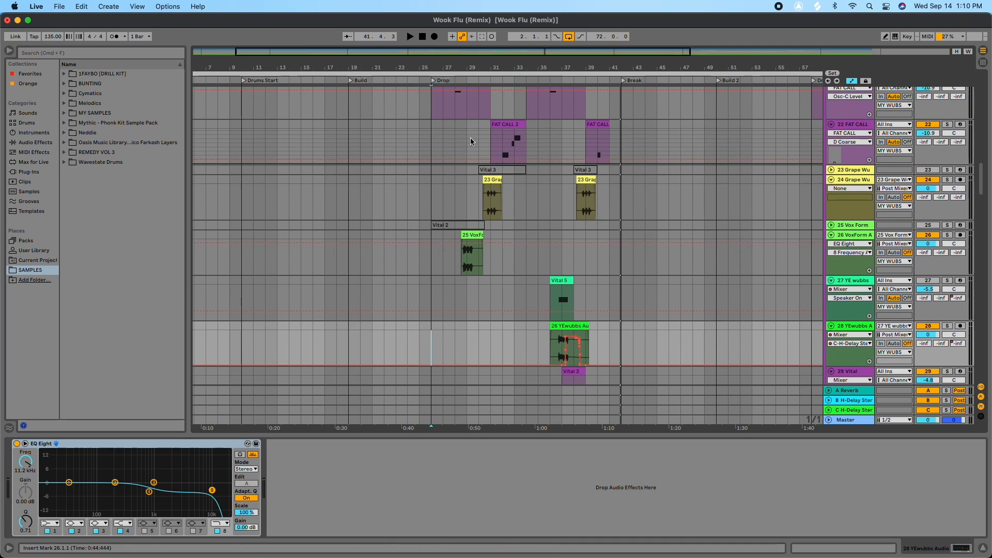
pyautogui.scroll(-1, 471, 139)
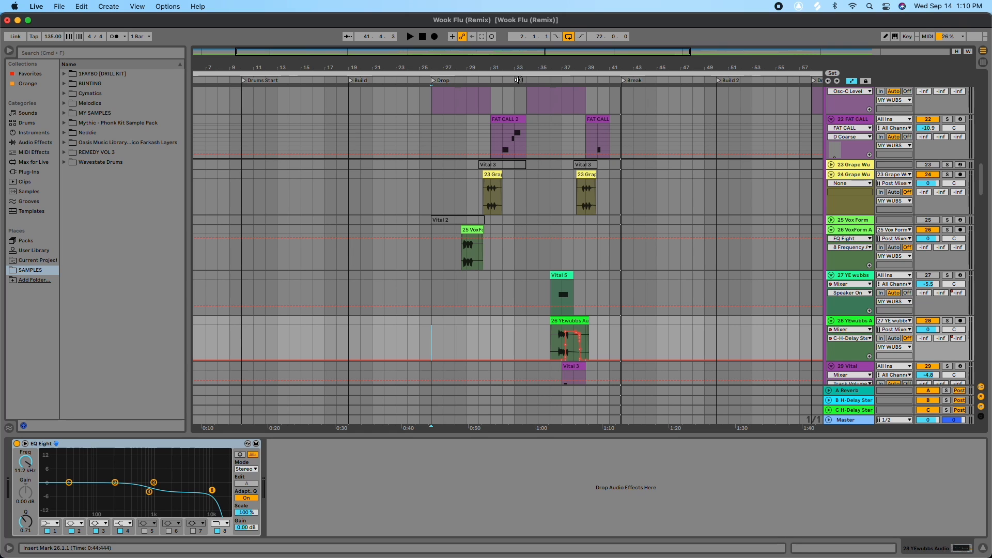
pyautogui.moveTo(542, 67); pyautogui.dragTo(476, 67)
pyautogui.scroll(-2, 517, 212)
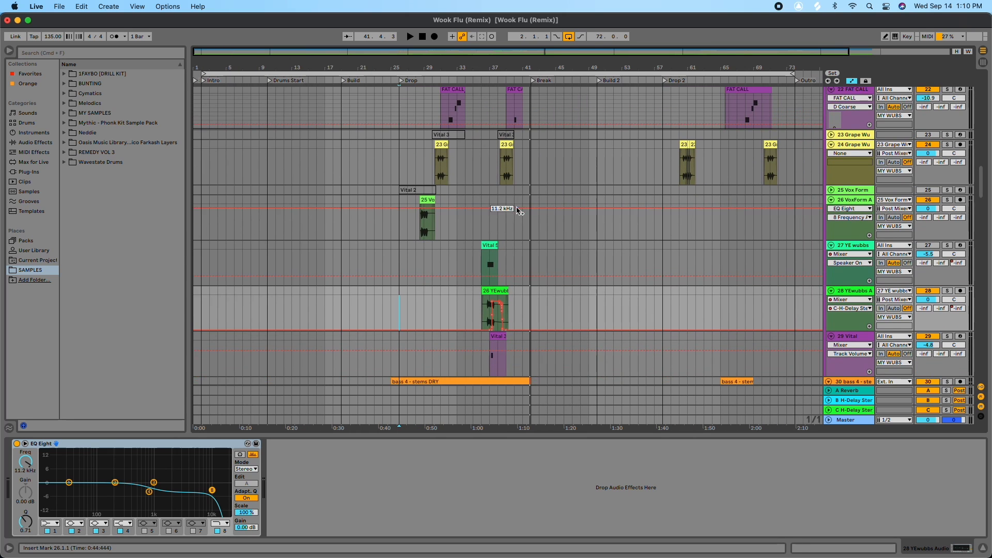
pyautogui.scroll(-4, 517, 253)
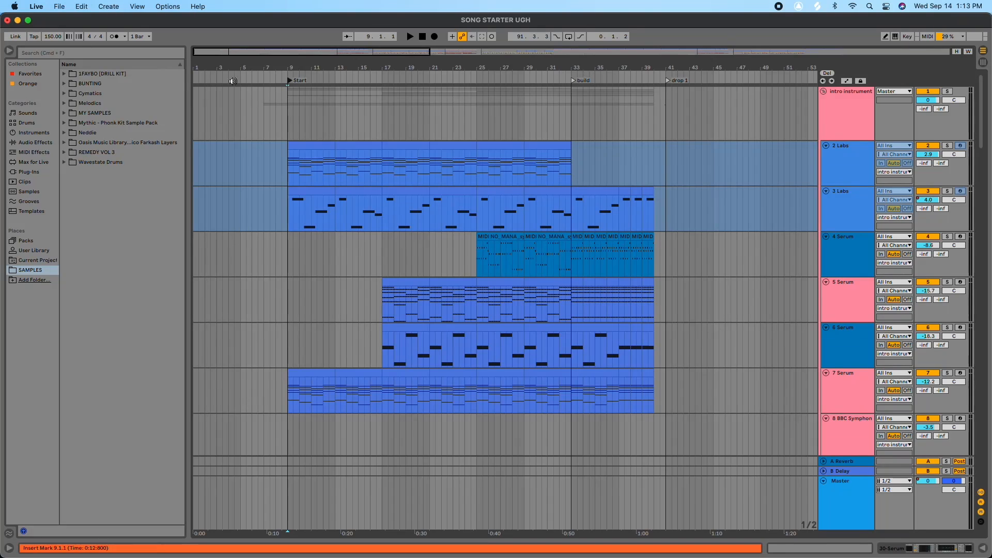
# - Play the SONG STARTER UGH arrangement from the Start marker at bar 9 through the build and drop 1, following the intro and lead tracks
pyautogui.moveTo(309, 67); pyautogui.dragTo(285, 71)
pyautogui.moveTo(303, 67); pyautogui.dragTo(293, 67)
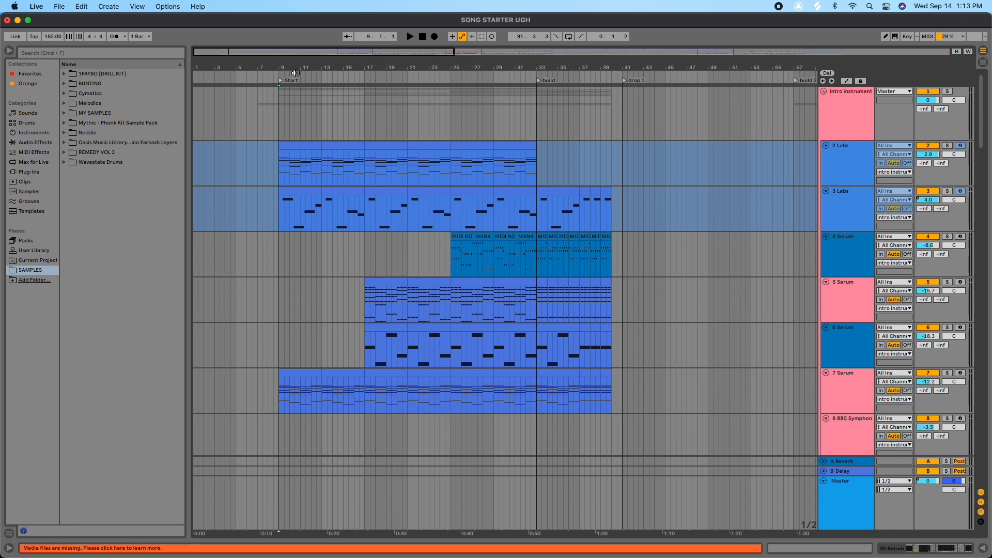
pyautogui.moveTo(301, 65); pyautogui.dragTo(301, 56)
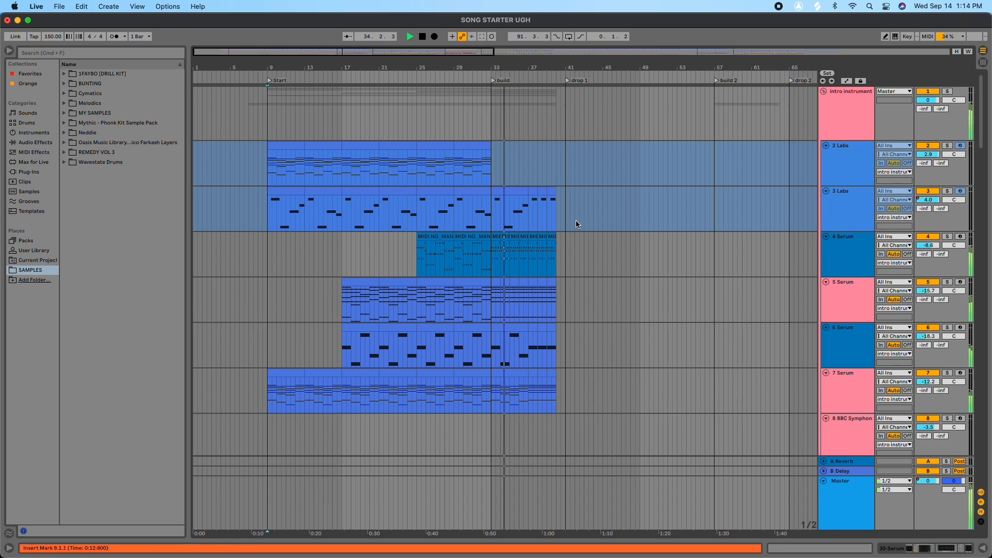
pyautogui.scroll(-15, 576, 220)
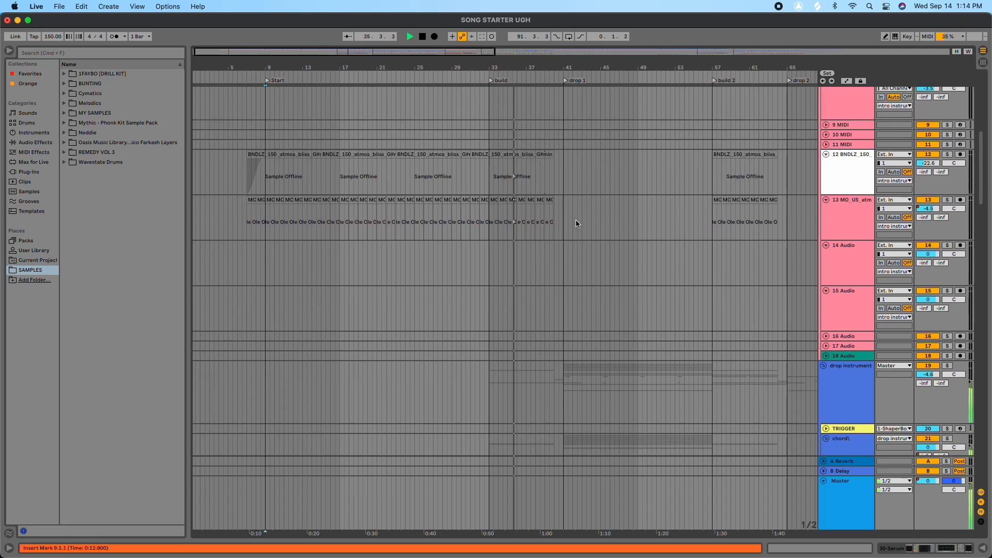
pyautogui.scroll(-10, 576, 219)
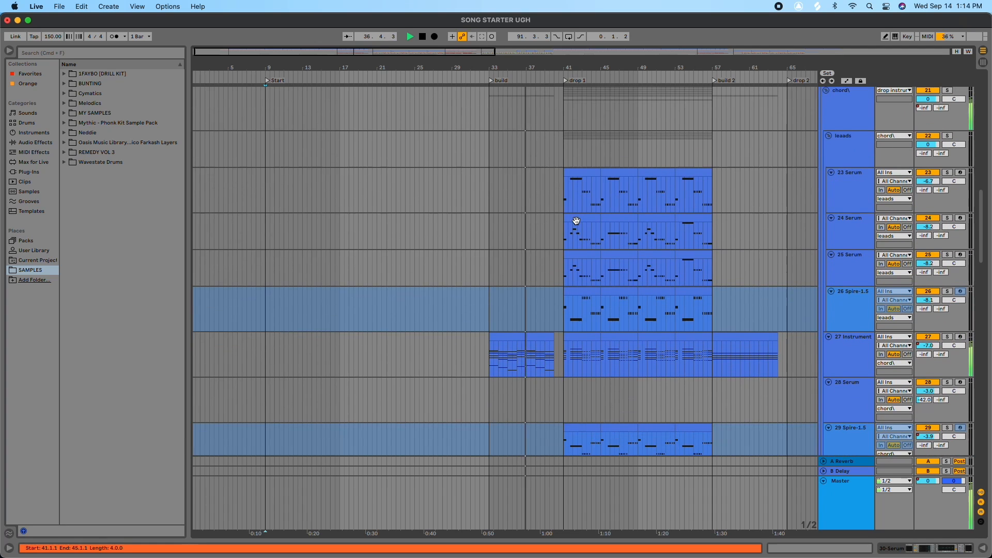
pyautogui.scroll(-3, 577, 221)
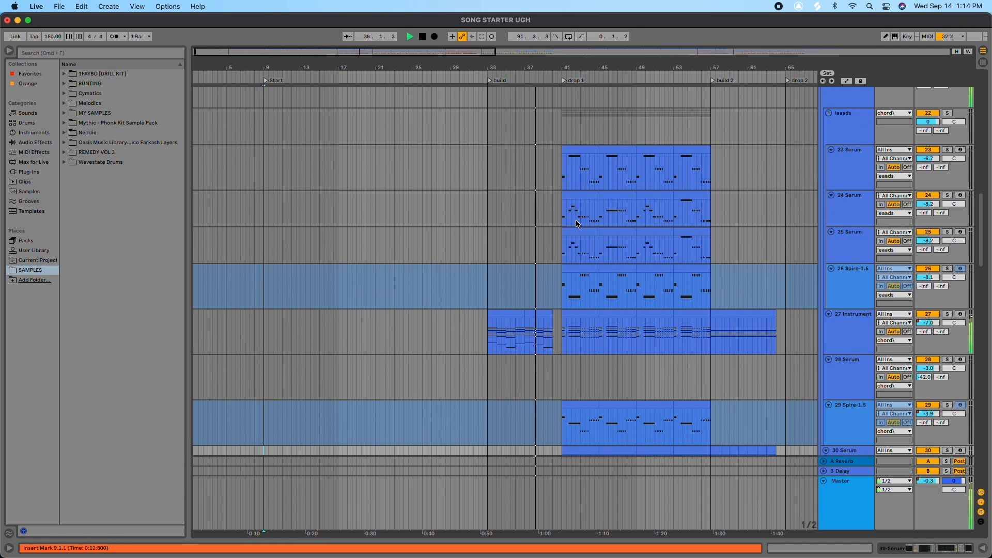
pyautogui.moveTo(577, 62); pyautogui.dragTo(546, 98)
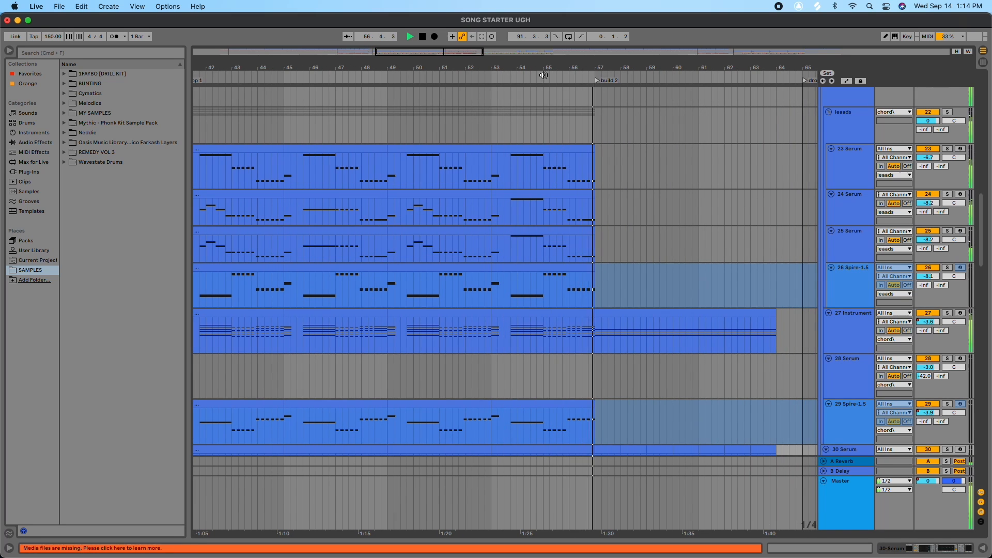
# - Follow playback through build 2 up to drop 2, comparing the chord, bass, vocal and riser tracks with the silent intro instruments
pyautogui.moveTo(559, 68); pyautogui.dragTo(558, 40)
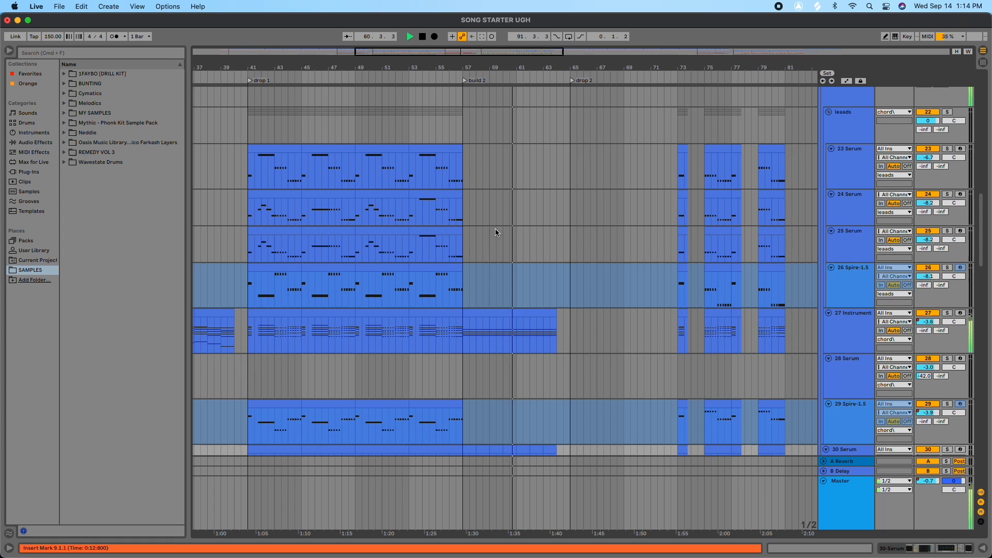
pyautogui.scroll(-8, 513, 222)
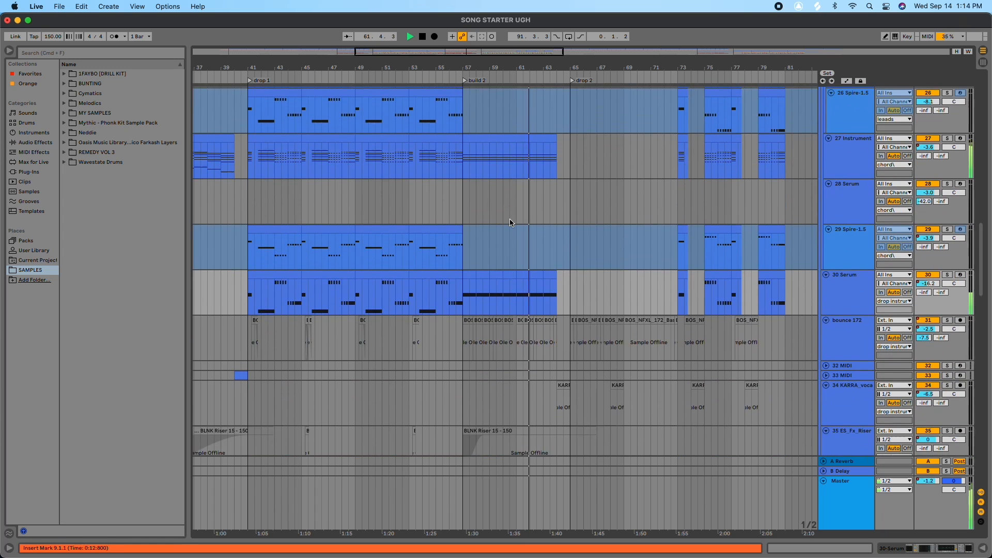
pyautogui.scroll(10, 512, 223)
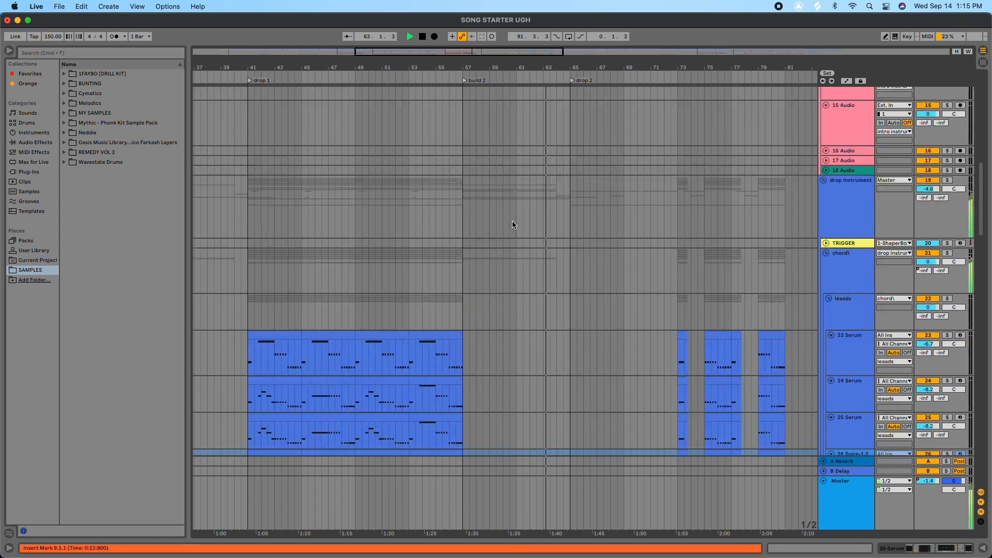
pyautogui.scroll(6, 513, 224)
pyautogui.scroll(-5, 513, 224)
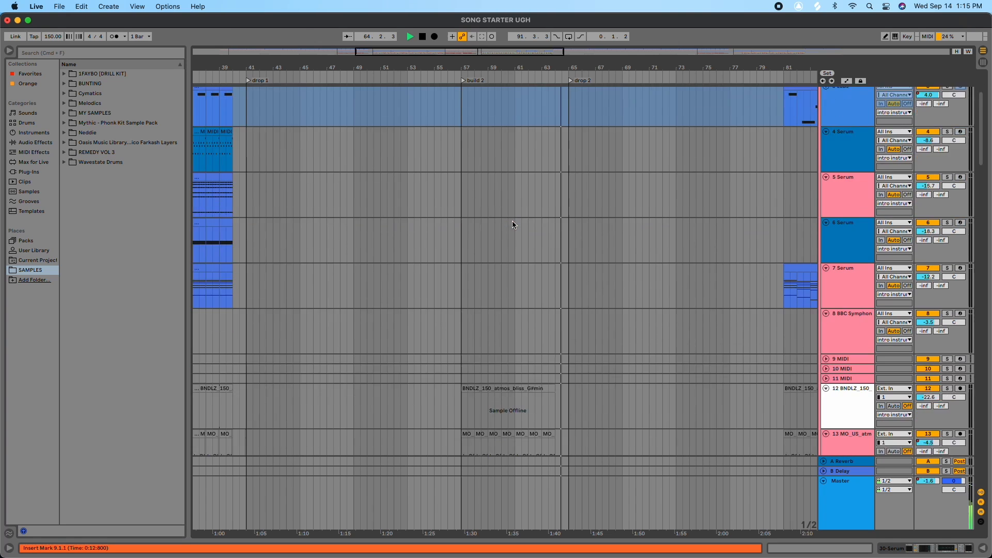
pyautogui.scroll(-10, 512, 221)
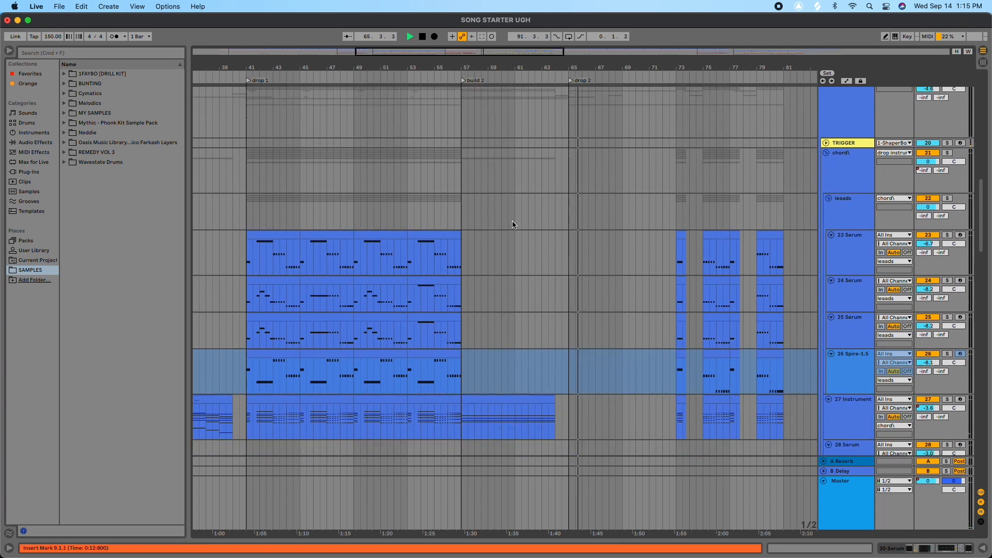
# - Listen through drop 2 and examine where the Serum and Spire lead clips drop out and return between bars 65 and 81
pyautogui.moveTo(698, 67); pyautogui.dragTo(539, 61)
pyautogui.scroll(10, 545, 187)
pyautogui.scroll(5, 545, 186)
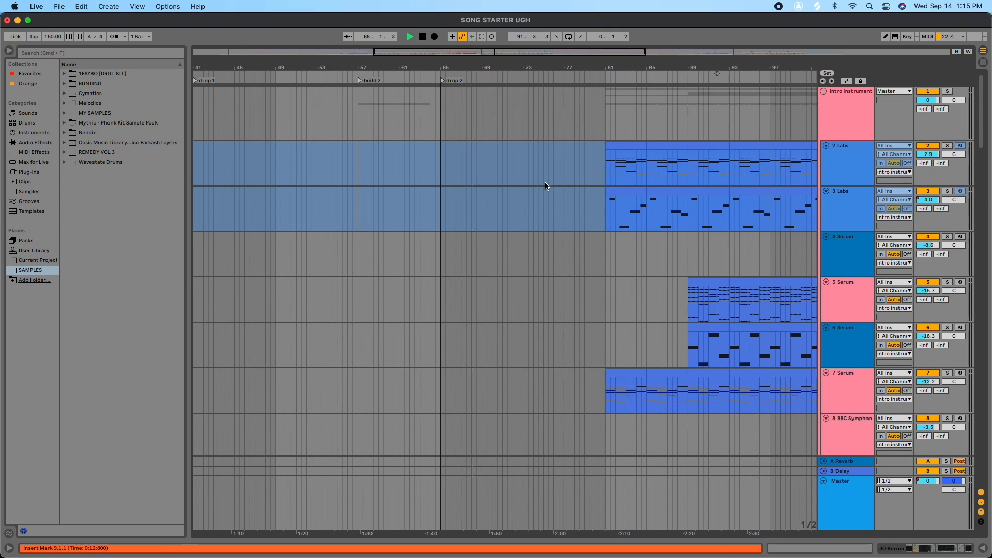
pyautogui.scroll(-15, 545, 186)
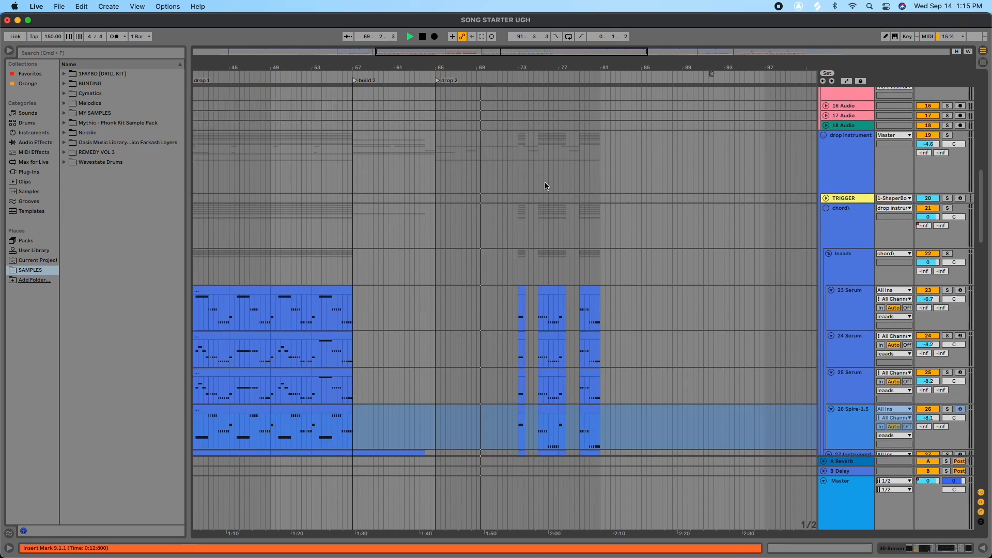
pyautogui.scroll(-8, 519, 194)
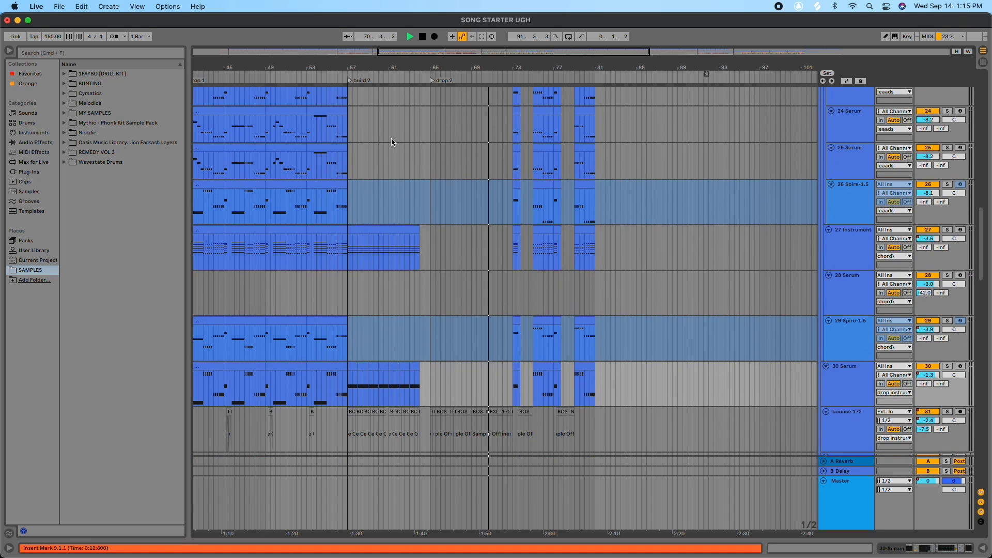
pyautogui.moveTo(476, 59); pyautogui.dragTo(506, 44)
pyautogui.scroll(20, 511, 142)
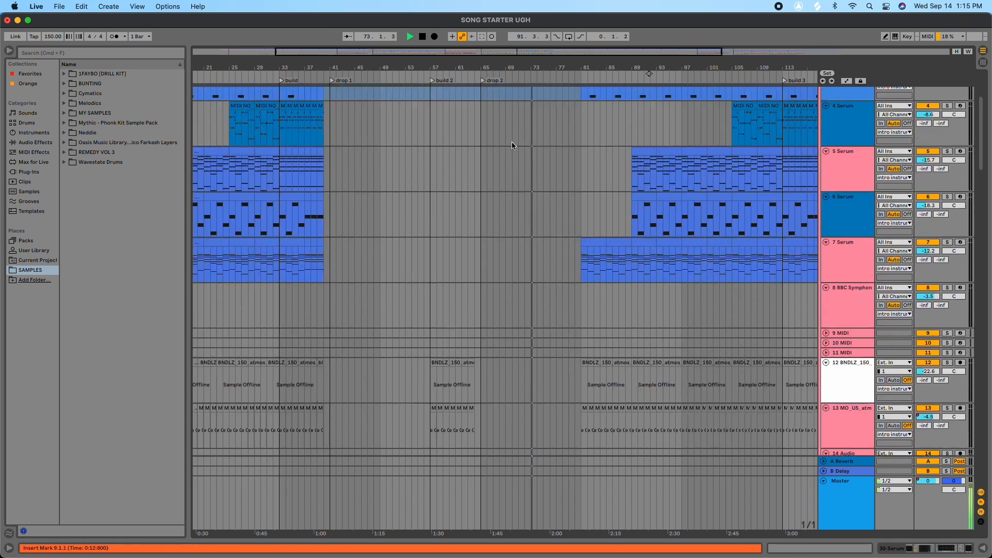
pyautogui.scroll(-20, 515, 147)
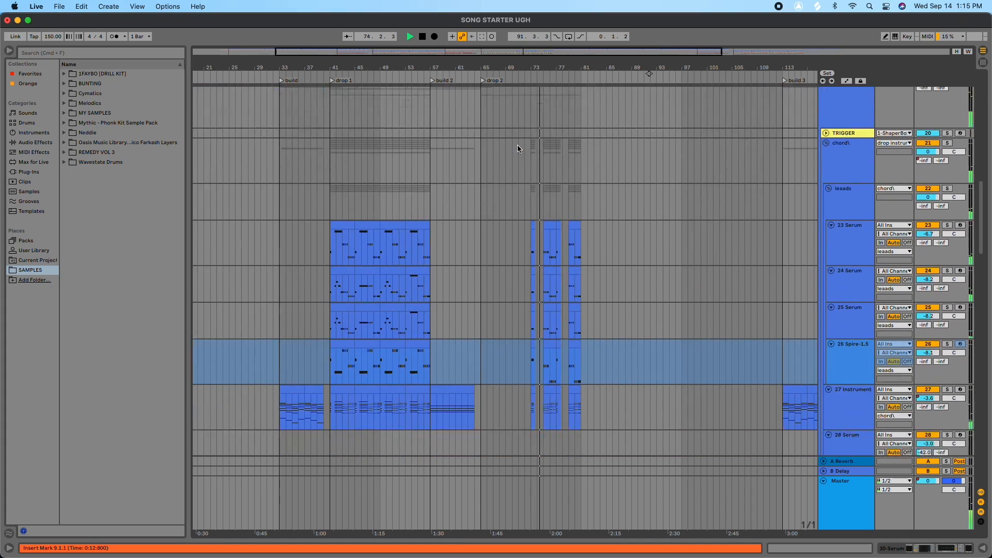
pyautogui.scroll(20, 517, 144)
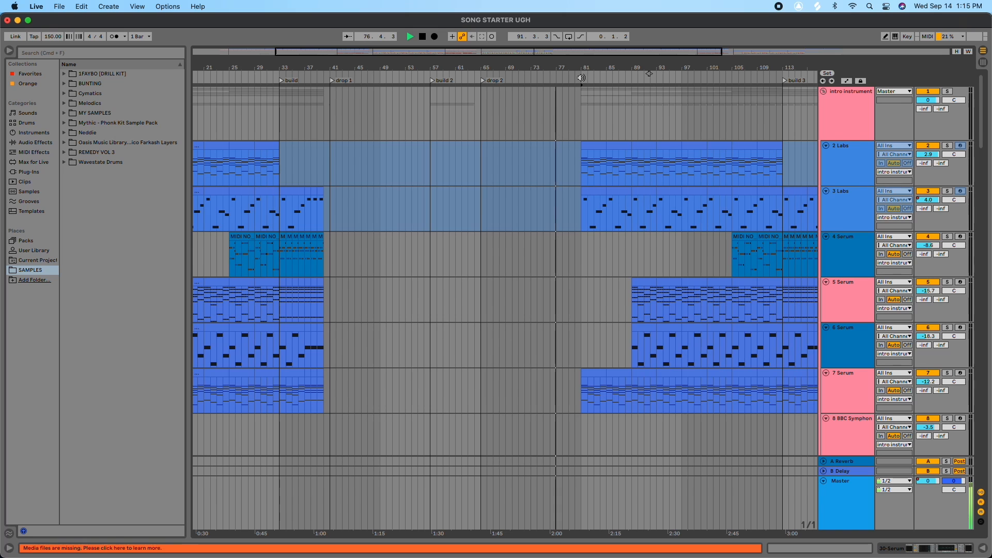
# - Audition the second melodic section from bar 81 through build 3 up to drop 3, following the Labs and Serum layers as they enter
pyautogui.hscroll(10, 609, 88)
pyautogui.scroll(-2, 610, 88)
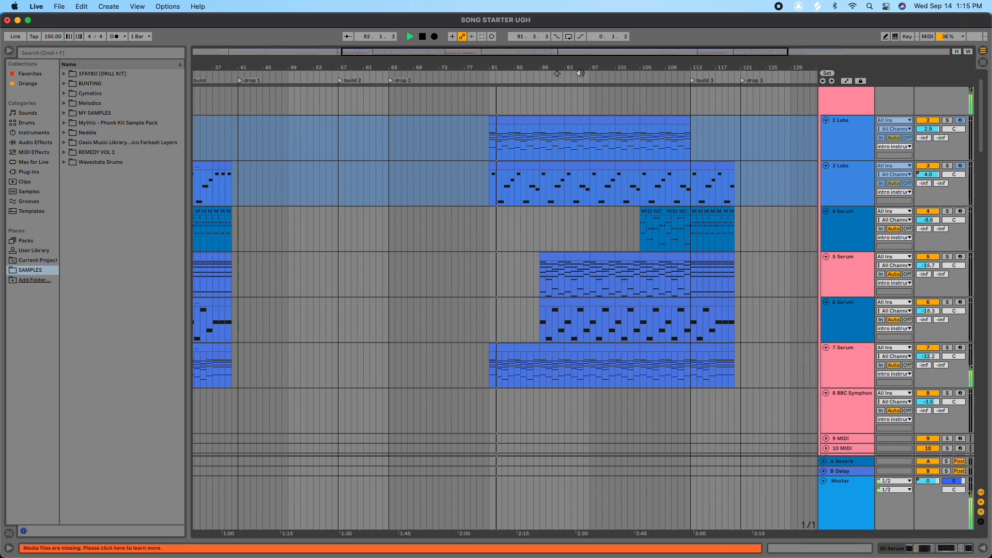
pyautogui.hscroll(1, 553, 110)
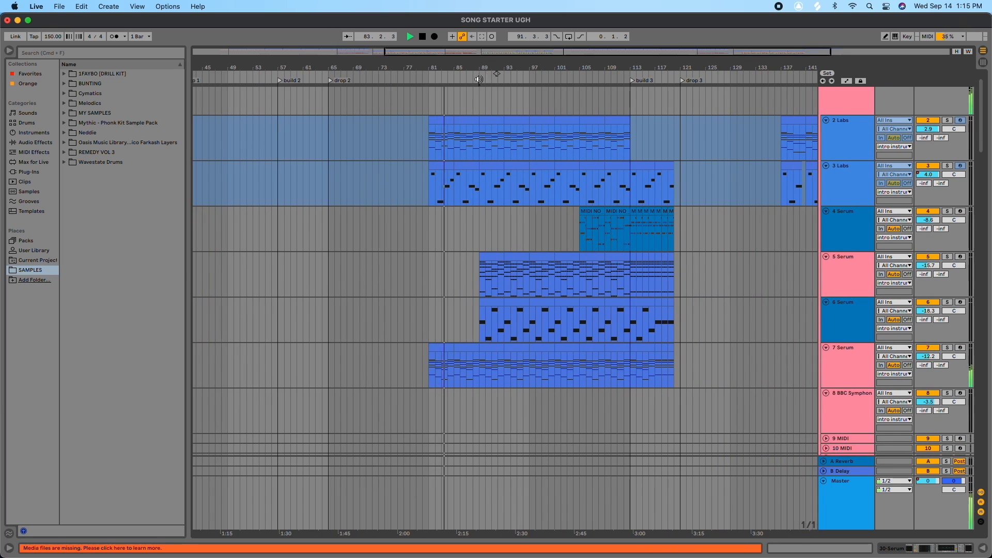
pyautogui.hscroll(10, 585, 117)
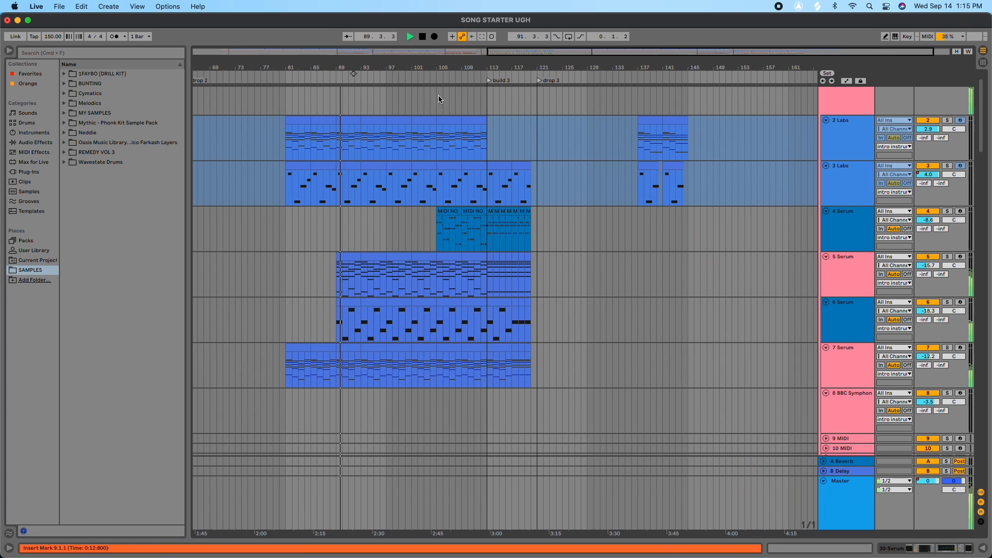
pyautogui.hscroll(2, 578, 119)
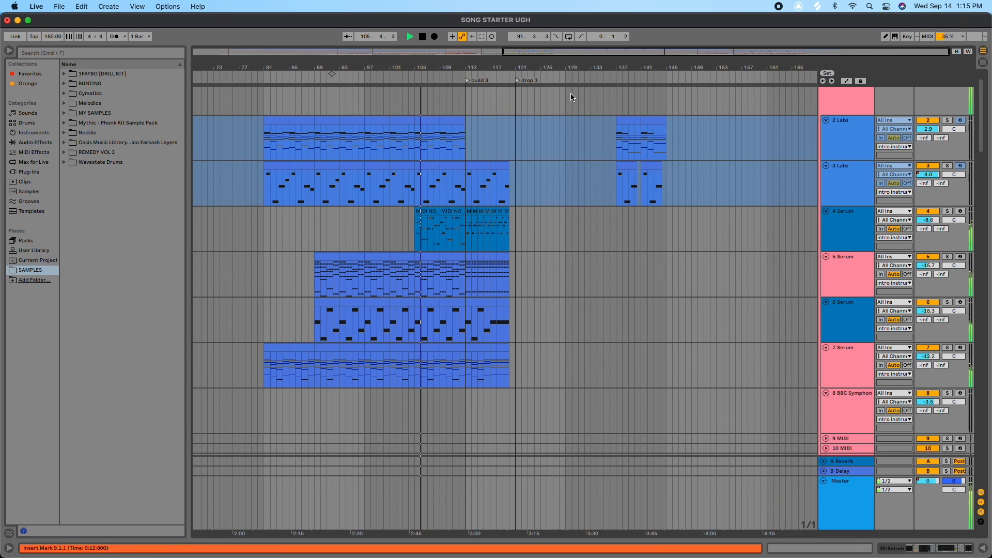
pyautogui.scroll(2, 548, 90)
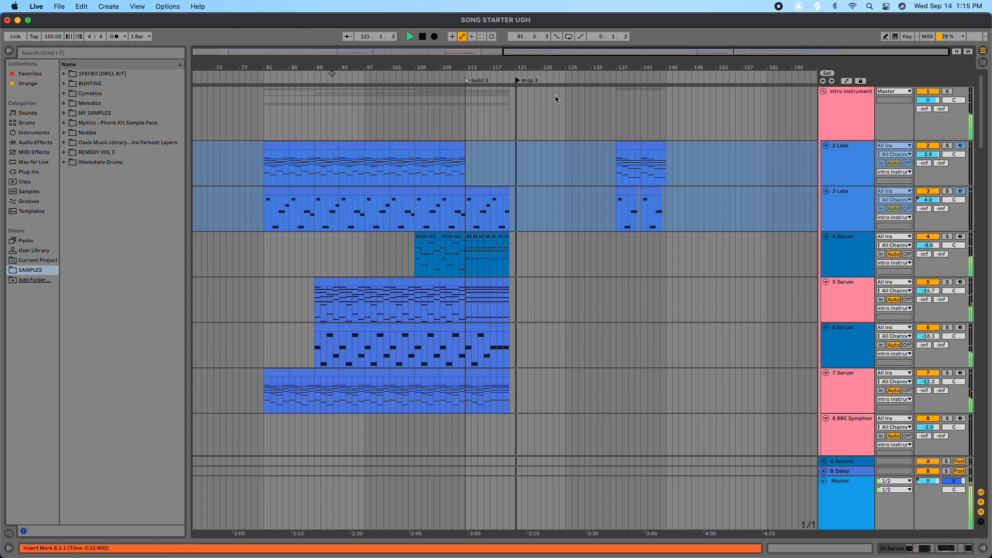
# - Listen to drop 3 while reviewing its audio, riser and drum group tracks against the intro instrument tracks
pyautogui.scroll(-20, 555, 95)
pyautogui.scroll(-10, 566, 155)
pyautogui.scroll(-8, 566, 156)
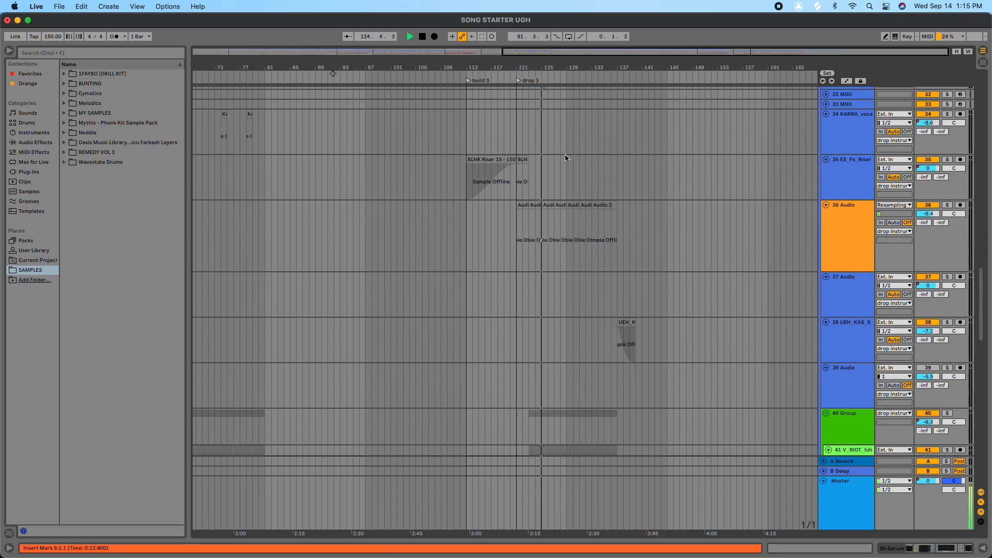
pyautogui.scroll(-12, 565, 155)
pyautogui.scroll(20, 566, 155)
pyautogui.scroll(10, 566, 156)
pyautogui.scroll(4, 565, 157)
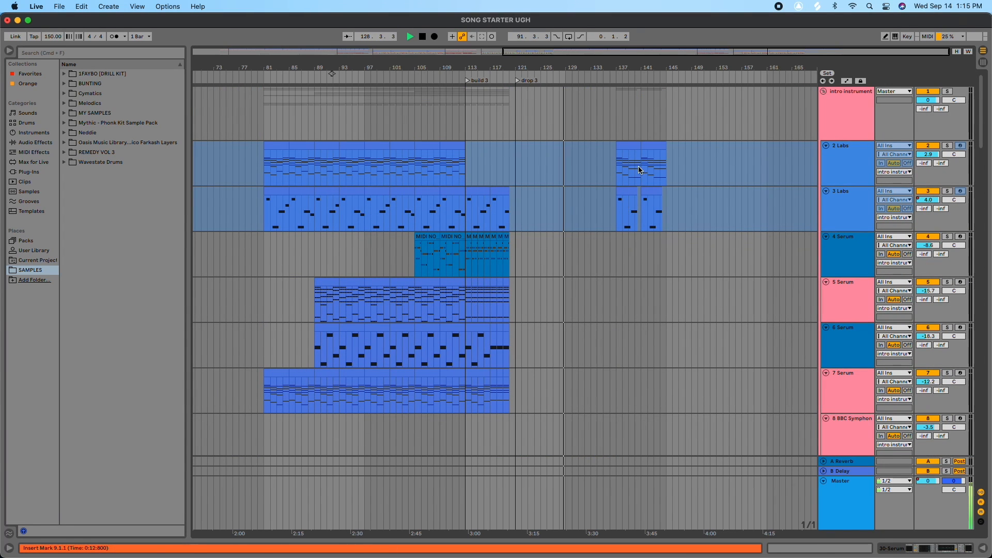
# - Play the outro from bar 137, check which tracks remain in it, and stop playback
pyautogui.click(616, 79)
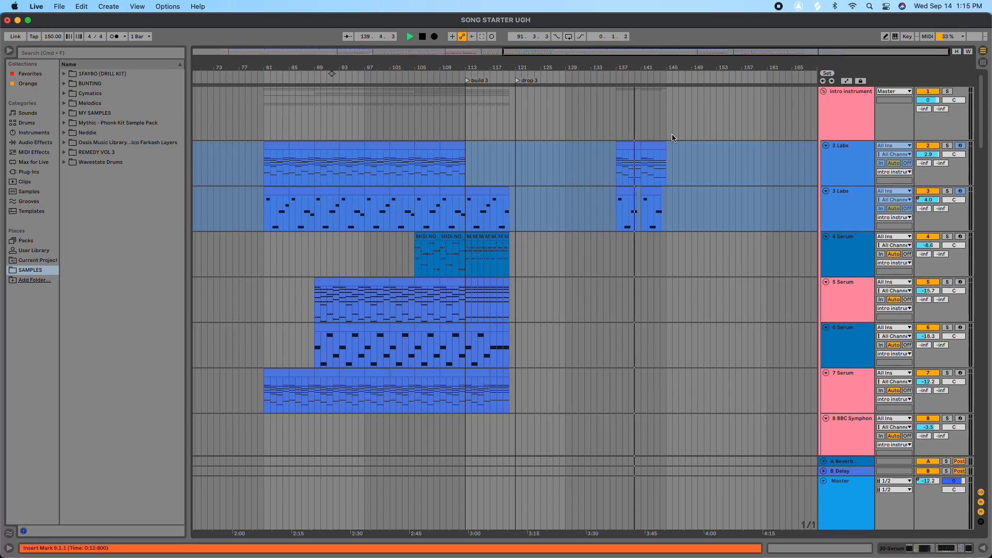
pyautogui.scroll(-15, 672, 134)
pyautogui.scroll(15, 672, 134)
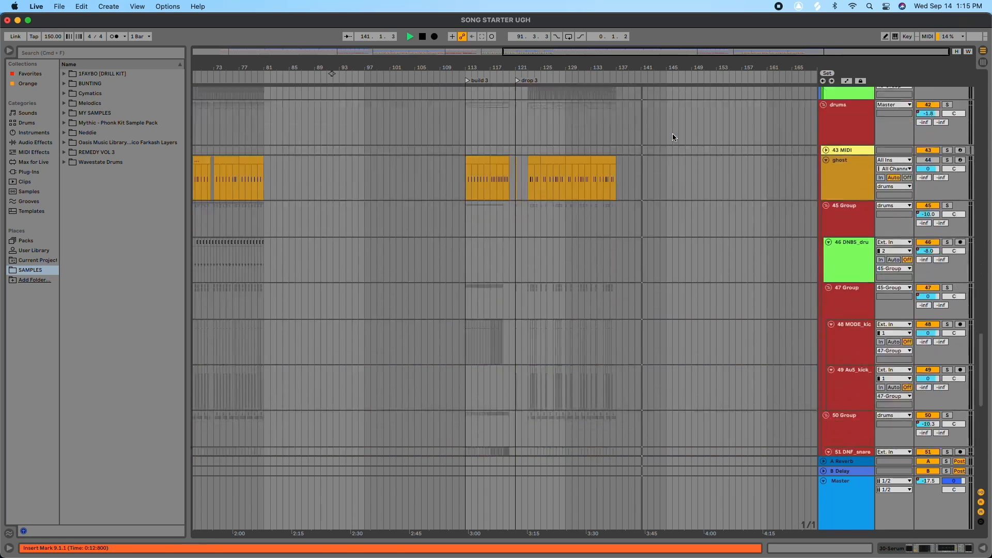
pyautogui.click(426, 37)
pyautogui.moveTo(420, 67); pyautogui.dragTo(419, 41)
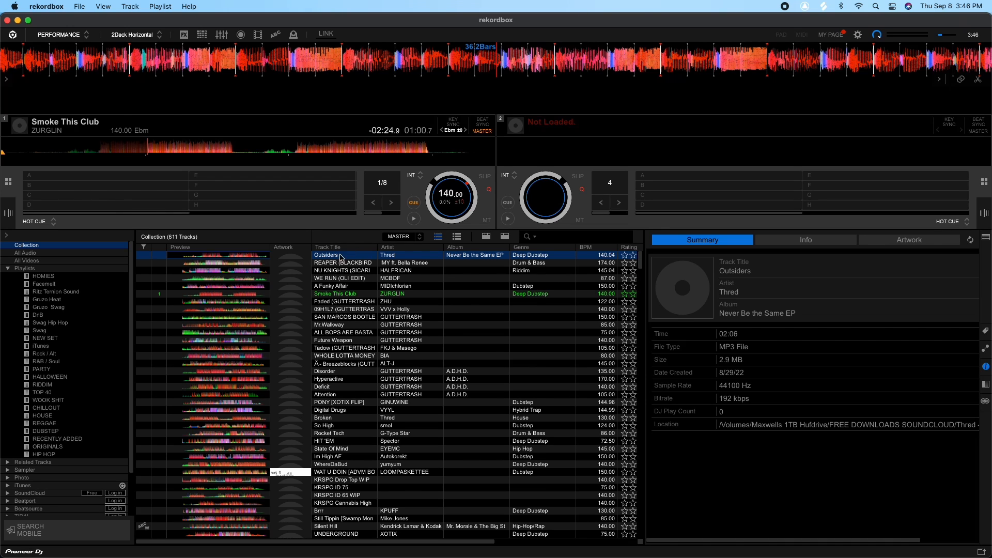
# - Switch to rekordbox, load the track Outsiders onto deck 1, and audition it from around its first drop
pyautogui.moveTo(350, 253); pyautogui.dragTo(255, 195)
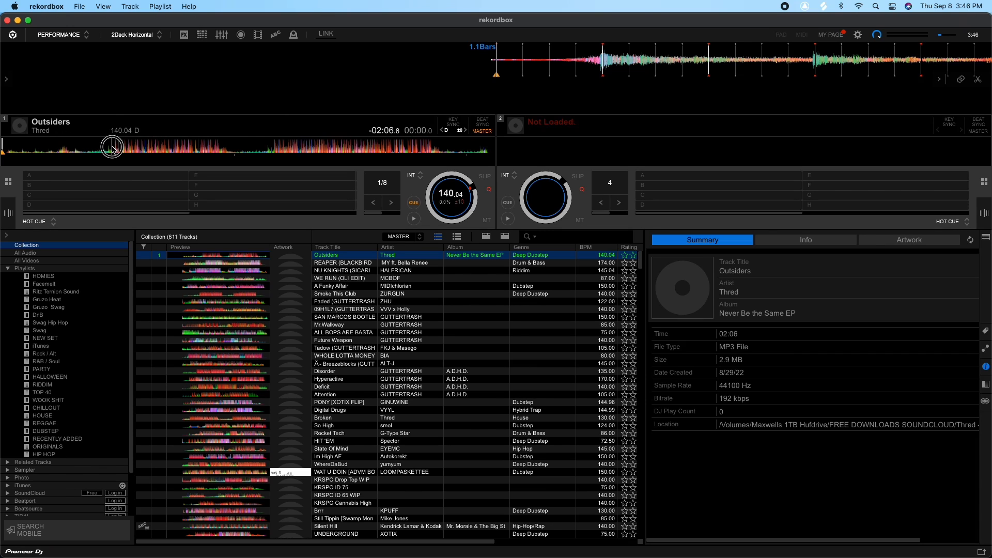
pyautogui.click(112, 148)
pyautogui.click(414, 219)
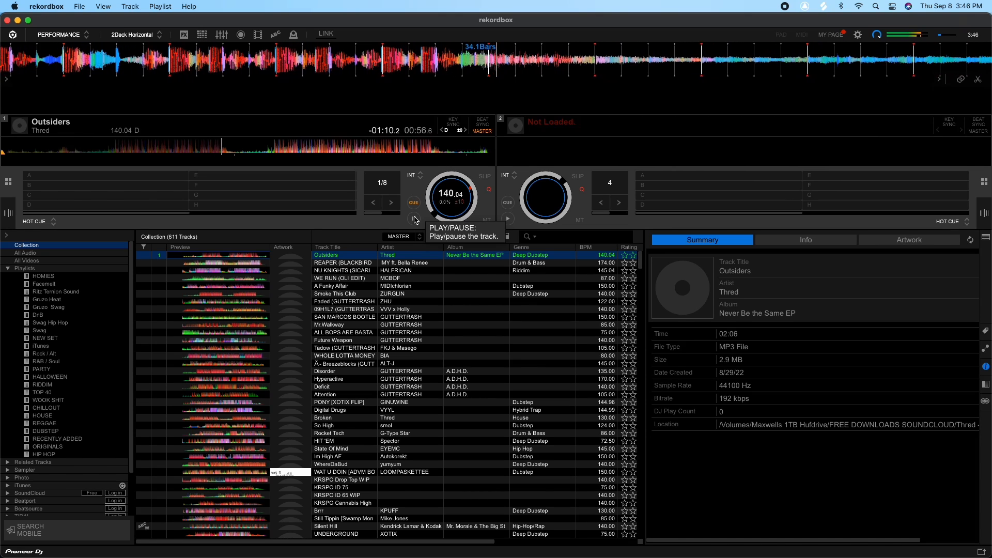
pyautogui.click(414, 219)
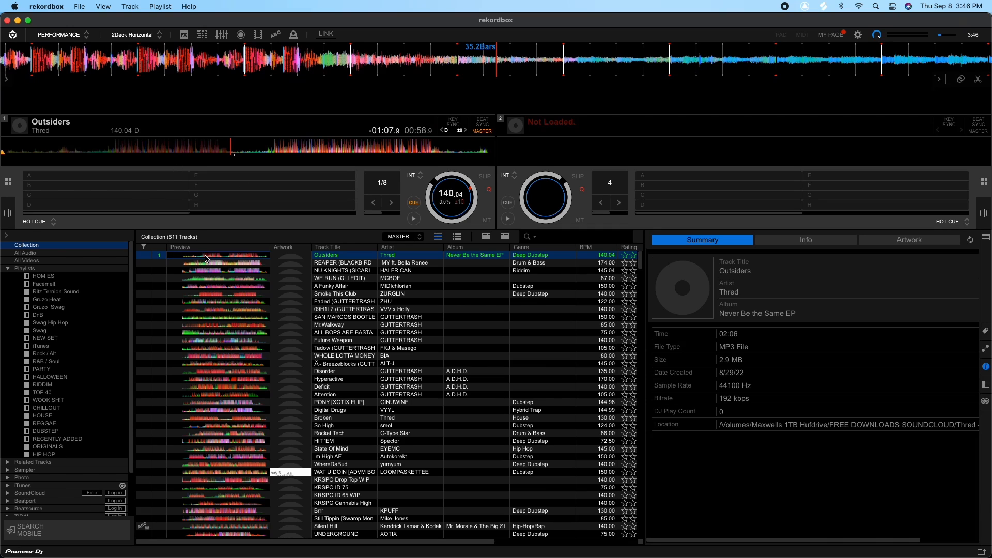
# - Set hot cue A at the start of the first drop, at 00:29, and play Outsiders from that cue
pyautogui.click(109, 147)
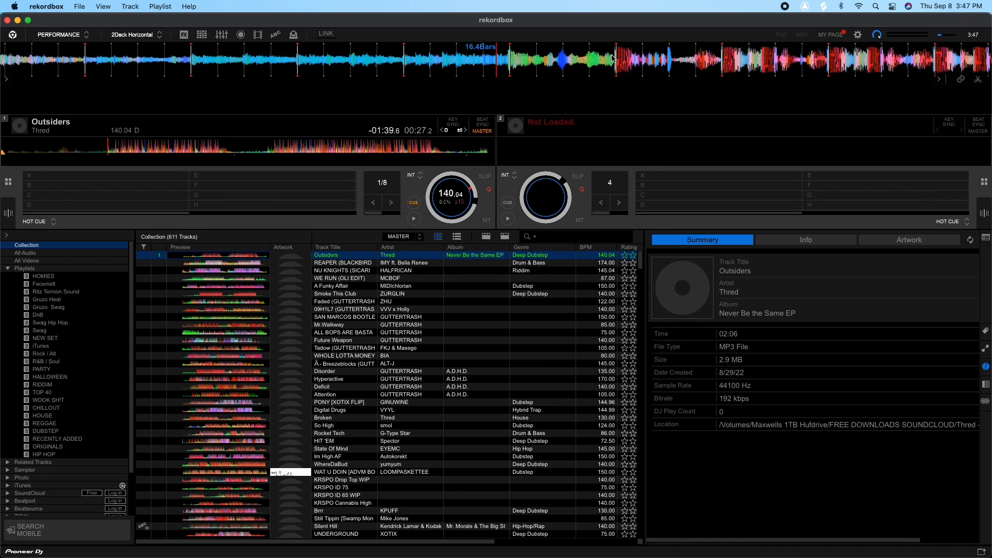
pyautogui.moveTo(613, 56); pyautogui.dragTo(492, 69)
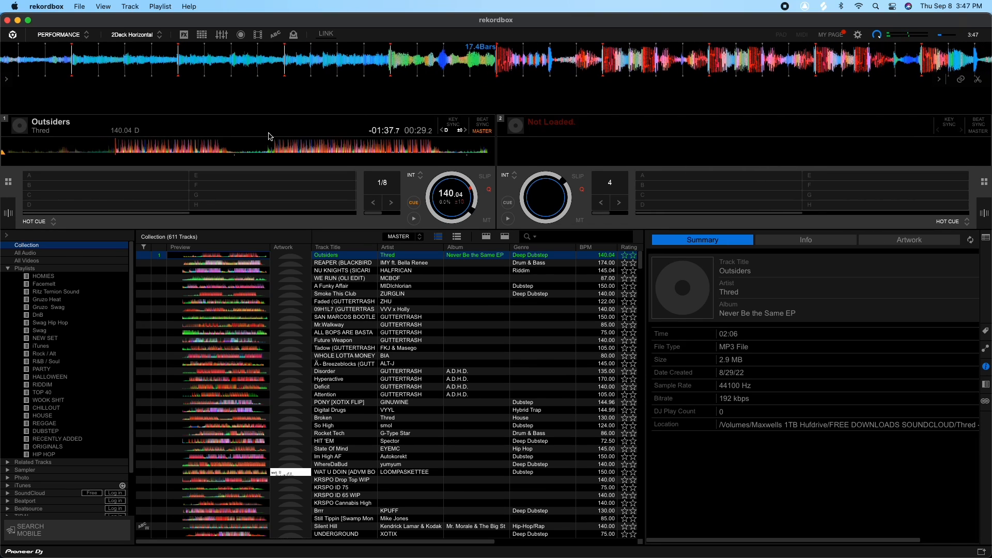
pyautogui.click(55, 178)
pyautogui.click(56, 178)
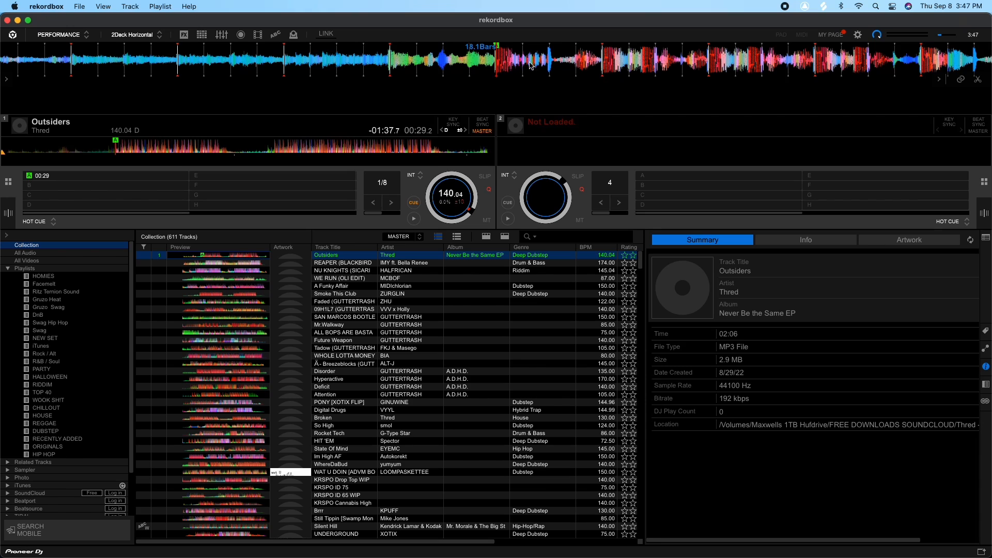
pyautogui.click(86, 179)
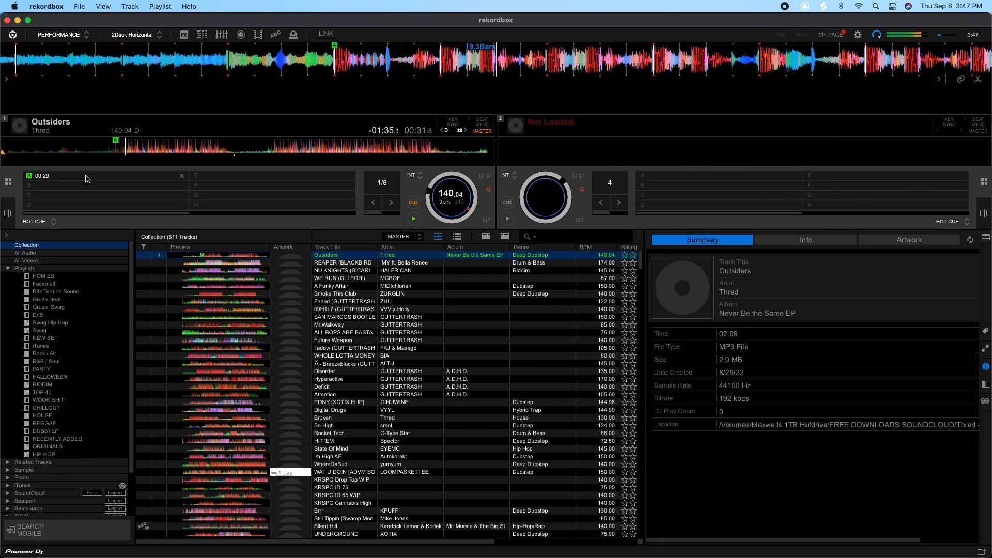
pyautogui.click(413, 219)
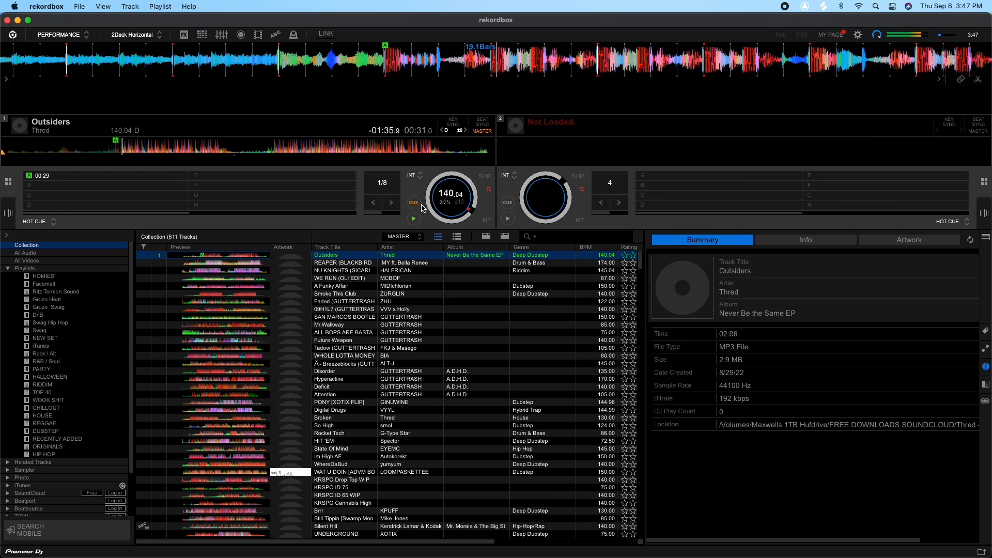
# - Set hot cue B at 00:30 in Outsiders, at the phrase following cue A, and colour it red
pyautogui.moveTo(469, 64); pyautogui.dragTo(535, 67)
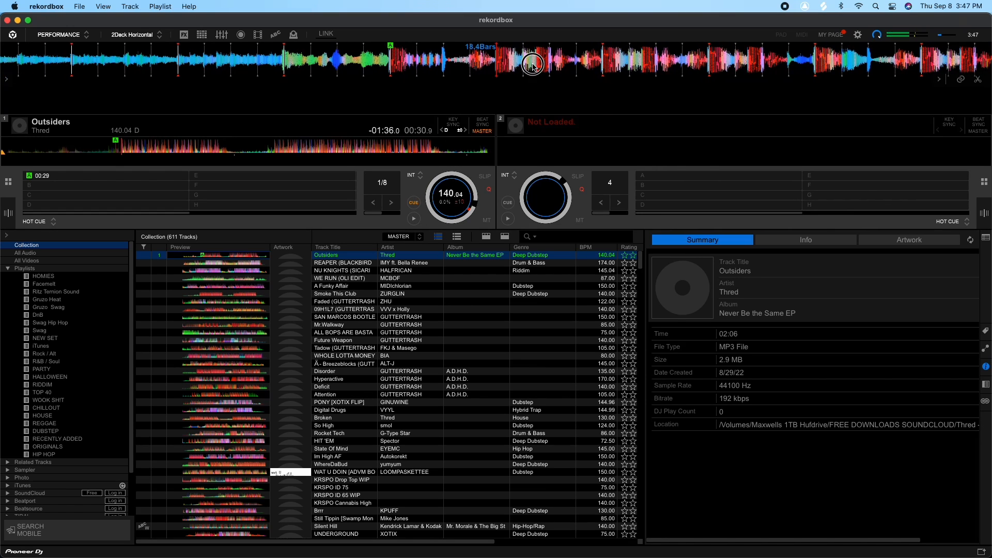
pyautogui.click(53, 186)
pyautogui.rightClick(53, 187)
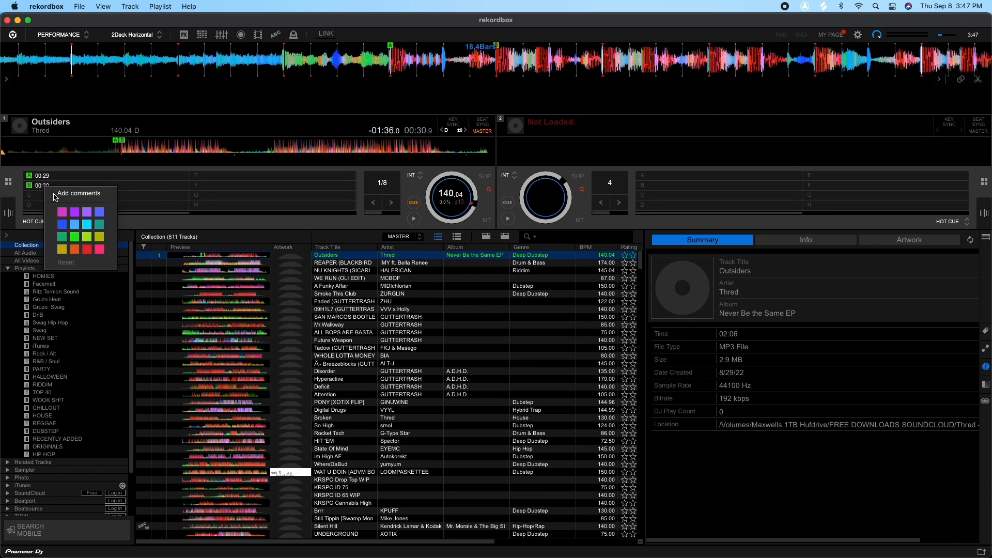
pyautogui.click(87, 250)
# - Play Outsiders alternately from hot cues A and B to compare the two opening phrases of the first drop
pyautogui.click(45, 176)
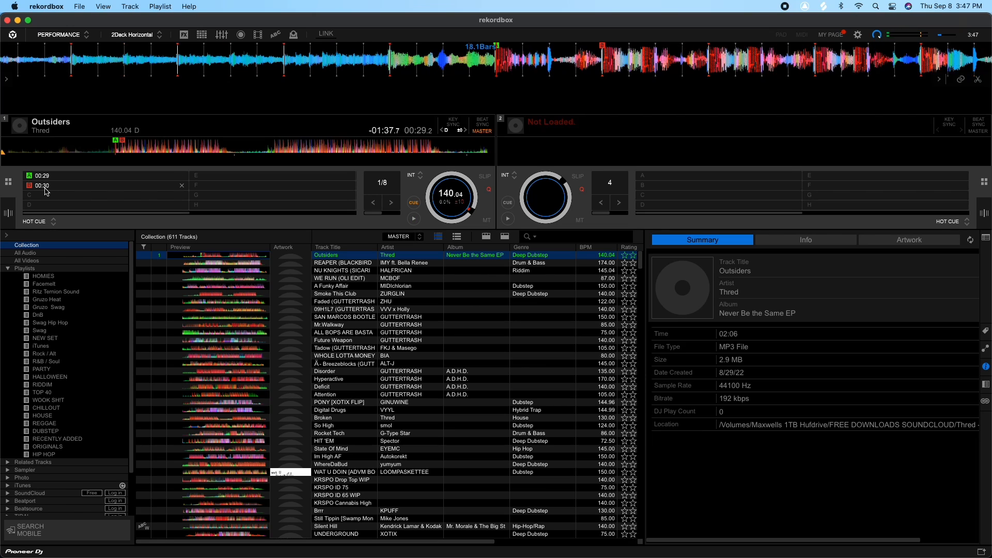
pyautogui.click(43, 187)
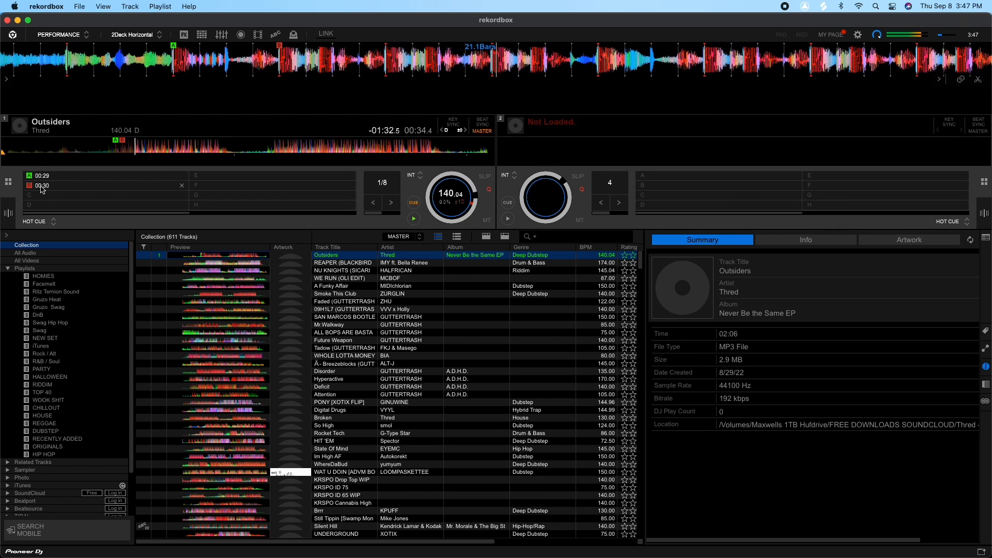
pyautogui.click(43, 188)
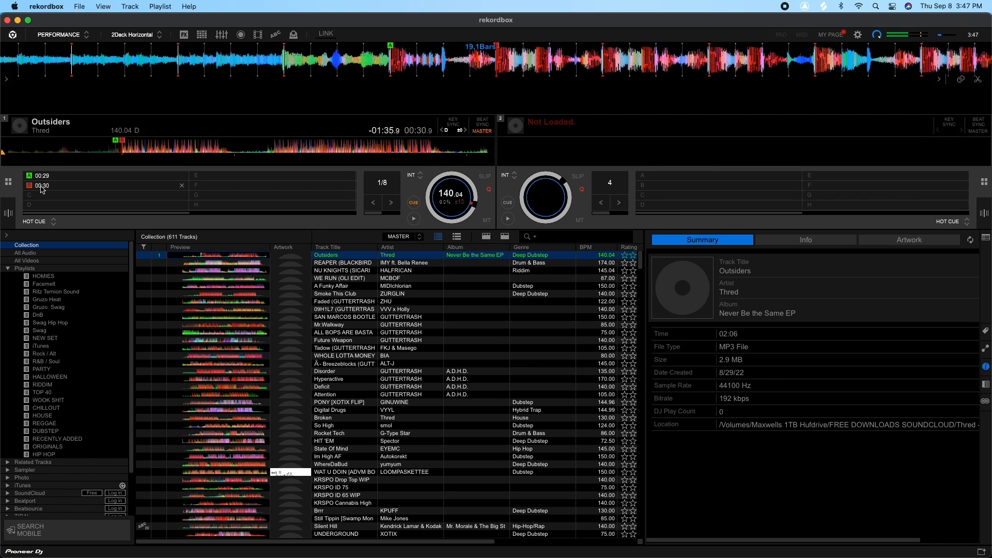
pyautogui.click(43, 177)
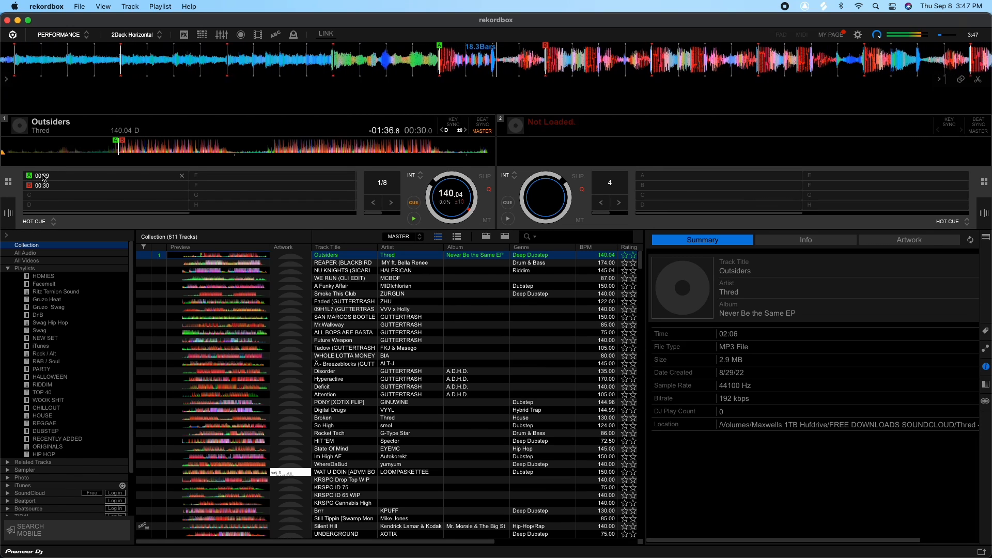
pyautogui.click(45, 188)
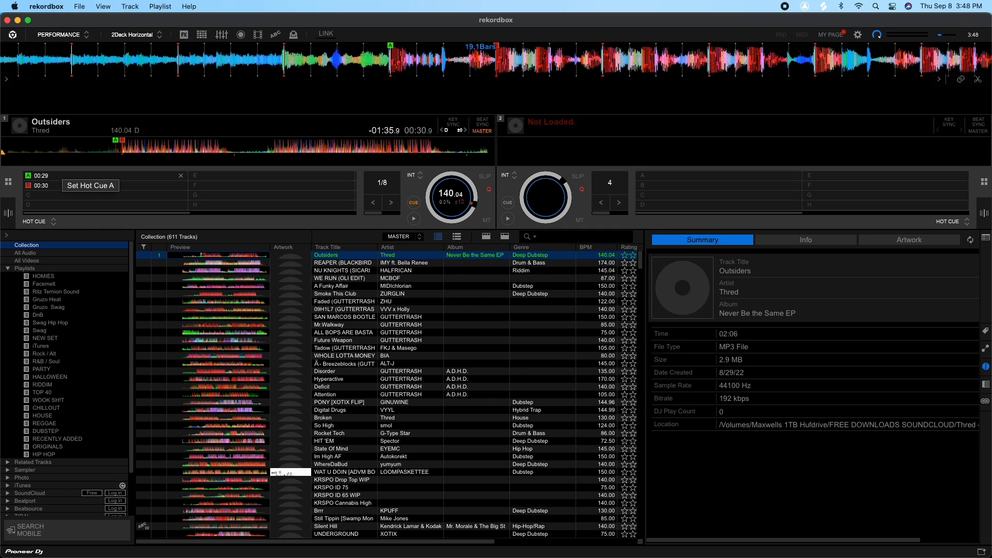
pyautogui.click(57, 176)
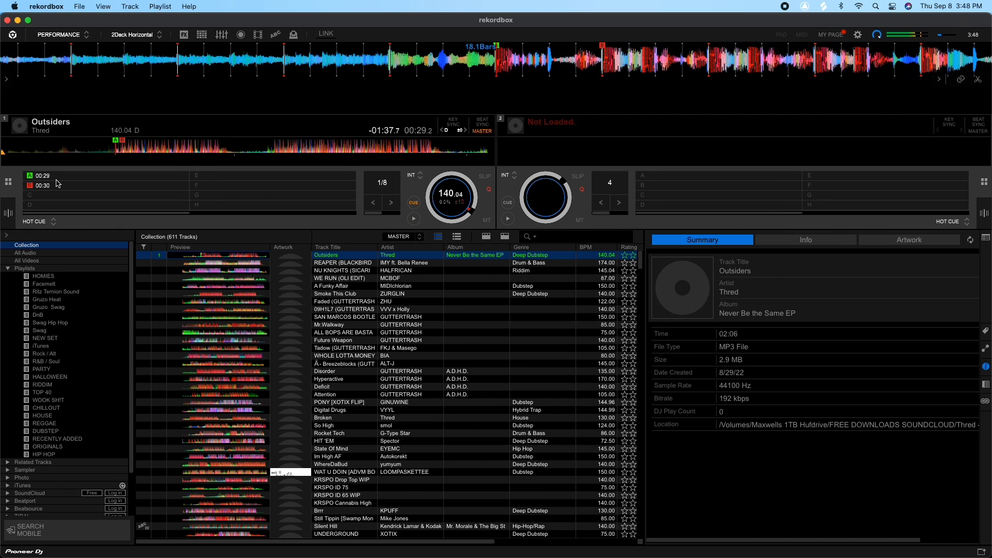
pyautogui.click(54, 187)
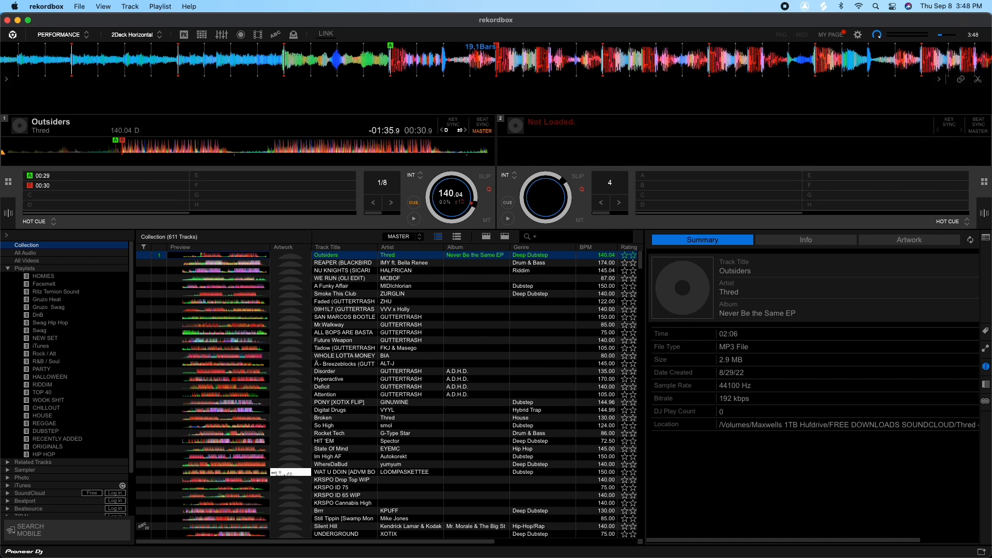
# - Scrub and replay the section between hot cues A and B, listening to how the first phrase leads into the second
pyautogui.click(413, 220)
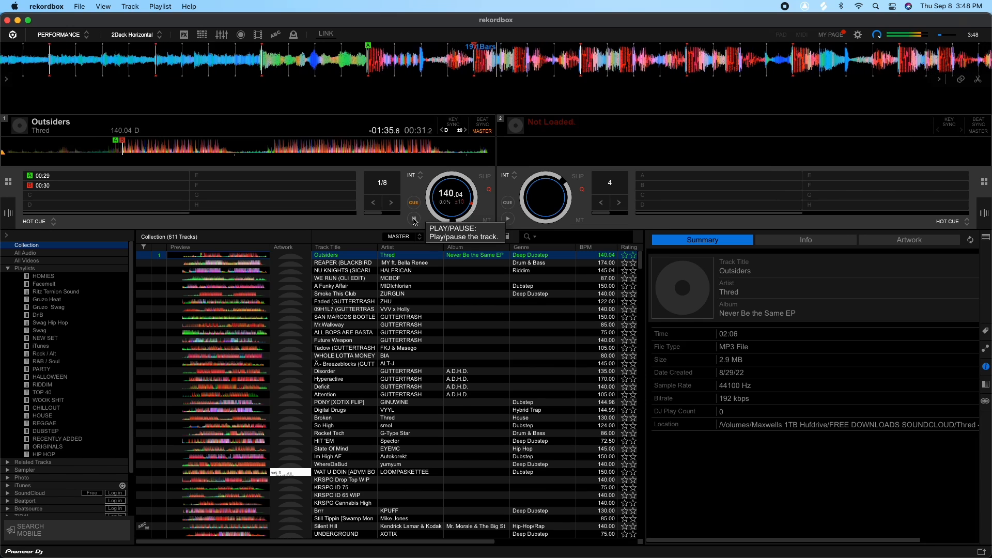
pyautogui.moveTo(399, 71); pyautogui.dragTo(491, 79)
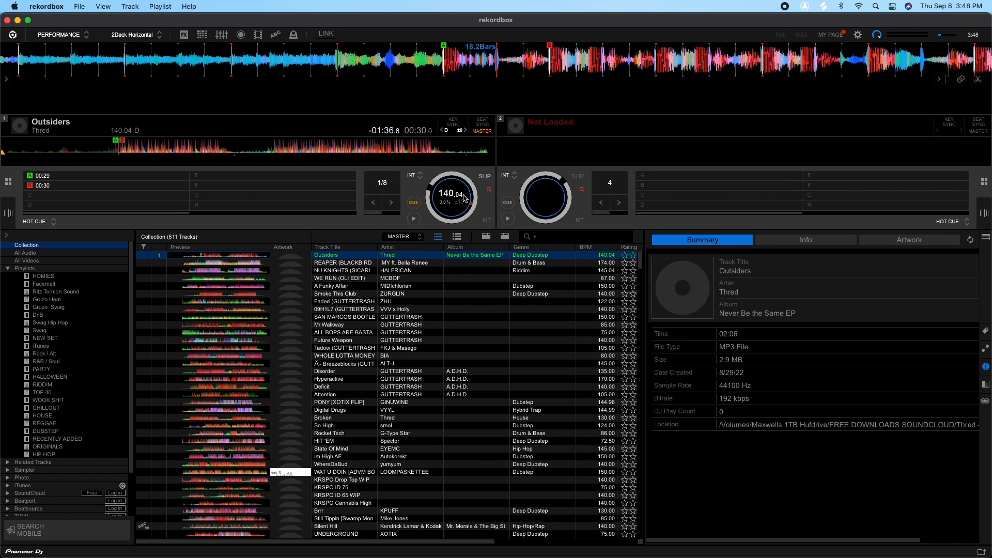
pyautogui.click(414, 219)
pyautogui.click(414, 221)
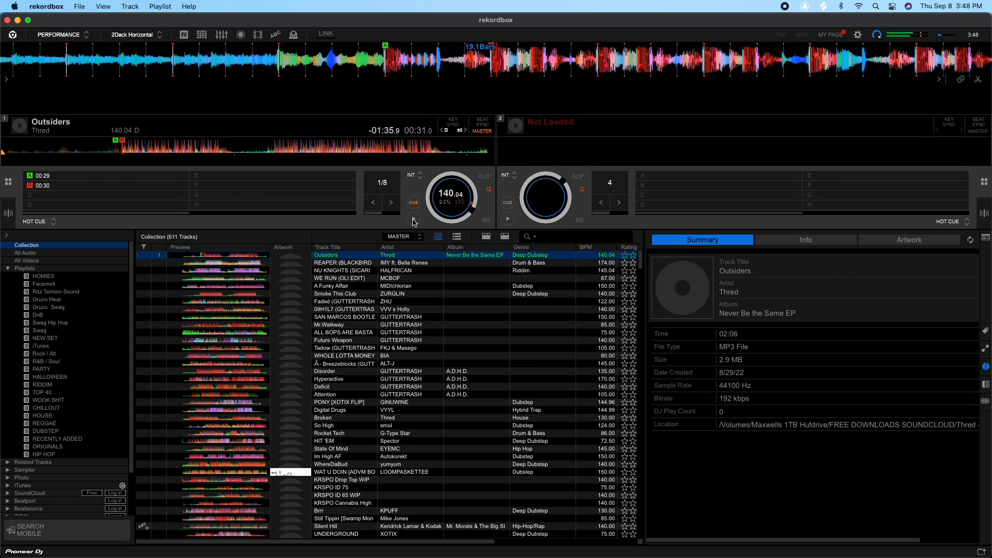
pyautogui.moveTo(433, 73)
pyautogui.mouseDown()
pyautogui.moveTo(401, 88)
pyautogui.moveTo(467, 70)
pyautogui.moveTo(592, 68)
pyautogui.mouseUp()
pyautogui.click(414, 219)
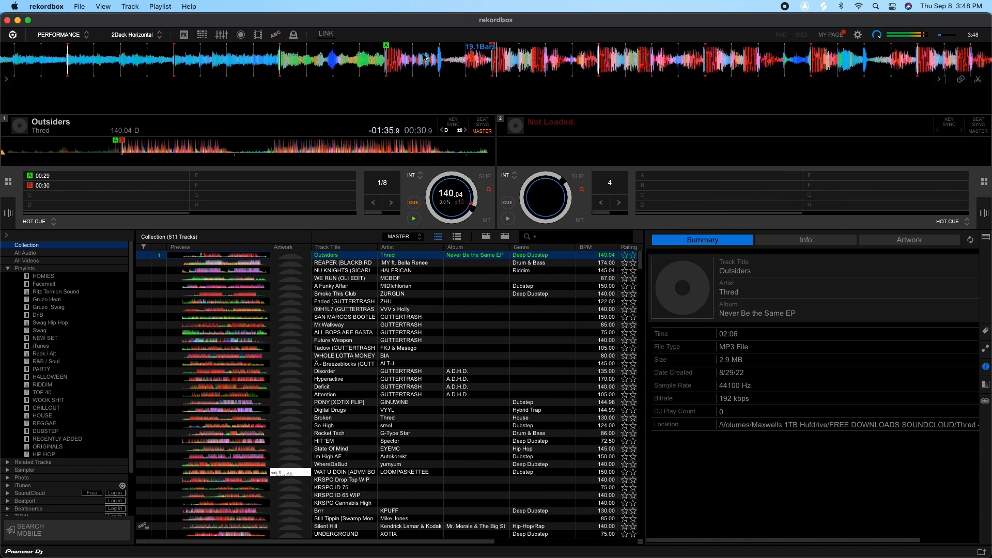
pyautogui.moveTo(360, 64); pyautogui.dragTo(377, 64)
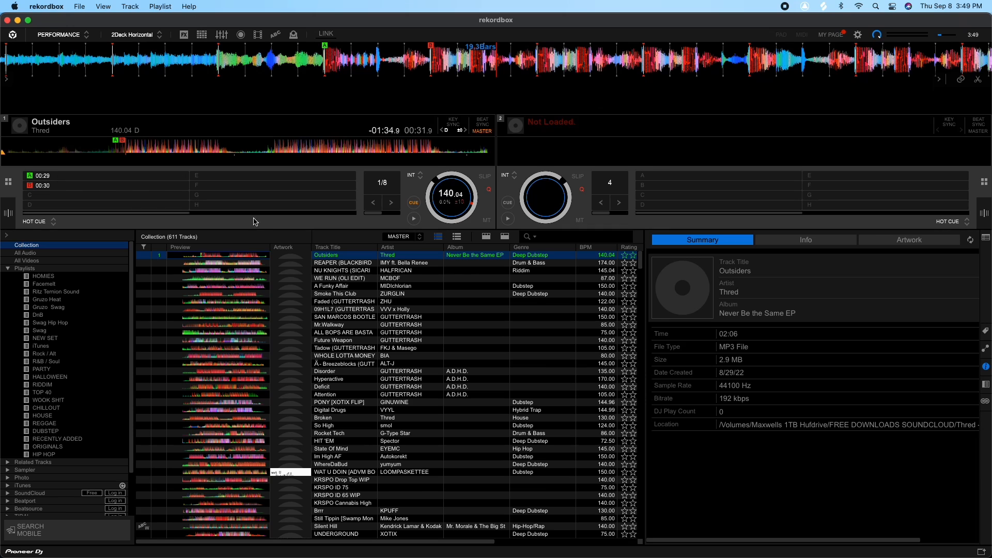
# - Play the first drop of Outsiders from hot cue A in sections, pausing at about 00:38 and 00:47
pyautogui.click(86, 178)
pyautogui.click(414, 219)
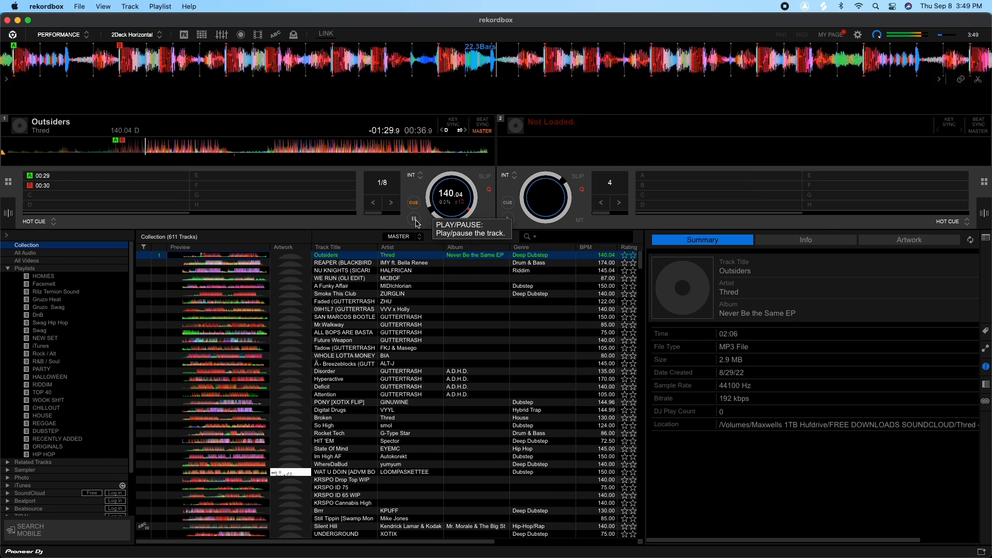
pyautogui.click(414, 220)
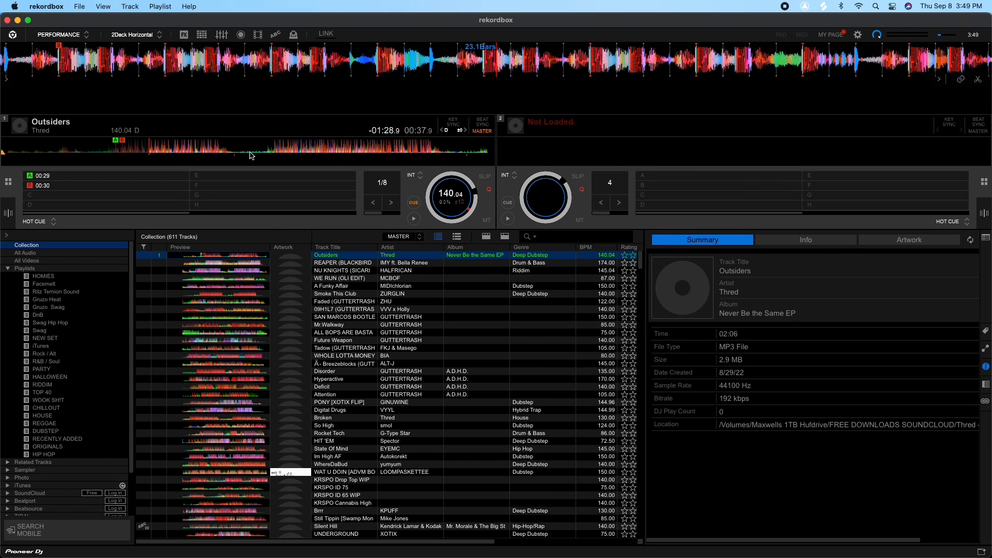
pyautogui.click(416, 220)
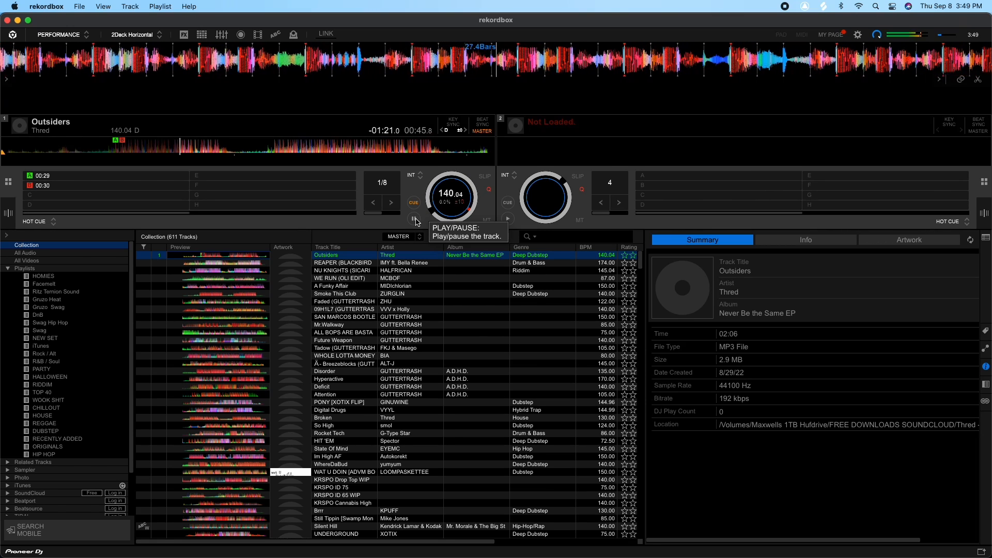
pyautogui.press('space')
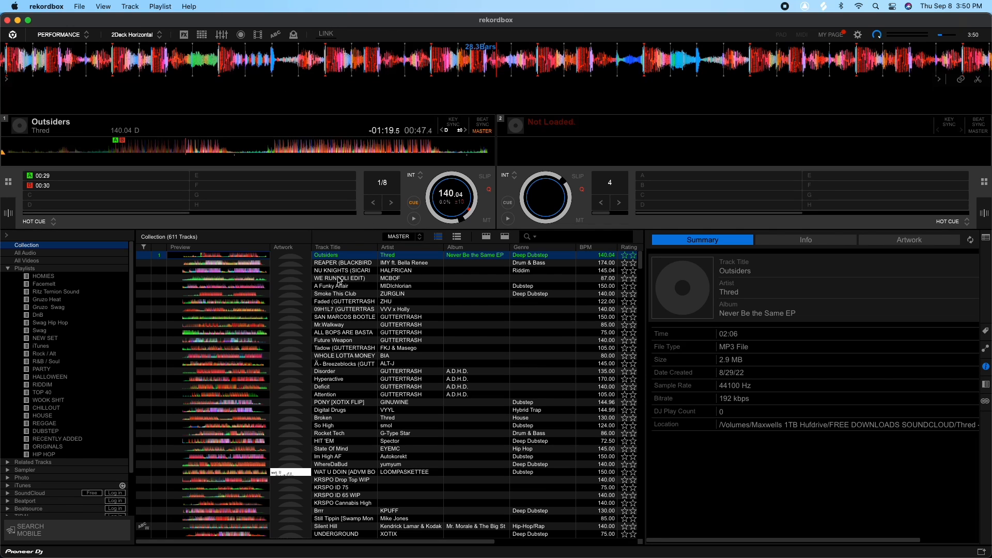
# - Load A Funky Affair onto deck 1, play it from the build before the drop near 01:03, and scrub through the drop
pyautogui.moveTo(338, 288); pyautogui.dragTo(264, 187)
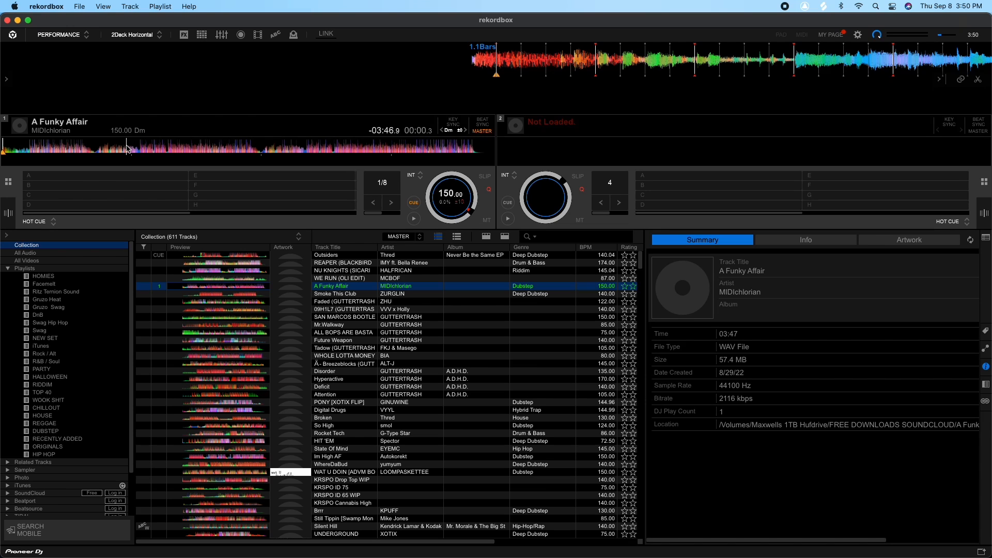
pyautogui.click(129, 149)
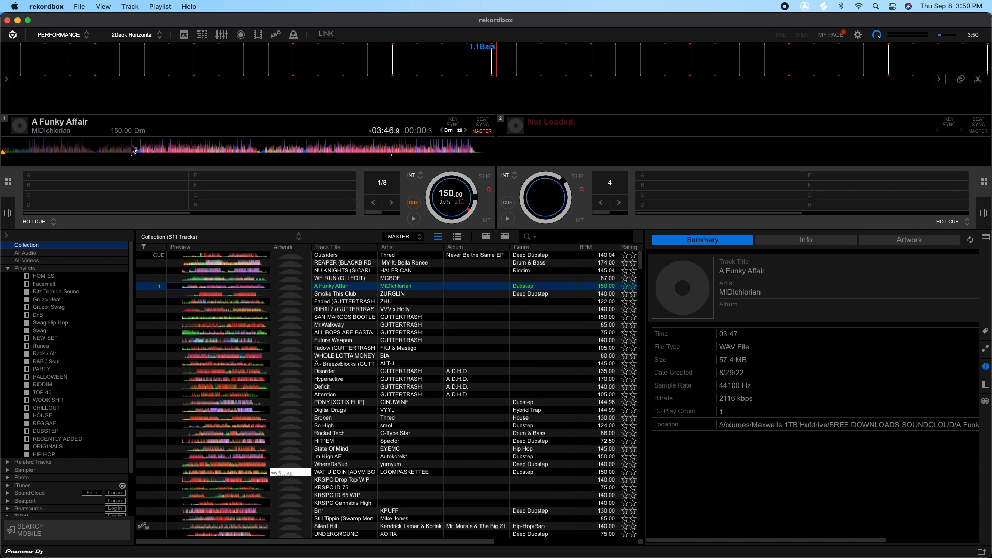
pyautogui.click(414, 219)
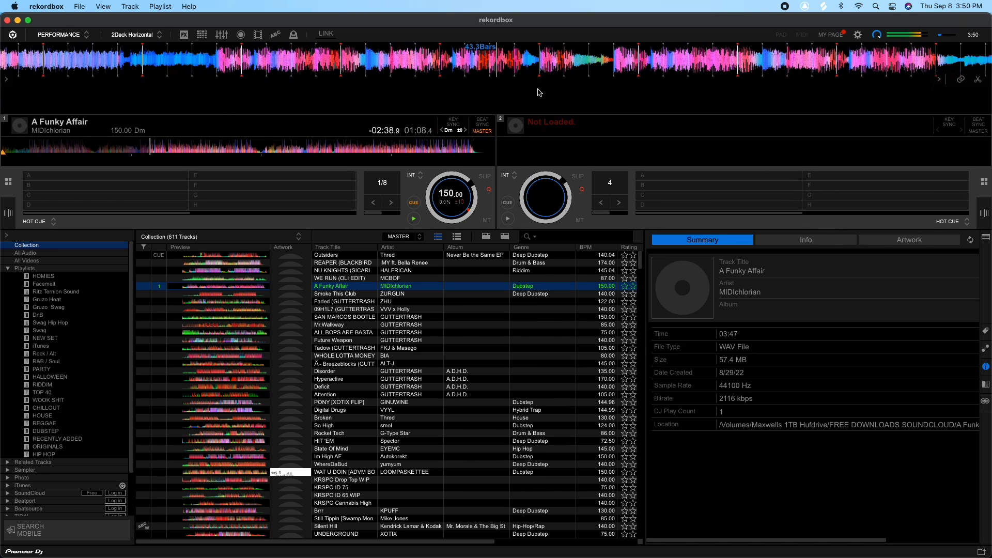
pyautogui.click(415, 219)
pyautogui.moveTo(460, 54); pyautogui.dragTo(540, 56)
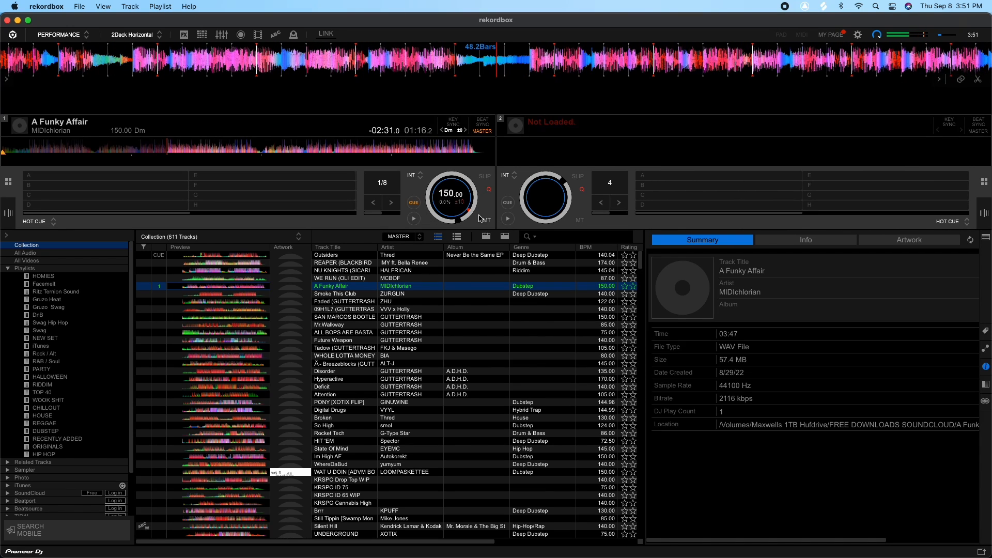
# - Set hot cue A at 01:03, where the drop of A Funky Affair starts, and play from that cue
pyautogui.click(125, 148)
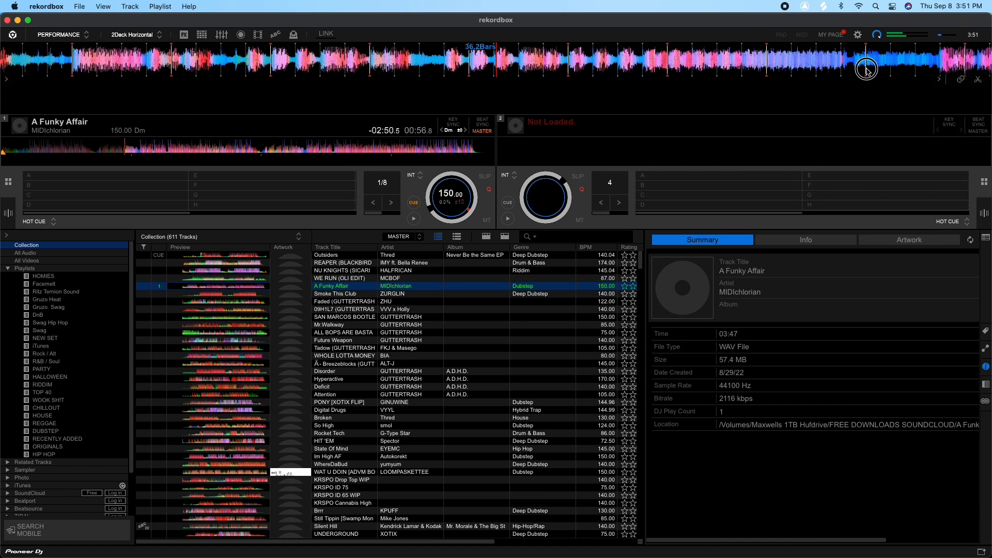
pyautogui.moveTo(872, 68); pyautogui.dragTo(825, 67)
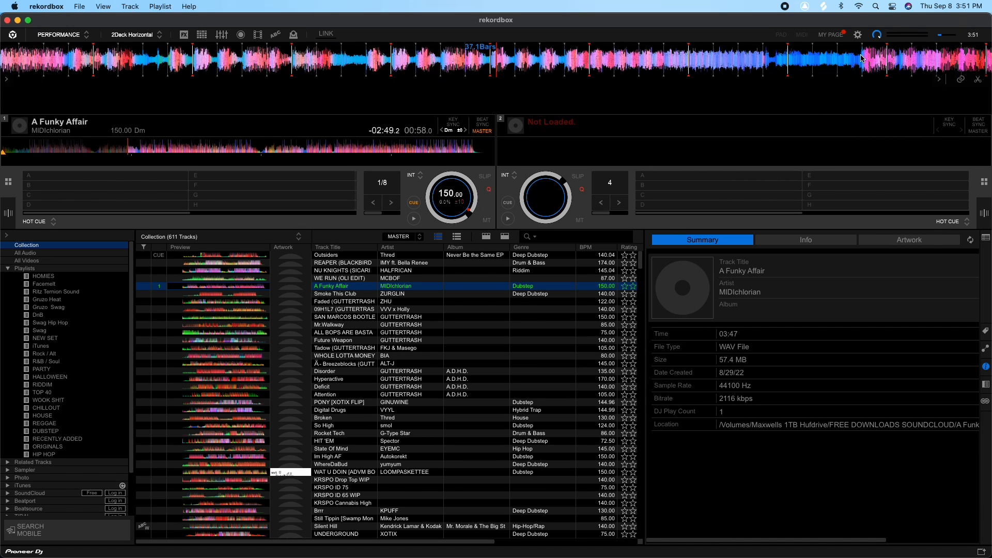
pyautogui.moveTo(838, 59); pyautogui.dragTo(495, 72)
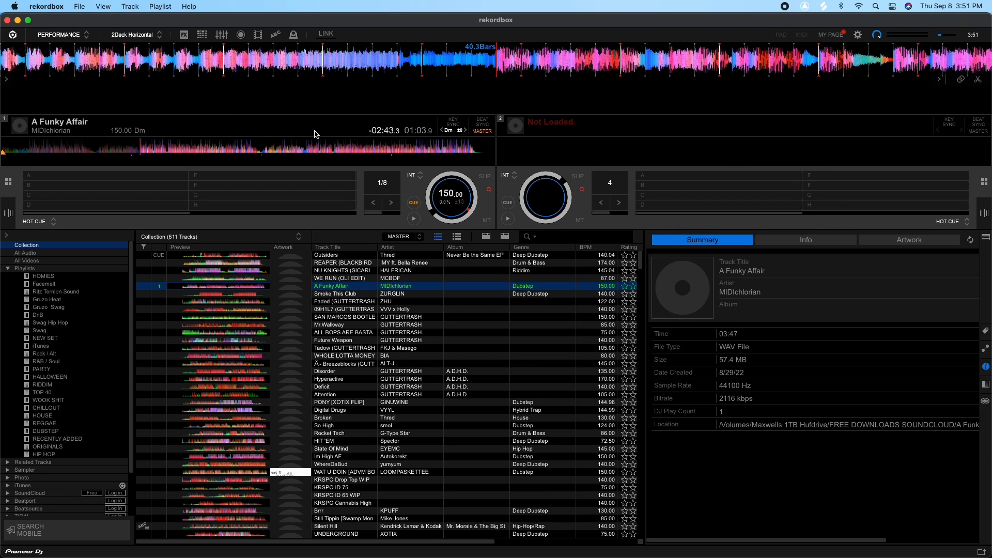
pyautogui.click(42, 182)
pyautogui.click(43, 180)
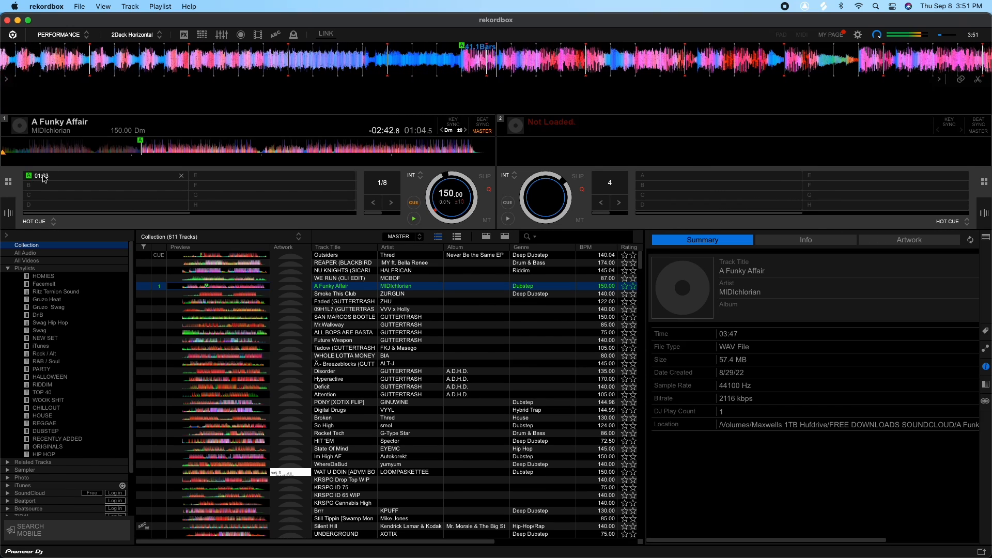
pyautogui.click(46, 179)
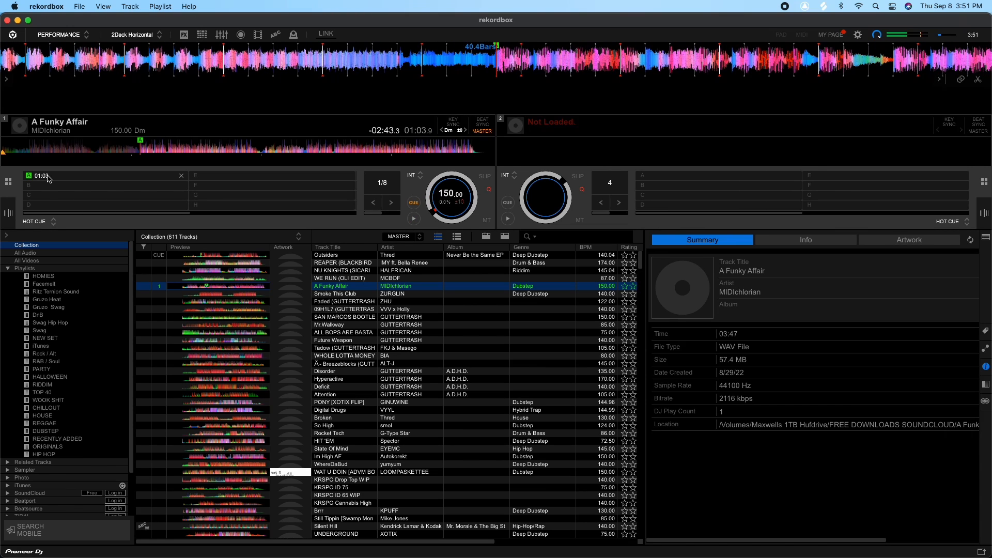
# - Set hot cue B at 01:04 in A Funky Affair and audition the drop's opening from the two cues
pyautogui.click(415, 220)
pyautogui.click(415, 219)
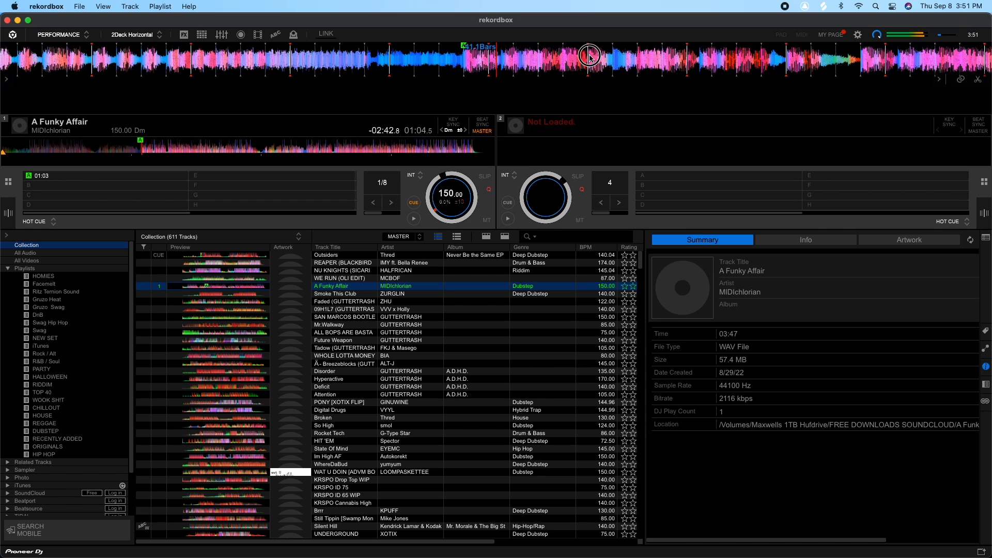
pyautogui.click(53, 186)
pyautogui.click(53, 186)
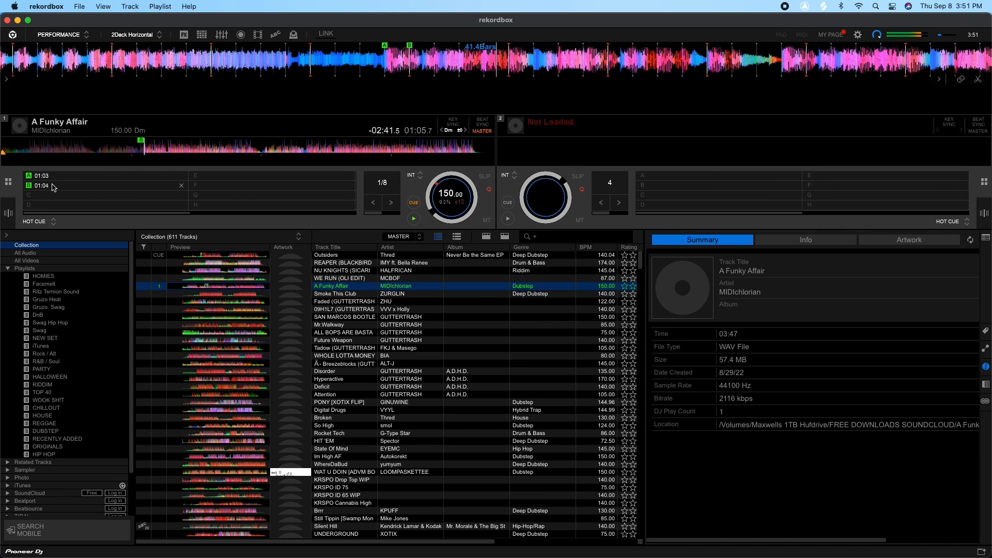
pyautogui.click(54, 186)
pyautogui.click(52, 186)
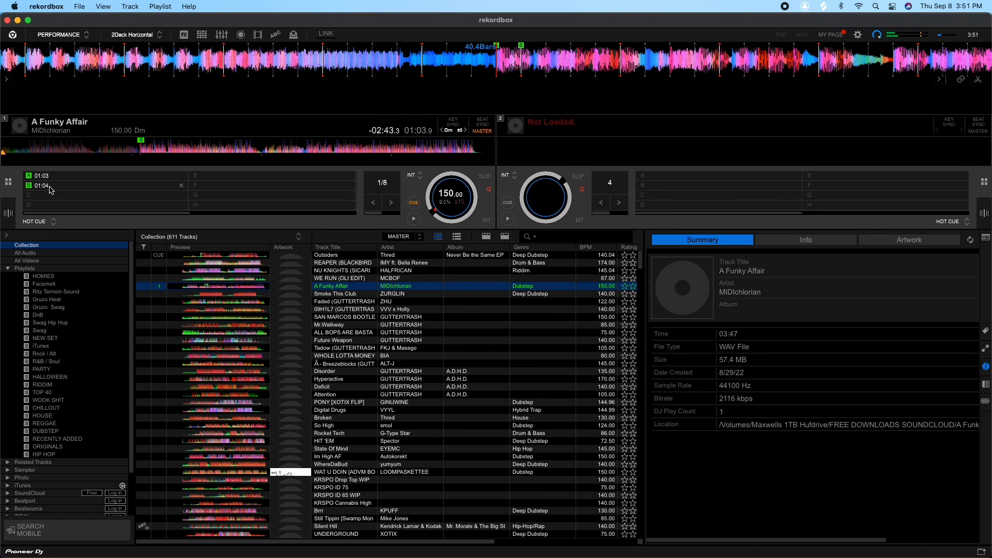
pyautogui.click(52, 187)
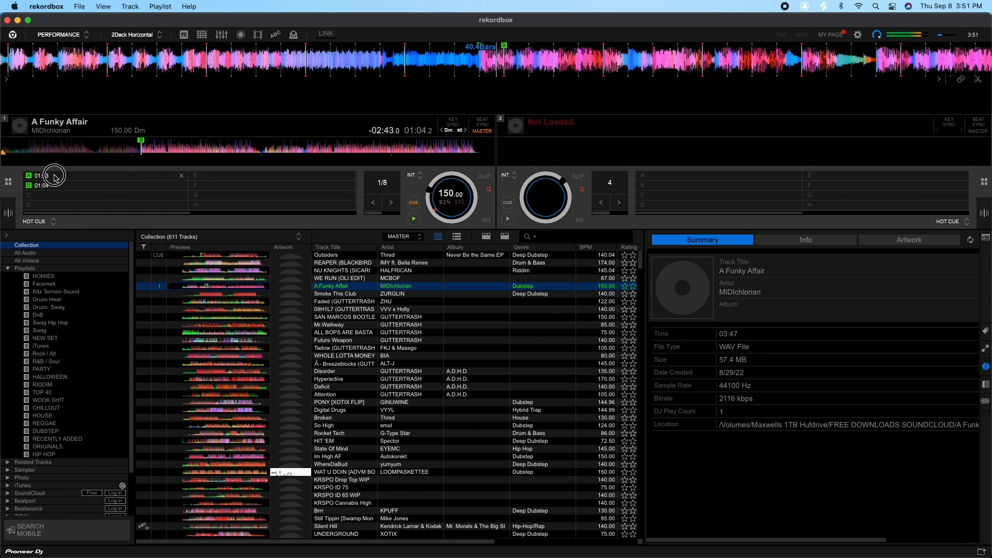
# - Colour hot cue B of A Funky Affair red
pyautogui.click(41, 185)
pyautogui.rightClick(41, 185)
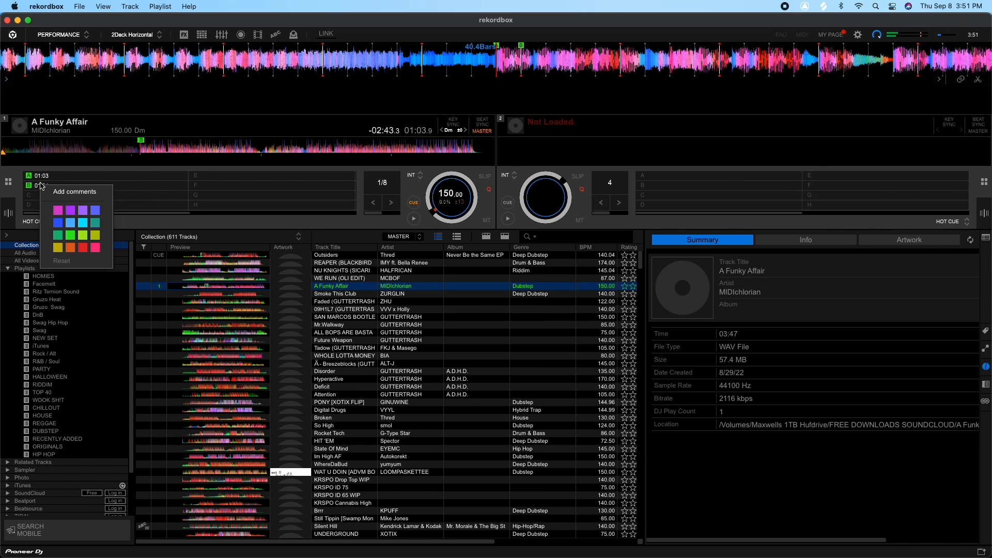
pyautogui.click(81, 248)
# - Play A Funky Affair from hot cue B and set hot cue C at 01:05, near the end of the red waveform phrase
pyautogui.click(40, 187)
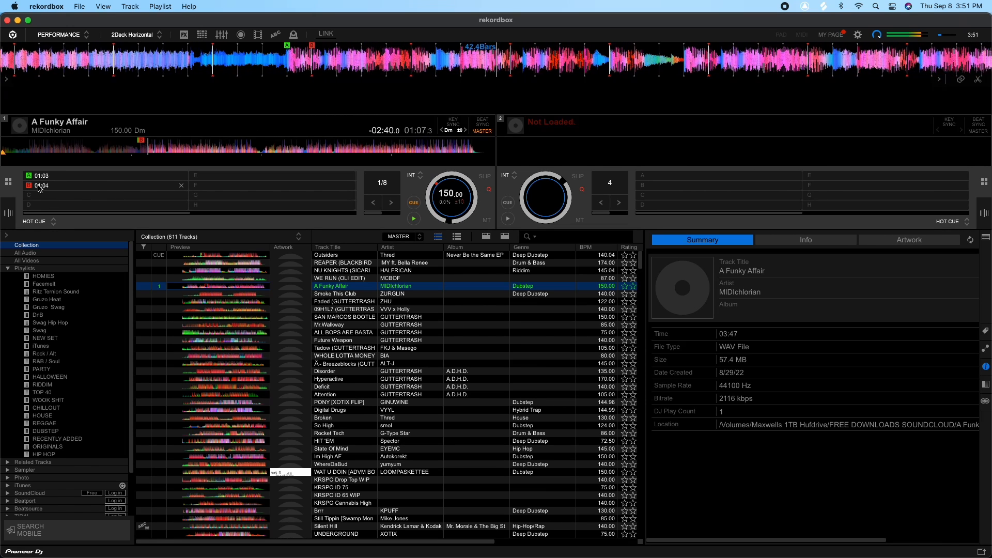
pyautogui.moveTo(569, 64); pyautogui.dragTo(505, 77)
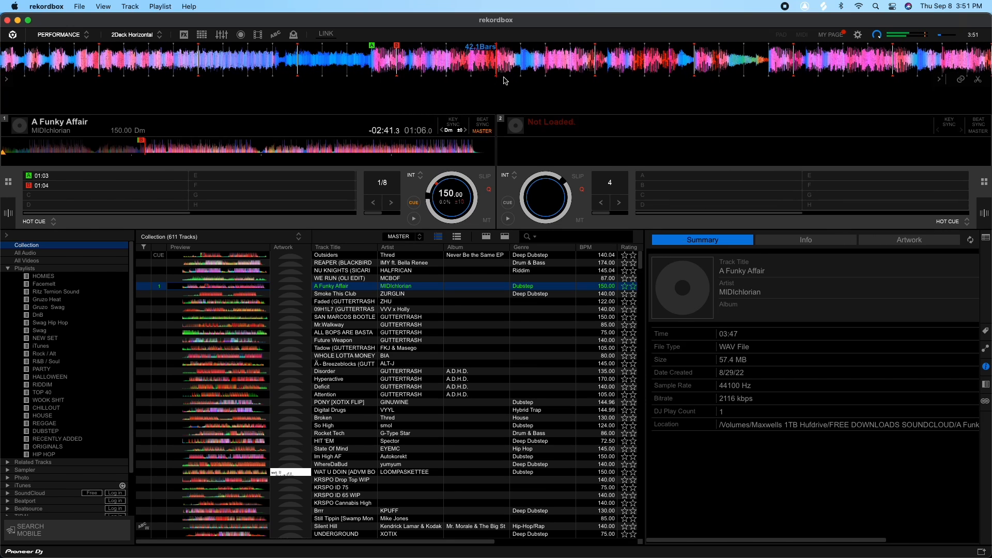
pyautogui.click(50, 195)
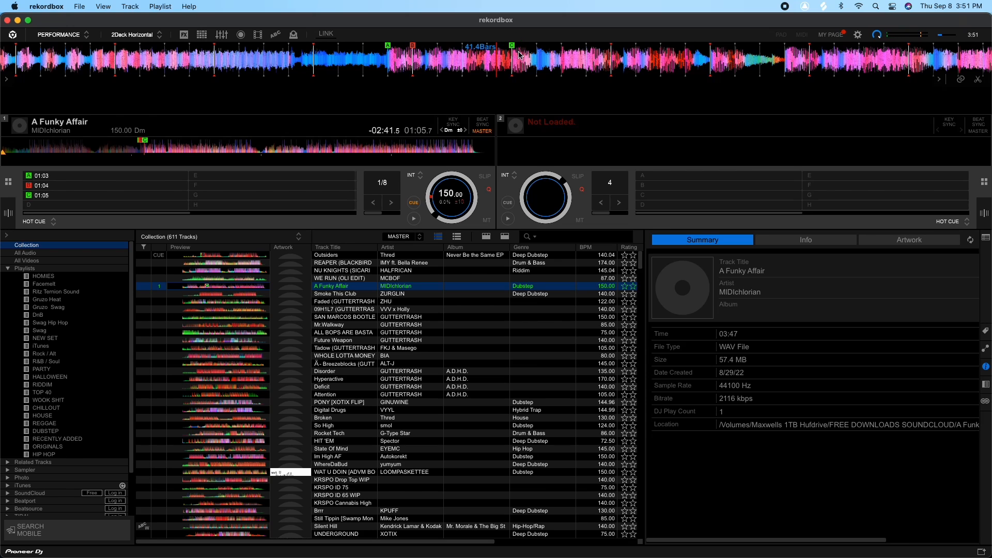
# - Set hot cue D at 01:07 in A Funky Affair and delete hot cue C
pyautogui.moveTo(505, 62); pyautogui.dragTo(444, 68)
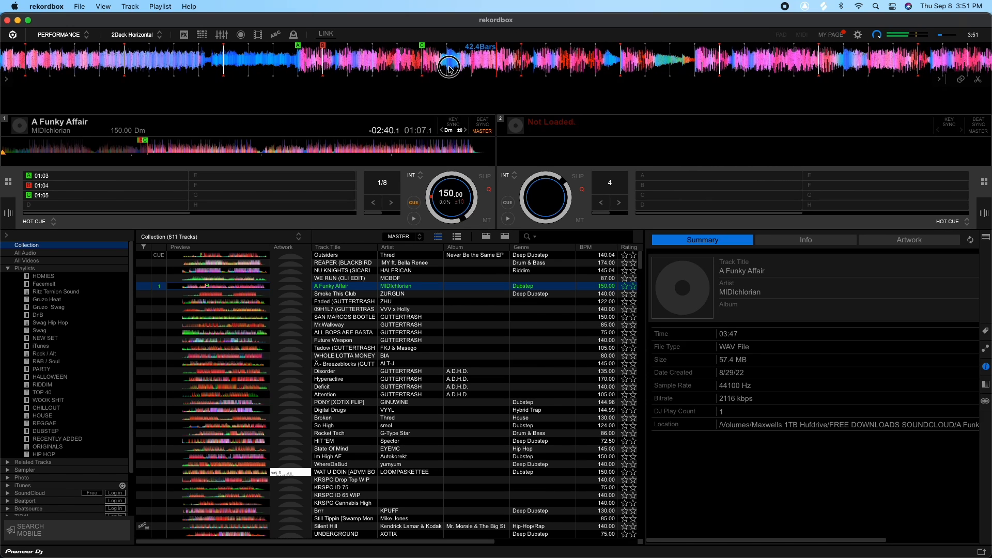
pyautogui.click(52, 204)
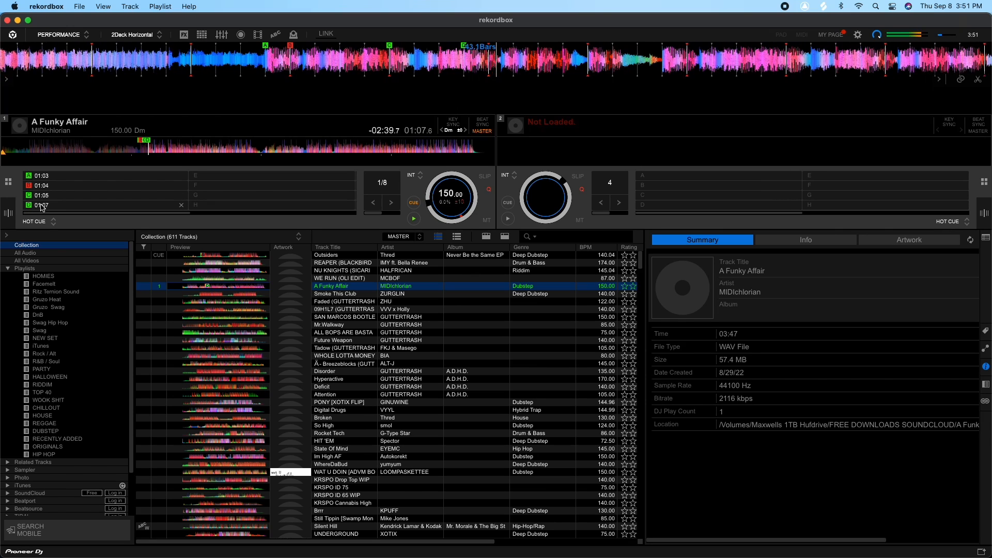
pyautogui.click(181, 195)
# - Play the phrase of A Funky Affair that starts at hot cue D
pyautogui.click(45, 206)
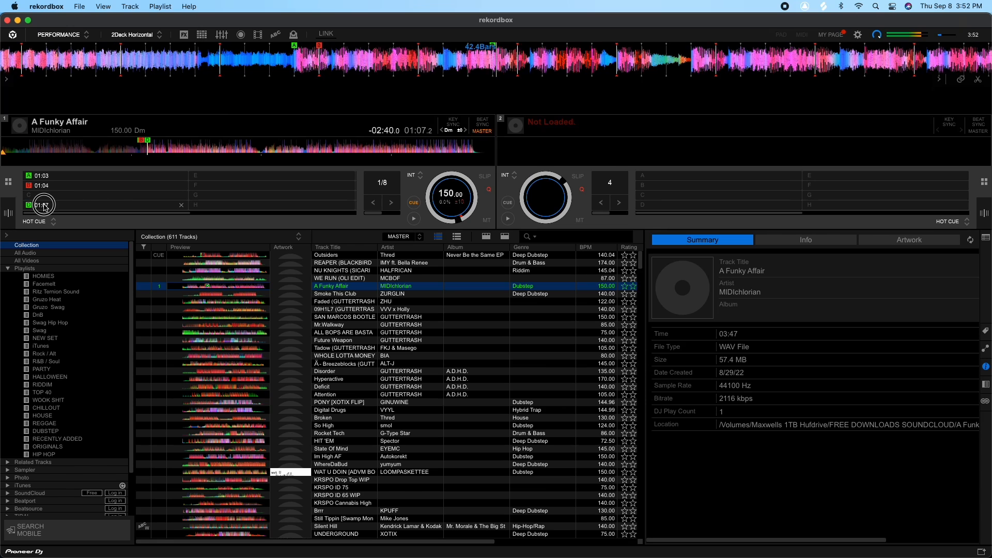
pyautogui.click(45, 205)
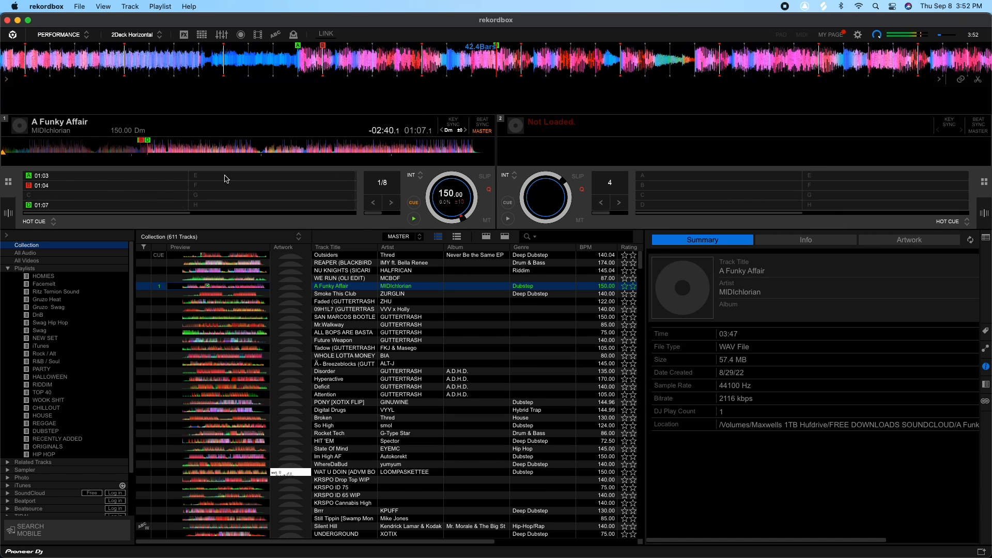
pyautogui.click(417, 223)
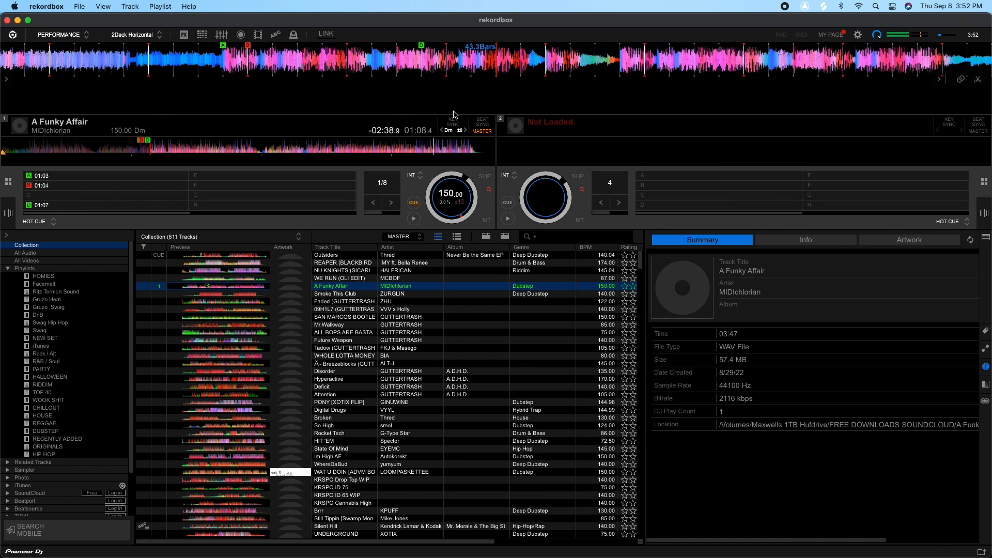
# - Set hot cue C at 01:07 in A Funky Affair, just after hot cue D, and colour it red
pyautogui.moveTo(443, 66); pyautogui.dragTo(481, 68)
pyautogui.click(37, 196)
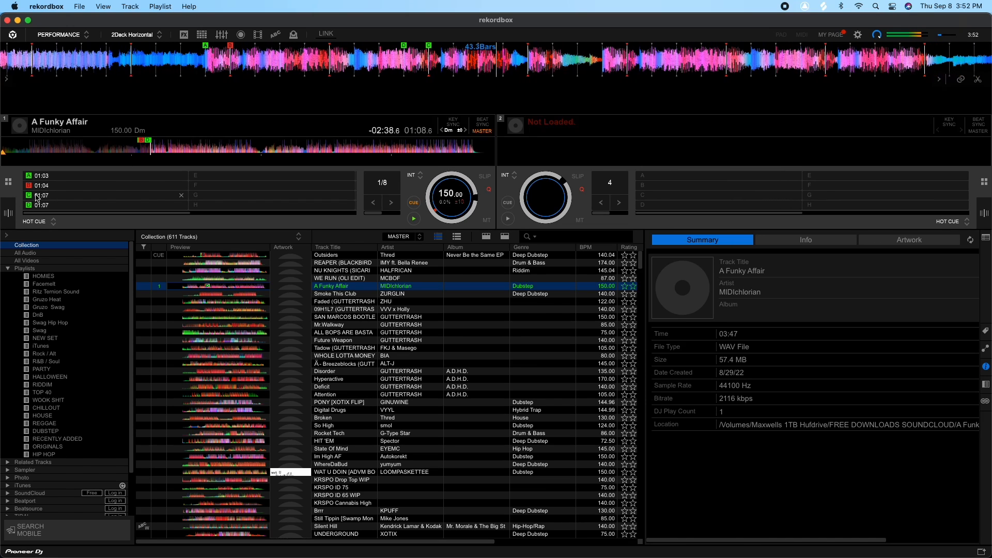
pyautogui.rightClick(37, 197)
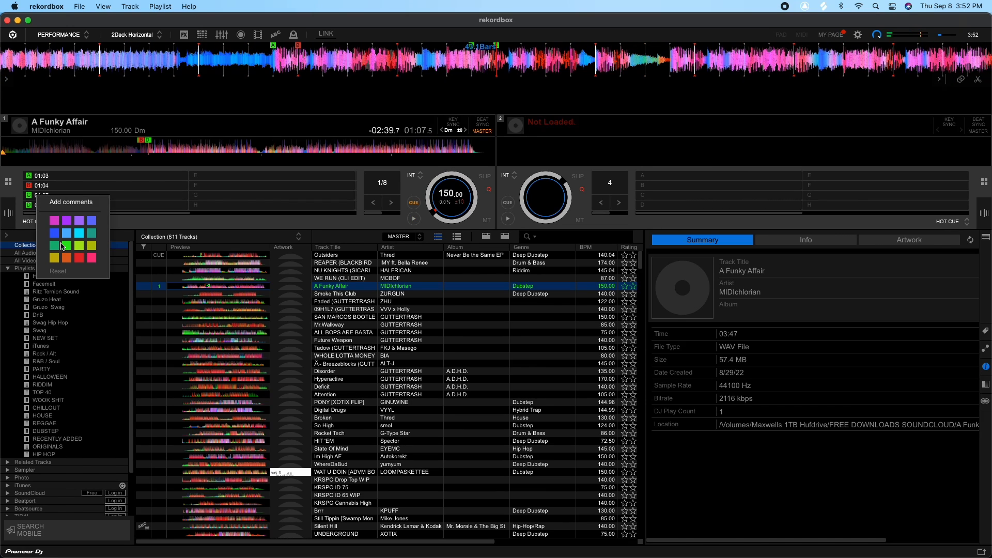
pyautogui.click(78, 260)
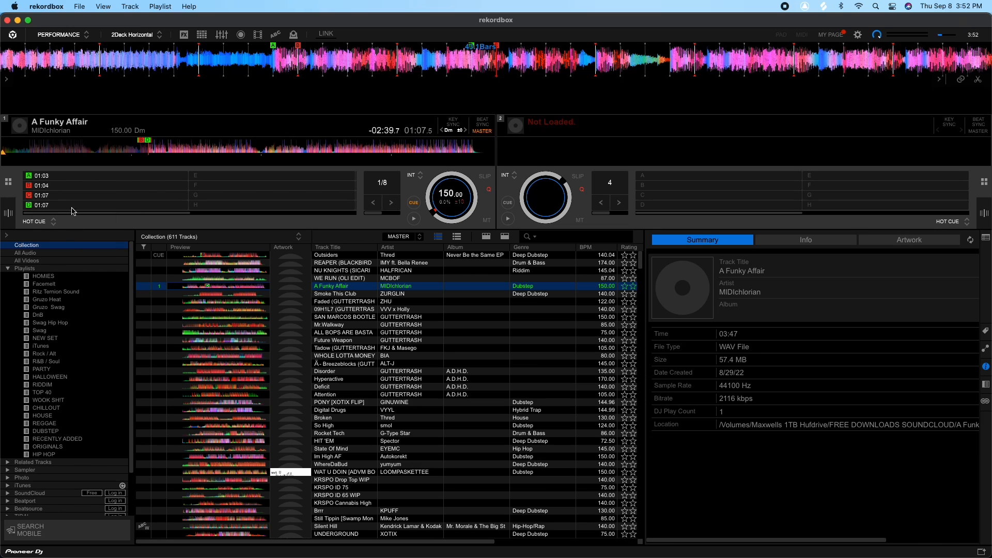
# - Audition the drop phrases of A Funky Affair from hot cues C, A and D to compare them
pyautogui.click(30, 197)
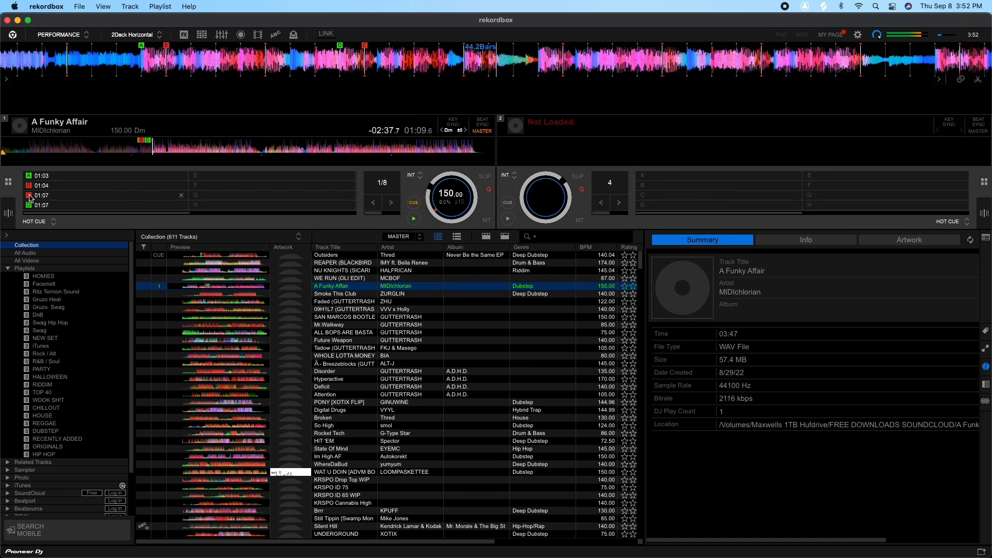
pyautogui.click(29, 197)
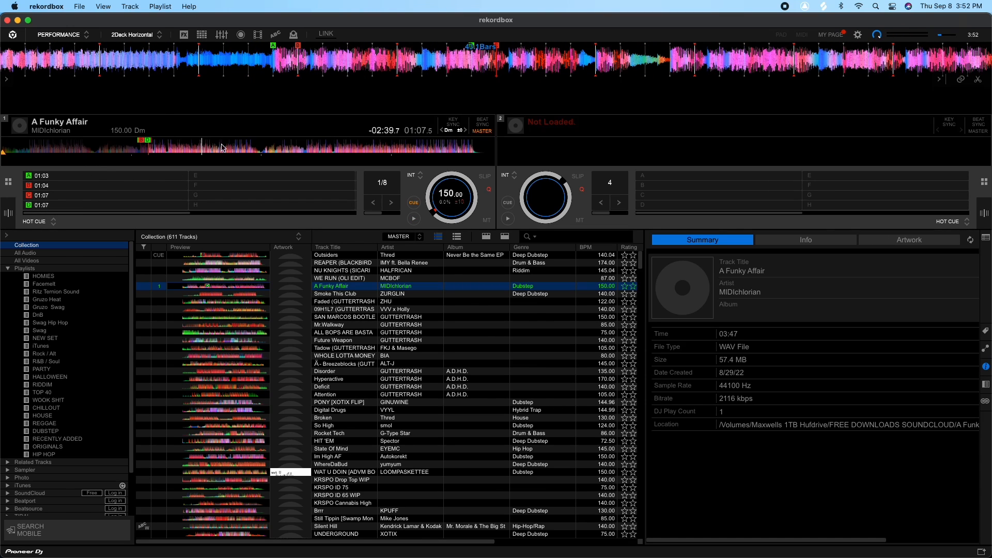
pyautogui.click(44, 177)
pyautogui.click(45, 204)
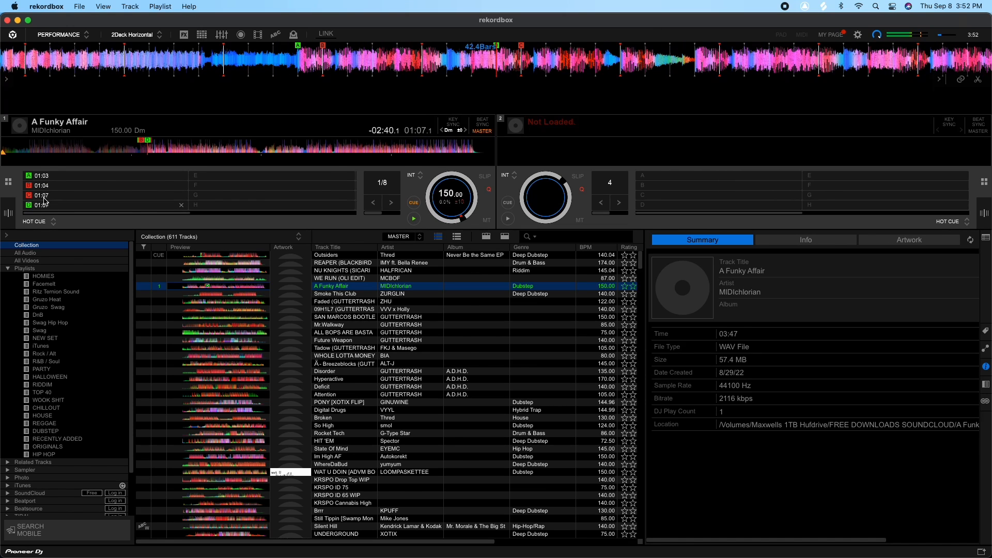
pyautogui.click(44, 176)
pyautogui.click(44, 204)
# - Delete hot cues A, B, C and D from A Funky Affair
pyautogui.click(181, 176)
pyautogui.click(181, 186)
pyautogui.click(182, 196)
pyautogui.click(182, 204)
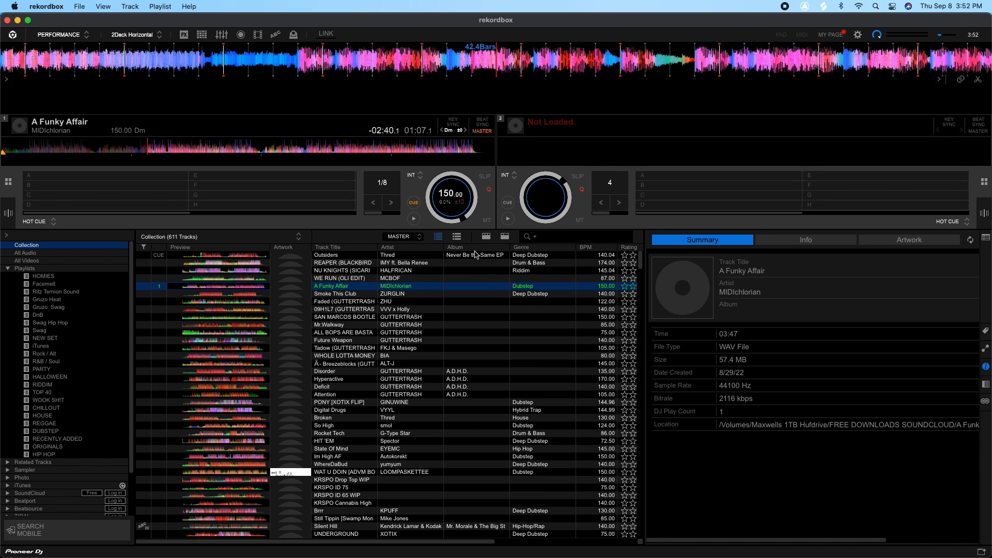
# - Load Smoke This Club onto deck 1 and play it from about 00:39, just before the first drop
pyautogui.moveTo(347, 294); pyautogui.dragTo(268, 195)
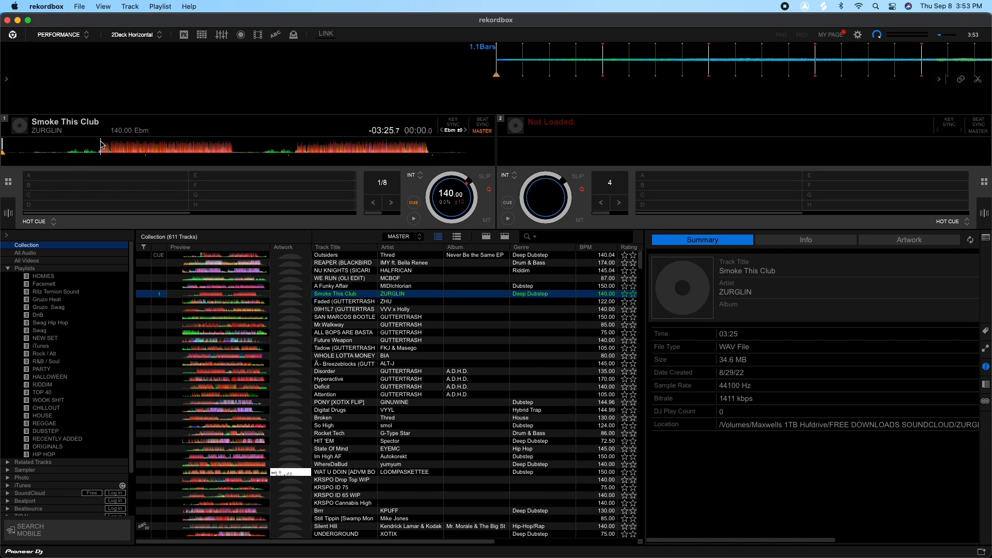
pyautogui.click(98, 143)
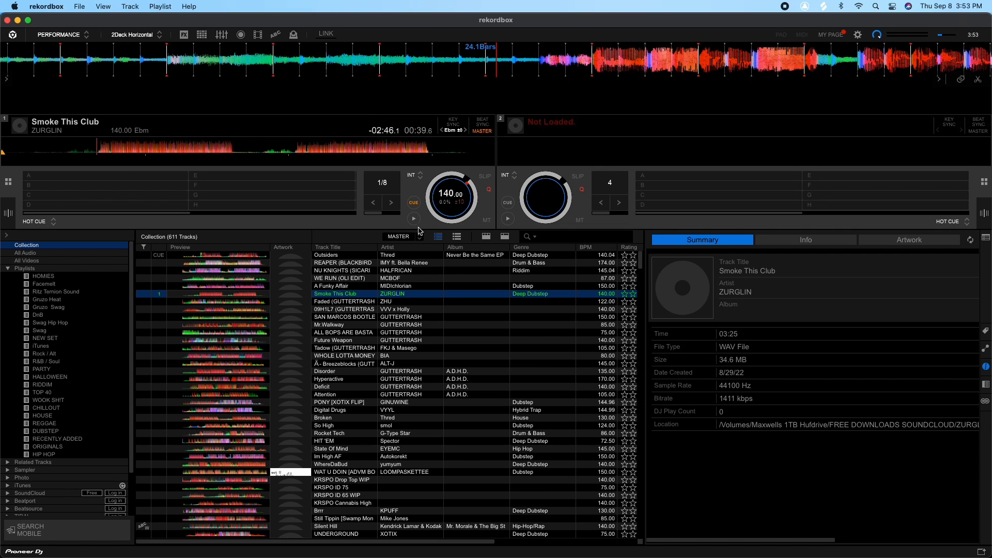
pyautogui.click(415, 219)
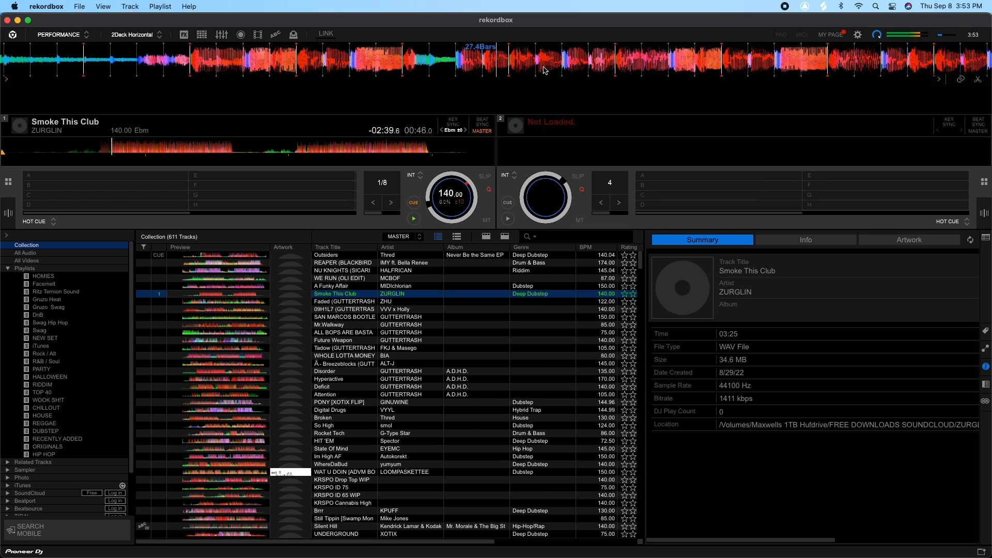
pyautogui.click(416, 219)
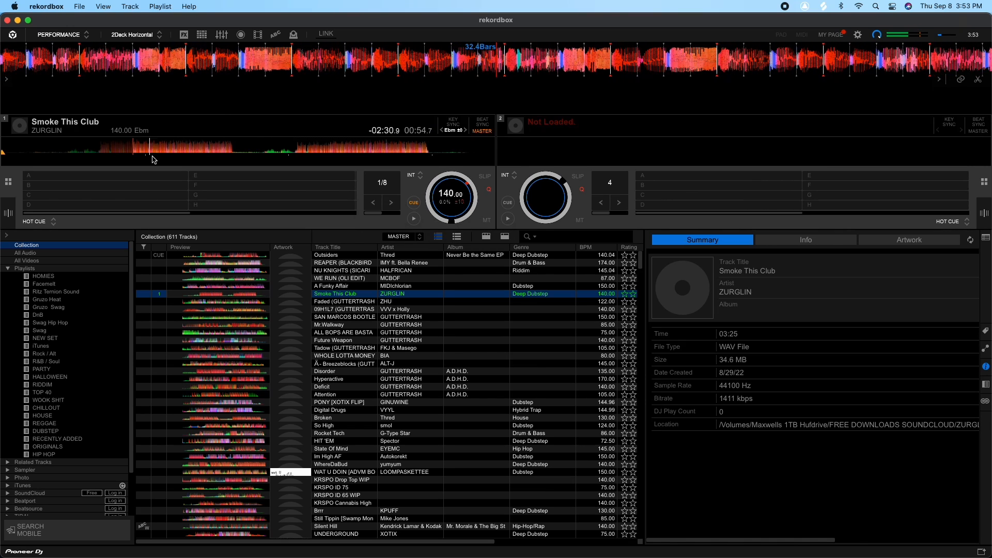
# - Replay the first drop of Smoke This Club from about 00:39 to about 00:55
pyautogui.click(98, 150)
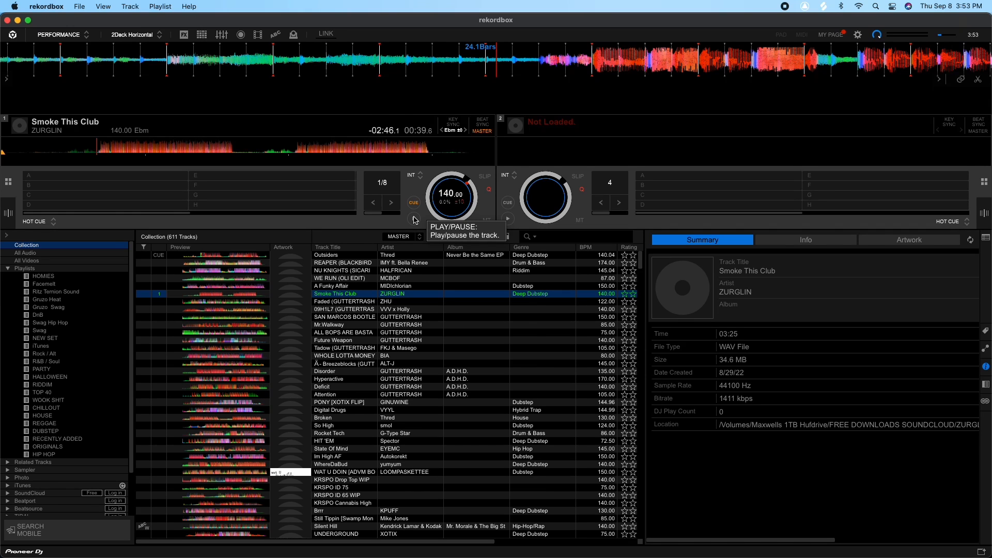
pyautogui.click(414, 219)
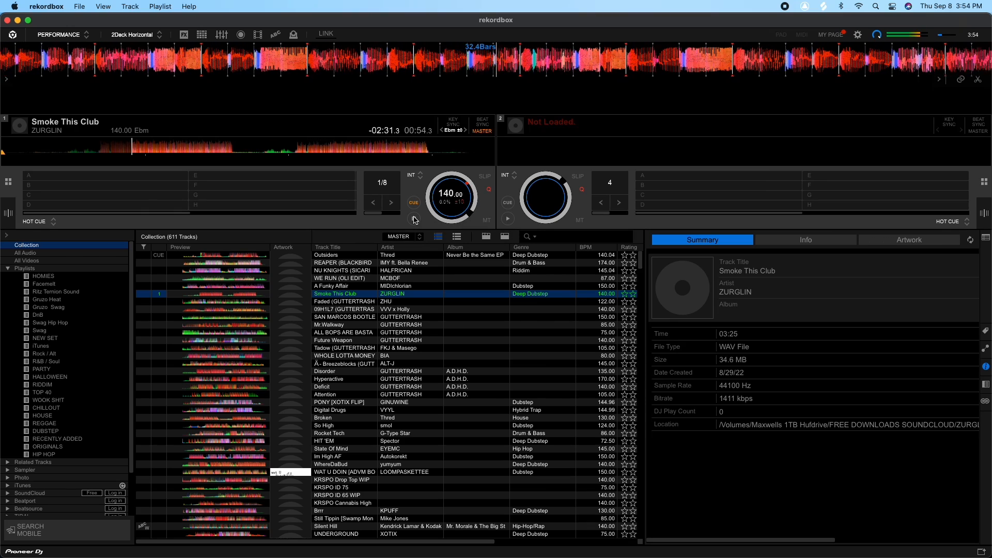
pyautogui.click(414, 219)
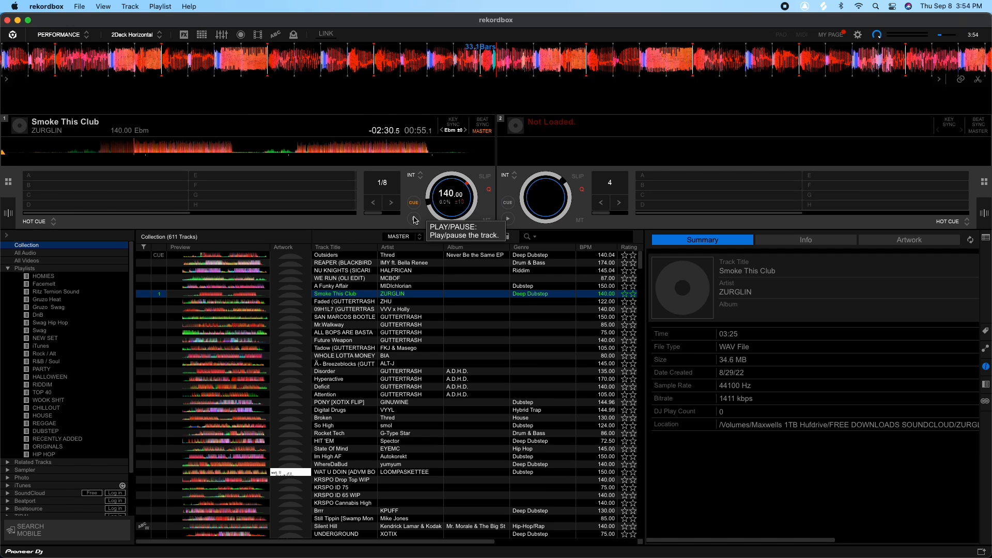
# - Set hot cue A at 00:41, where the first drop of Smoke This Club starts, and audition from that cue
pyautogui.click(101, 147)
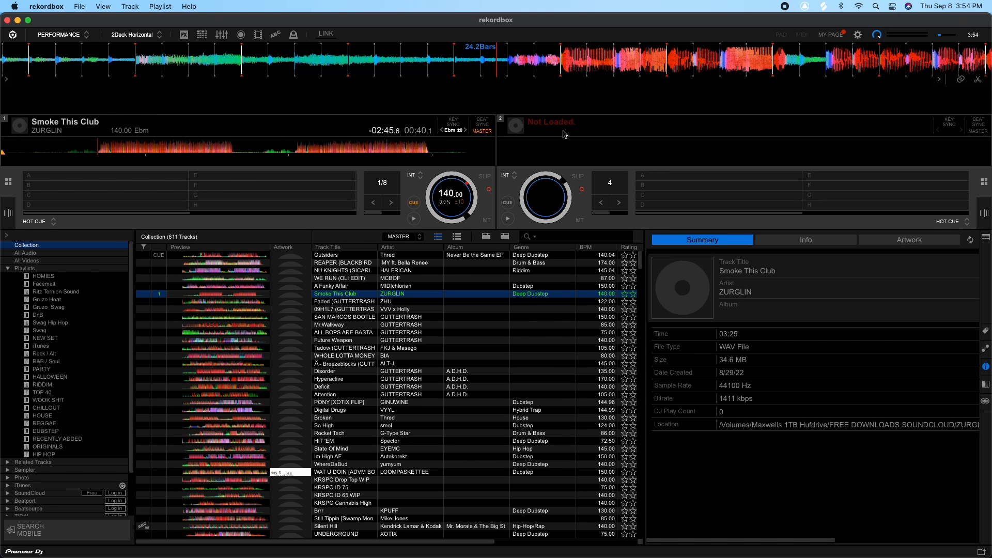
pyautogui.moveTo(517, 66); pyautogui.dragTo(516, 66)
pyautogui.click(104, 179)
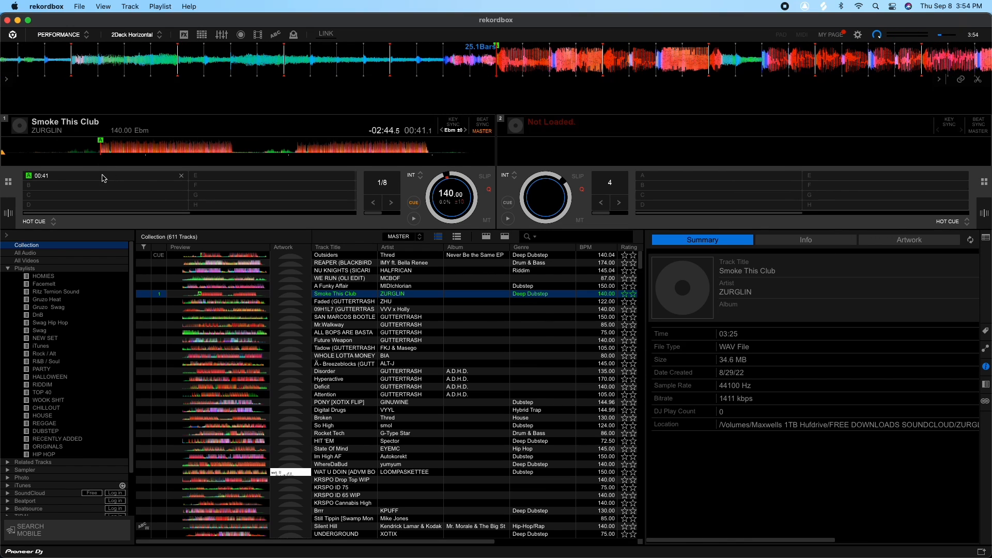
pyautogui.click(44, 177)
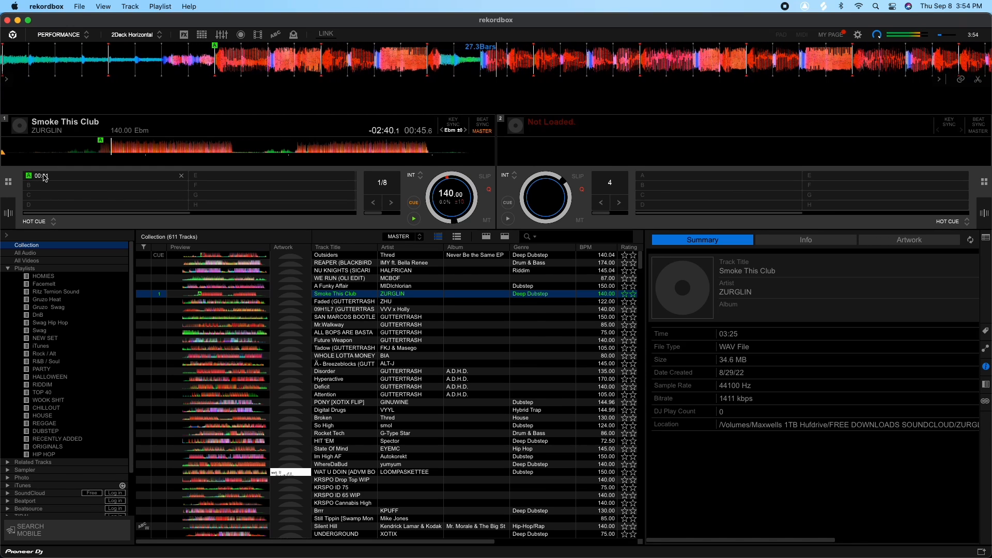
pyautogui.click(44, 177)
# - Play Smoke This Club from hot cue A, set hot cue B at 00:44 and colour it red
pyautogui.click(413, 219)
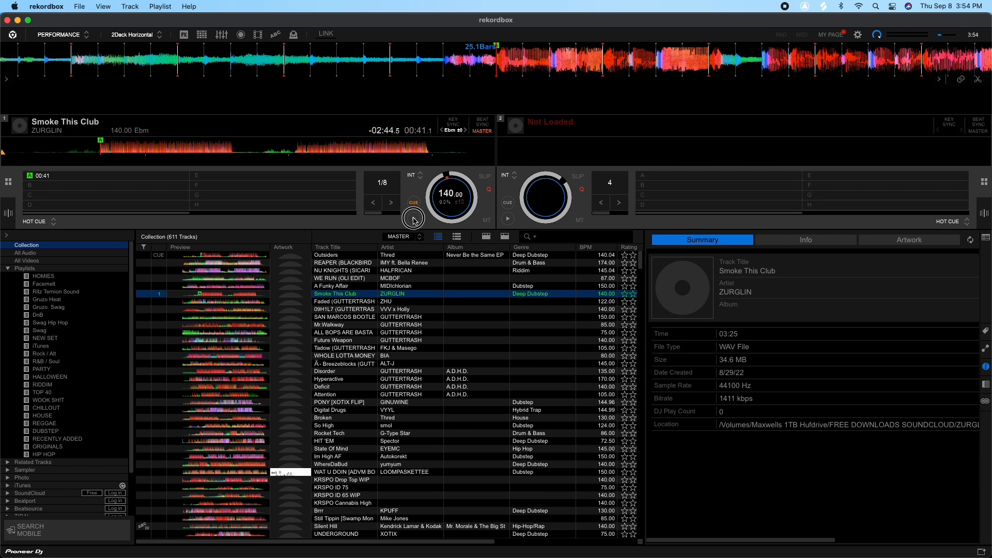
pyautogui.click(43, 186)
pyautogui.rightClick(44, 187)
pyautogui.click(84, 249)
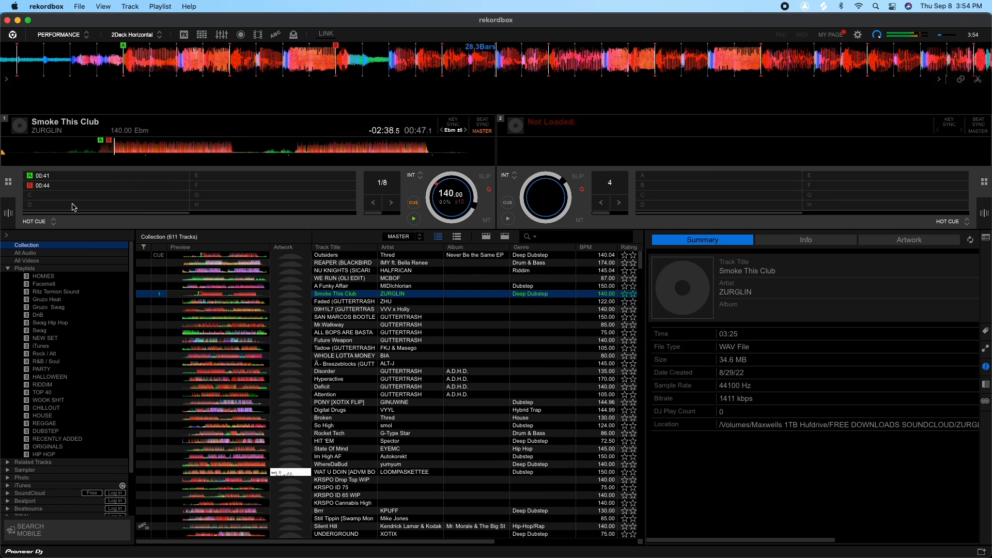
# - Audition Smoke This Club from hot cues B and A, and wind the paused track back to about 00:45
pyautogui.click(45, 186)
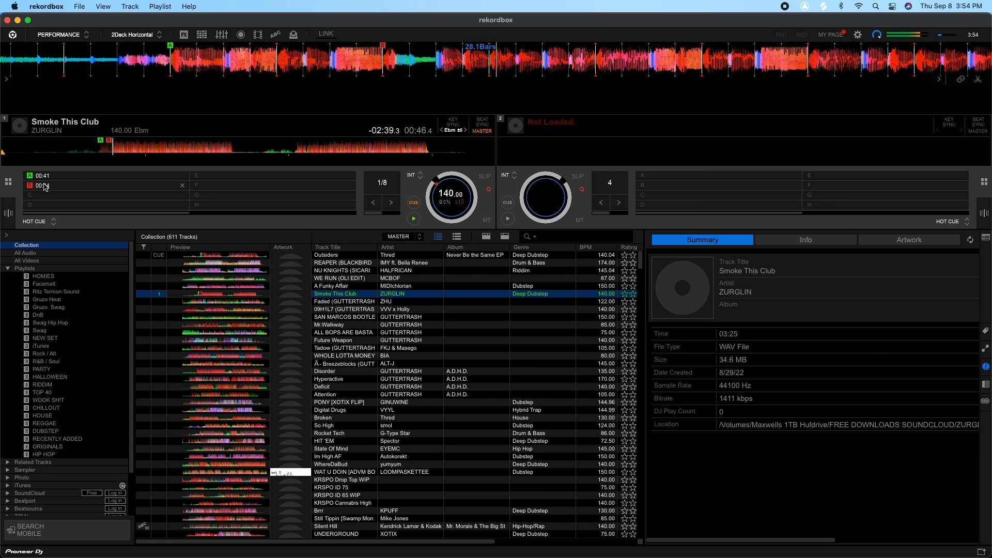
pyautogui.click(44, 177)
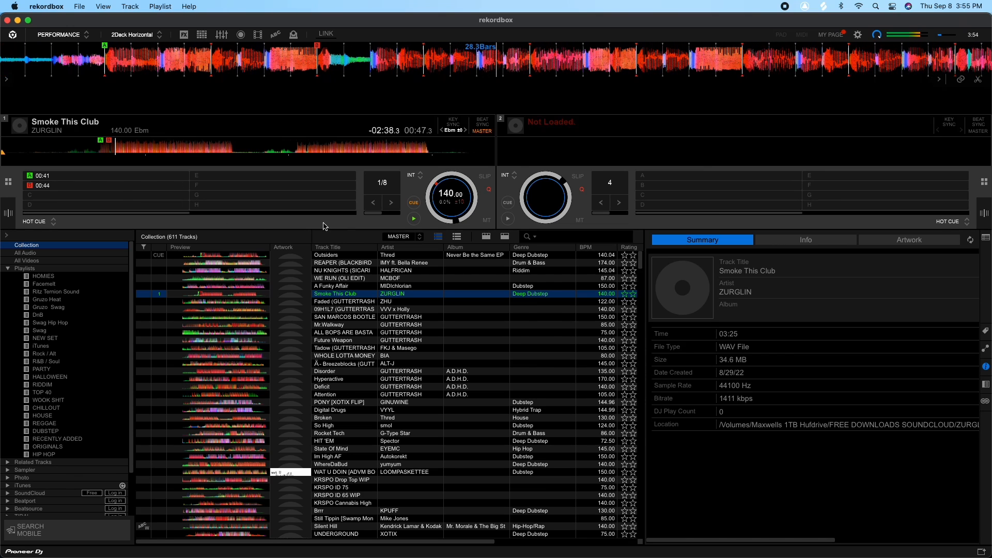
pyautogui.click(413, 220)
pyautogui.moveTo(293, 61); pyautogui.dragTo(490, 68)
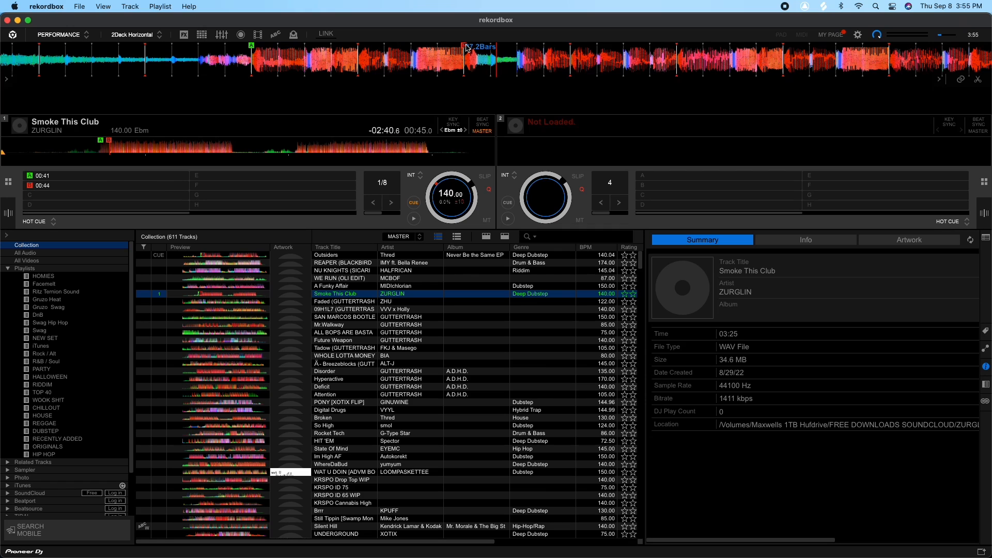